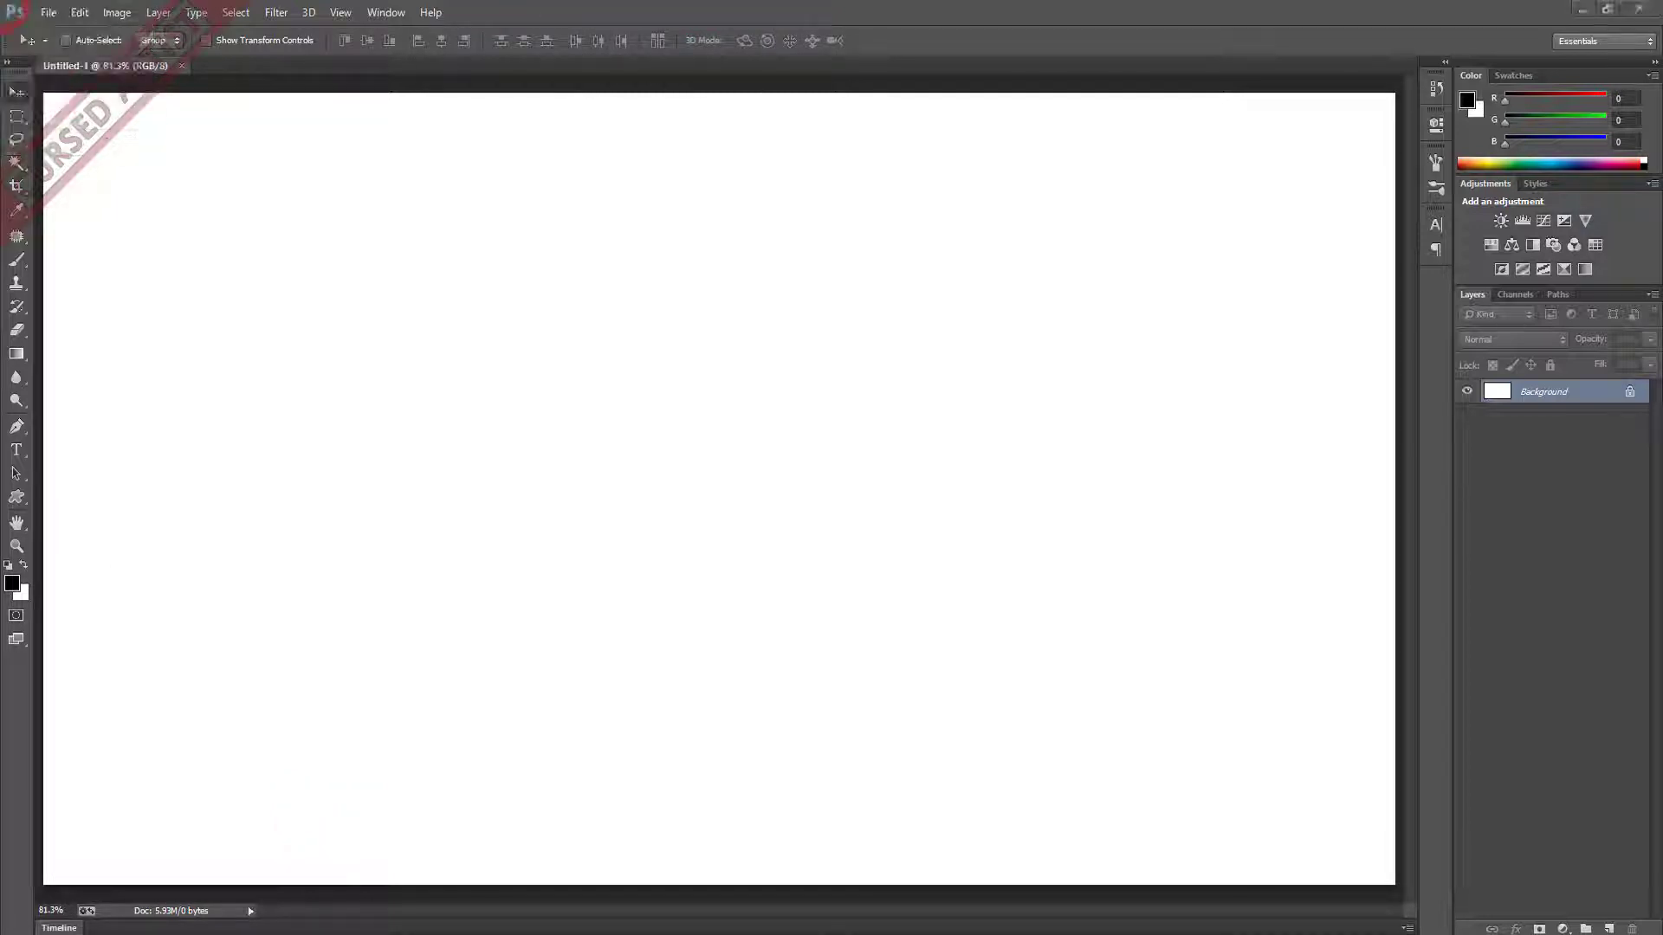
Open the crouching-man photo and convert its Background into an editable Layer 0.
{"action": "left_click", "coordinate": [49, 12]}
{"action": "left_click", "coordinate": [52, 49]}
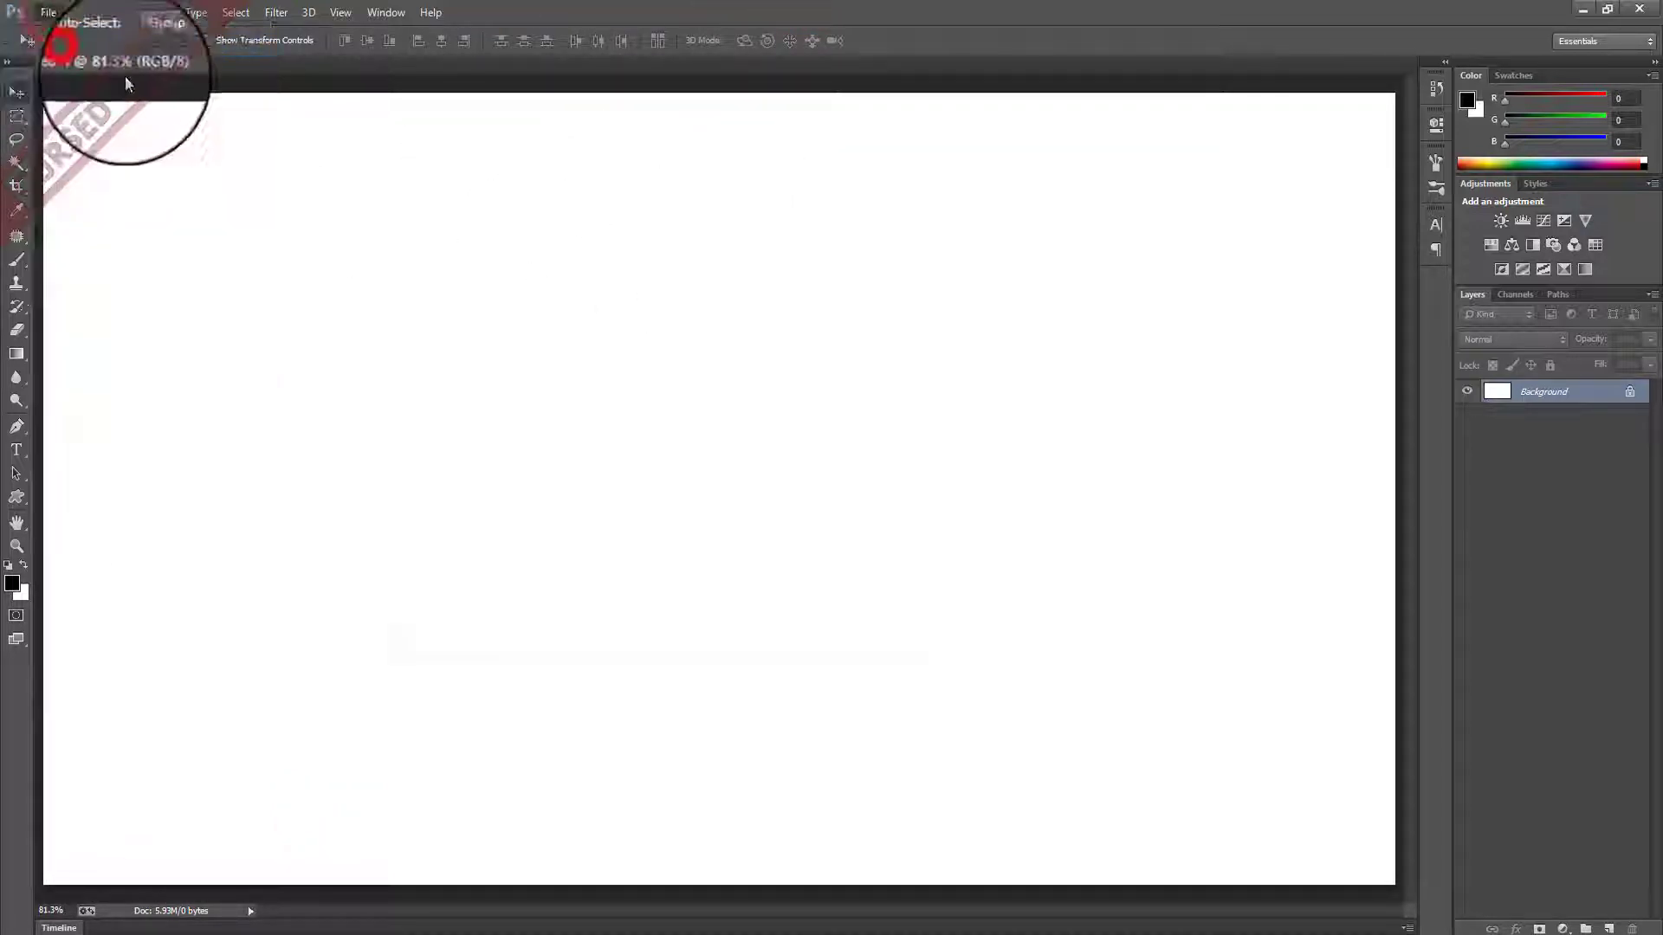
{"action": "double_click", "coordinate": [625, 324]}
{"action": "double_click", "coordinate": [1595, 398]}
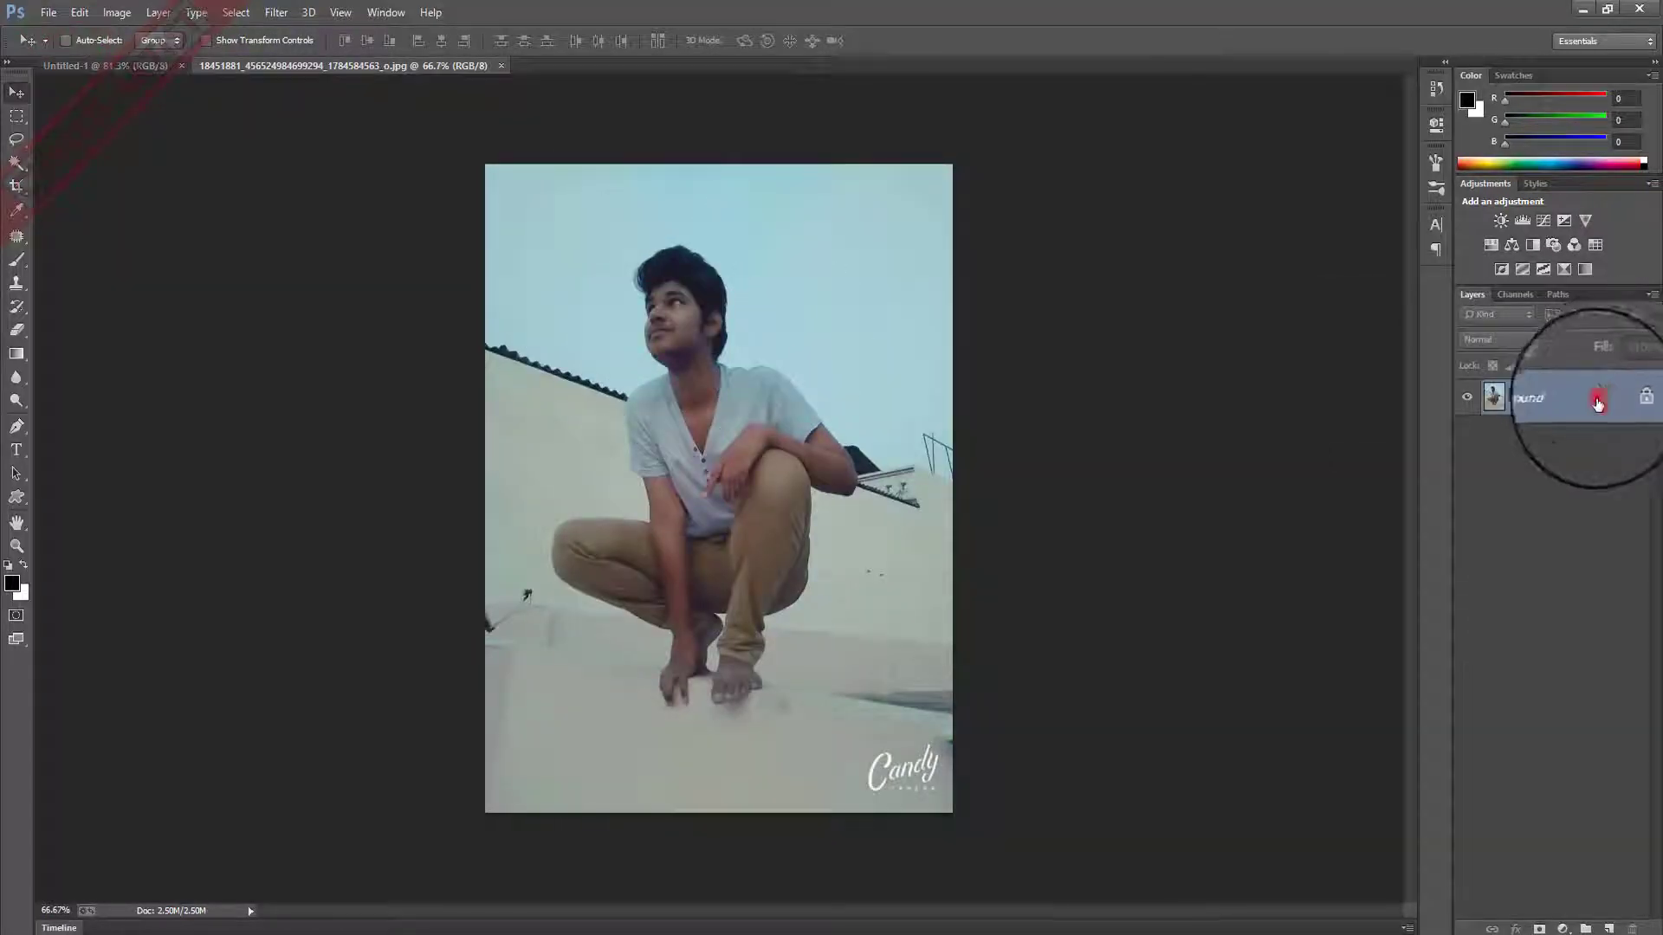
{"action": "left_click", "coordinate": [971, 299]}
Quick-select the man's head, shirt, arm, legs and toes into one selection.
{"action": "scroll", "coordinate": [627, 506], "scroll_direction": "up", "scroll_amount": 2}
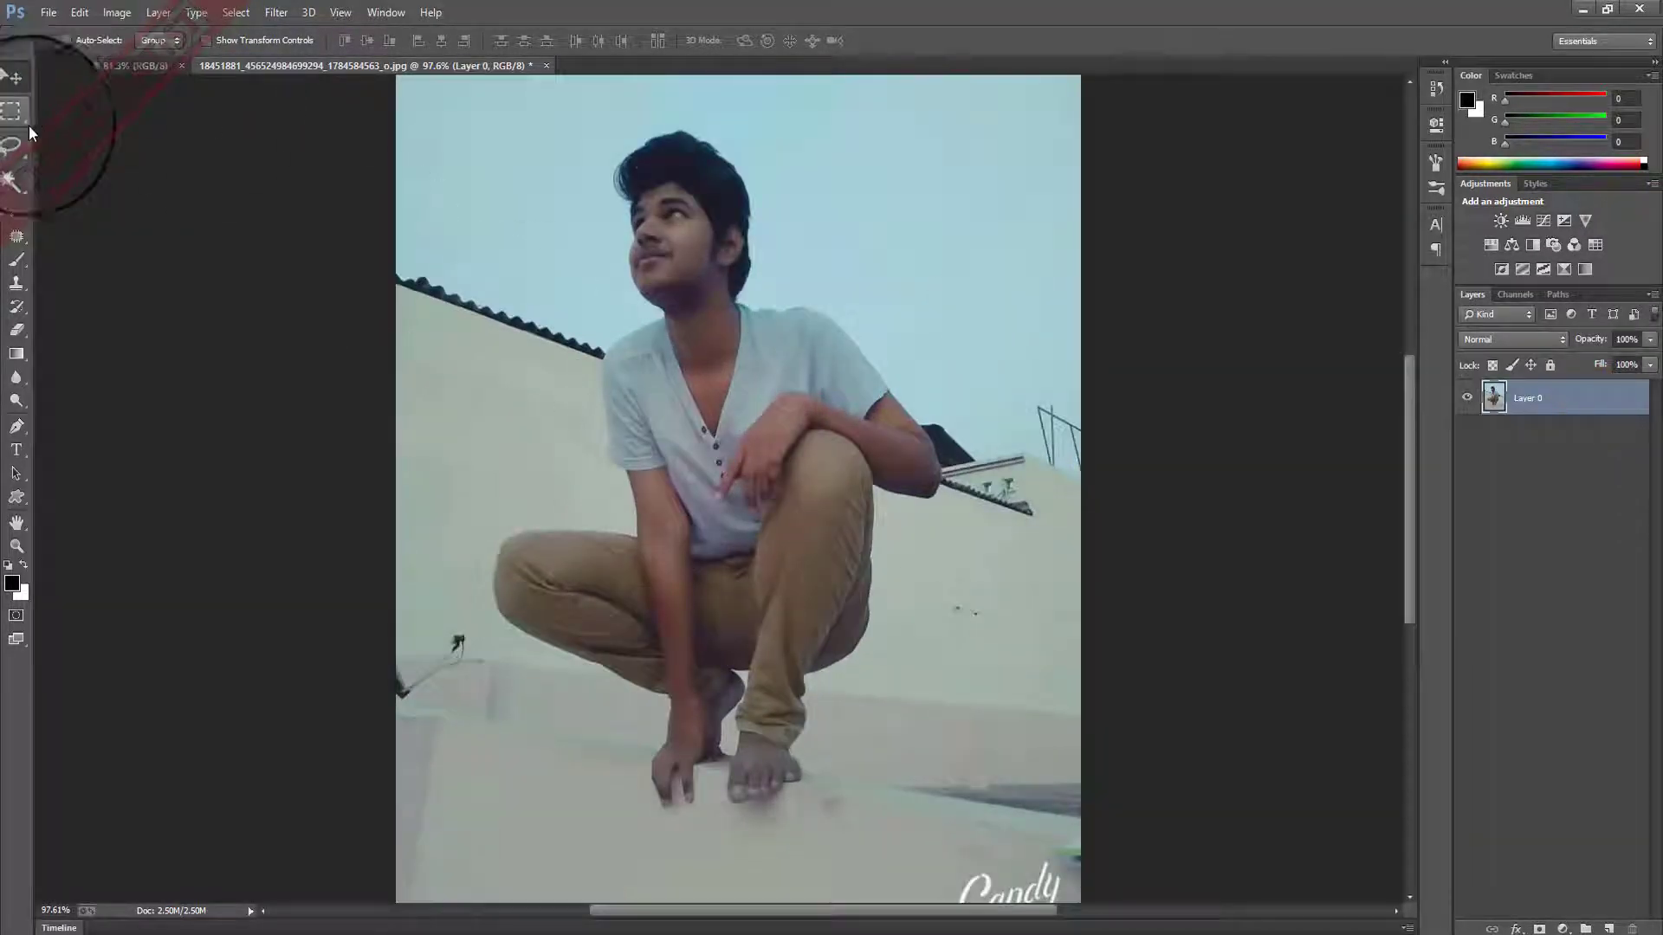
{"action": "left_click", "coordinate": [122, 159]}
{"action": "mouse_move", "coordinate": [710, 190]}
{"action": "left_mouse_down"}
{"action": "mouse_move", "coordinate": [819, 429]}
{"action": "mouse_move", "coordinate": [797, 453]}
{"action": "mouse_move", "coordinate": [798, 371]}
{"action": "mouse_move", "coordinate": [809, 546]}
{"action": "mouse_move", "coordinate": [819, 439]}
{"action": "mouse_move", "coordinate": [840, 509]}
{"action": "mouse_move", "coordinate": [790, 572]}
{"action": "mouse_move", "coordinate": [638, 371]}
{"action": "mouse_move", "coordinate": [761, 742]}
{"action": "left_mouse_up"}
{"action": "scroll", "coordinate": [760, 742], "scroll_direction": "up", "scroll_amount": 3}
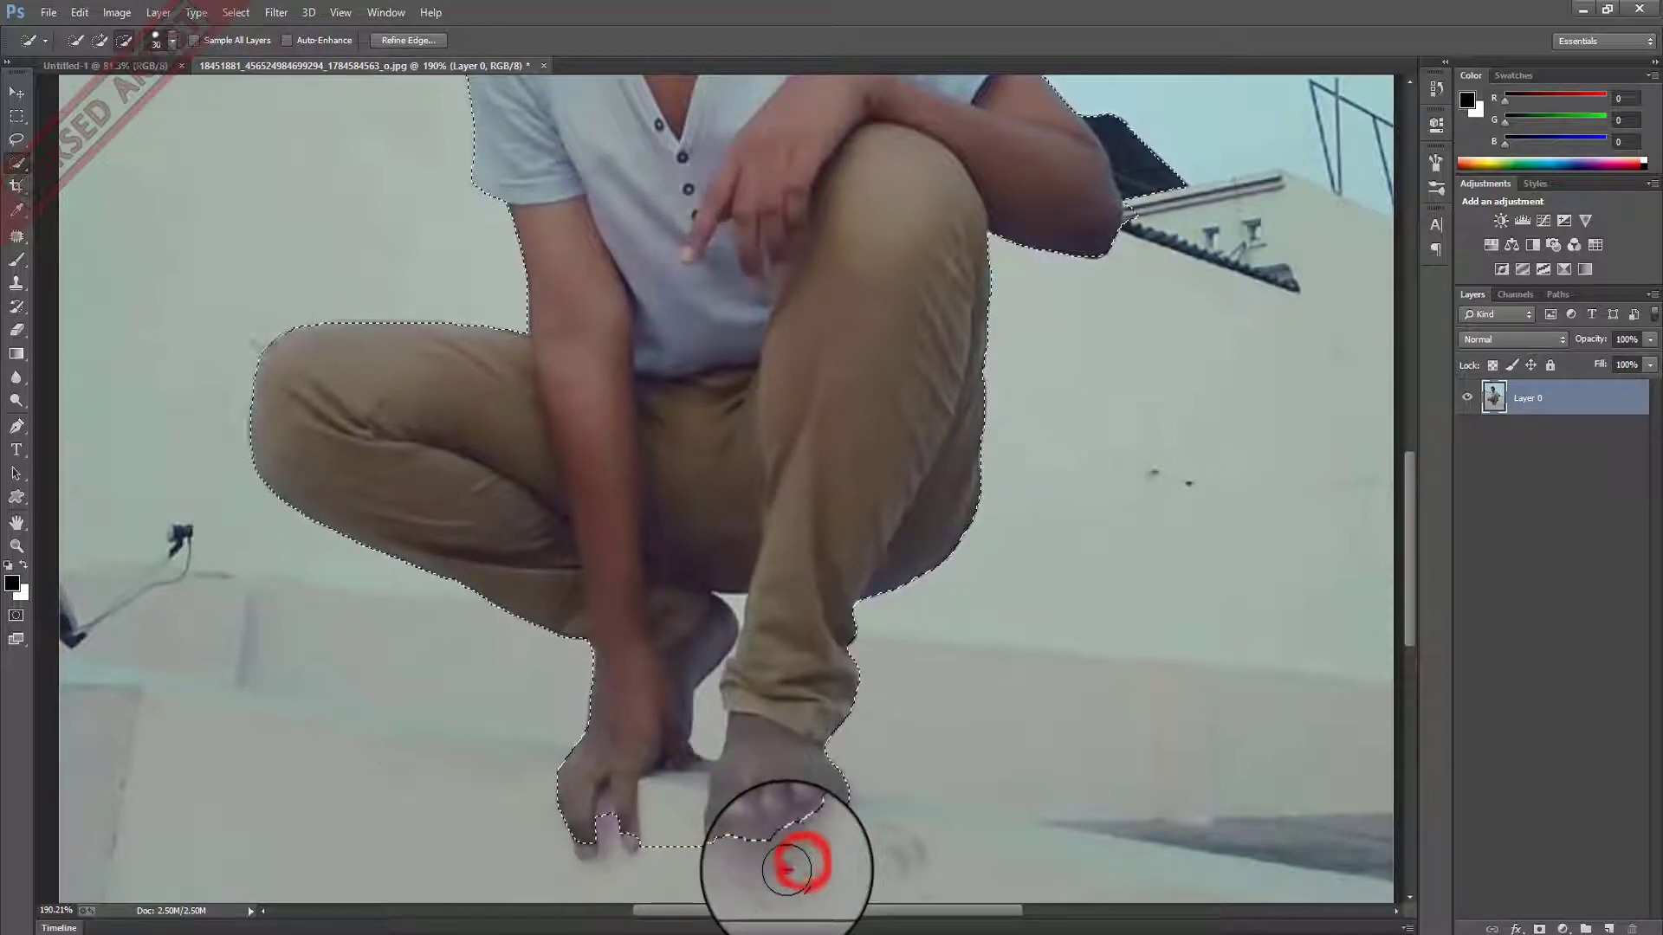
{"action": "left_click_drag", "start_coordinate": [820, 852], "coordinate": [630, 838]}
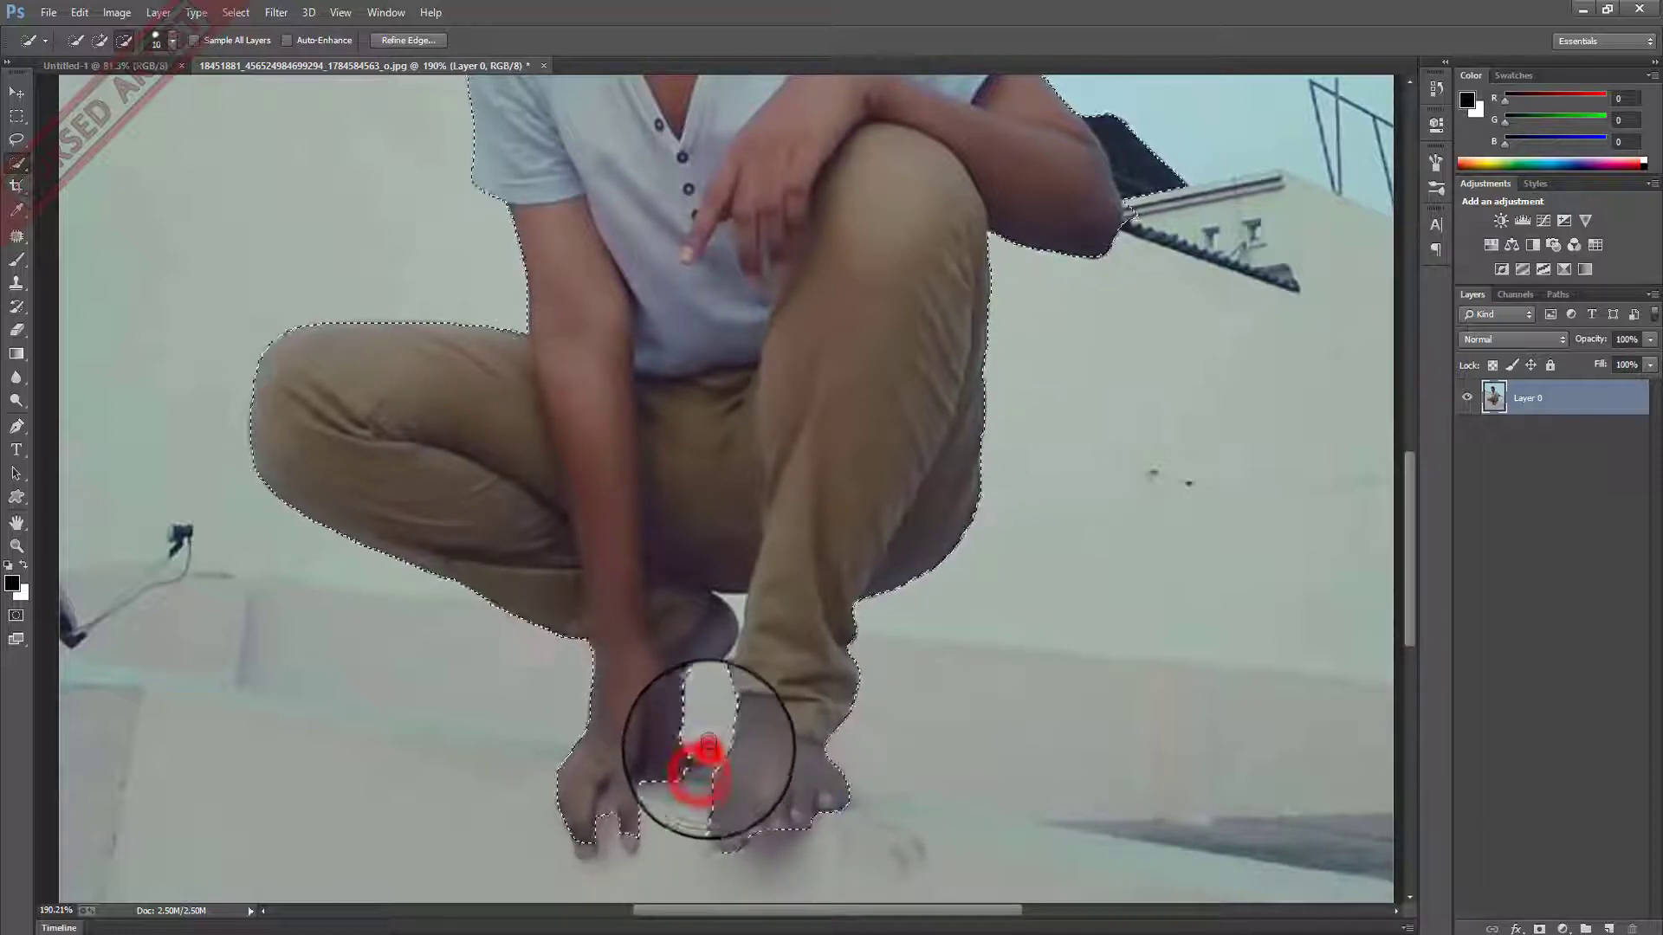
{"action": "left_click_drag", "start_coordinate": [708, 749], "coordinate": [714, 685]}
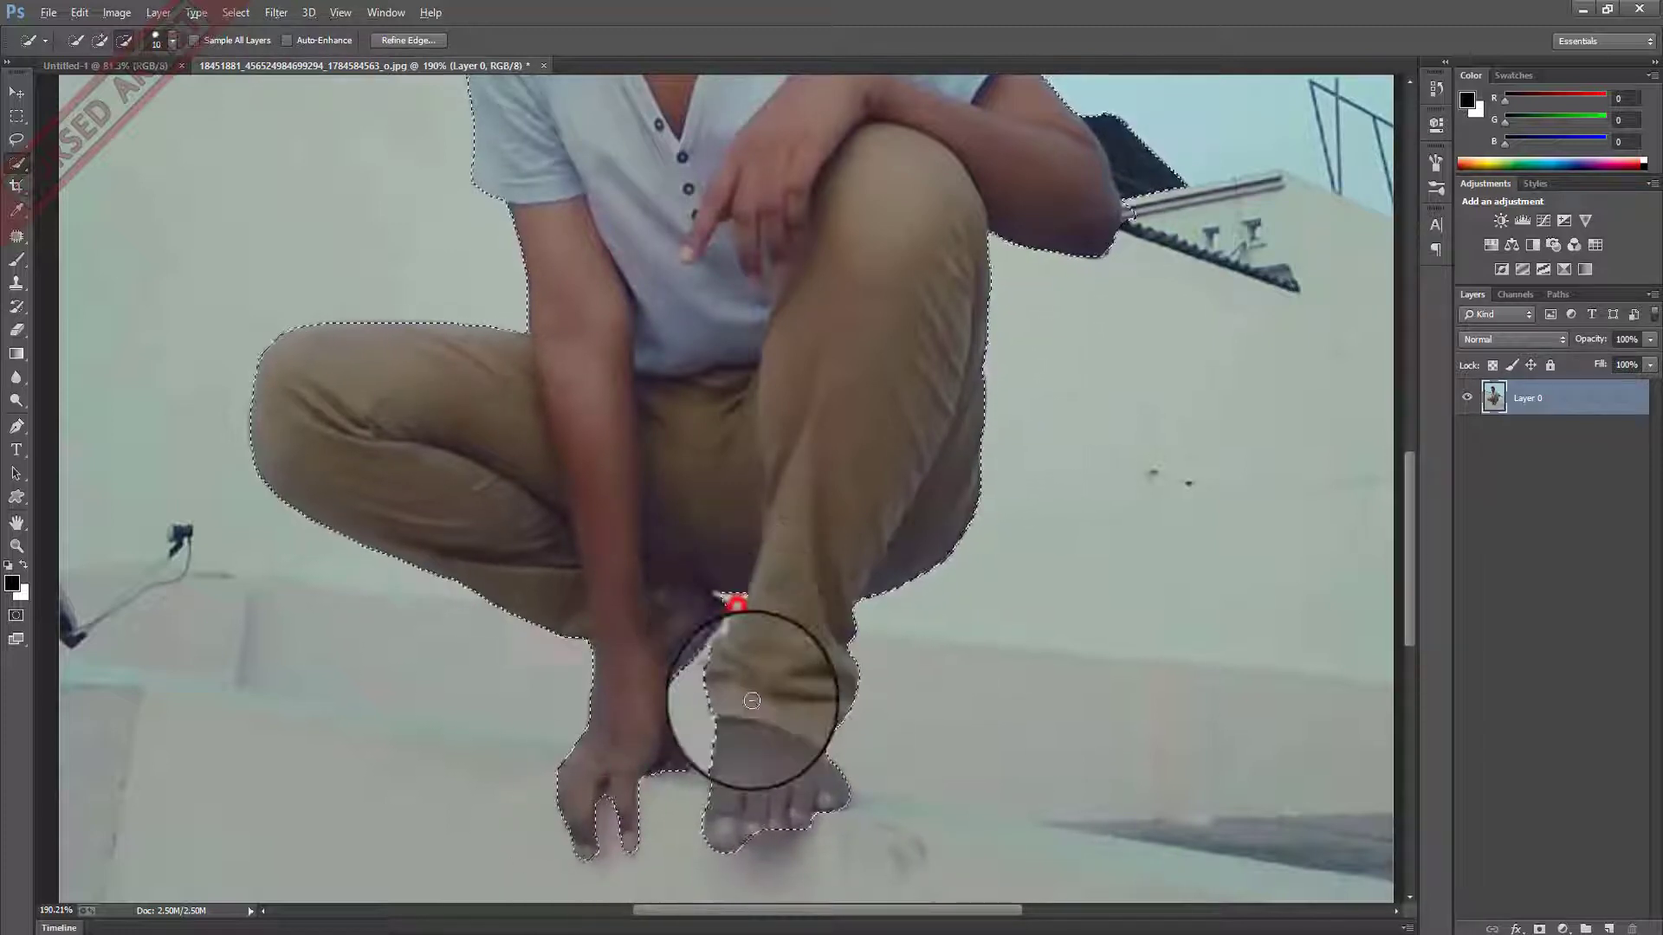
{"action": "left_click_drag", "start_coordinate": [793, 368], "coordinate": [677, 769]}
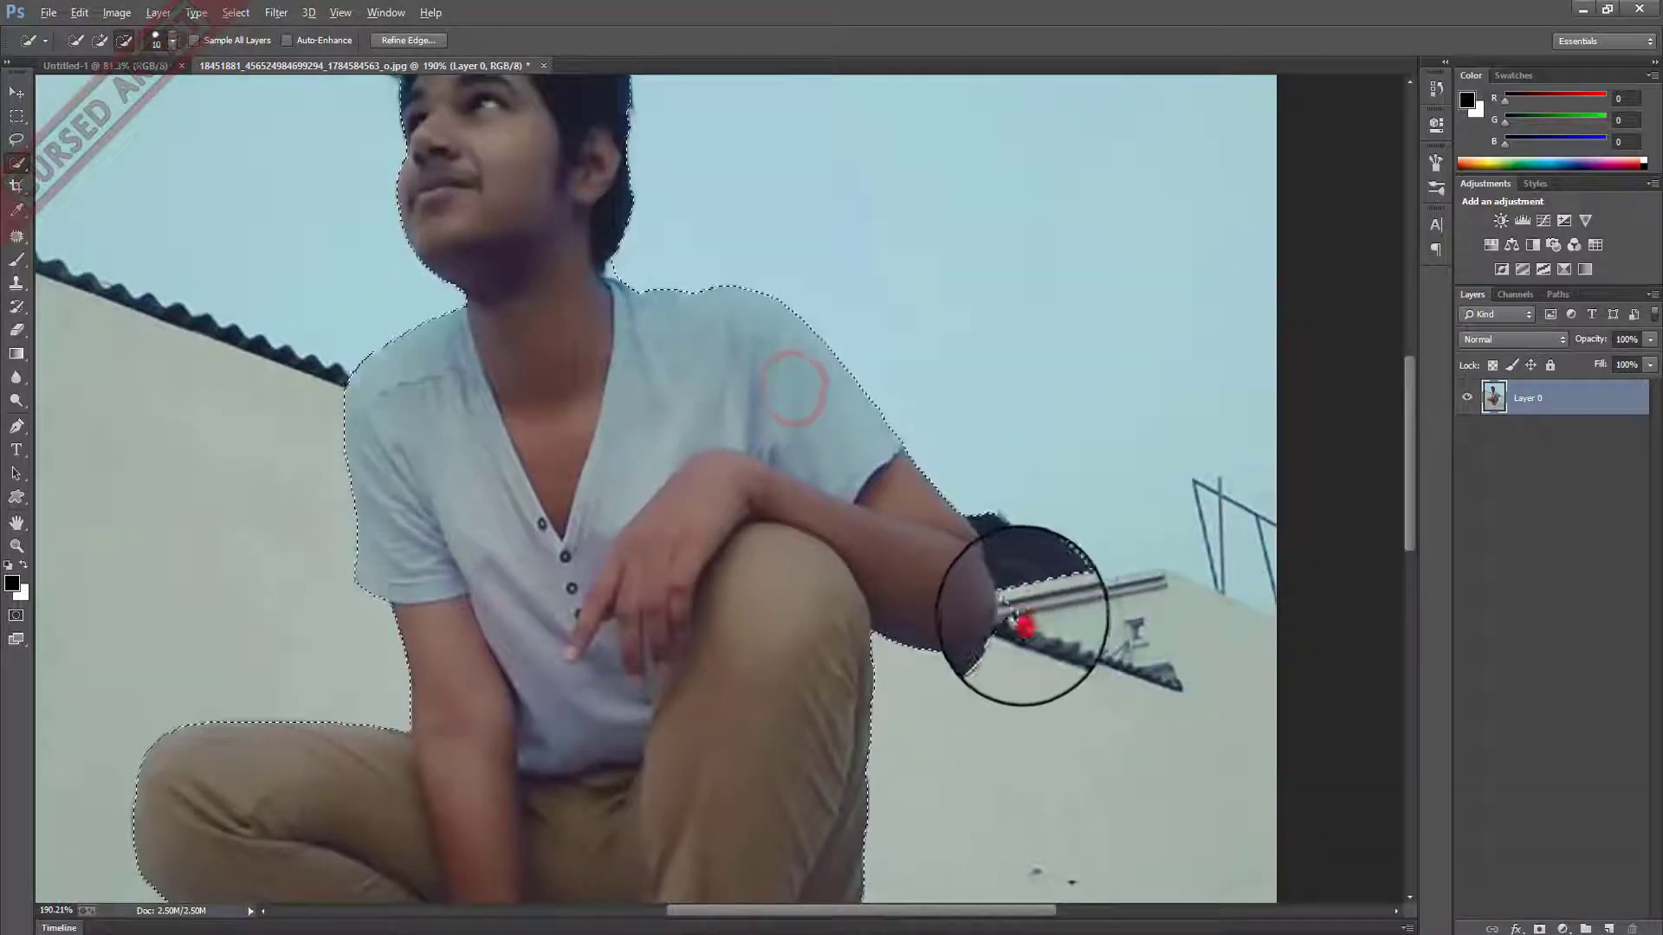
{"action": "left_click", "coordinate": [1022, 637]}
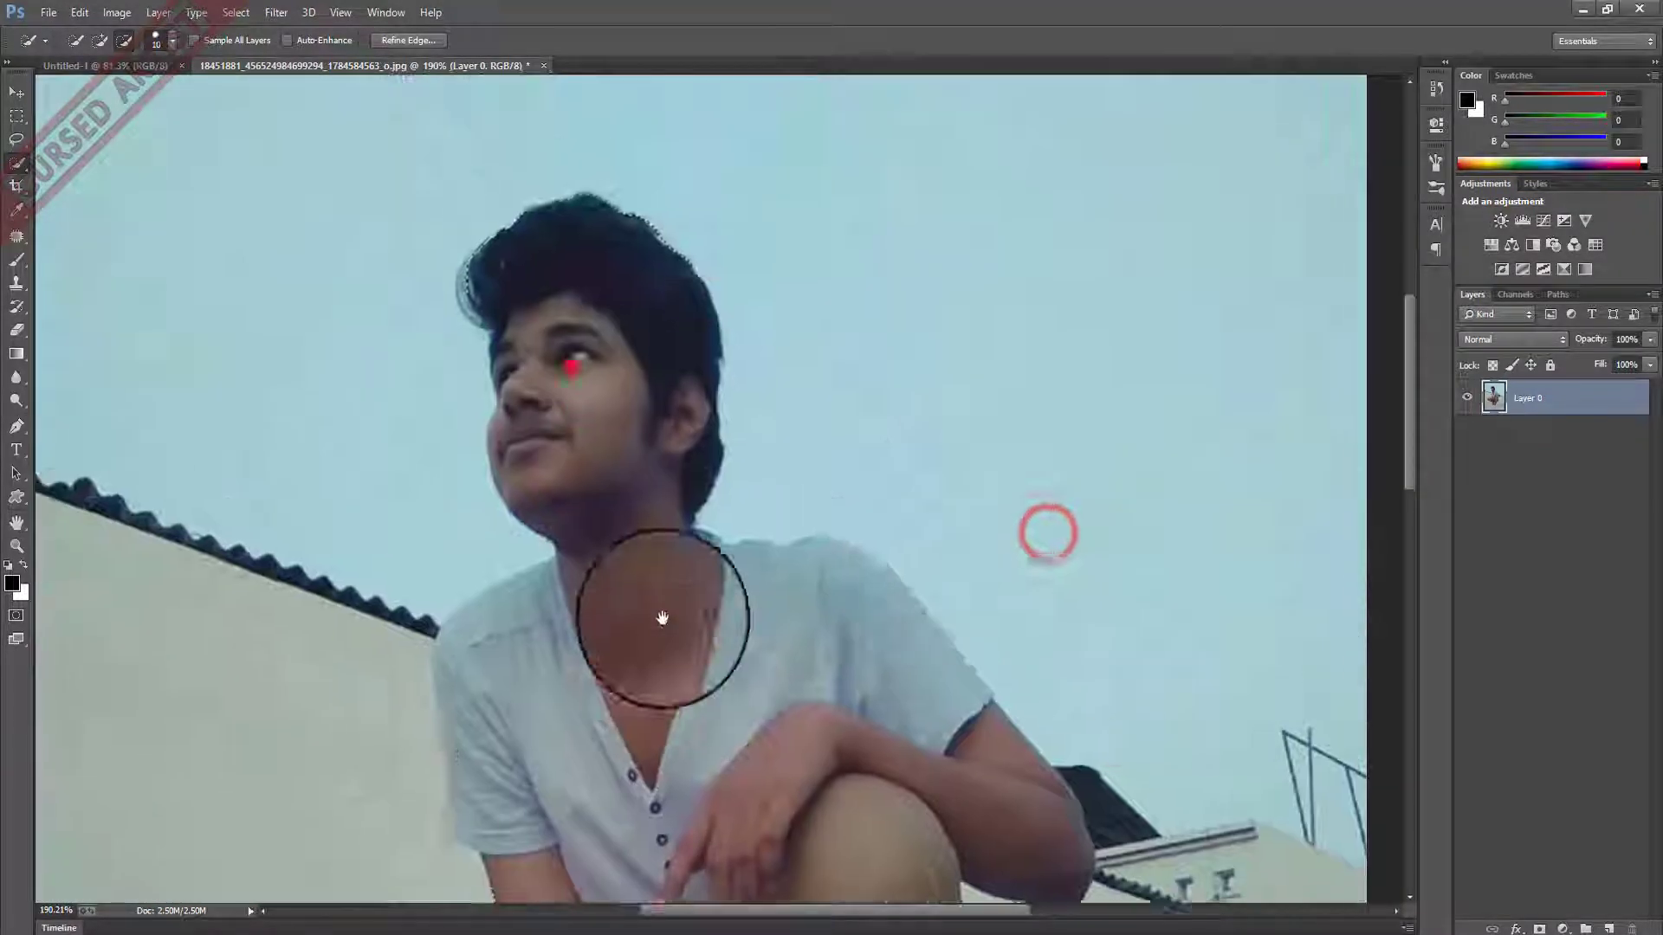
{"action": "mouse_move", "coordinate": [689, 622]}
{"action": "left_mouse_down"}
{"action": "mouse_move", "coordinate": [725, 689]}
{"action": "mouse_move", "coordinate": [742, 531]}
{"action": "left_mouse_up"}
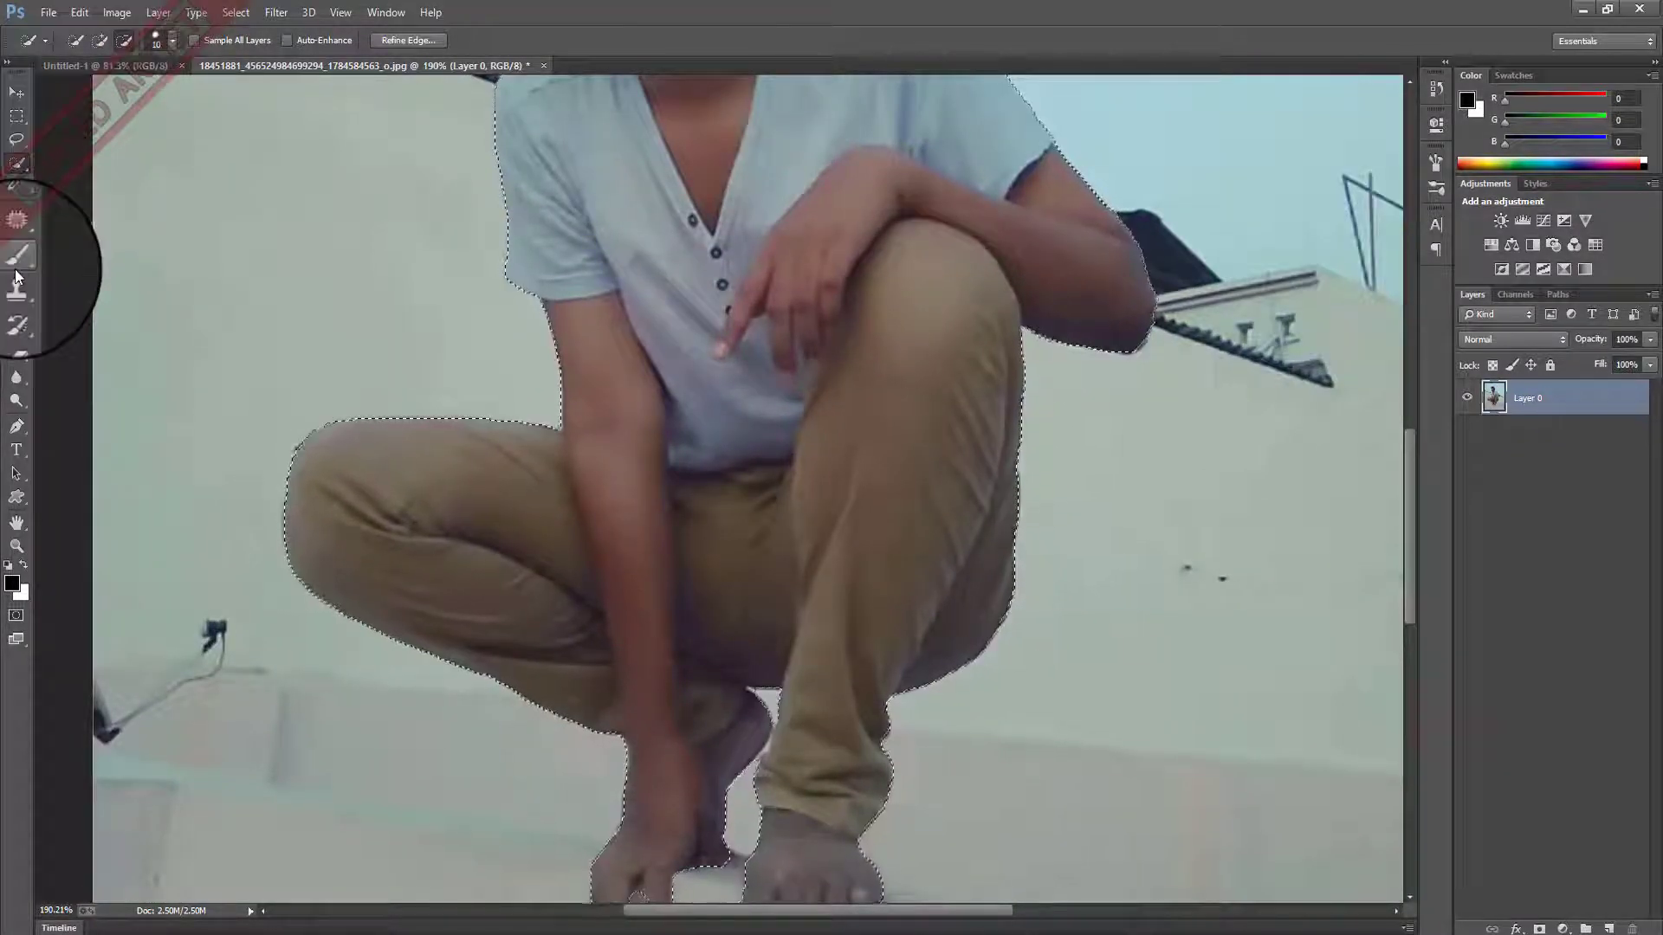
Lasso-subtract the background gap between the legs and the area beside the knee.
{"action": "key", "text": "l"}
{"action": "scroll", "coordinate": [743, 297], "scroll_direction": "up", "scroll_amount": 3}
{"action": "scroll", "coordinate": [691, 549], "scroll_direction": "up", "scroll_amount": 3}
{"action": "scroll", "coordinate": [706, 223], "scroll_direction": "up", "scroll_amount": 3}
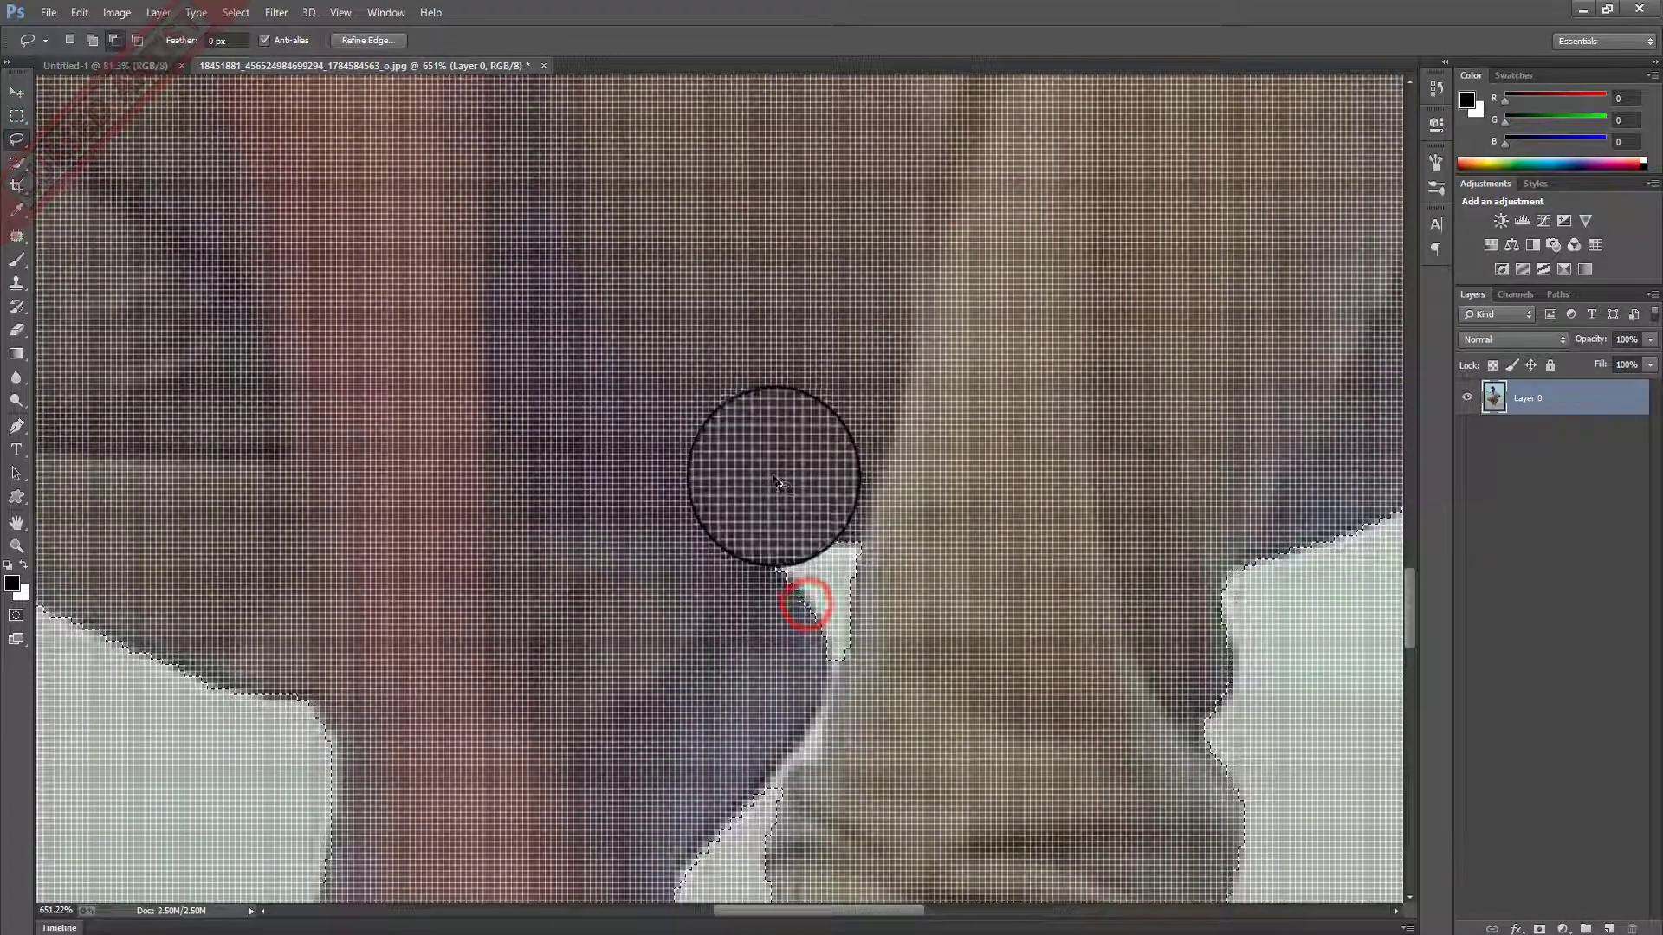
{"action": "scroll", "coordinate": [779, 502], "scroll_direction": "down", "scroll_amount": 2}
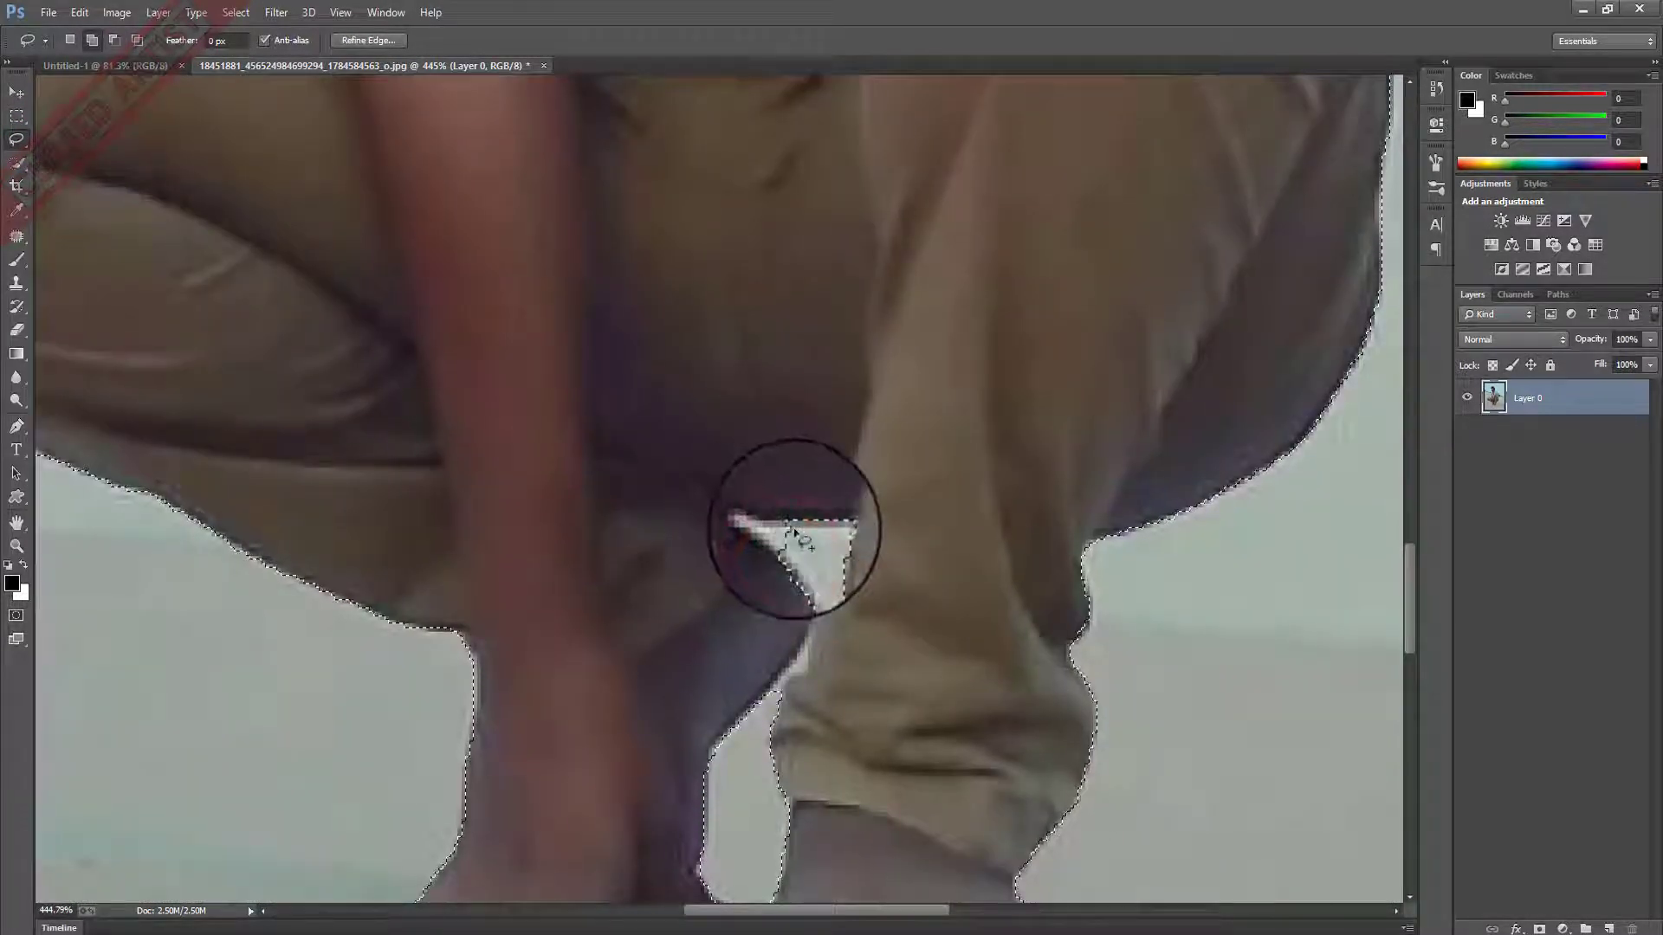
{"action": "left_click_drag", "start_coordinate": [795, 530], "coordinate": [805, 559]}
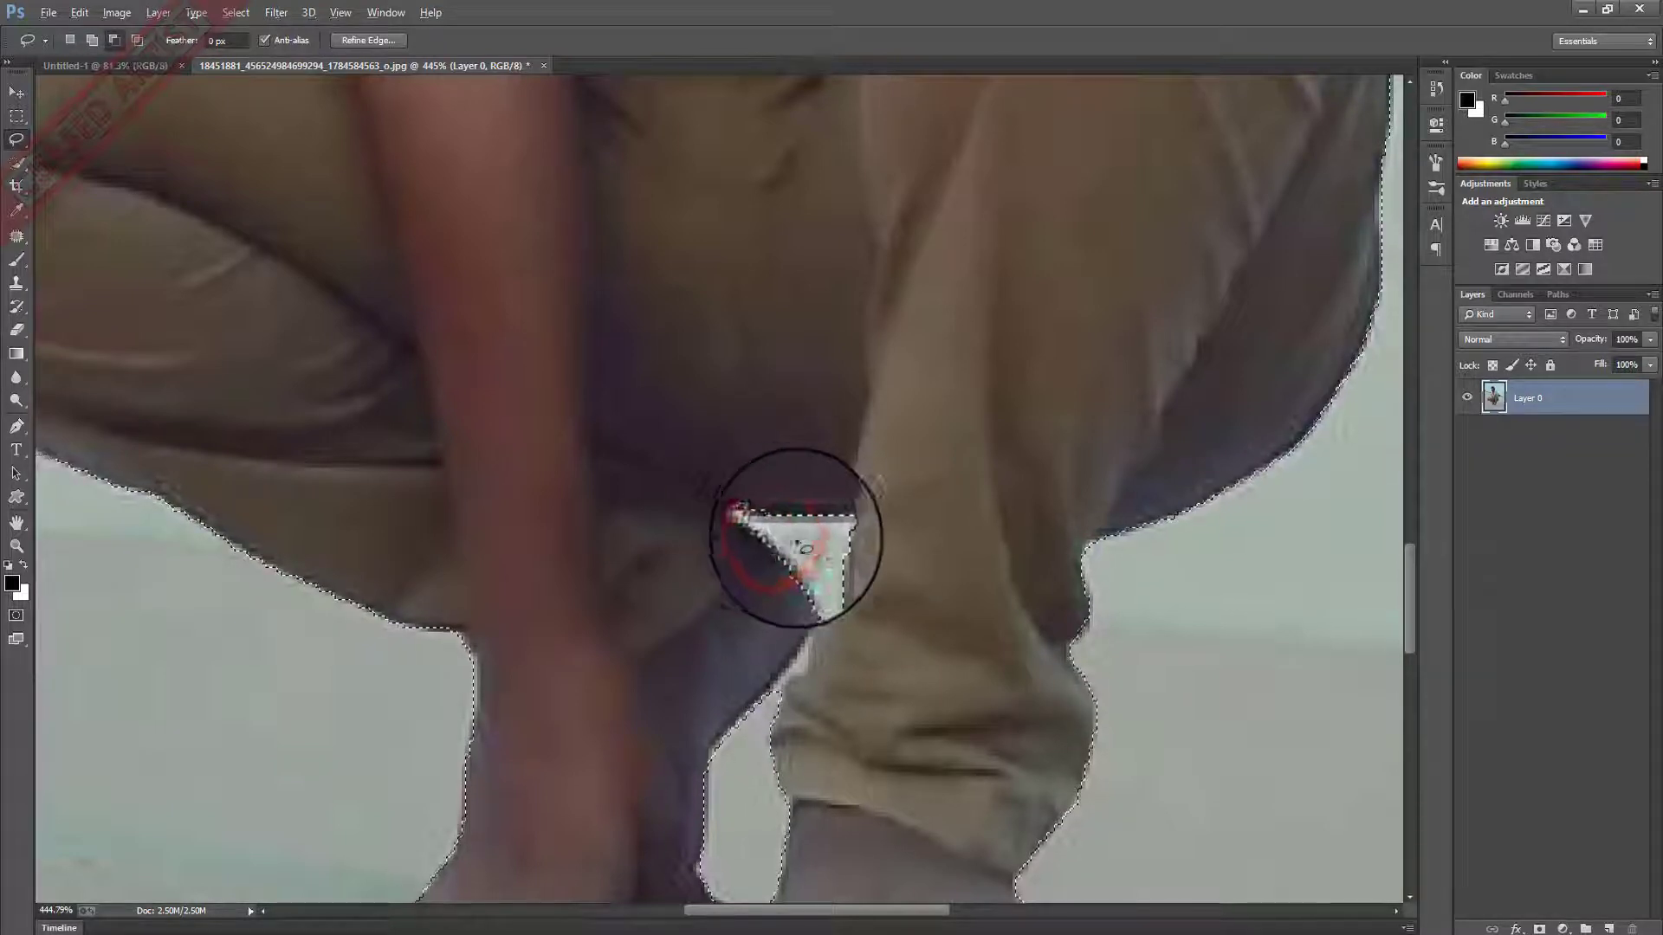
{"action": "left_click_drag", "start_coordinate": [762, 528], "coordinate": [755, 522]}
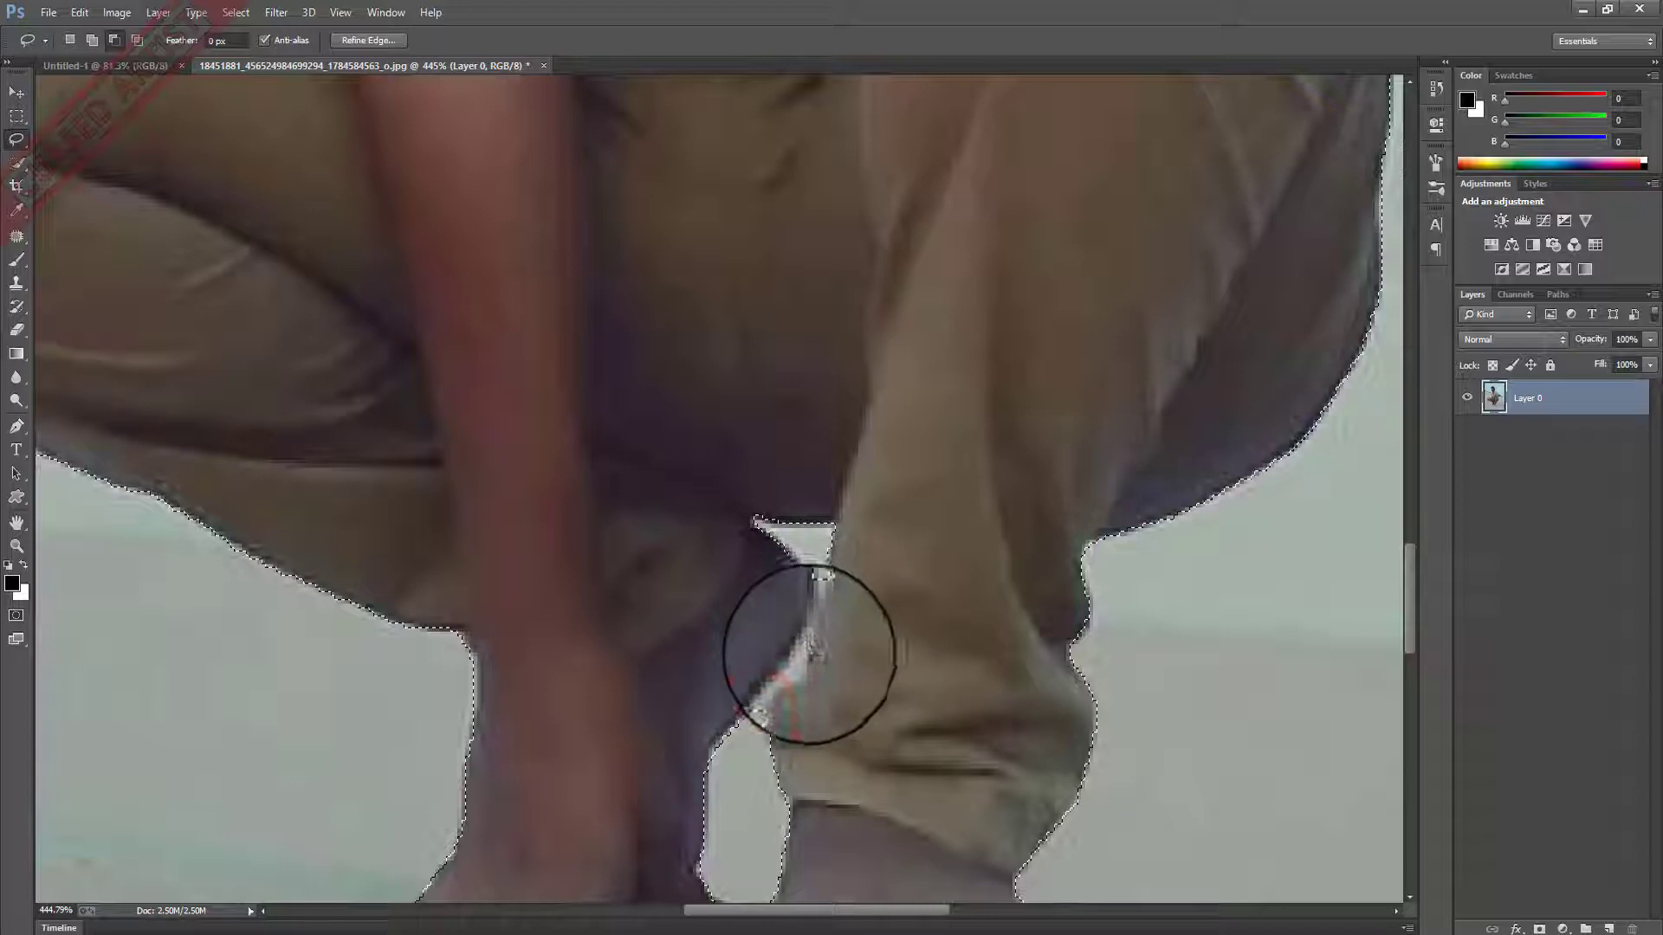
{"action": "left_click_drag", "start_coordinate": [773, 725], "coordinate": [855, 619]}
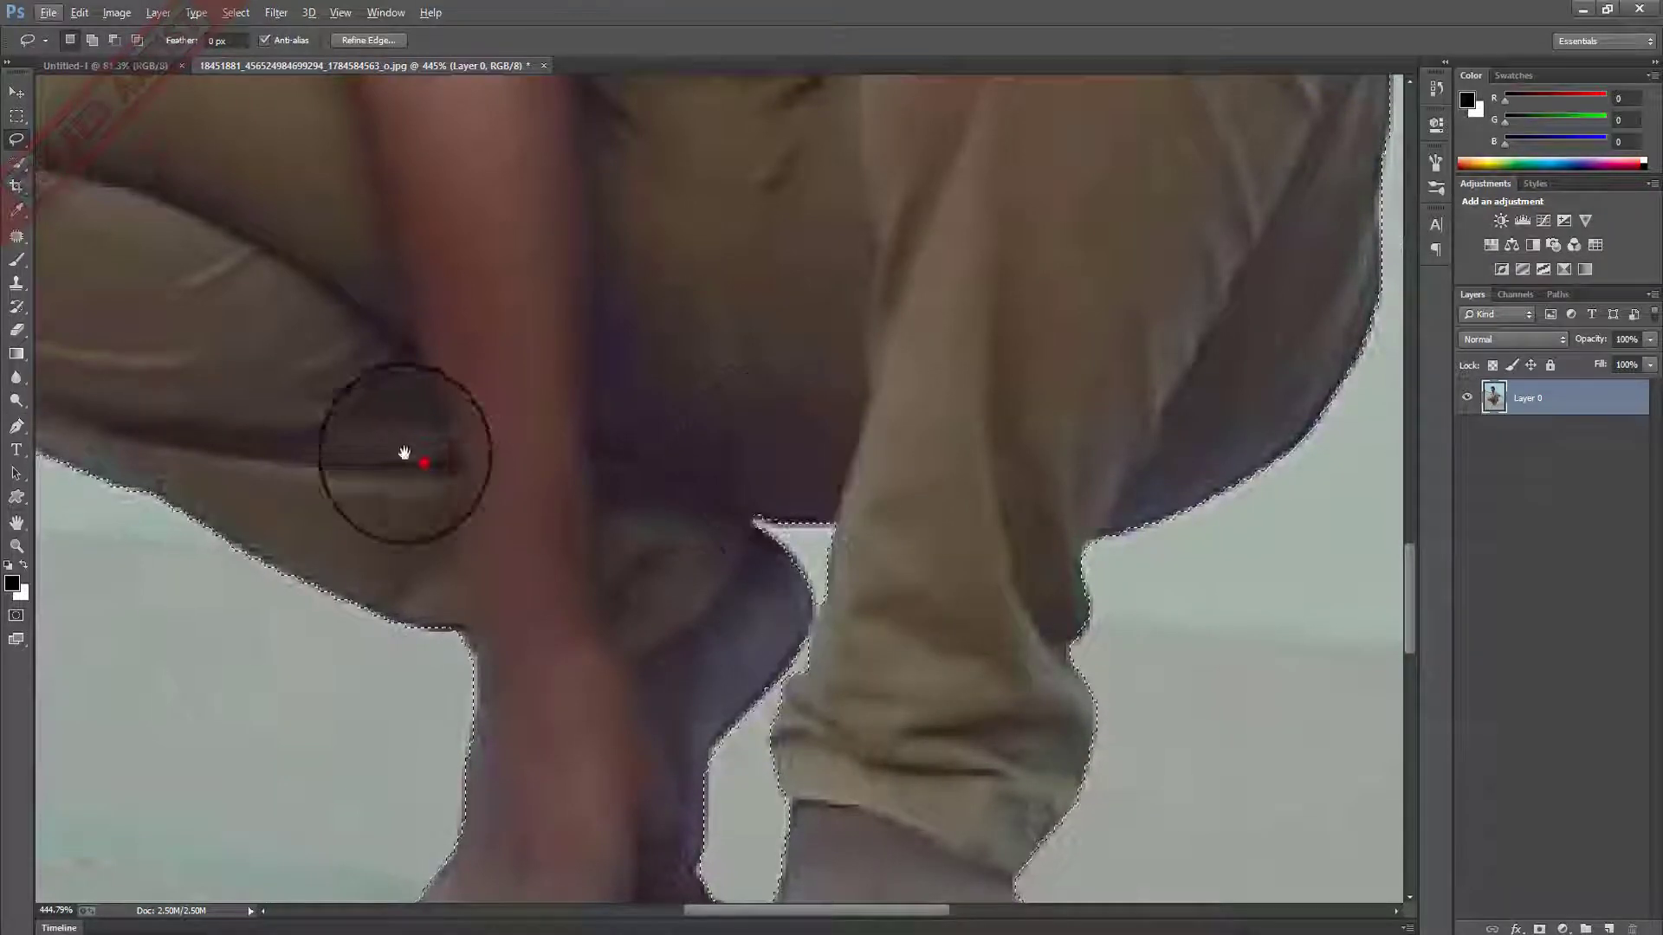
Tighten the selection to the elbow, excluding dark background and following the arm's edges.
{"action": "left_click_drag", "start_coordinate": [409, 452], "coordinate": [902, 531]}
{"action": "left_click_drag", "start_coordinate": [1014, 357], "coordinate": [906, 737]}
{"action": "left_click_drag", "start_coordinate": [984, 304], "coordinate": [906, 690]}
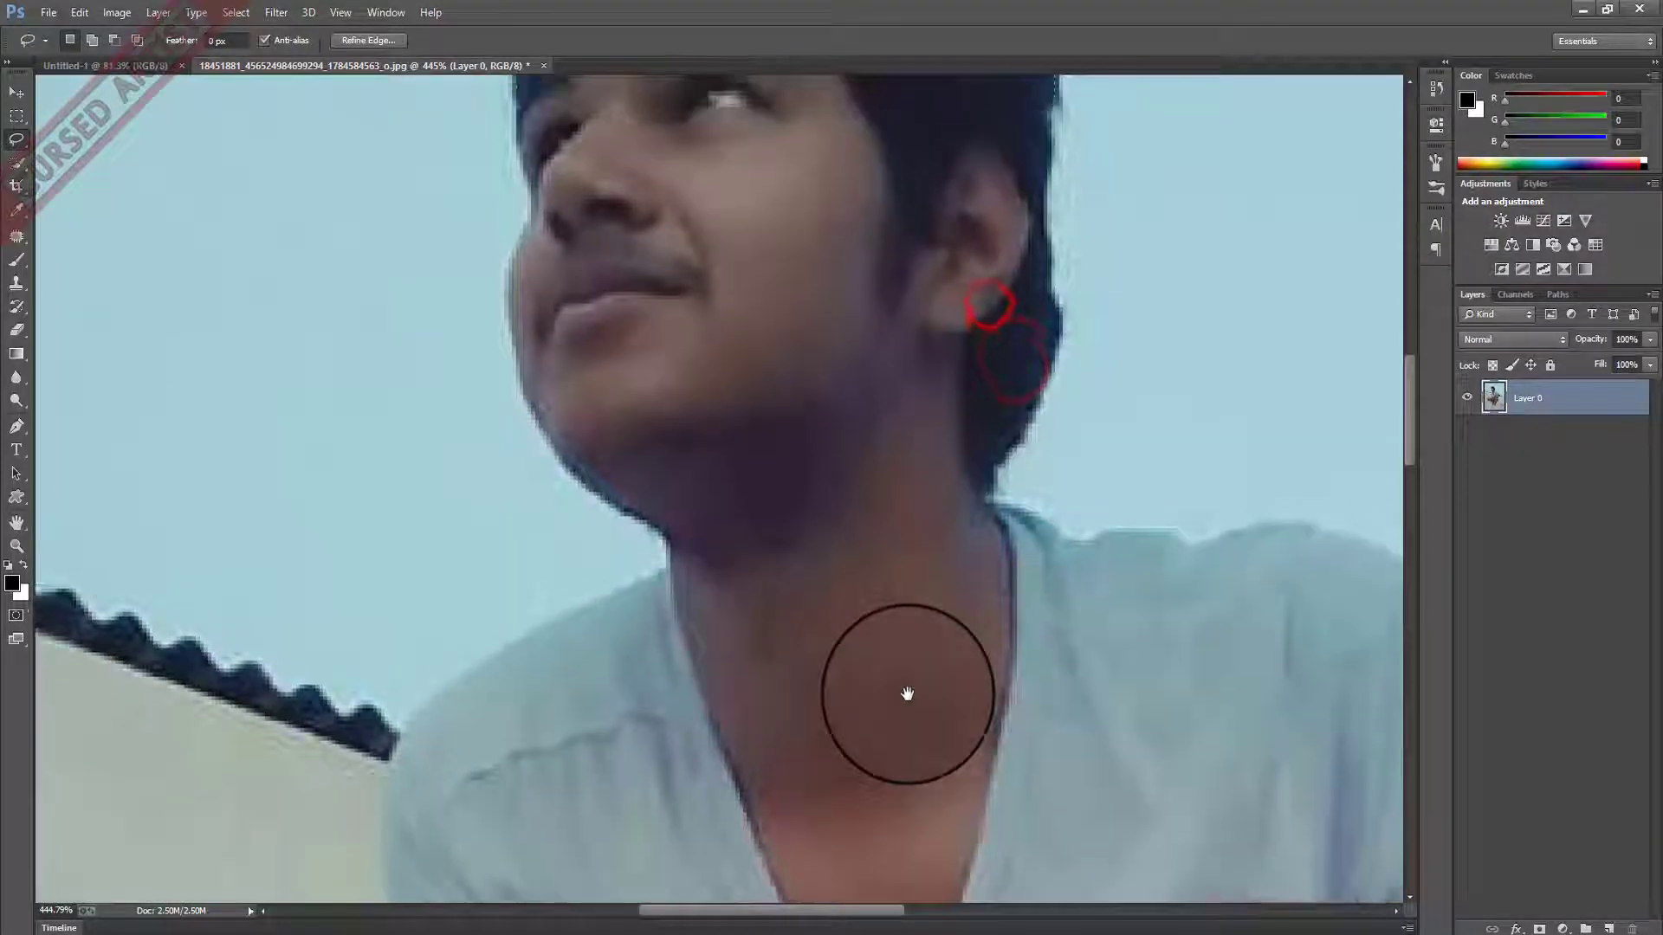
{"action": "mouse_move", "coordinate": [779, 341]}
{"action": "left_mouse_down"}
{"action": "mouse_move", "coordinate": [776, 638]}
{"action": "mouse_move", "coordinate": [639, 476]}
{"action": "left_mouse_up"}
{"action": "mouse_move", "coordinate": [831, 623]}
{"action": "left_mouse_down"}
{"action": "mouse_move", "coordinate": [748, 664]}
{"action": "mouse_move", "coordinate": [694, 597]}
{"action": "left_mouse_up"}
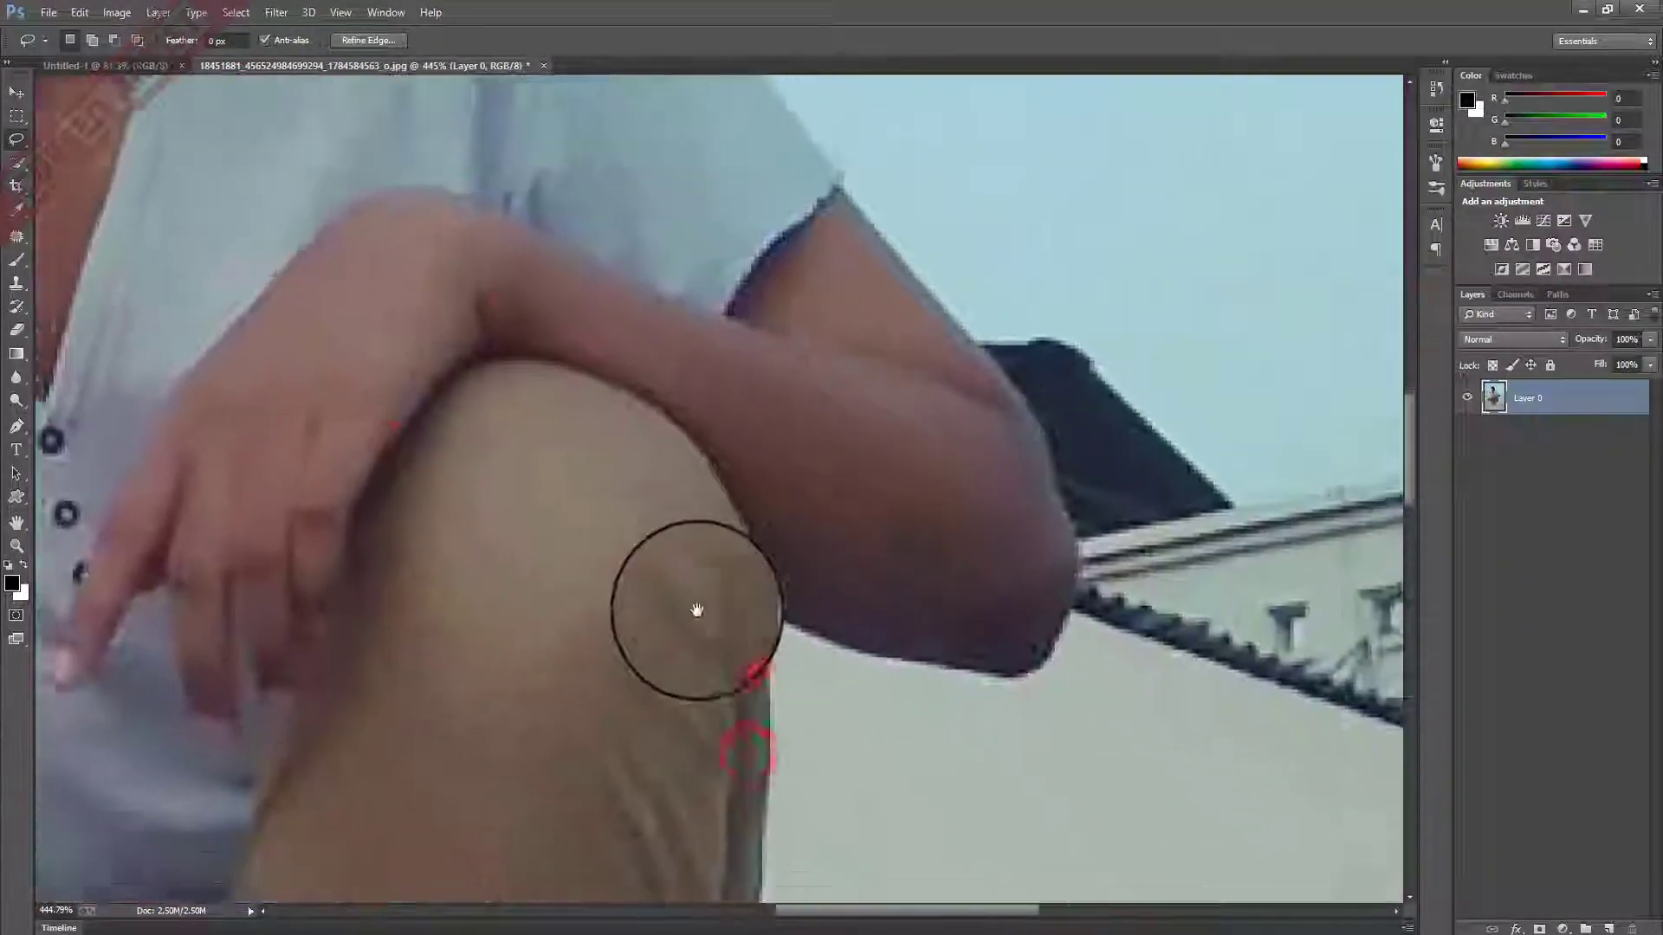
{"action": "left_click_drag", "start_coordinate": [749, 675], "coordinate": [705, 595]}
{"action": "mouse_move", "coordinate": [1000, 524]}
{"action": "left_mouse_down"}
{"action": "mouse_move", "coordinate": [916, 333]}
{"action": "mouse_move", "coordinate": [736, 270]}
{"action": "left_mouse_up"}
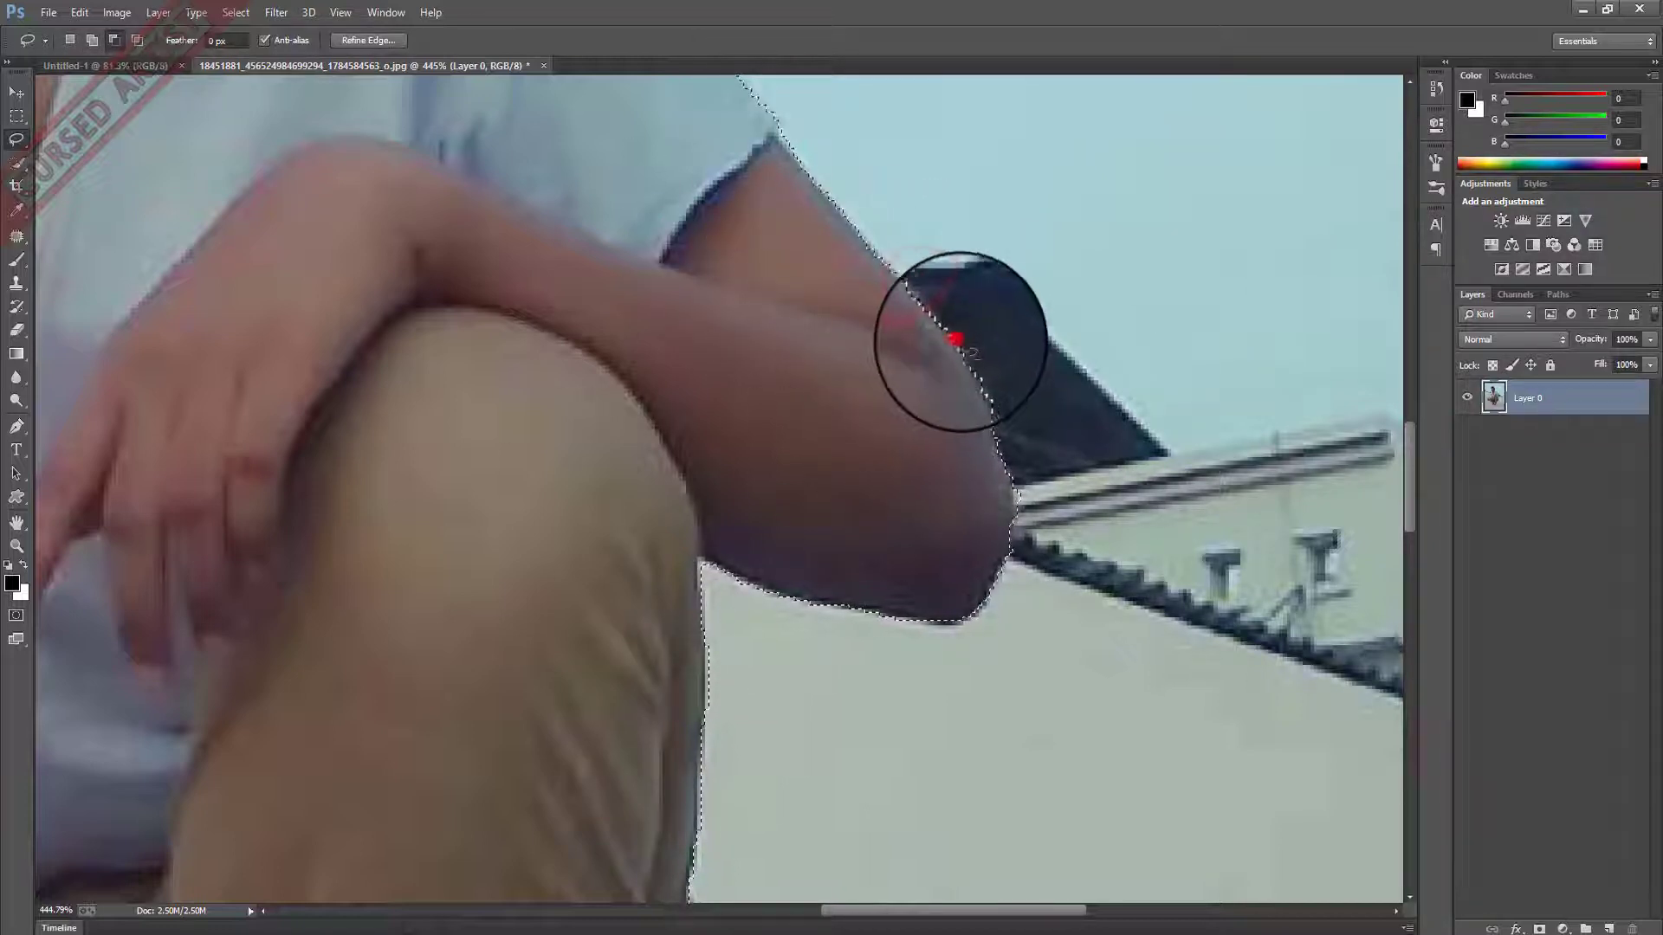
{"action": "left_click_drag", "start_coordinate": [968, 433], "coordinate": [953, 329]}
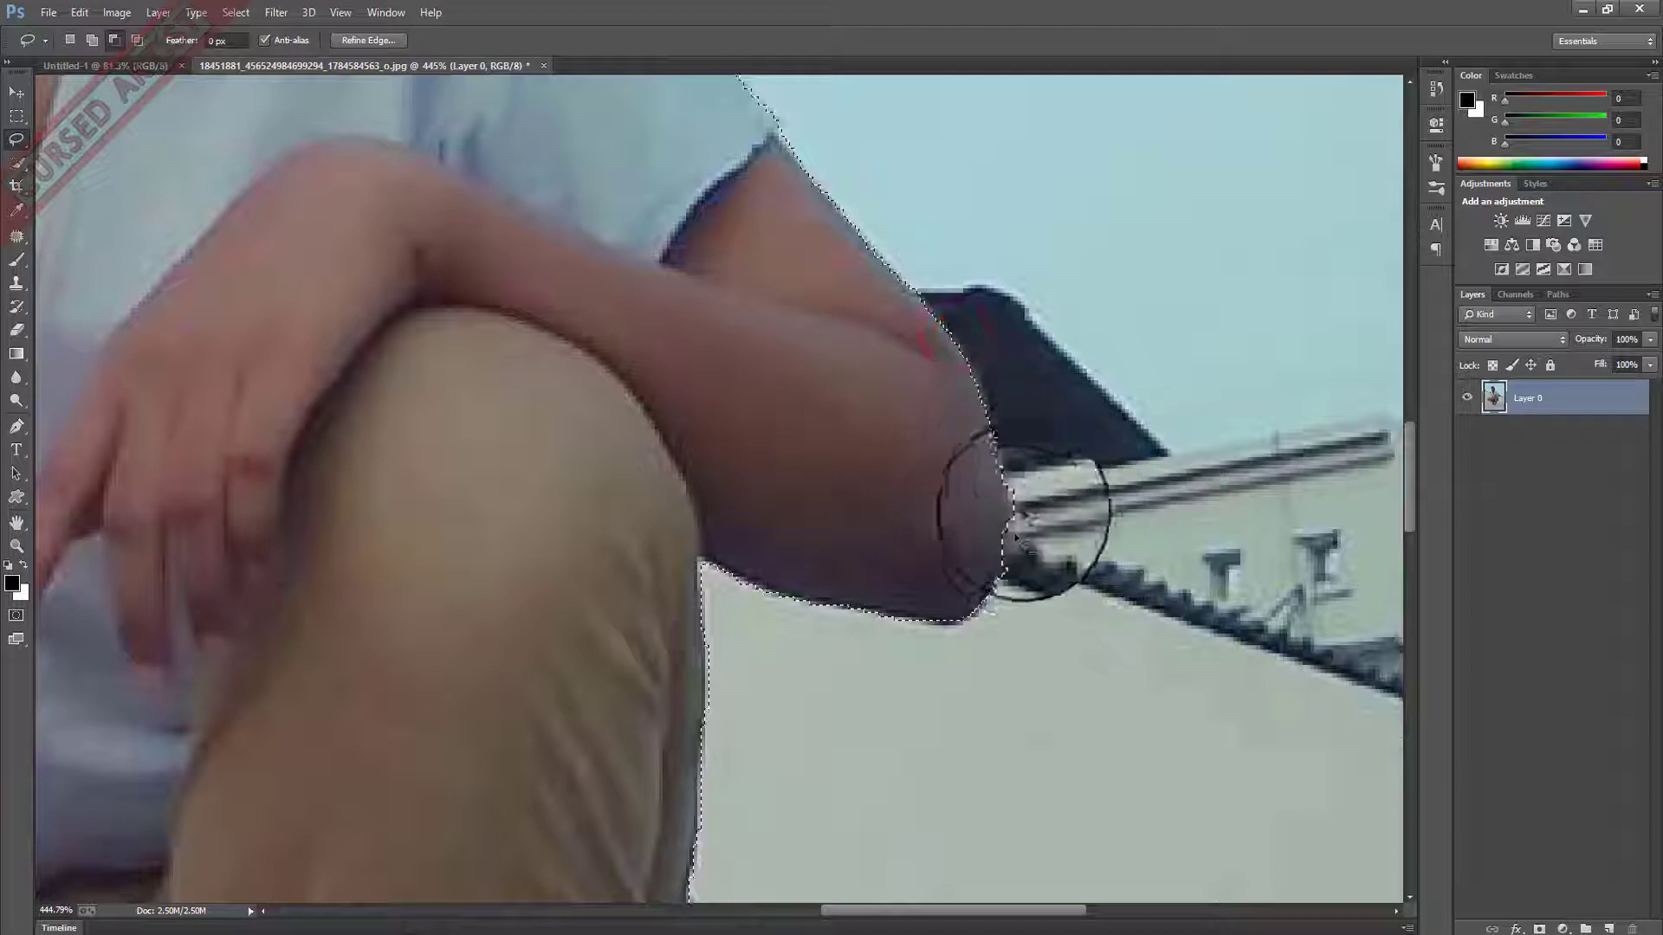
{"action": "left_click_drag", "start_coordinate": [1019, 511], "coordinate": [1068, 537]}
{"action": "left_click_drag", "start_coordinate": [1010, 475], "coordinate": [992, 591]}
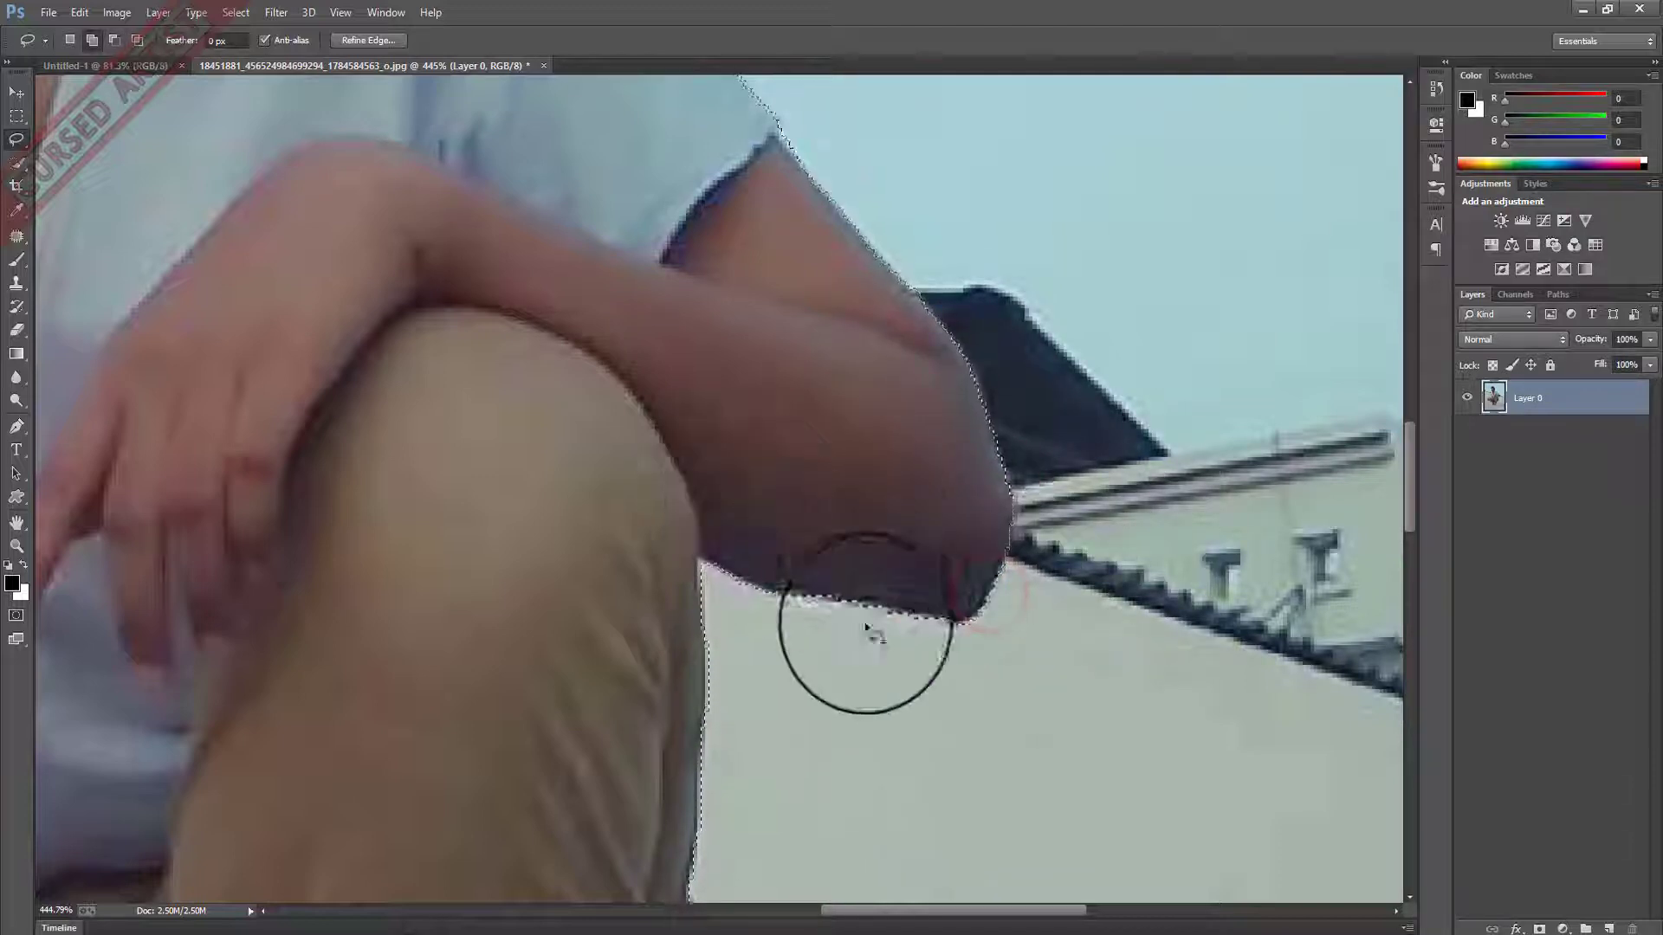
{"action": "left_click_drag", "start_coordinate": [889, 619], "coordinate": [795, 519]}
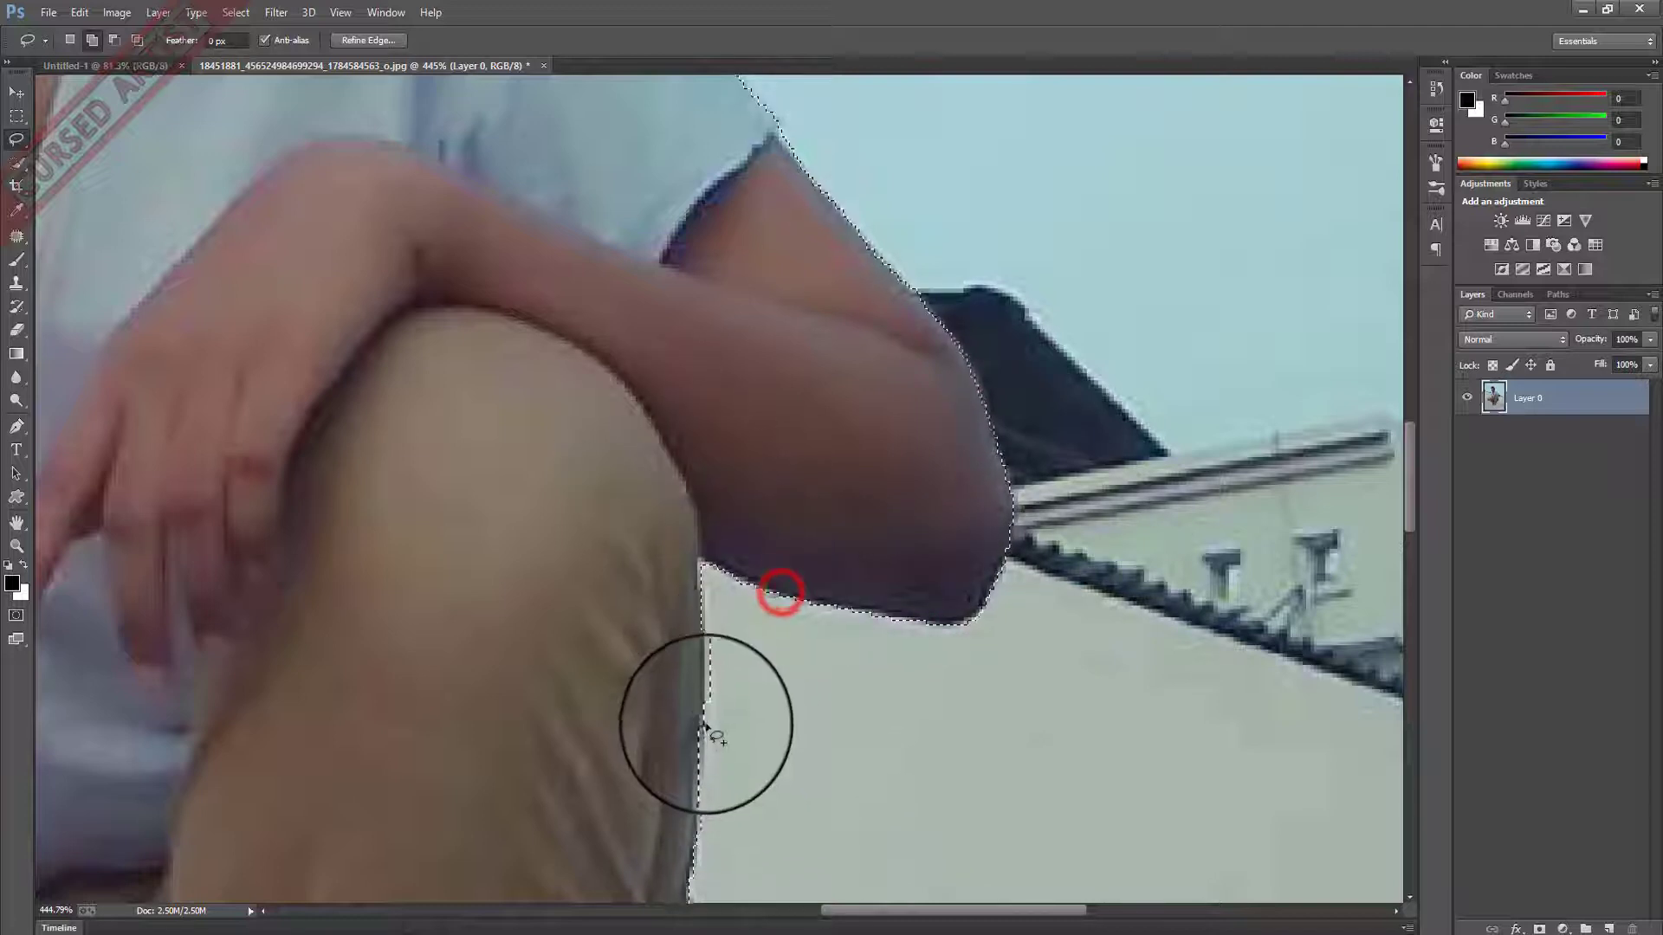
Tidy the selection edges around the hand, foot and pant-leg thigh.
{"action": "scroll", "coordinate": [707, 714], "scroll_direction": "down", "scroll_amount": 5}
{"action": "scroll", "coordinate": [776, 709], "scroll_direction": "down", "scroll_amount": 5}
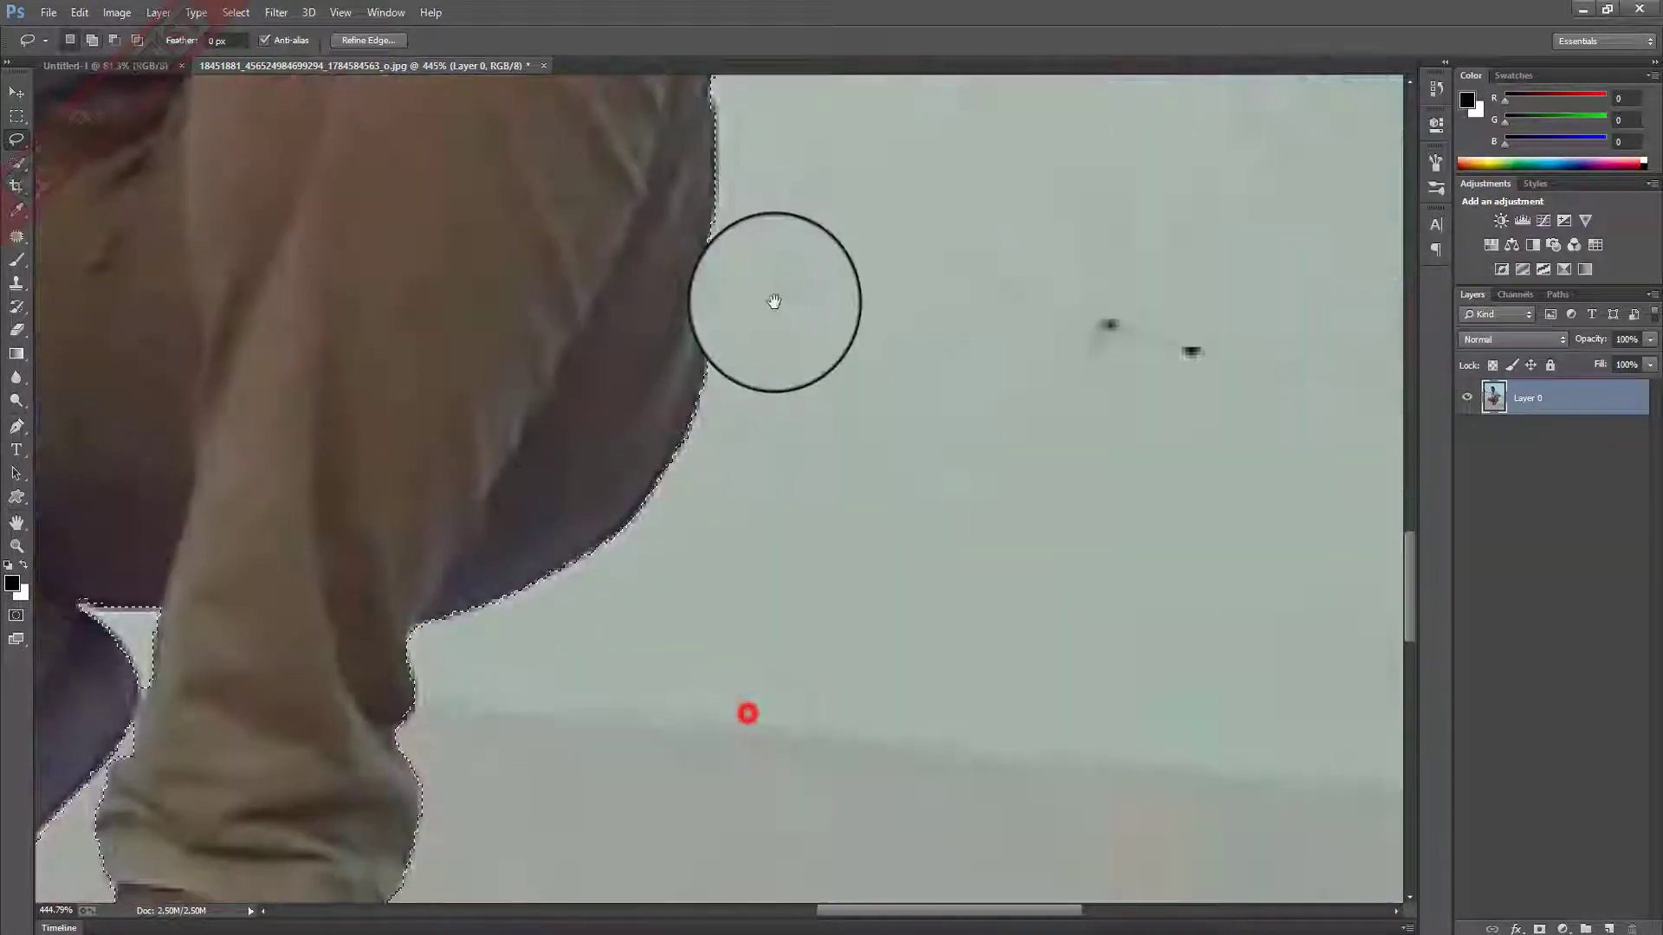
{"action": "scroll", "coordinate": [587, 519], "scroll_direction": "down", "scroll_amount": 5}
{"action": "scroll", "coordinate": [587, 520], "scroll_direction": "left", "scroll_amount": 5}
{"action": "scroll", "coordinate": [761, 279], "scroll_direction": "left", "scroll_amount": 2}
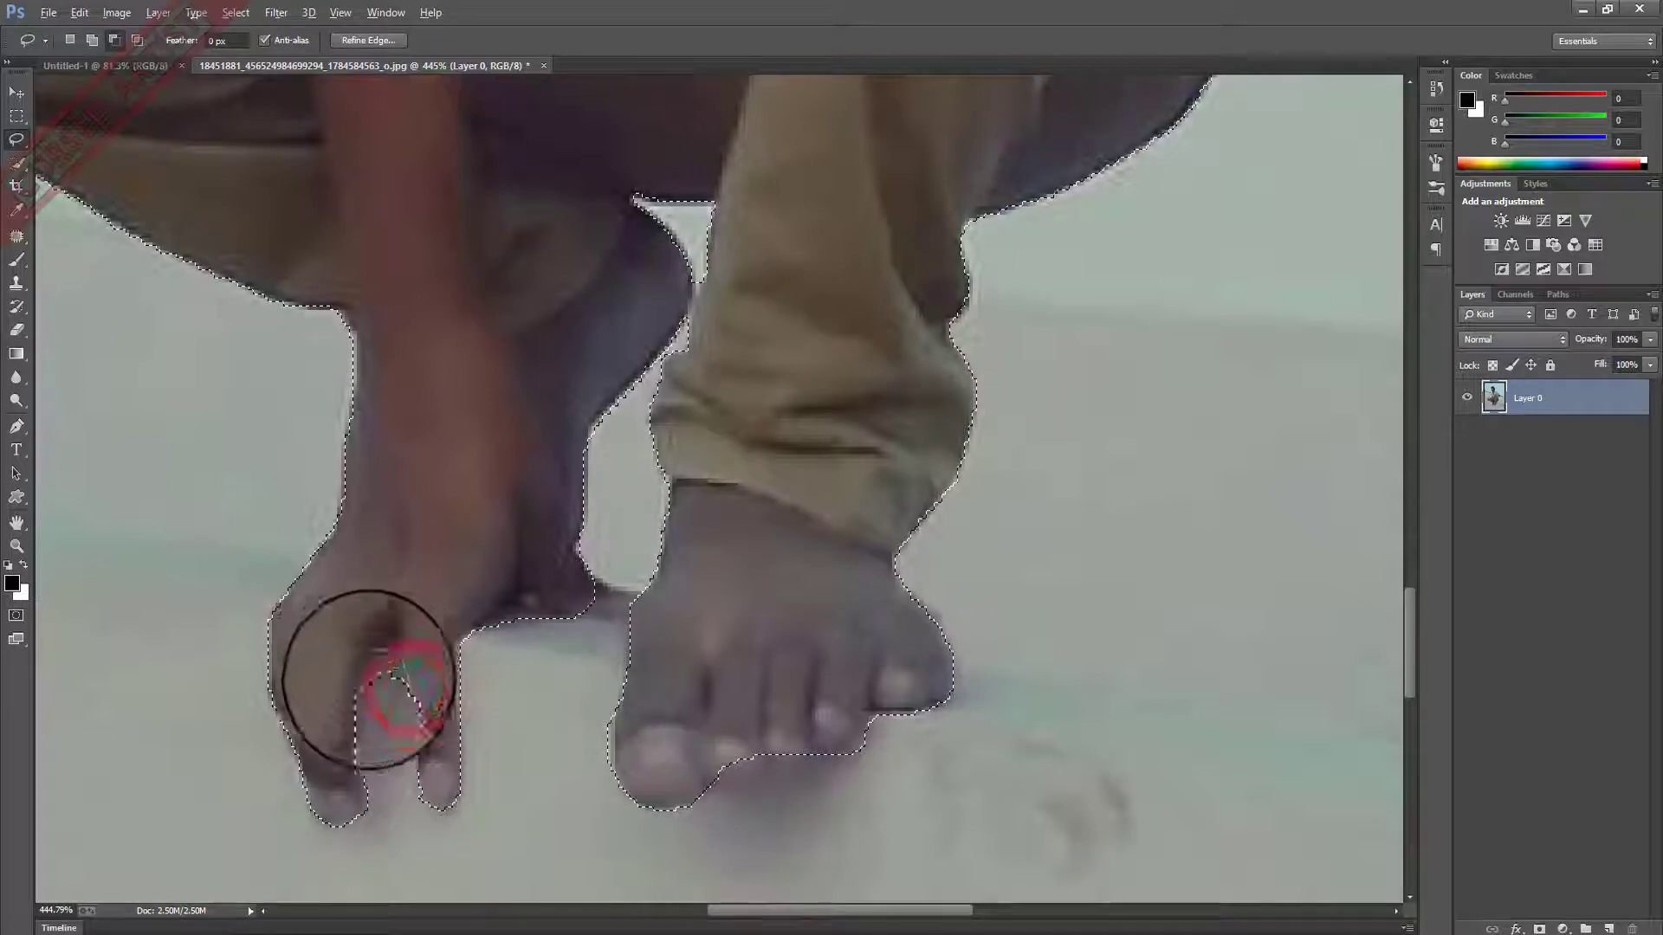
{"action": "mouse_move", "coordinate": [368, 679]}
{"action": "left_mouse_down"}
{"action": "mouse_move", "coordinate": [530, 698]}
{"action": "mouse_move", "coordinate": [612, 649]}
{"action": "left_mouse_up"}
{"action": "left_click_drag", "start_coordinate": [631, 382], "coordinate": [867, 597]}
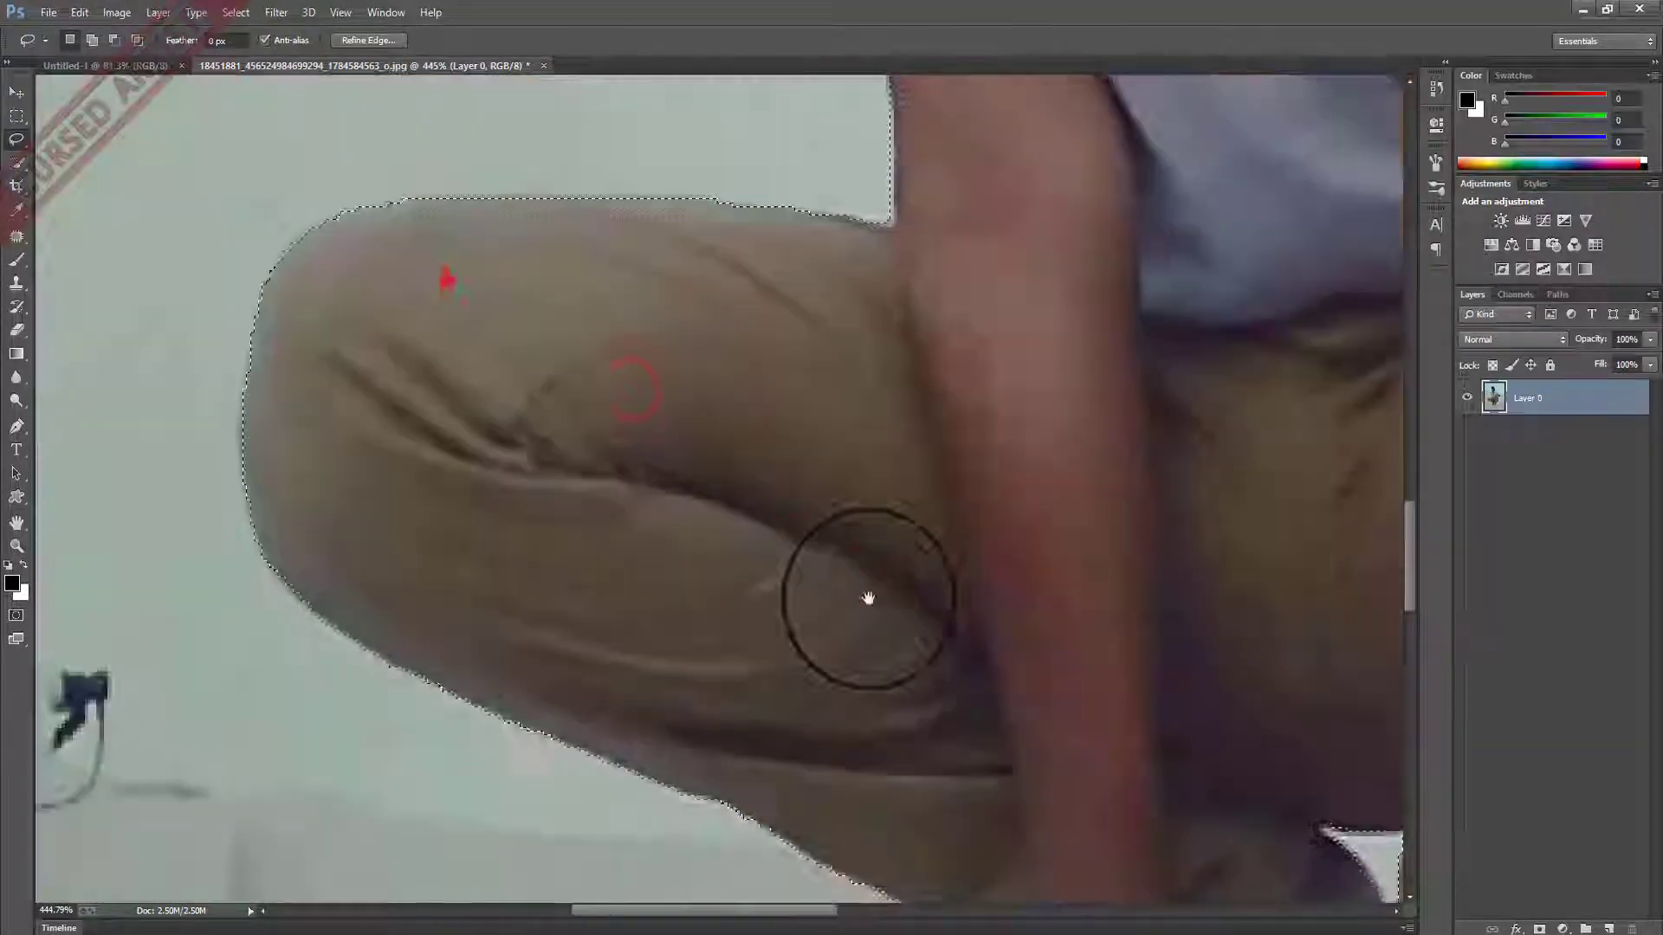
{"action": "scroll", "coordinate": [868, 597], "scroll_direction": "down", "scroll_amount": 3}
{"action": "scroll", "coordinate": [862, 520], "scroll_direction": "down", "scroll_amount": 2}
{"action": "scroll", "coordinate": [861, 594], "scroll_direction": "down", "scroll_amount": 2}
{"action": "scroll", "coordinate": [864, 594], "scroll_direction": "down", "scroll_amount": 1}
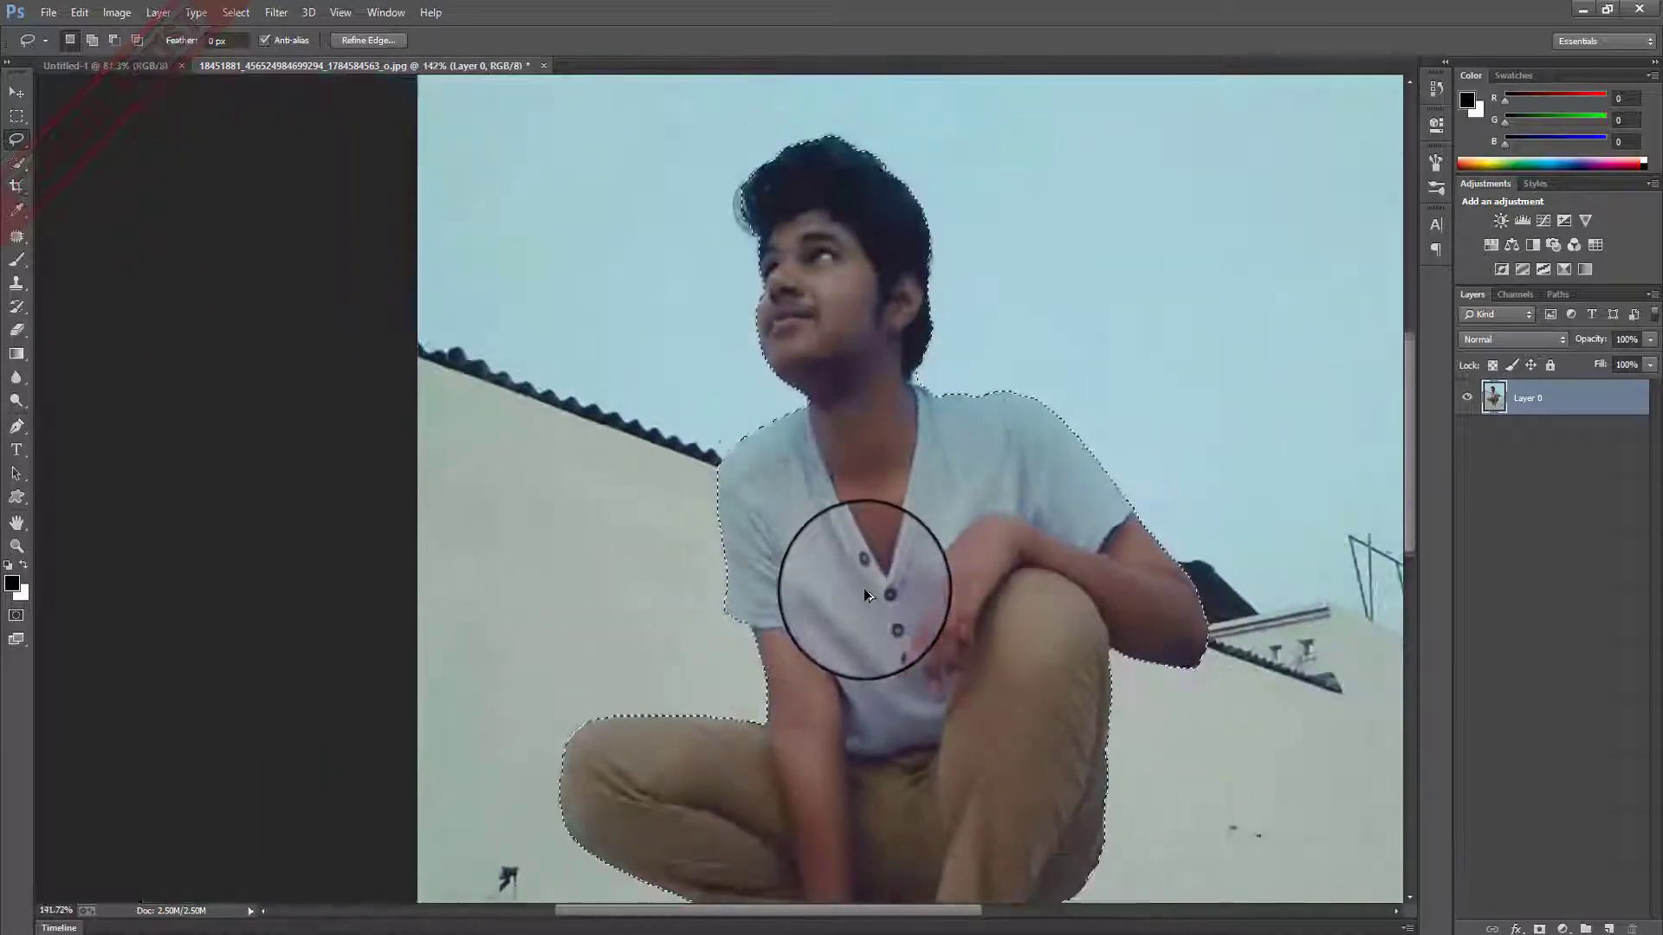
{"action": "scroll", "coordinate": [864, 586], "scroll_direction": "down", "scroll_amount": 2}
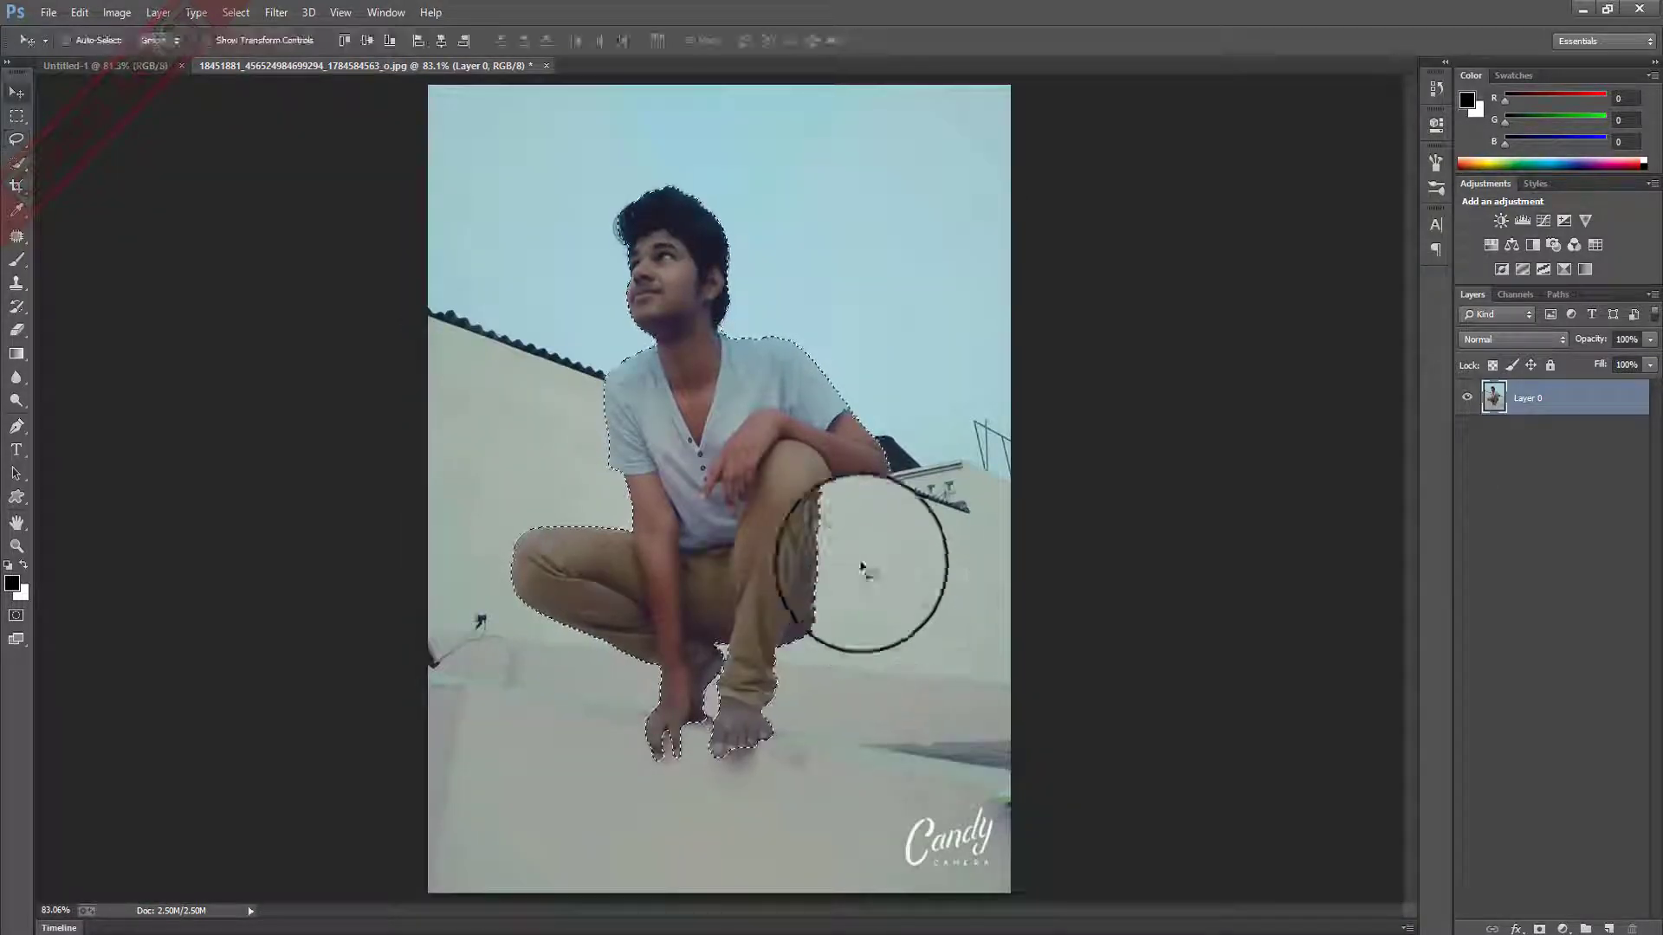
Drop the cut-out man into Untitled-1 as Layer 1 and set a 10 px eraser for cleanup.
{"action": "mouse_move", "coordinate": [762, 501]}
{"action": "left_mouse_down"}
{"action": "mouse_move", "coordinate": [199, 80]}
{"action": "mouse_move", "coordinate": [692, 554]}
{"action": "mouse_move", "coordinate": [698, 537]}
{"action": "left_mouse_up"}
{"action": "key", "text": "e"}
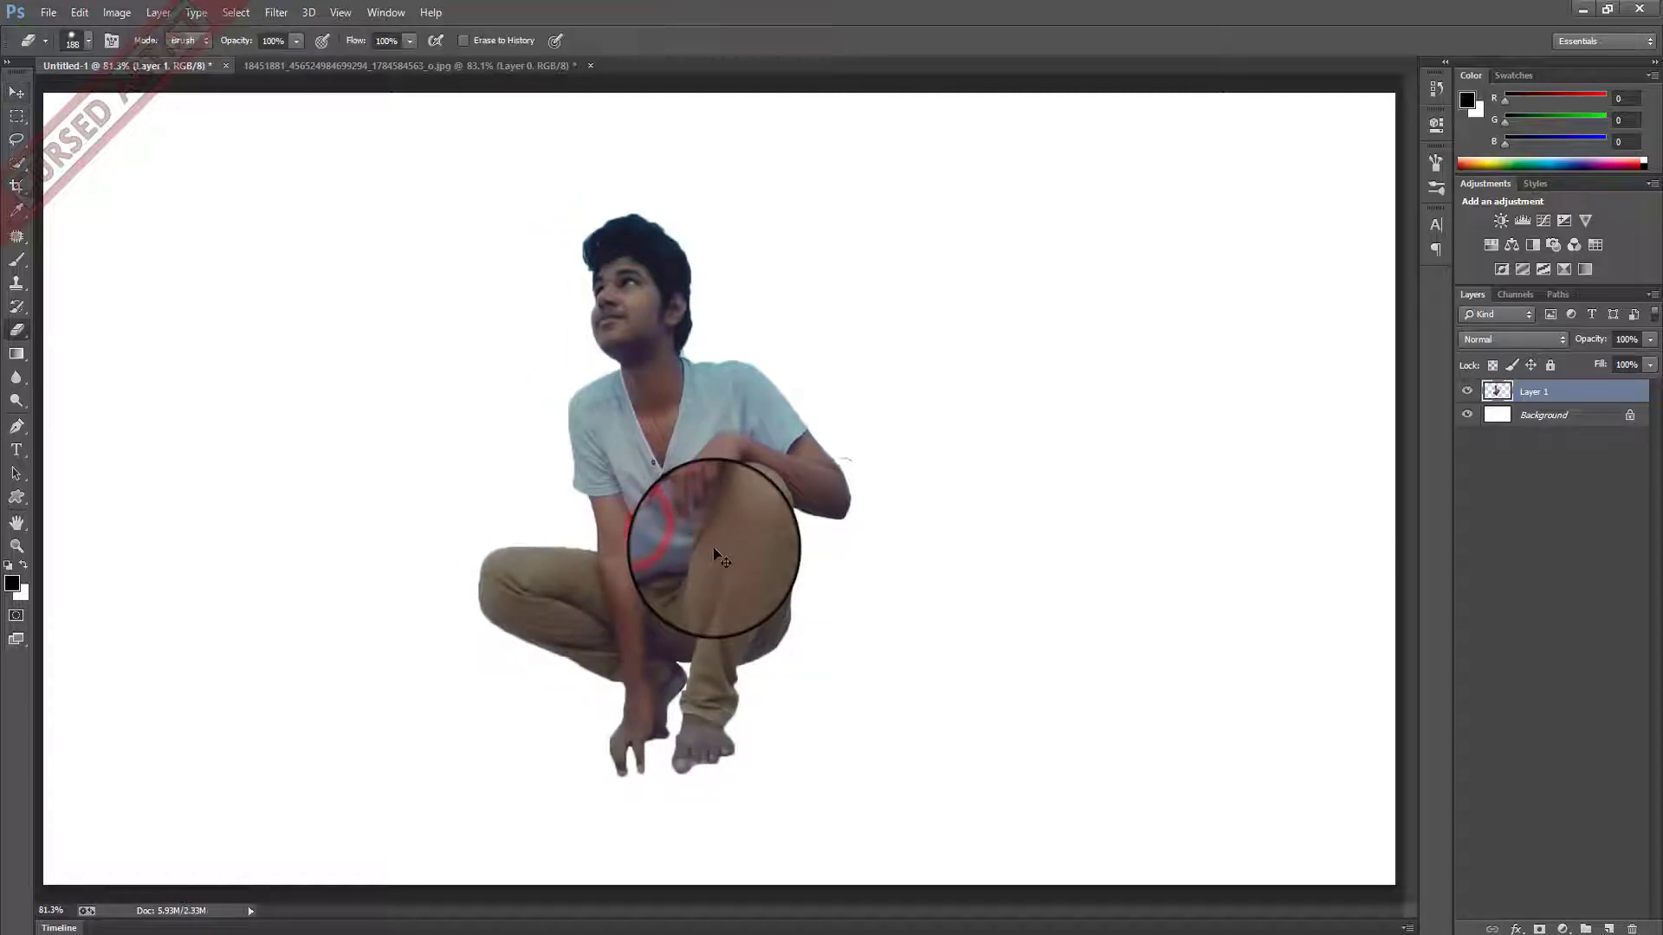
{"action": "right_click", "coordinate": [316, 242]}
{"action": "type", "text": "10"}
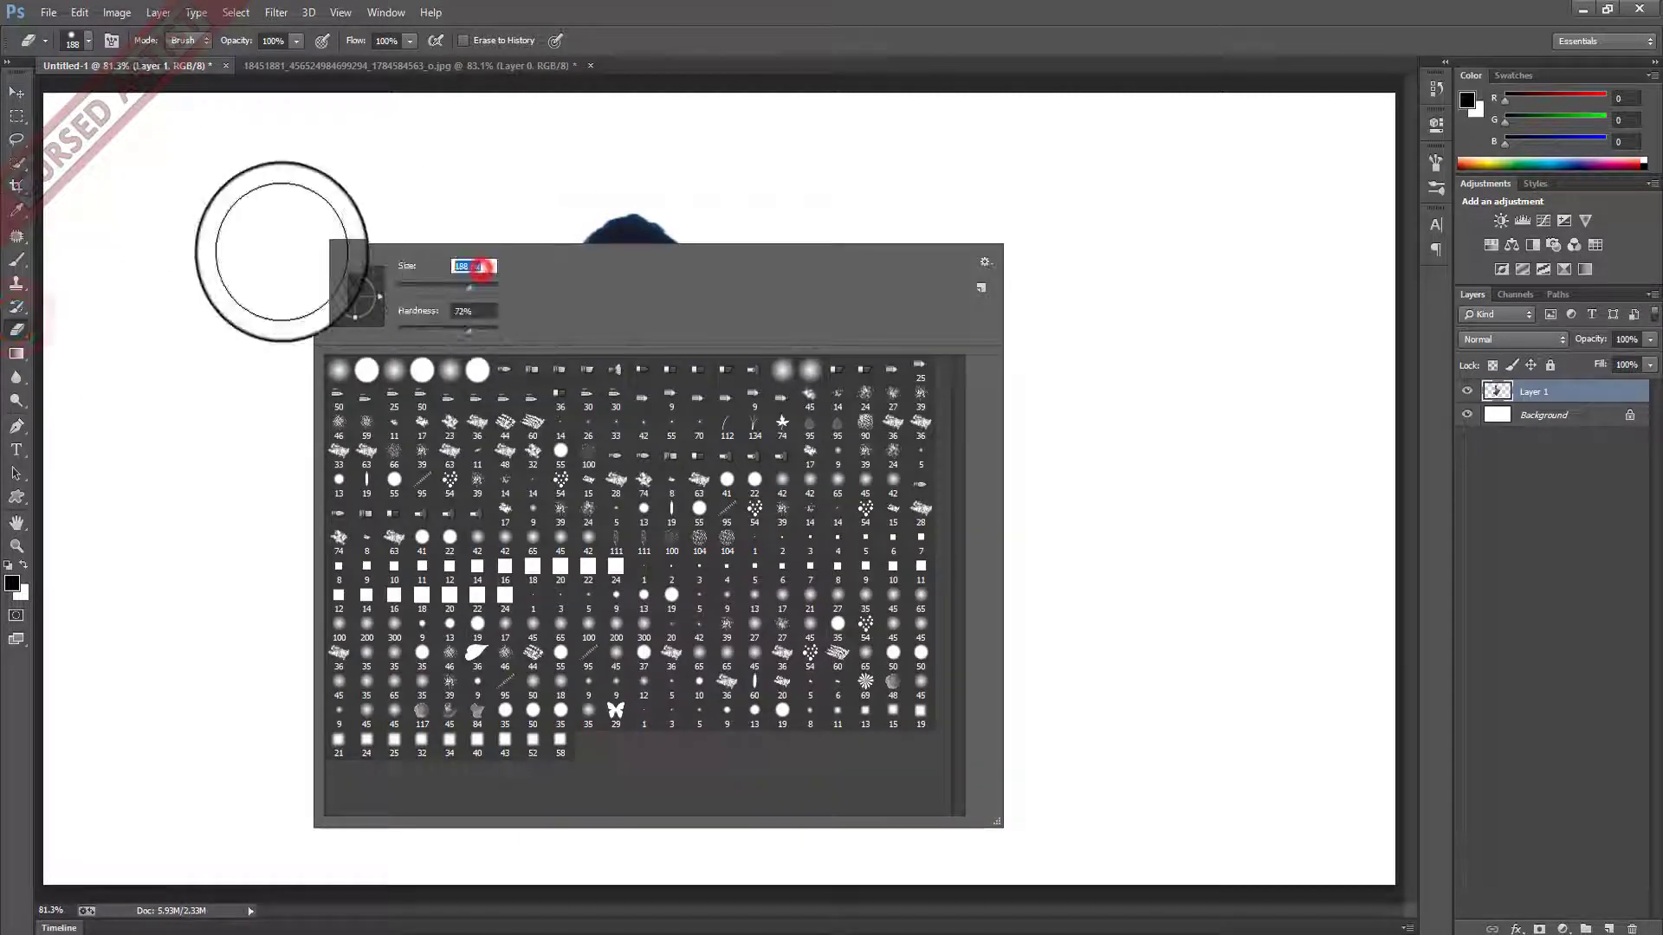
{"action": "key", "text": "Return"}
{"action": "left_click", "coordinate": [478, 266]}
{"action": "scroll", "coordinate": [905, 420], "scroll_direction": "up", "scroll_amount": 1}
{"action": "scroll", "coordinate": [905, 420], "scroll_direction": "up", "scroll_amount": 2}
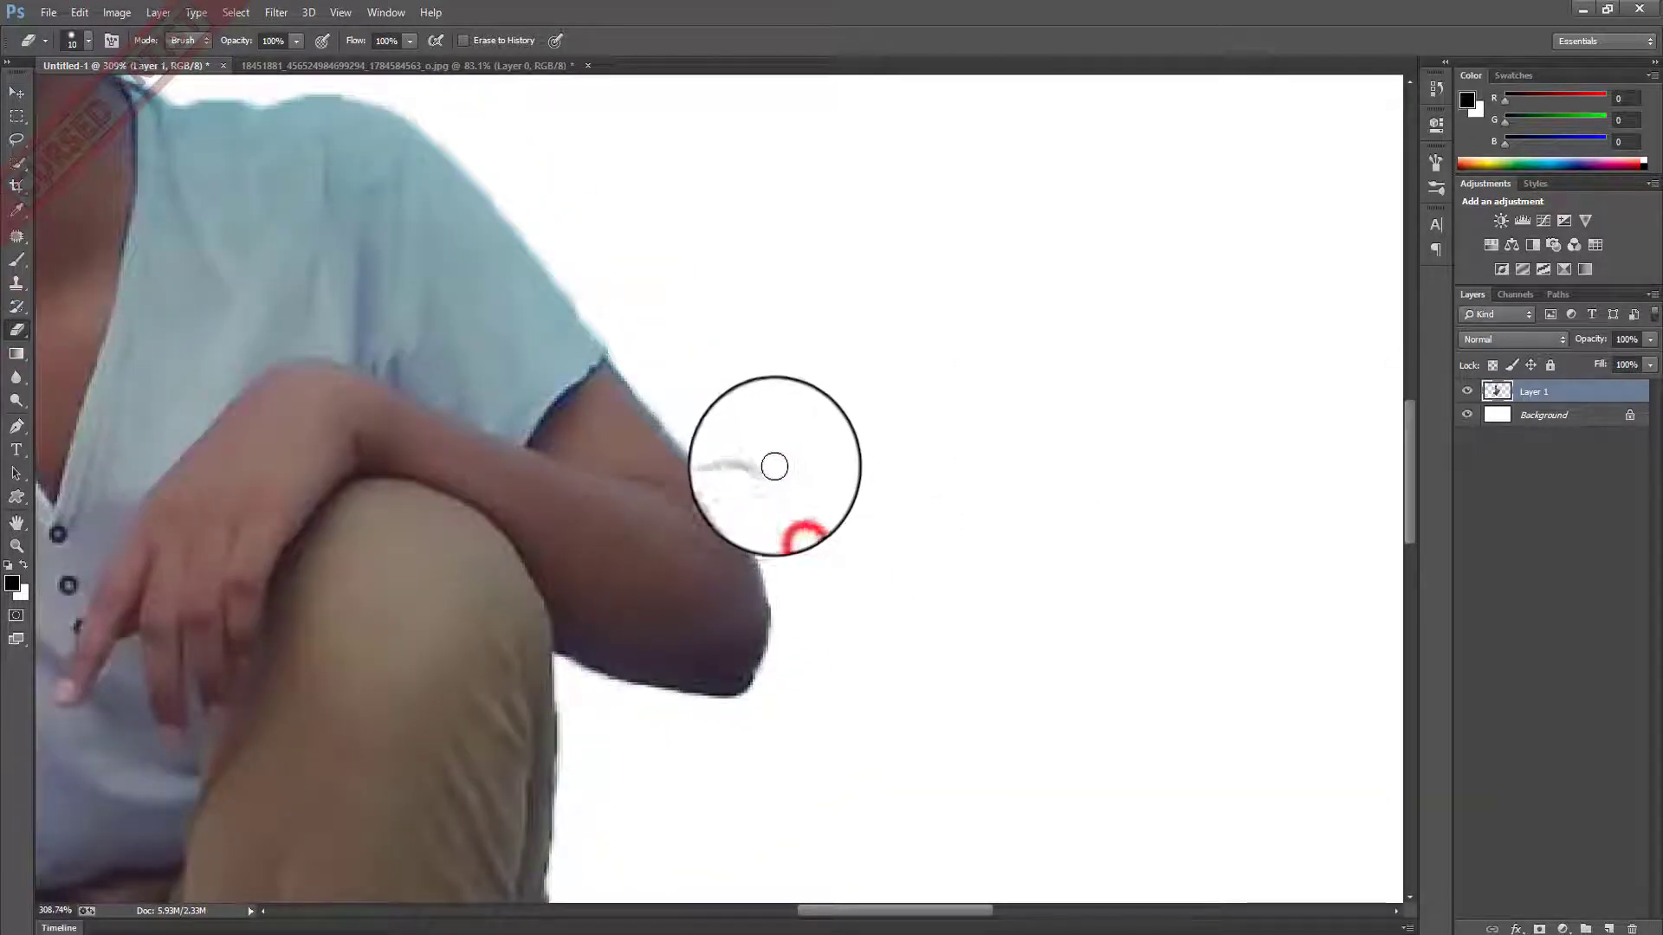
{"action": "scroll", "coordinate": [871, 600], "scroll_direction": "down", "scroll_amount": 3}
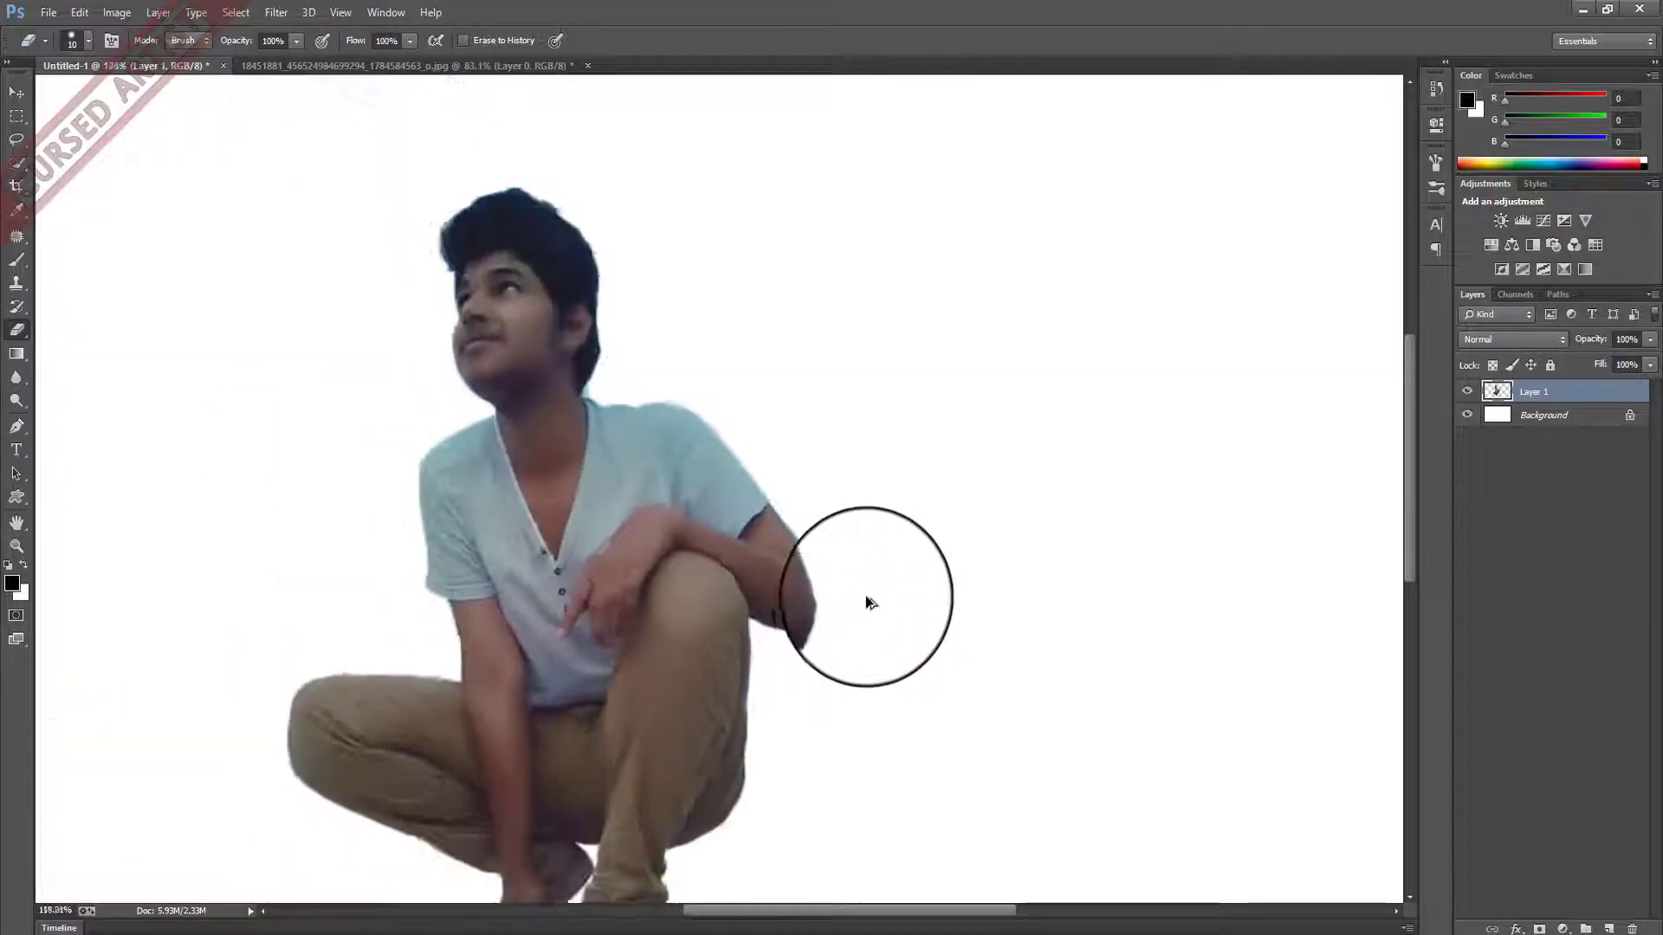
{"action": "scroll", "coordinate": [873, 602], "scroll_direction": "down", "scroll_amount": 1}
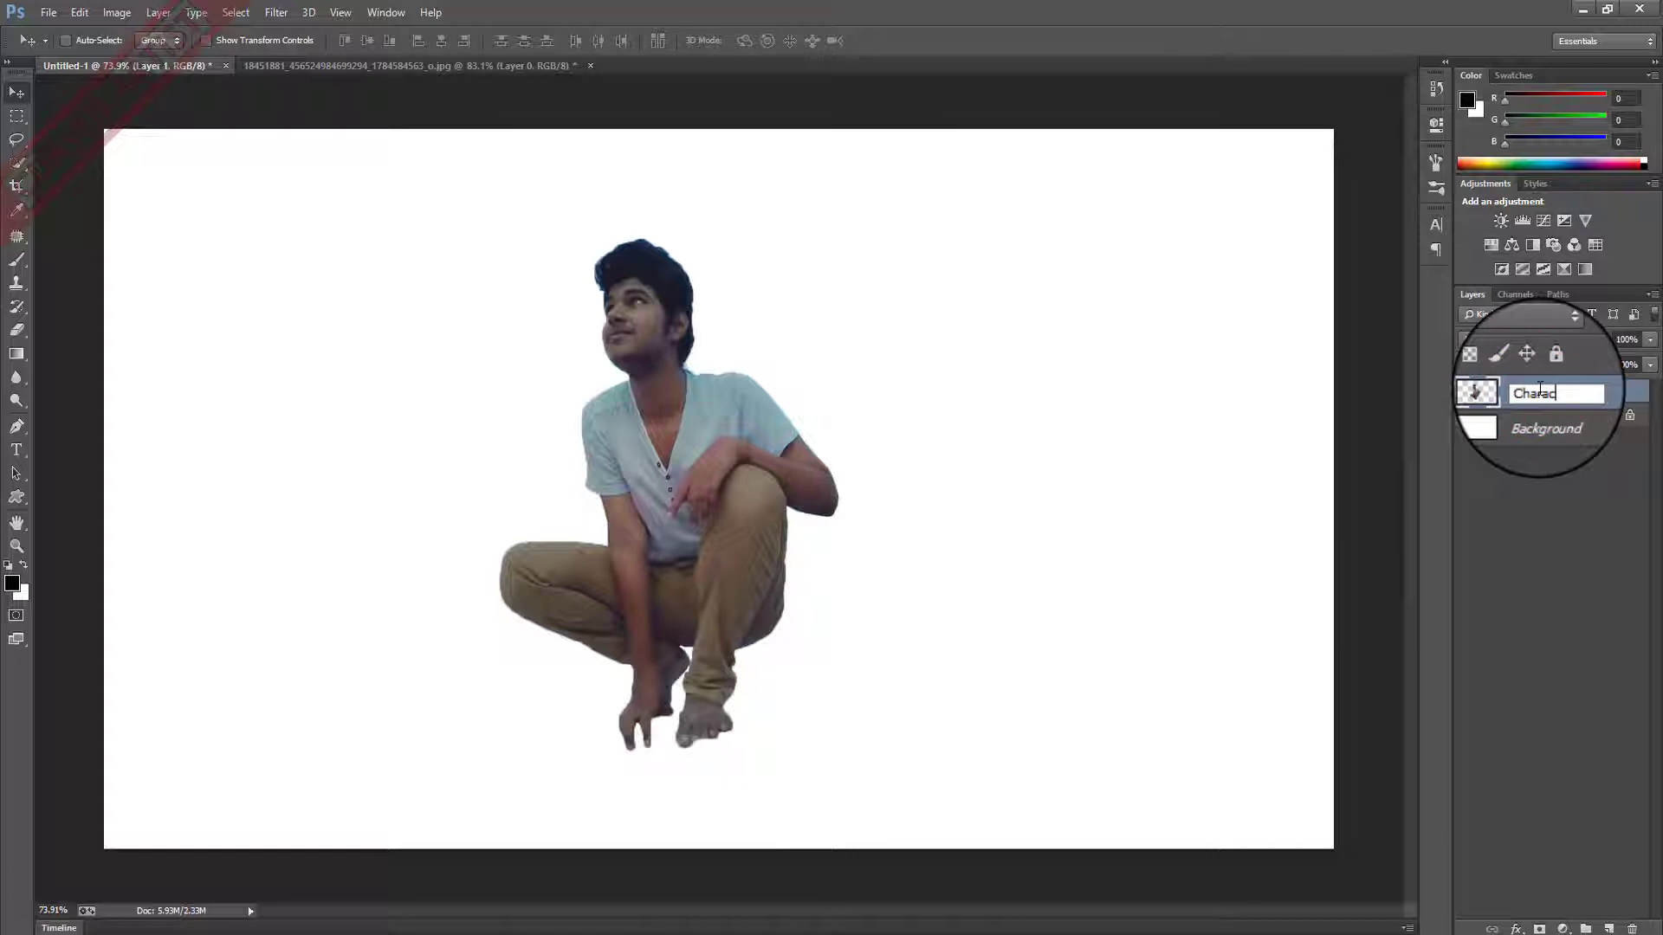
Hide the Character layer and close the man's original photo without saving.
{"action": "left_click", "coordinate": [1469, 392]}
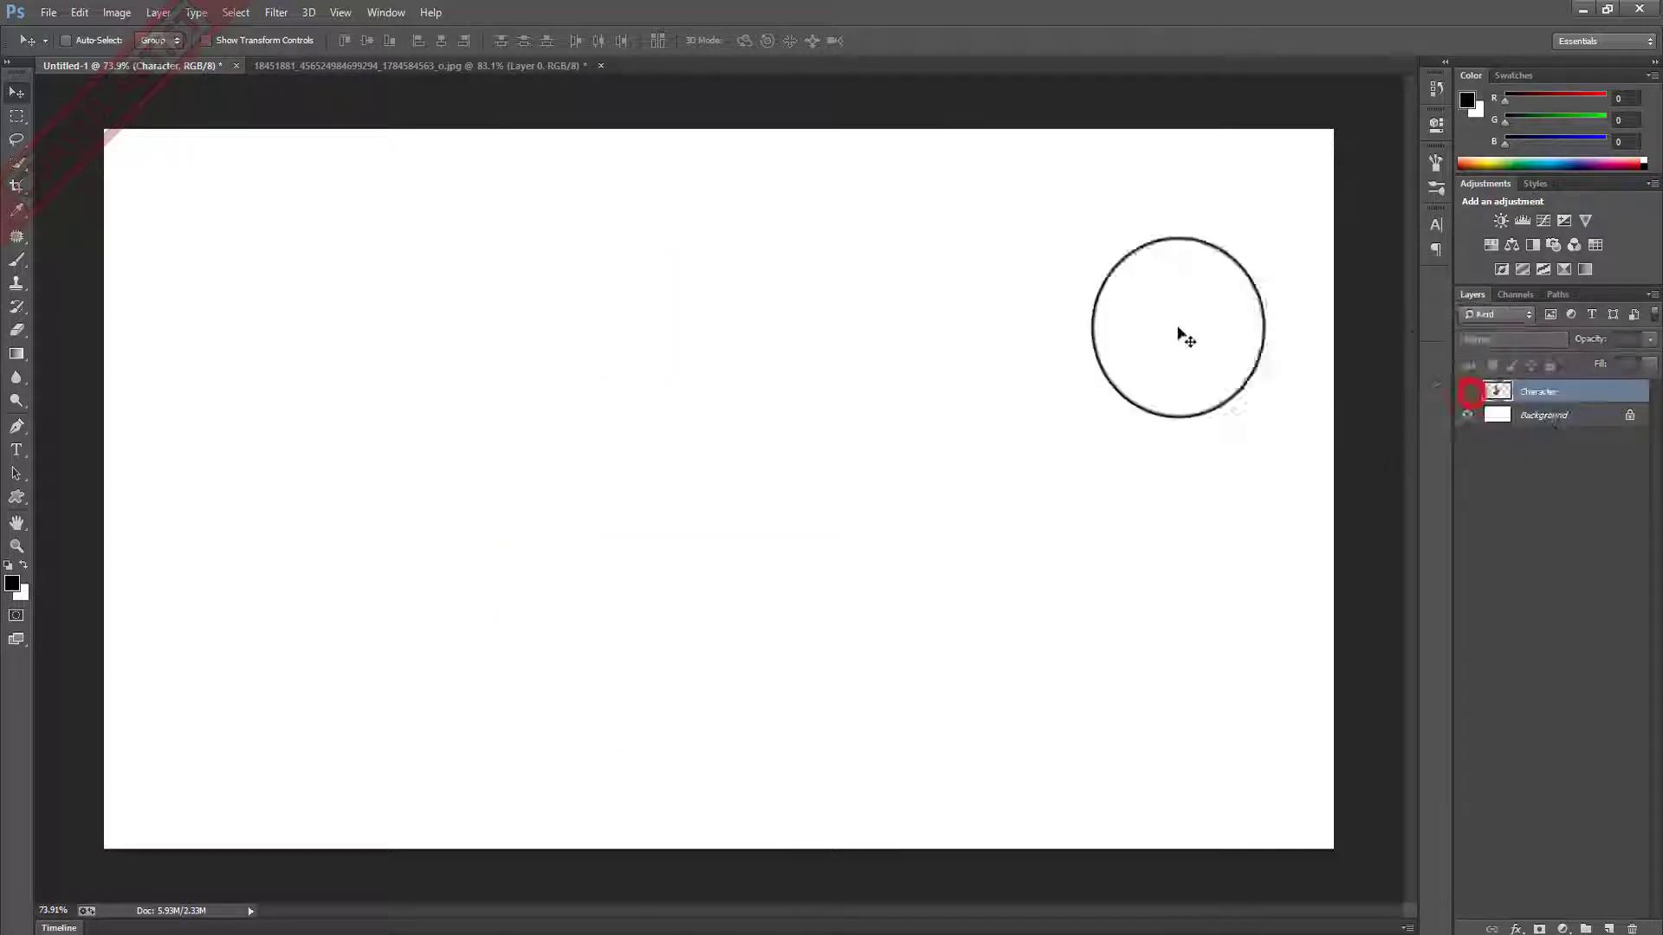
{"action": "left_click", "coordinate": [492, 59]}
{"action": "left_click", "coordinate": [601, 66]}
{"action": "left_click", "coordinate": [842, 372]}
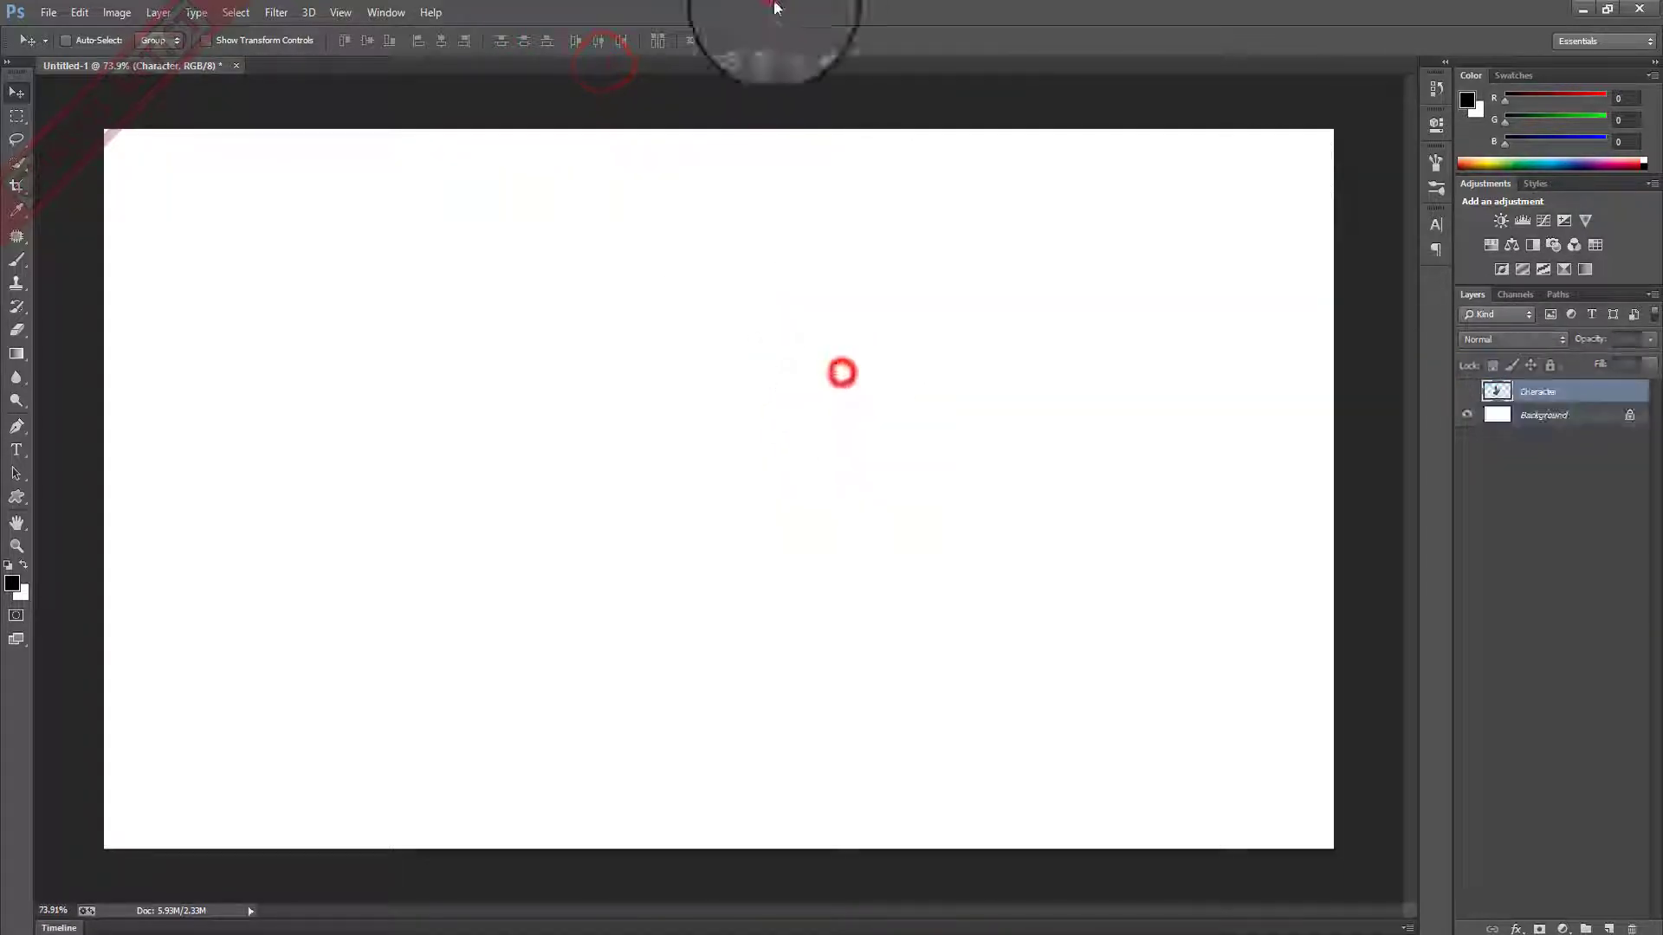
Open the winged-figure drawing and convert its Background into Layer 0.
{"action": "key", "text": "ctrl+o"}
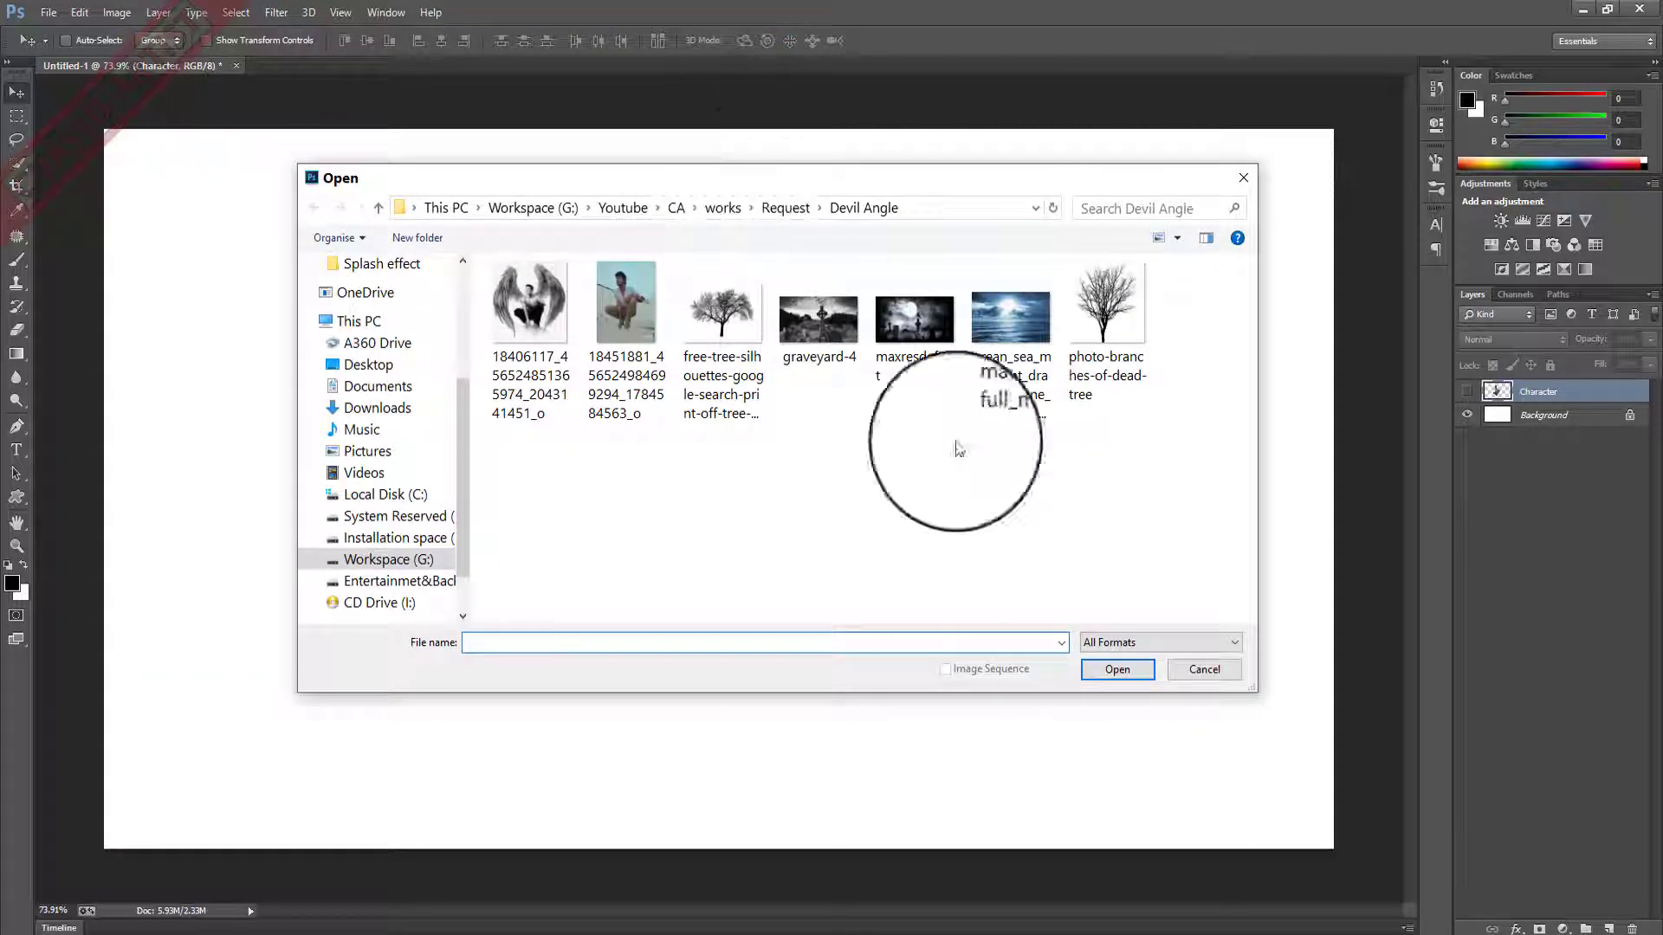
{"action": "double_click", "coordinate": [520, 282]}
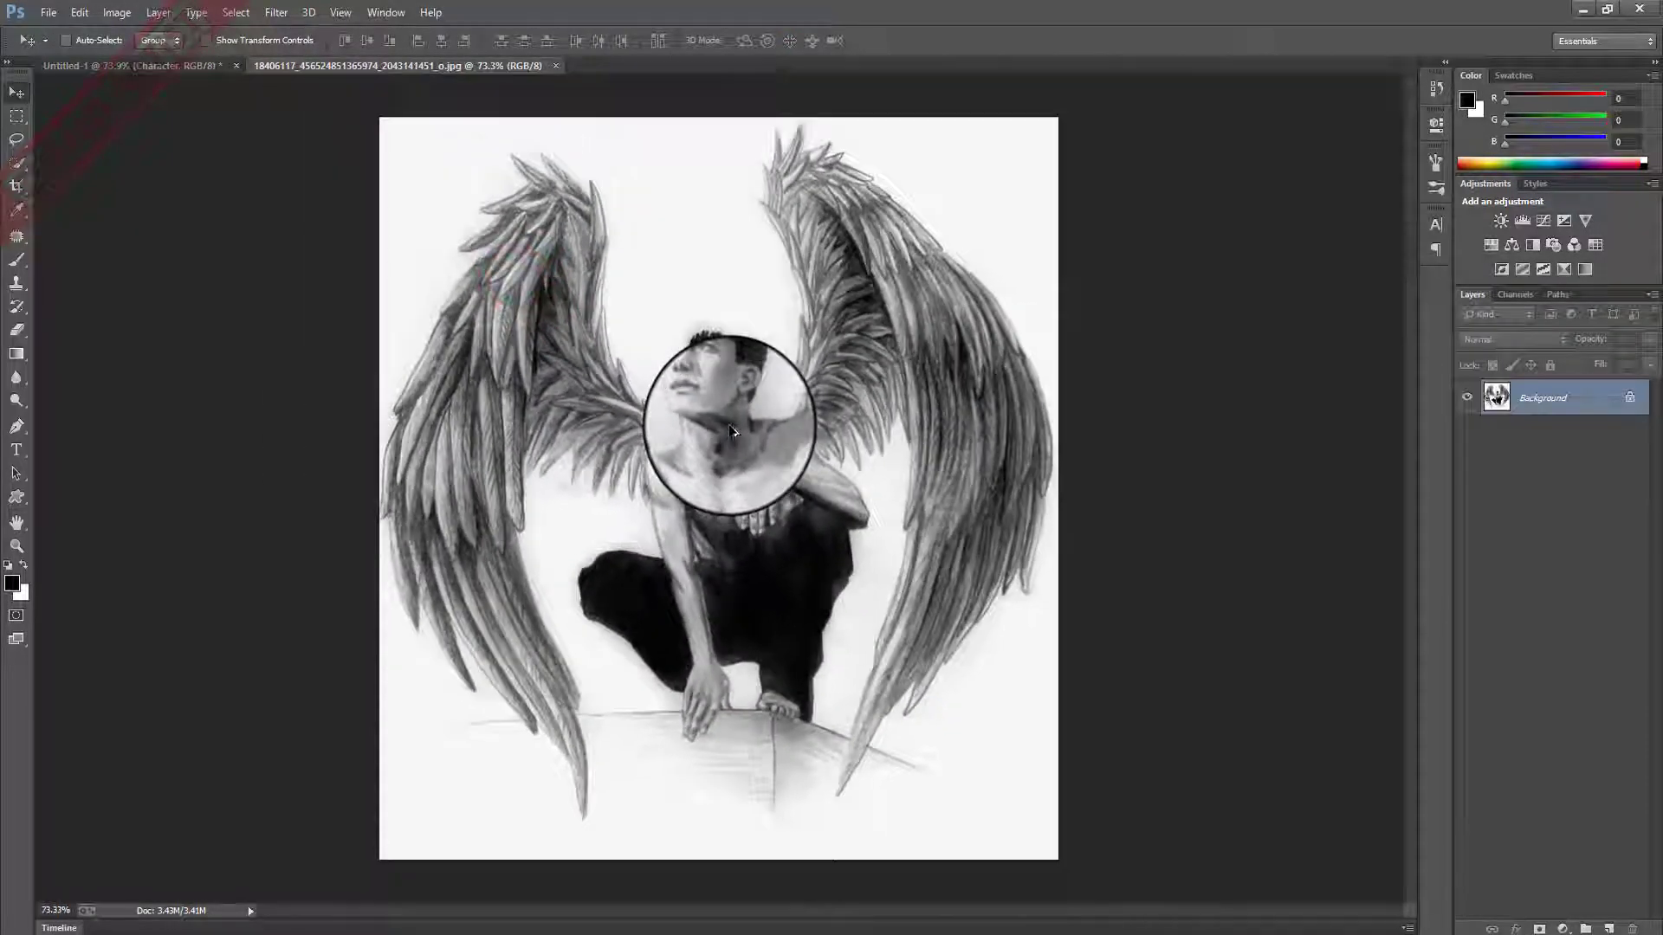
{"action": "double_click", "coordinate": [1585, 398]}
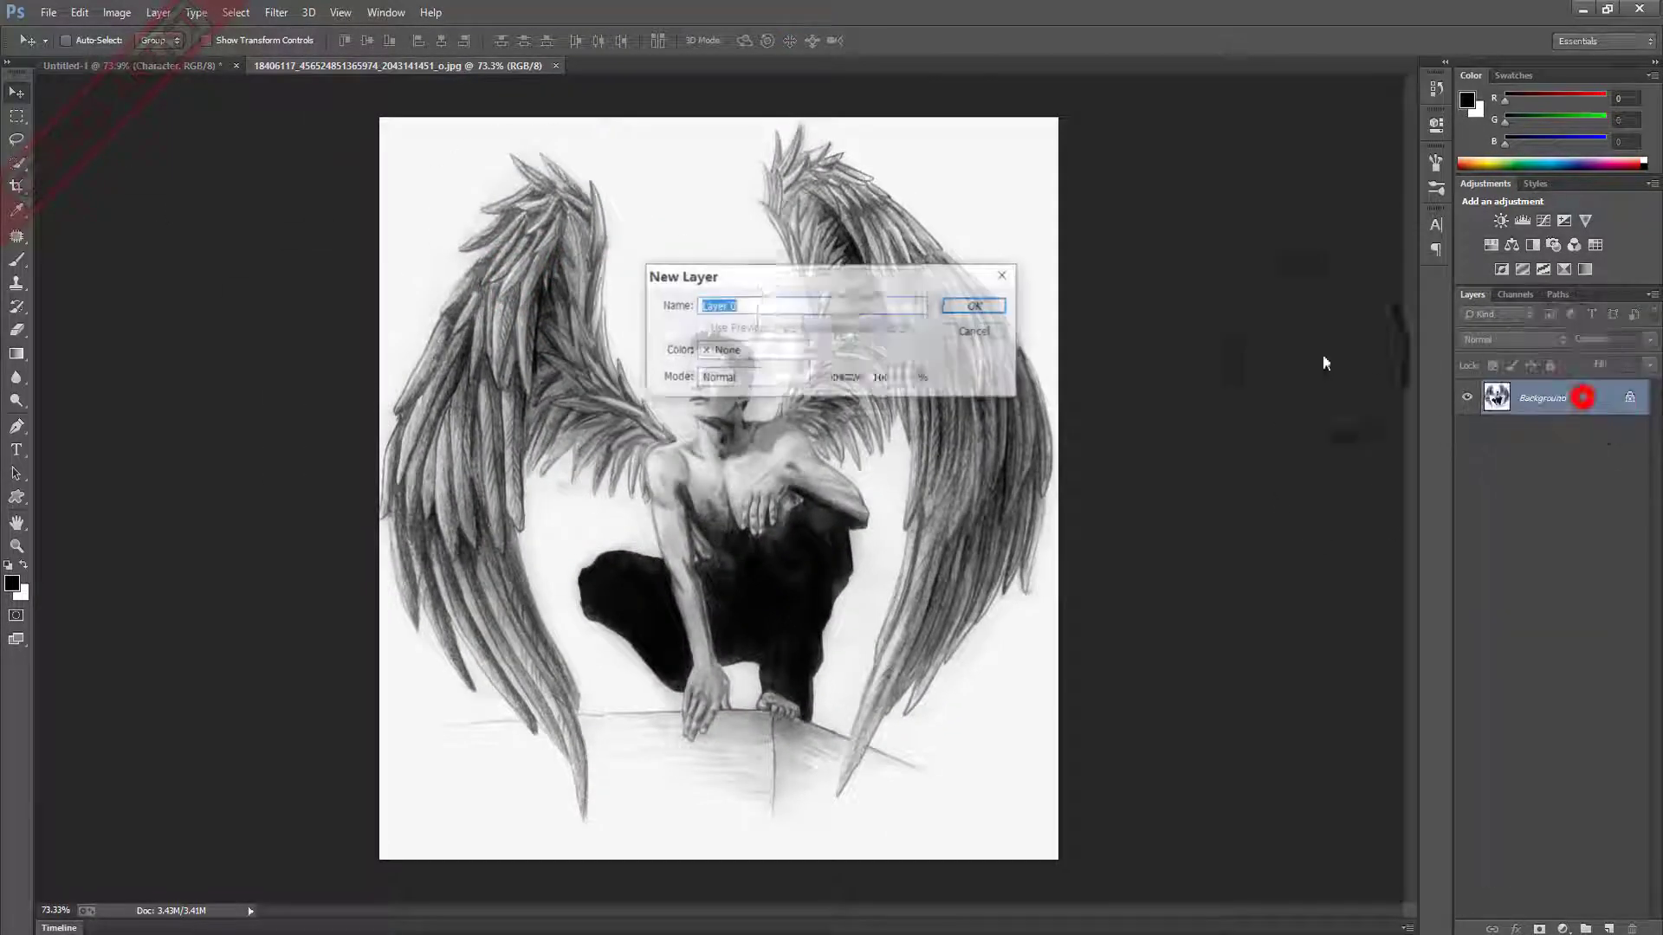
{"action": "left_click", "coordinate": [972, 299]}
{"action": "key", "text": "e"}
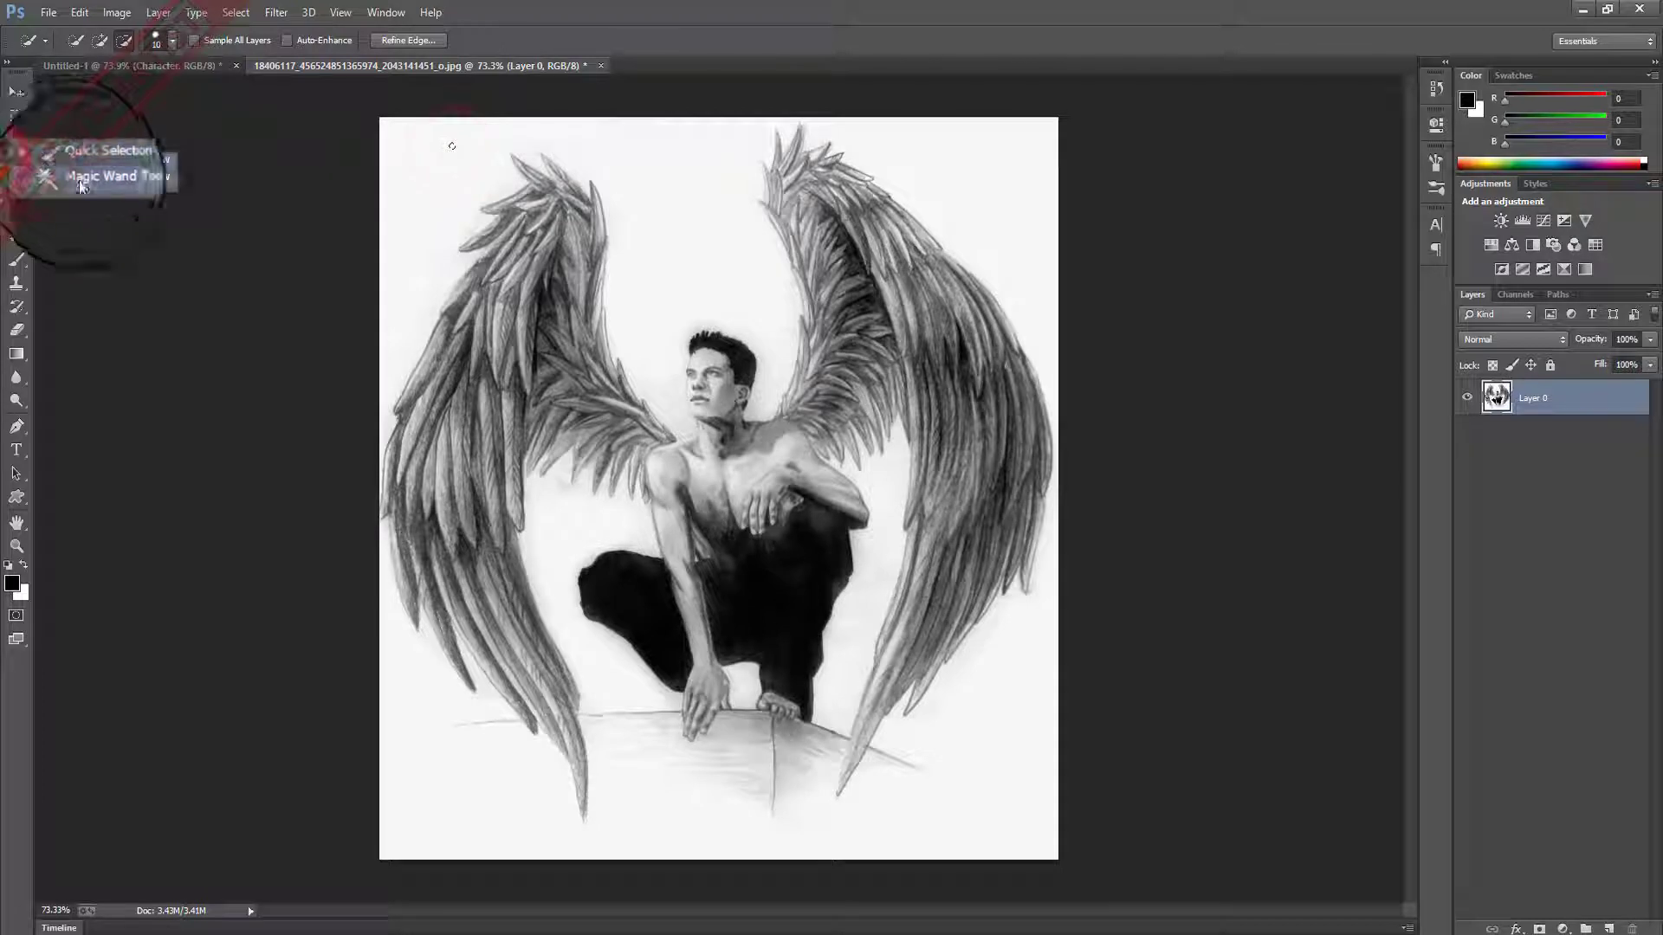
Magic Wand-delete the white background and the white gap between wing and body.
{"action": "left_click", "coordinate": [80, 177]}
{"action": "left_click", "coordinate": [464, 167]}
{"action": "key", "text": "Delete"}
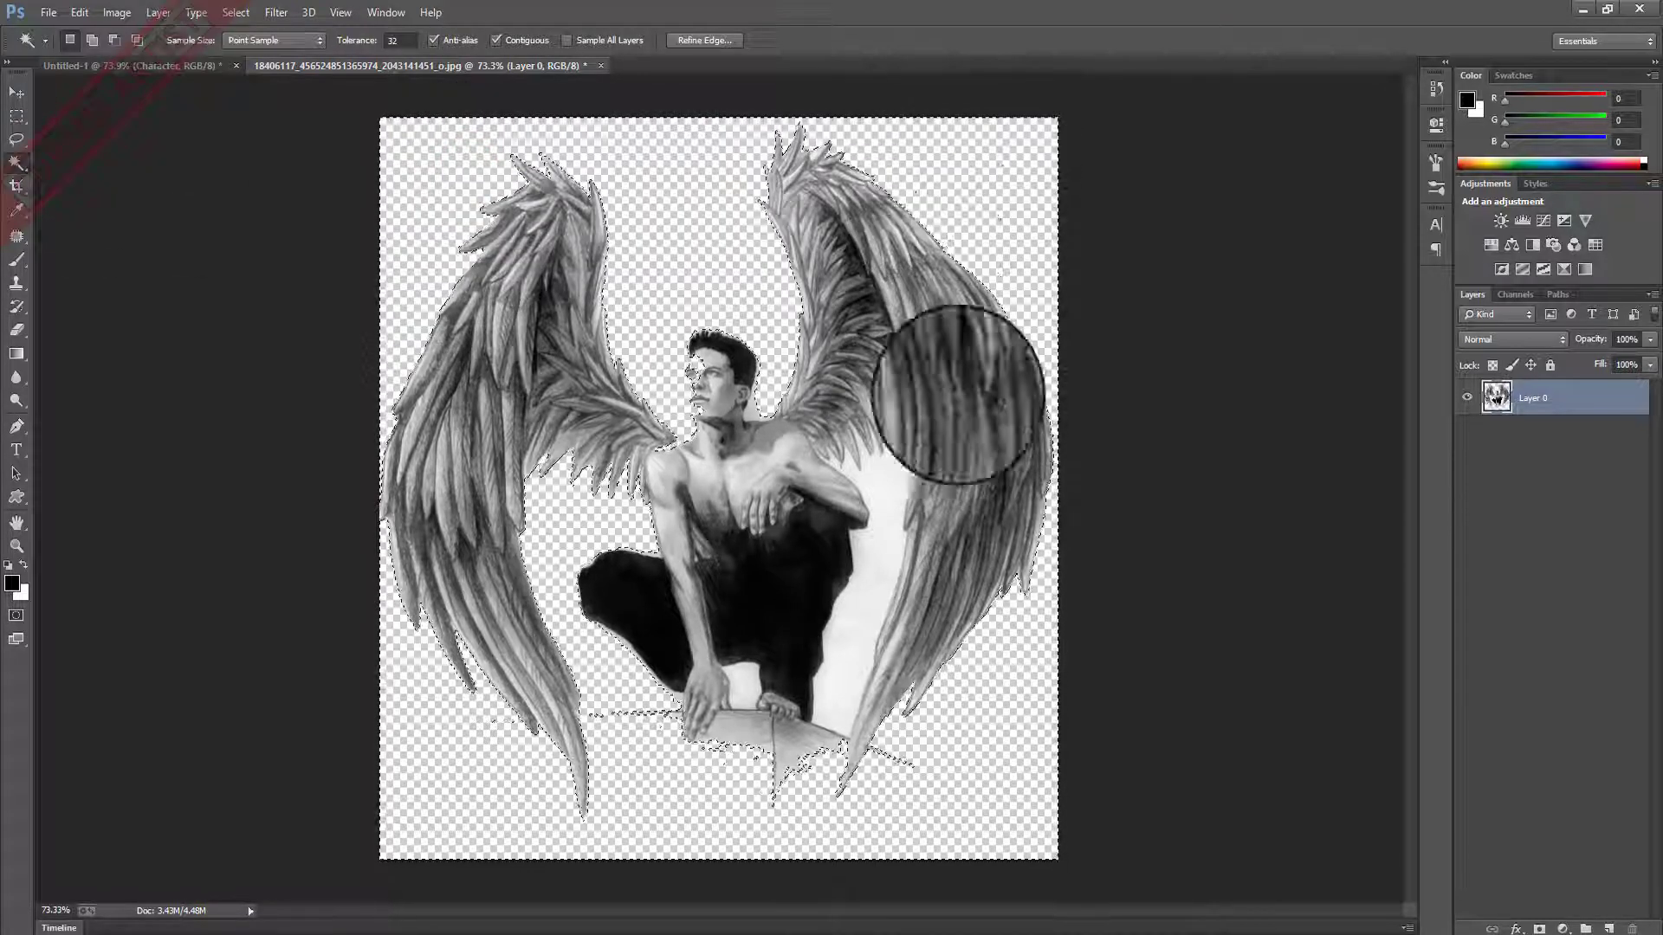
{"action": "left_click", "coordinate": [883, 471]}
{"action": "key", "text": "Delete"}
{"action": "left_click", "coordinate": [753, 738]}
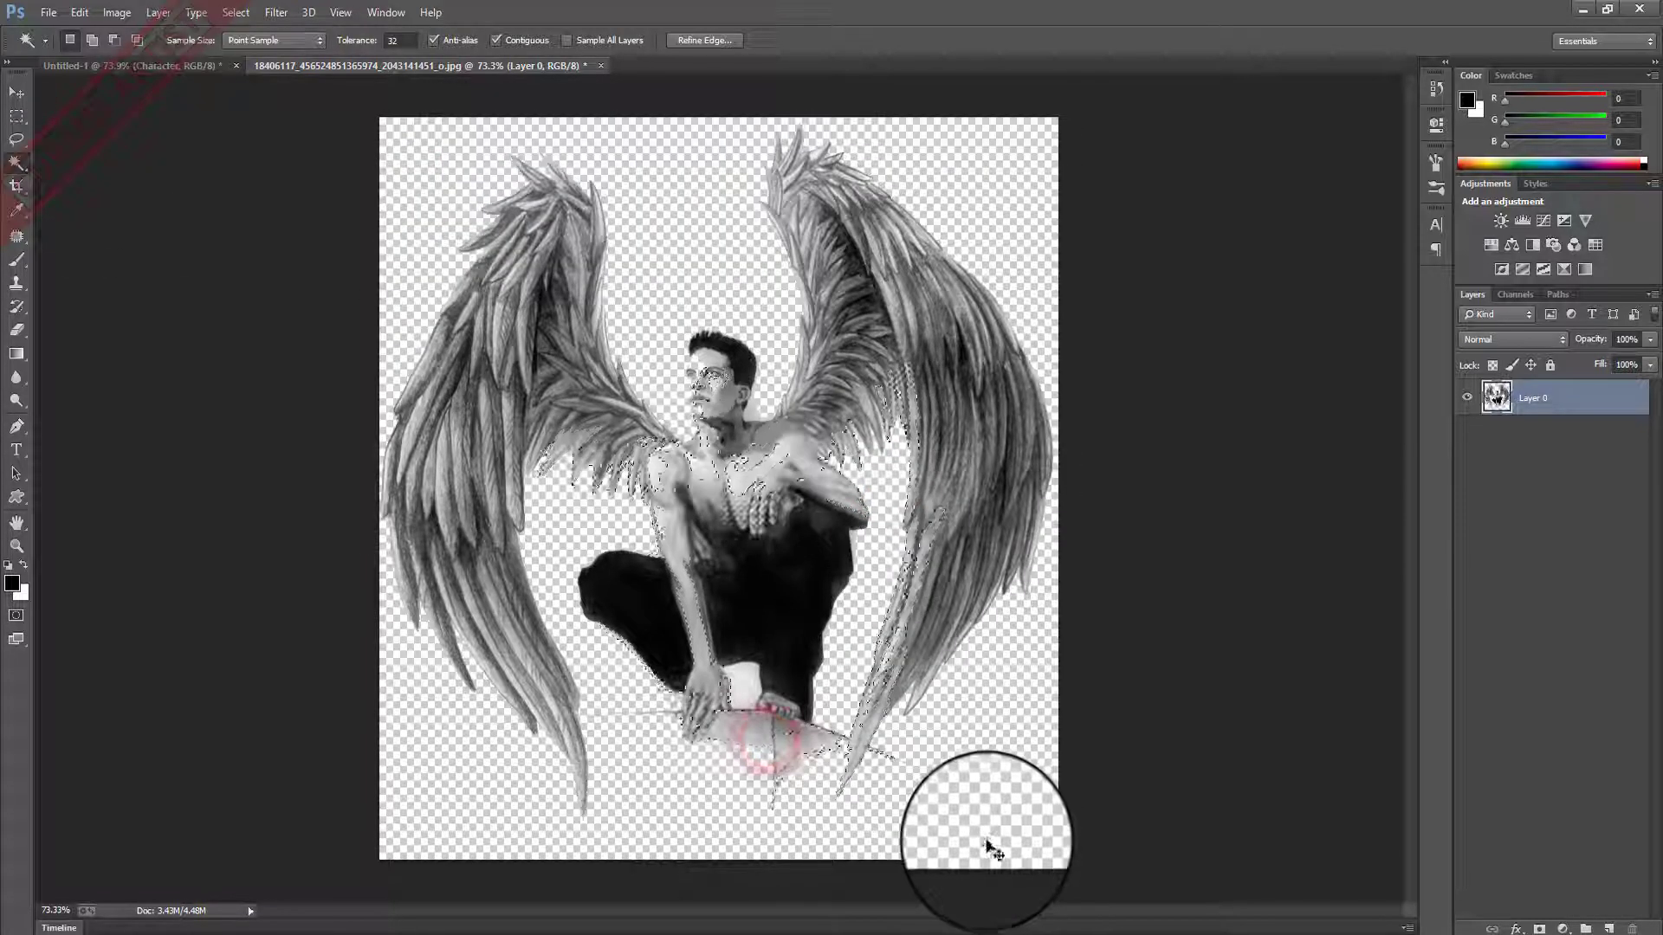
{"action": "key", "text": "ctrl+d"}
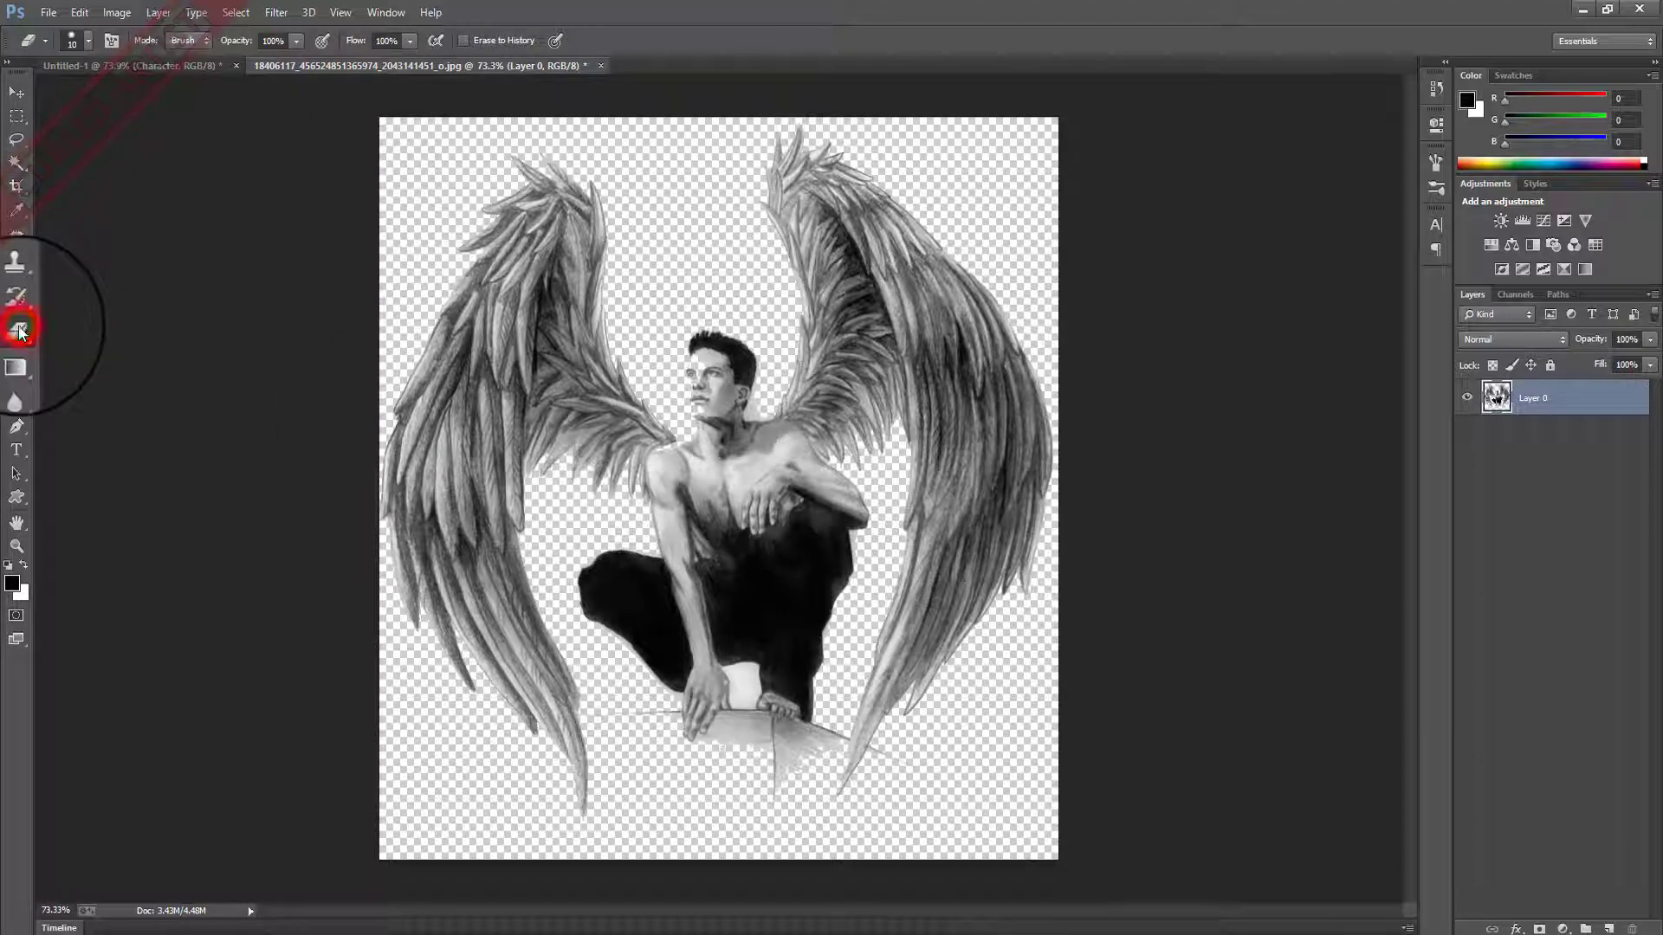
With a 50 px eraser, remove the area below the feet and the black cloth.
{"action": "scroll", "coordinate": [671, 530], "scroll_direction": "up", "scroll_amount": 3}
{"action": "right_click", "coordinate": [687, 538]}
{"action": "left_click", "coordinate": [858, 375]}
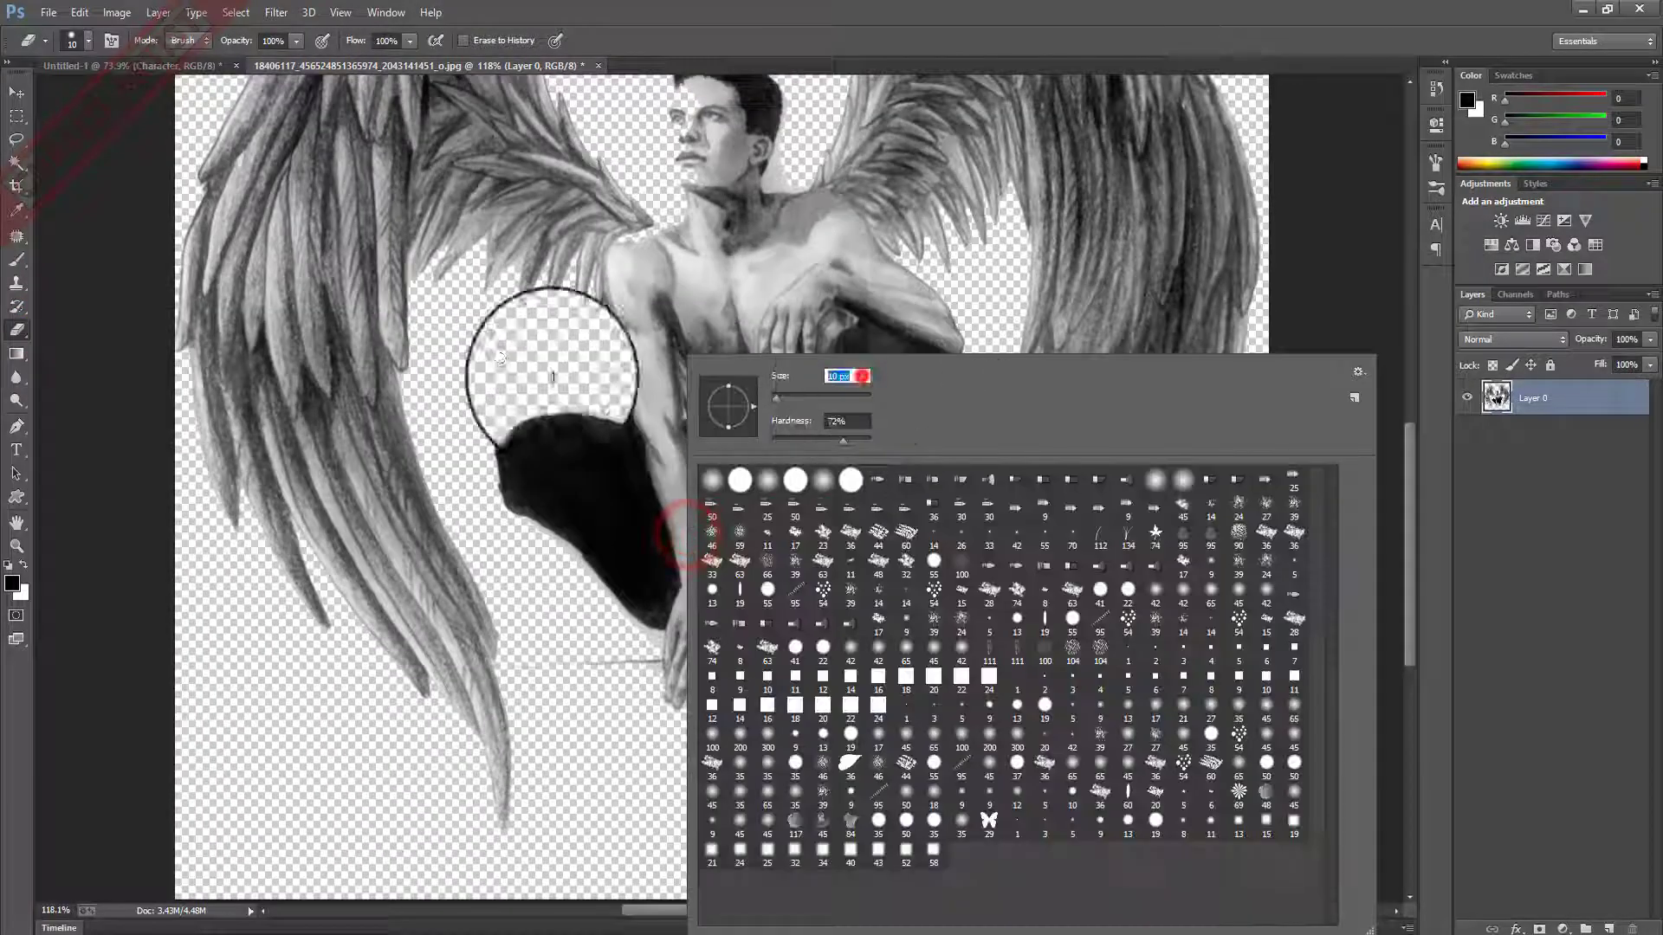
{"action": "type", "text": "50"}
{"action": "key", "text": "Return"}
{"action": "mouse_move", "coordinate": [546, 671]}
{"action": "left_mouse_down"}
{"action": "mouse_move", "coordinate": [800, 757]}
{"action": "mouse_move", "coordinate": [706, 602]}
{"action": "left_mouse_up"}
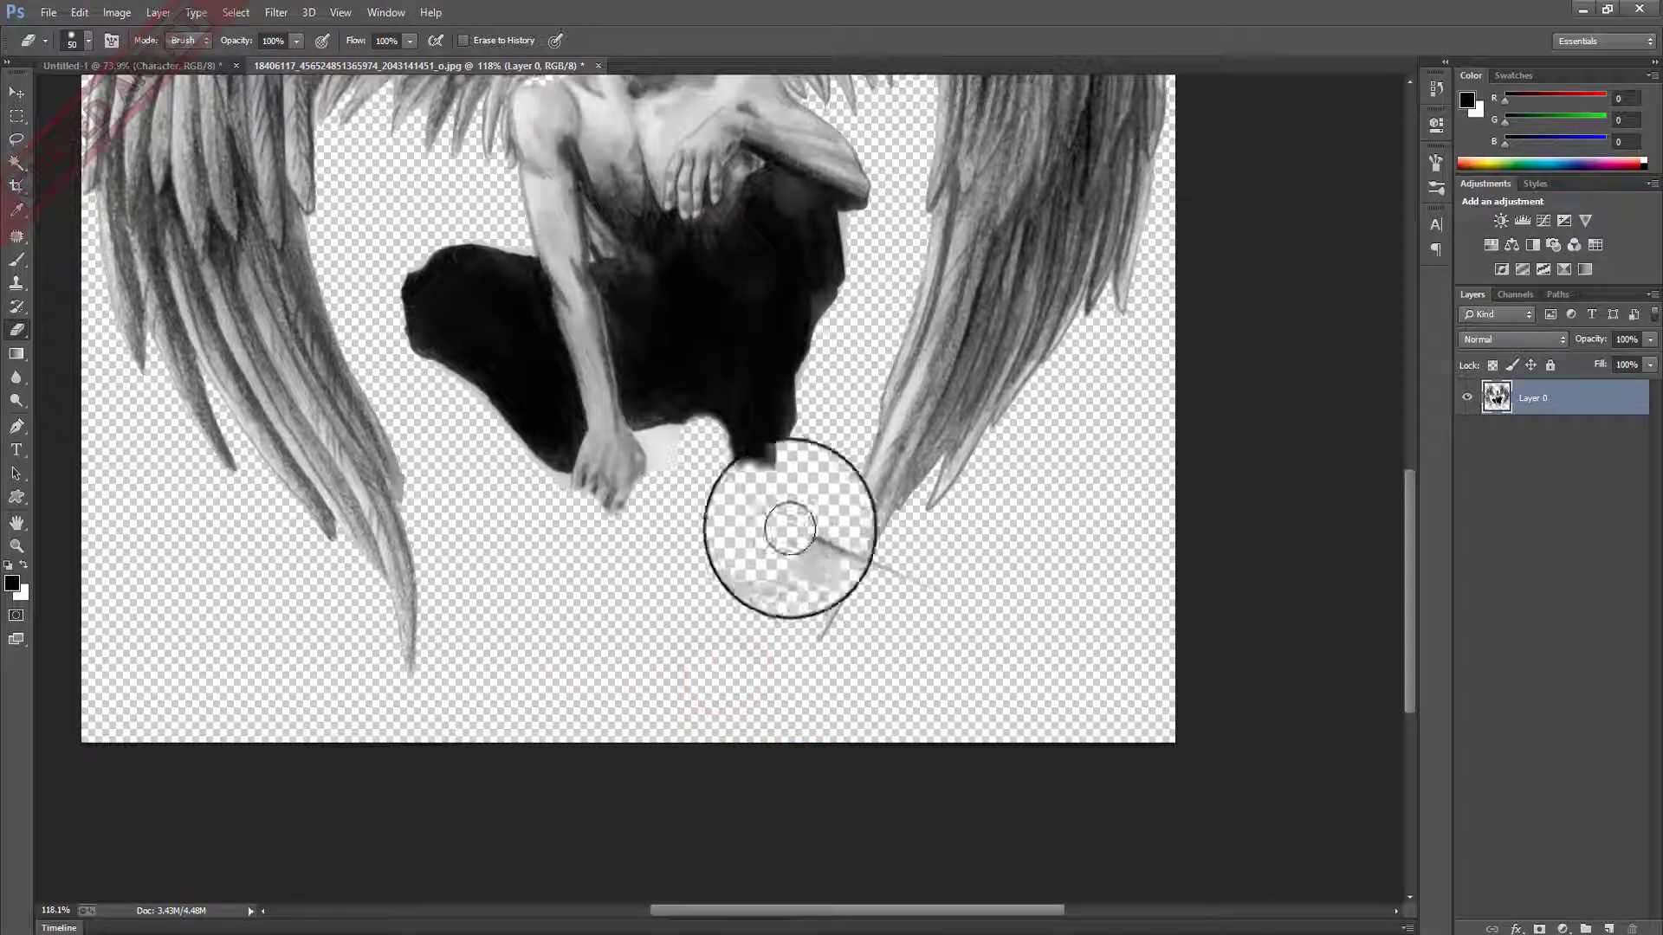
{"action": "right_click", "coordinate": [812, 542]}
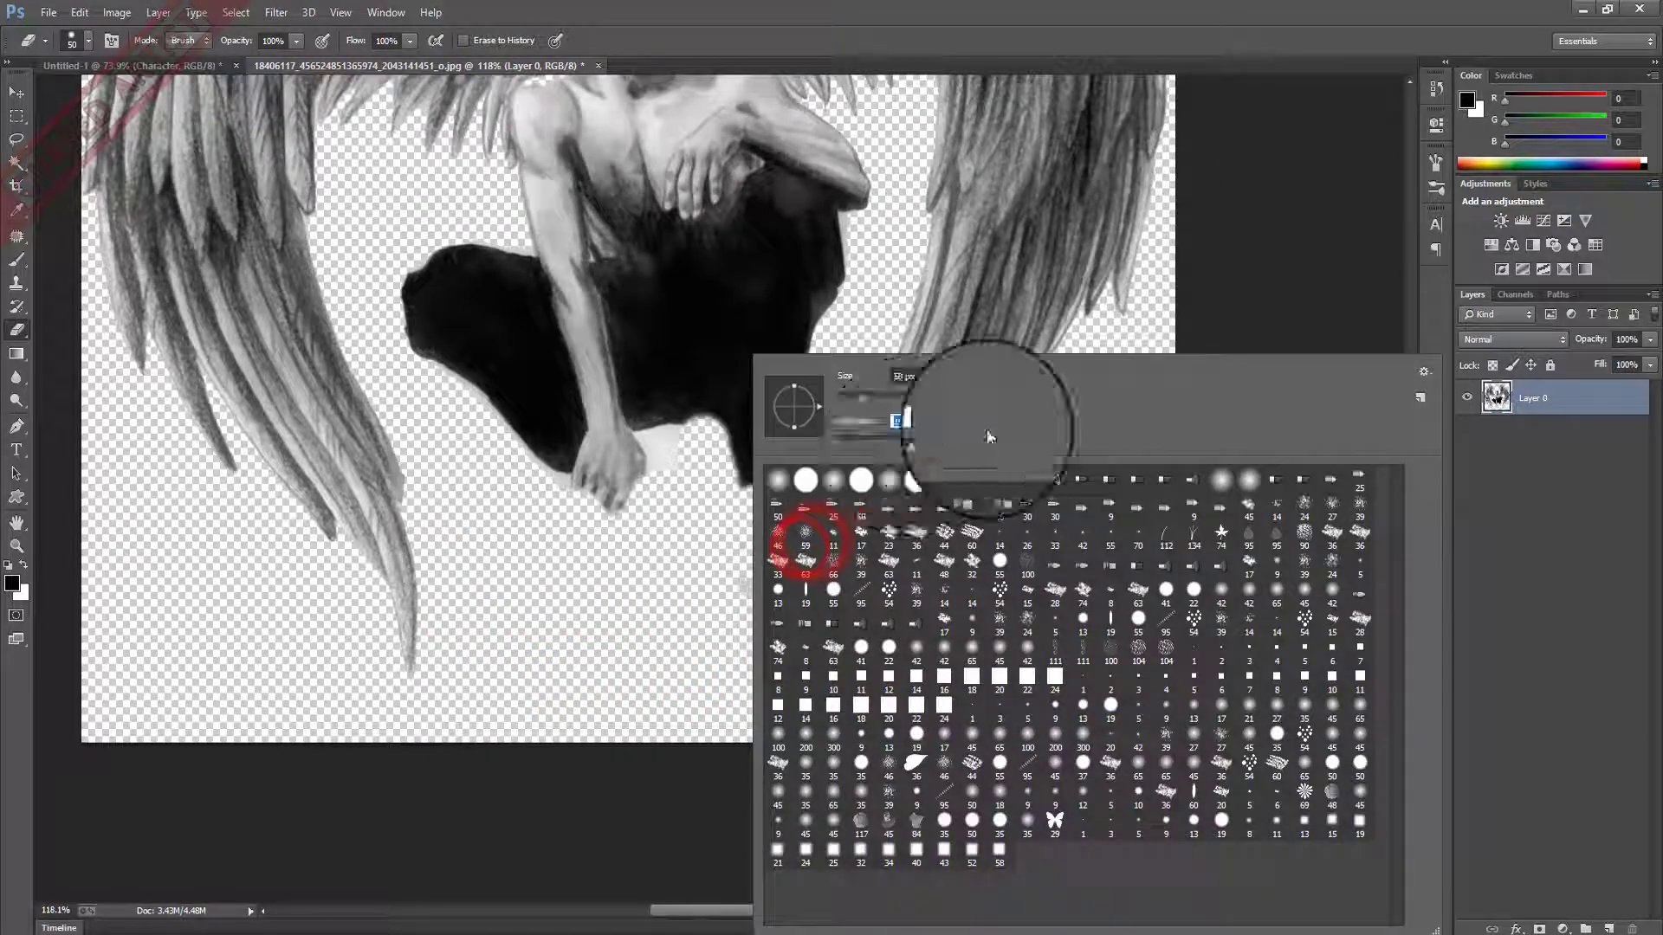
{"action": "left_click", "coordinate": [905, 446]}
{"action": "left_click_drag", "start_coordinate": [909, 607], "coordinate": [892, 574]}
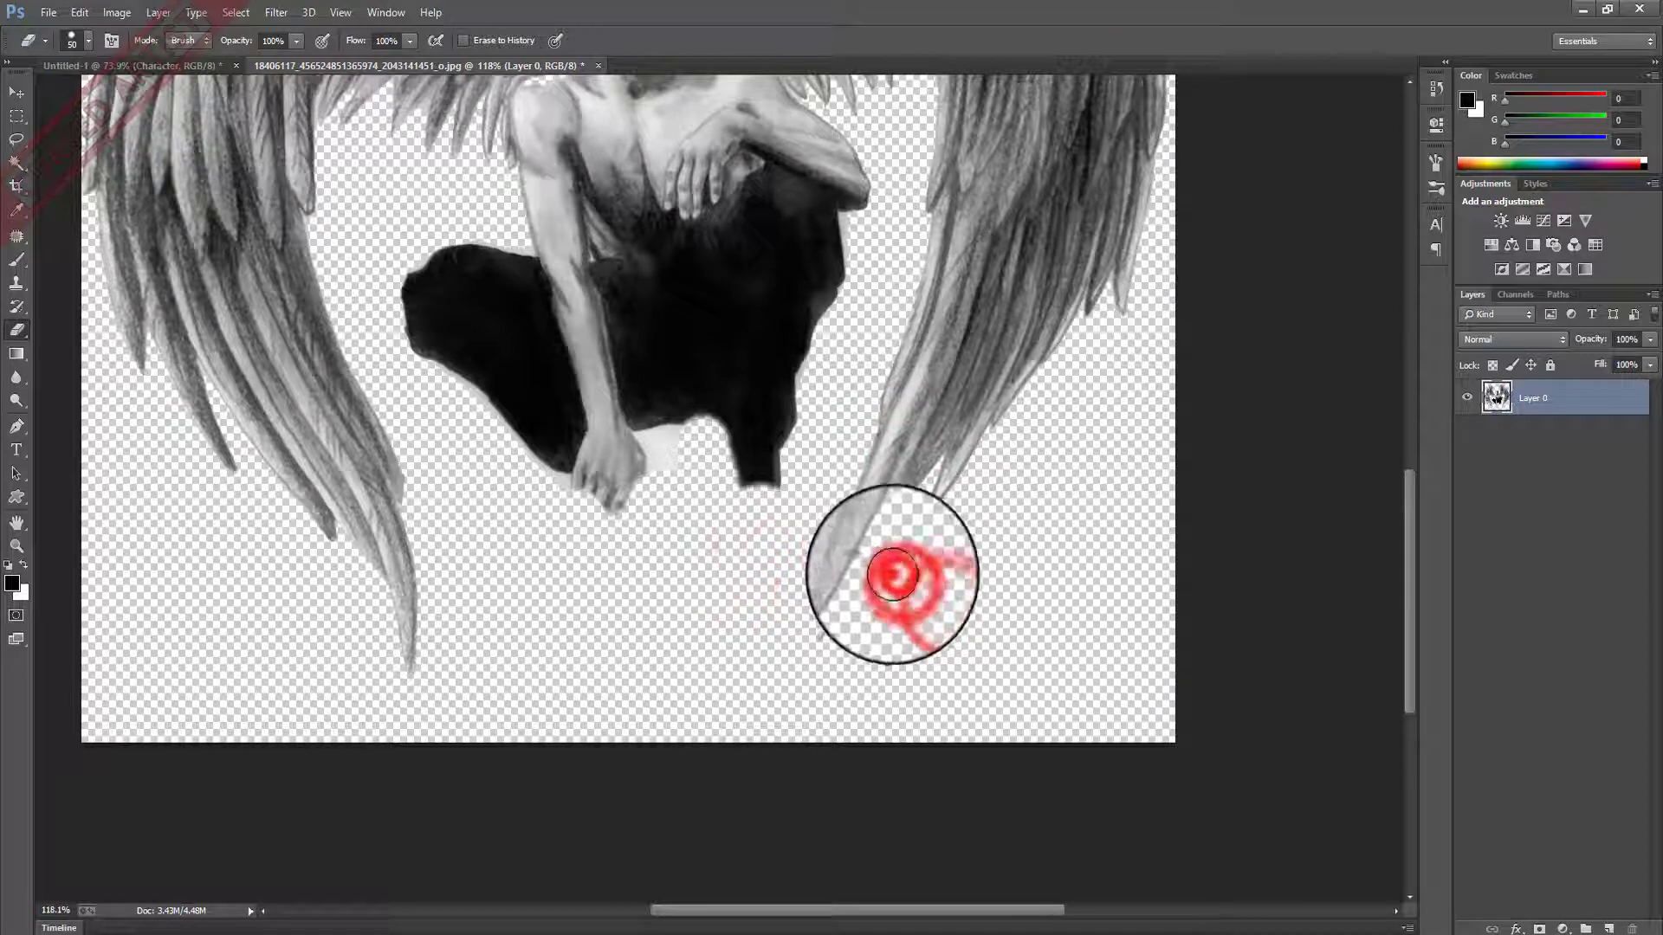
{"action": "left_click_drag", "start_coordinate": [568, 375], "coordinate": [650, 594]}
{"action": "mouse_move", "coordinate": [698, 690]}
{"action": "left_mouse_down"}
{"action": "mouse_move", "coordinate": [475, 424]}
{"action": "mouse_move", "coordinate": [651, 704]}
{"action": "mouse_move", "coordinate": [557, 446]}
{"action": "mouse_move", "coordinate": [735, 638]}
{"action": "mouse_move", "coordinate": [587, 433]}
{"action": "mouse_move", "coordinate": [910, 407]}
{"action": "mouse_move", "coordinate": [809, 668]}
{"action": "mouse_move", "coordinate": [856, 615]}
{"action": "mouse_move", "coordinate": [664, 575]}
{"action": "mouse_move", "coordinate": [686, 483]}
{"action": "left_mouse_up"}
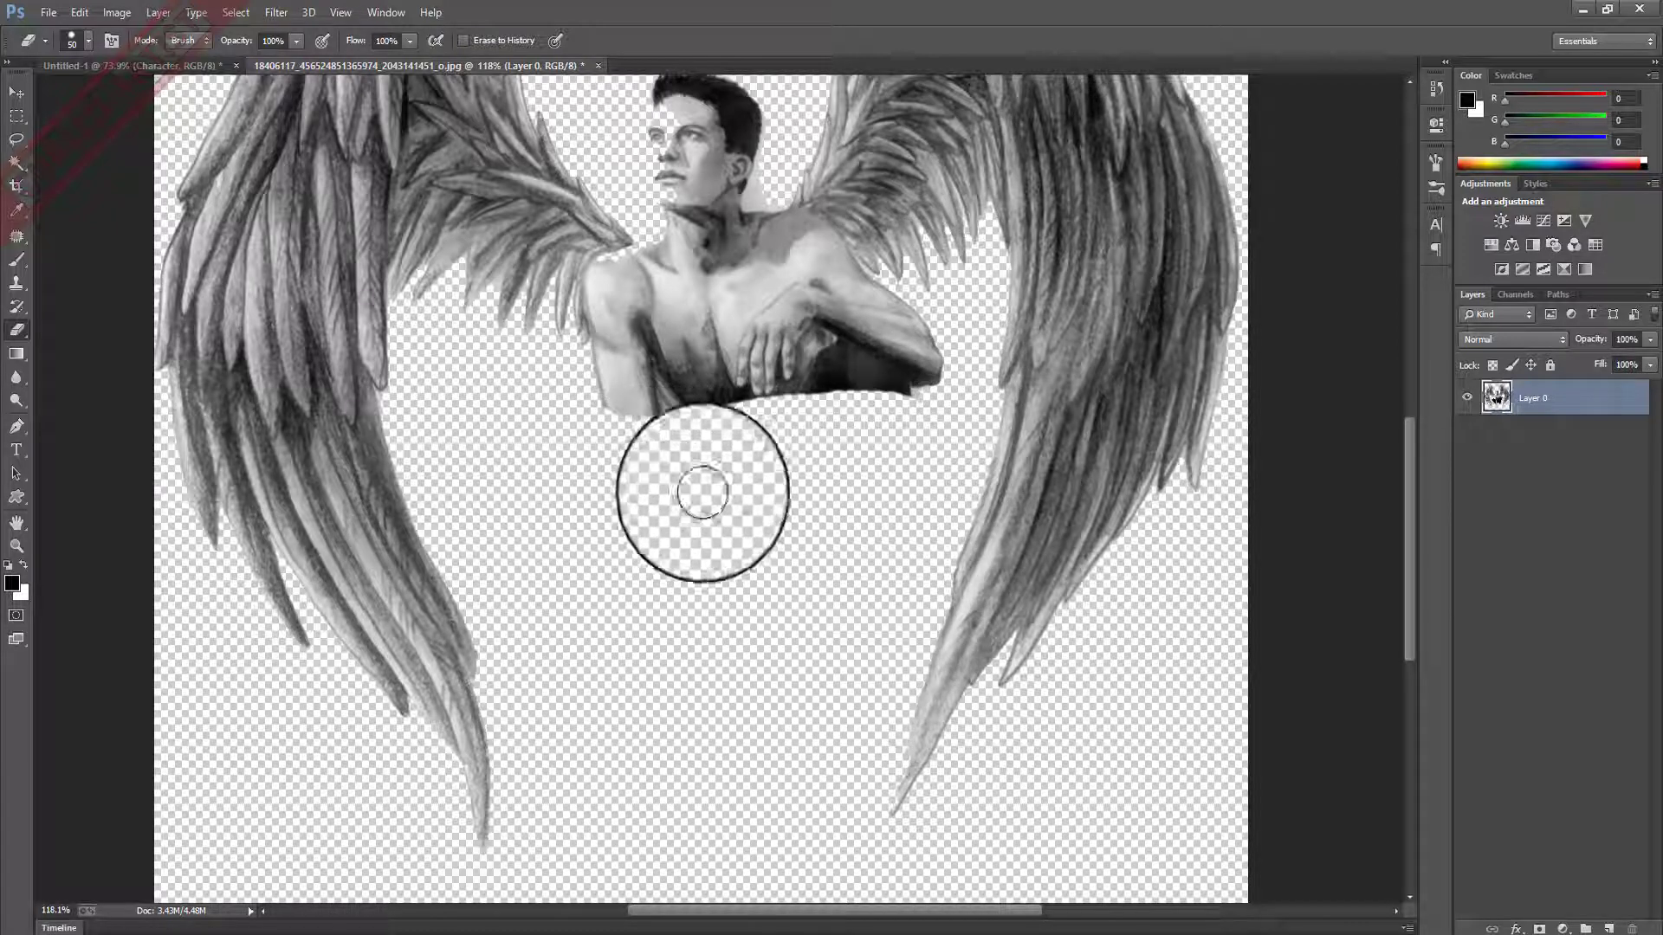
Erase the head, hair, neck, chest and leftover smudges around both wing bases and tips.
{"action": "scroll", "coordinate": [710, 511], "scroll_direction": "up", "scroll_amount": 3}
{"action": "mouse_move", "coordinate": [679, 167]}
{"action": "left_mouse_down"}
{"action": "mouse_move", "coordinate": [719, 278]}
{"action": "mouse_move", "coordinate": [753, 267]}
{"action": "mouse_move", "coordinate": [712, 418]}
{"action": "mouse_move", "coordinate": [687, 371]}
{"action": "mouse_move", "coordinate": [631, 382]}
{"action": "mouse_move", "coordinate": [668, 511]}
{"action": "mouse_move", "coordinate": [629, 503]}
{"action": "left_mouse_up"}
{"action": "mouse_move", "coordinate": [879, 464]}
{"action": "left_mouse_down"}
{"action": "mouse_move", "coordinate": [909, 445]}
{"action": "mouse_move", "coordinate": [797, 430]}
{"action": "left_mouse_up"}
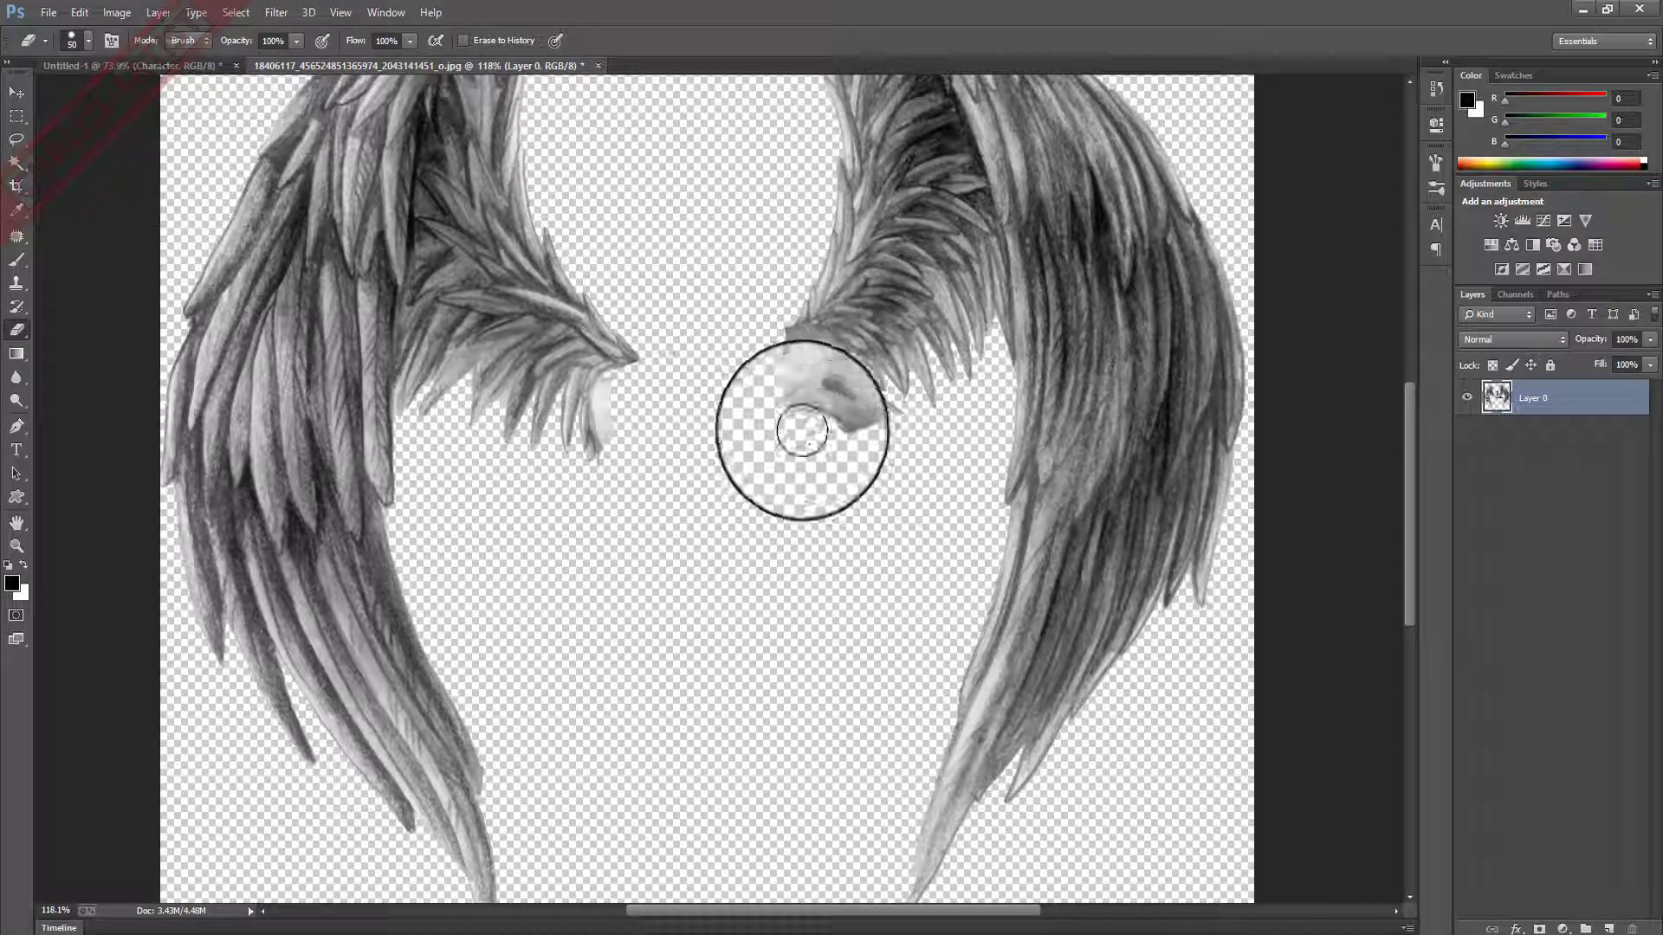
{"action": "scroll", "coordinate": [818, 446], "scroll_direction": "up", "scroll_amount": 2}
{"action": "scroll", "coordinate": [823, 456], "scroll_direction": "down", "scroll_amount": 3}
{"action": "scroll", "coordinate": [921, 483], "scroll_direction": "up", "scroll_amount": 2}
{"action": "scroll", "coordinate": [754, 364], "scroll_direction": "down", "scroll_amount": 1}
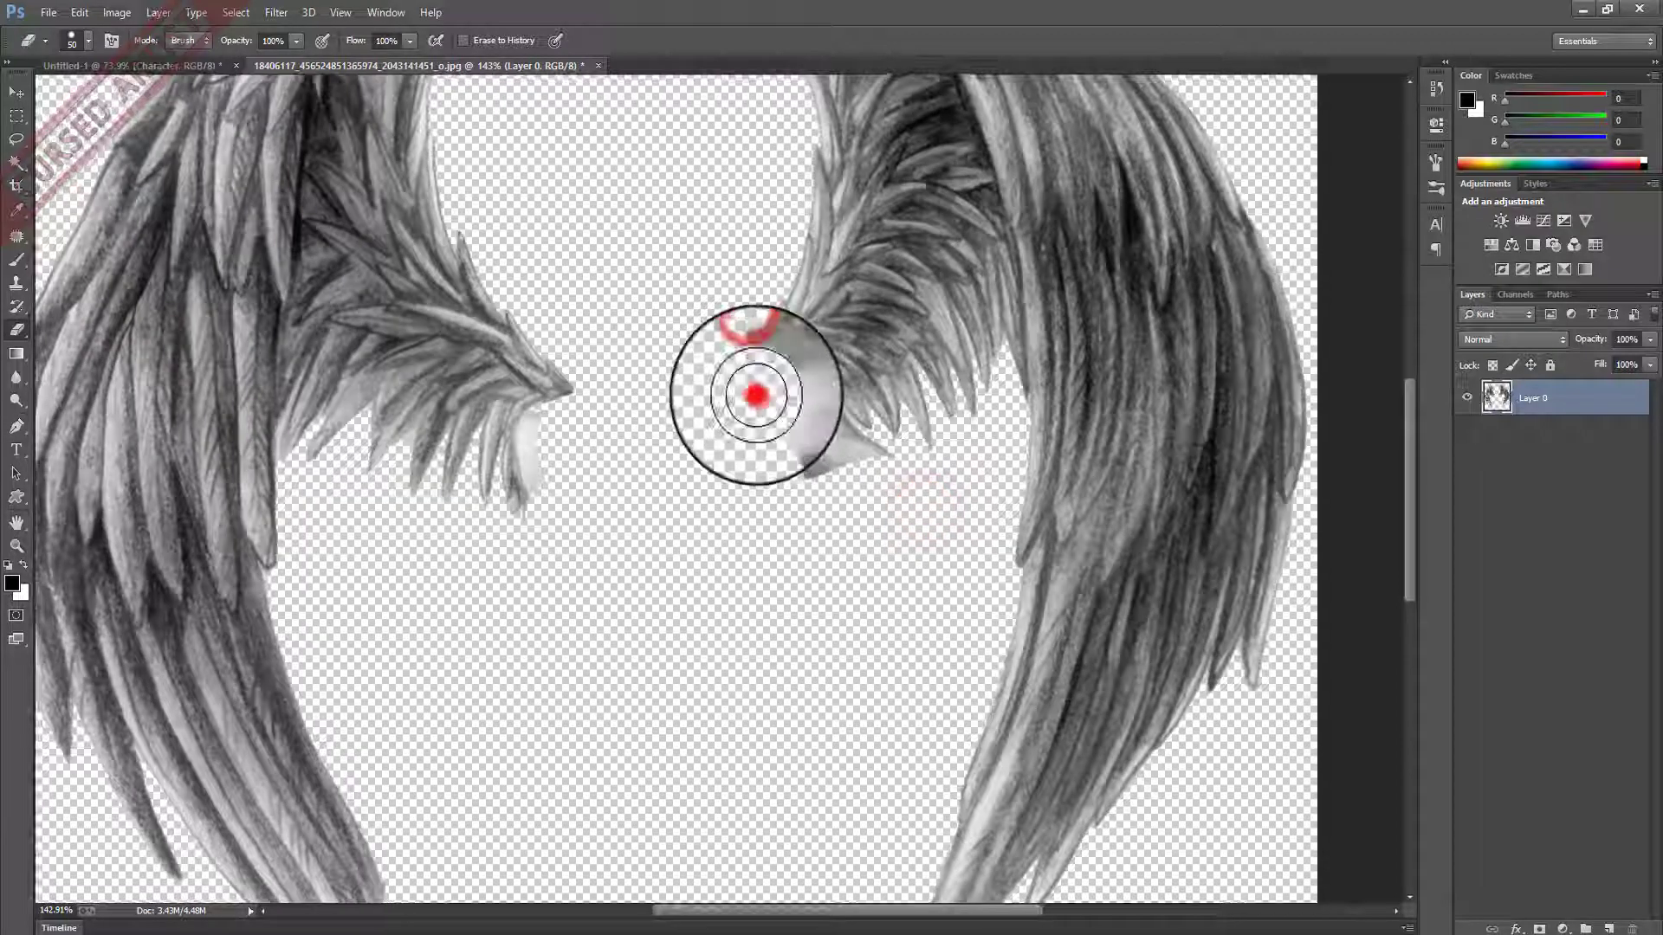
{"action": "mouse_move", "coordinate": [775, 389]}
{"action": "left_mouse_down"}
{"action": "mouse_move", "coordinate": [834, 494]}
{"action": "mouse_move", "coordinate": [854, 475]}
{"action": "mouse_move", "coordinate": [817, 465]}
{"action": "mouse_move", "coordinate": [769, 352]}
{"action": "mouse_move", "coordinate": [809, 416]}
{"action": "left_mouse_up"}
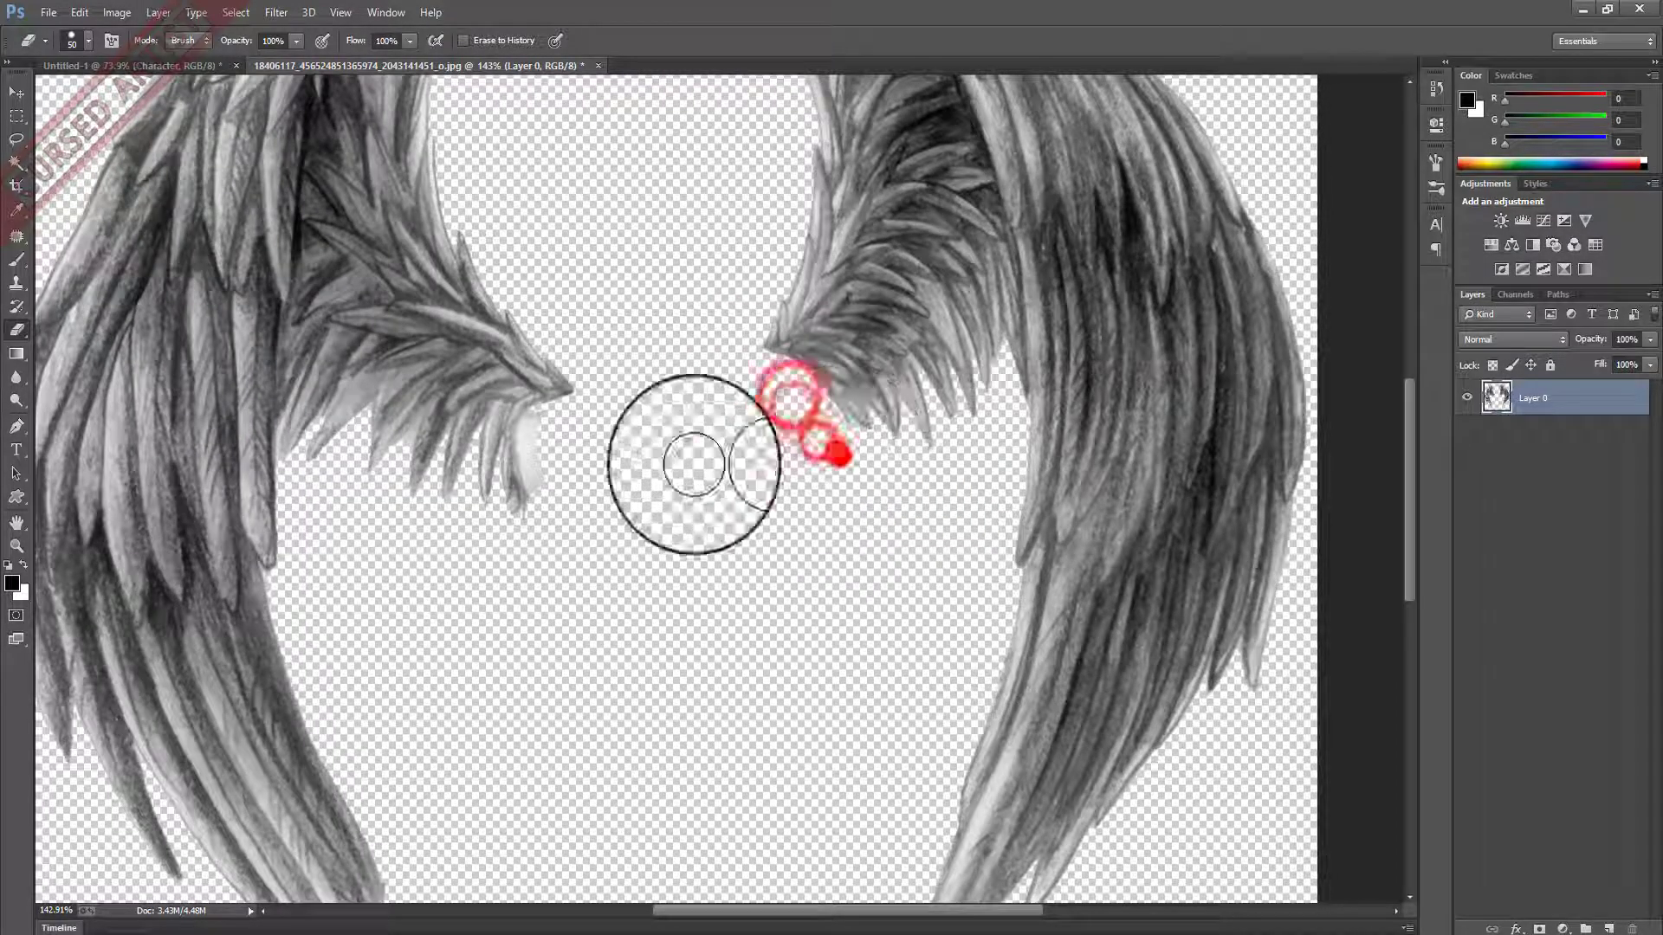
{"action": "left_click", "coordinate": [565, 431]}
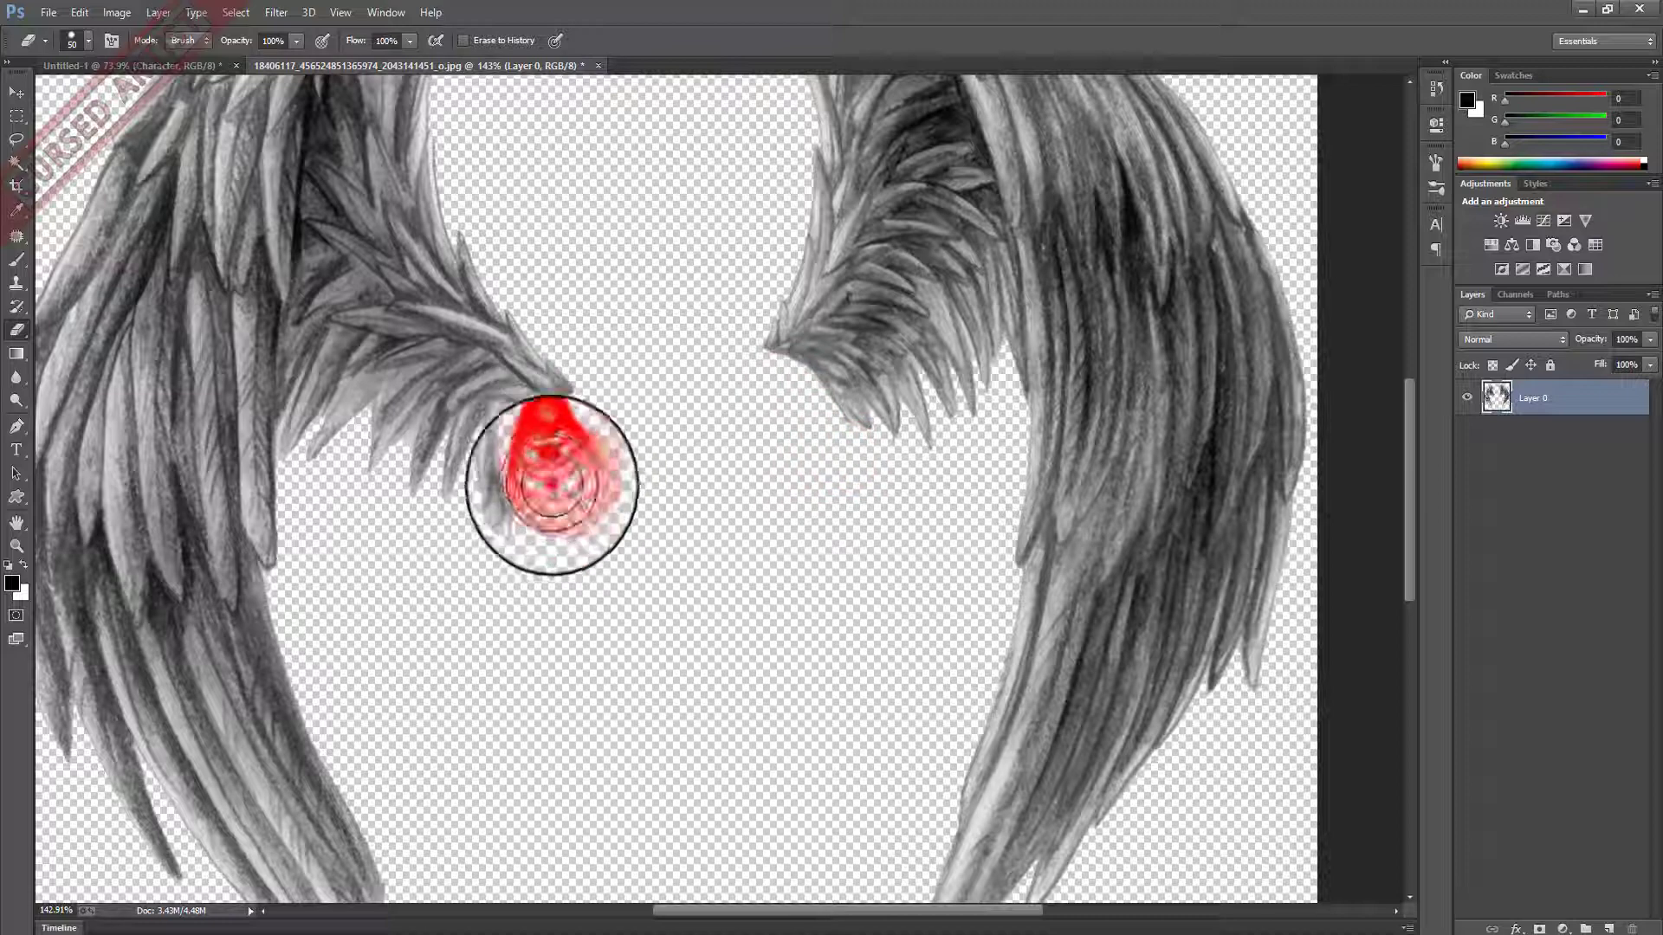
{"action": "left_click_drag", "start_coordinate": [565, 431], "coordinate": [555, 513]}
{"action": "scroll", "coordinate": [702, 446], "scroll_direction": "down", "scroll_amount": 3}
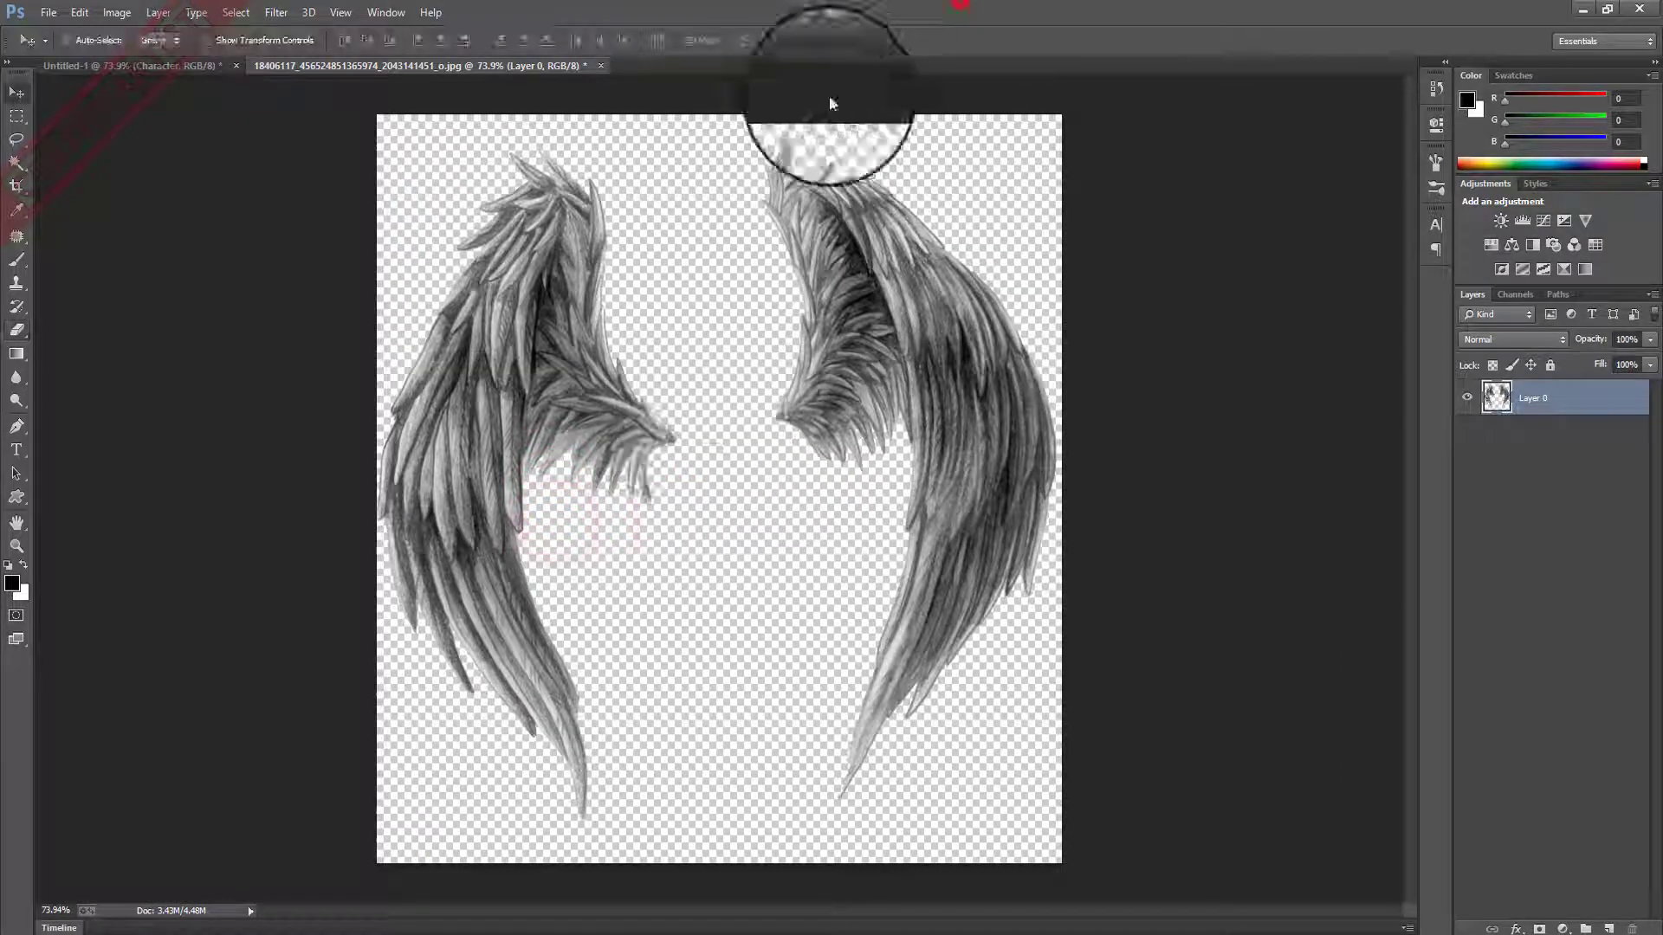
Move the wings into Untitled-1 and erase stray specks around the wing tips and tops.
{"action": "key", "text": "v"}
{"action": "left_click_drag", "start_coordinate": [554, 358], "coordinate": [884, 549]}
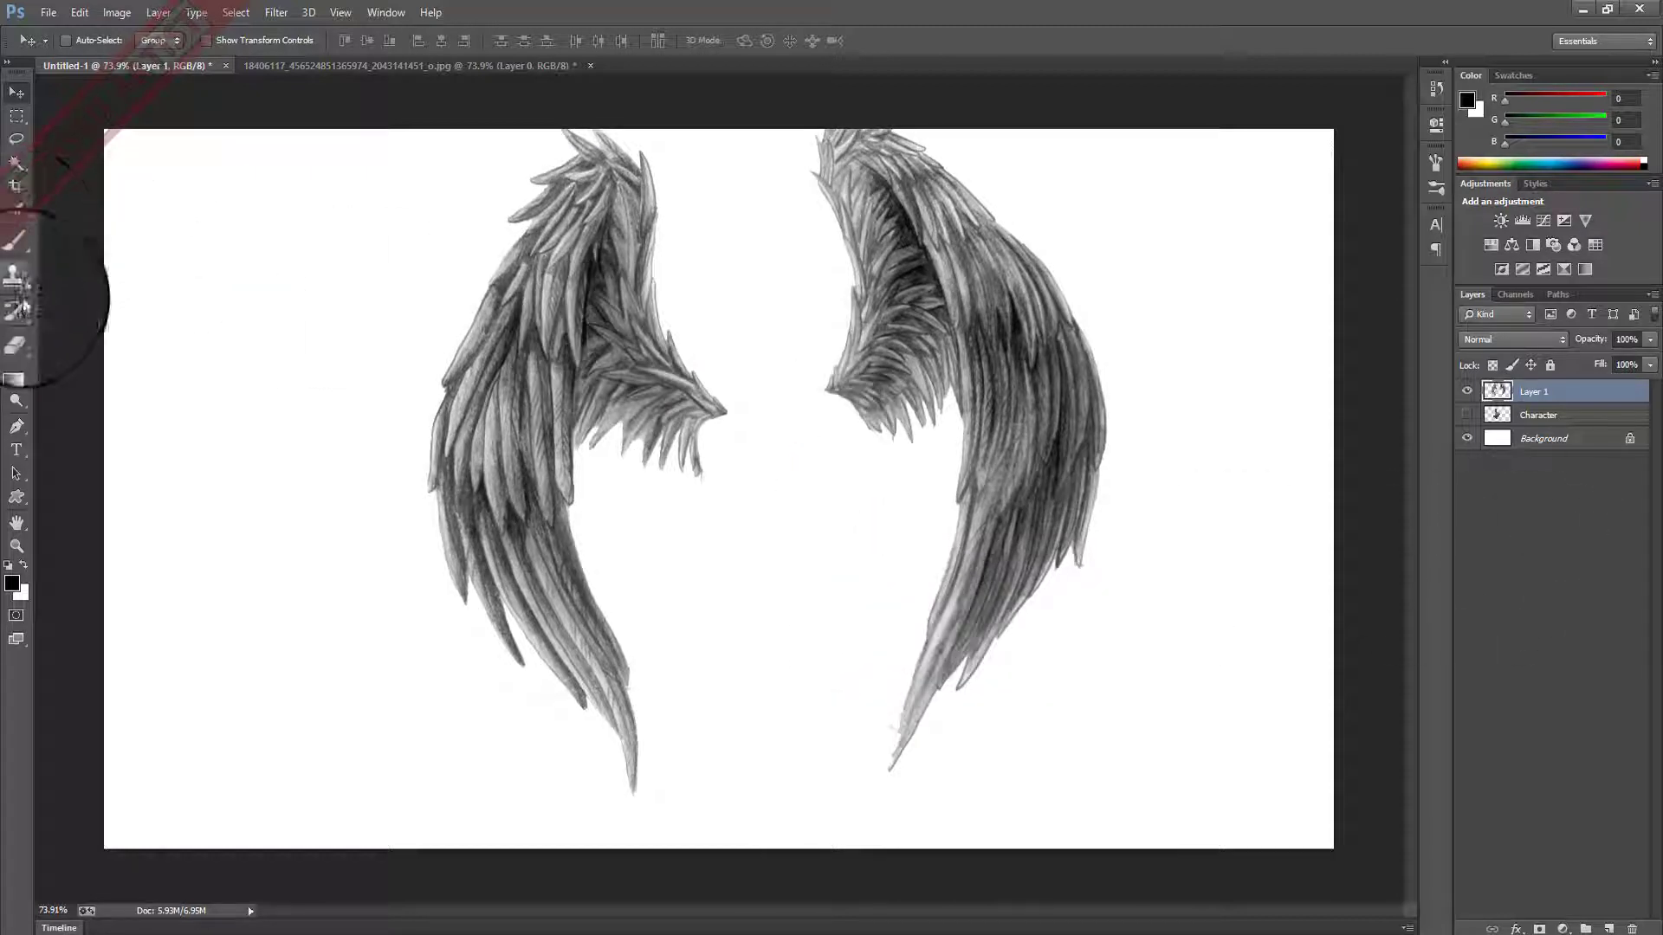
{"action": "left_click", "coordinate": [16, 329]}
{"action": "scroll", "coordinate": [494, 723], "scroll_direction": "up", "scroll_amount": 2}
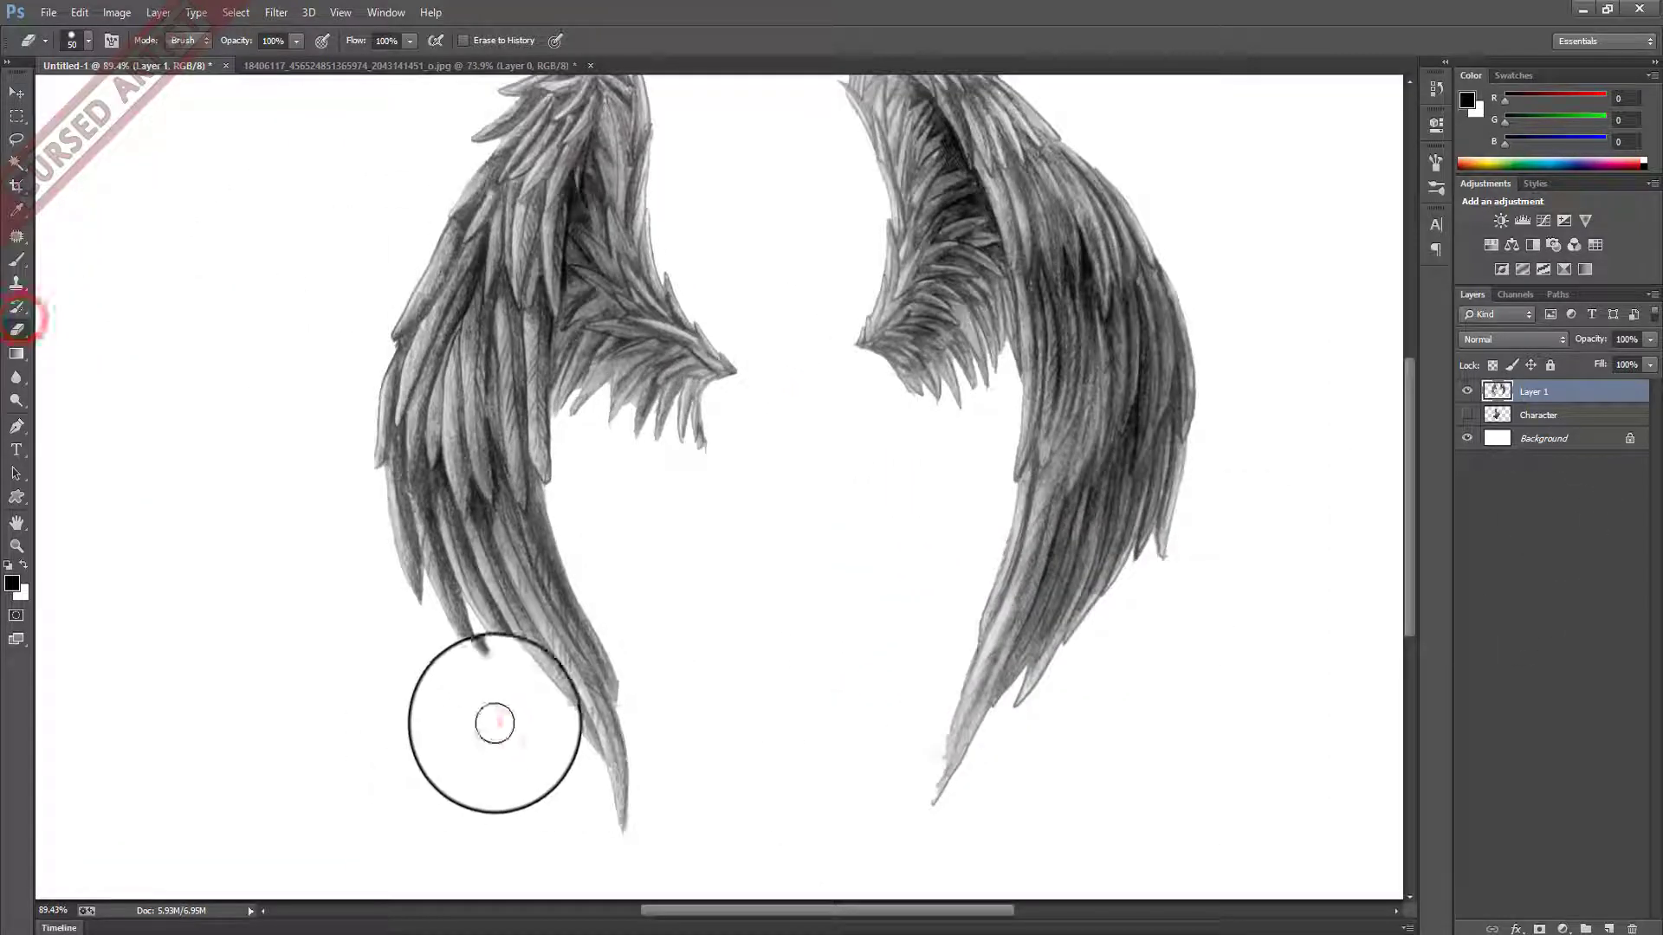
{"action": "left_click", "coordinate": [641, 693]}
{"action": "left_click_drag", "start_coordinate": [908, 706], "coordinate": [917, 773]}
{"action": "left_click", "coordinate": [1124, 750]}
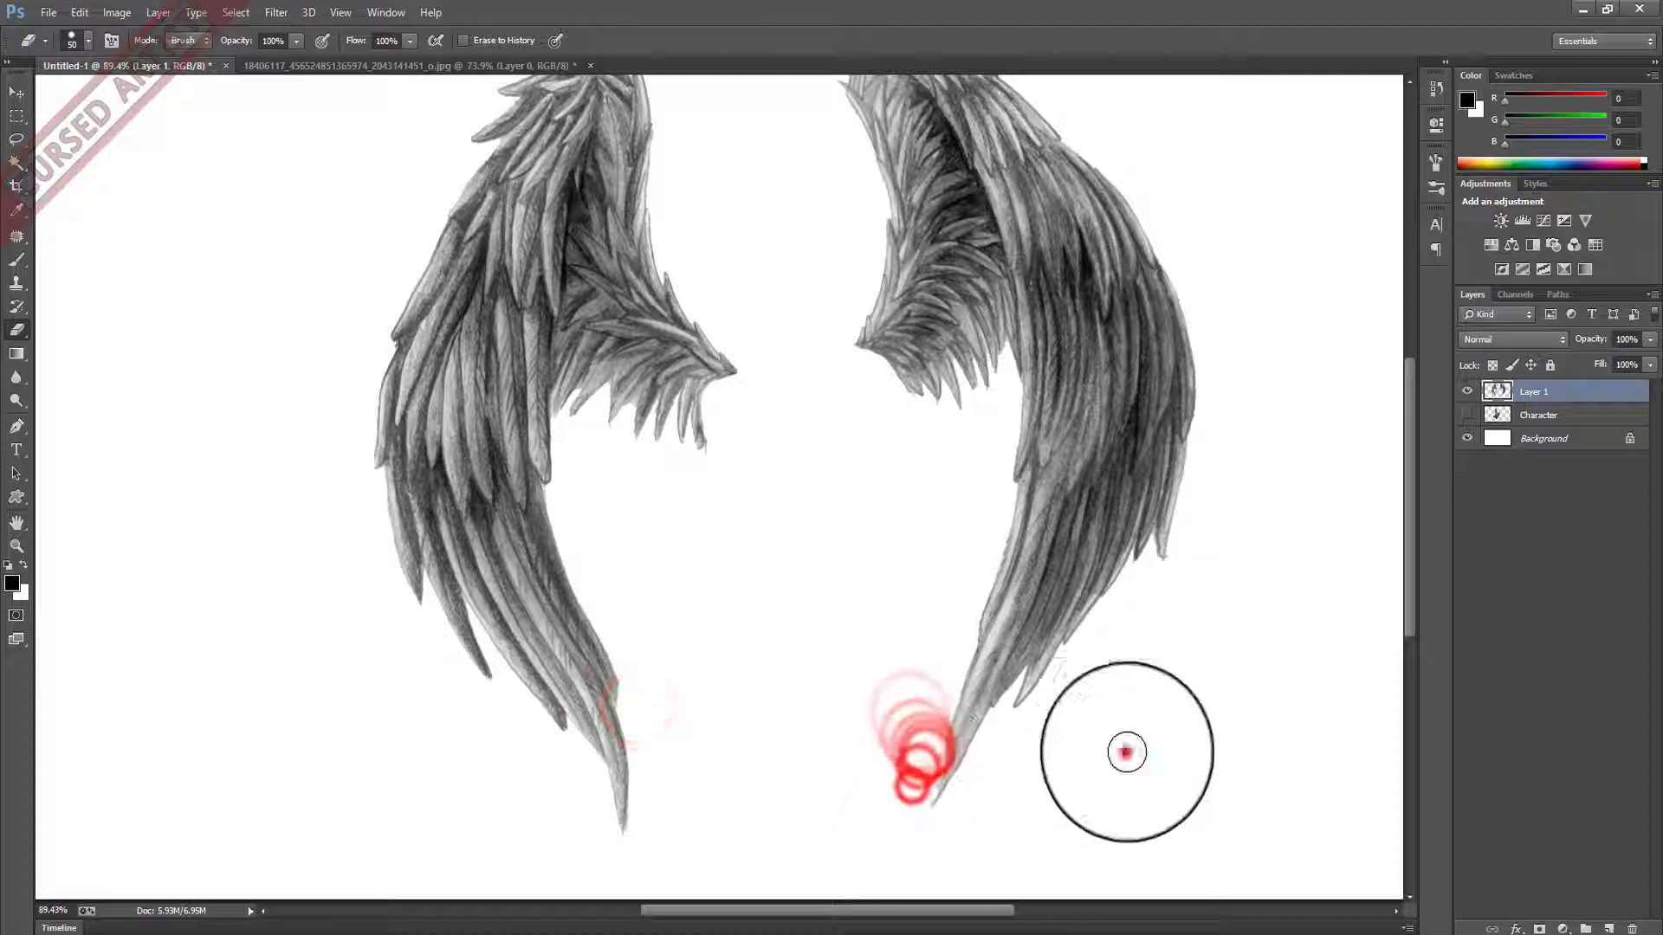
{"action": "left_click_drag", "start_coordinate": [757, 326], "coordinate": [834, 346]}
{"action": "scroll", "coordinate": [840, 468], "scroll_direction": "down", "scroll_amount": 1}
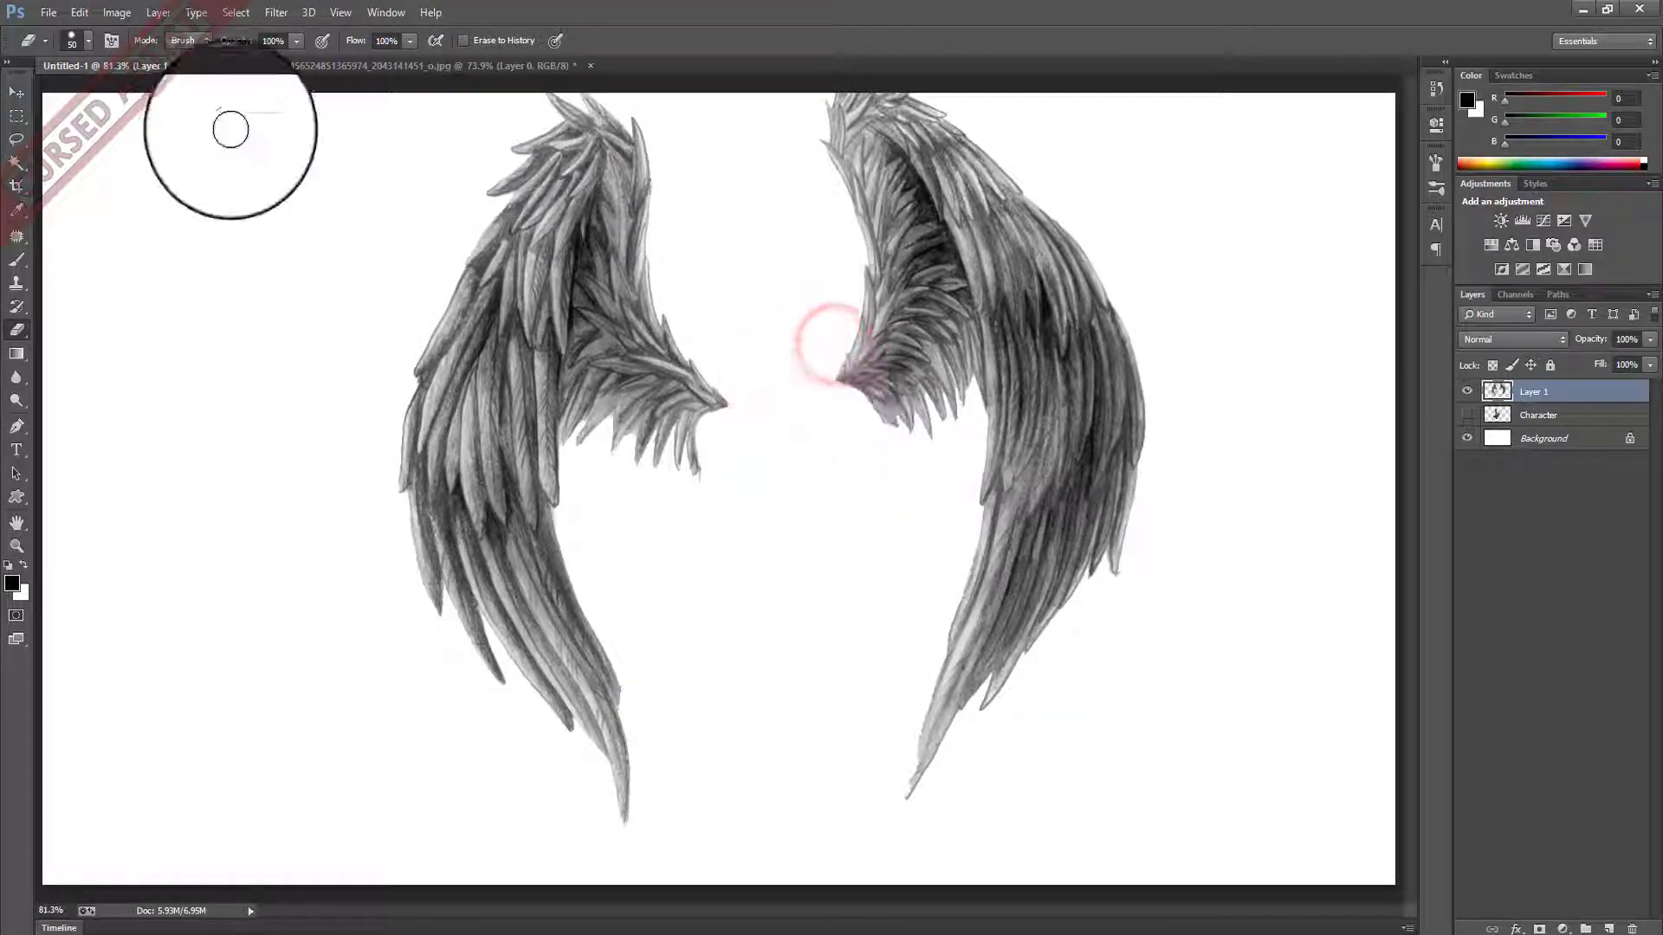
Shift the wings left and down, rename the layer Wings, and hide it.
{"action": "left_click", "coordinate": [16, 92]}
{"action": "left_click_drag", "start_coordinate": [563, 244], "coordinate": [509, 284]}
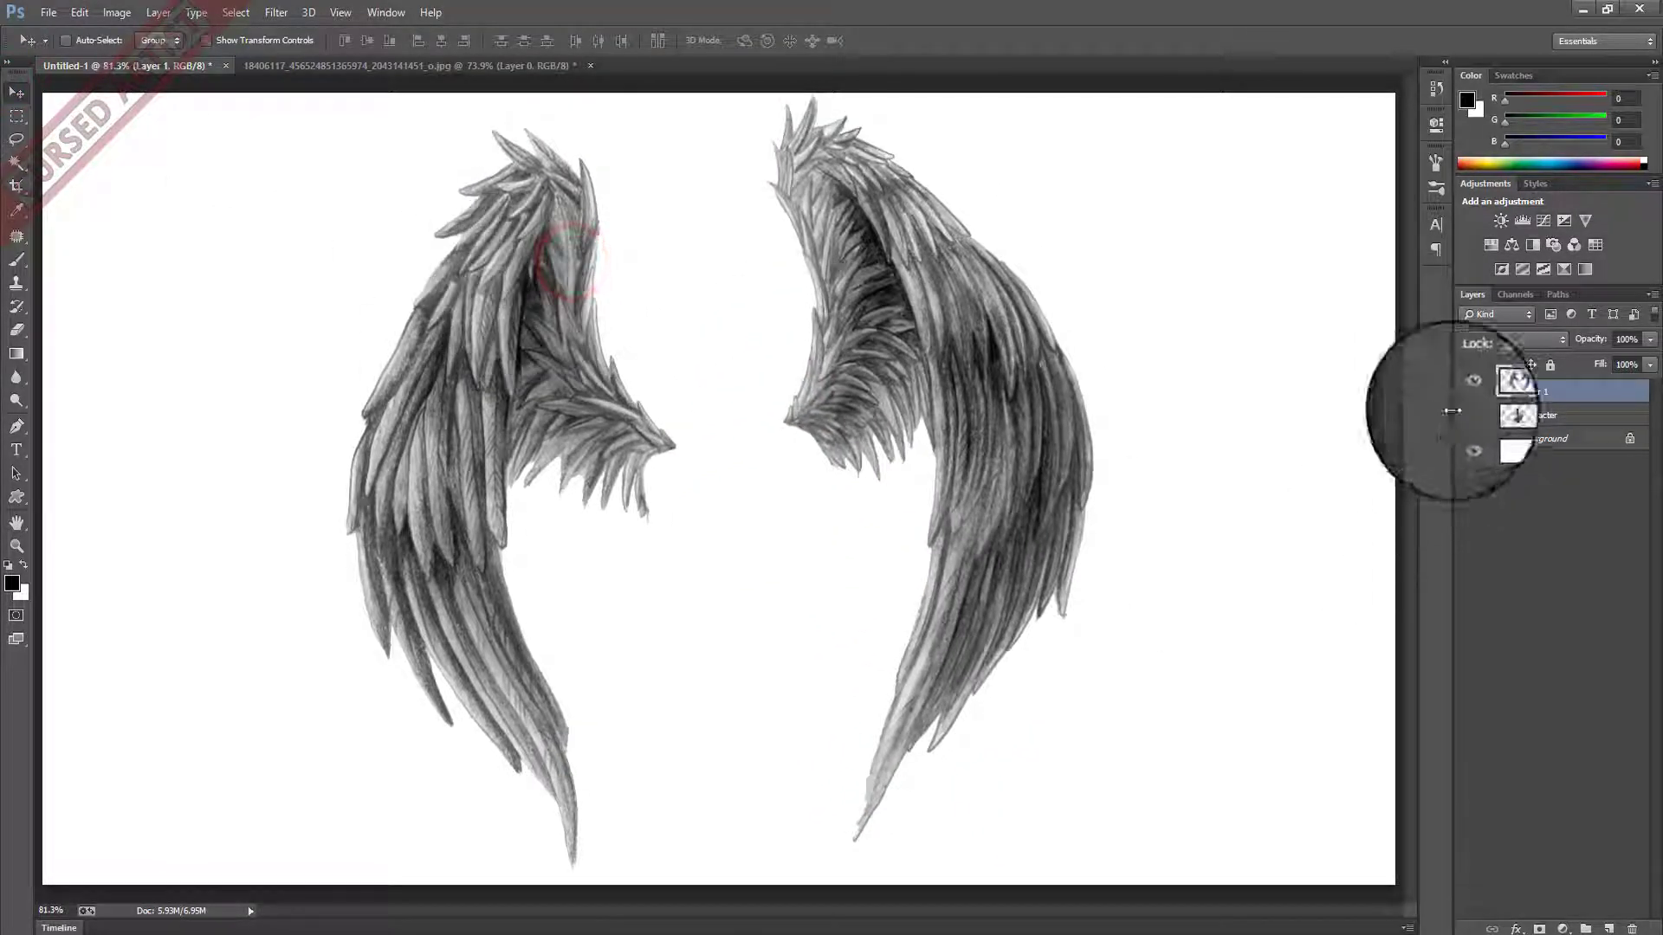
{"action": "left_click", "coordinate": [1531, 392]}
{"action": "type", "text": "Wings"}
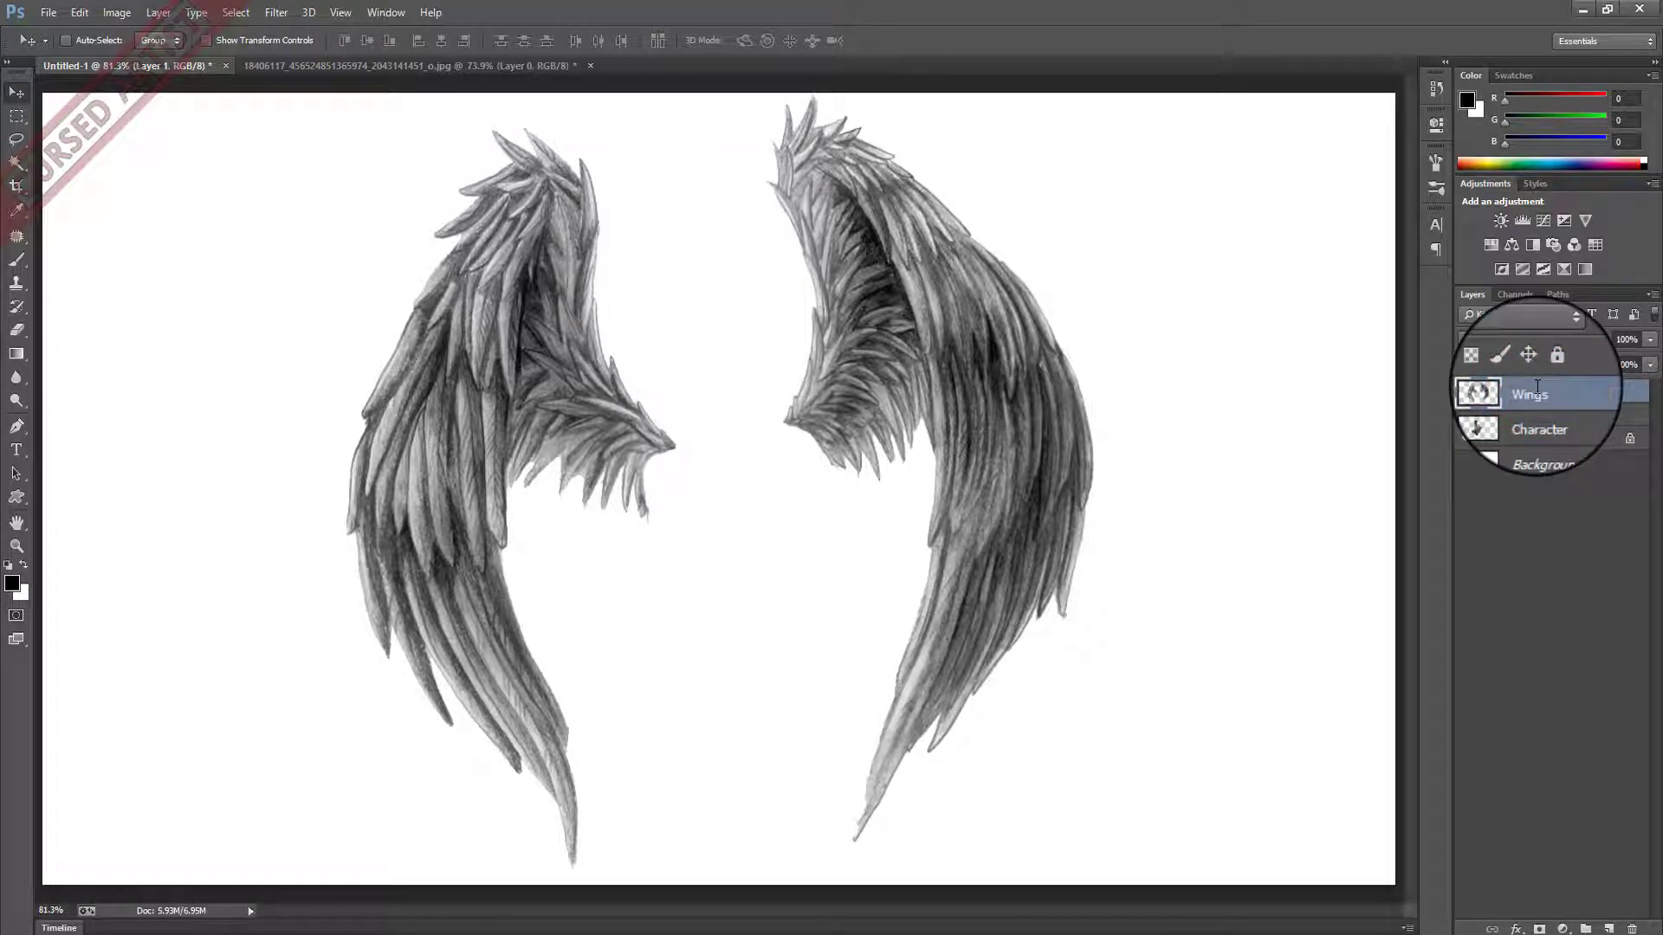
{"action": "left_click", "coordinate": [1467, 394]}
{"action": "left_click", "coordinate": [586, 66]}
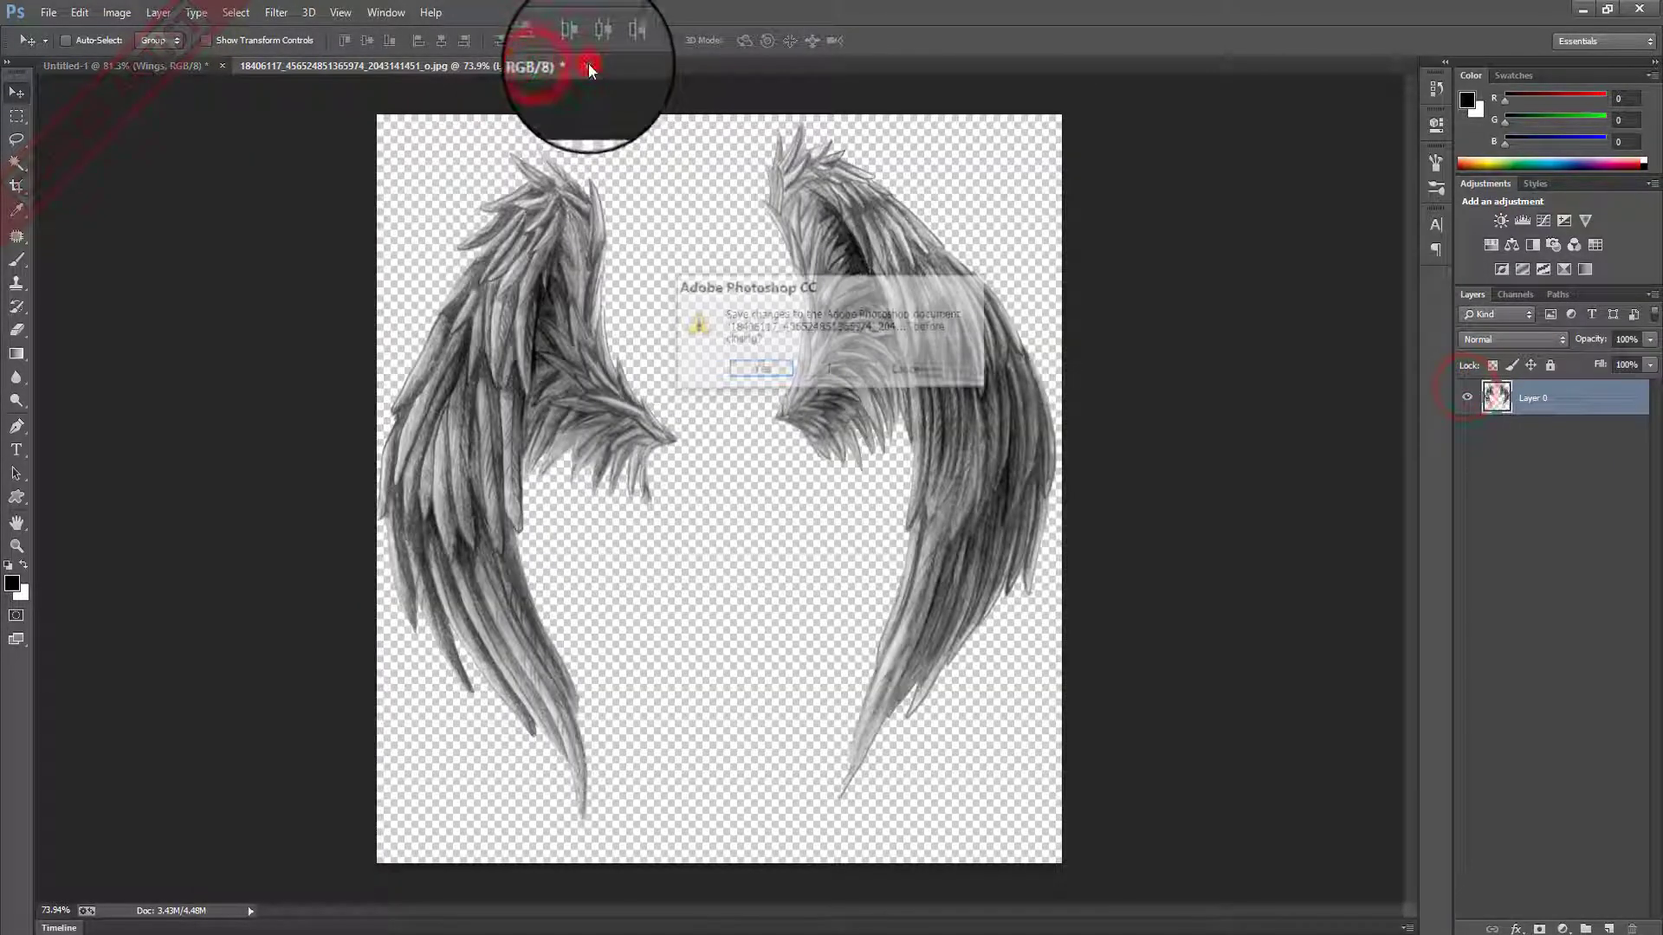
Discard the wings drawing, open graveyard-4.jpg, and try a Magic Wand selection on the Celtic cross.
{"action": "left_click", "coordinate": [844, 367]}
{"action": "key", "text": "ctrl+o"}
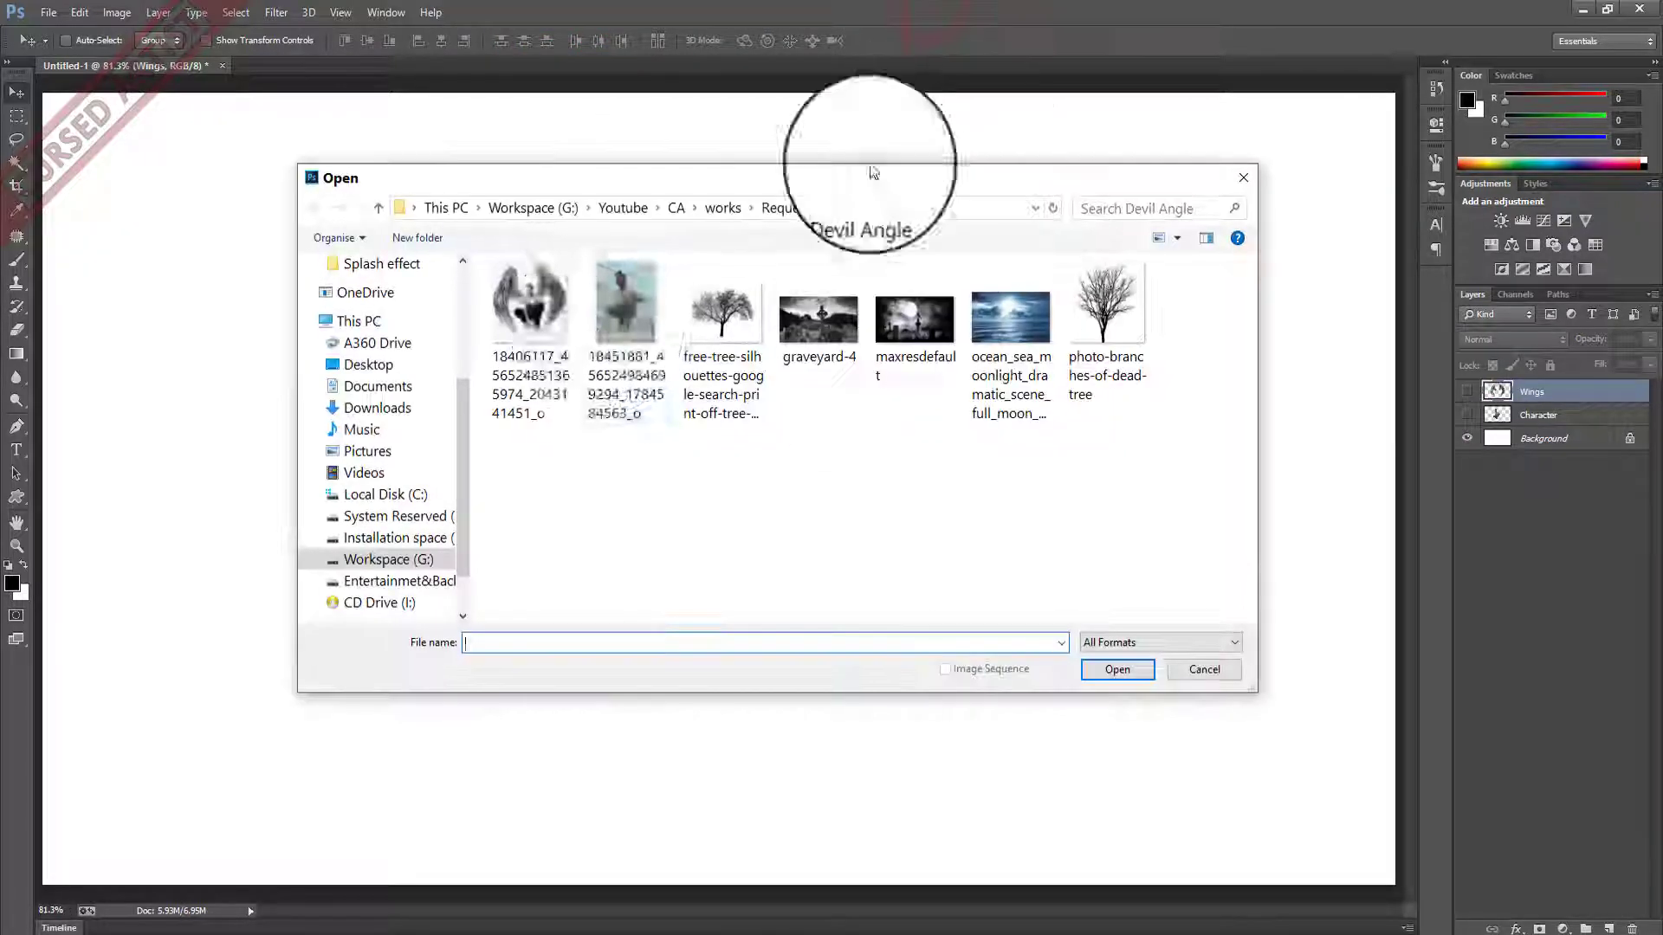
{"action": "double_click", "coordinate": [805, 353]}
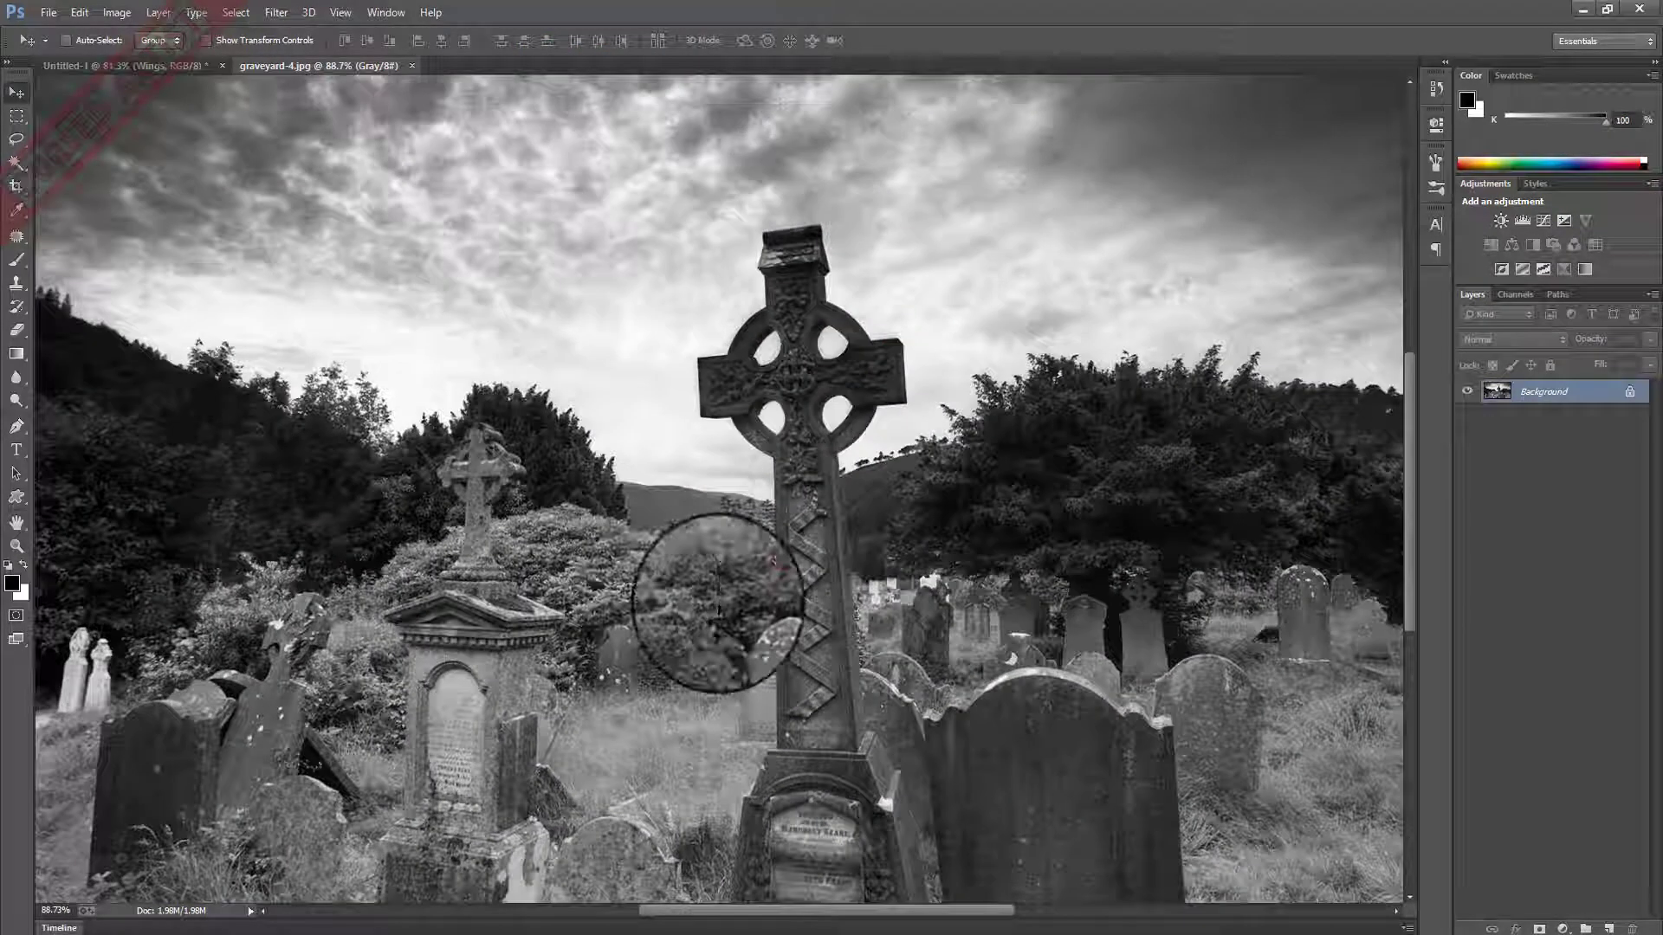
{"action": "left_click_drag", "start_coordinate": [719, 597], "coordinate": [674, 497]}
{"action": "left_click", "coordinate": [16, 162]}
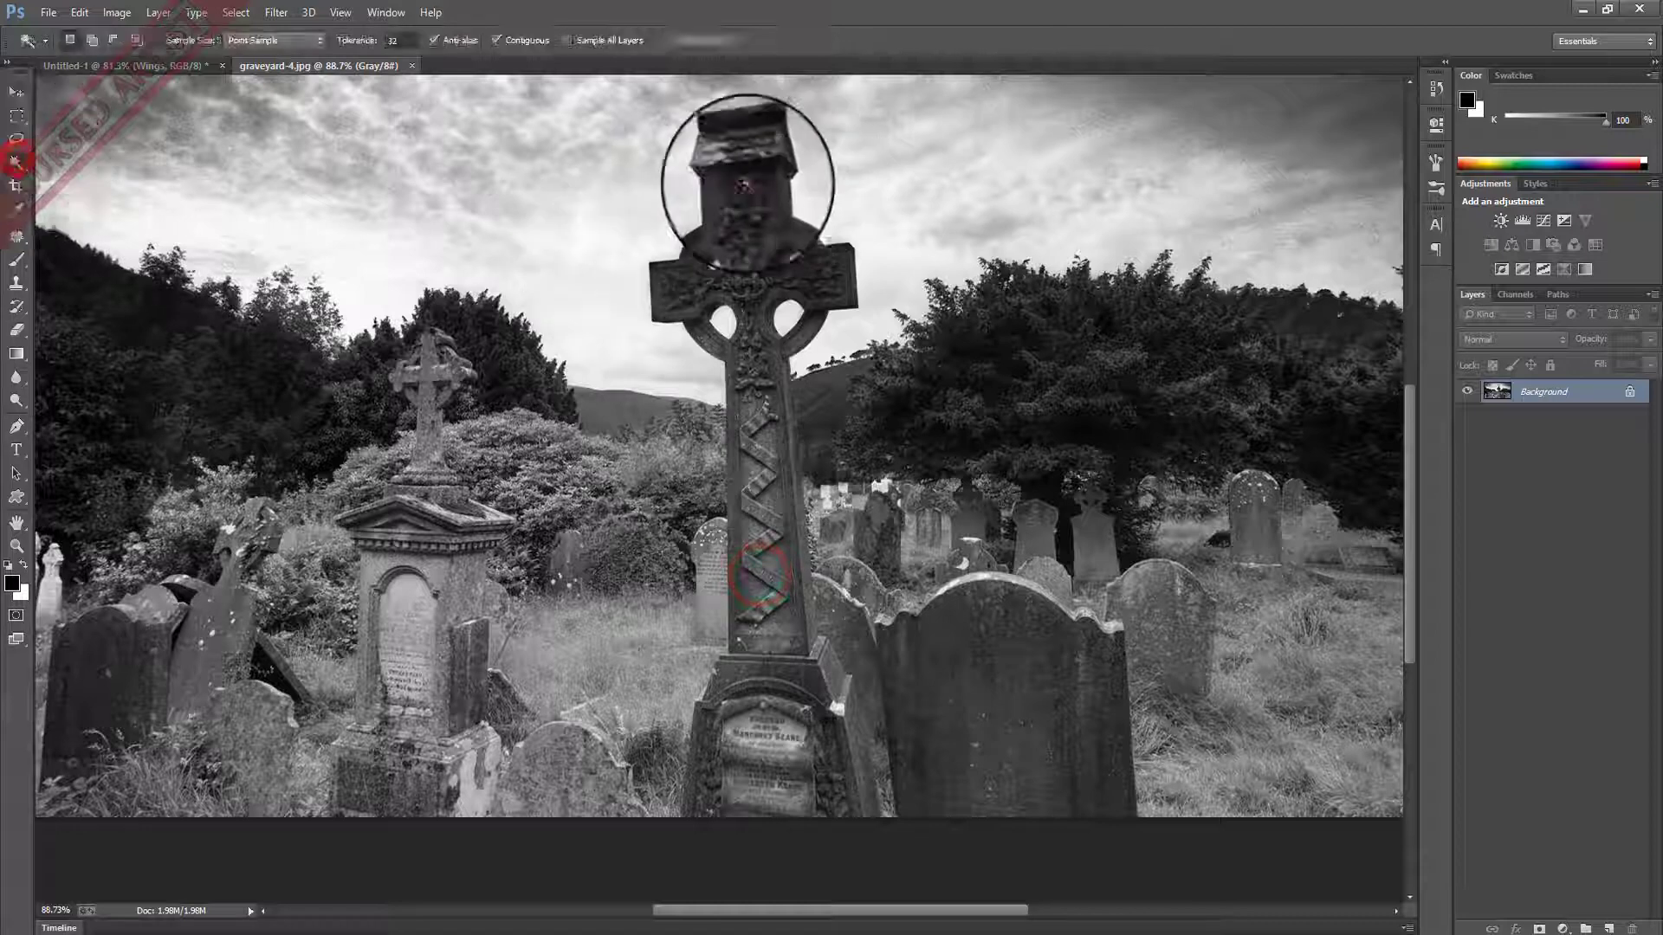
{"action": "left_click", "coordinate": [742, 286]}
{"action": "key", "text": "ctrl+d"}
Quick-select the Celtic cross and base, subtracting the adjacent headstone and background beside the shaft.
{"action": "left_click", "coordinate": [16, 162]}
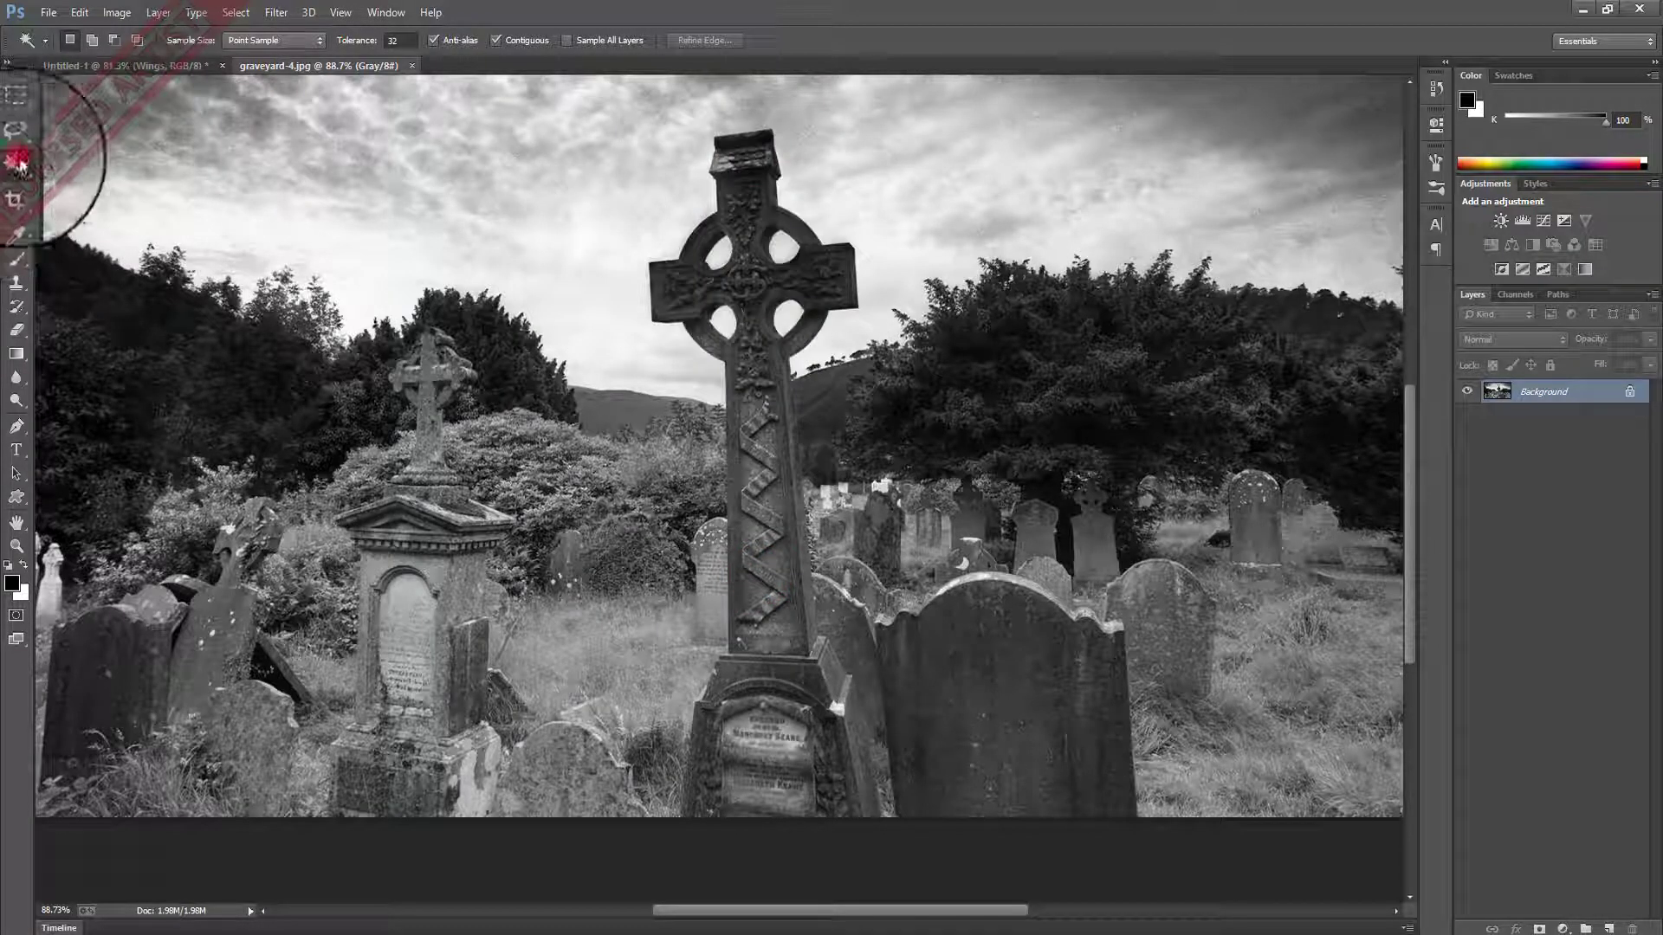
{"action": "left_click", "coordinate": [108, 160]}
{"action": "mouse_move", "coordinate": [740, 148]}
{"action": "left_mouse_down"}
{"action": "mouse_move", "coordinate": [730, 372]}
{"action": "mouse_move", "coordinate": [779, 761]}
{"action": "mouse_move", "coordinate": [807, 800]}
{"action": "left_mouse_up"}
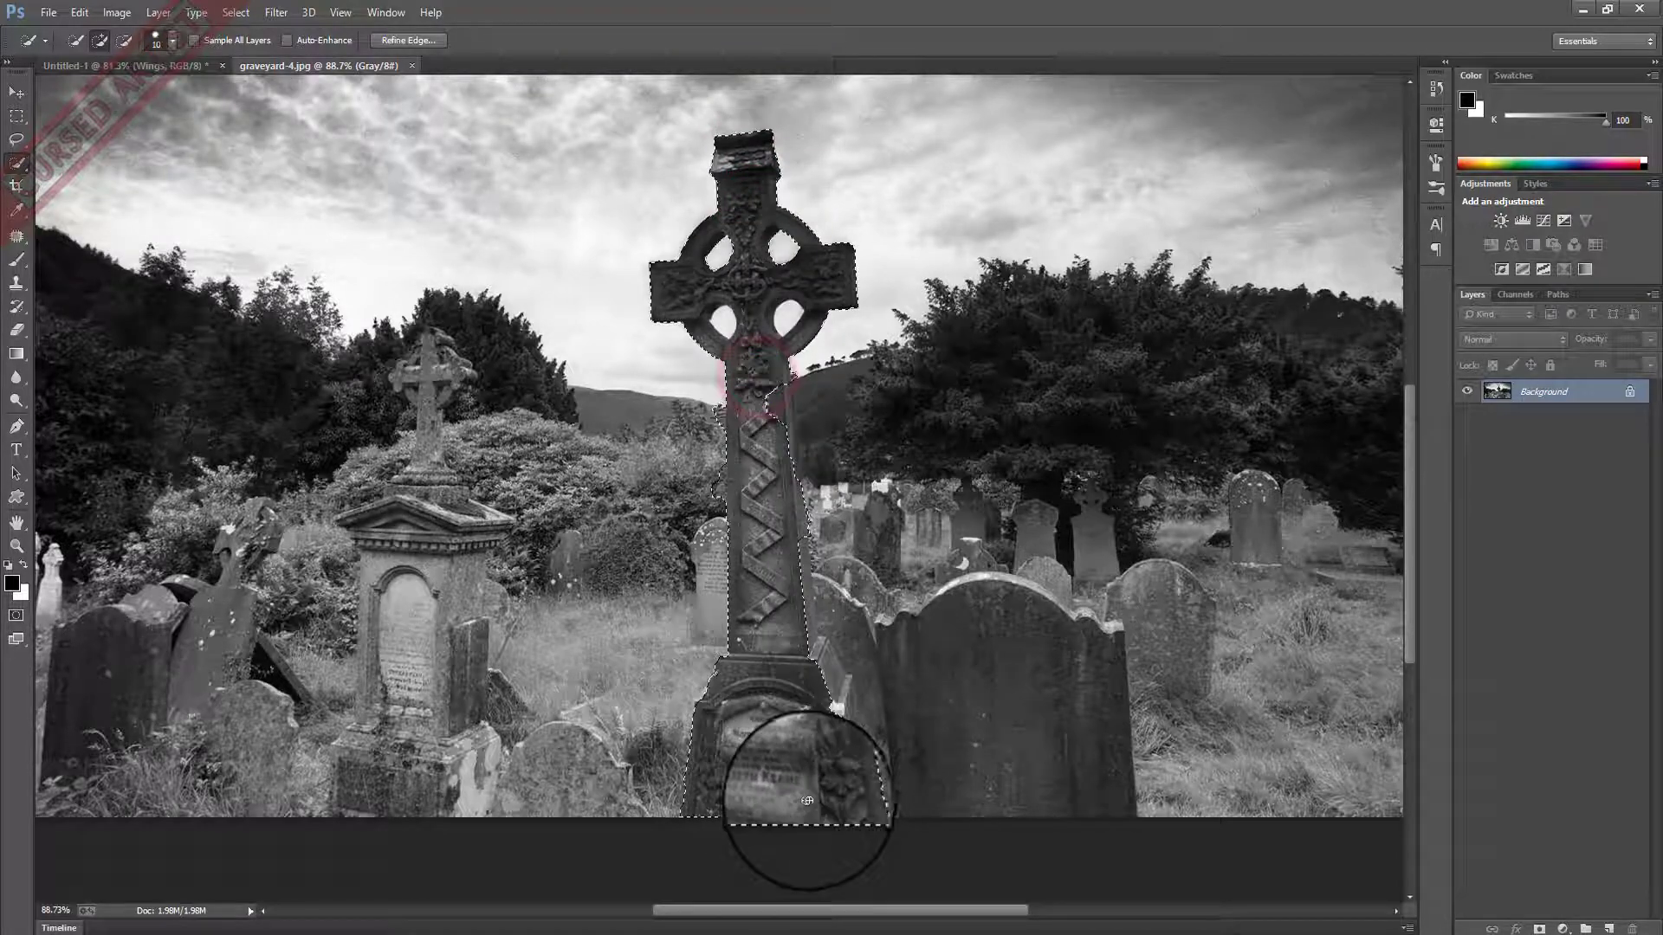
{"action": "left_click_drag", "start_coordinate": [833, 683], "coordinate": [859, 846]}
{"action": "left_click_drag", "start_coordinate": [864, 788], "coordinate": [840, 706]}
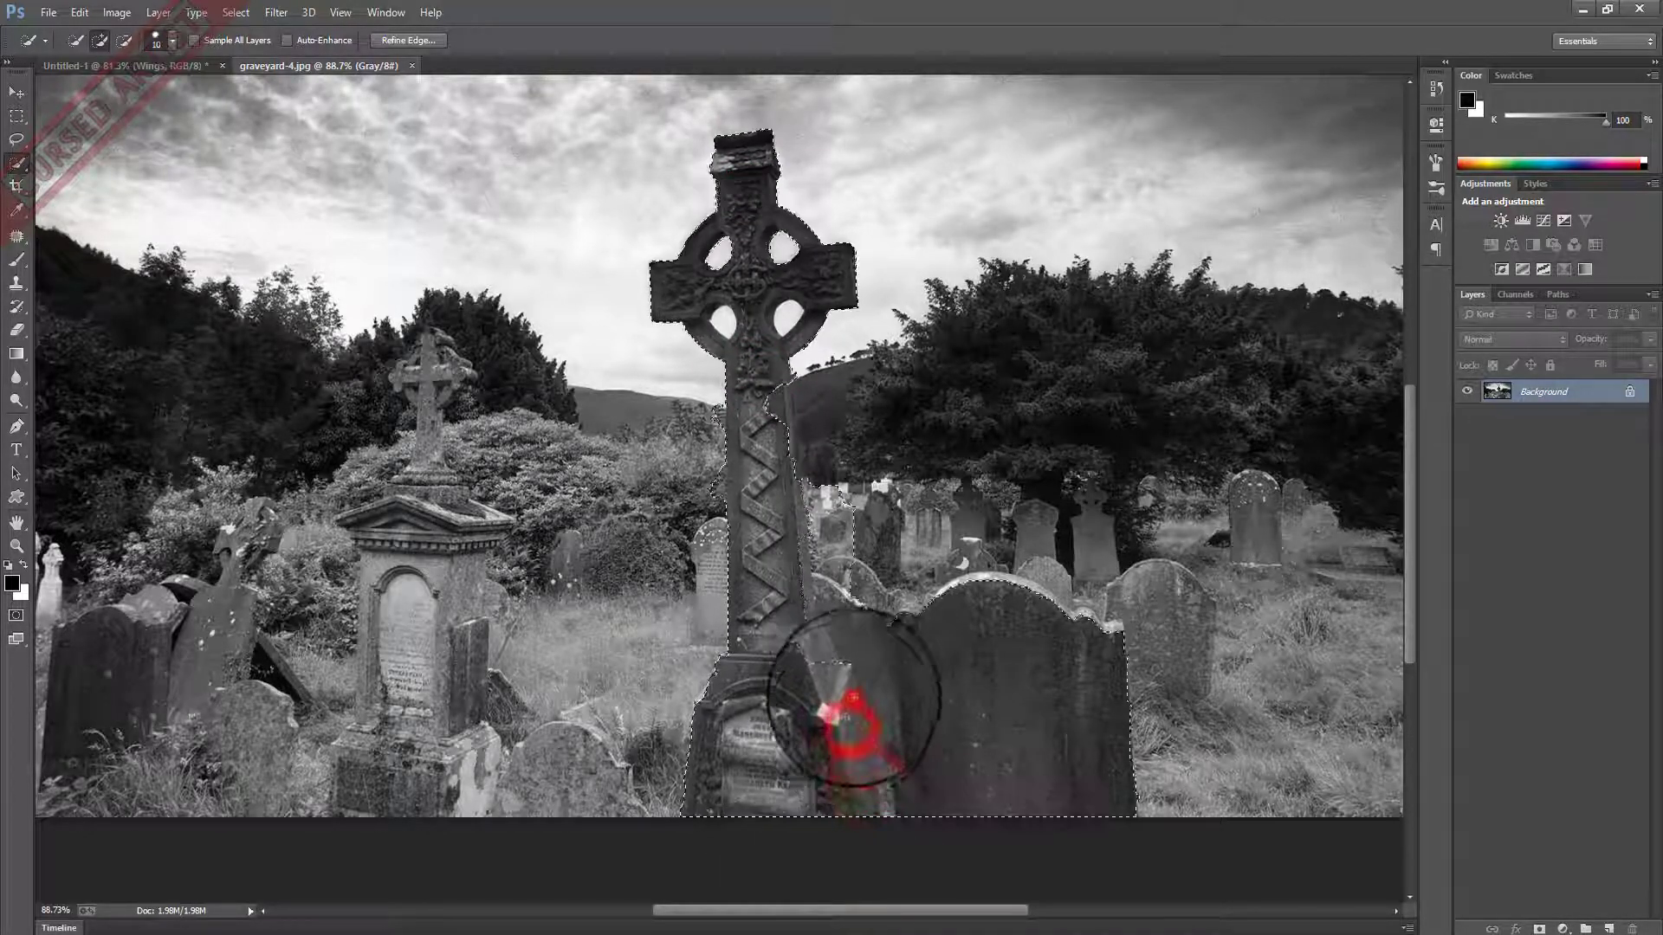
{"action": "scroll", "coordinate": [741, 761], "scroll_direction": "up", "scroll_amount": 5}
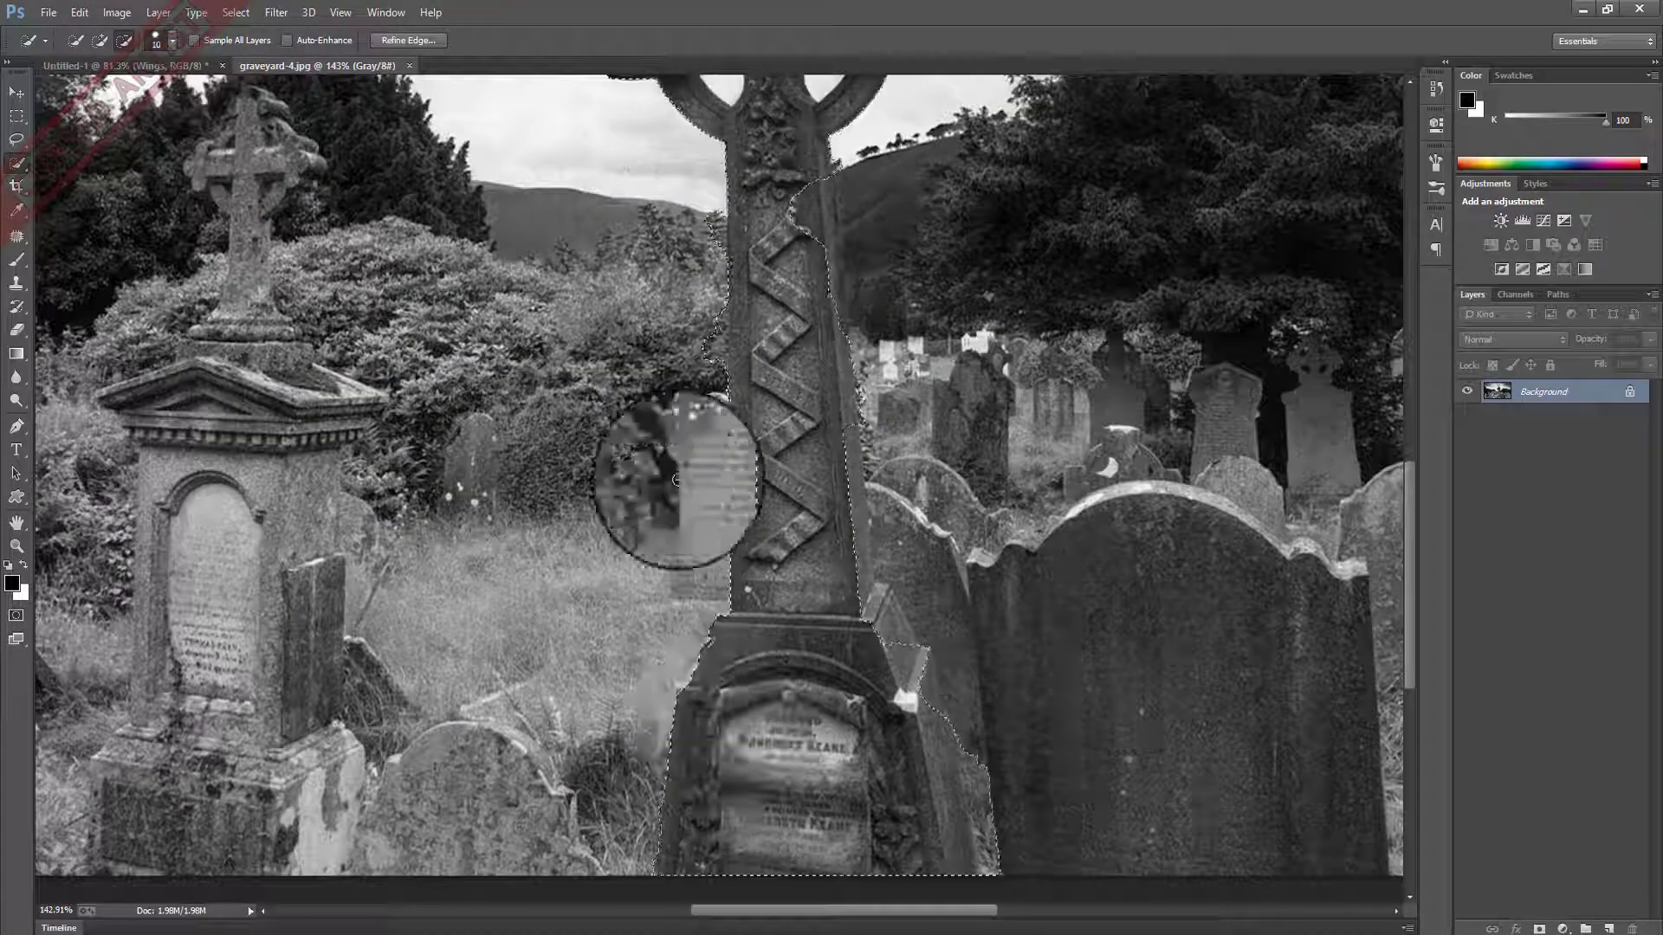
{"action": "mouse_move", "coordinate": [747, 242]}
{"action": "left_mouse_down"}
{"action": "mouse_move", "coordinate": [711, 284]}
{"action": "mouse_move", "coordinate": [835, 212]}
{"action": "left_mouse_up"}
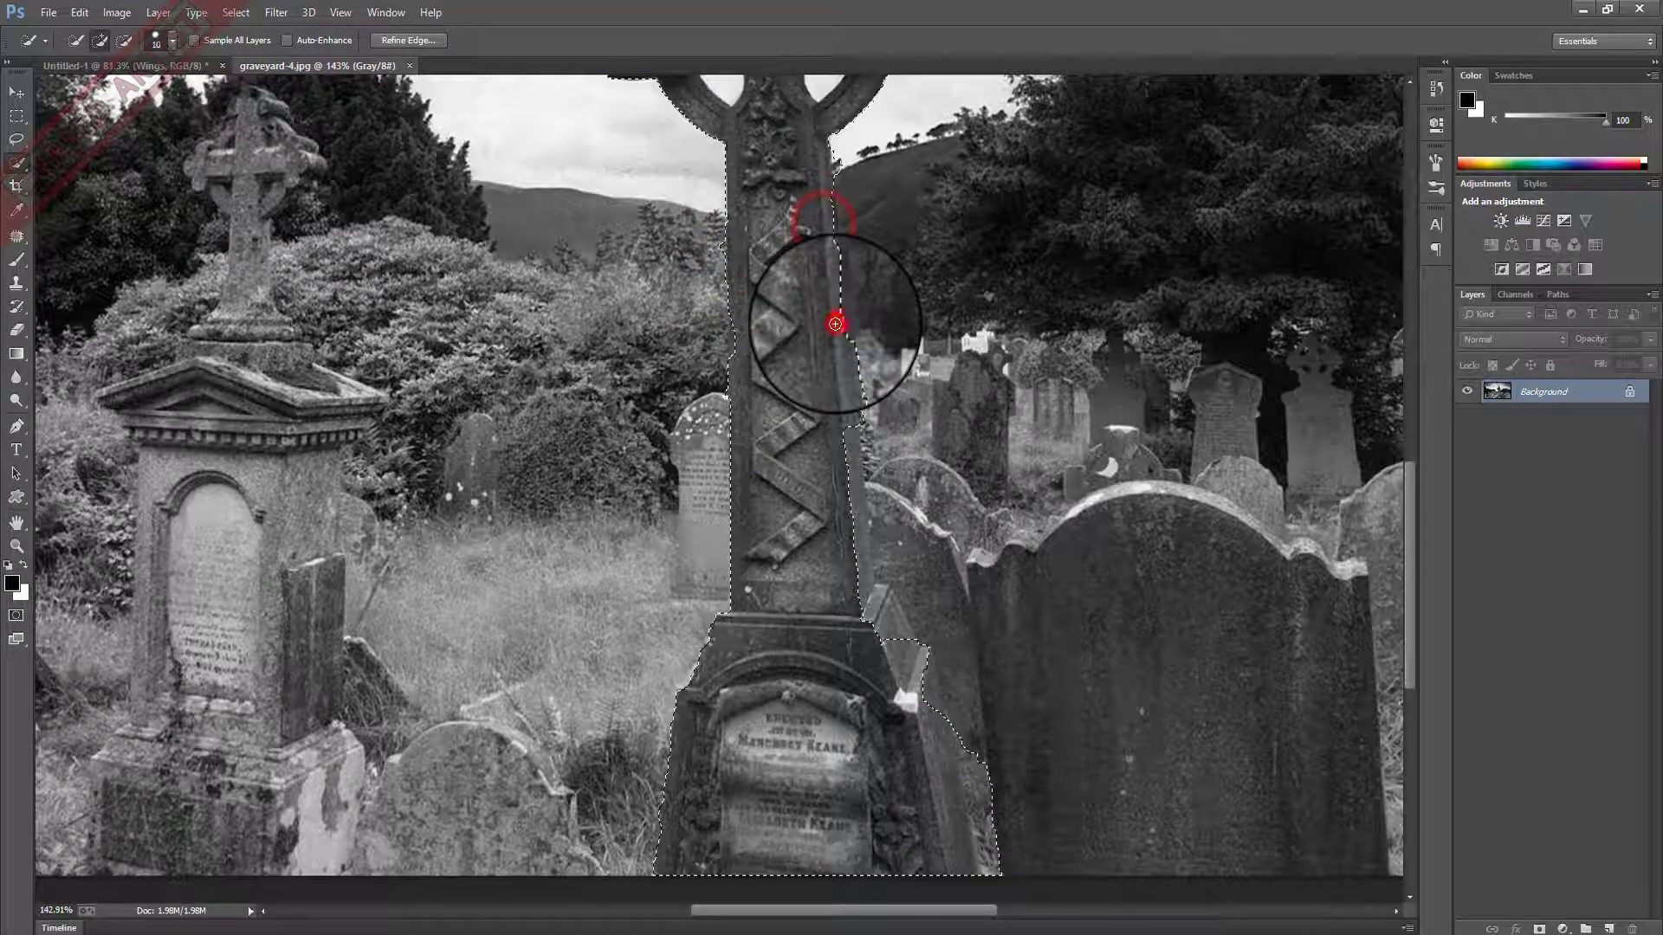
{"action": "mouse_move", "coordinate": [834, 324]}
{"action": "left_mouse_down"}
{"action": "mouse_move", "coordinate": [852, 500]}
{"action": "mouse_move", "coordinate": [920, 308]}
{"action": "mouse_move", "coordinate": [898, 383]}
{"action": "mouse_move", "coordinate": [962, 762]}
{"action": "left_mouse_up"}
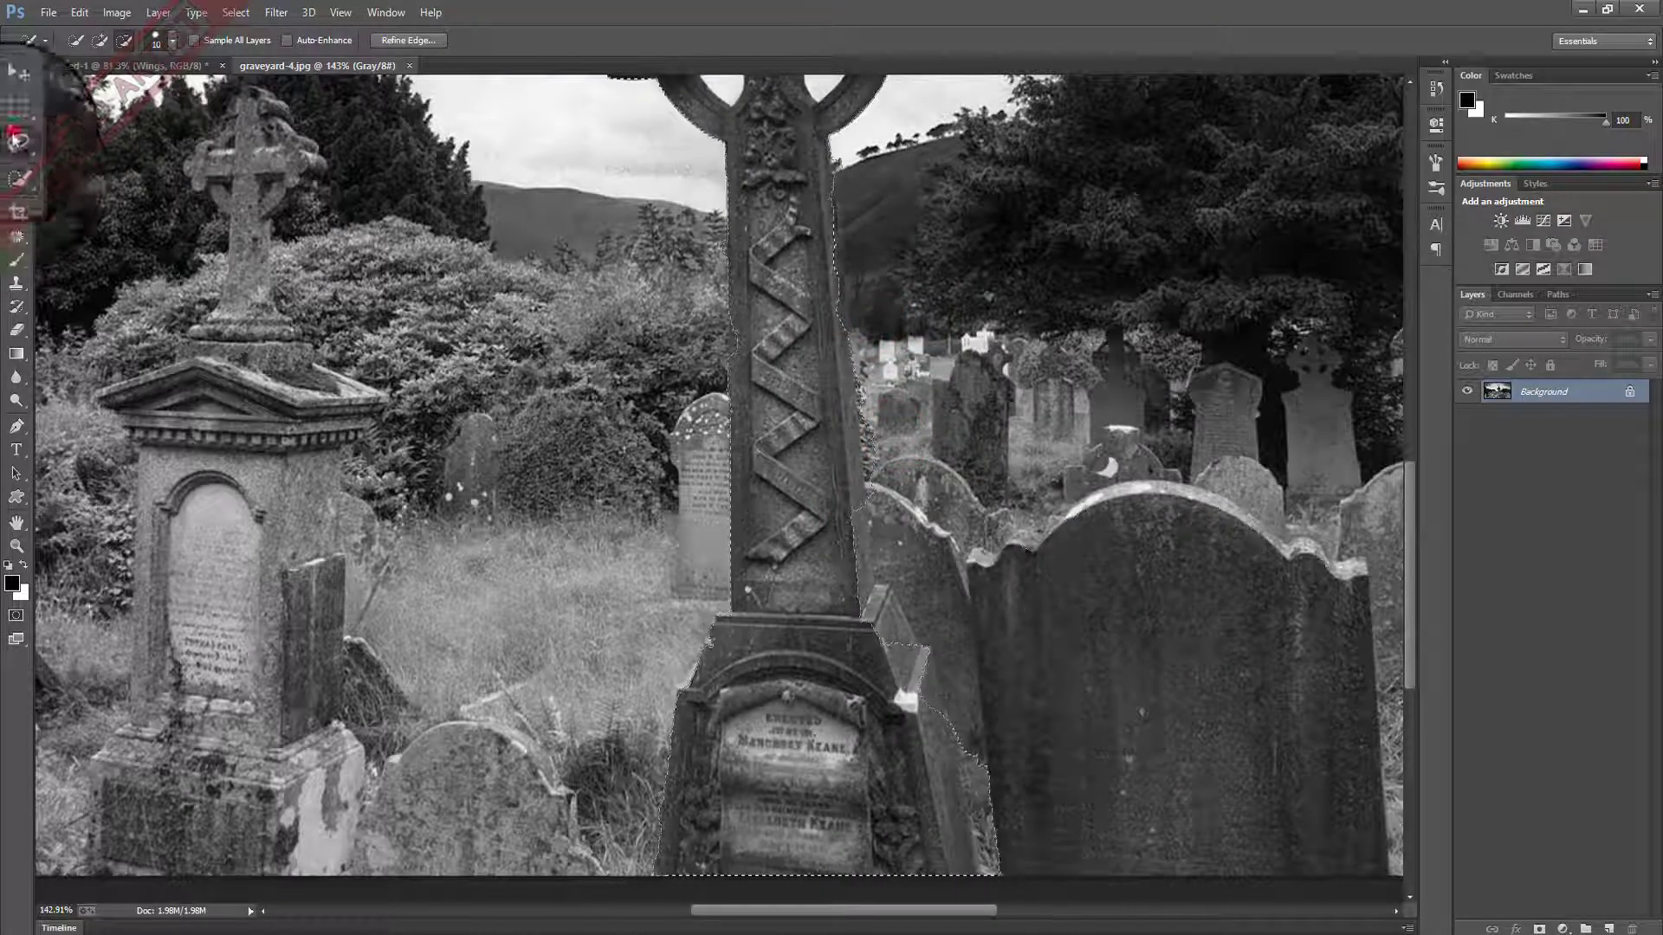
{"action": "scroll", "coordinate": [864, 638], "scroll_direction": "up", "scroll_amount": 2}
Refine the lasso selection along the cross shaft's edge at high zoom.
{"action": "scroll", "coordinate": [713, 252], "scroll_direction": "up", "scroll_amount": 4}
{"action": "key", "text": "l"}
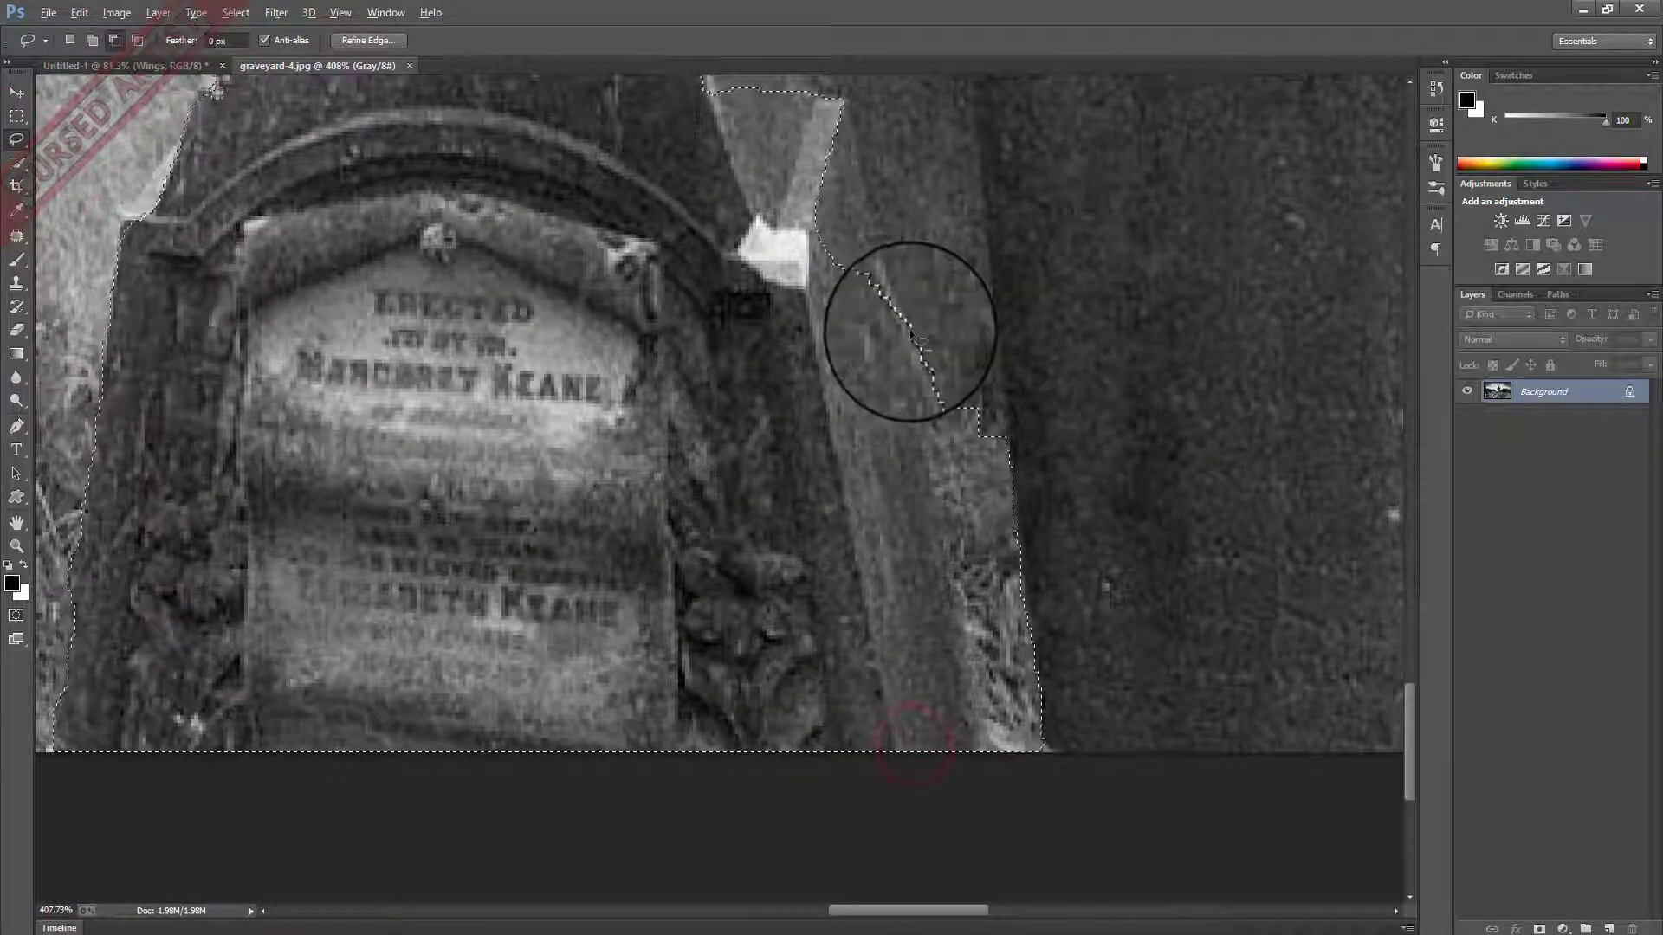
{"action": "mouse_move", "coordinate": [911, 335]}
{"action": "left_mouse_down"}
{"action": "mouse_move", "coordinate": [950, 392]}
{"action": "mouse_move", "coordinate": [1035, 779]}
{"action": "left_mouse_up"}
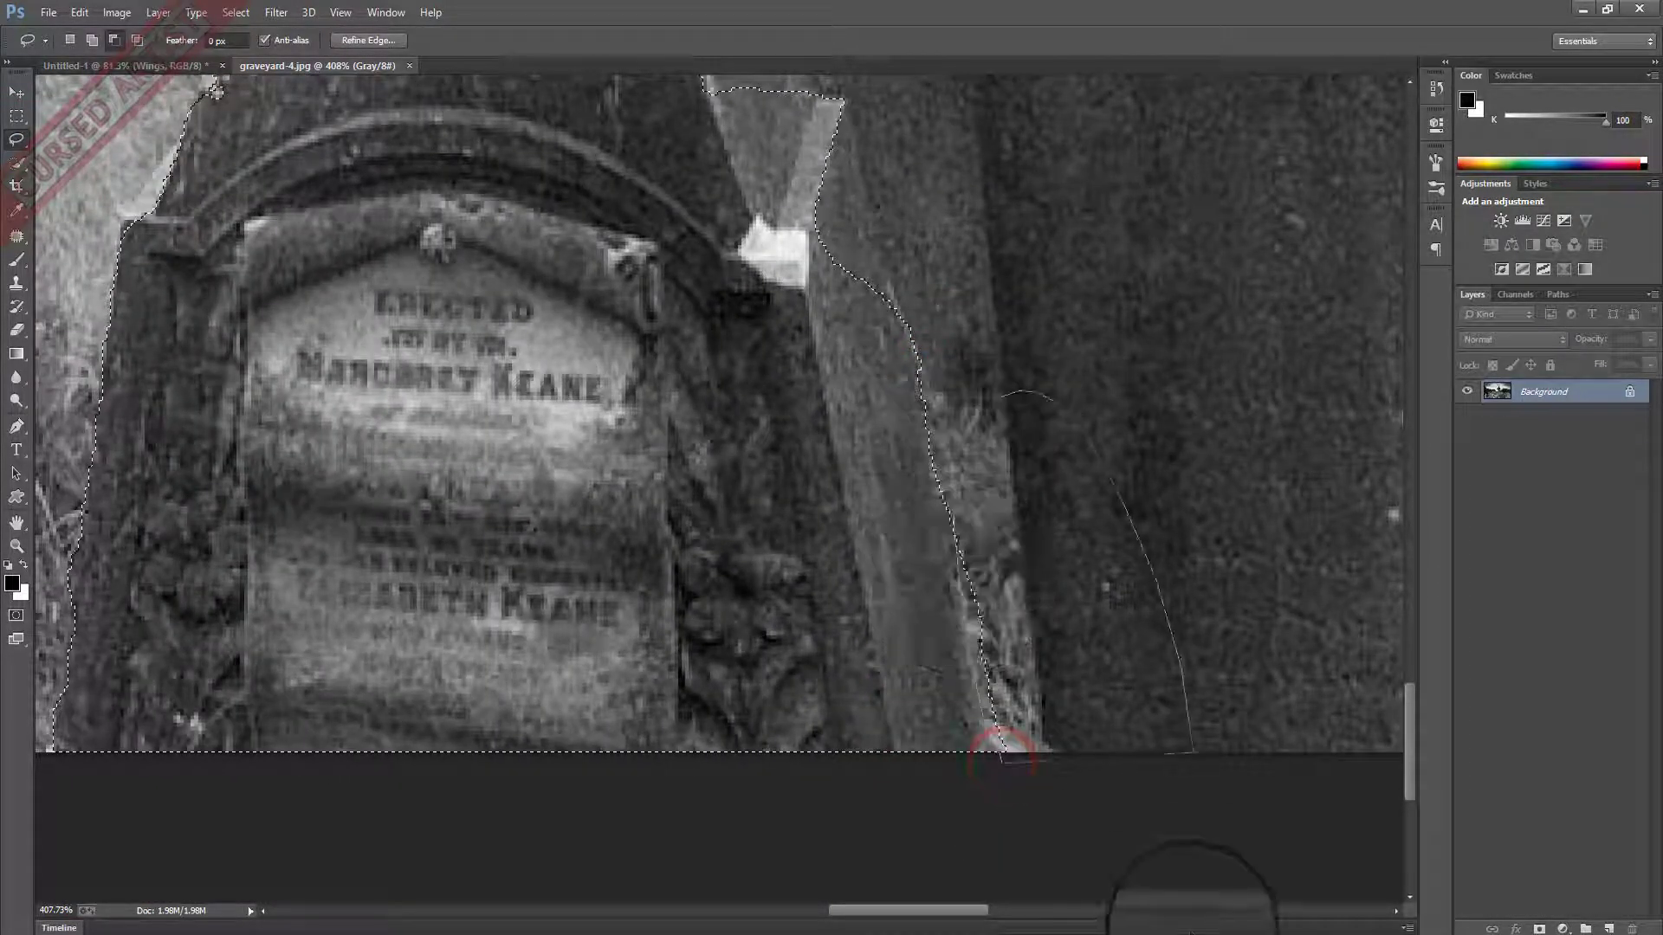
{"action": "left_click", "coordinate": [900, 313]}
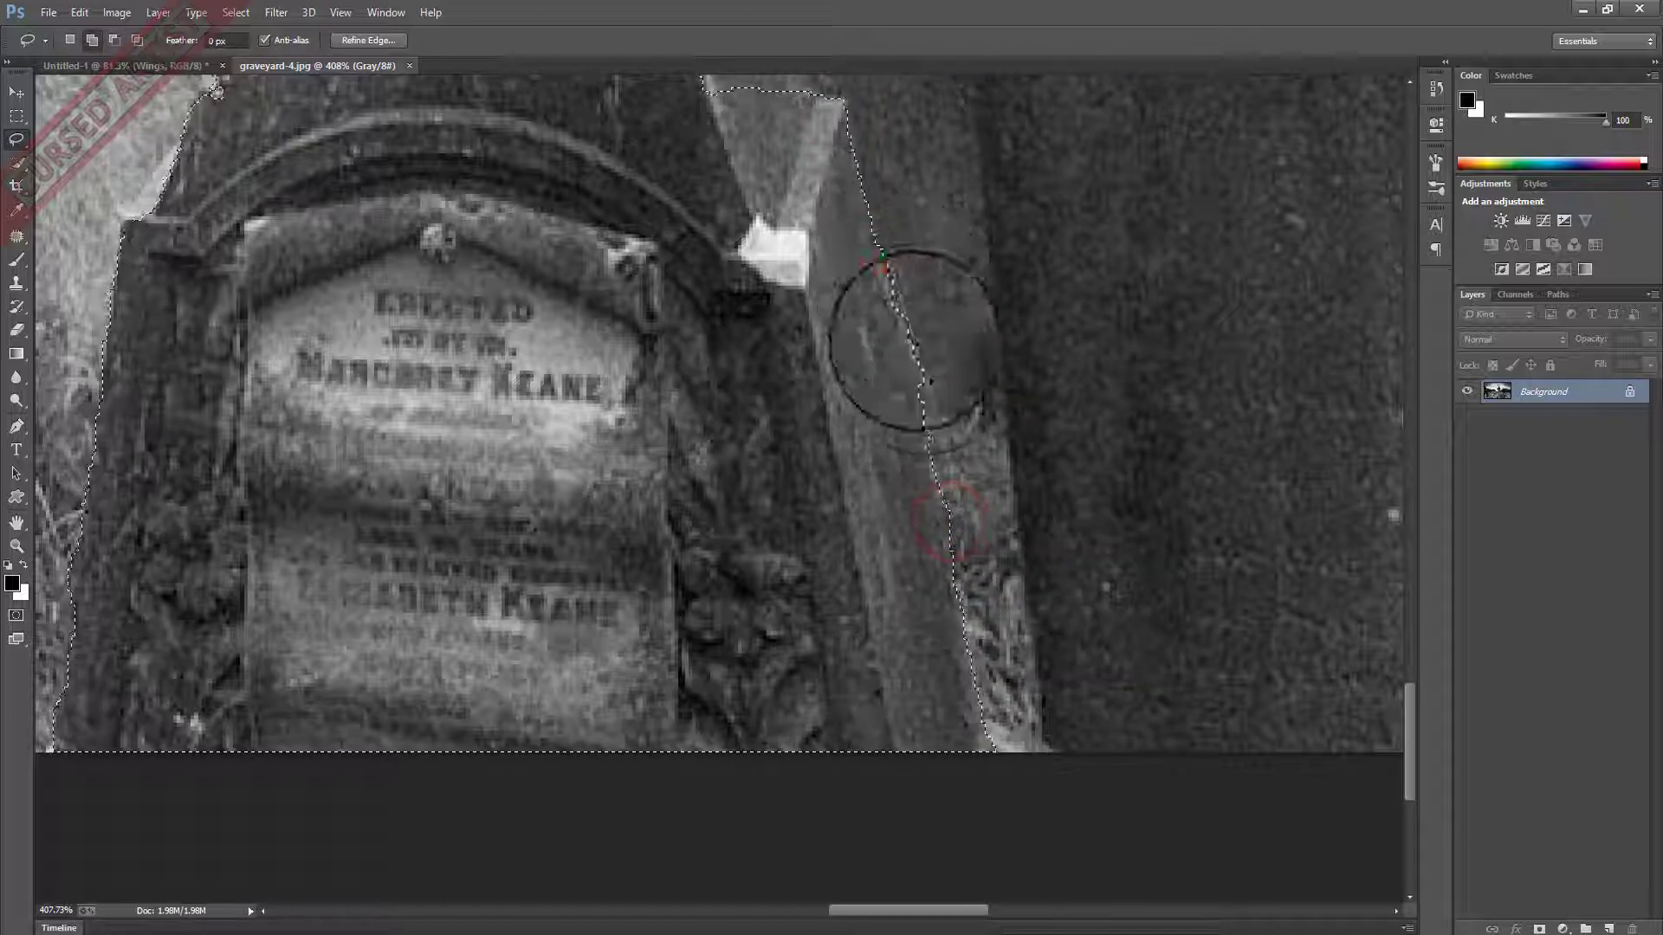
{"action": "left_click_drag", "start_coordinate": [883, 256], "coordinate": [905, 363]}
{"action": "left_click", "coordinate": [16, 139]}
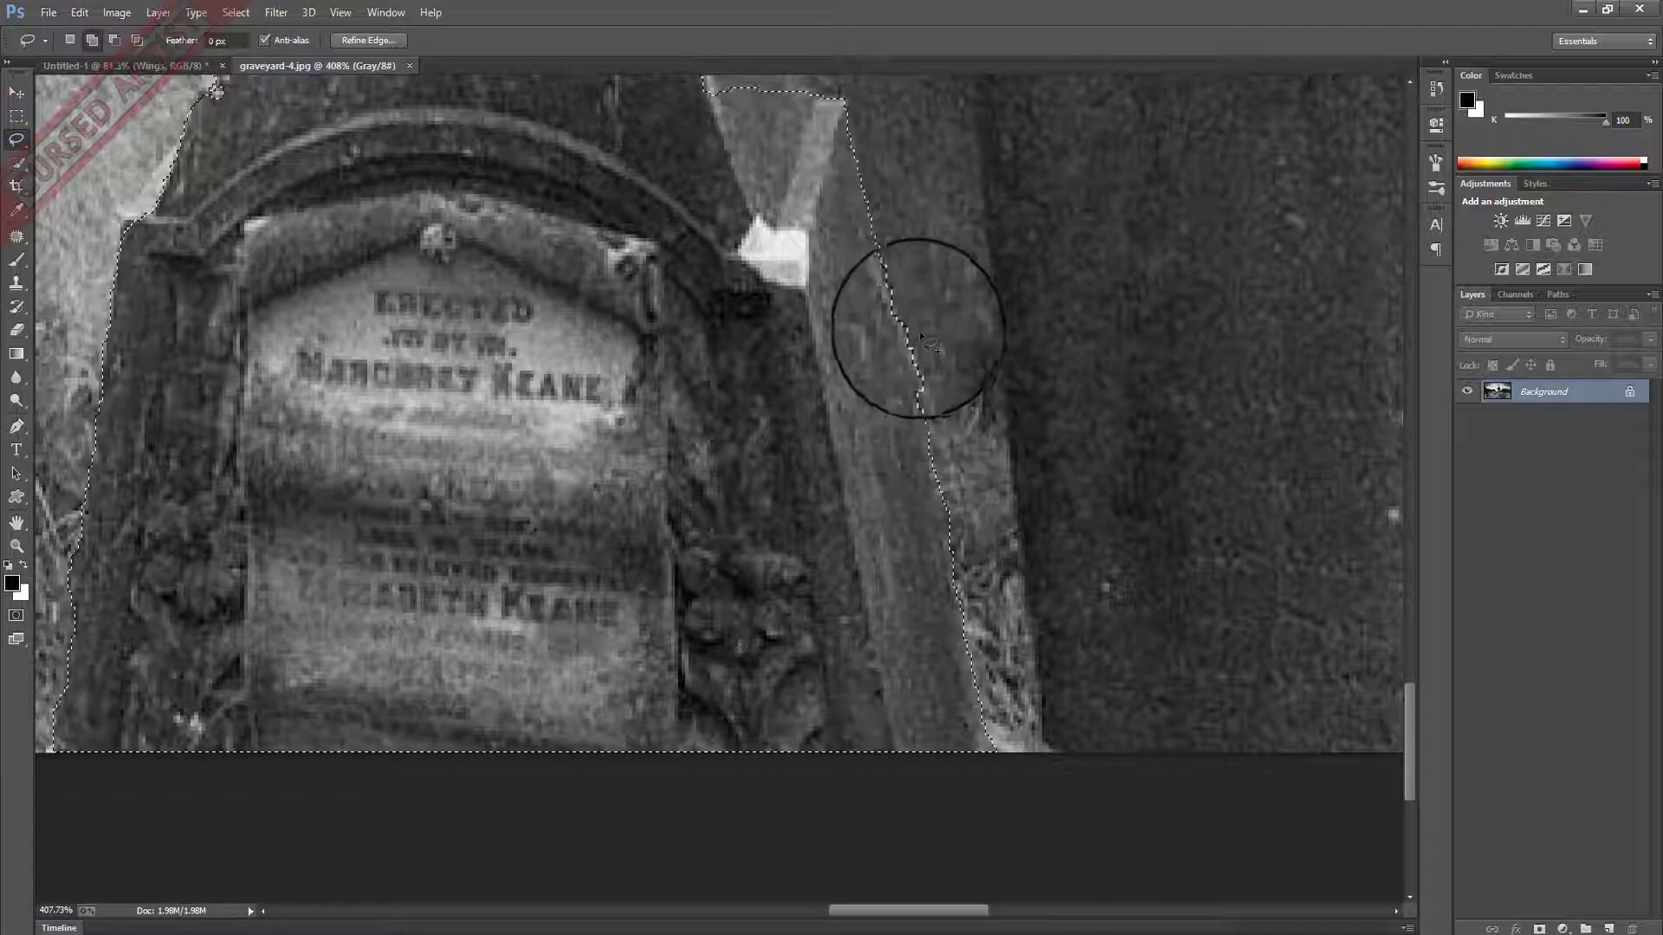
Add the monument's left edge and the slab edge to the cross selection.
{"action": "left_click_drag", "start_coordinate": [921, 348], "coordinate": [691, 748]}
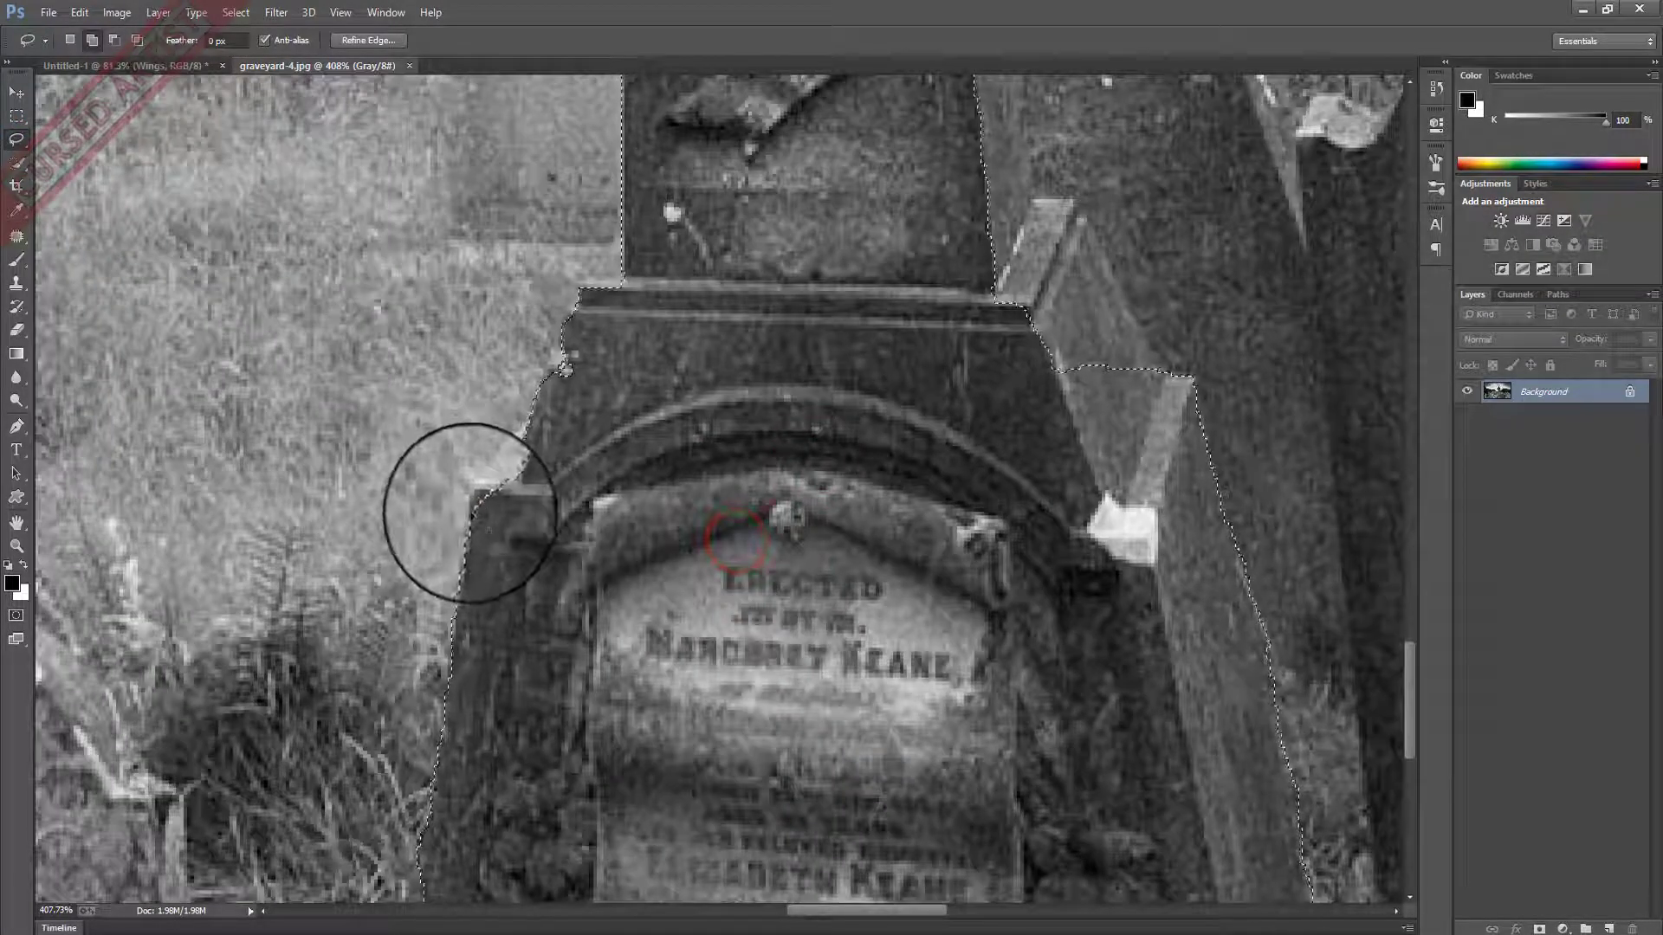
{"action": "mouse_move", "coordinate": [467, 511]}
{"action": "left_mouse_down", "text": "shift"}
{"action": "mouse_move", "coordinate": [667, 381]}
{"action": "mouse_move", "coordinate": [561, 364]}
{"action": "mouse_move", "coordinate": [411, 487]}
{"action": "left_mouse_up", "text": "shift"}
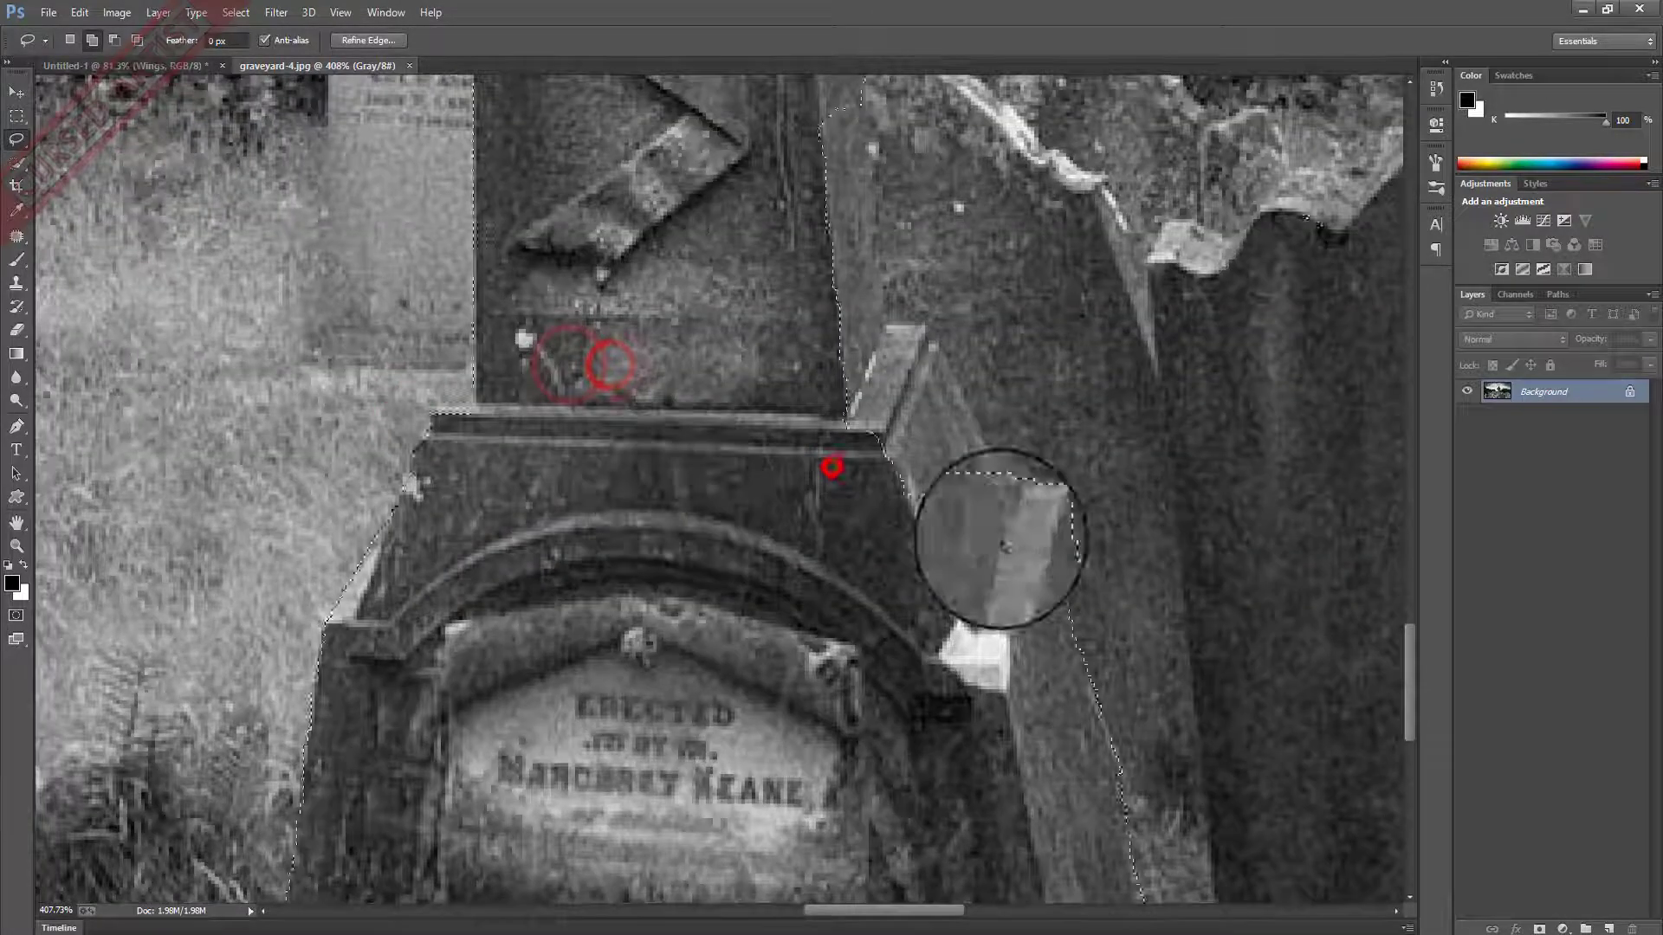
{"action": "mouse_move", "coordinate": [1012, 496]}
{"action": "left_mouse_down", "text": "shift"}
{"action": "mouse_move", "coordinate": [753, 528]}
{"action": "mouse_move", "coordinate": [1007, 498]}
{"action": "left_mouse_up", "text": "shift"}
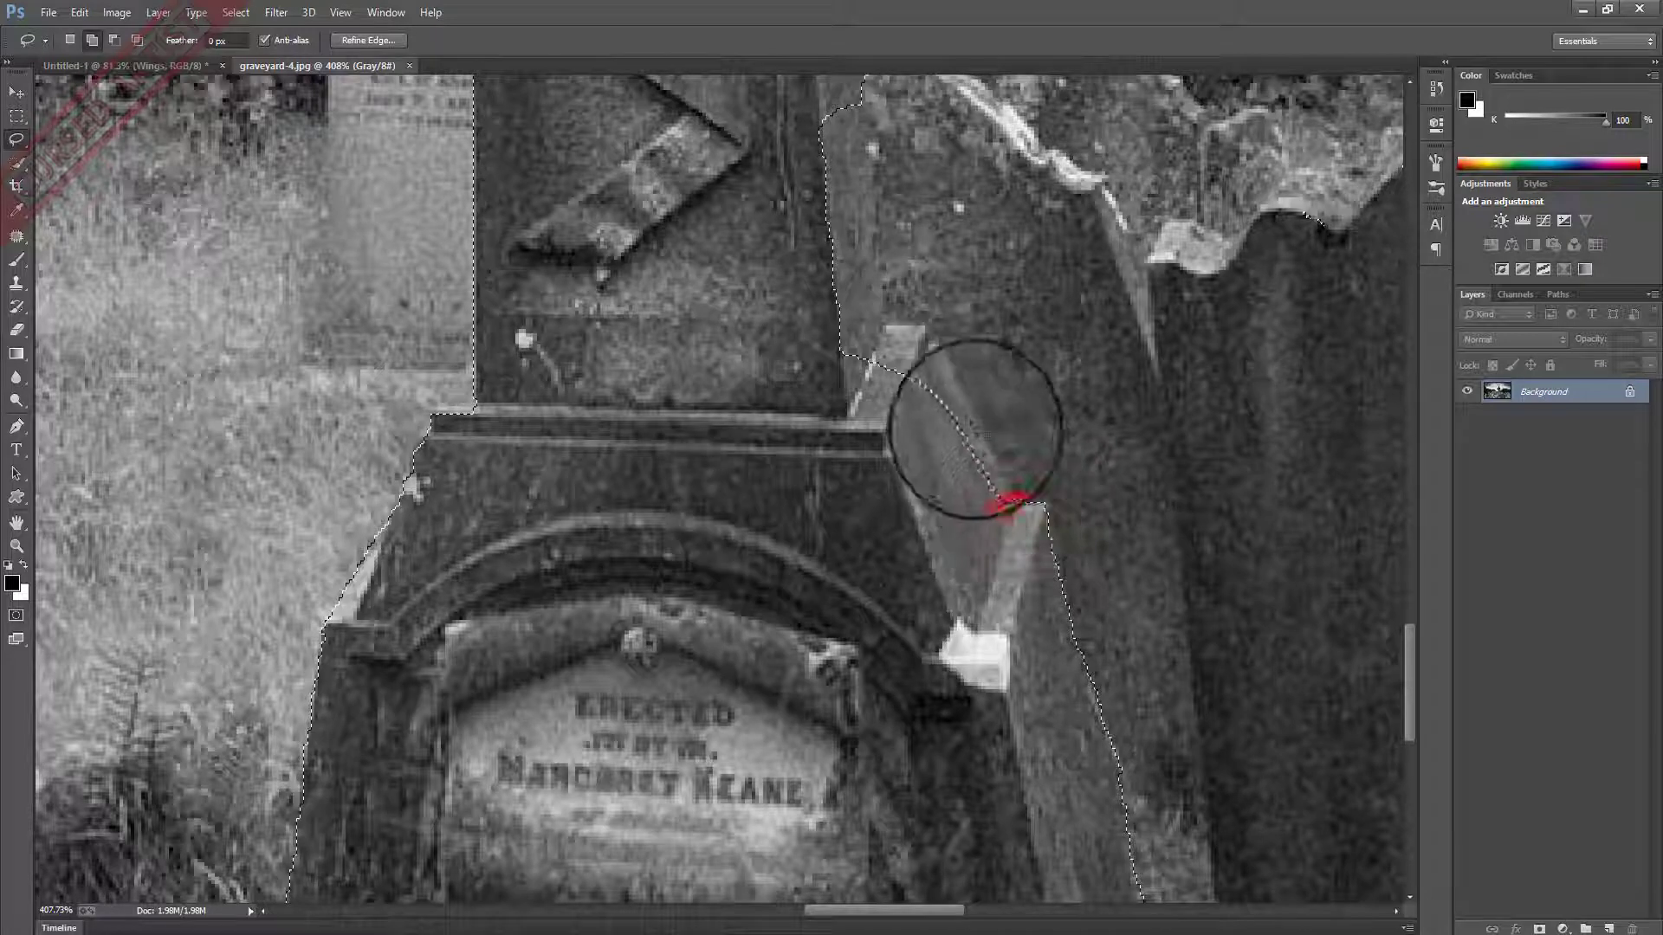
{"action": "left_click_drag", "start_coordinate": [836, 322], "coordinate": [1004, 509], "text": "shift"}
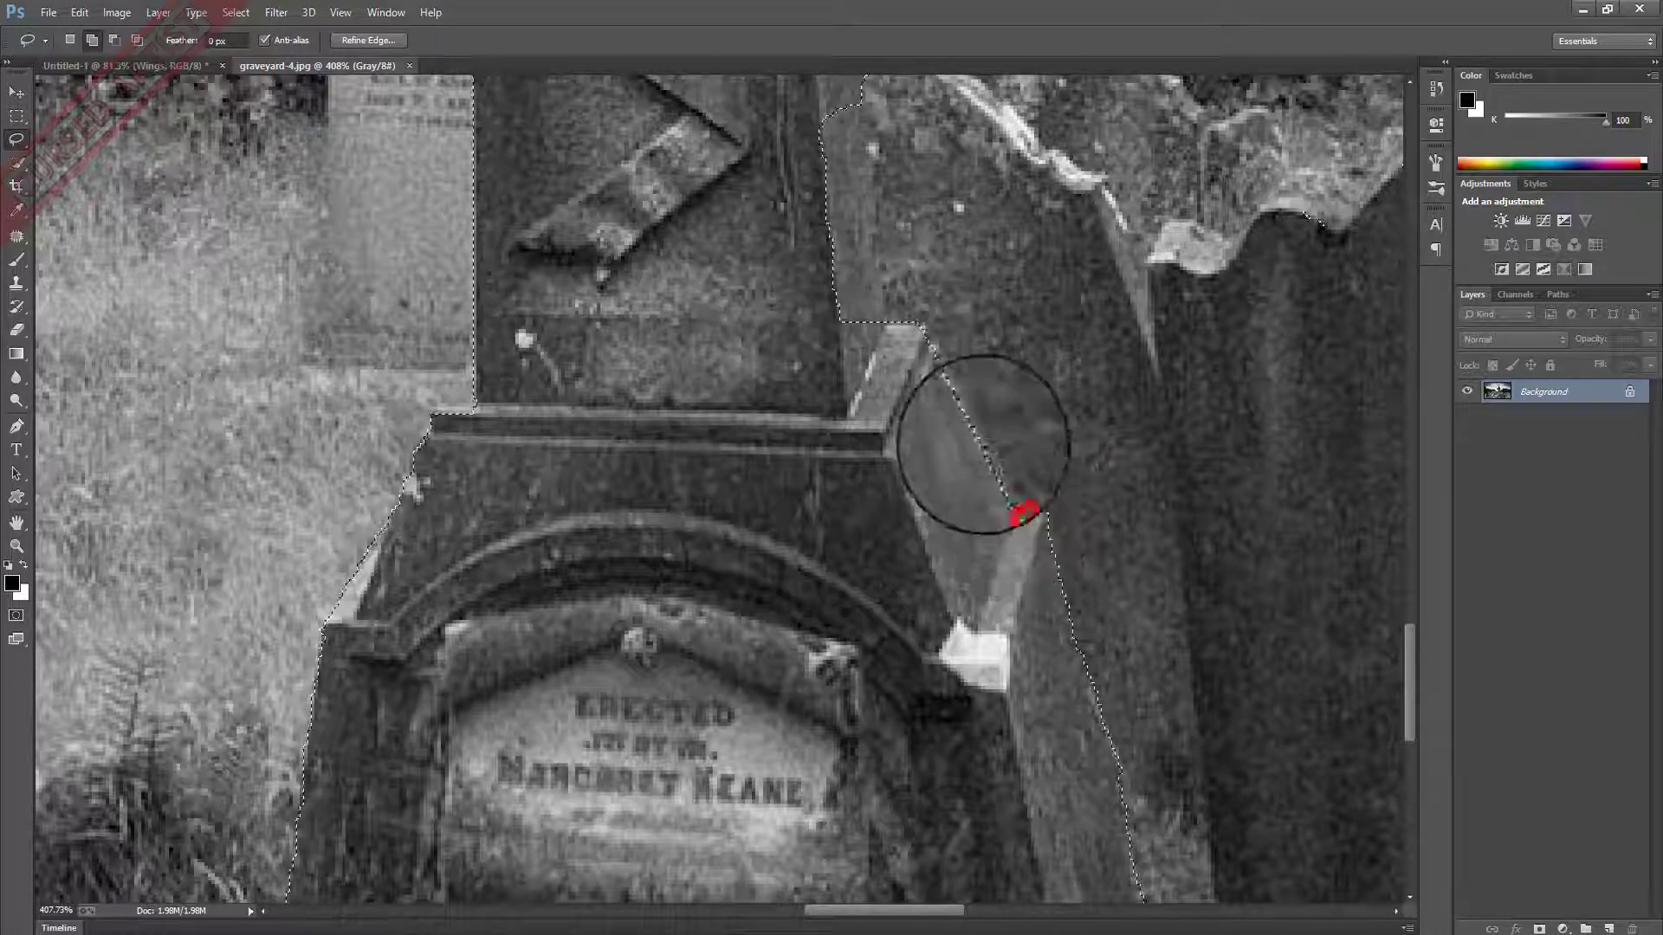
{"action": "left_click_drag", "start_coordinate": [892, 380], "coordinate": [866, 572]}
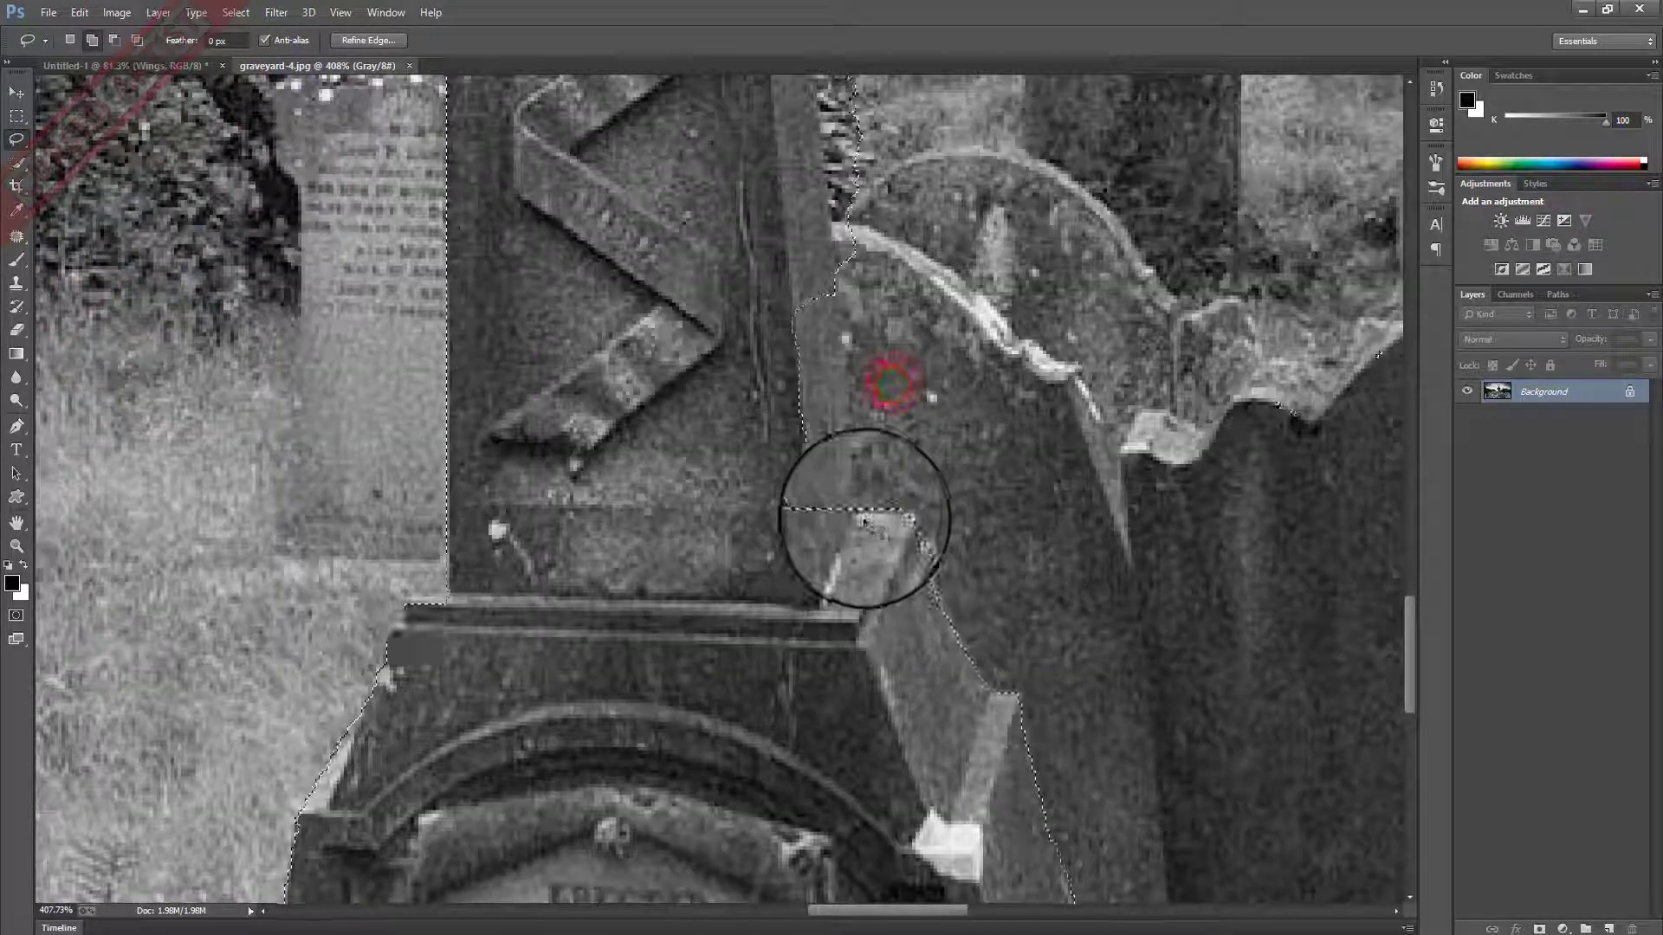
{"action": "left_click_drag", "start_coordinate": [847, 424], "coordinate": [811, 454]}
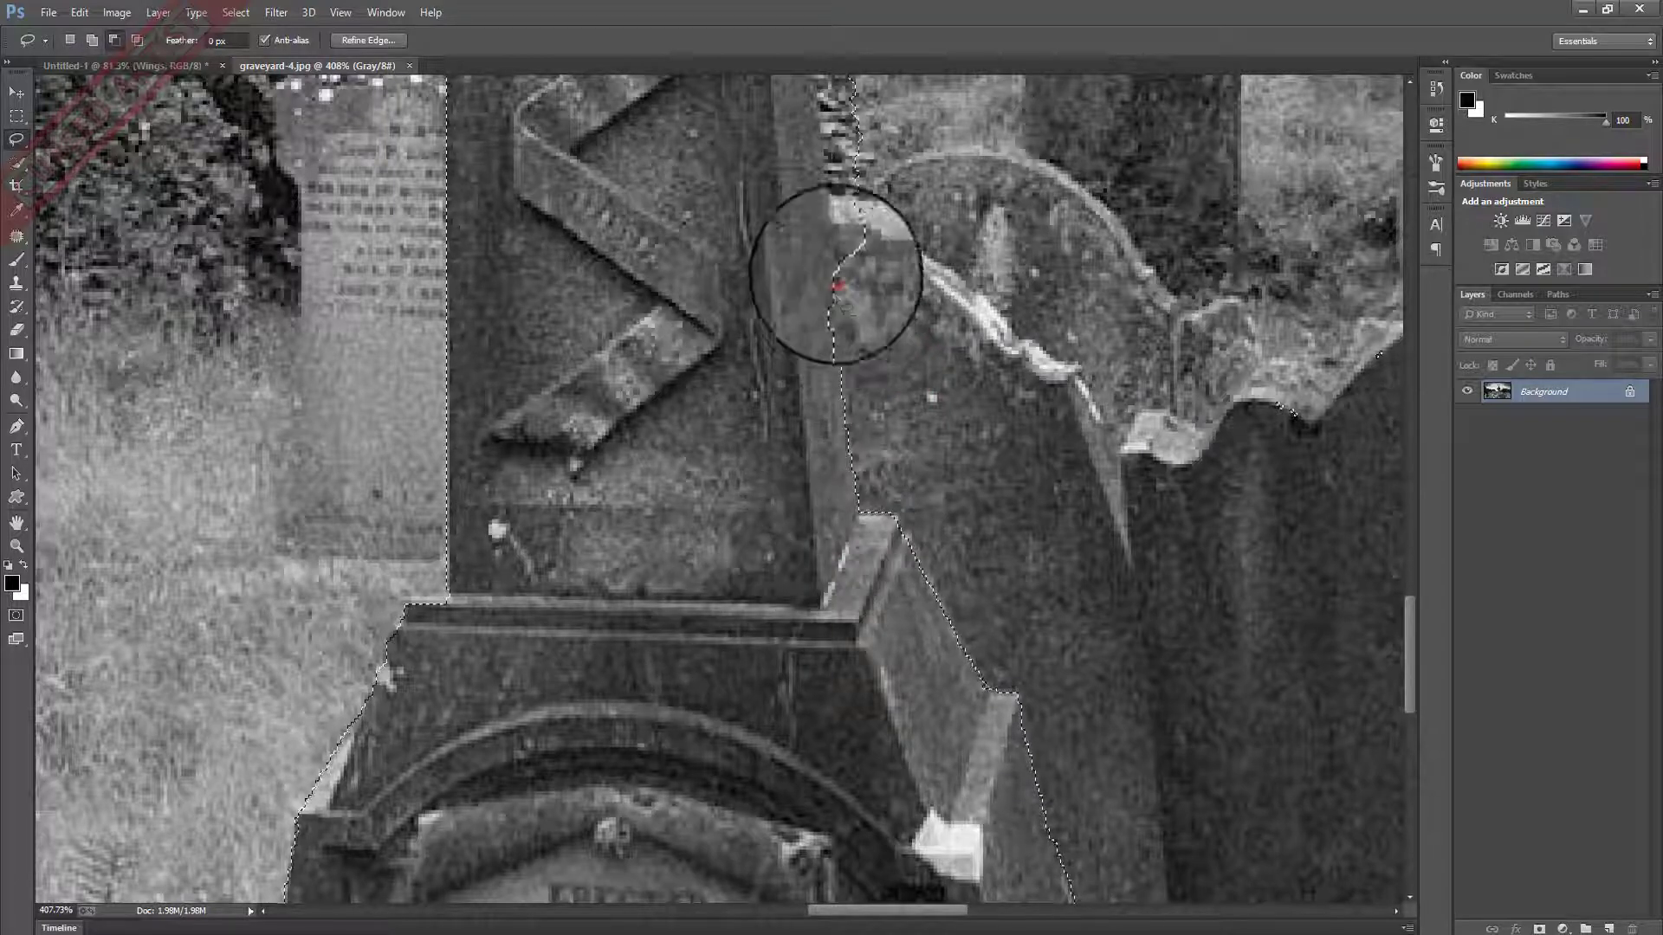
{"action": "left_click_drag", "start_coordinate": [838, 290], "coordinate": [879, 336]}
Trace both edges of the pillar into the selection.
{"action": "left_click_drag", "start_coordinate": [833, 284], "coordinate": [788, 238]}
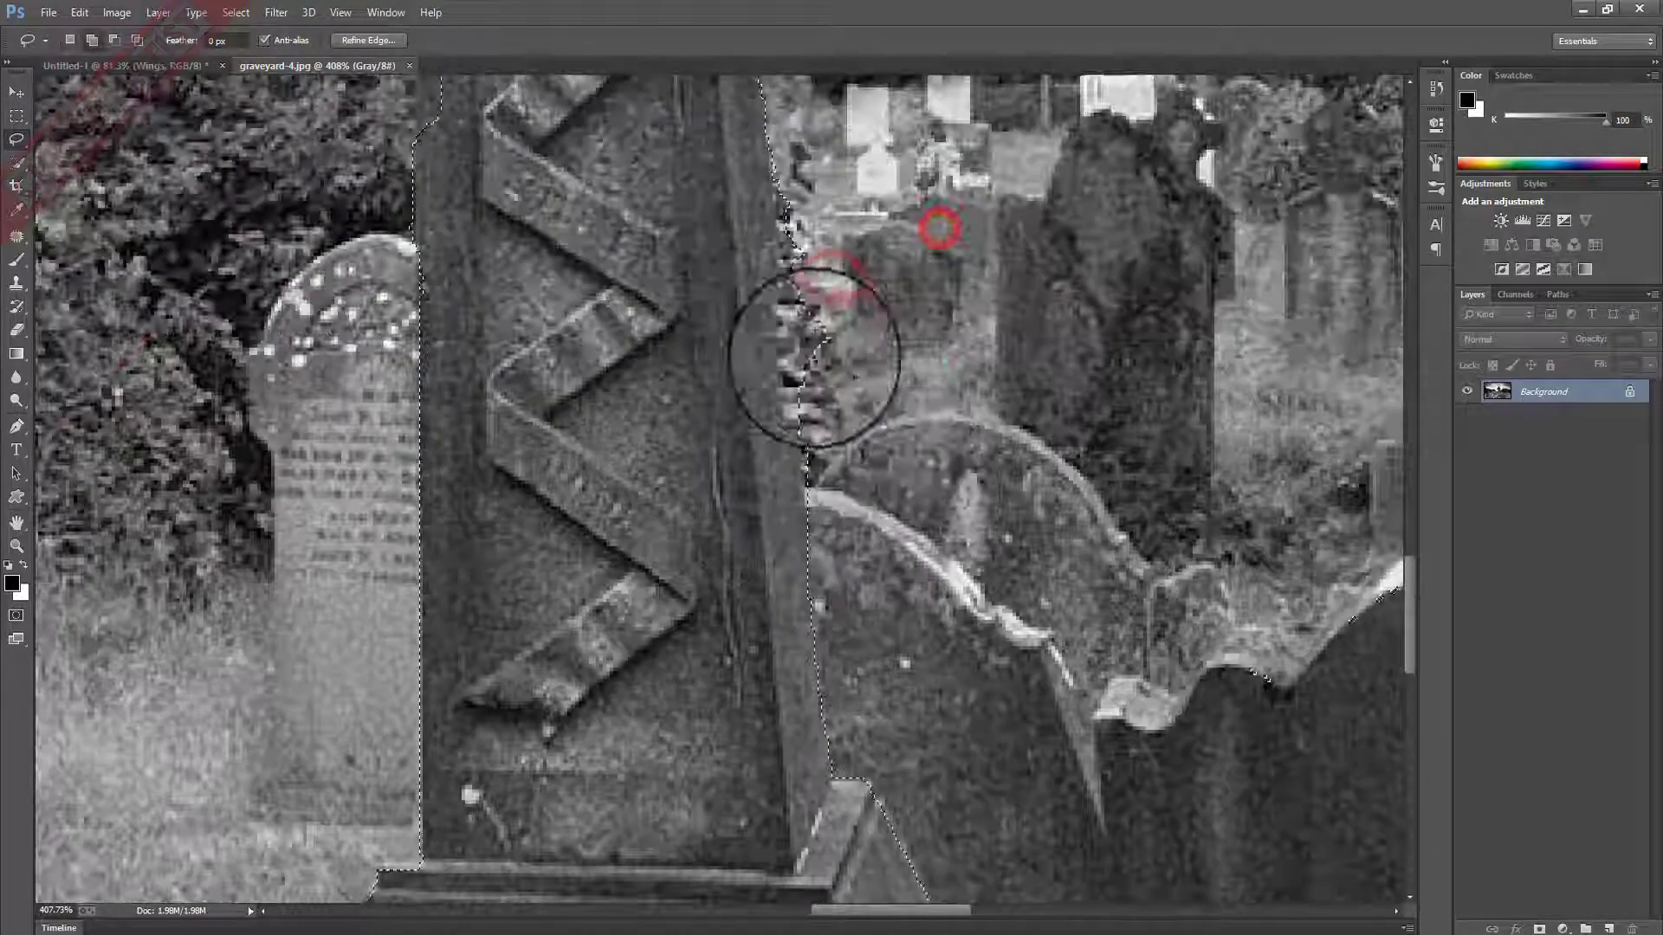
{"action": "left_click_drag", "start_coordinate": [793, 411], "coordinate": [800, 290]}
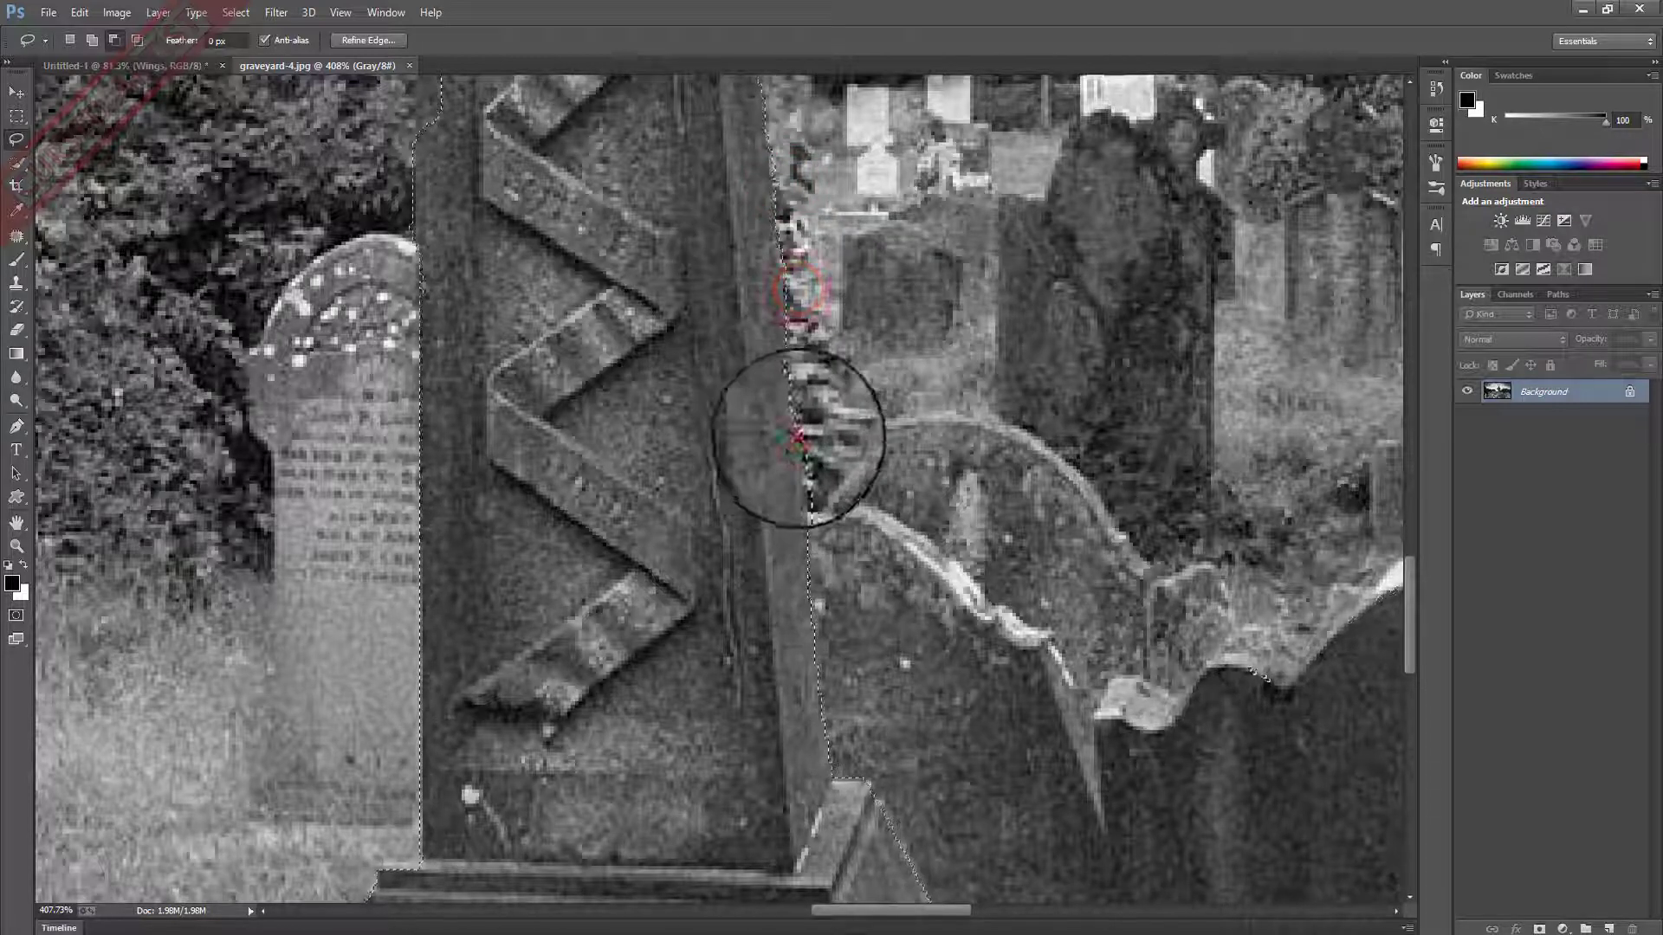
{"action": "left_click_drag", "start_coordinate": [798, 463], "coordinate": [790, 368]}
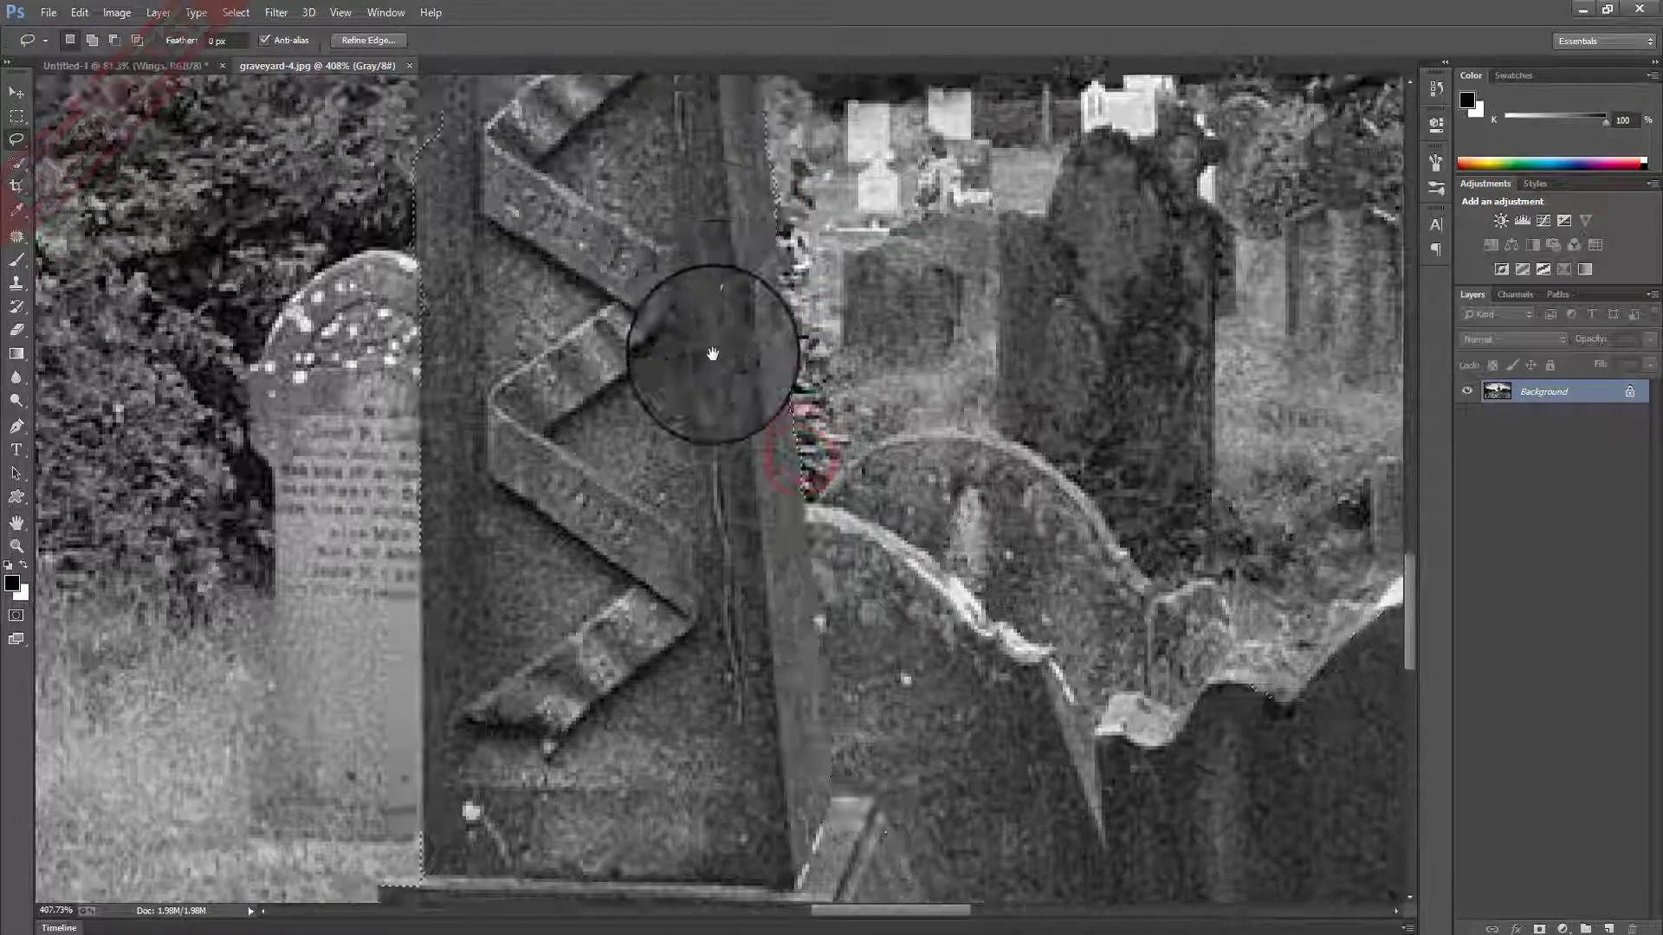
{"action": "left_click_drag", "start_coordinate": [781, 269], "coordinate": [739, 274]}
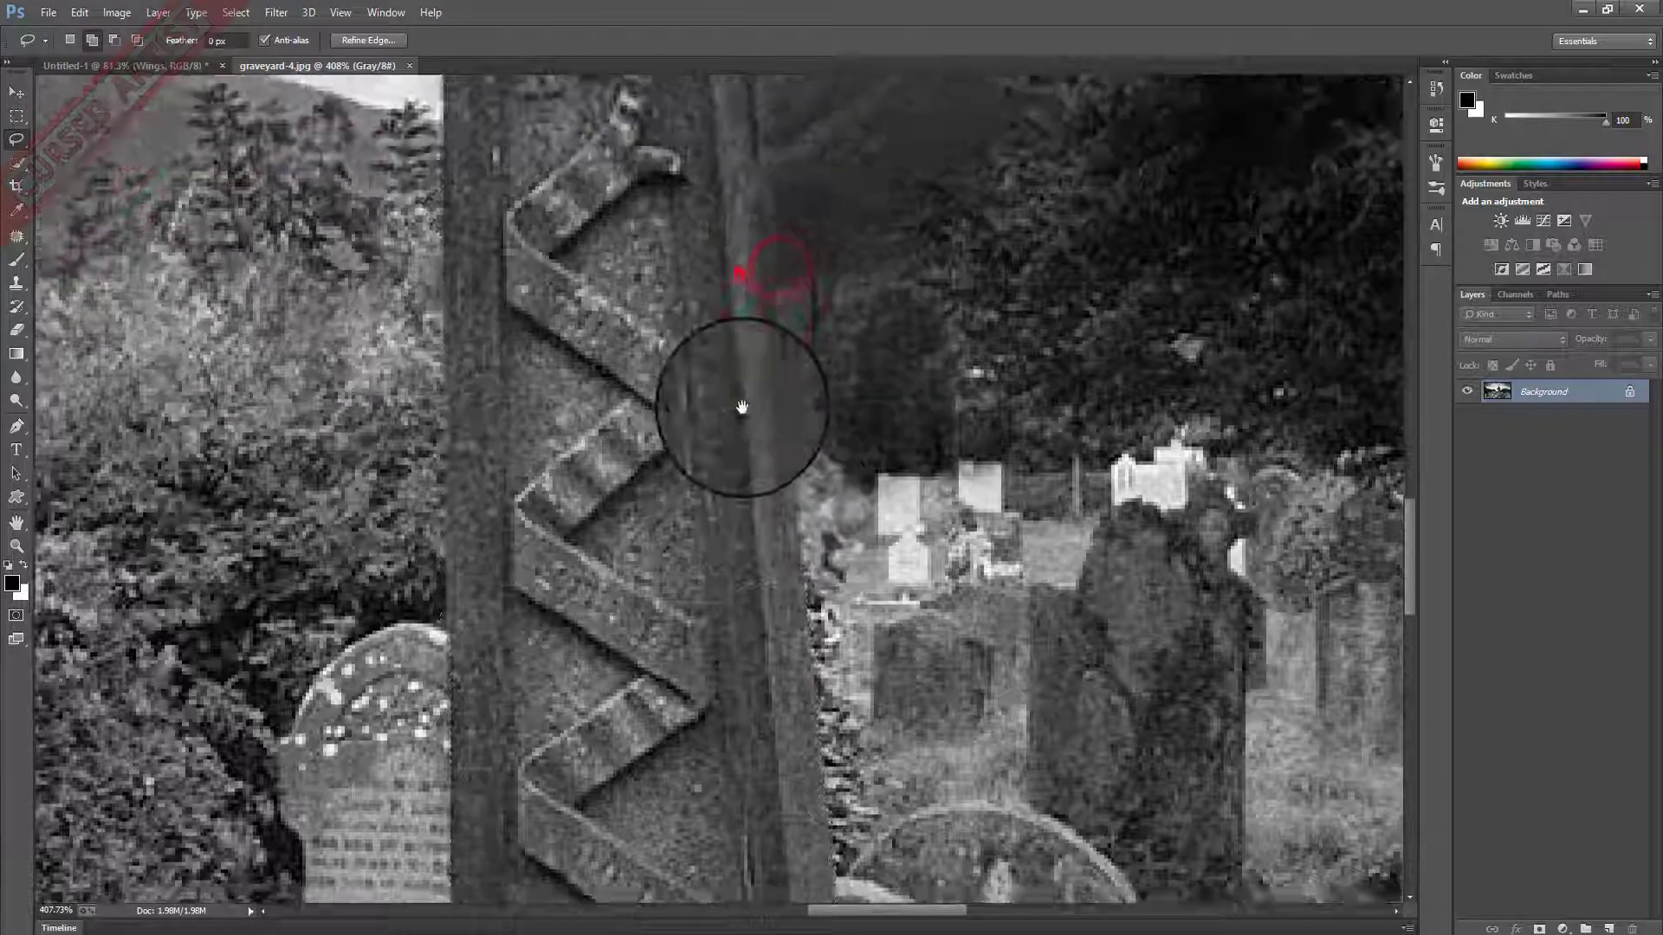
{"action": "left_click_drag", "start_coordinate": [753, 125], "coordinate": [752, 201]}
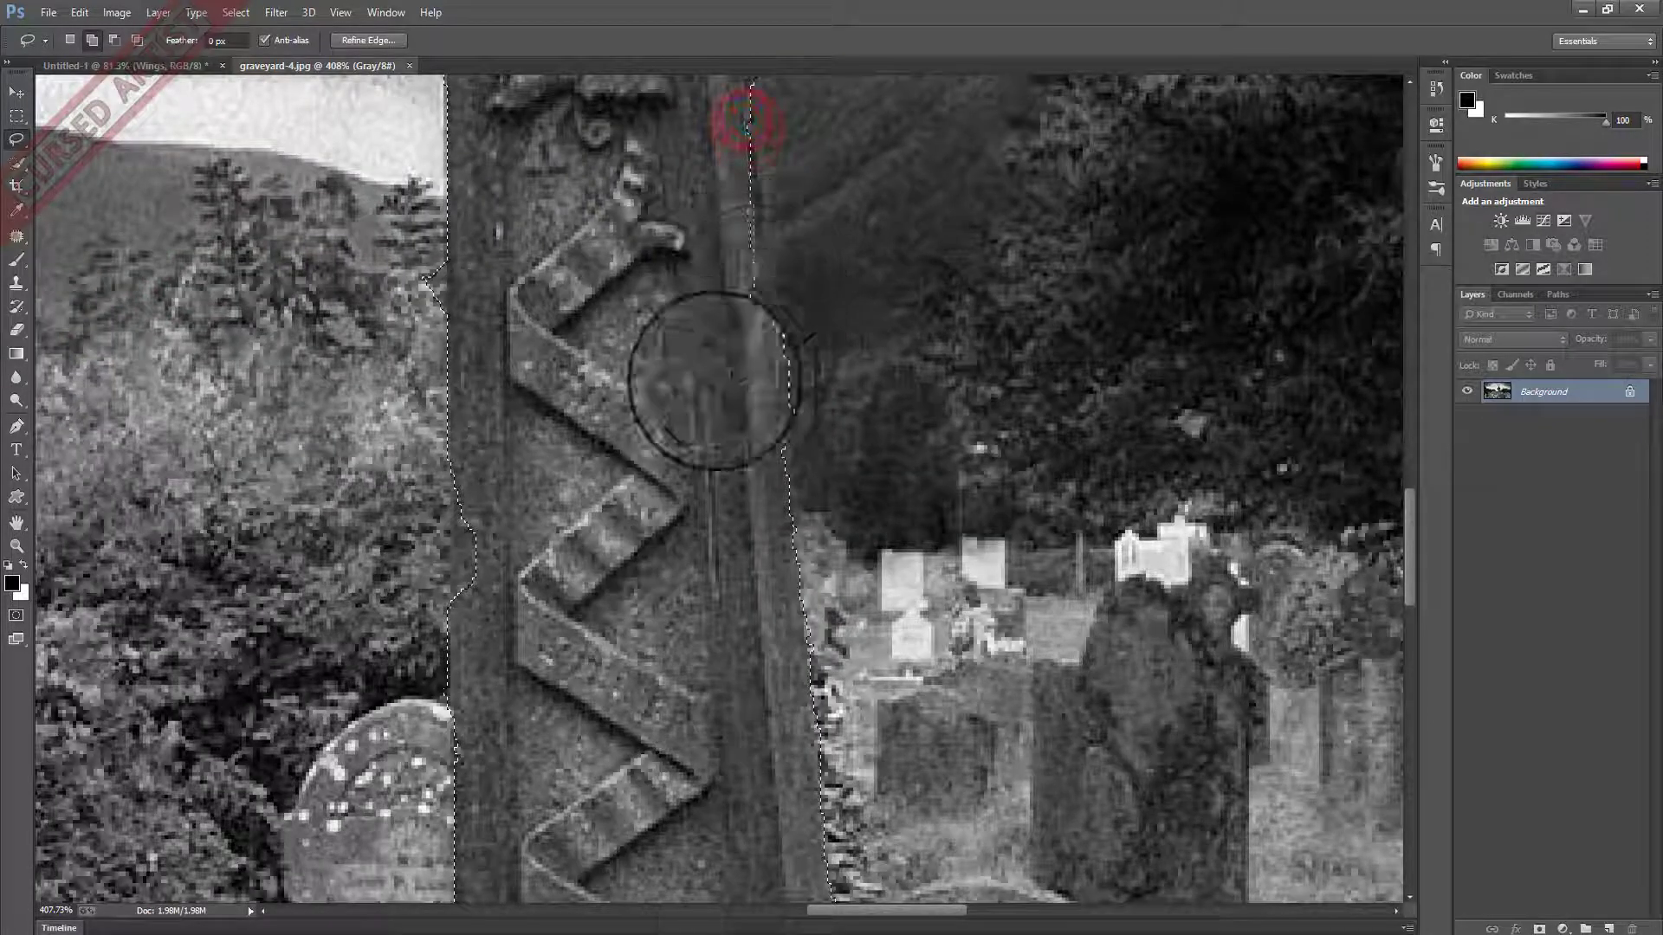
{"action": "mouse_move", "coordinate": [775, 347]}
{"action": "left_mouse_down"}
{"action": "mouse_move", "coordinate": [443, 500]}
{"action": "mouse_move", "coordinate": [451, 702]}
{"action": "left_mouse_up"}
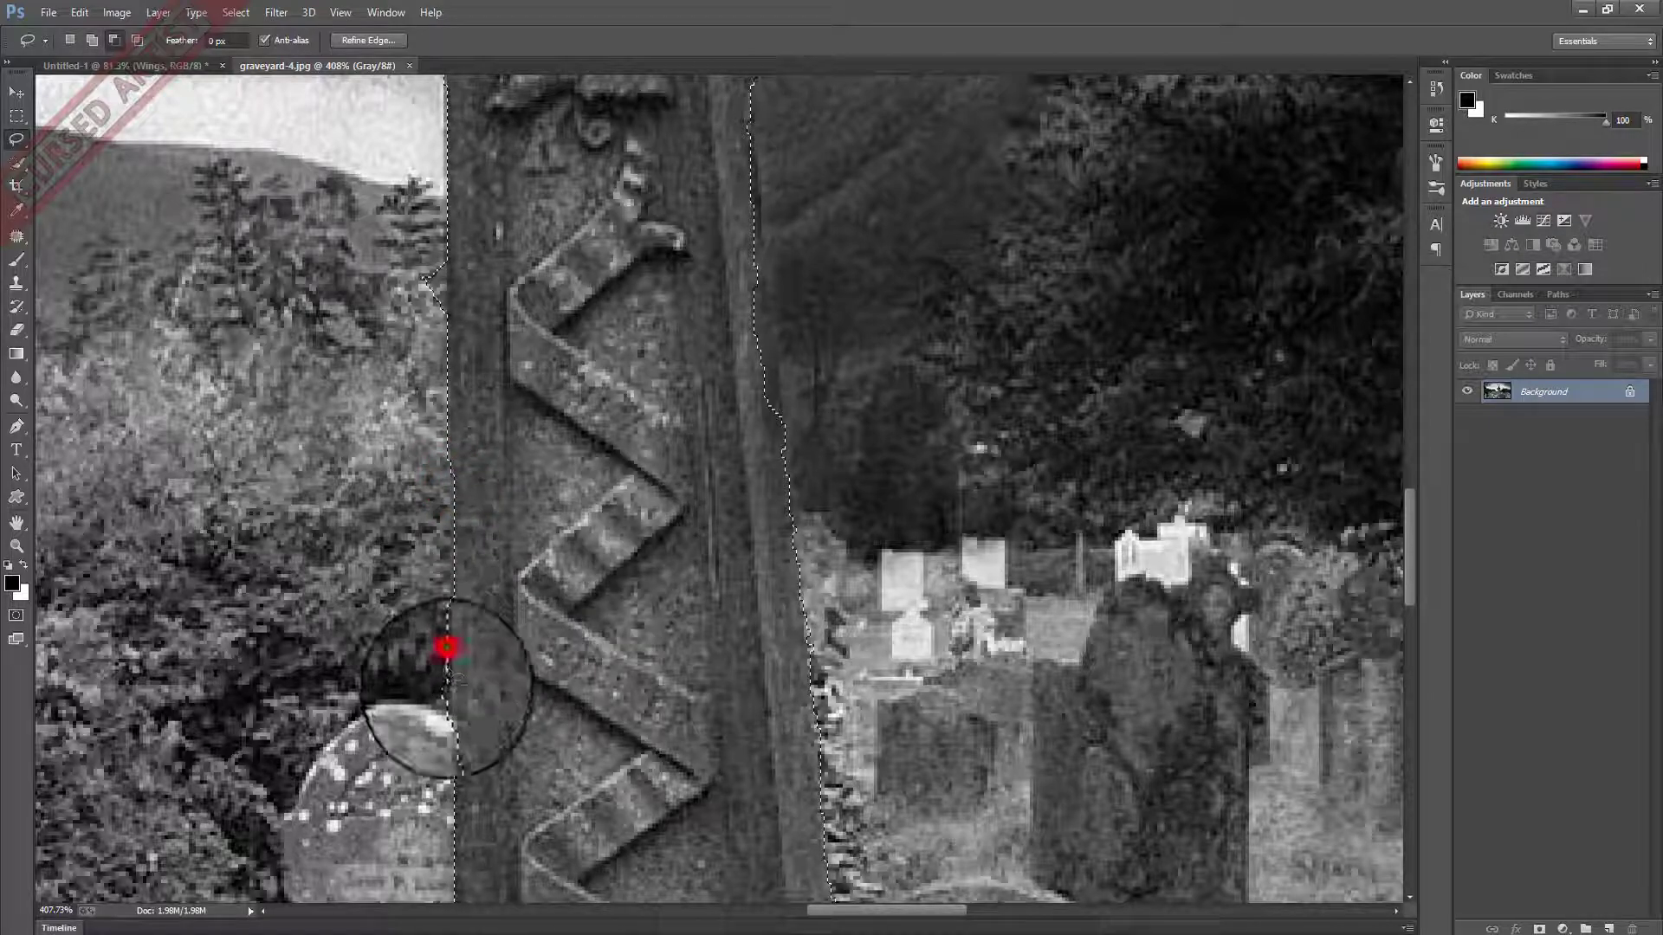
Close the outline along the shaft and trim background off its left and upper-right edges.
{"action": "scroll", "coordinate": [692, 607], "scroll_direction": "up", "scroll_amount": 2}
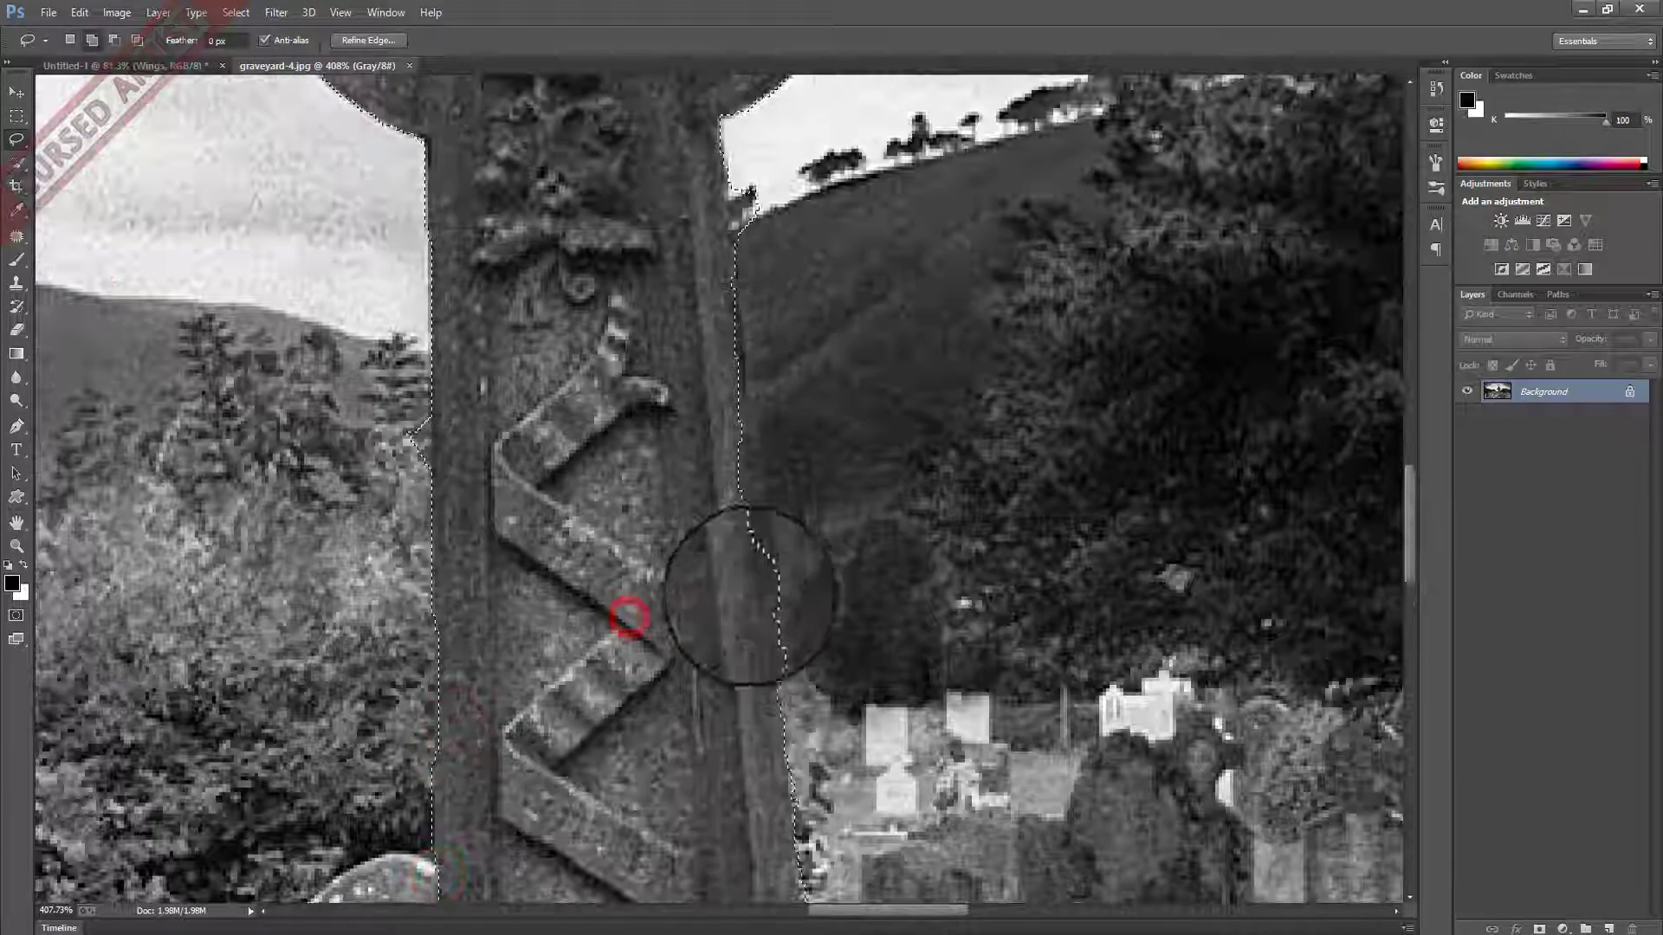
{"action": "scroll", "coordinate": [615, 788], "scroll_direction": "up", "scroll_amount": 4}
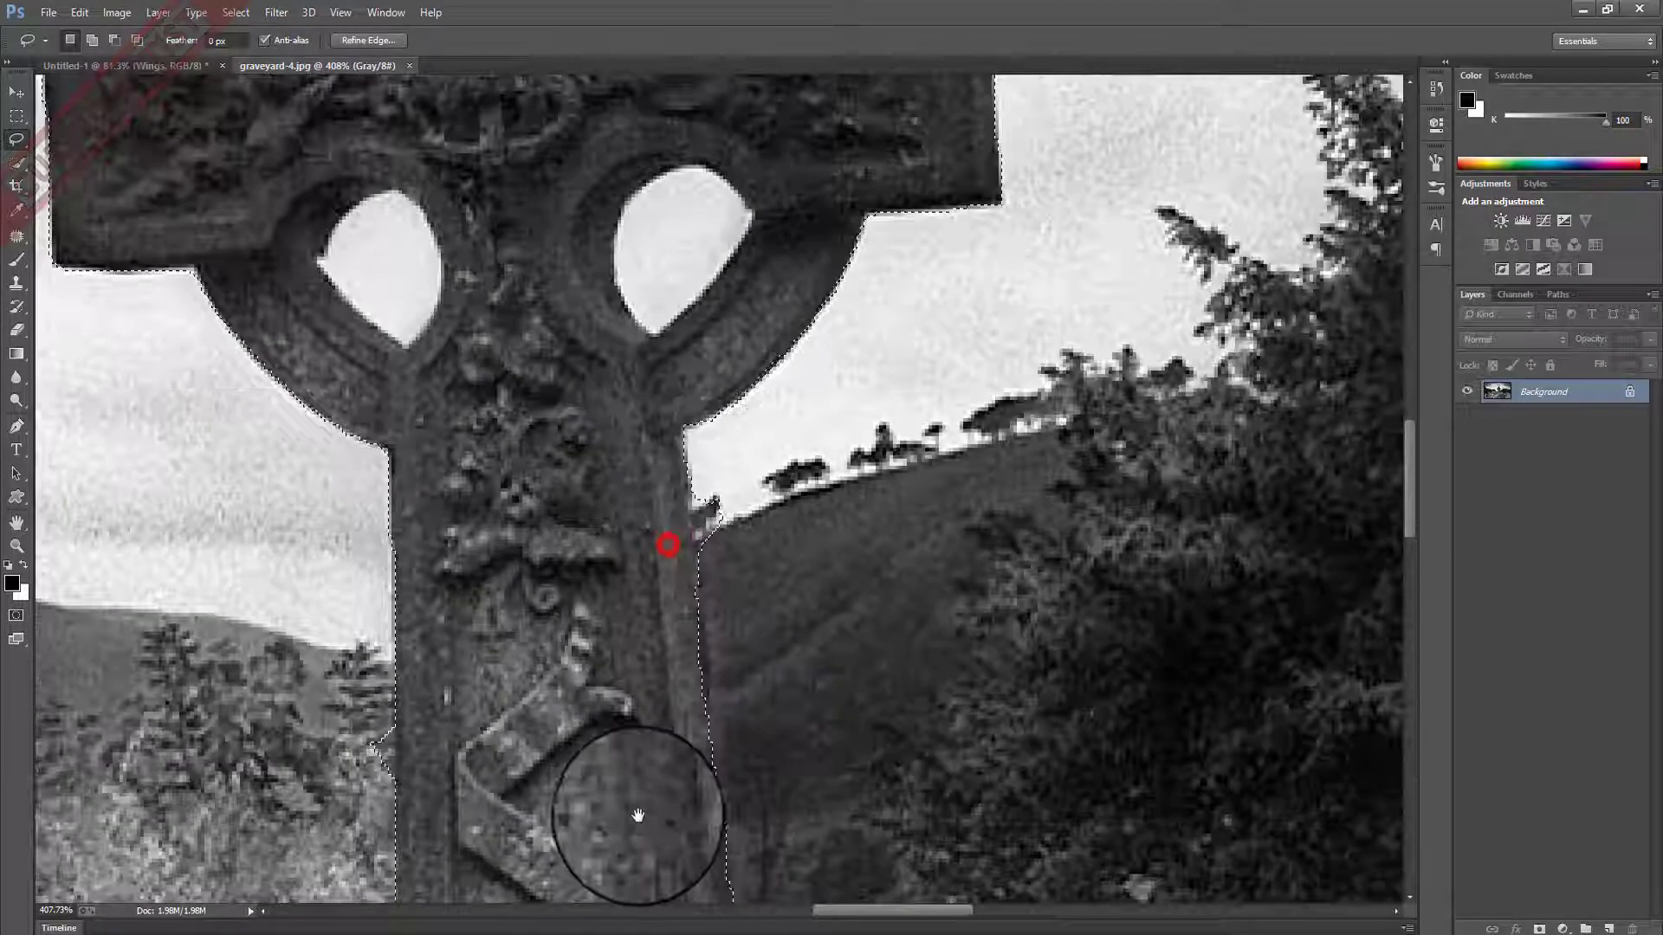
{"action": "left_click", "coordinate": [693, 567]}
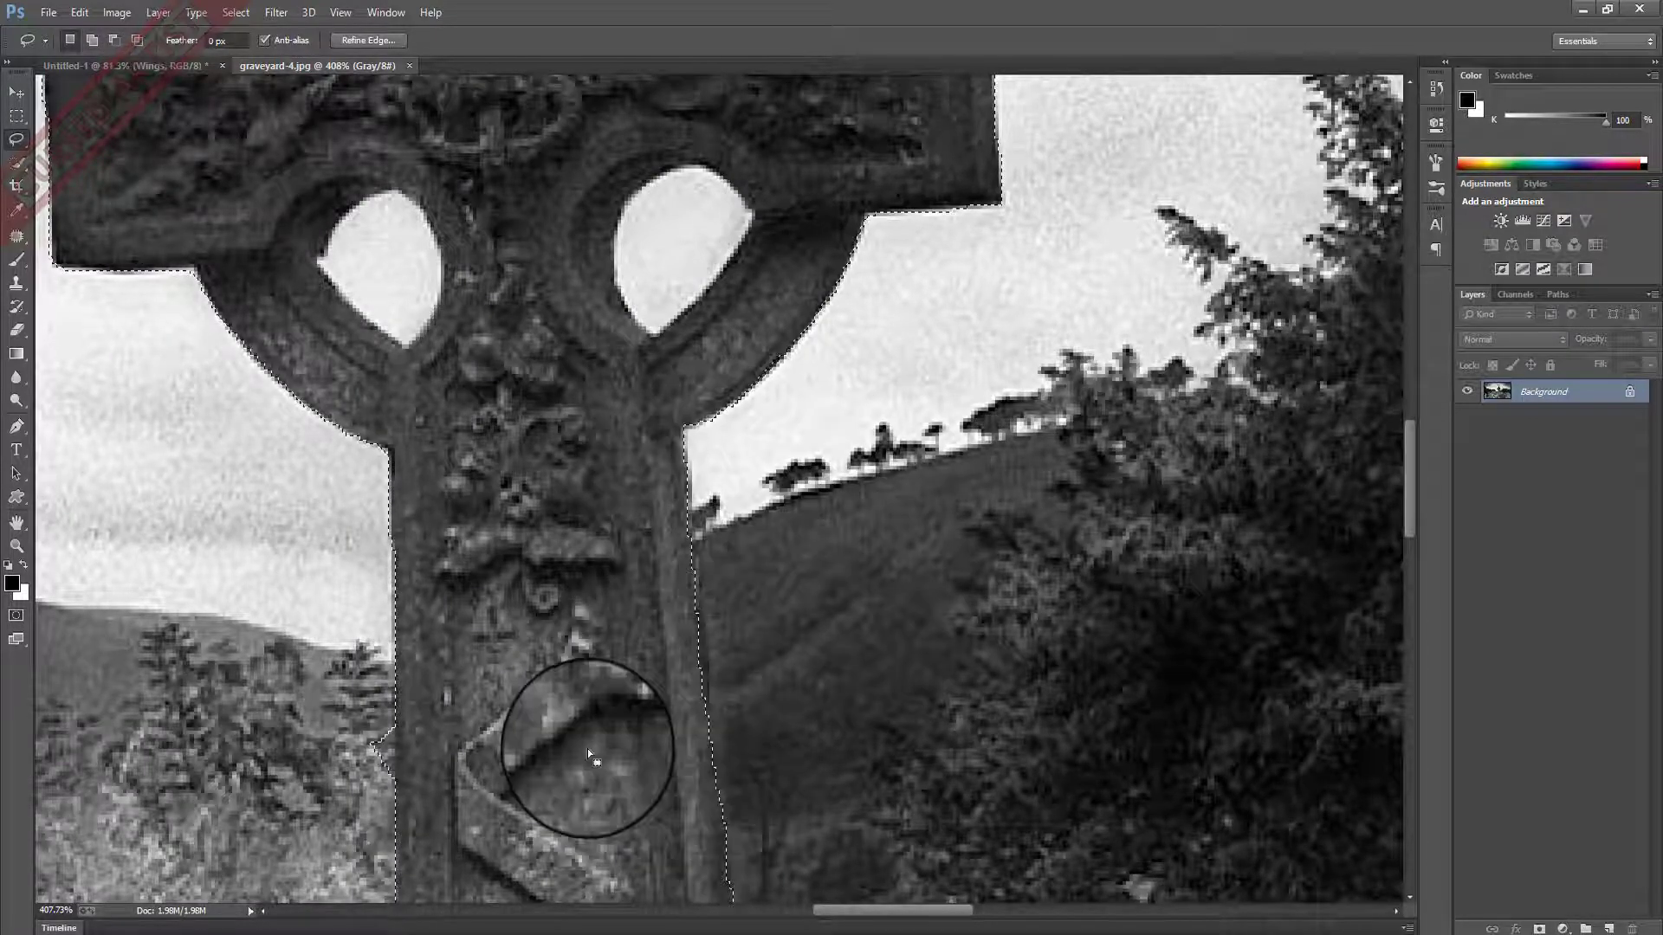
{"action": "left_click_drag", "start_coordinate": [389, 705], "coordinate": [398, 749]}
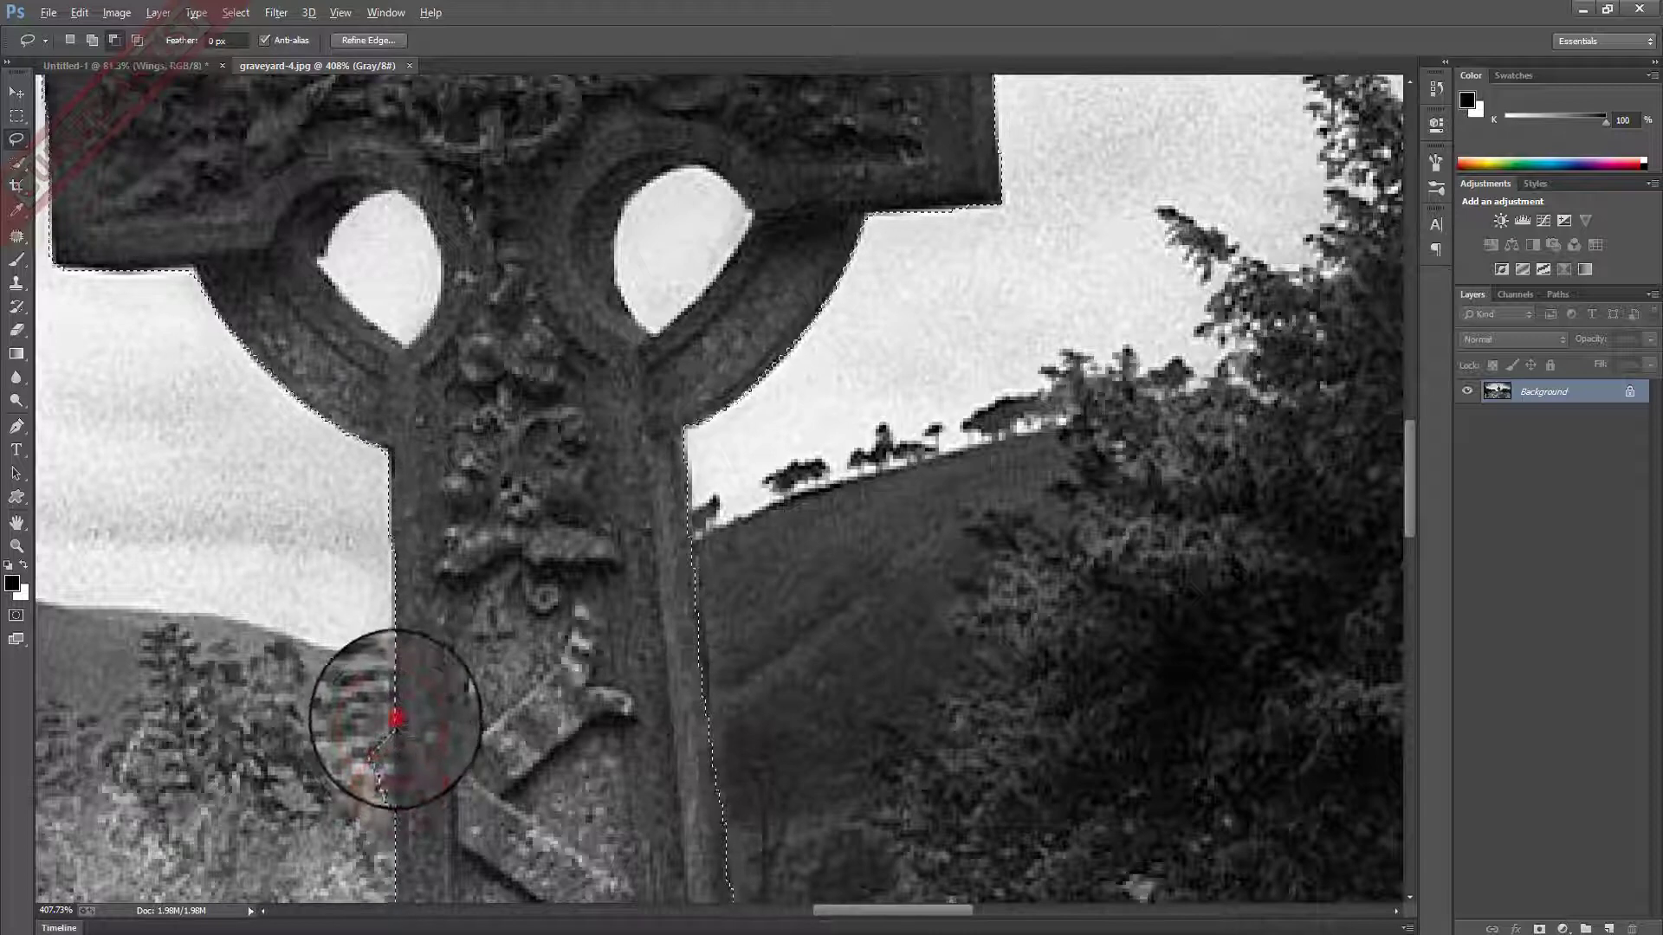
{"action": "mouse_move", "coordinate": [579, 511]}
{"action": "left_mouse_down"}
{"action": "mouse_move", "coordinate": [510, 606]}
{"action": "mouse_move", "coordinate": [450, 459]}
{"action": "left_mouse_up"}
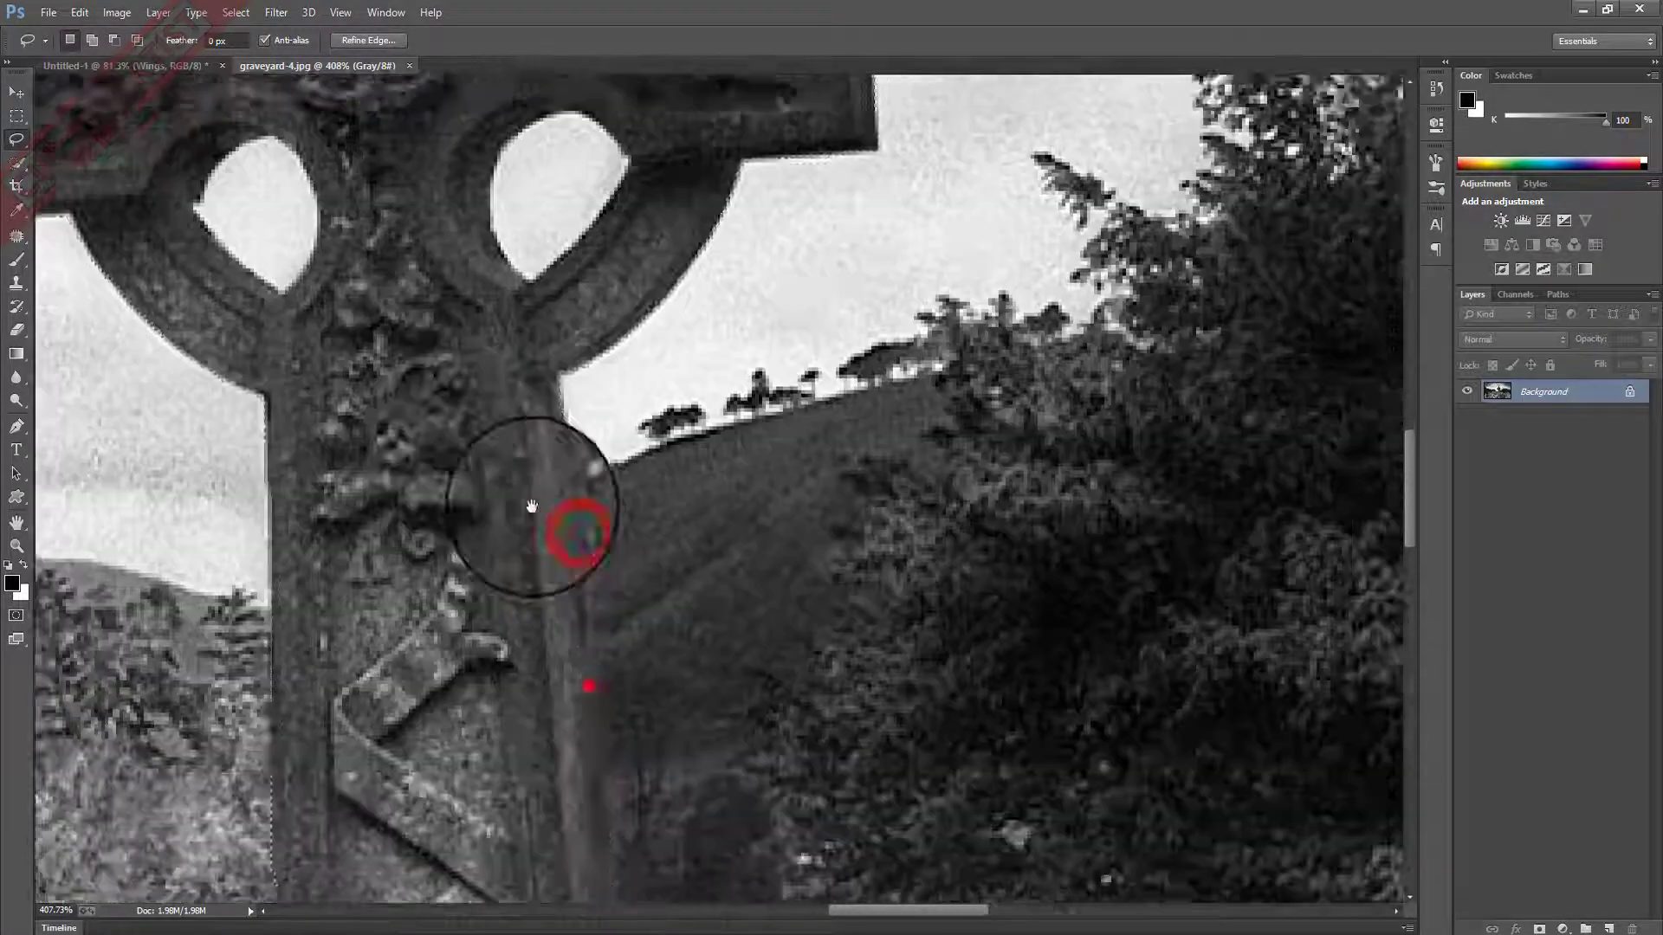
{"action": "left_click", "coordinate": [564, 402], "text": "shift"}
{"action": "left_click_drag", "start_coordinate": [570, 419], "coordinate": [544, 464]}
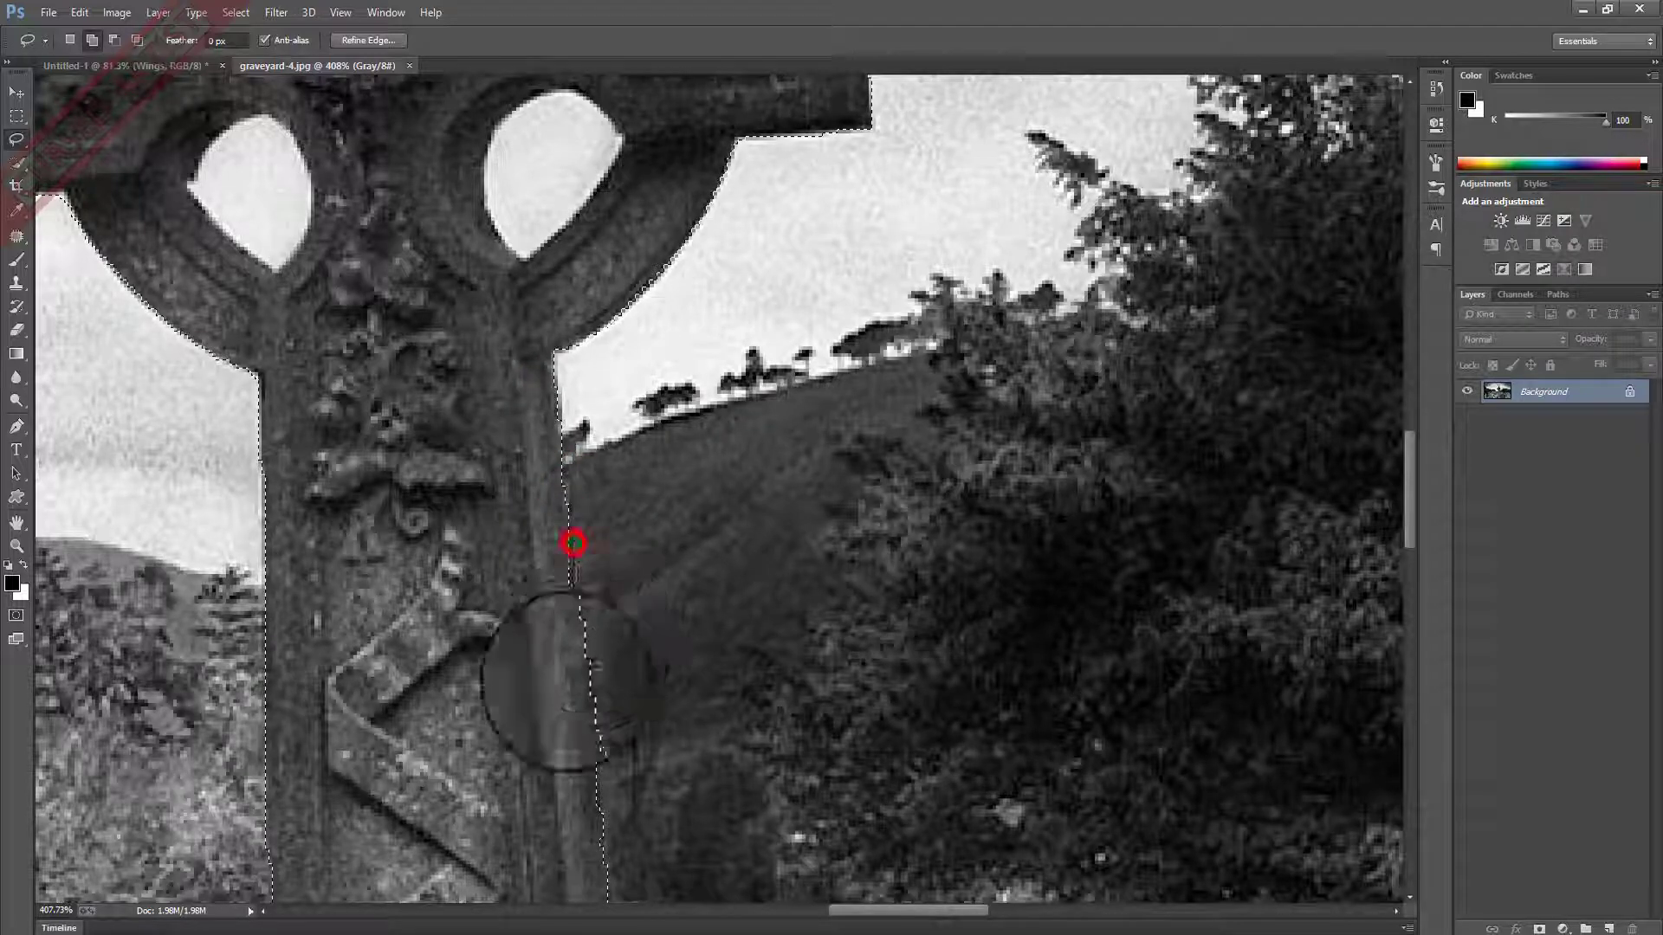
Trace the openings in the cross ring out of the selection.
{"action": "scroll", "coordinate": [556, 539], "scroll_direction": "down", "scroll_amount": 5}
{"action": "scroll", "coordinate": [530, 334], "scroll_direction": "up", "scroll_amount": 8}
{"action": "scroll", "coordinate": [576, 538], "scroll_direction": "up", "scroll_amount": 1}
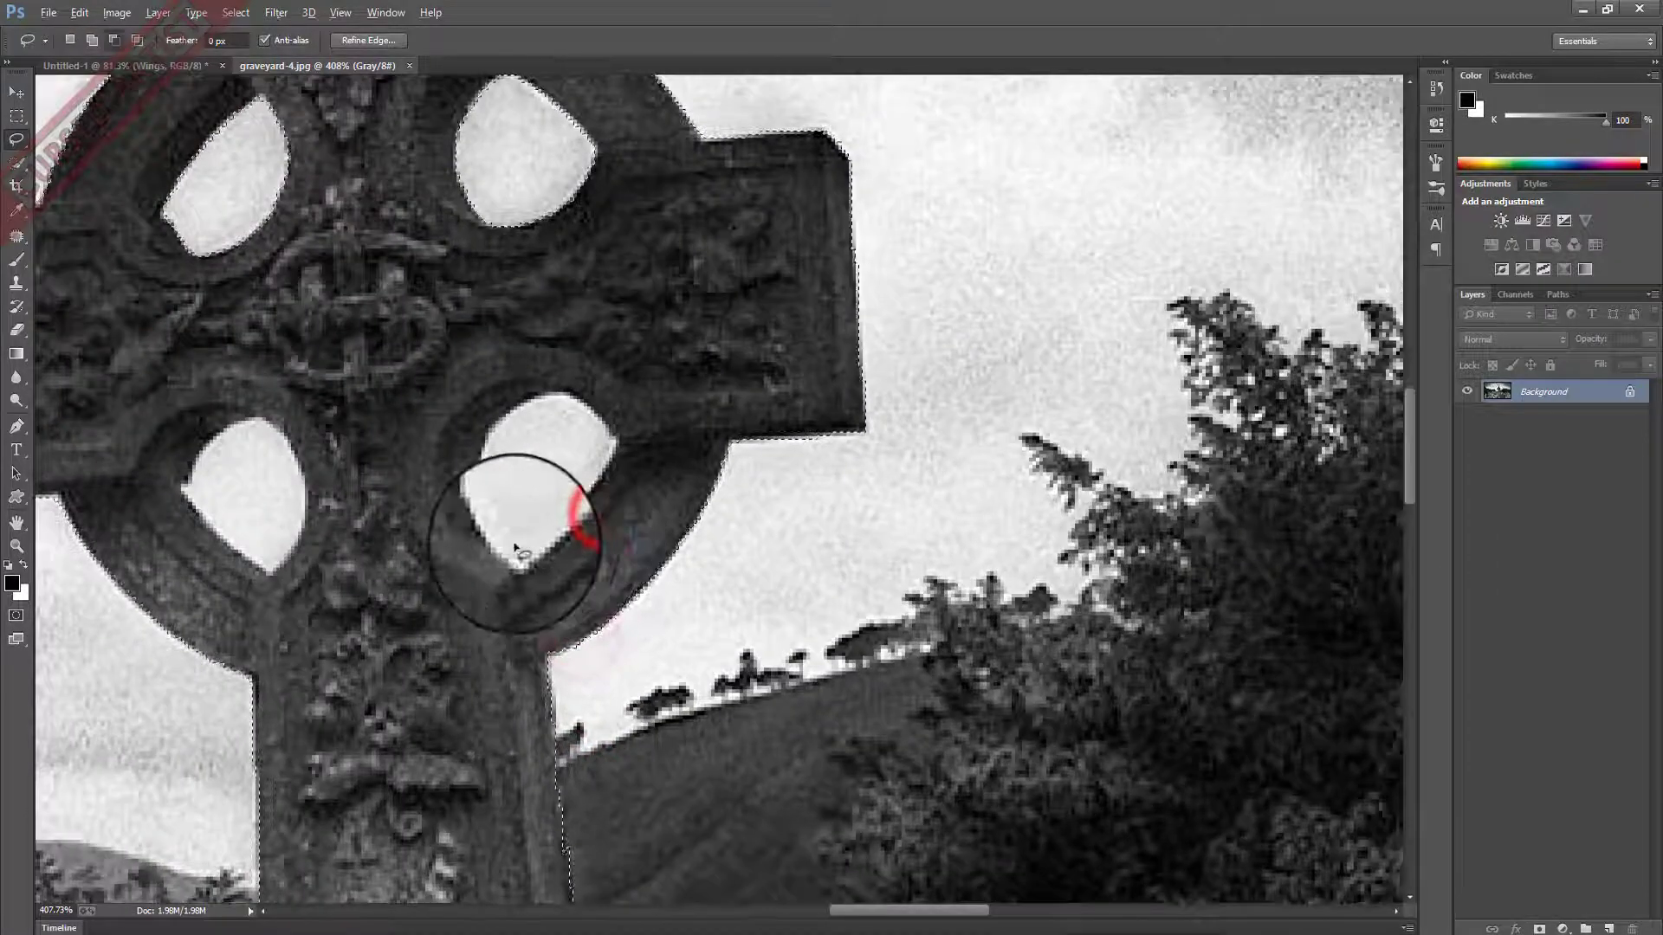
{"action": "left_click", "coordinate": [513, 558]}
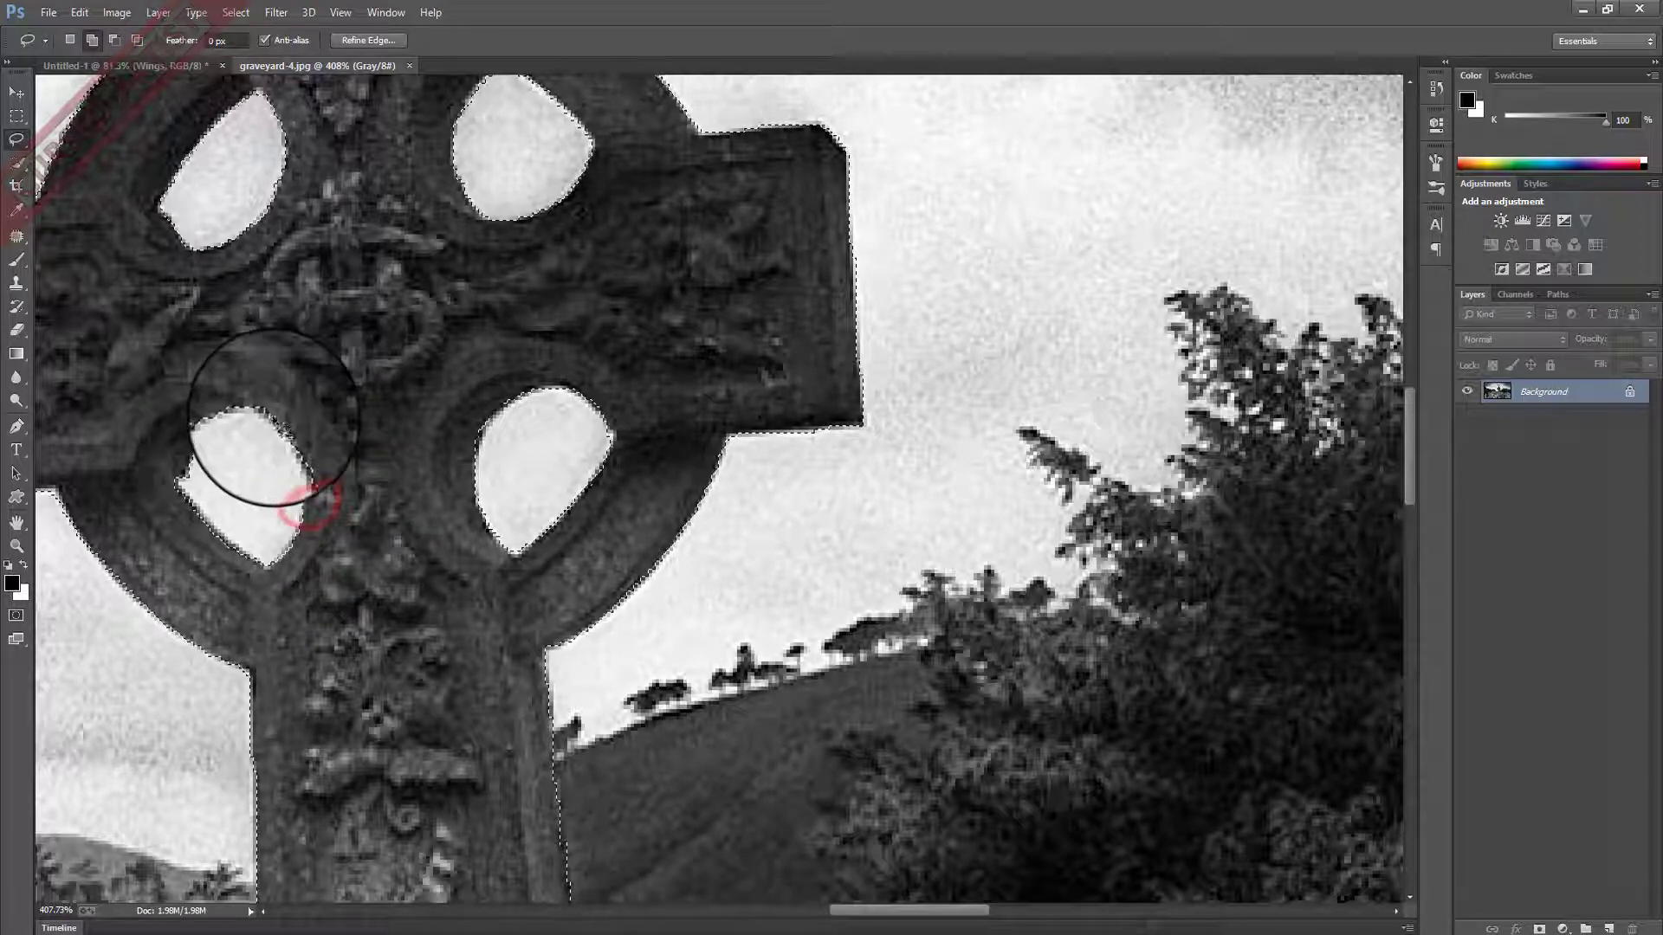
{"action": "left_click_drag", "start_coordinate": [222, 420], "coordinate": [241, 571]}
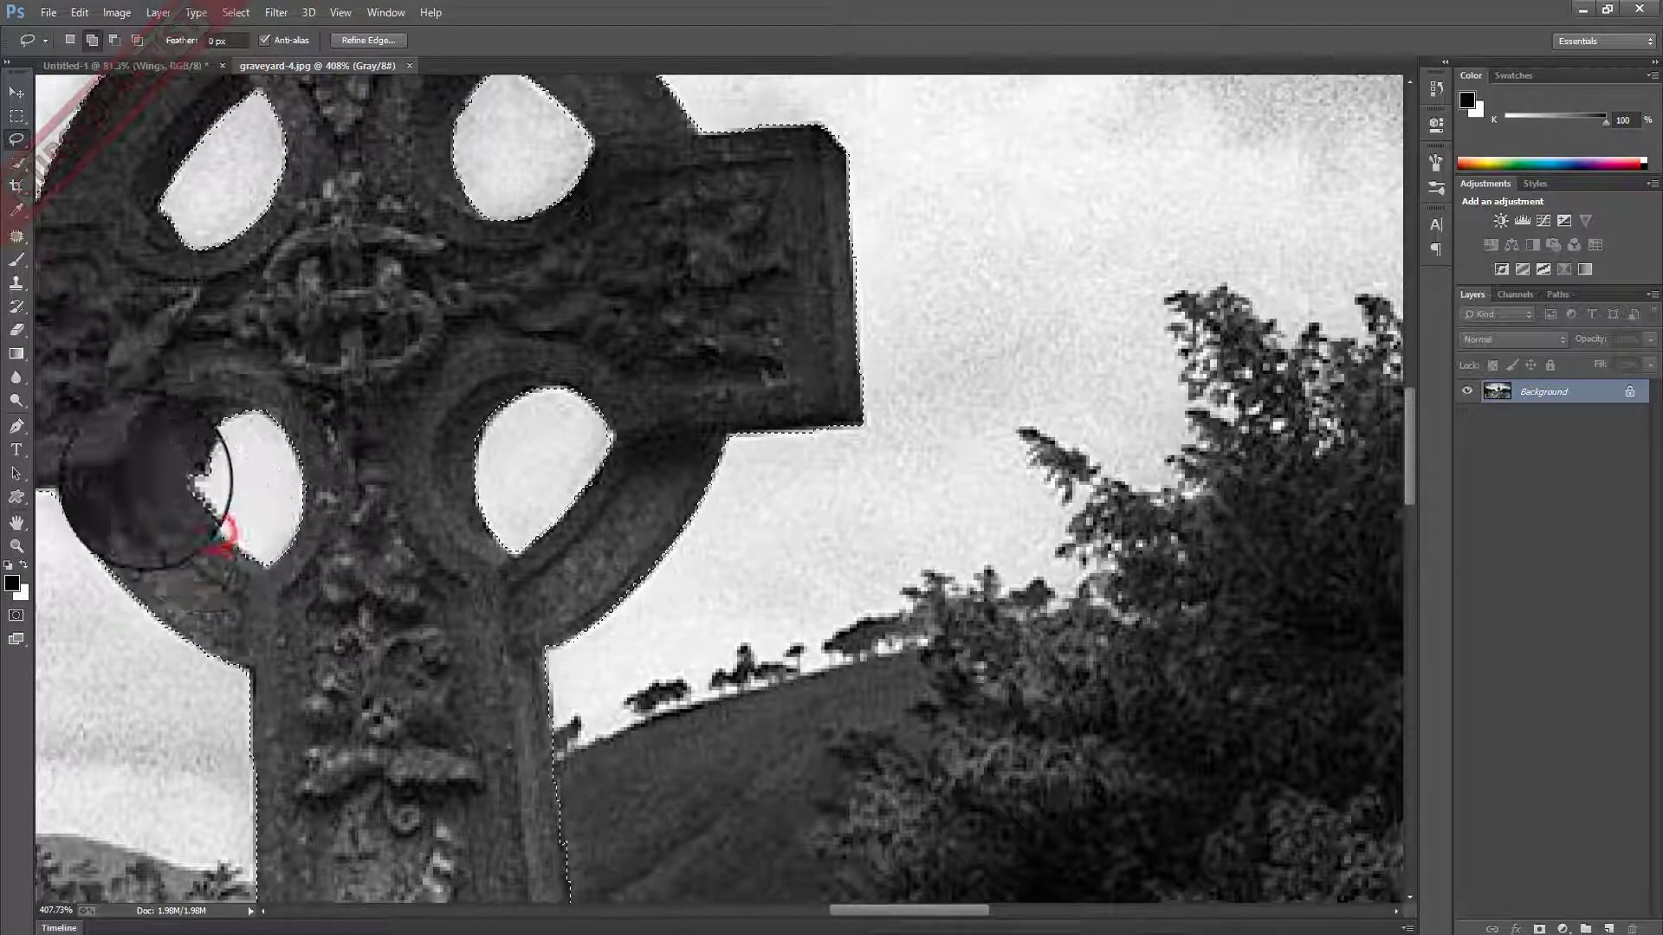
Extend the selection along the top of the cross cap, then zoom back out.
{"action": "left_click_drag", "start_coordinate": [381, 346], "coordinate": [612, 589]}
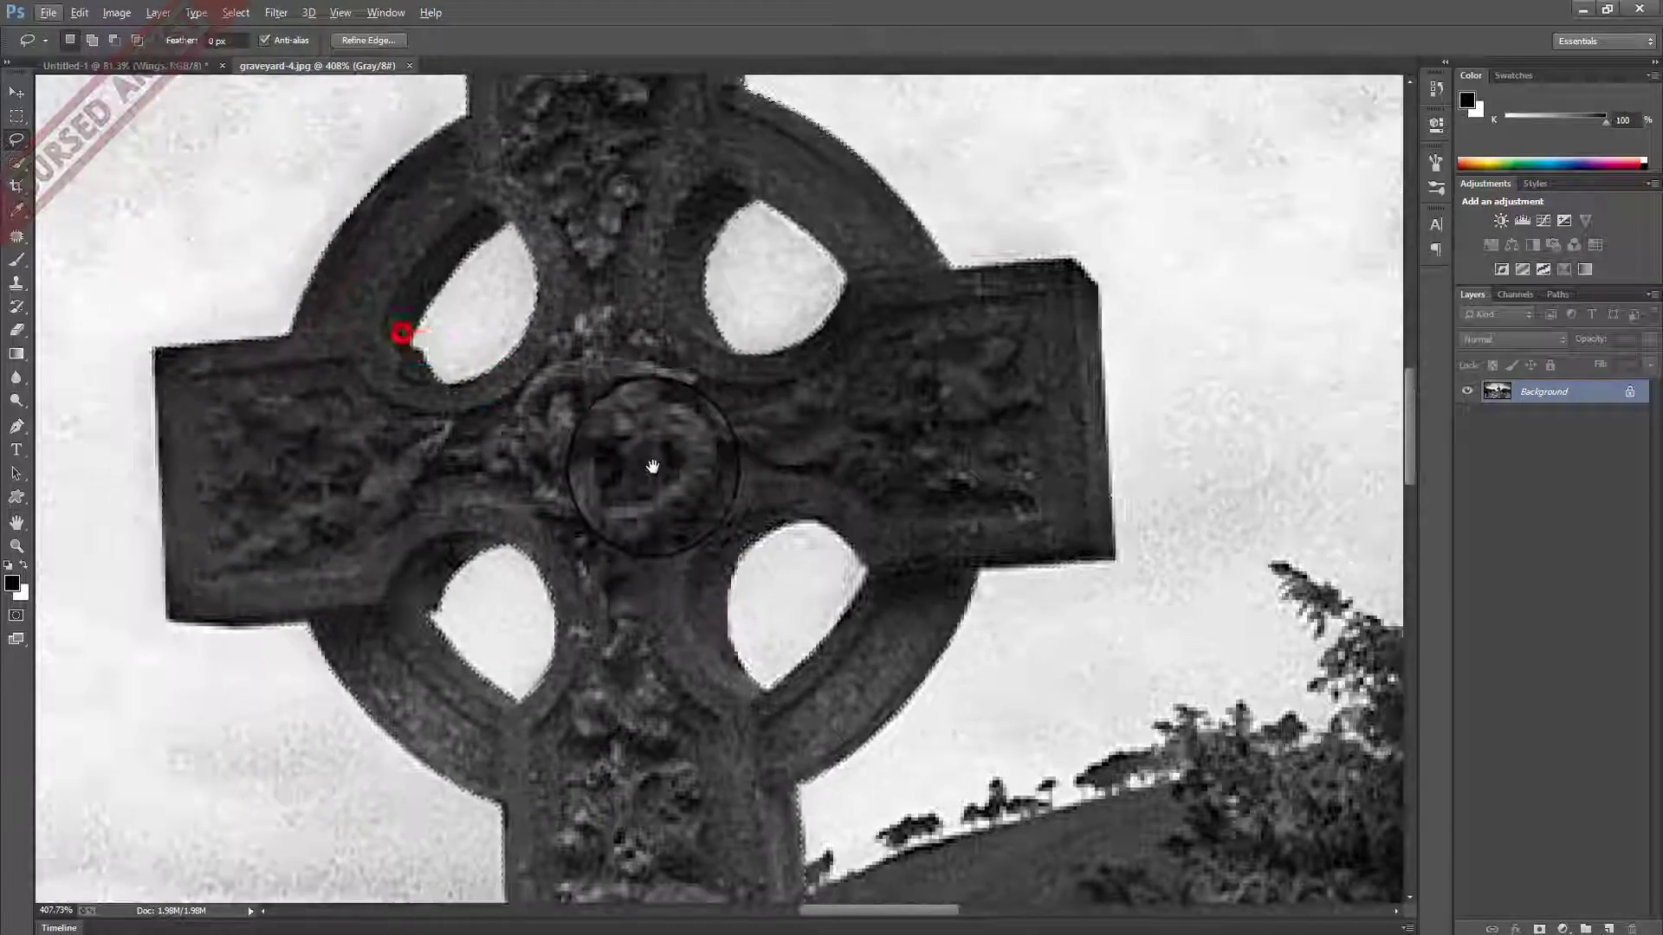
{"action": "scroll", "coordinate": [612, 589], "scroll_direction": "up", "scroll_amount": 5}
{"action": "scroll", "coordinate": [639, 445], "scroll_direction": "up", "scroll_amount": 5}
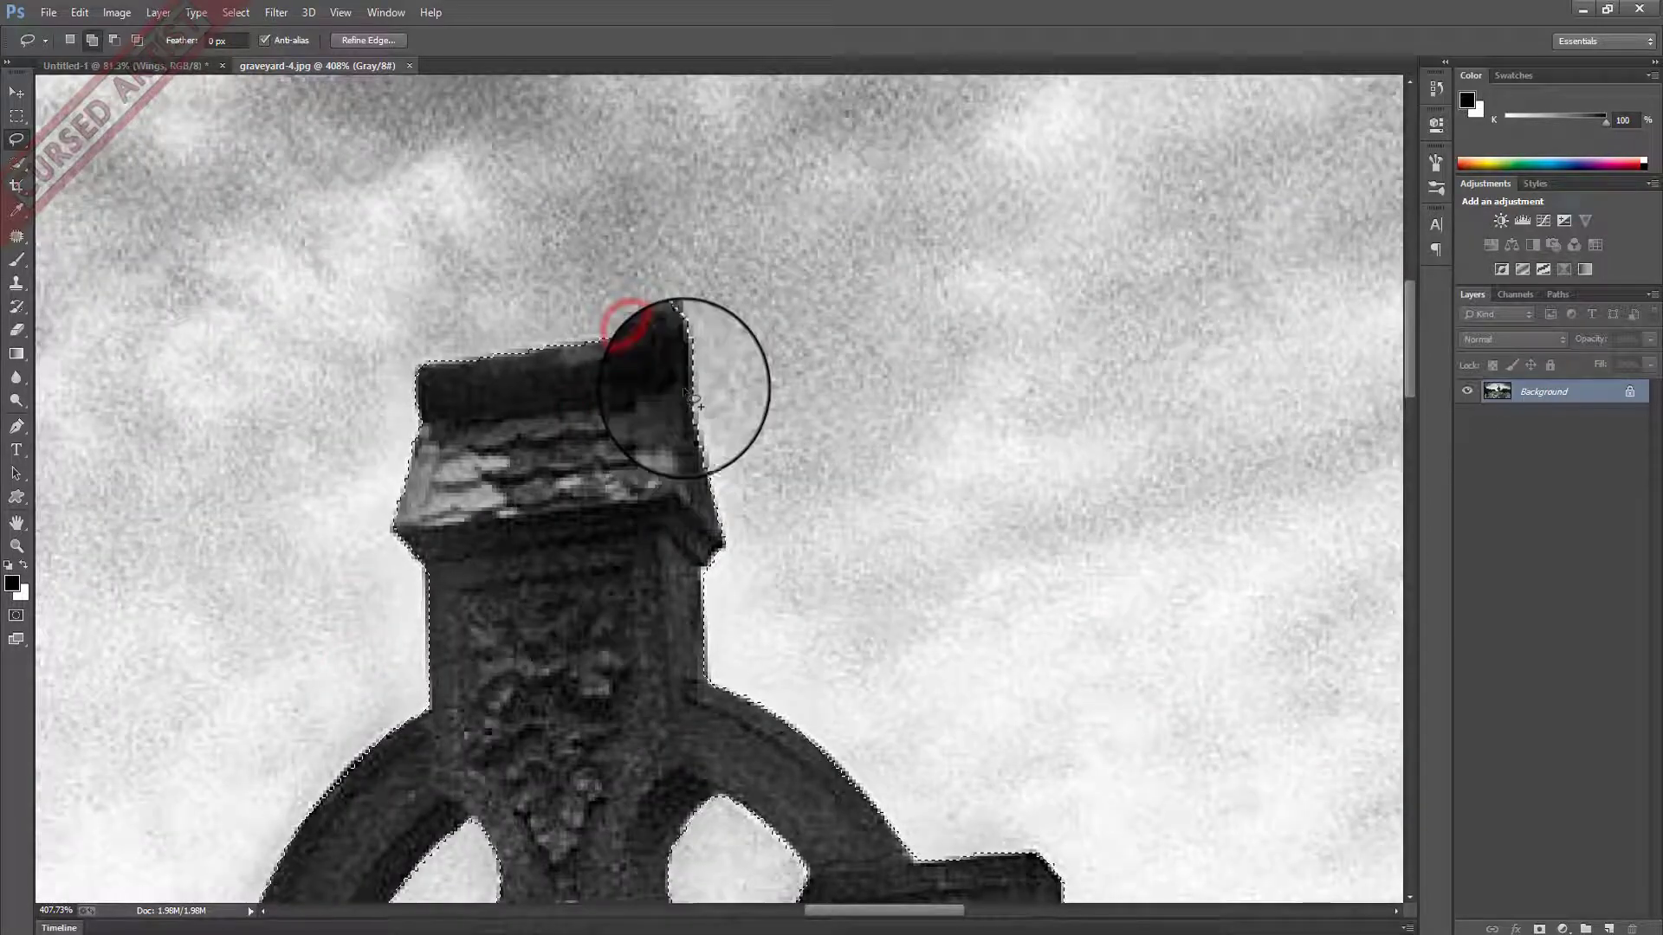
{"action": "mouse_move", "coordinate": [698, 363]}
{"action": "left_mouse_down"}
{"action": "mouse_move", "coordinate": [606, 338]}
{"action": "mouse_move", "coordinate": [504, 353]}
{"action": "left_mouse_up"}
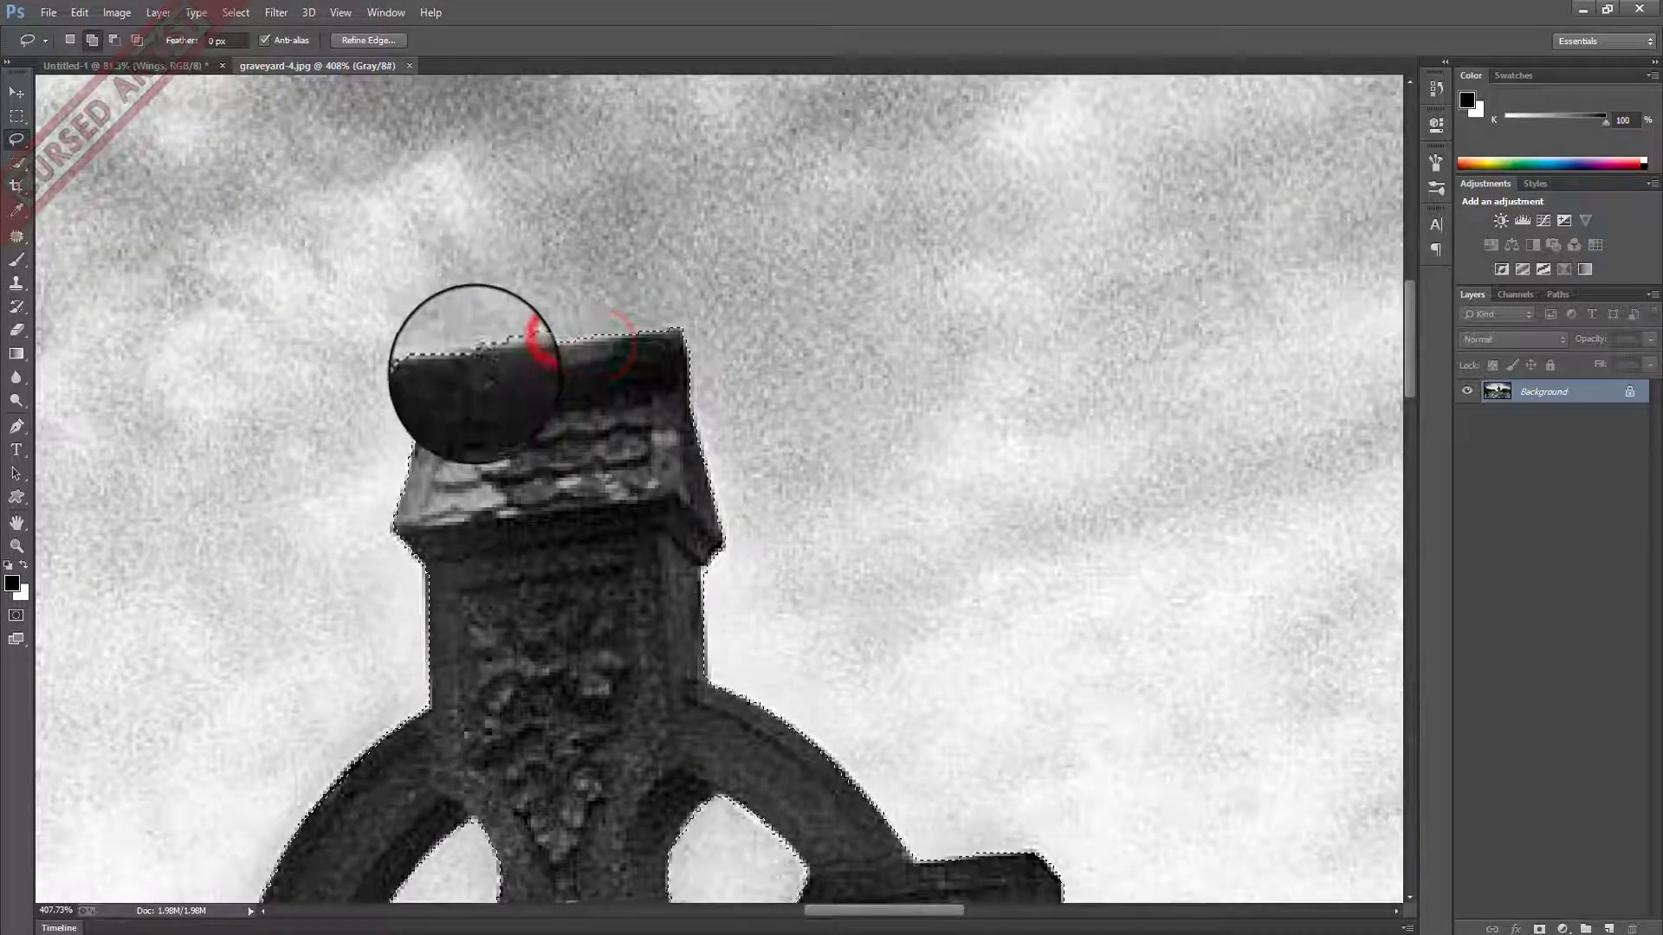
{"action": "scroll", "coordinate": [563, 485], "scroll_direction": "down", "scroll_amount": 5}
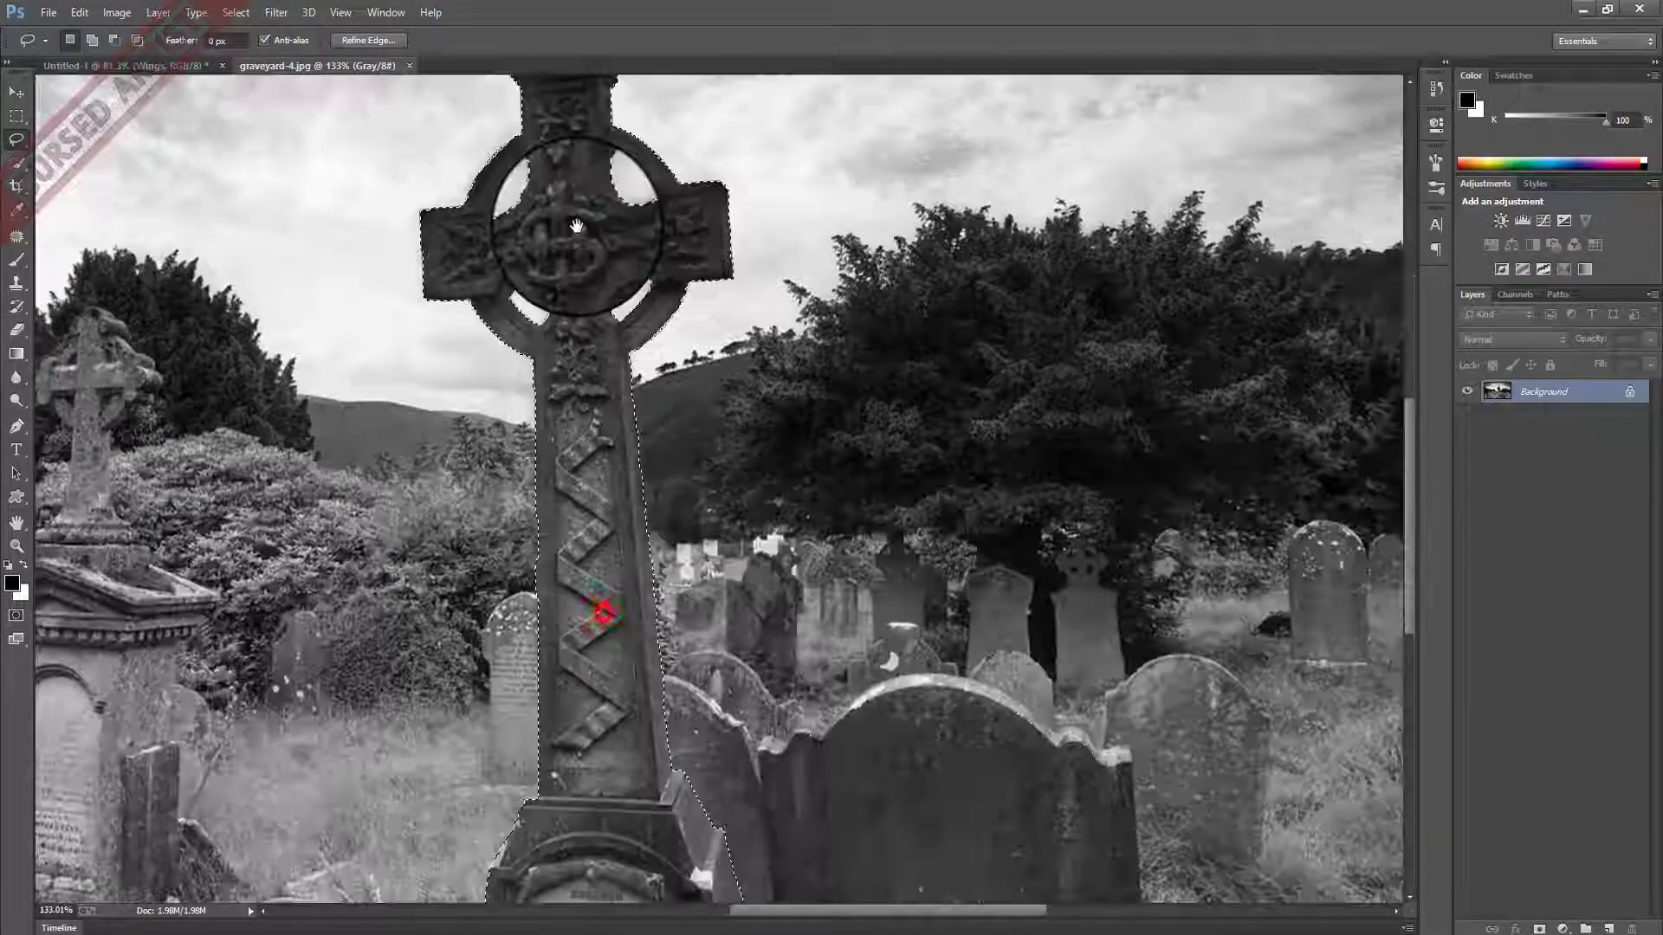
{"action": "scroll", "coordinate": [623, 347], "scroll_direction": "down", "scroll_amount": 3}
Unlock the graveyard Background as Layer 0 and drag the selected cross into Untitled-1.
{"action": "key", "text": "v"}
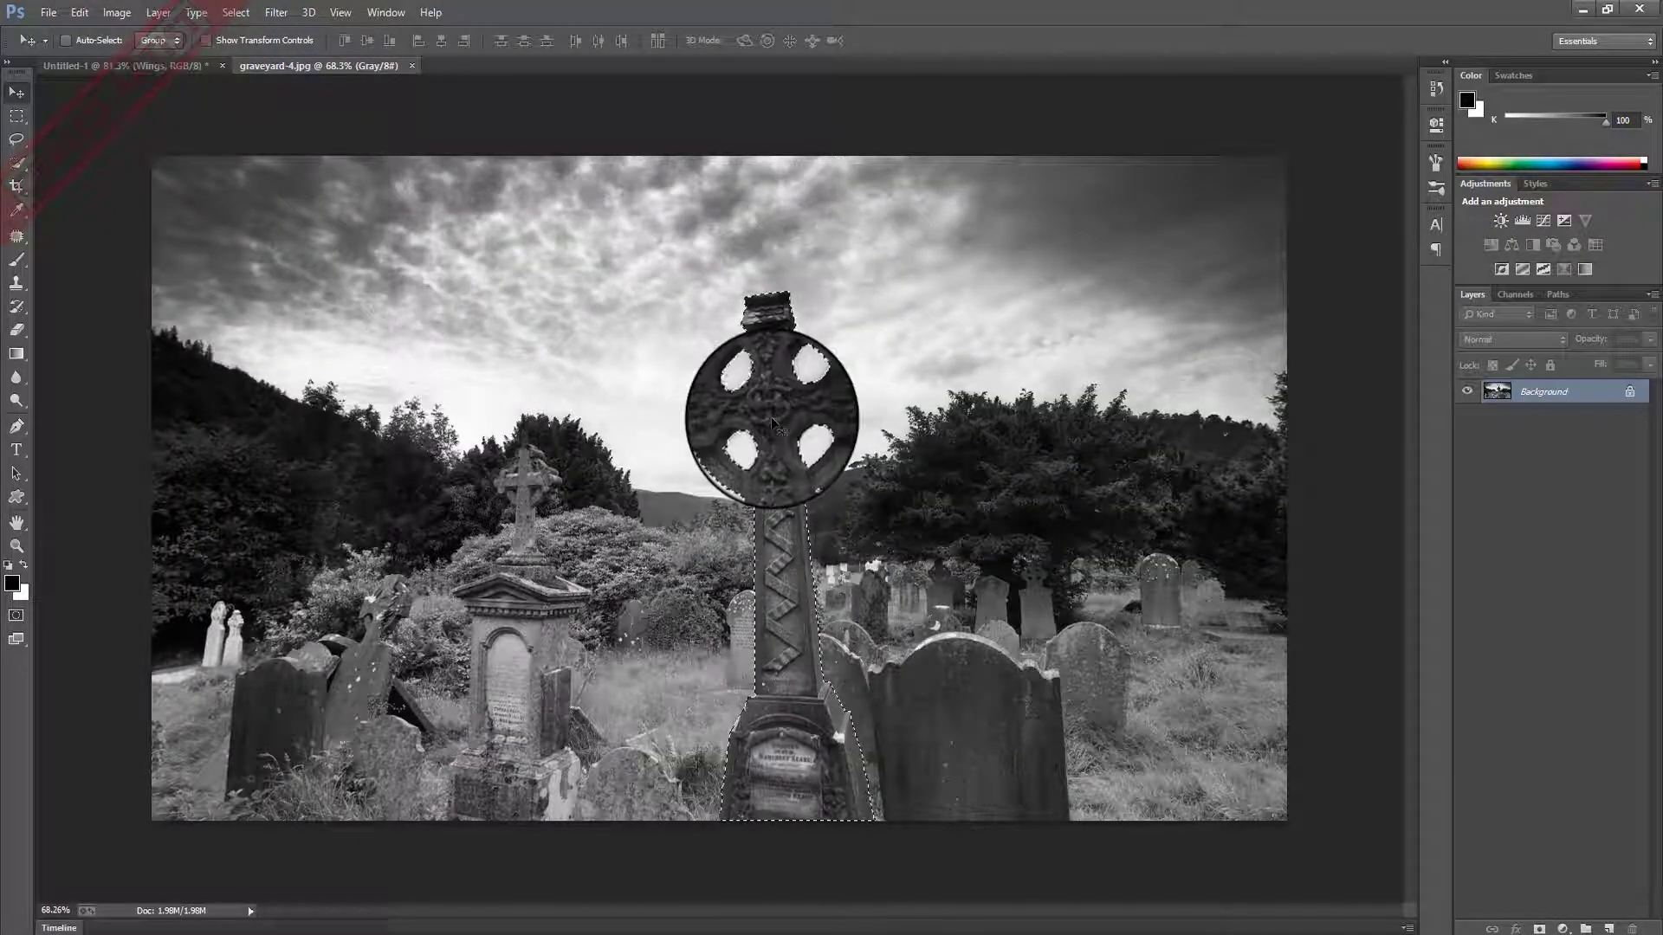
{"action": "double_click", "coordinate": [1545, 391]}
{"action": "left_click", "coordinate": [970, 303]}
{"action": "mouse_move", "coordinate": [764, 408]}
{"action": "left_mouse_down"}
{"action": "mouse_move", "coordinate": [672, 450]}
{"action": "mouse_move", "coordinate": [625, 382]}
{"action": "left_mouse_up"}
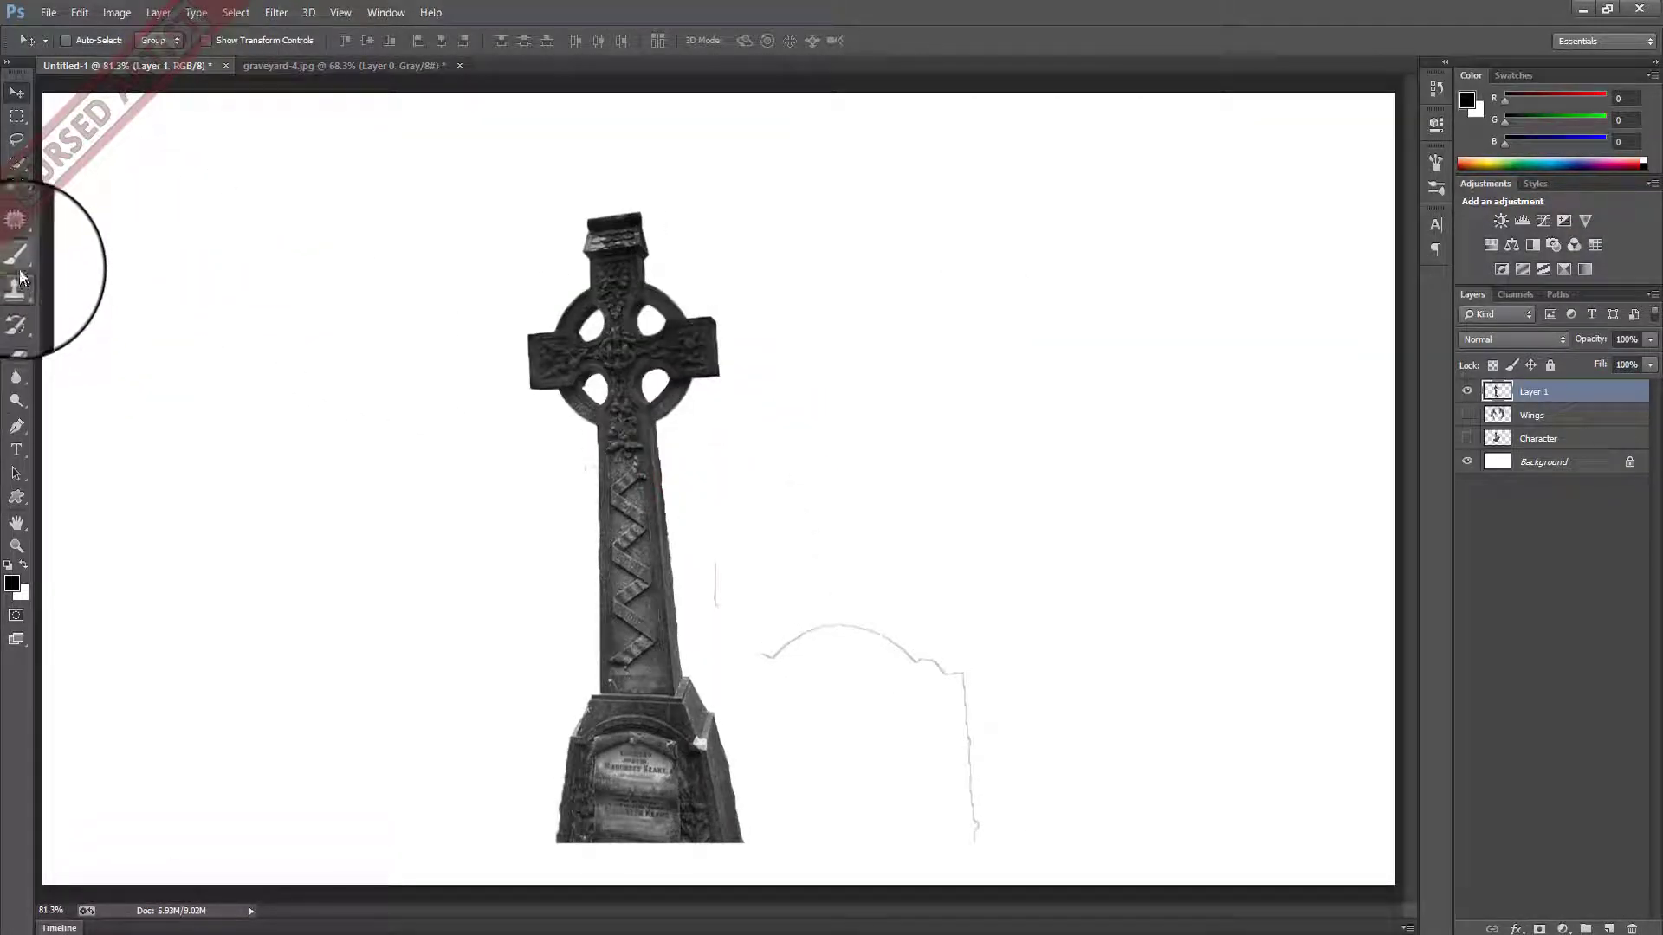
Erase stray pixels around the cross and nudge it slightly down.
{"action": "left_click", "coordinate": [16, 328]}
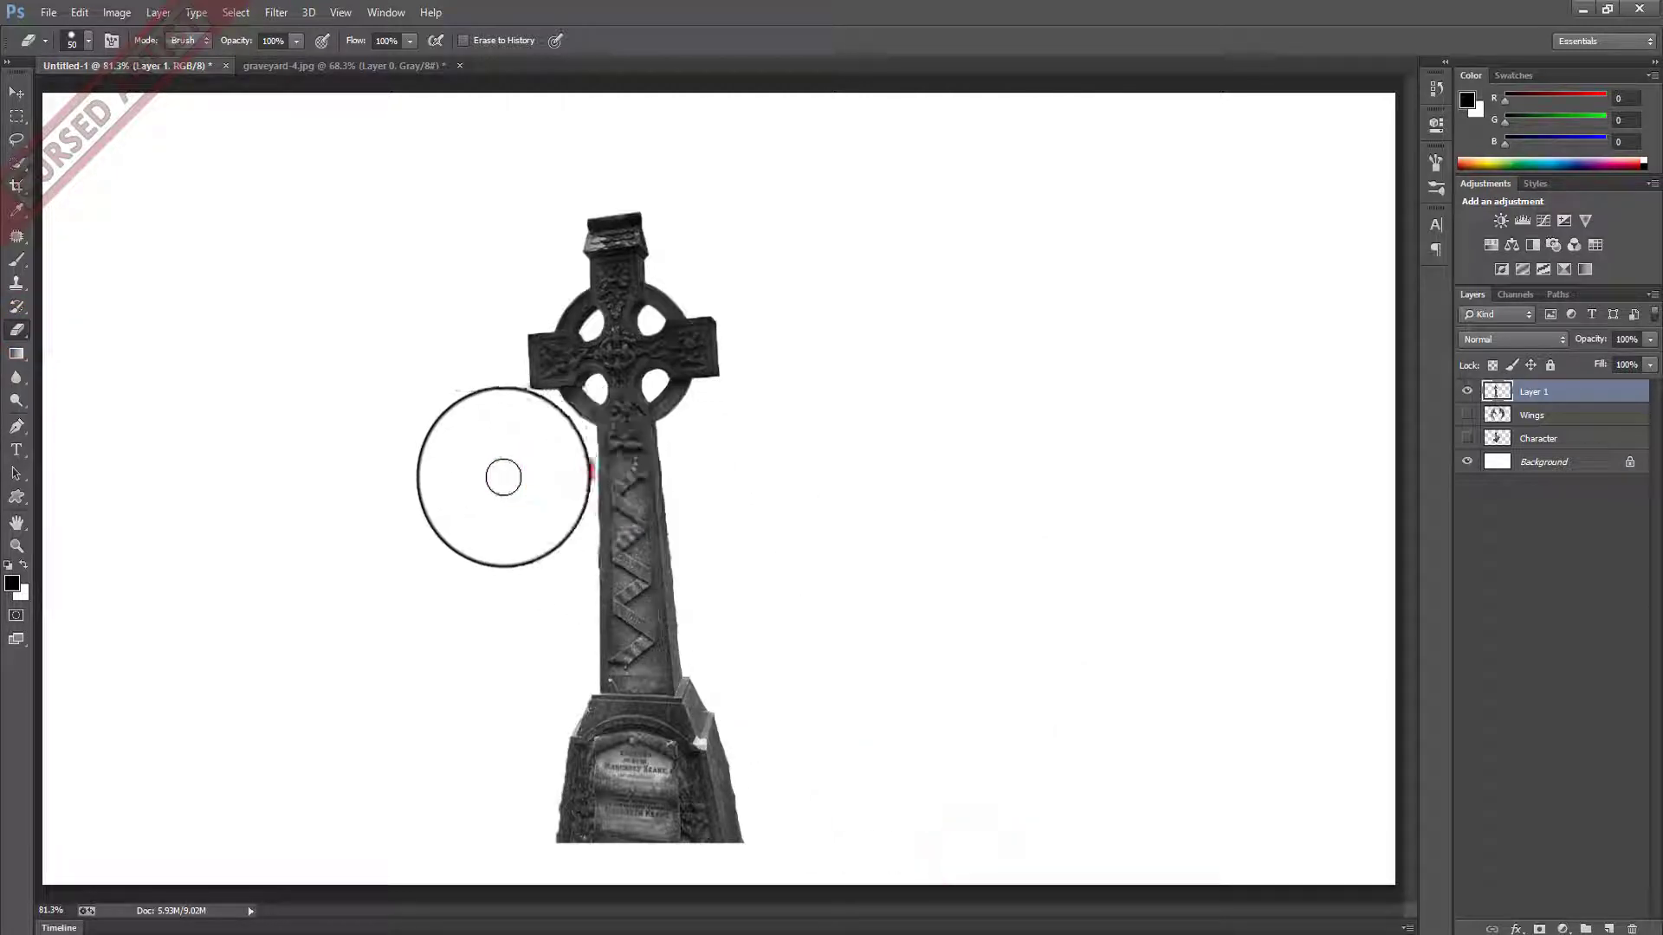
{"action": "left_click", "coordinate": [17, 91]}
{"action": "left_click_drag", "start_coordinate": [610, 315], "coordinate": [610, 338]}
Rename the layer Cross, hide it, and close graveyard-4.jpg.
{"action": "double_click", "coordinate": [1534, 391]}
{"action": "type", "text": "Cross"}
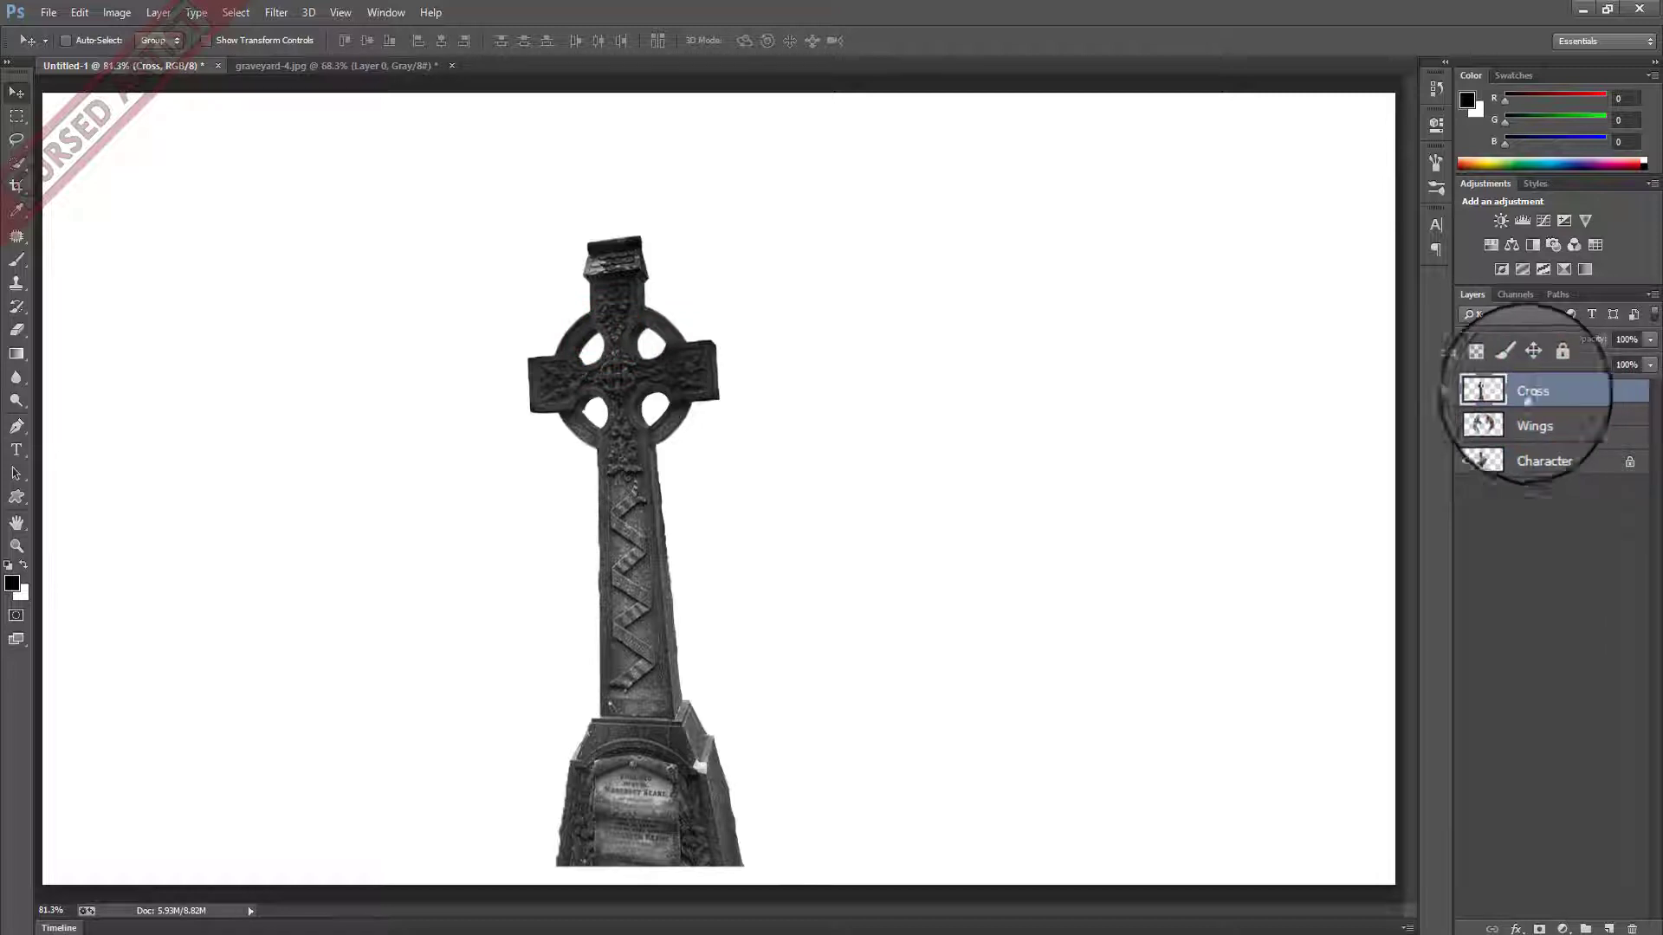
{"action": "left_click", "coordinate": [1466, 390]}
{"action": "left_click", "coordinate": [382, 65]}
{"action": "key", "text": "ctrl+w"}
Discard graveyard-4.jpg changes and open maxresdefault.jpg in a floating window.
{"action": "left_click", "coordinate": [830, 352]}
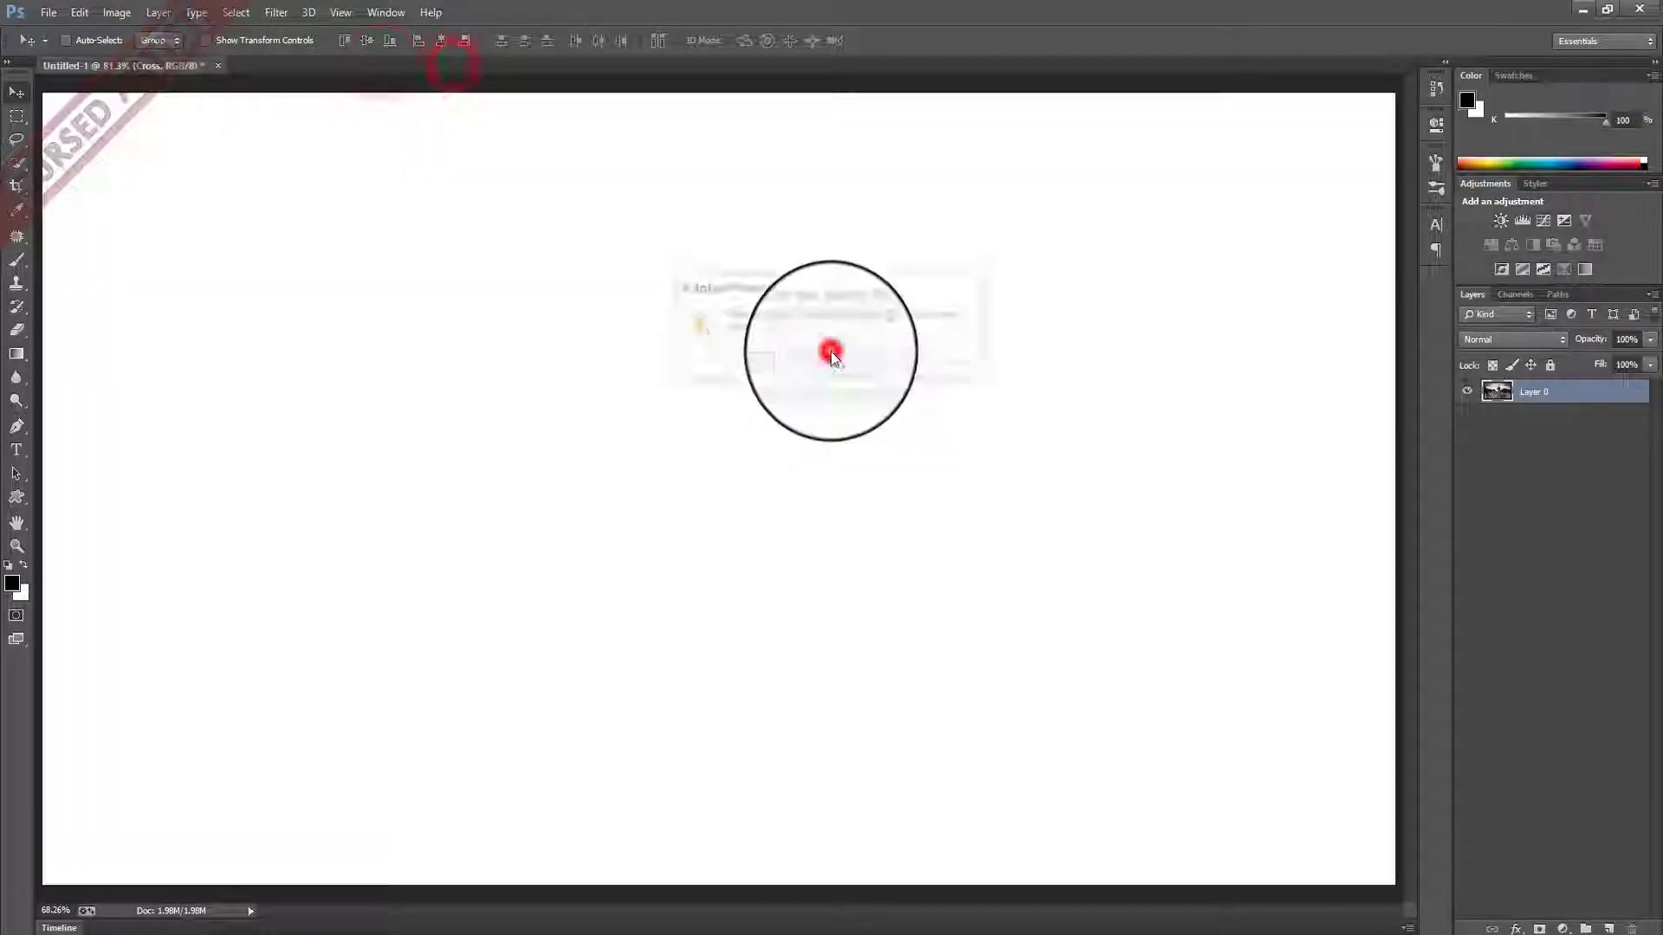
{"action": "key", "text": "ctrl+o"}
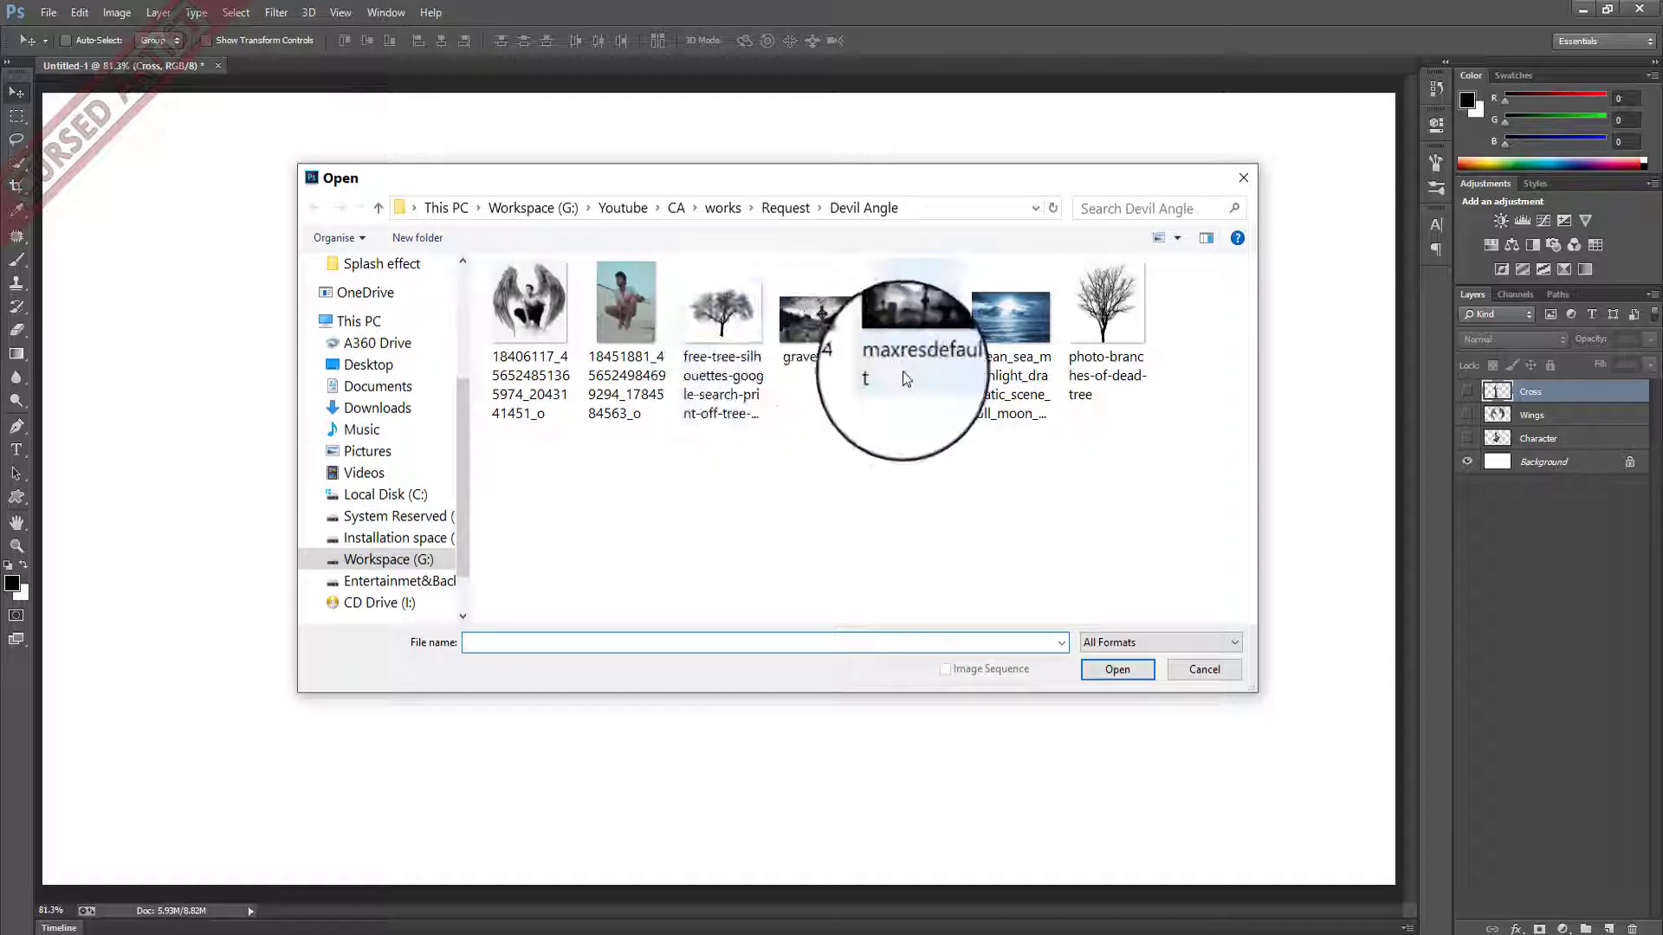
{"action": "left_click", "coordinate": [921, 342]}
{"action": "left_click", "coordinate": [1116, 669]}
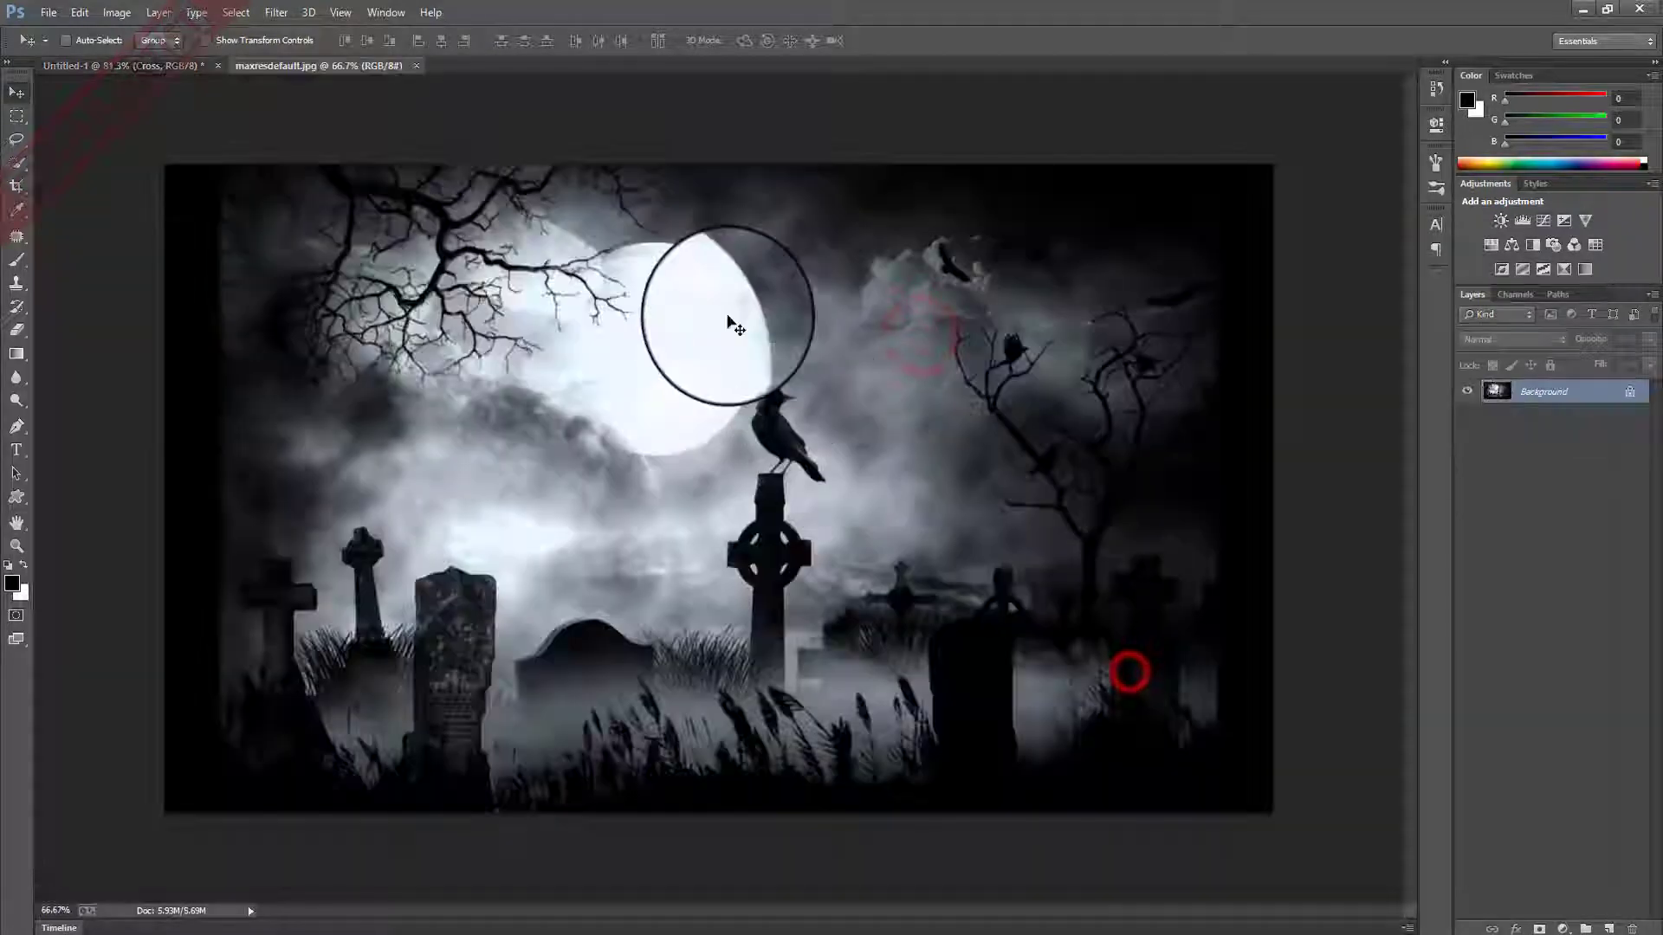
{"action": "left_click_drag", "start_coordinate": [335, 65], "coordinate": [399, 117]}
Drag the foggy graveyard scene into Untitled-1 as Layer 1, close the source, and reposition it.
{"action": "left_click_drag", "start_coordinate": [727, 392], "coordinate": [178, 359]}
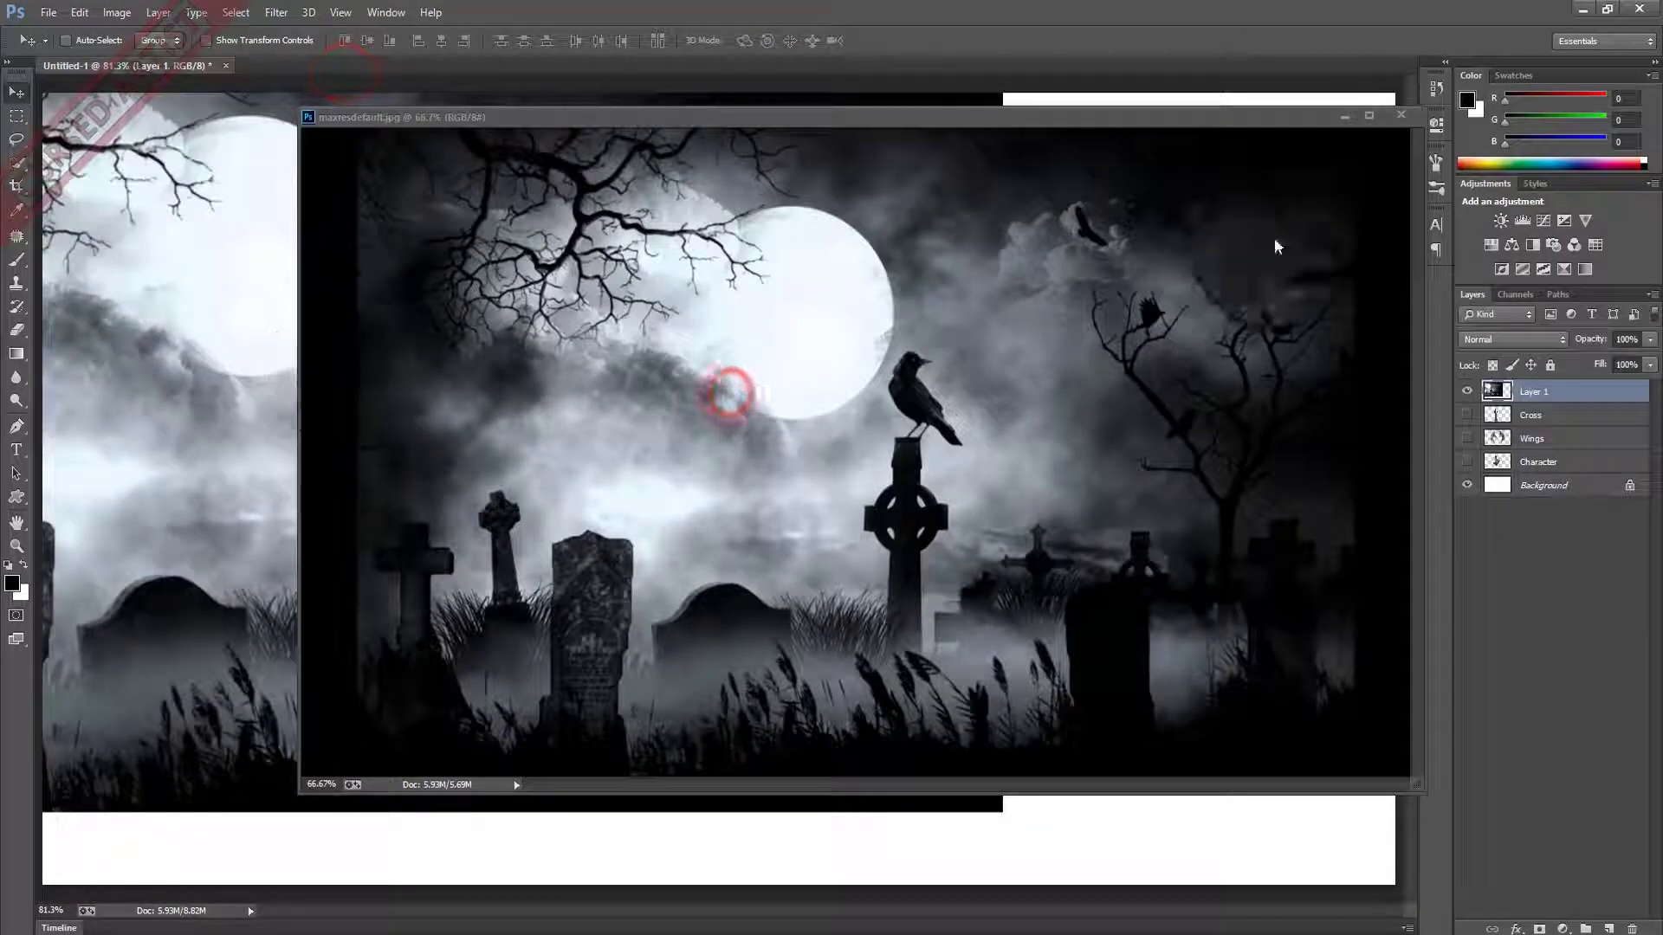
{"action": "left_click", "coordinate": [1406, 129]}
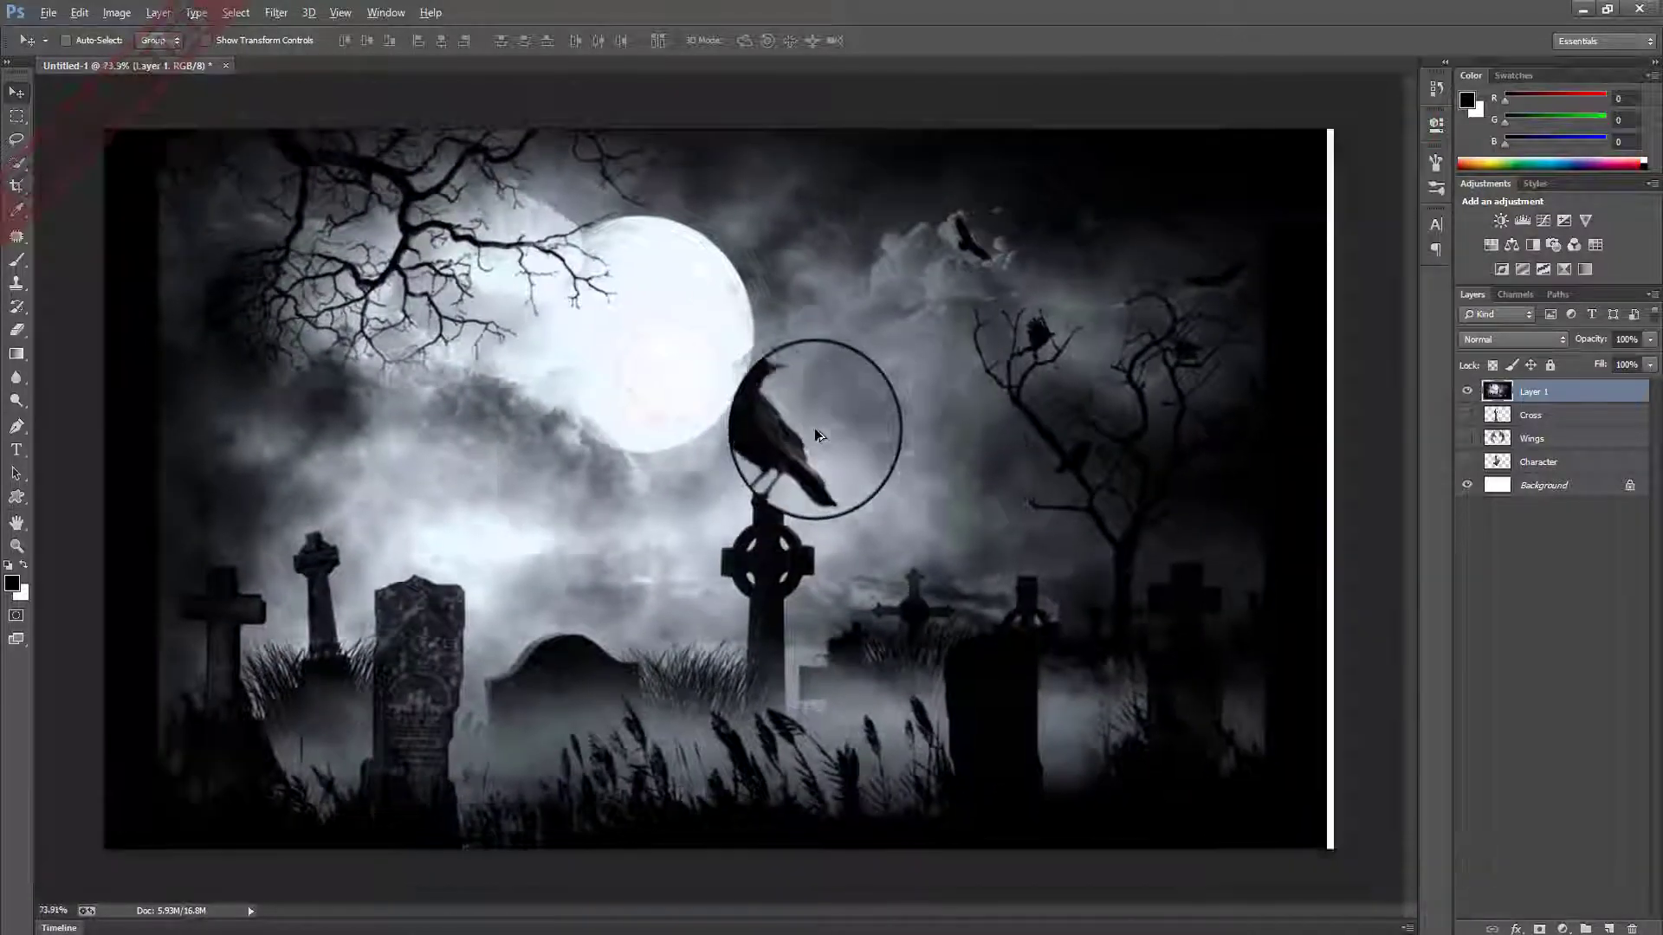
{"action": "left_click_drag", "start_coordinate": [650, 372], "coordinate": [502, 457]}
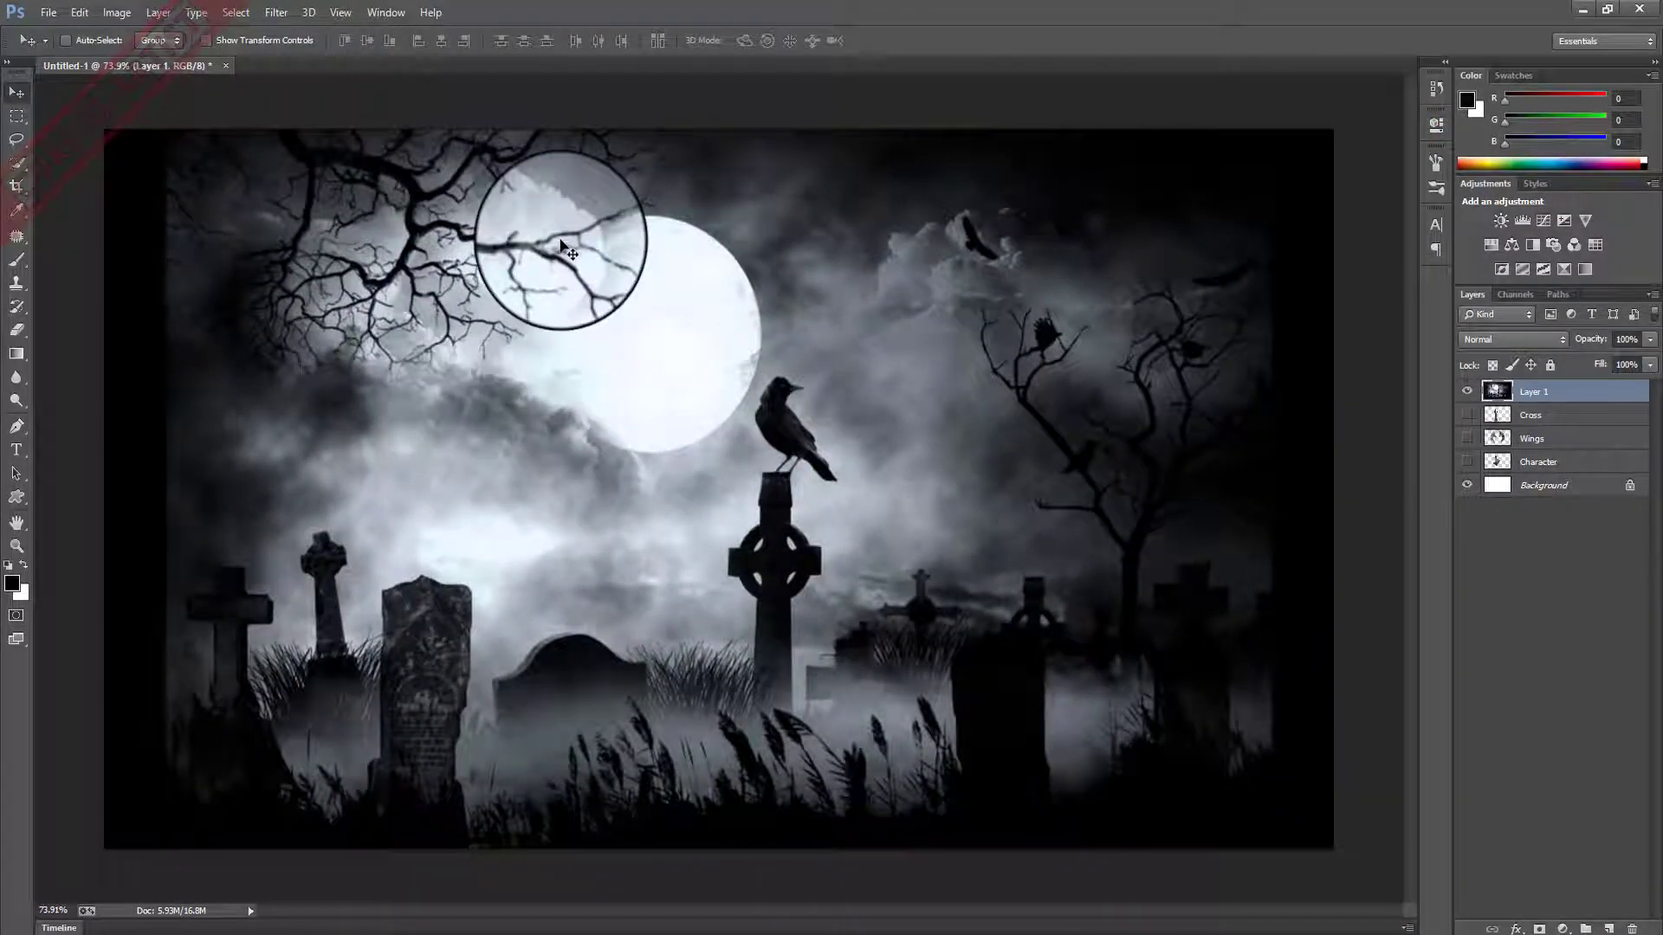
{"action": "key", "text": "ctrl+o"}
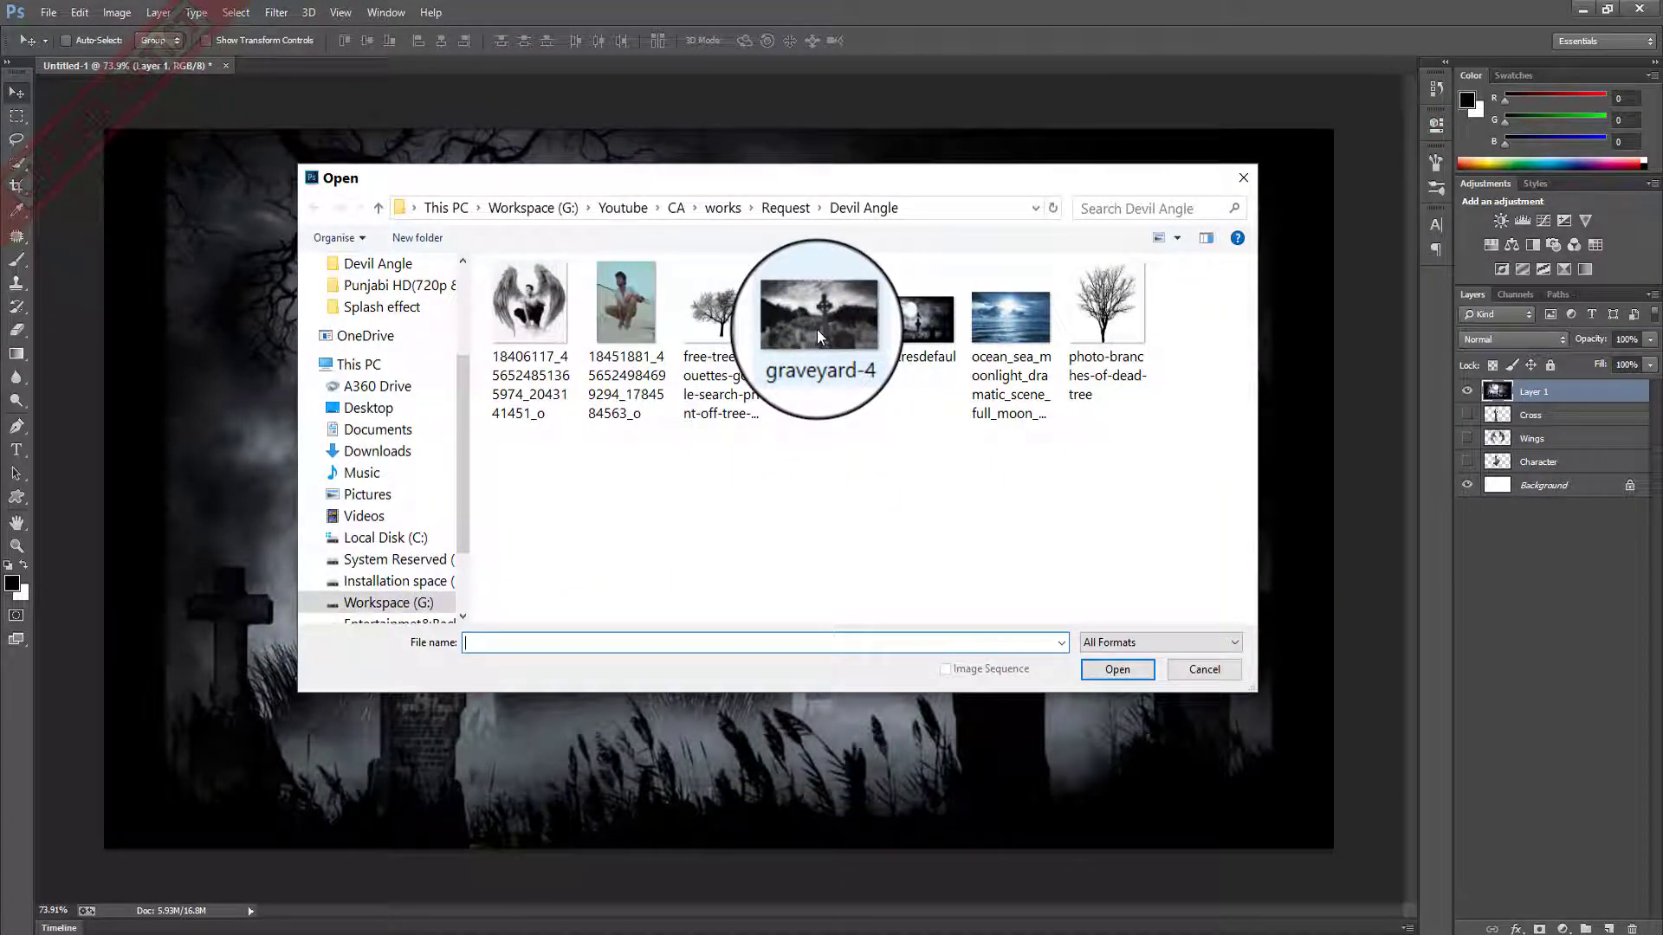
Open the ocean_sea_moonlight image and drag it over the Untitled-1 canvas.
{"action": "double_click", "coordinate": [1010, 317]}
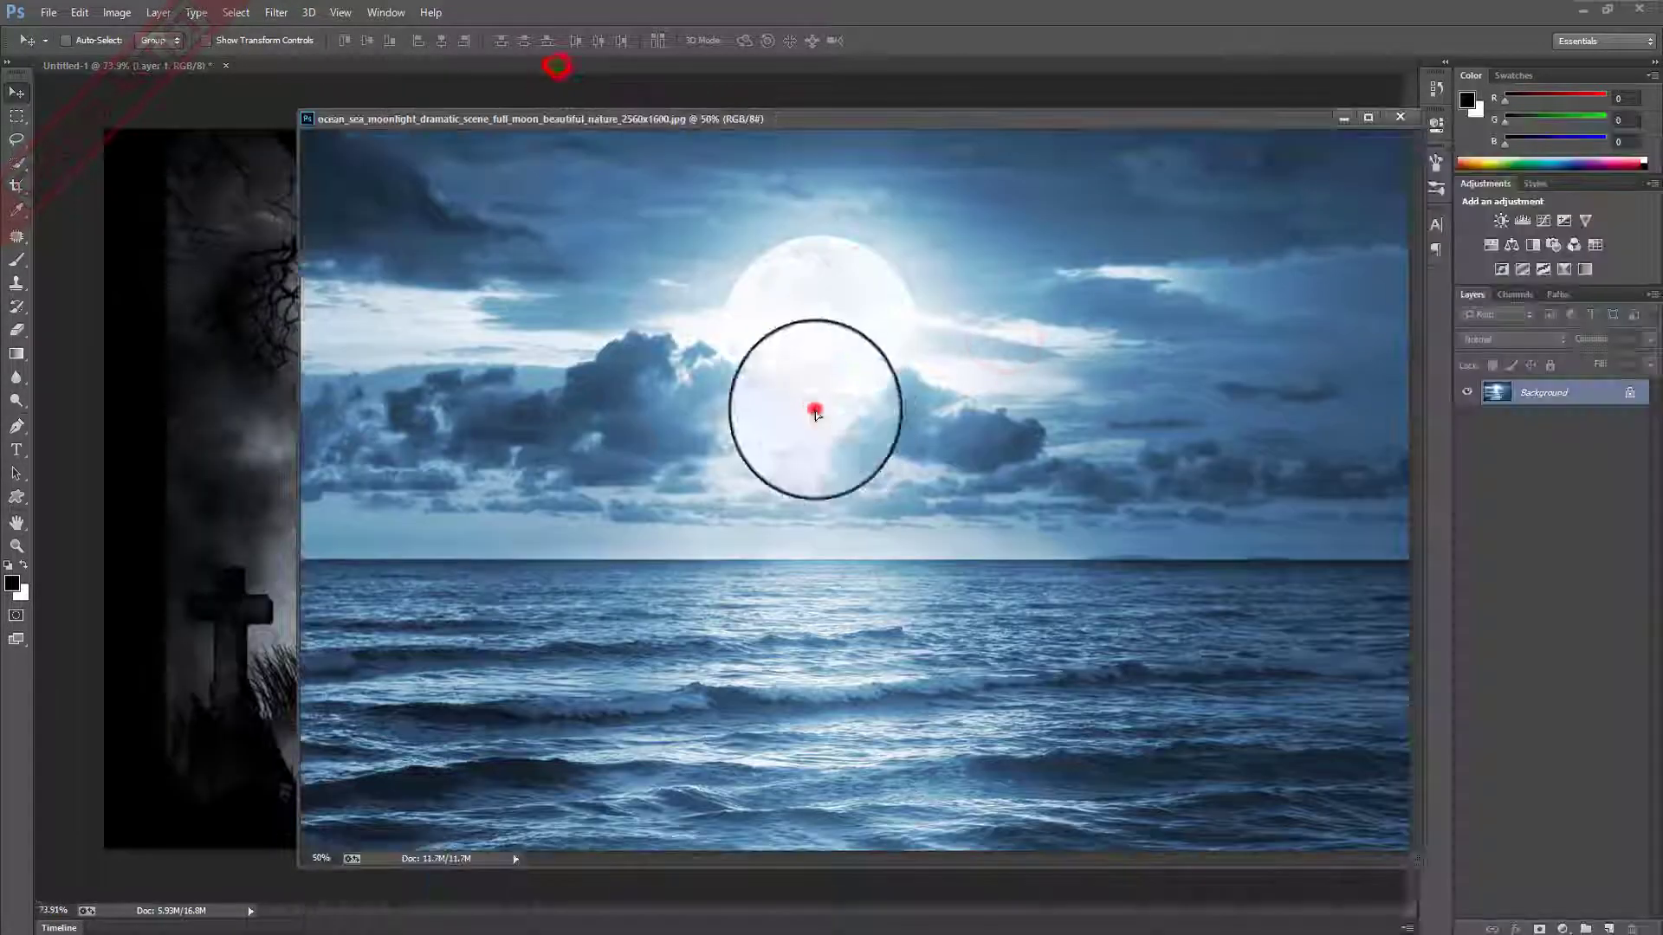
{"action": "left_click_drag", "start_coordinate": [814, 414], "coordinate": [199, 416]}
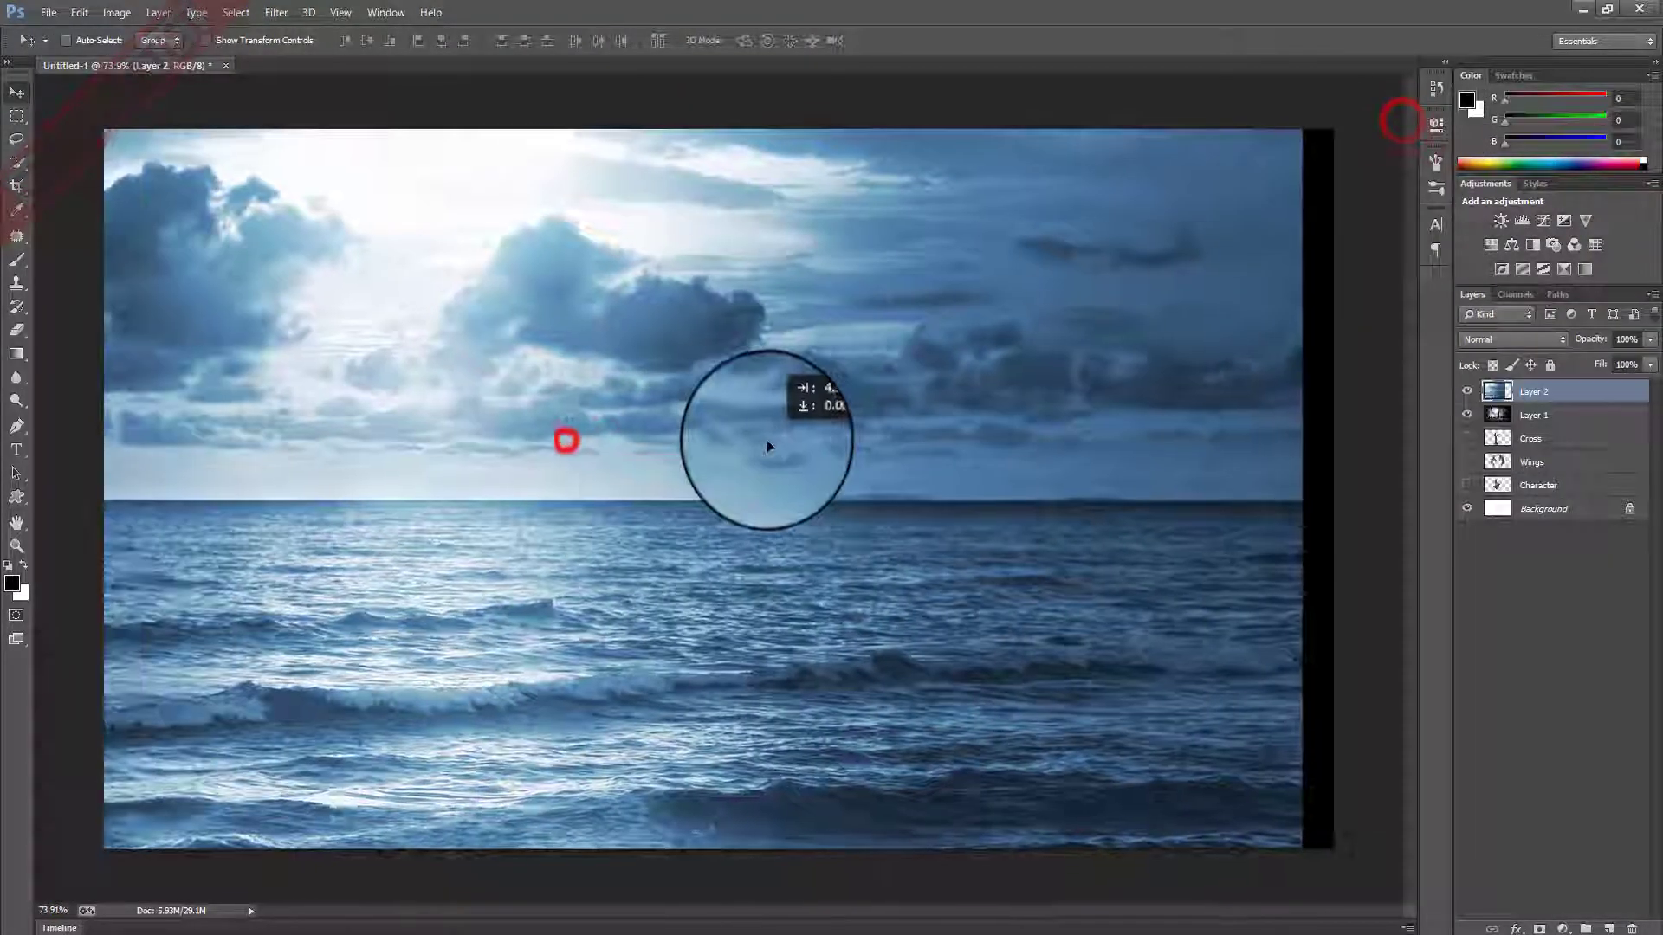
{"action": "mouse_move", "coordinate": [765, 445]}
{"action": "left_mouse_down"}
{"action": "mouse_move", "coordinate": [793, 443]}
{"action": "mouse_move", "coordinate": [788, 663]}
{"action": "mouse_move", "coordinate": [831, 714]}
{"action": "mouse_move", "coordinate": [884, 705]}
{"action": "mouse_move", "coordinate": [957, 731]}
{"action": "mouse_move", "coordinate": [995, 690]}
{"action": "mouse_move", "coordinate": [1013, 565]}
{"action": "left_mouse_up"}
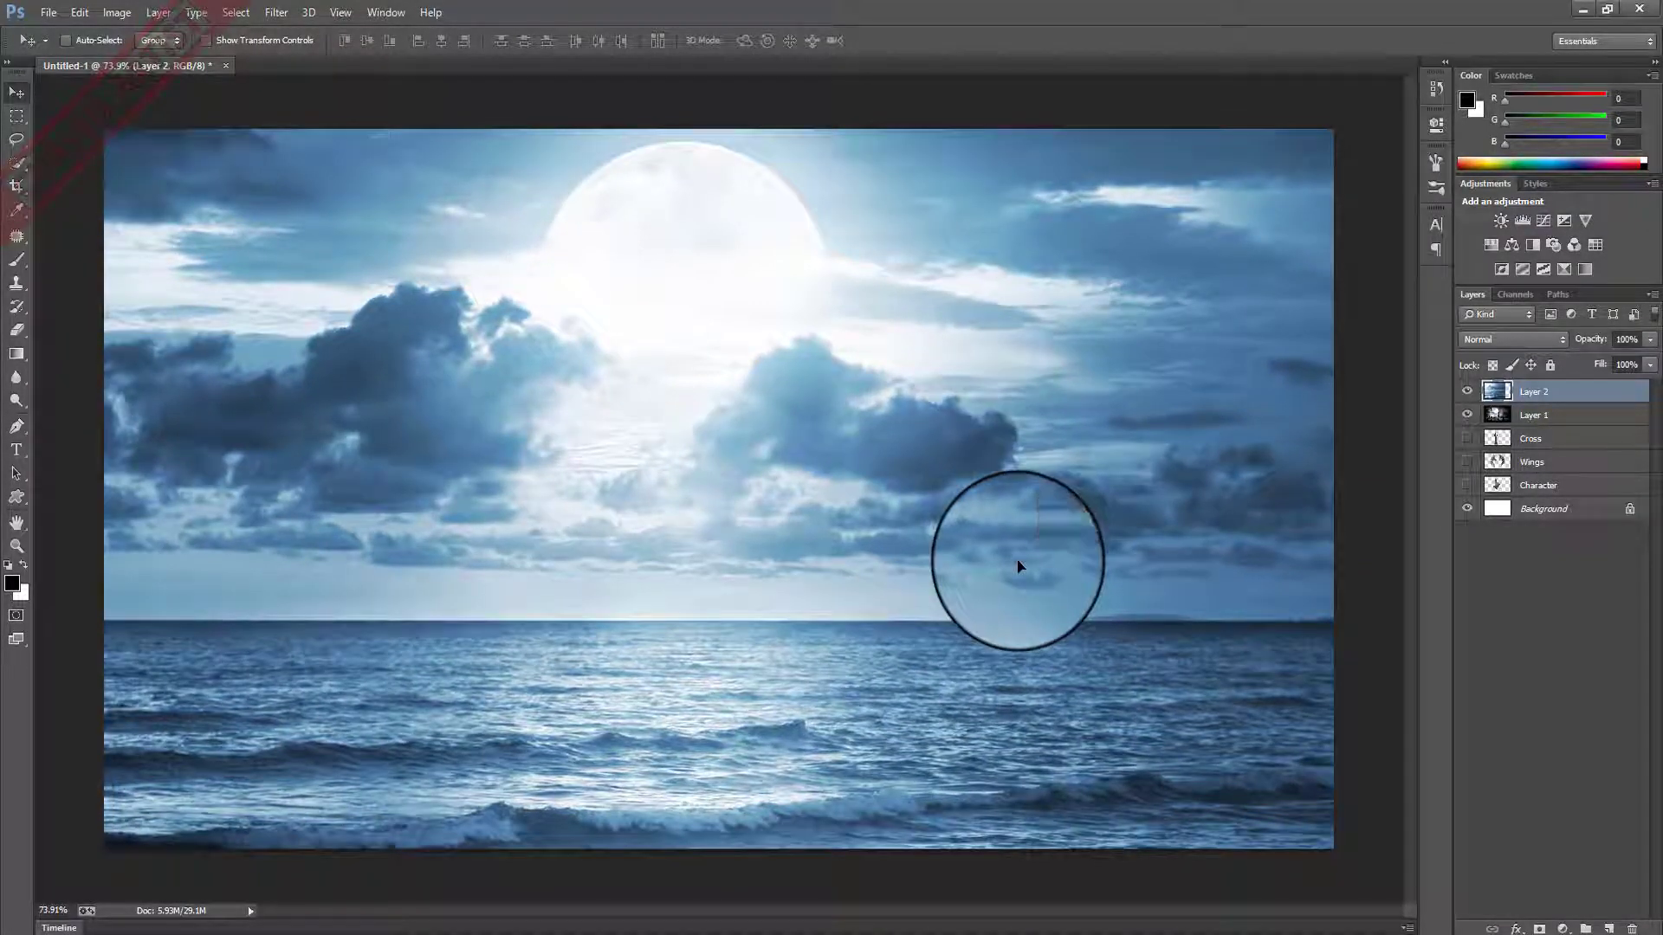
Free Transform the ocean layer to about 75% and position it to fill the canvas.
{"action": "key", "text": "ctrl+t"}
{"action": "key", "text": "ctrl+minus"}
{"action": "key", "text": "ctrl+minus"}
{"action": "key", "text": "ctrl+minus"}
{"action": "left_click_drag", "start_coordinate": [1089, 260], "coordinate": [995, 319]}
{"action": "scroll", "coordinate": [891, 476], "scroll_direction": "up", "scroll_amount": 3}
{"action": "left_click_drag", "start_coordinate": [892, 485], "coordinate": [881, 496]}
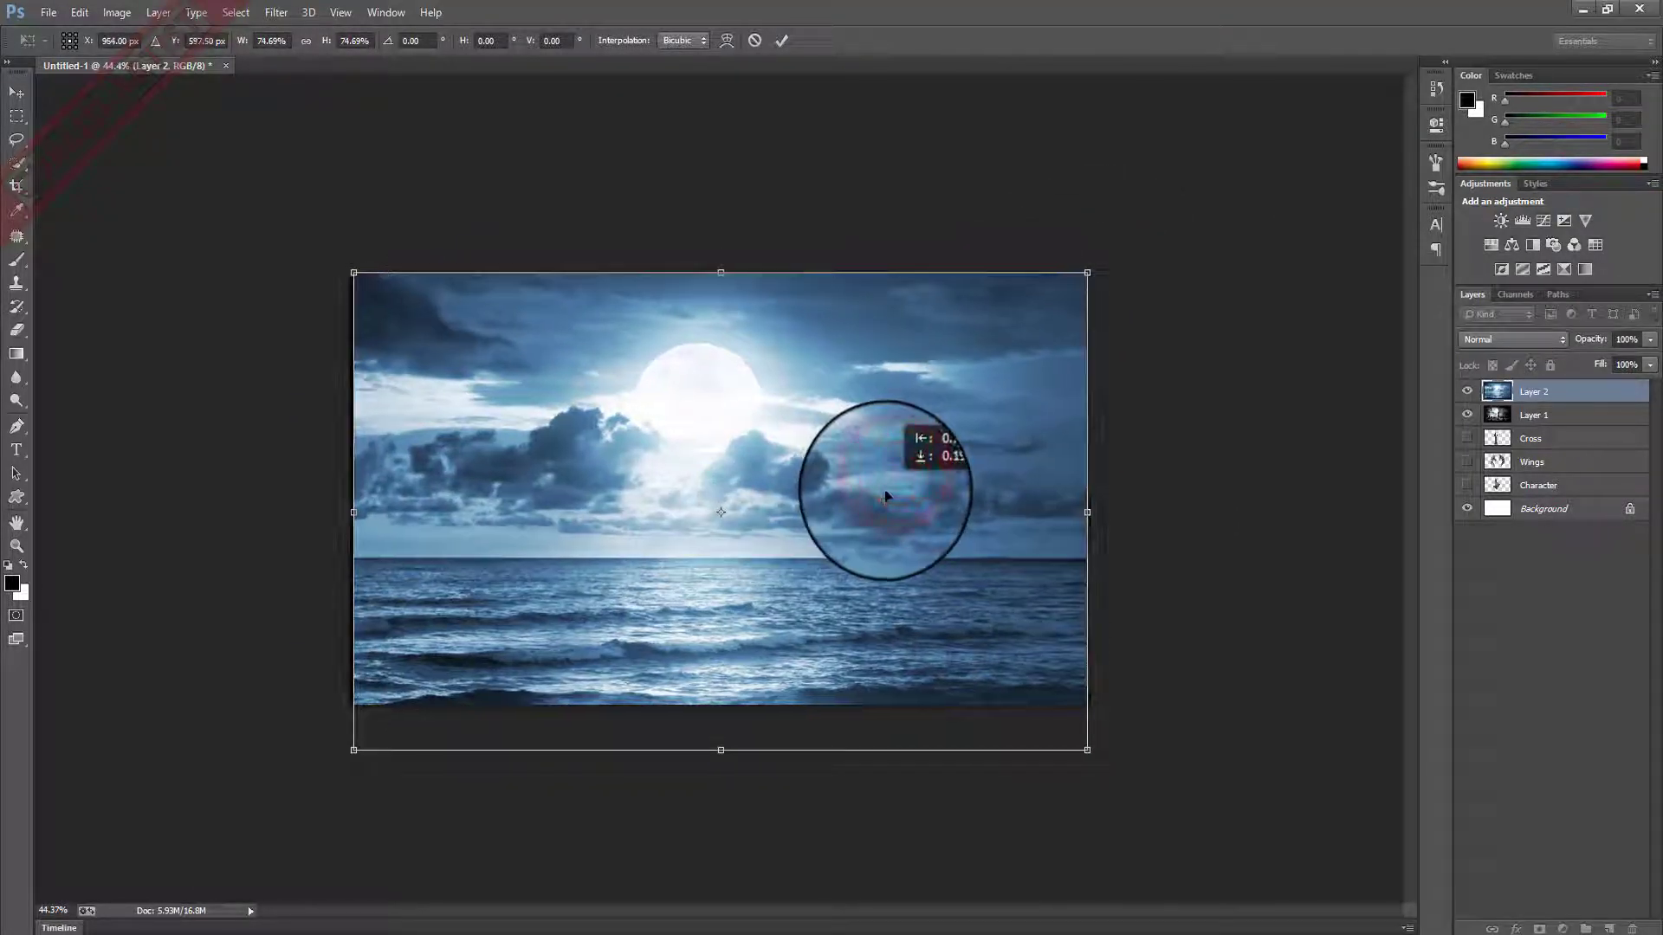
{"action": "key", "text": "Return"}
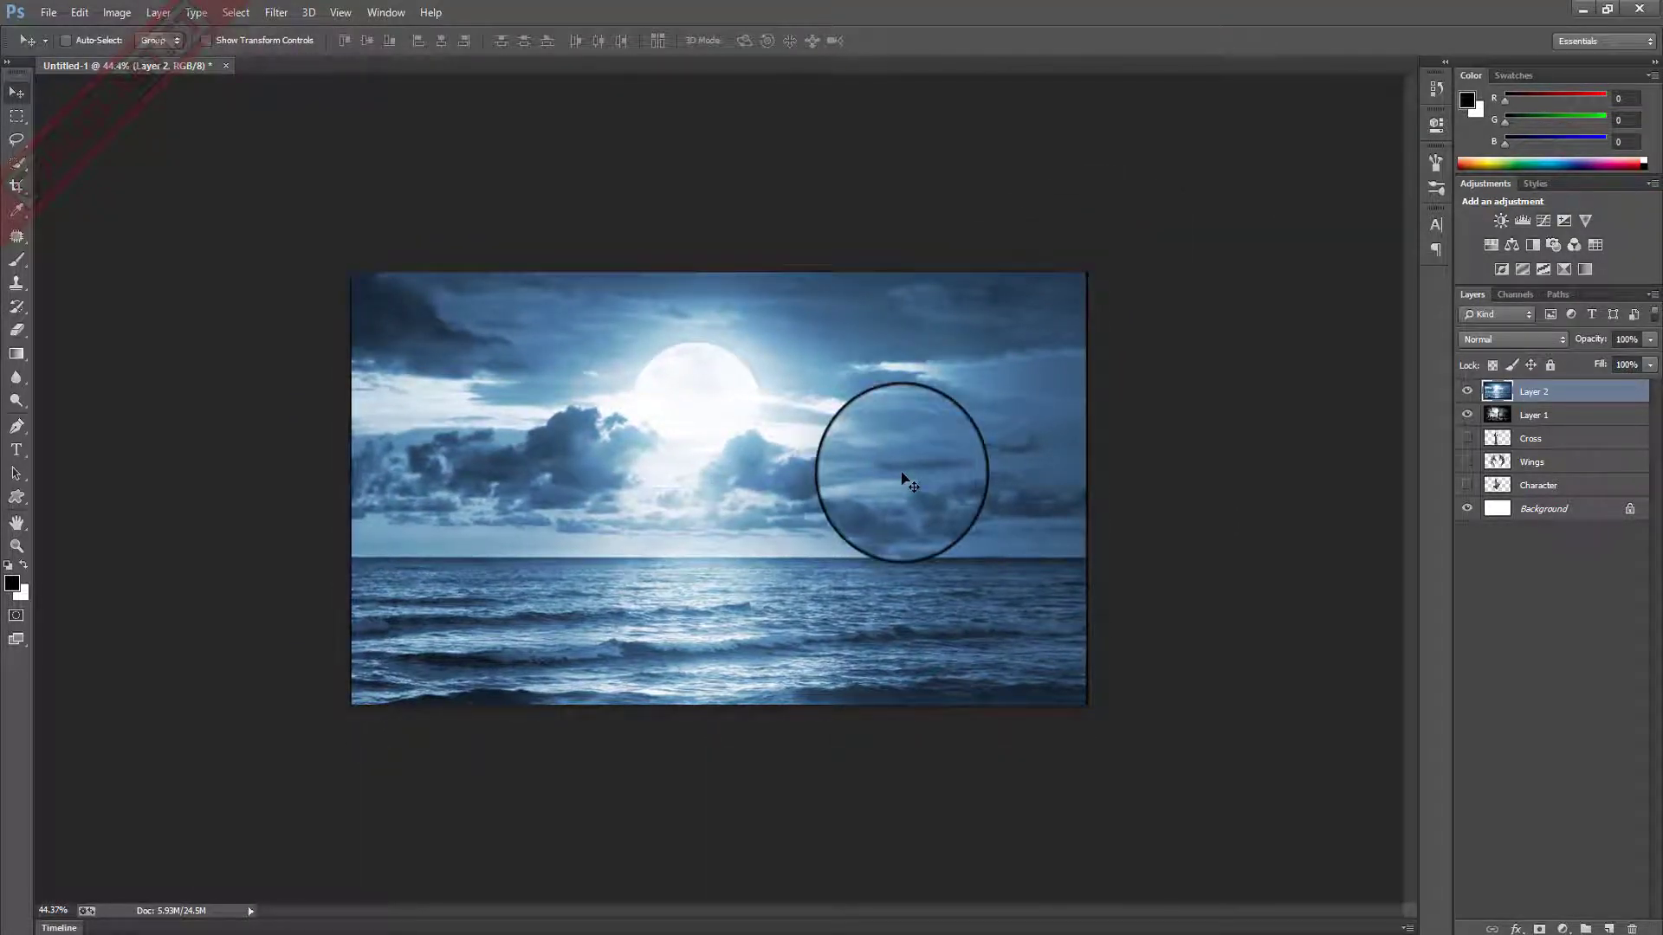
{"action": "key", "text": "ctrl+t"}
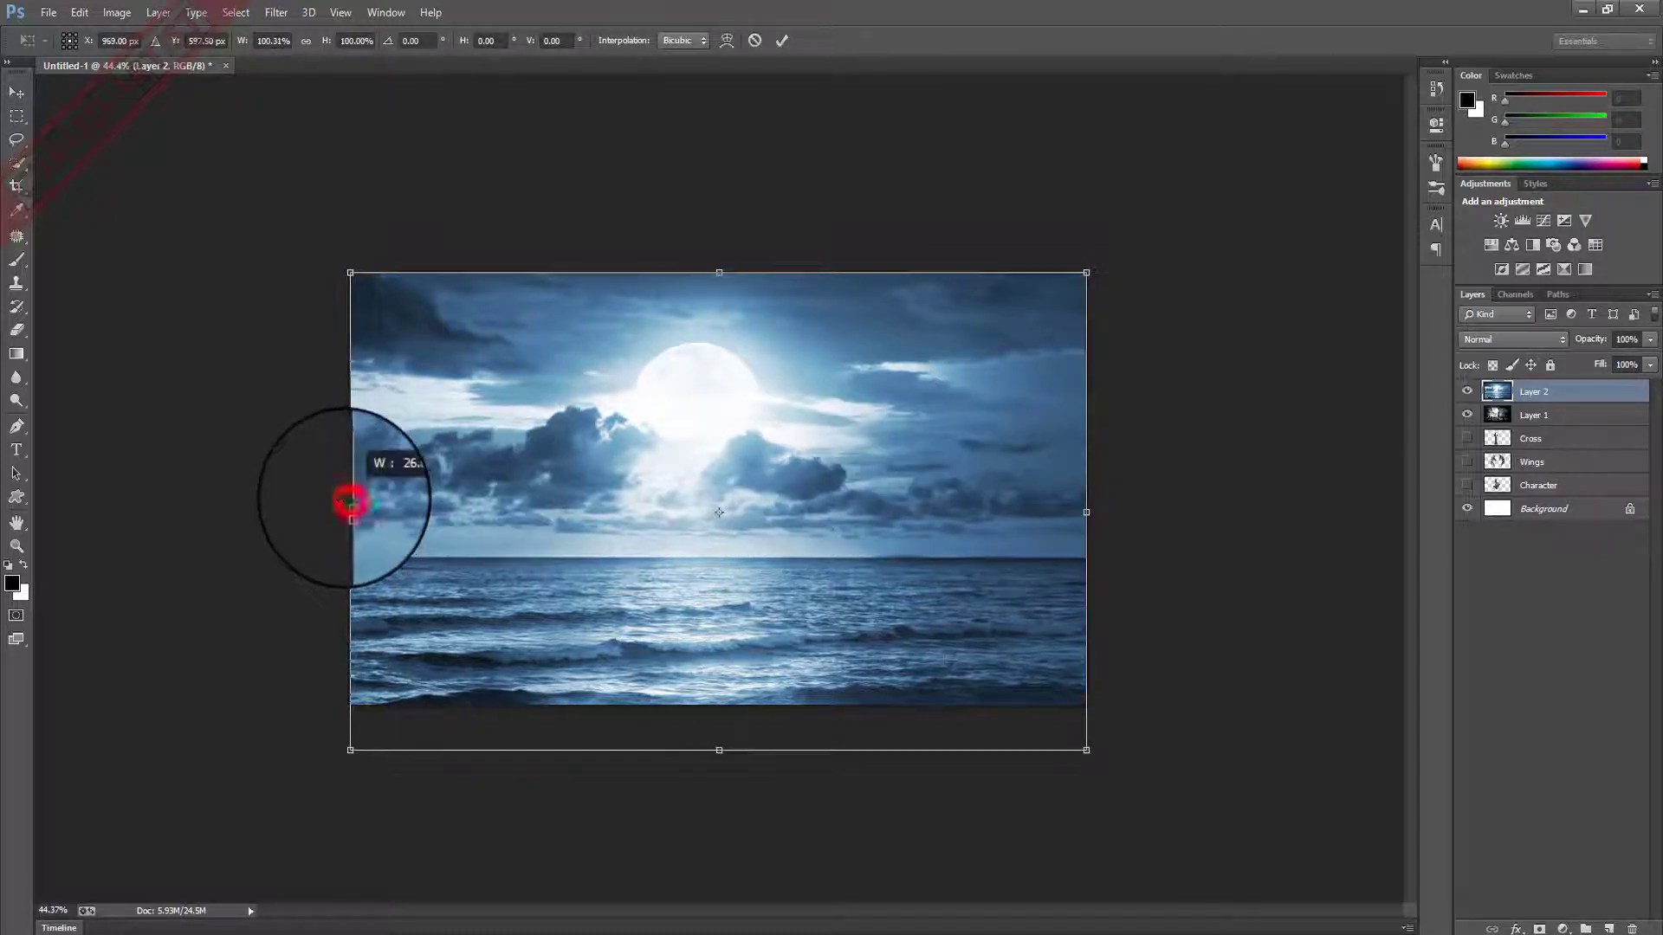
{"action": "key", "text": "Return"}
{"action": "key", "text": "ctrl+0"}
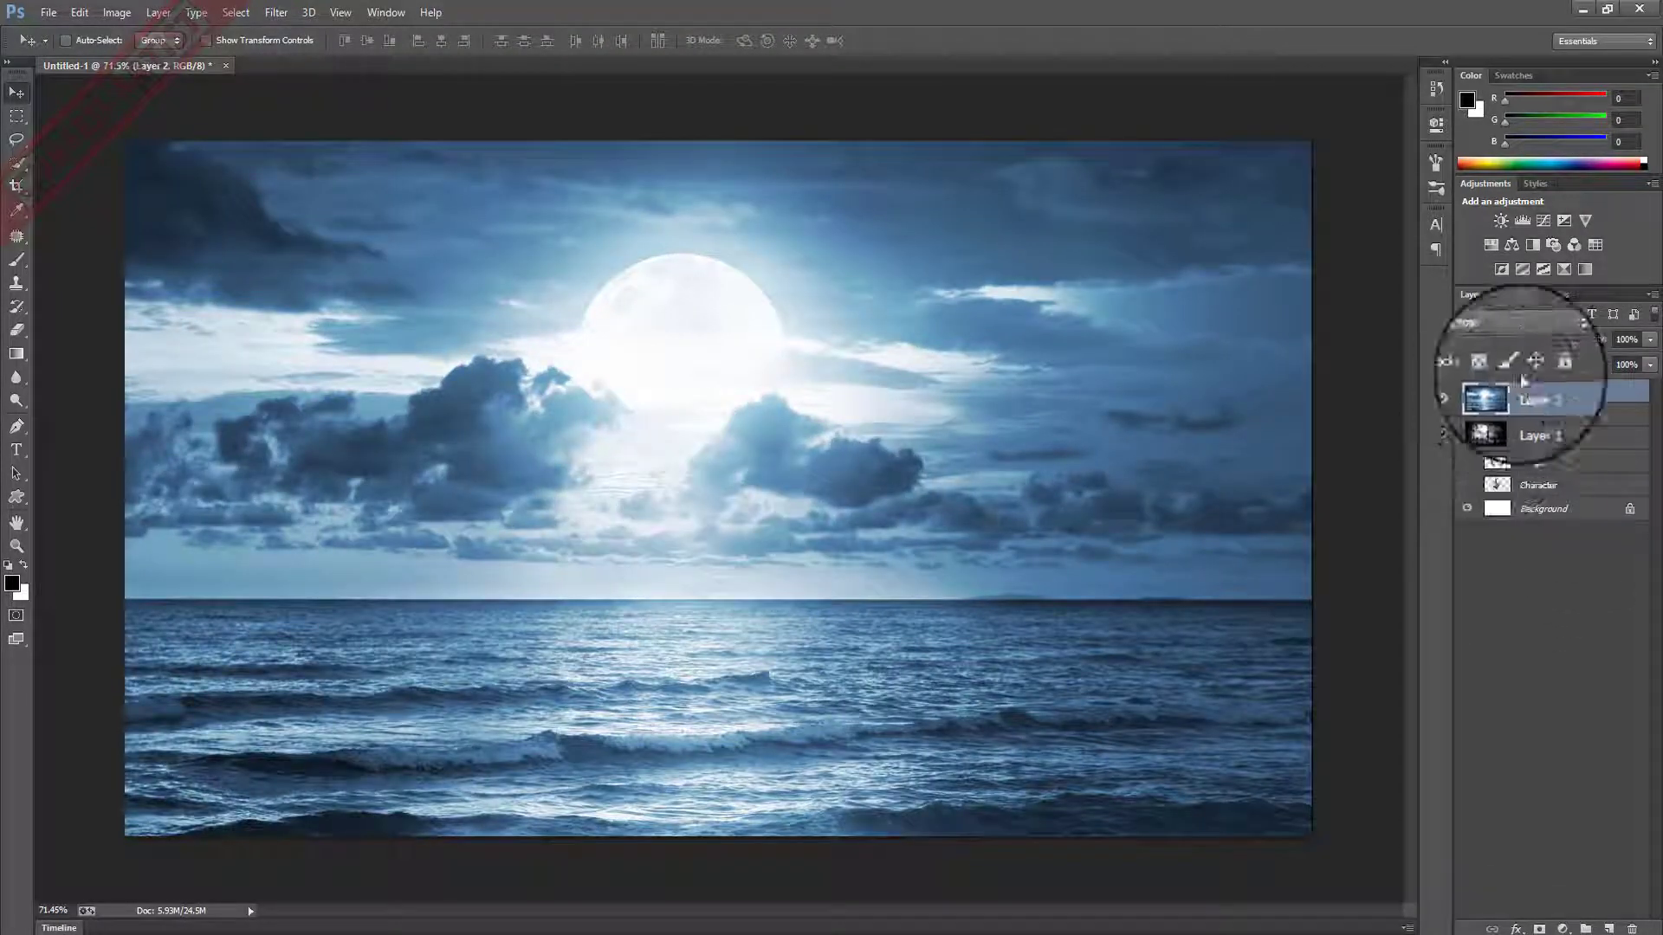
Set the ocean layer (Layer 2) opacity to 95%.
{"action": "left_click_drag", "start_coordinate": [1601, 337], "coordinate": [1557, 341]}
{"action": "left_click_drag", "start_coordinate": [1567, 346], "coordinate": [1588, 354]}
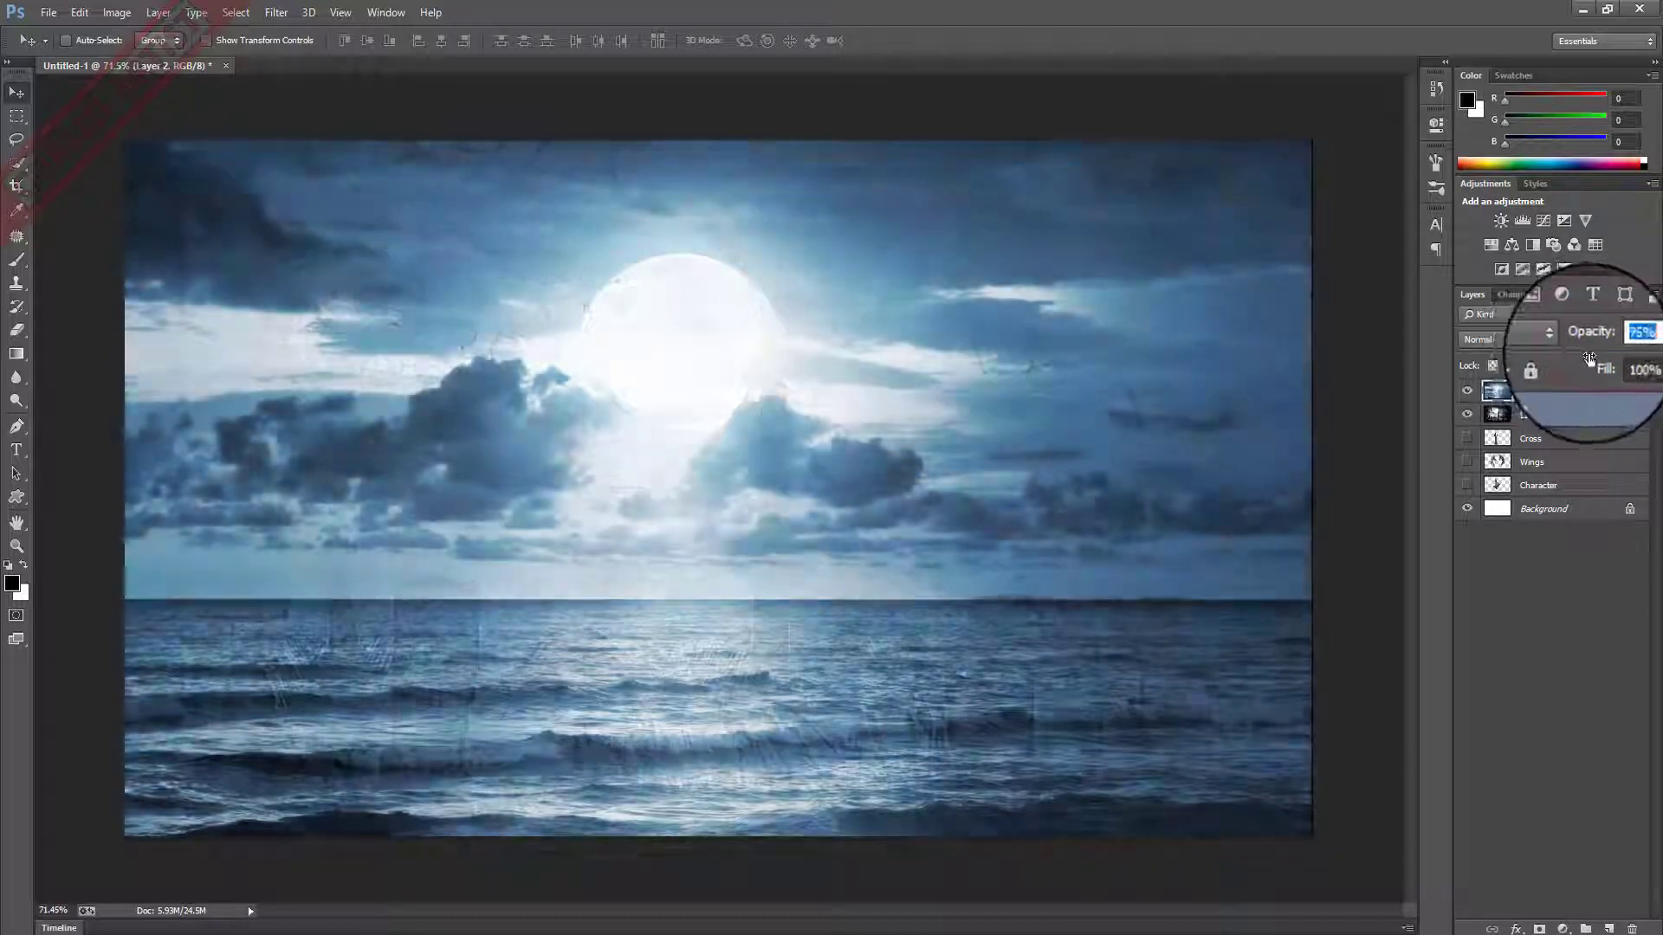
{"action": "left_click", "coordinate": [1572, 394], "text": "shift"}
{"action": "double_click", "coordinate": [1565, 493]}
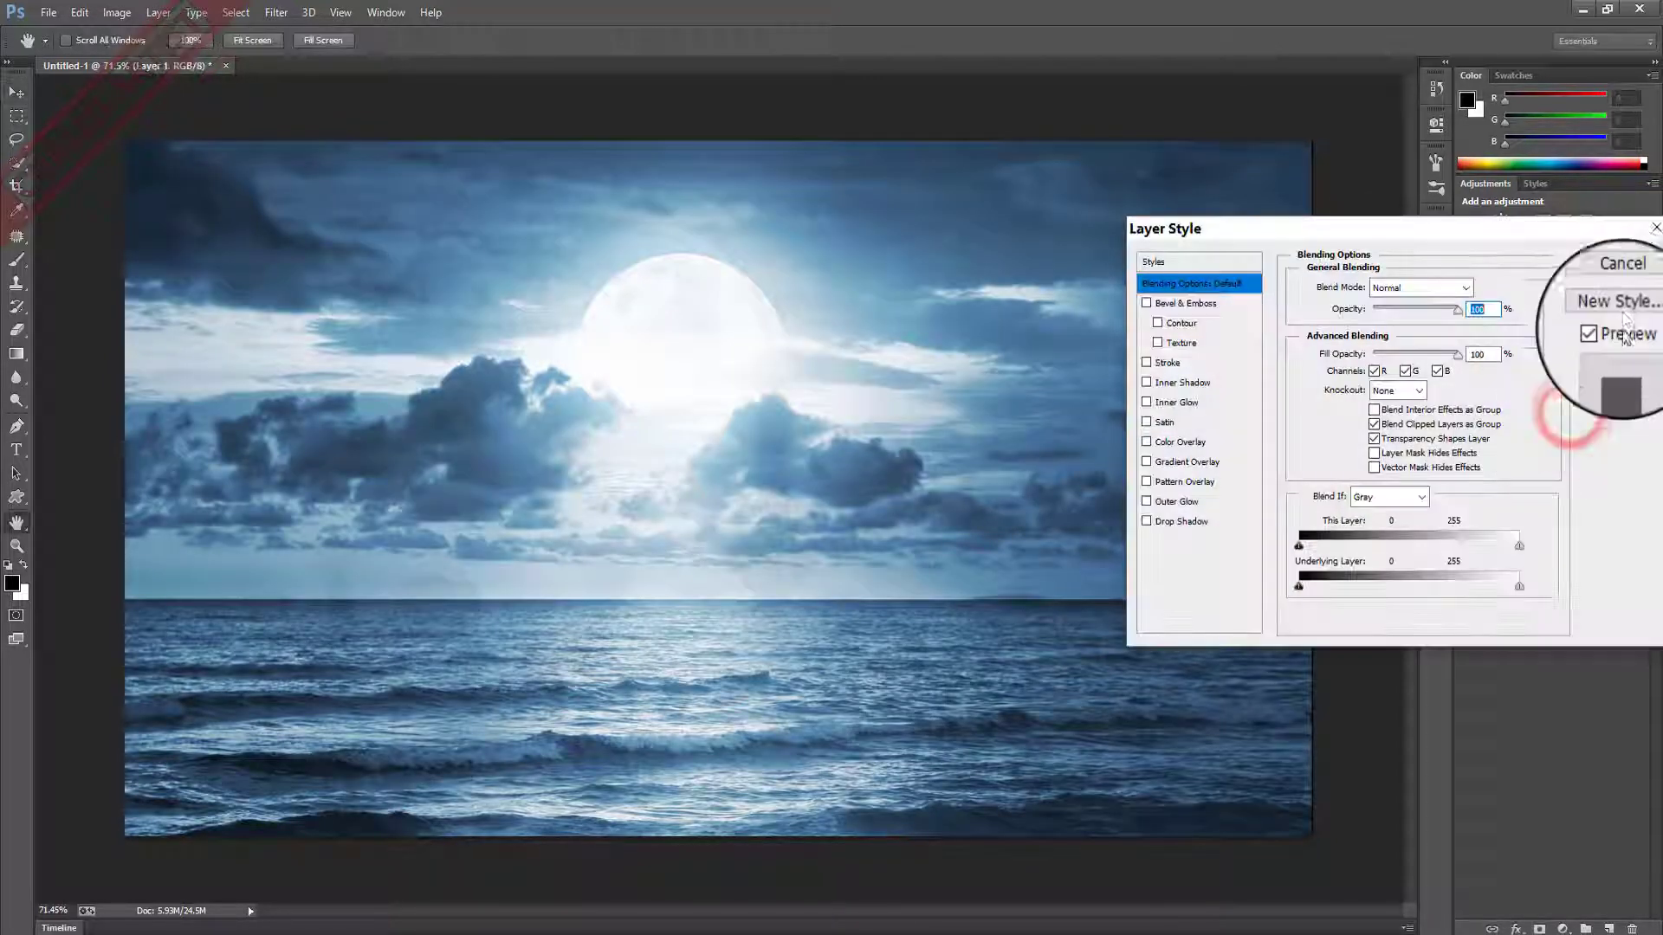
{"action": "left_click", "coordinate": [1615, 259]}
Show the Cross layer above the sea and select the ocean layer.
{"action": "left_click", "coordinate": [1567, 413]}
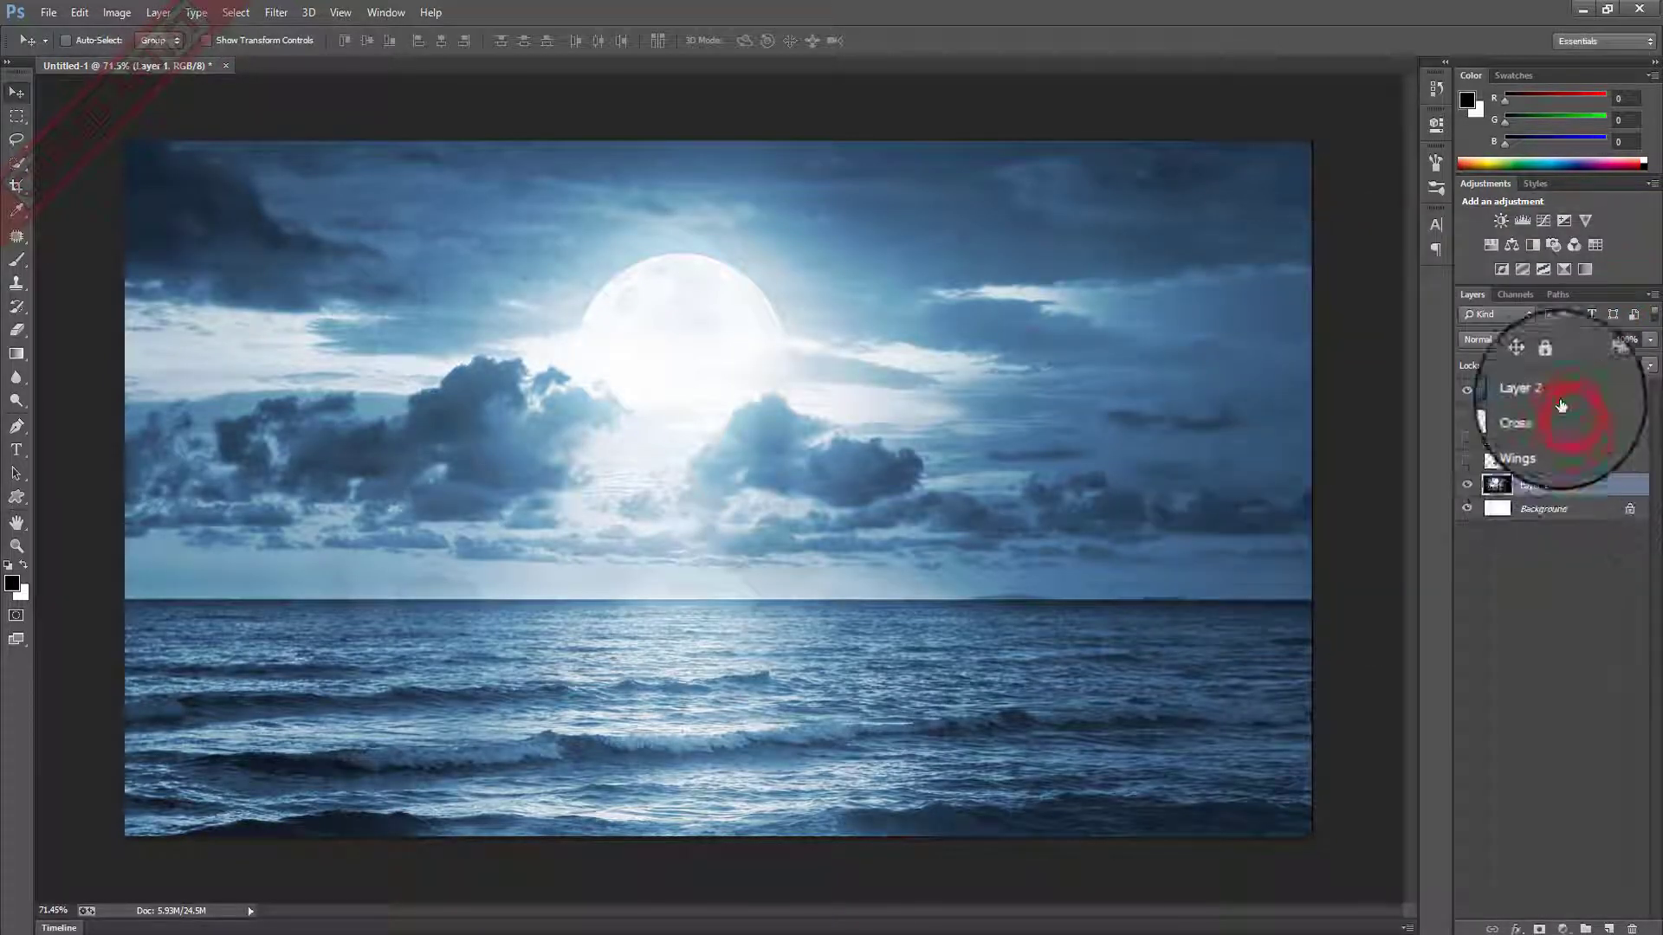
{"action": "left_click", "coordinate": [1471, 396]}
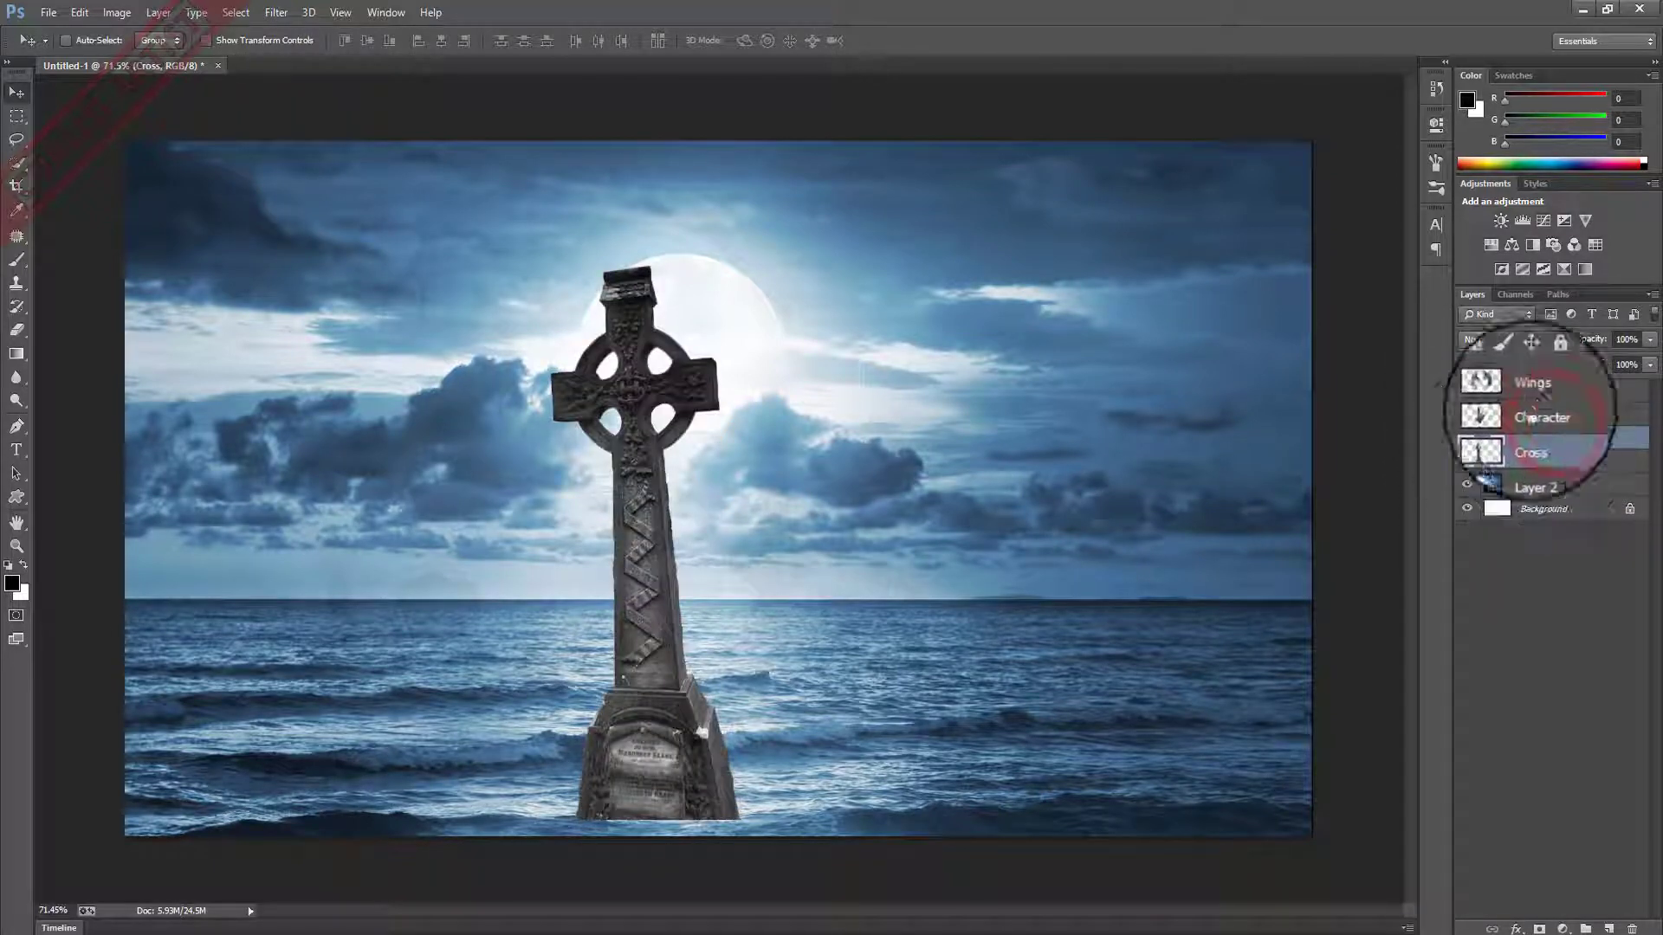
{"action": "left_click", "coordinate": [1467, 438]}
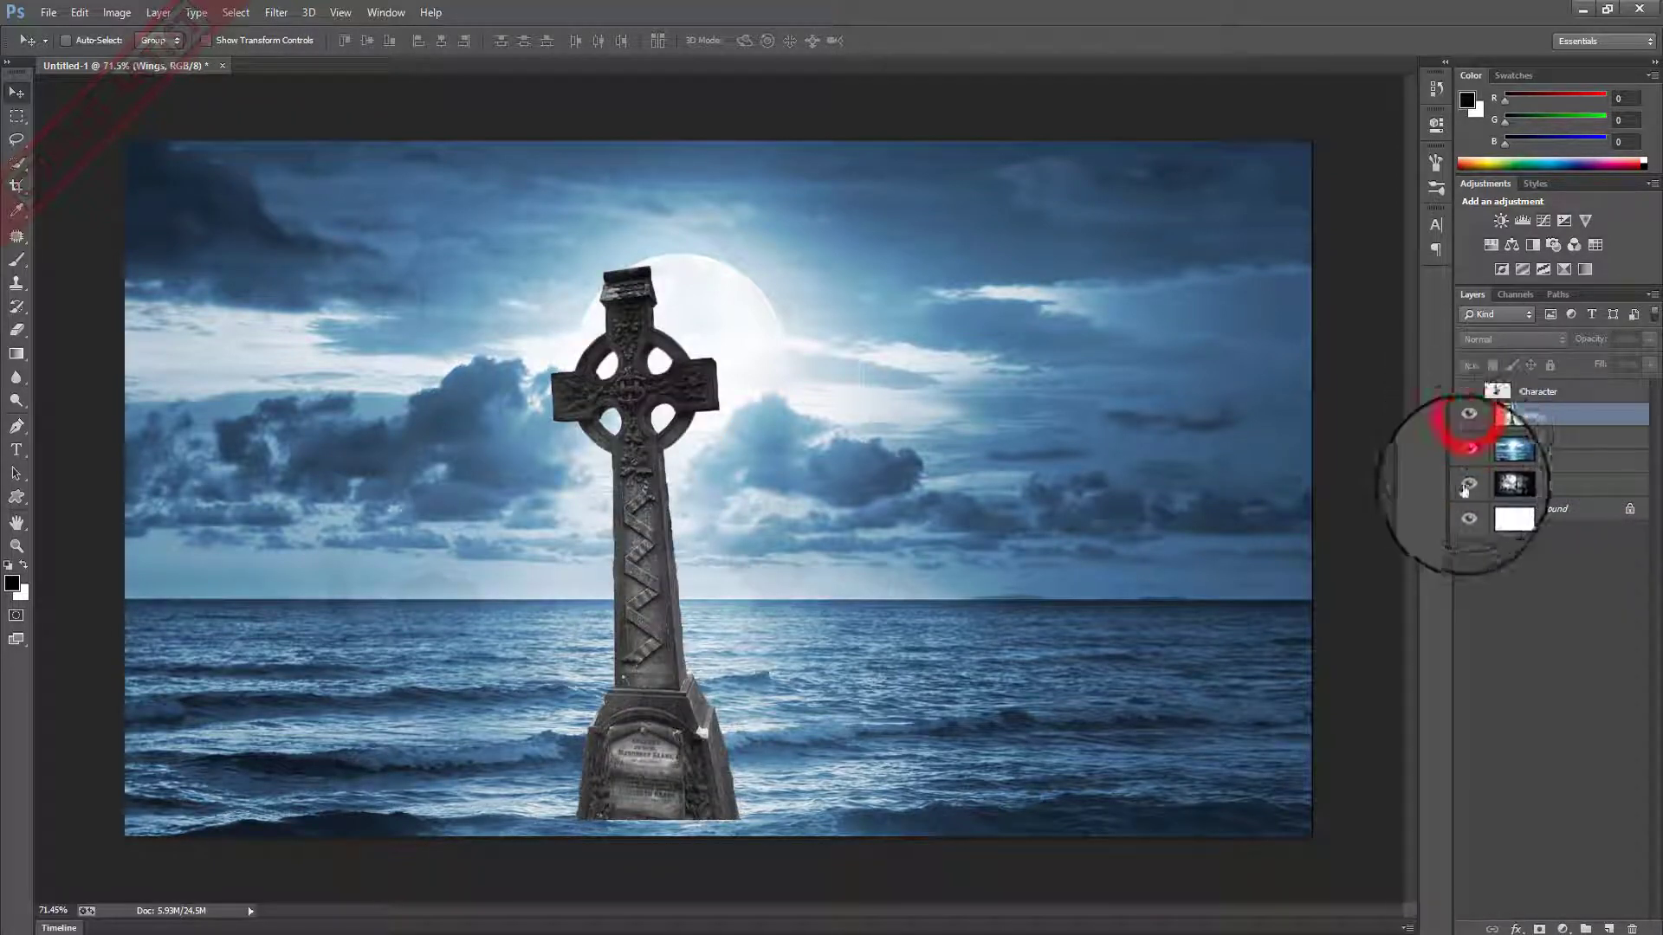
{"action": "left_click", "coordinate": [1537, 462]}
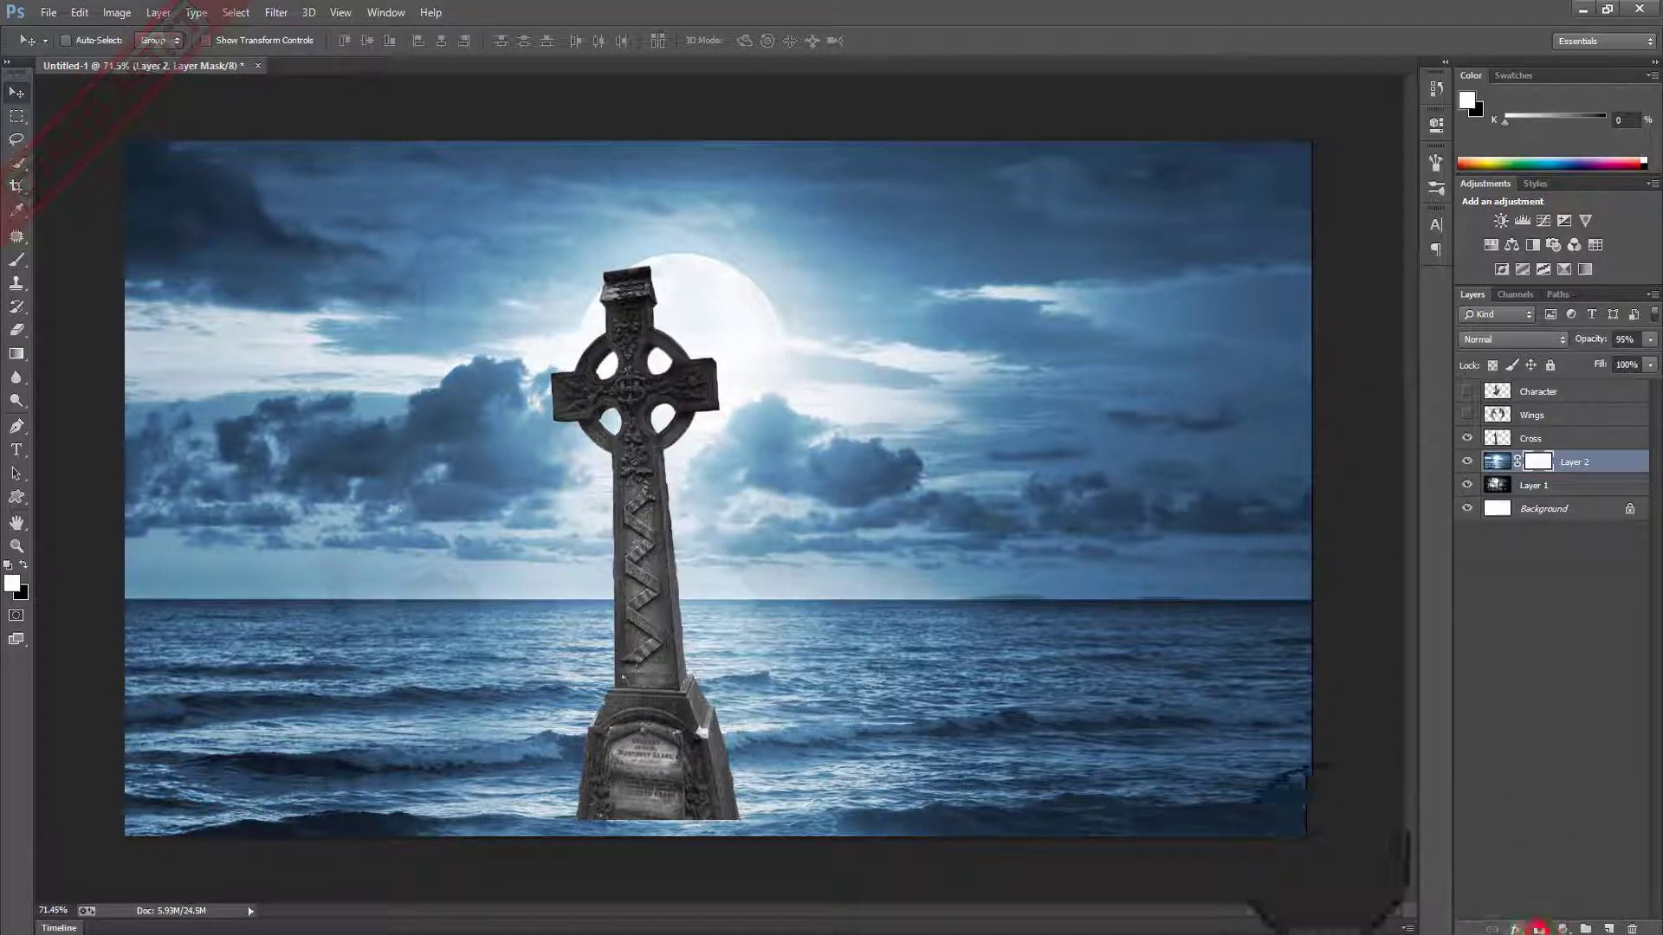
Add a mask to the ocean layer and paint out the lower canvas to reveal the graveyard.
{"action": "left_click", "coordinate": [16, 259]}
{"action": "left_click", "coordinate": [174, 784]}
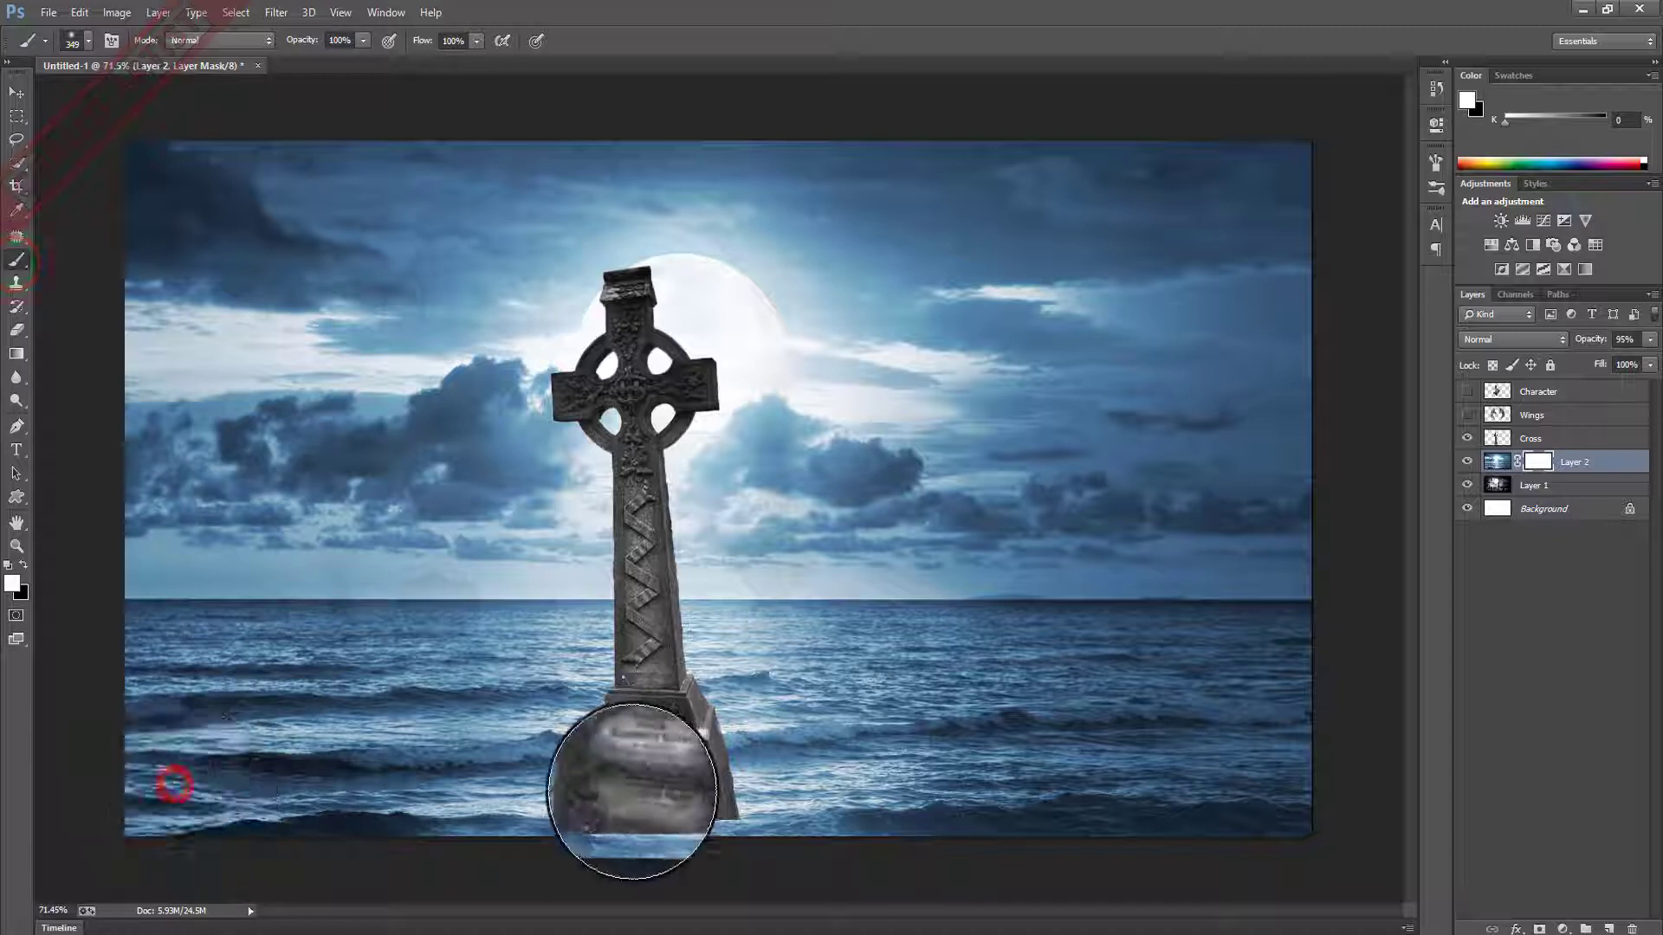
{"action": "mouse_move", "coordinate": [137, 831]}
{"action": "left_mouse_down"}
{"action": "mouse_move", "coordinate": [242, 798]}
{"action": "mouse_move", "coordinate": [884, 814]}
{"action": "left_mouse_up"}
{"action": "mouse_move", "coordinate": [884, 814]}
{"action": "left_mouse_down"}
{"action": "mouse_move", "coordinate": [1237, 780]}
{"action": "mouse_move", "coordinate": [513, 725]}
{"action": "left_mouse_up"}
{"action": "left_click_drag", "start_coordinate": [297, 725], "coordinate": [583, 697]}
{"action": "scroll", "coordinate": [583, 697], "scroll_direction": "down", "scroll_amount": 1}
{"action": "left_click_drag", "start_coordinate": [204, 668], "coordinate": [996, 658]}
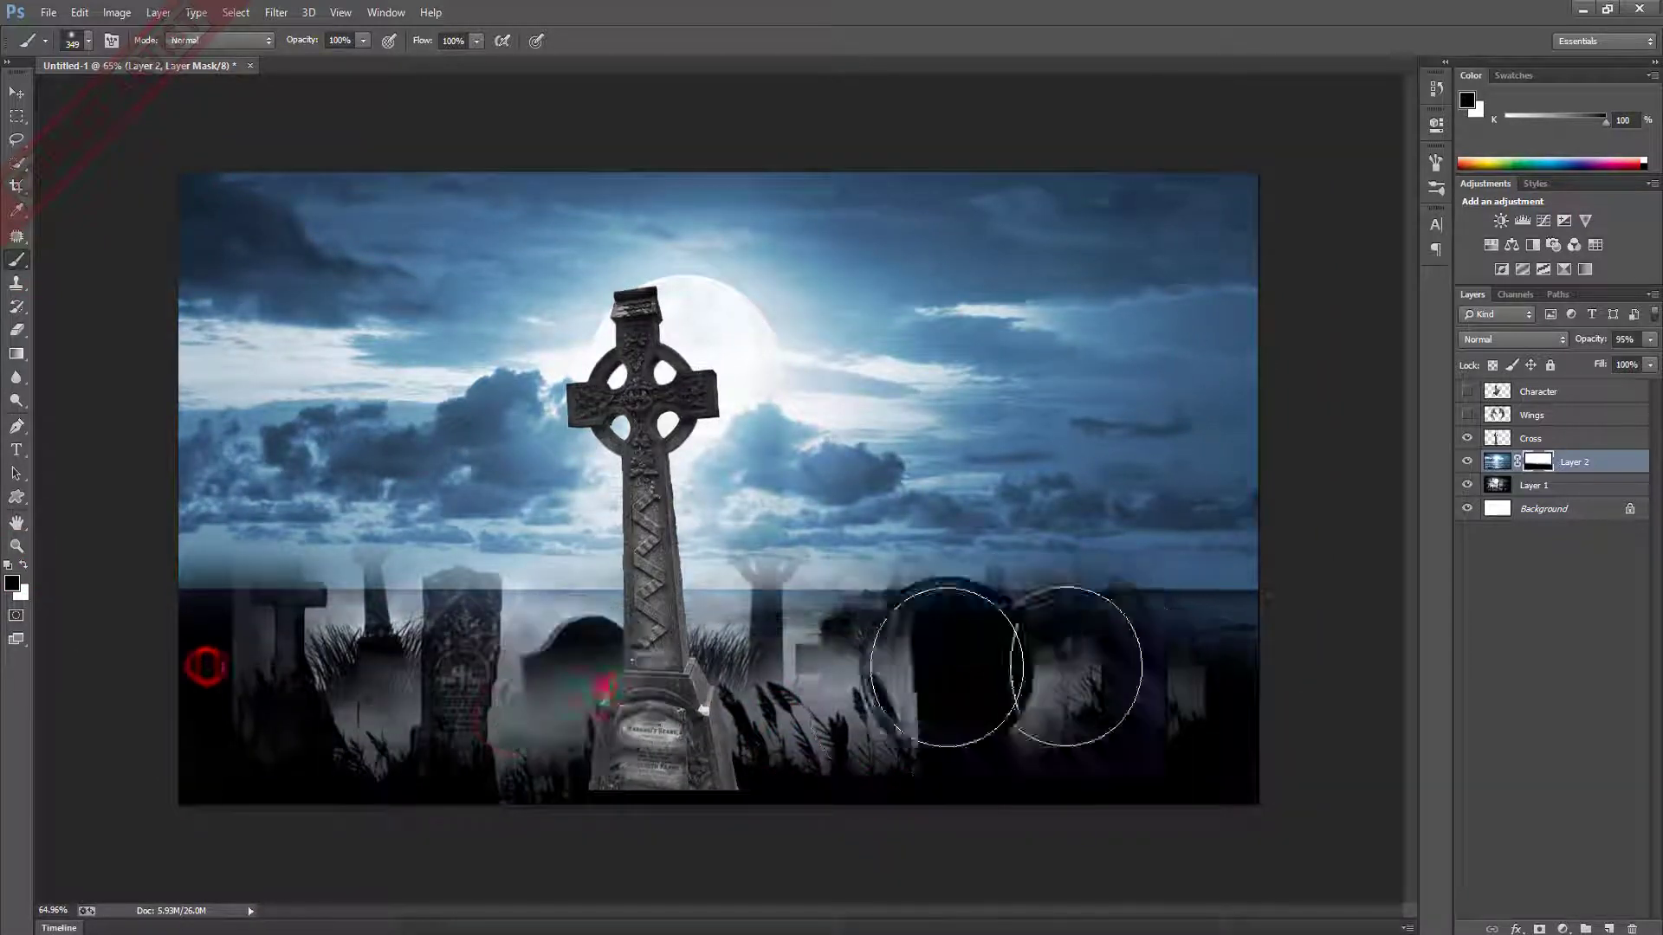
Set brush hardness to 47% and reveal the right-side tombstones, hill and dark cross.
{"action": "right_click", "coordinate": [973, 355]}
{"action": "left_click", "coordinate": [1106, 440]}
{"action": "left_click", "coordinate": [1150, 44]}
{"action": "left_click", "coordinate": [1217, 601]}
{"action": "left_click", "coordinate": [1132, 623]}
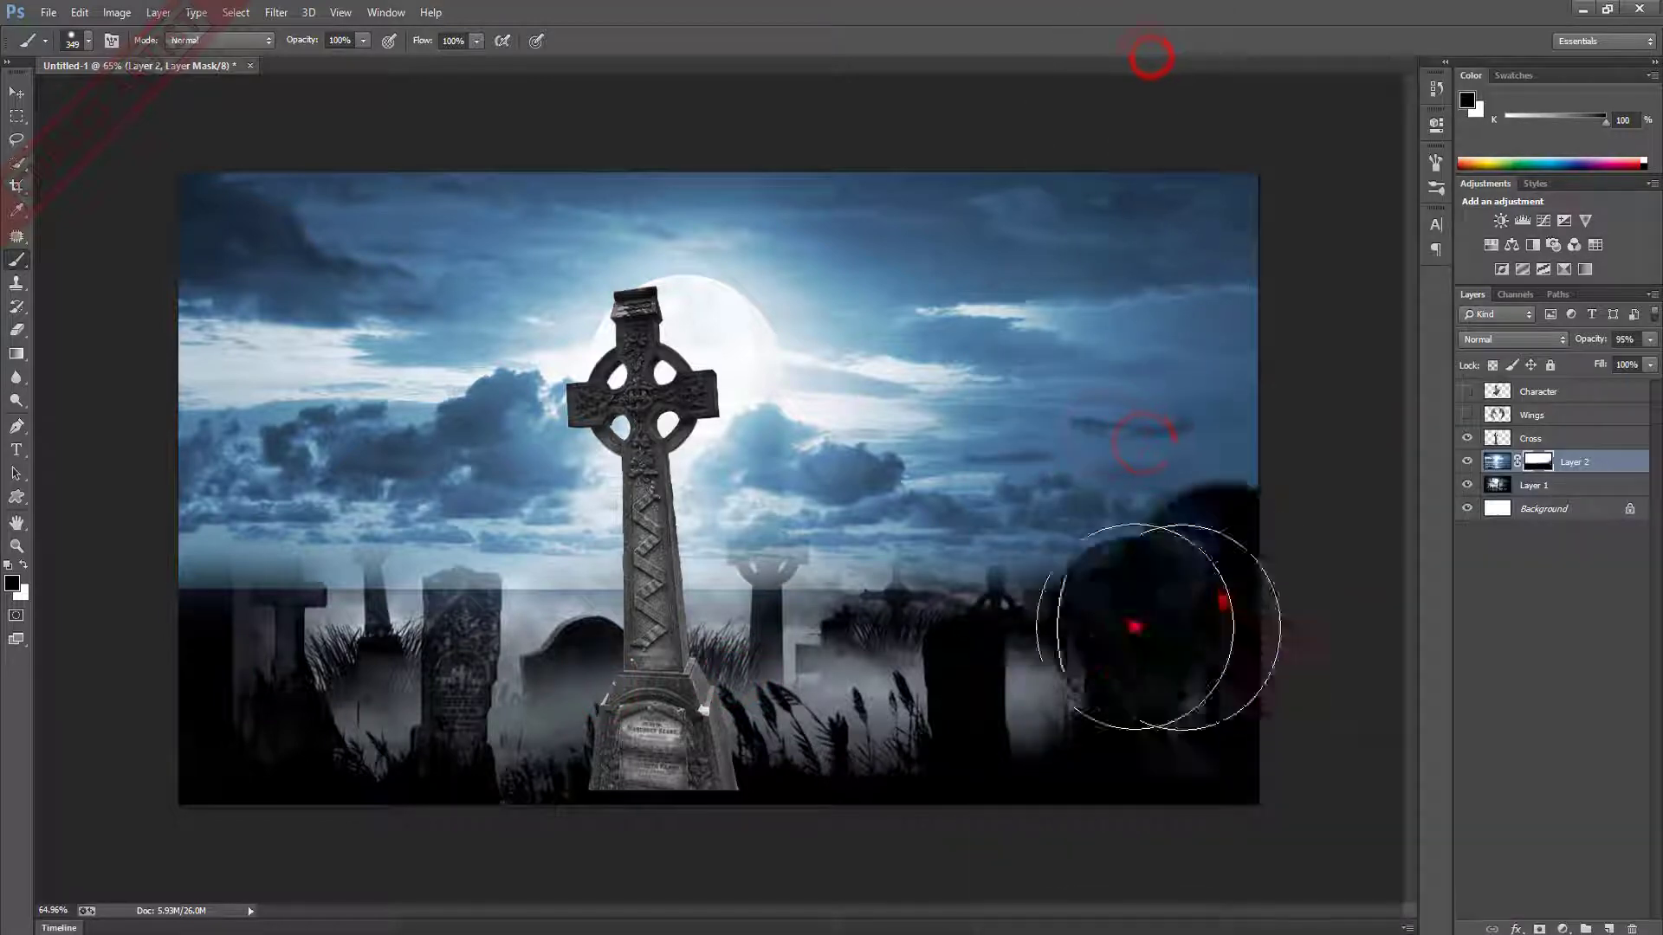
{"action": "left_click", "coordinate": [931, 650]}
{"action": "left_click", "coordinate": [831, 676]}
{"action": "left_click", "coordinate": [768, 571]}
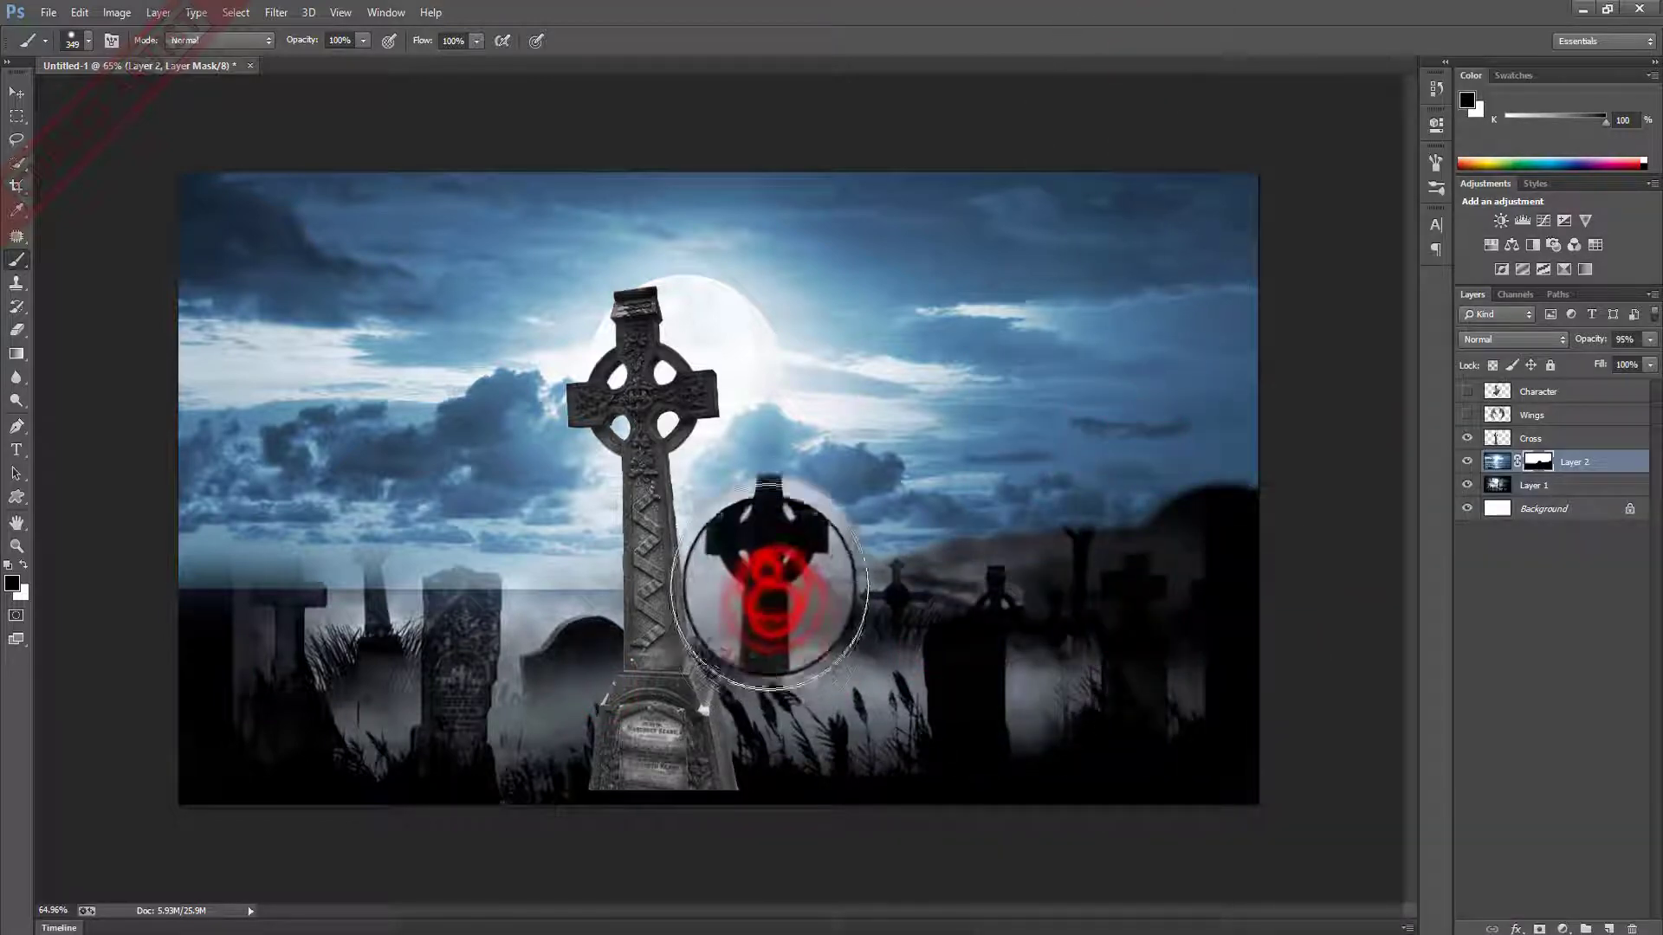
Reveal the left-side tombstones, cross and hill, and darken the right edge.
{"action": "left_click", "coordinate": [675, 619]}
{"action": "left_click", "coordinate": [519, 636]}
{"action": "left_click", "coordinate": [462, 654]}
{"action": "left_click", "coordinate": [418, 622]}
{"action": "left_click", "coordinate": [350, 625]}
{"action": "left_click", "coordinate": [242, 630]}
{"action": "left_click", "coordinate": [891, 688]}
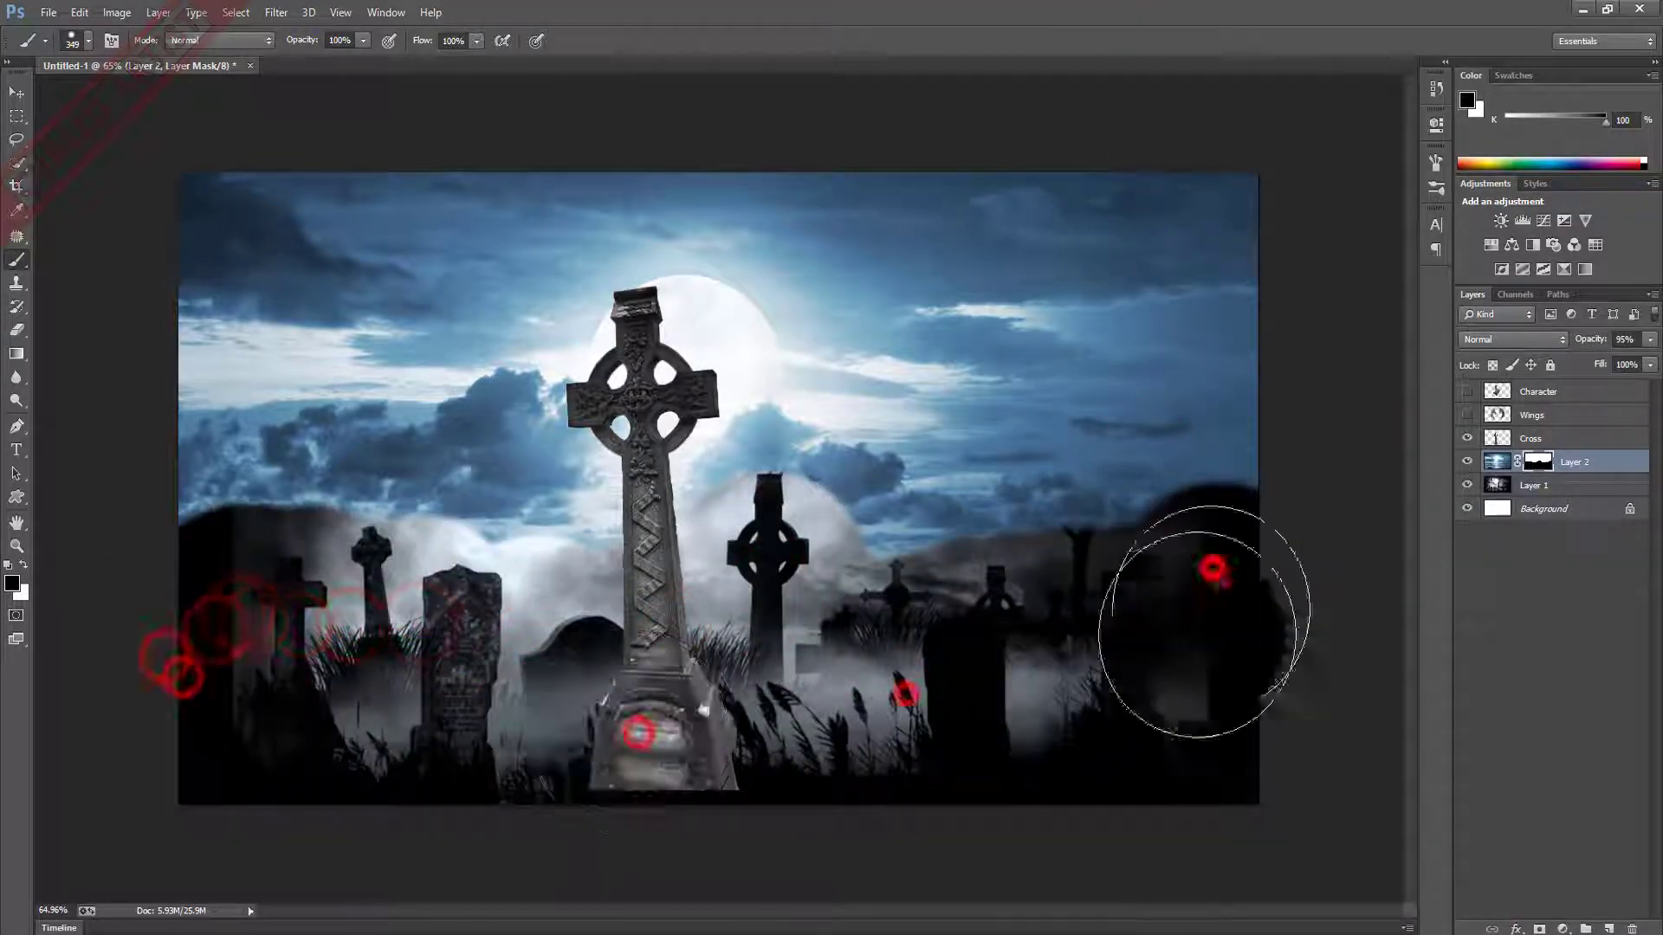
{"action": "left_click", "coordinate": [1212, 598]}
{"action": "left_click", "coordinate": [1303, 547]}
{"action": "left_click", "coordinate": [1293, 406]}
{"action": "left_click", "coordinate": [1308, 305]}
Adjust brush hardness and darken the top edges, revealing the dead branches.
{"action": "right_click", "coordinate": [996, 259]}
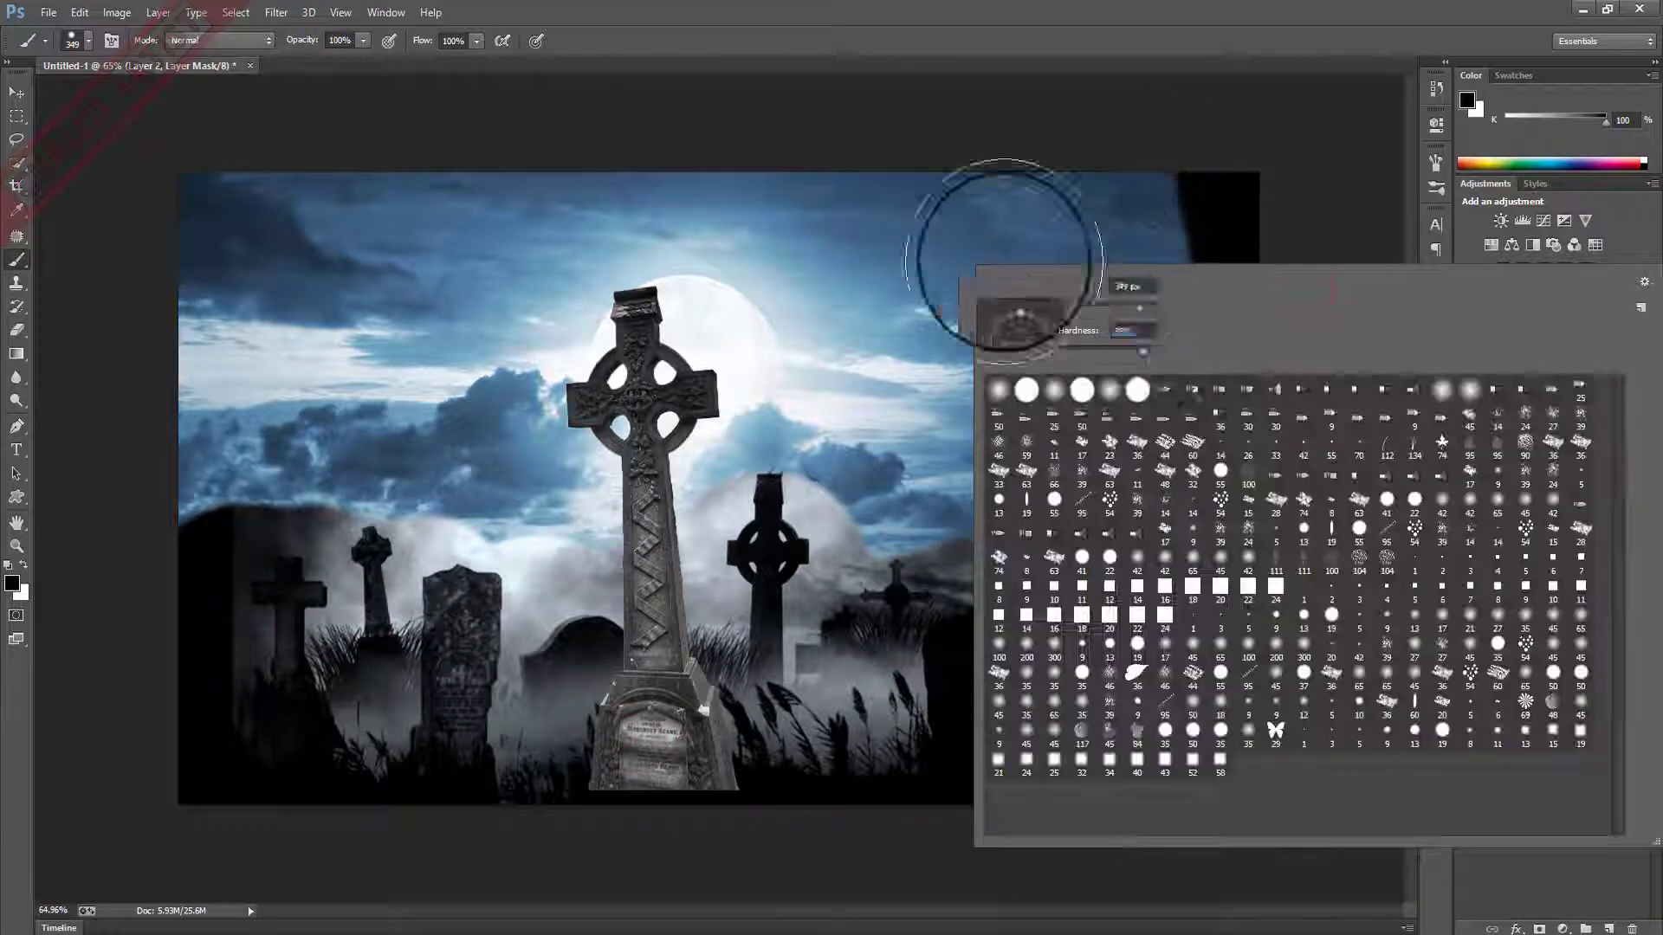
{"action": "left_click", "coordinate": [1210, 186]}
{"action": "left_click", "coordinate": [1190, 315]}
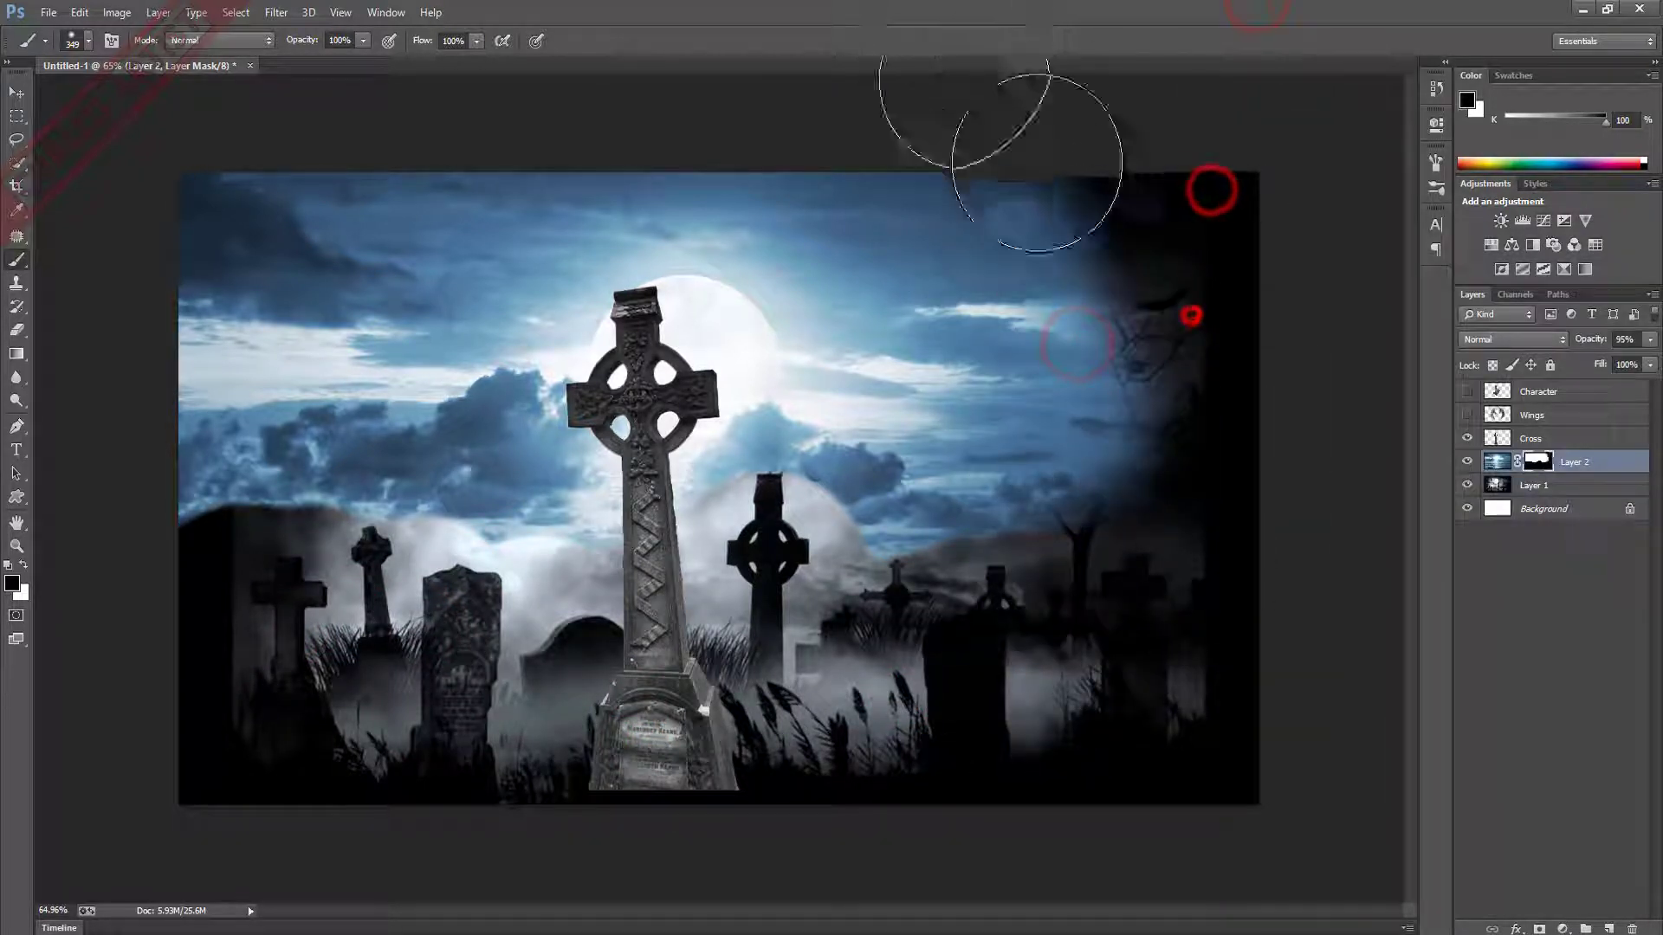
{"action": "left_click", "coordinate": [995, 138]}
{"action": "left_click", "coordinate": [582, 101]}
{"action": "left_click", "coordinate": [429, 181]}
{"action": "left_click", "coordinate": [227, 415]}
Blend the fog across the lower middle and reveal the smoke plume near the crow.
{"action": "left_click", "coordinate": [297, 631]}
{"action": "left_click", "coordinate": [360, 559]}
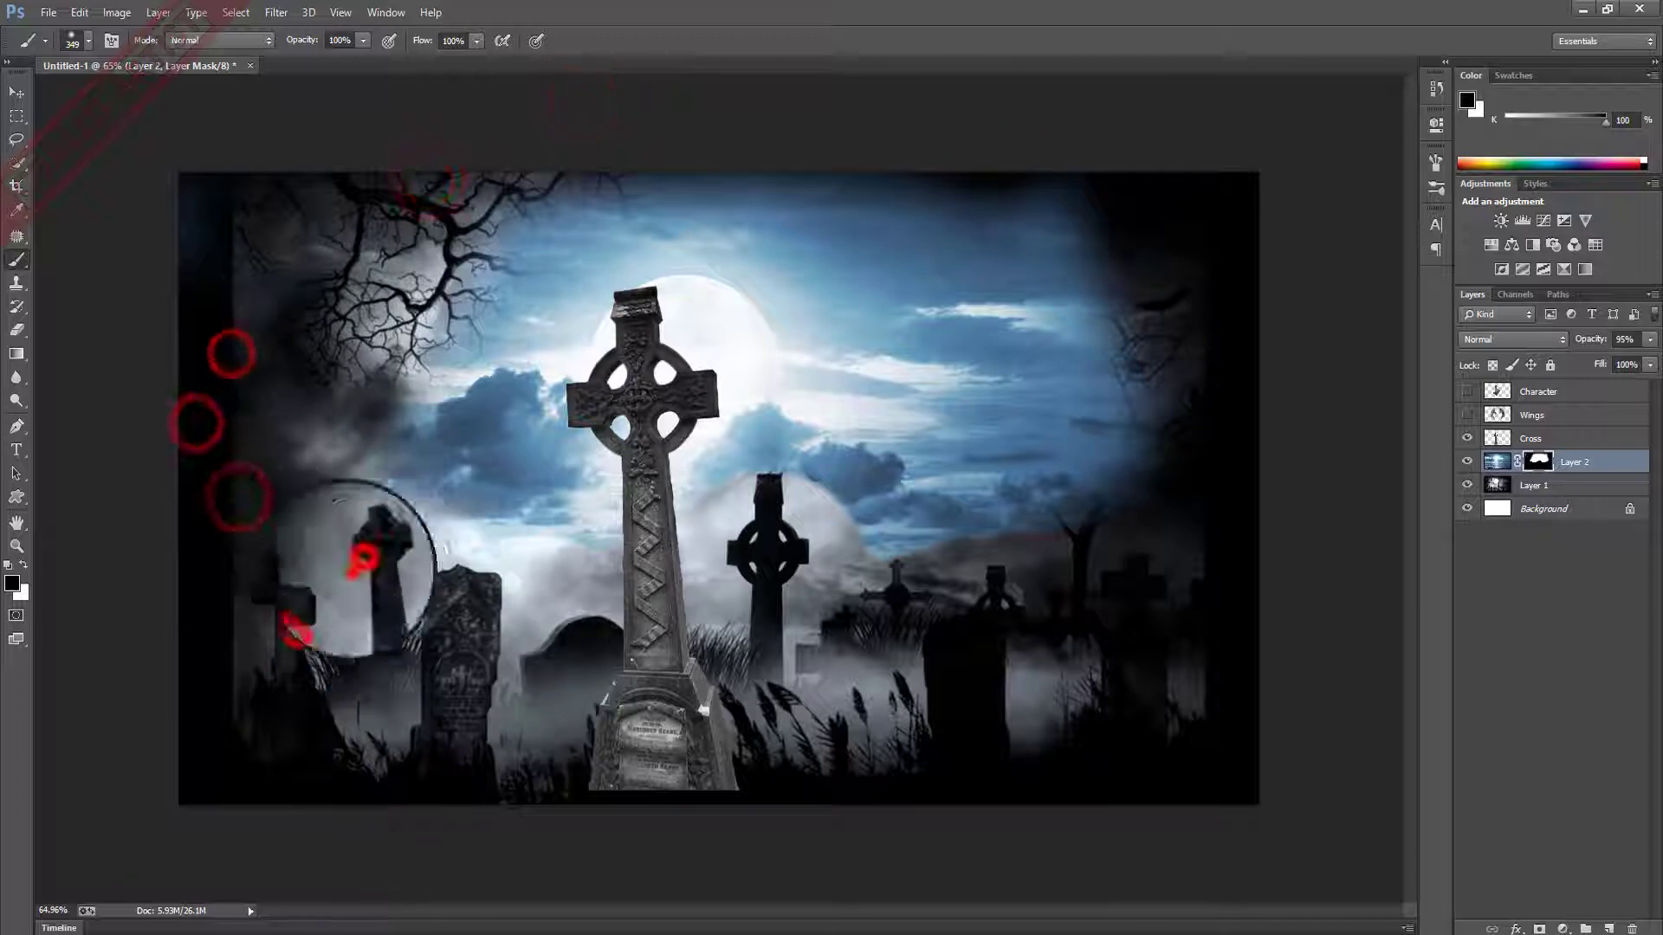
{"action": "left_click", "coordinate": [508, 628]}
{"action": "left_click", "coordinate": [684, 641]}
{"action": "left_click", "coordinate": [827, 638]}
{"action": "left_click", "coordinate": [1004, 519]}
{"action": "scroll", "coordinate": [866, 606], "scroll_direction": "up", "scroll_amount": 5}
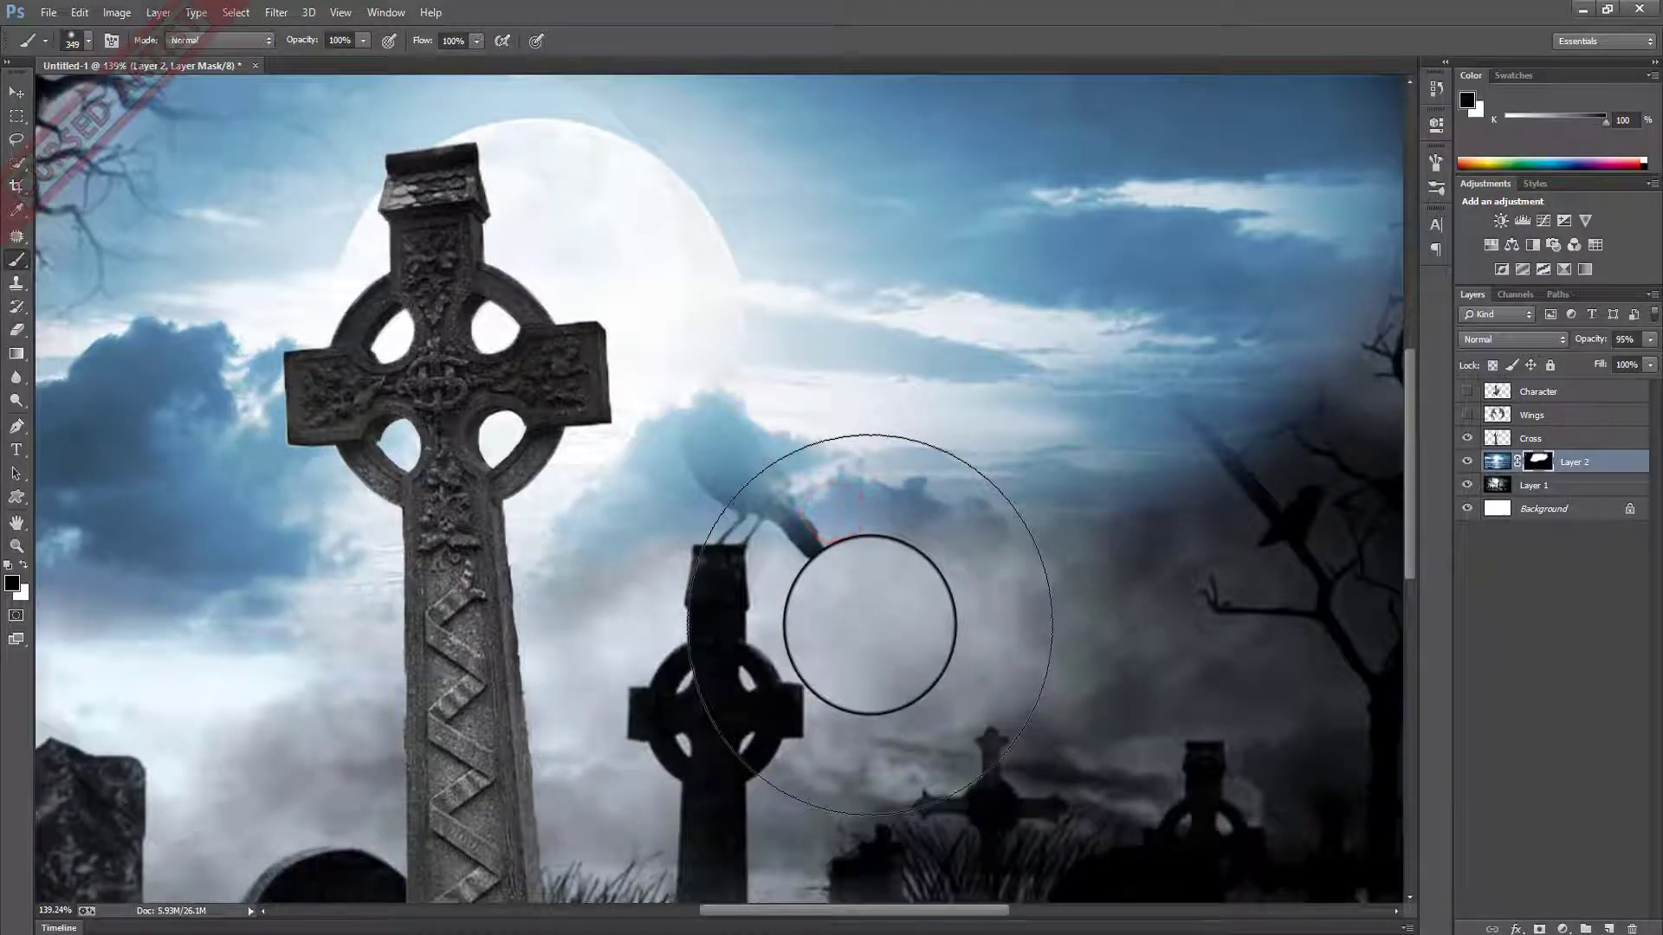
{"action": "left_click_drag", "start_coordinate": [869, 625], "coordinate": [812, 546]}
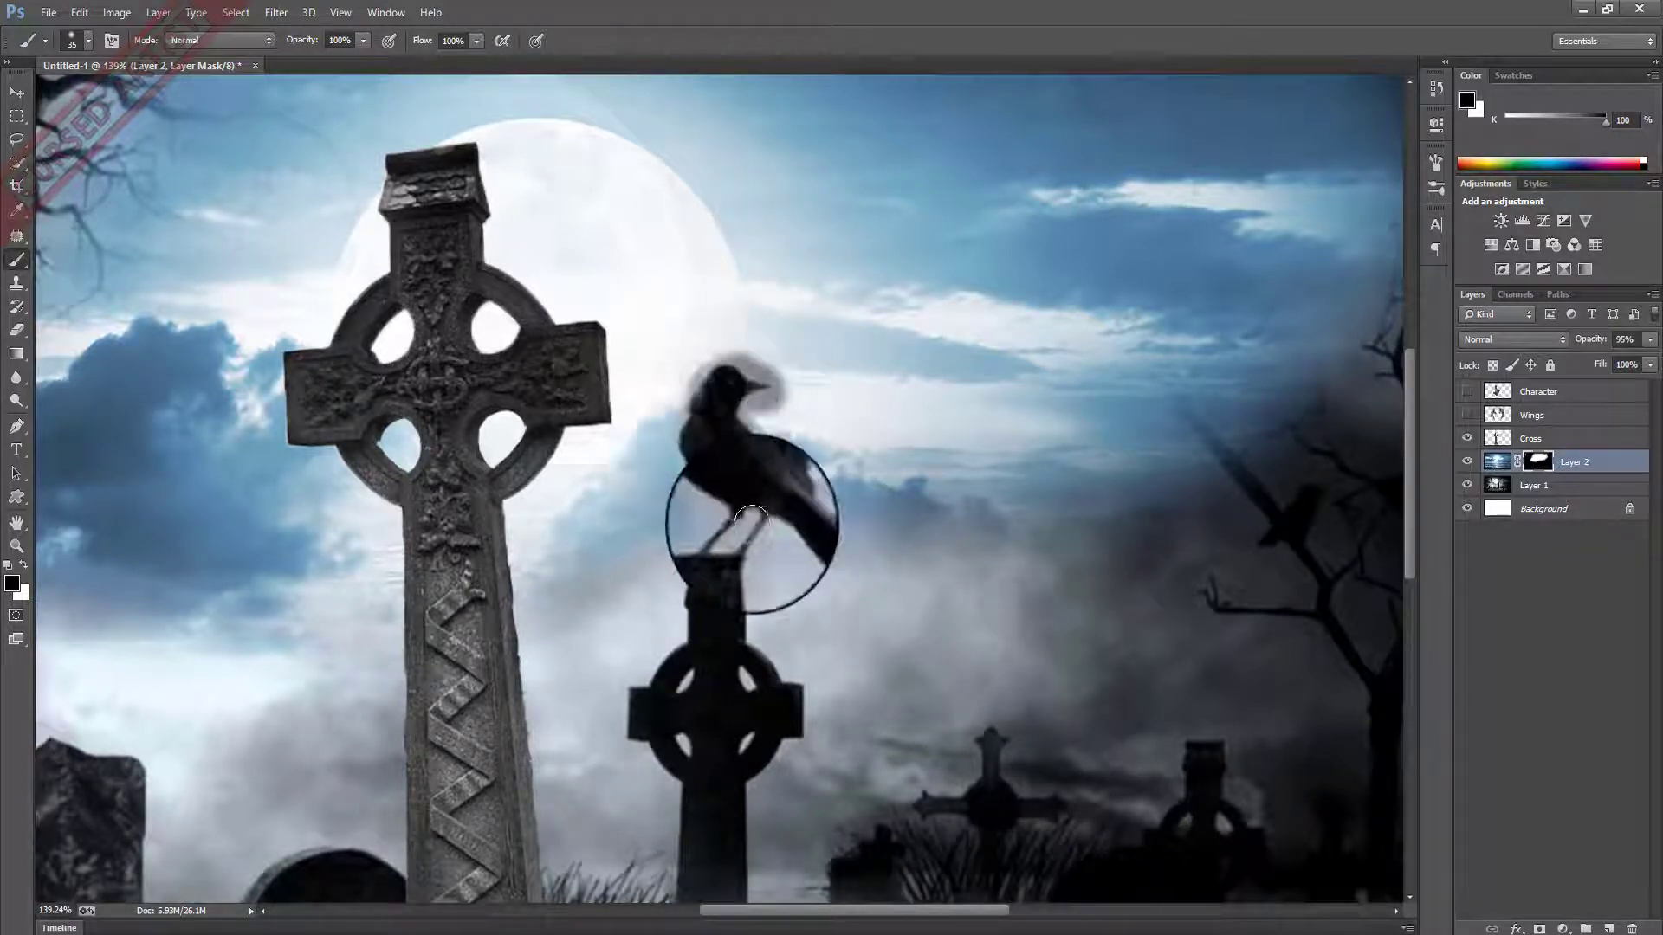
With a small soft brush on Layer 2's mask, restore the crow's legs, remove the grey halo, and clean its beak edge.
{"action": "scroll", "coordinate": [623, 475], "scroll_direction": "up", "scroll_amount": 4}
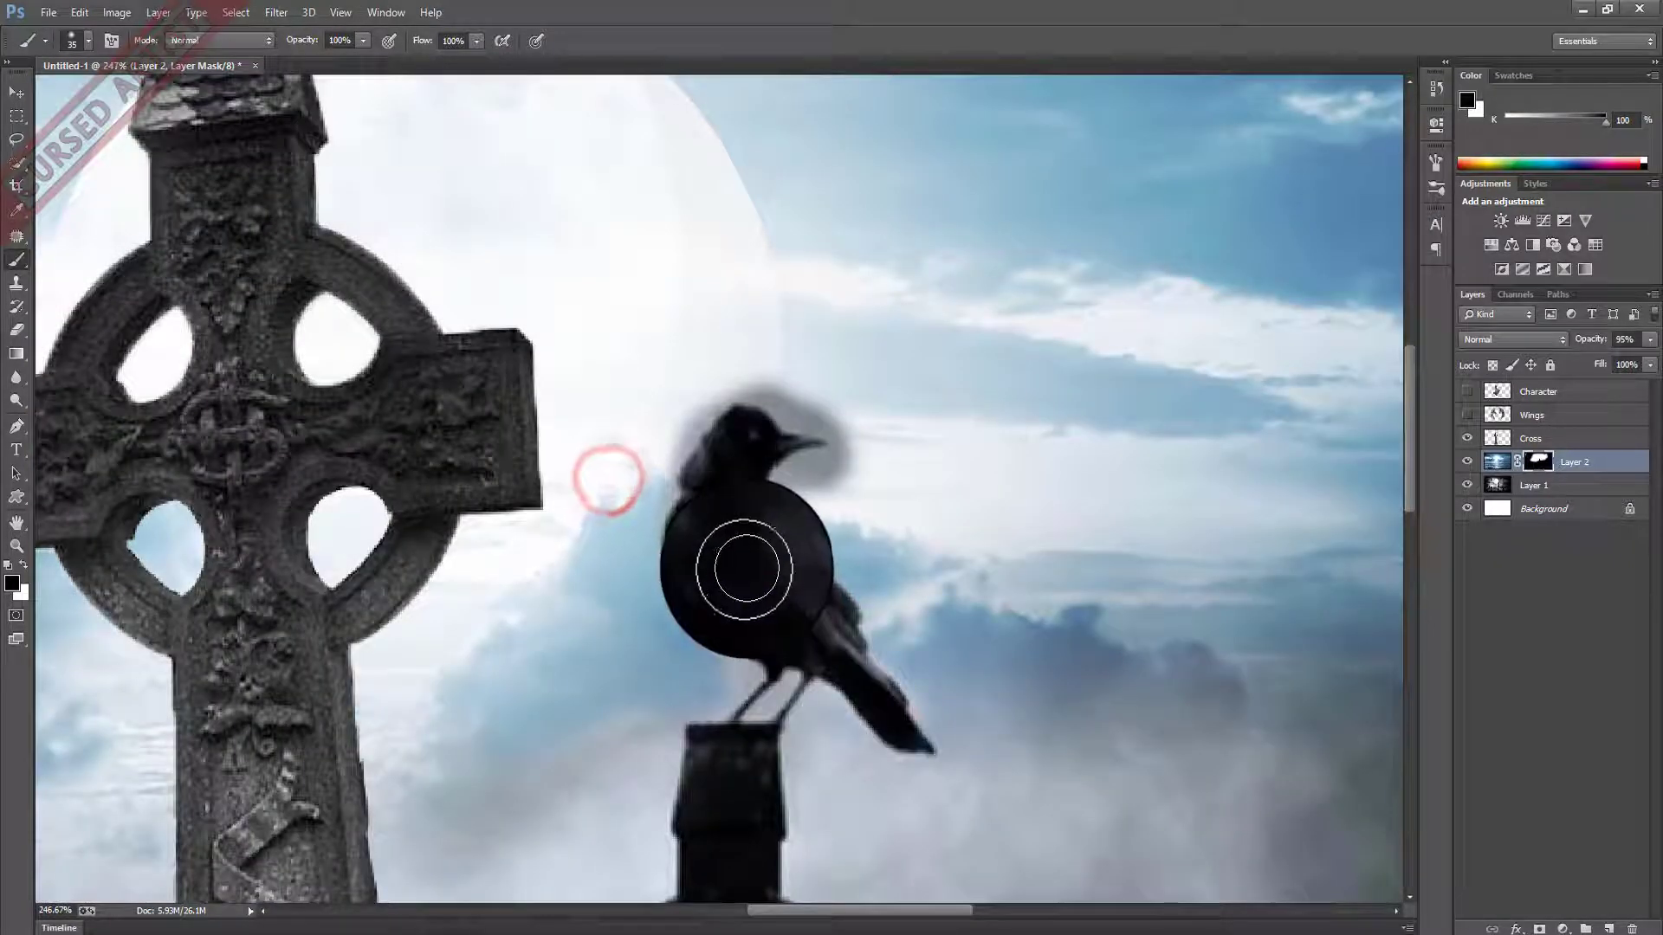
{"action": "key", "text": "bracketleft"}
{"action": "key", "text": "bracketleft"}
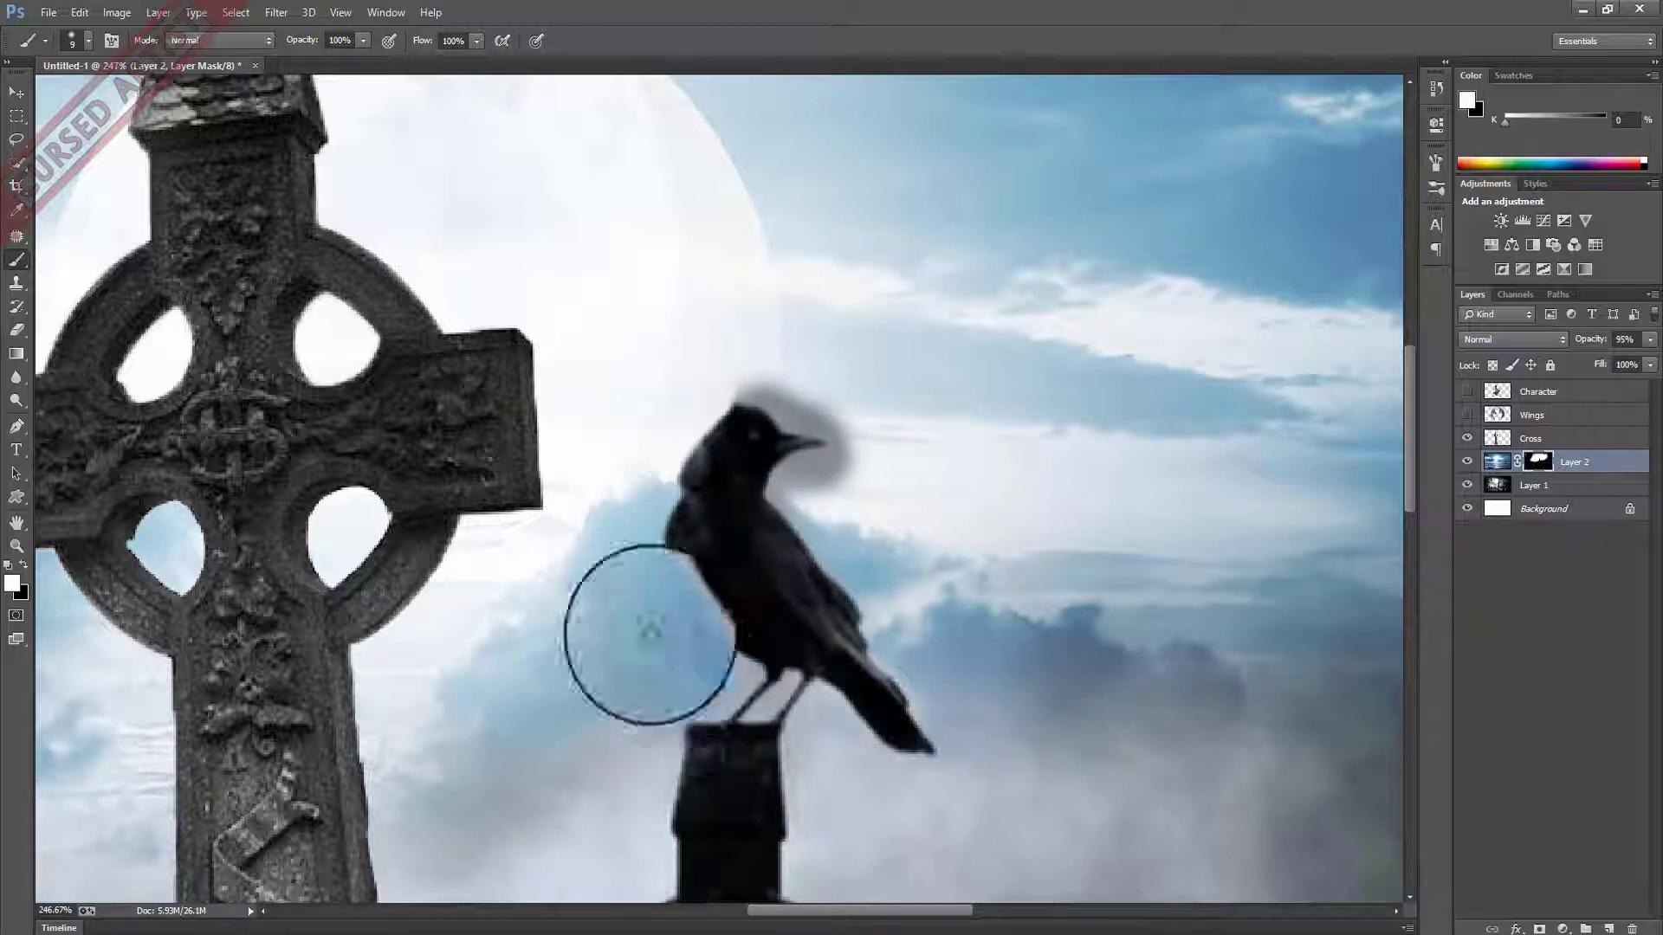
{"action": "right_click", "coordinate": [636, 684]}
{"action": "left_click", "coordinate": [751, 439]}
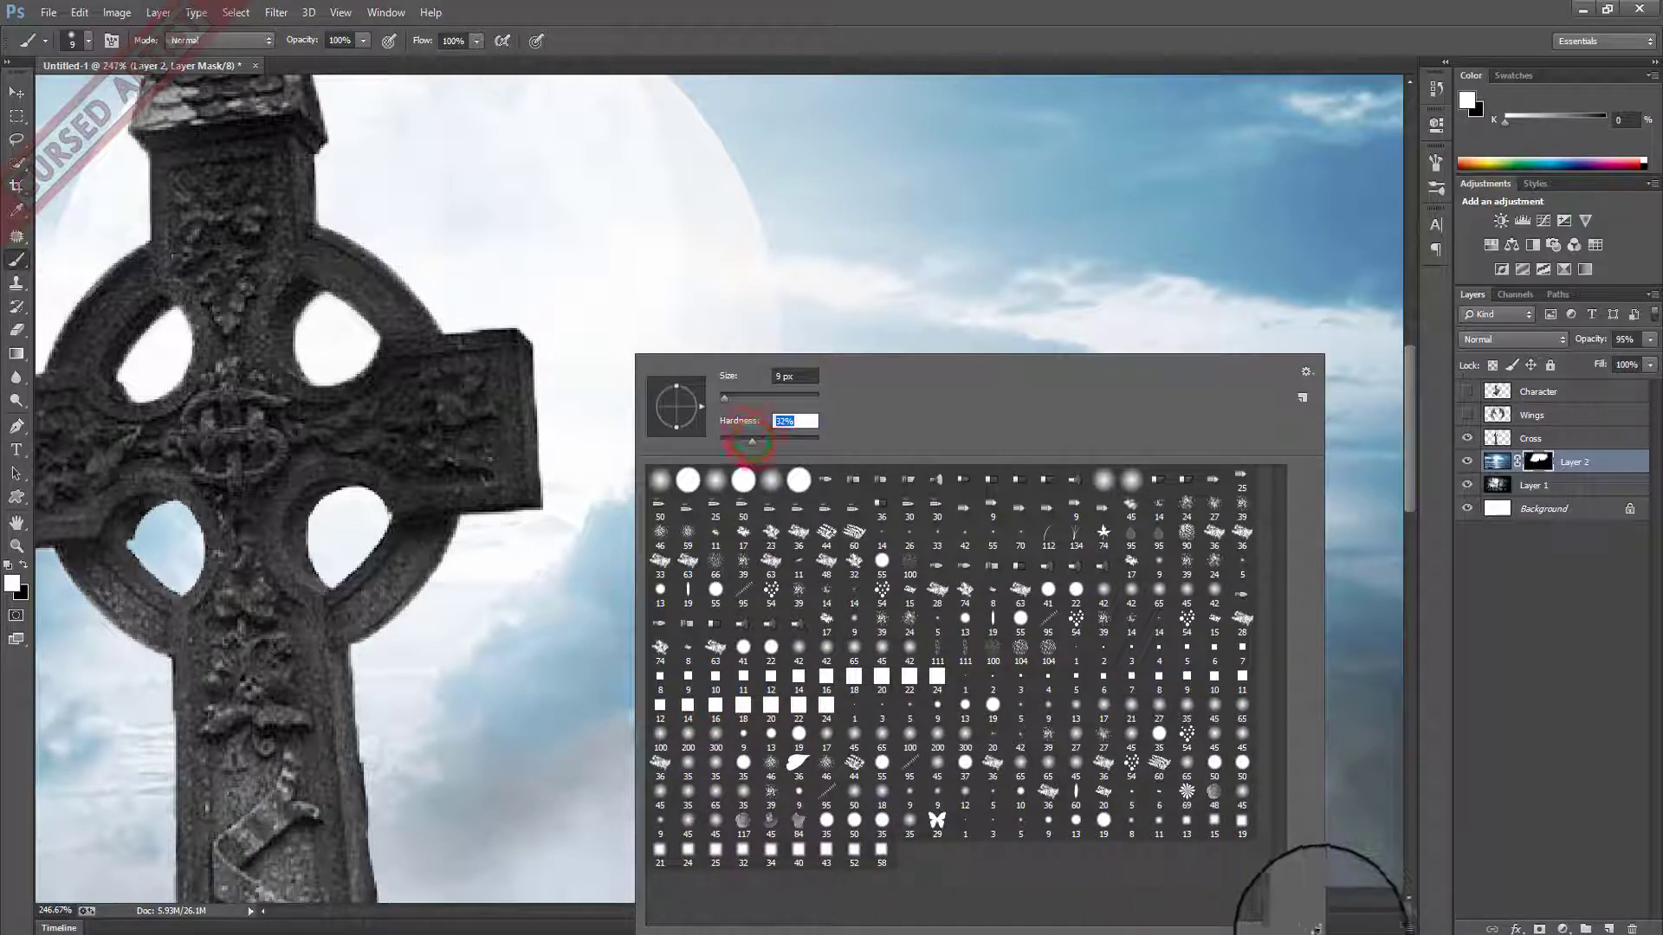
{"action": "key", "text": "Return"}
{"action": "left_click", "coordinate": [632, 716]}
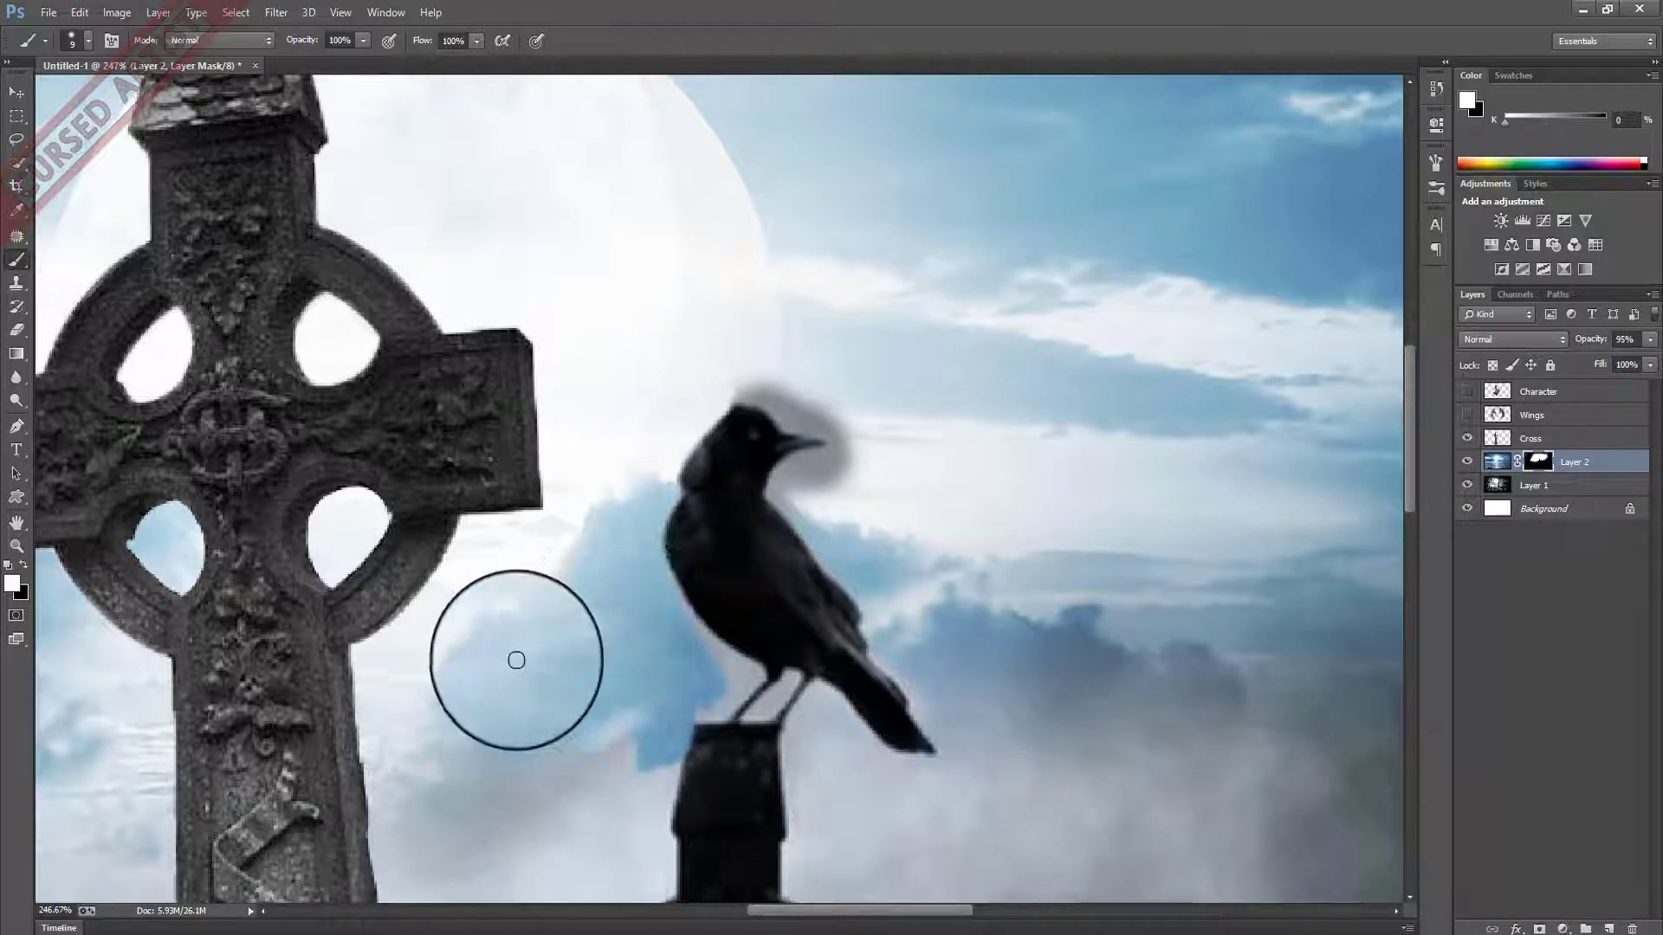
{"action": "scroll", "coordinate": [756, 690], "scroll_direction": "up", "scroll_amount": 2}
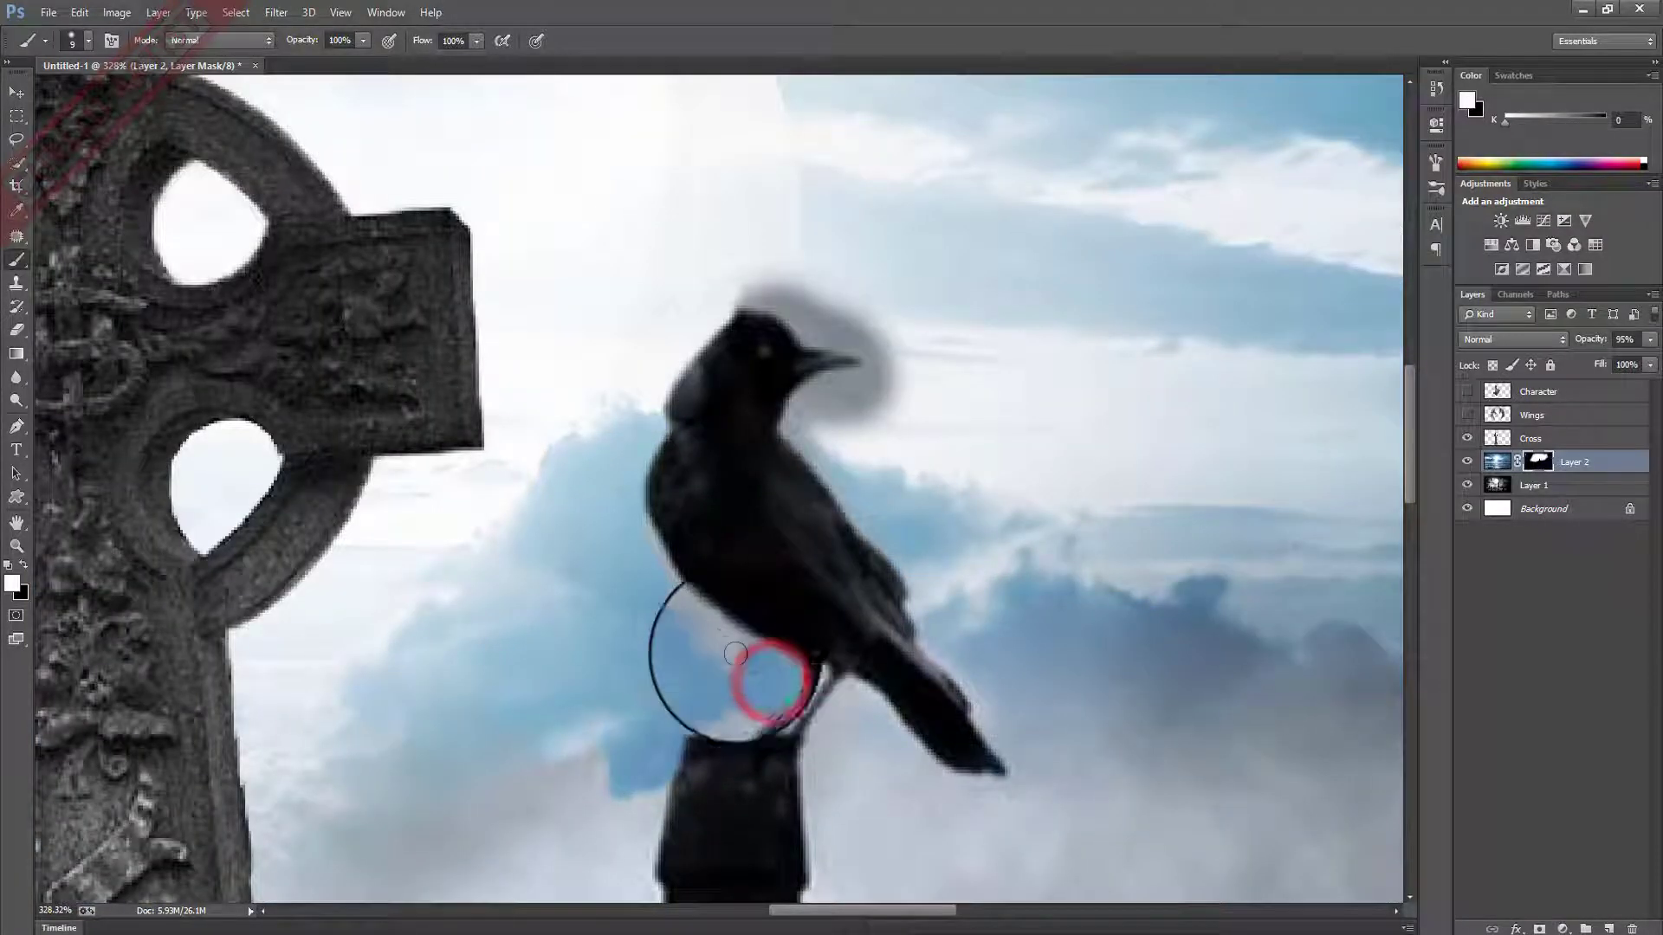
{"action": "mouse_move", "coordinate": [735, 654]}
{"action": "left_mouse_down"}
{"action": "mouse_move", "coordinate": [606, 531]}
{"action": "mouse_move", "coordinate": [727, 662]}
{"action": "left_mouse_up"}
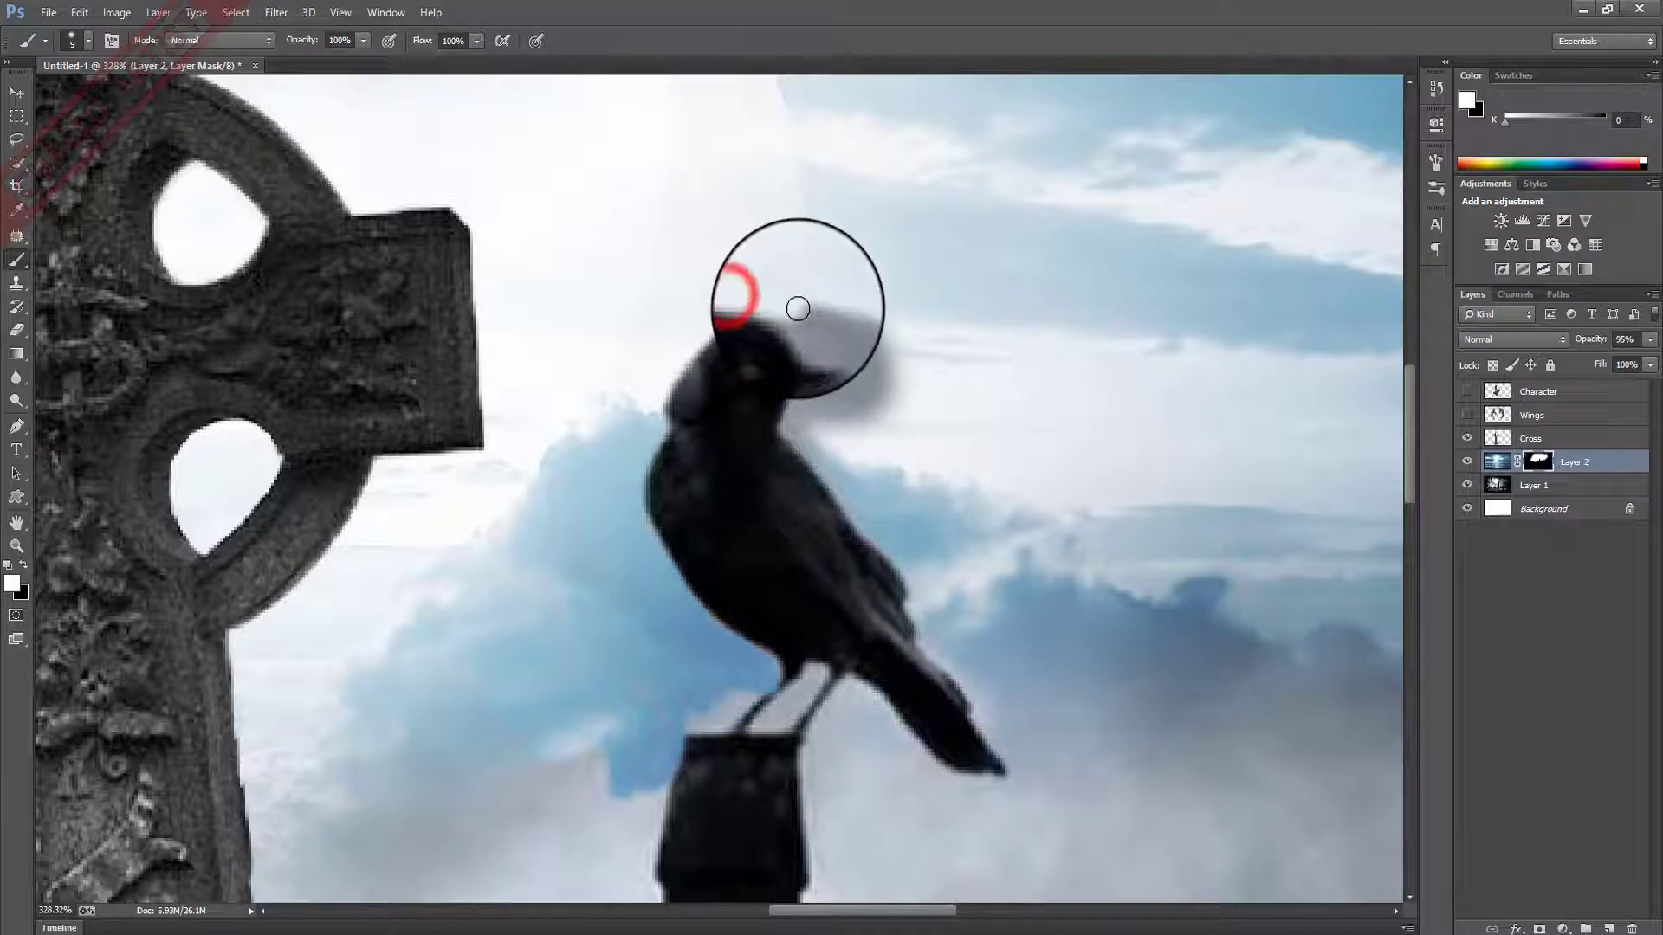
{"action": "mouse_move", "coordinate": [815, 332]}
{"action": "left_mouse_down"}
{"action": "mouse_move", "coordinate": [815, 310]}
{"action": "mouse_move", "coordinate": [953, 483]}
{"action": "left_mouse_up"}
{"action": "left_click_drag", "start_coordinate": [831, 416], "coordinate": [892, 378]}
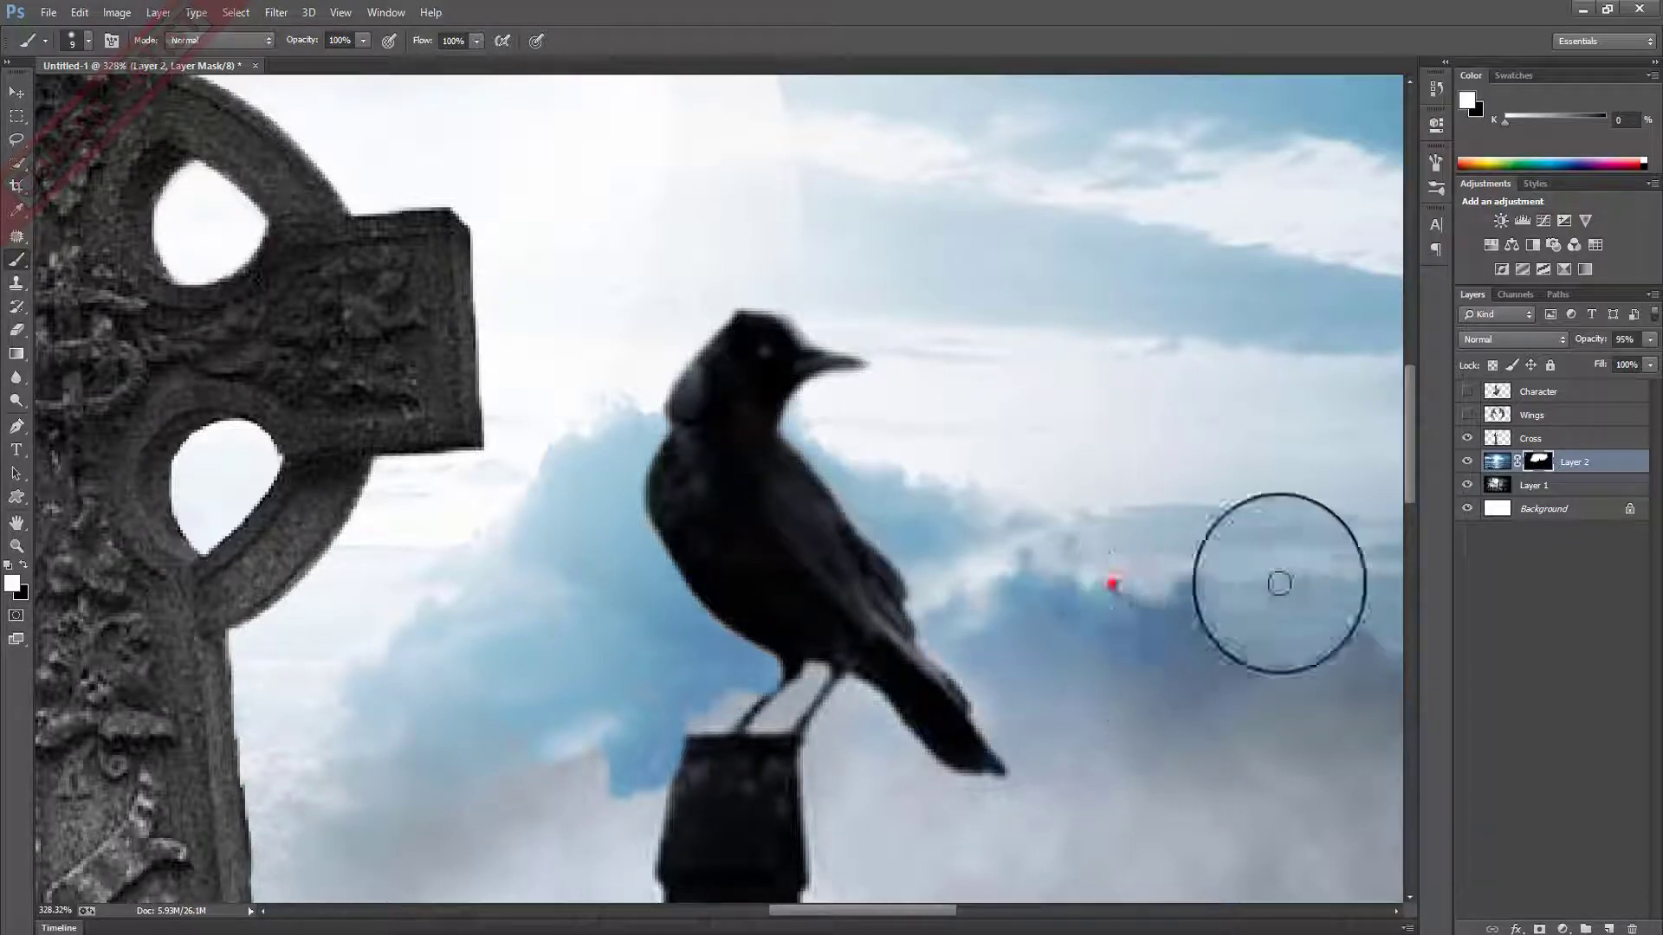
Enlarge the mask brush to 40 and blend the clouds to the right of the crow.
{"action": "scroll", "coordinate": [1039, 542], "scroll_direction": "down", "scroll_amount": 3}
{"action": "scroll", "coordinate": [1038, 543], "scroll_direction": "down", "scroll_amount": 2}
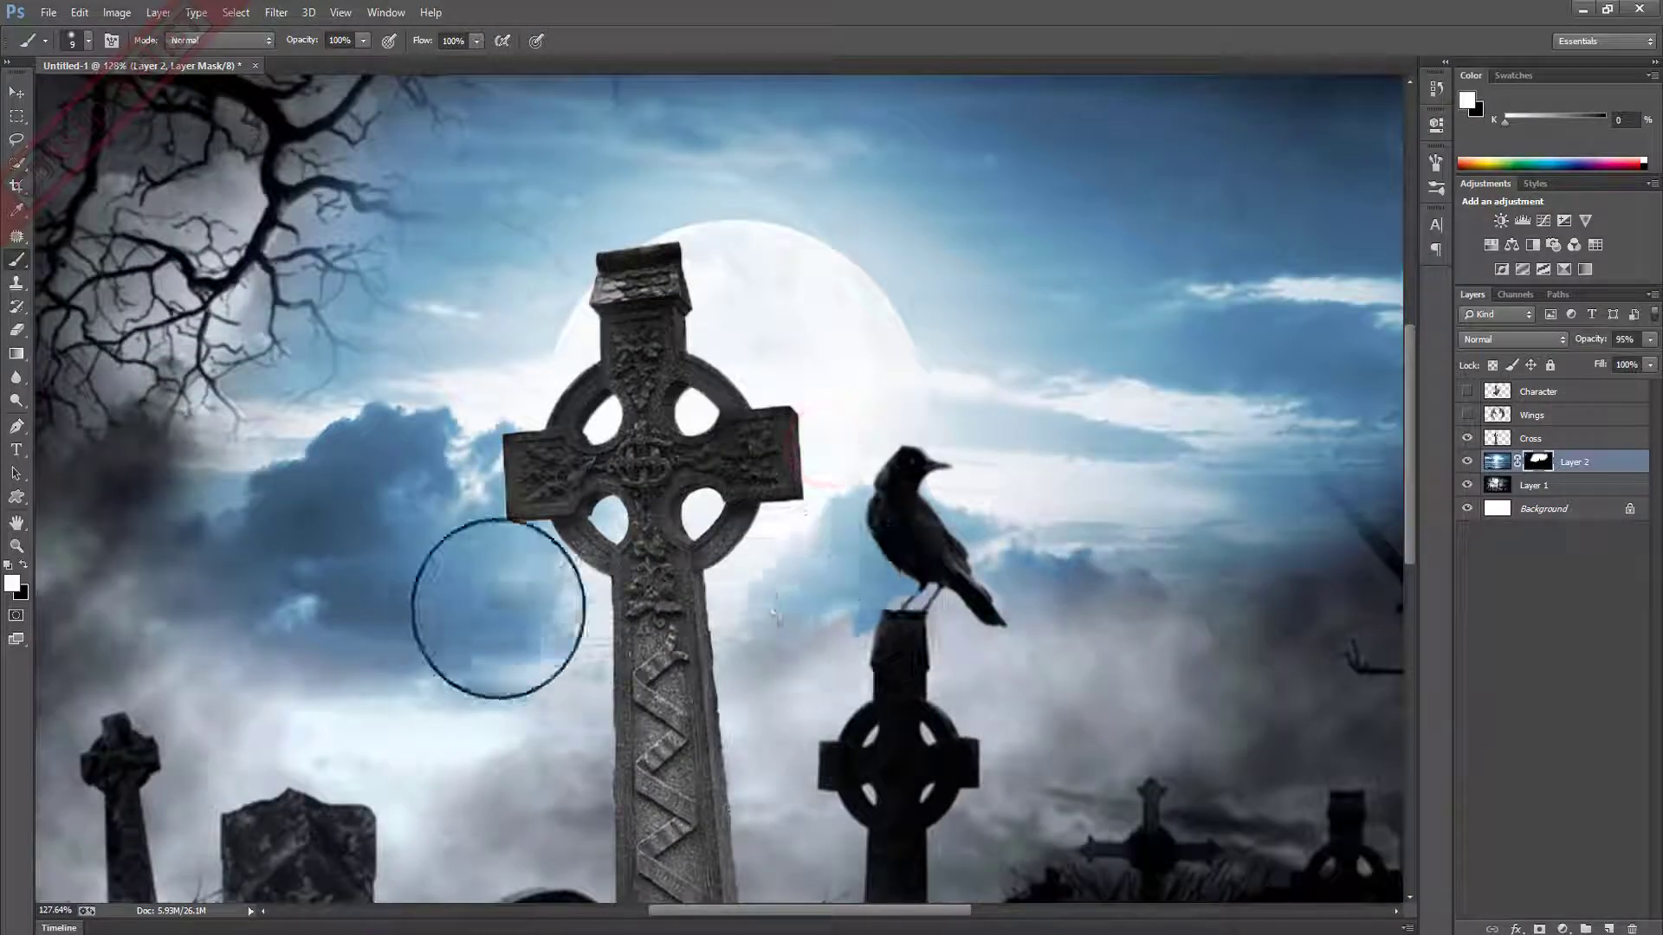
{"action": "right_click", "coordinate": [813, 564]}
{"action": "left_click_drag", "start_coordinate": [905, 641], "coordinate": [933, 645]}
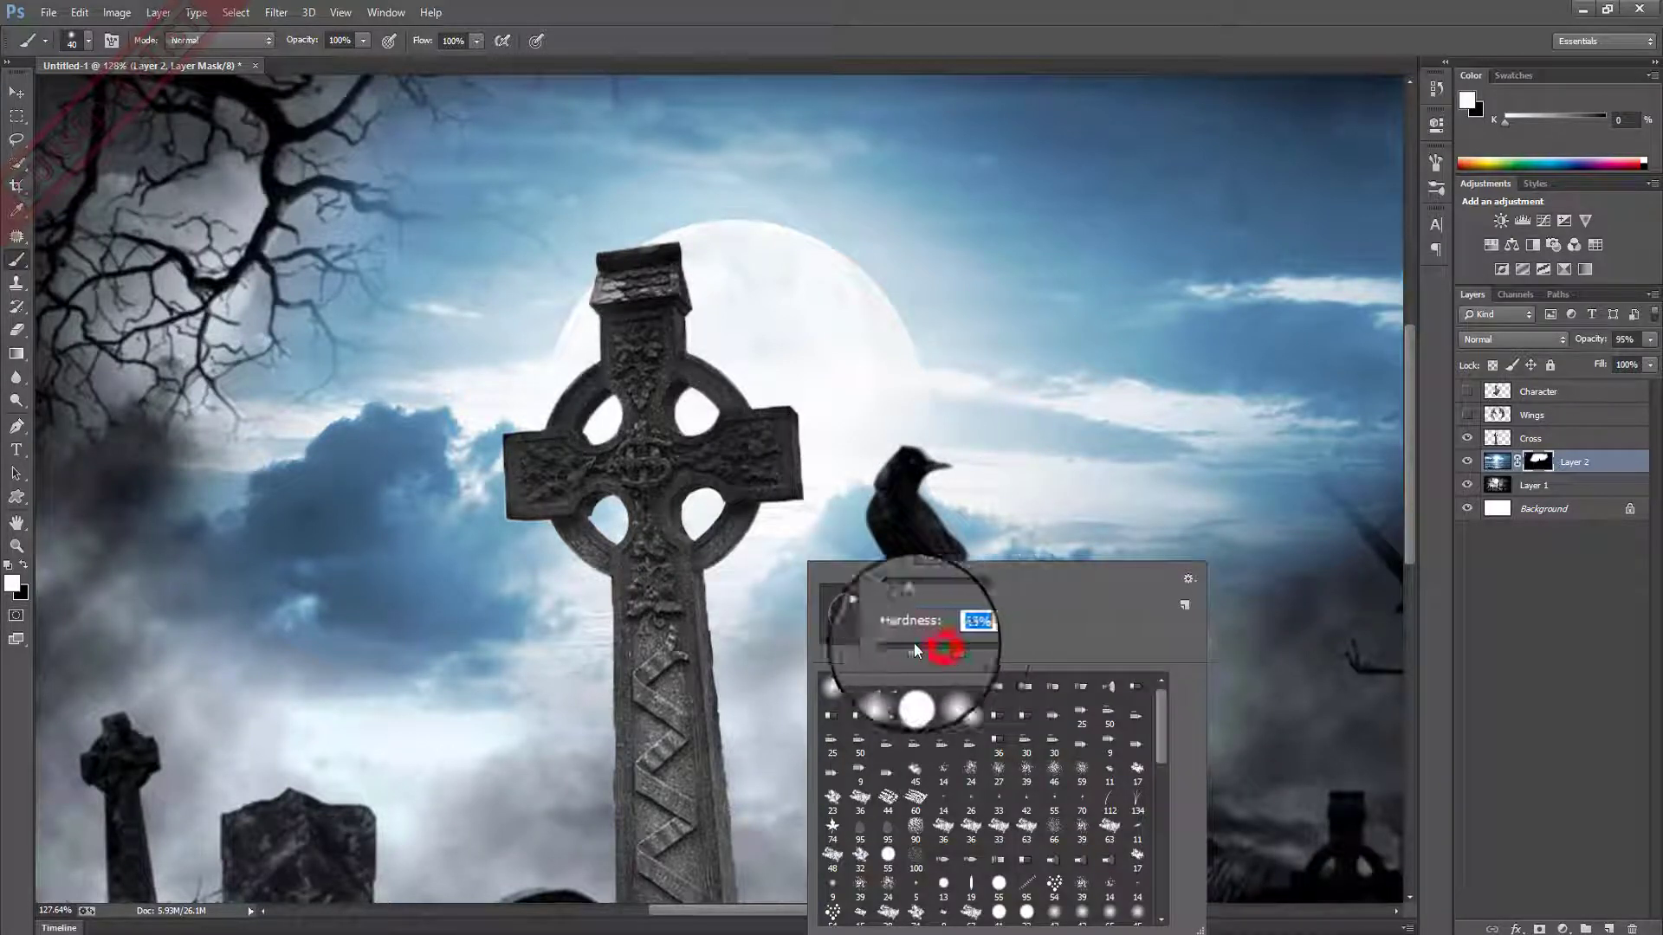
{"action": "key", "text": "Return"}
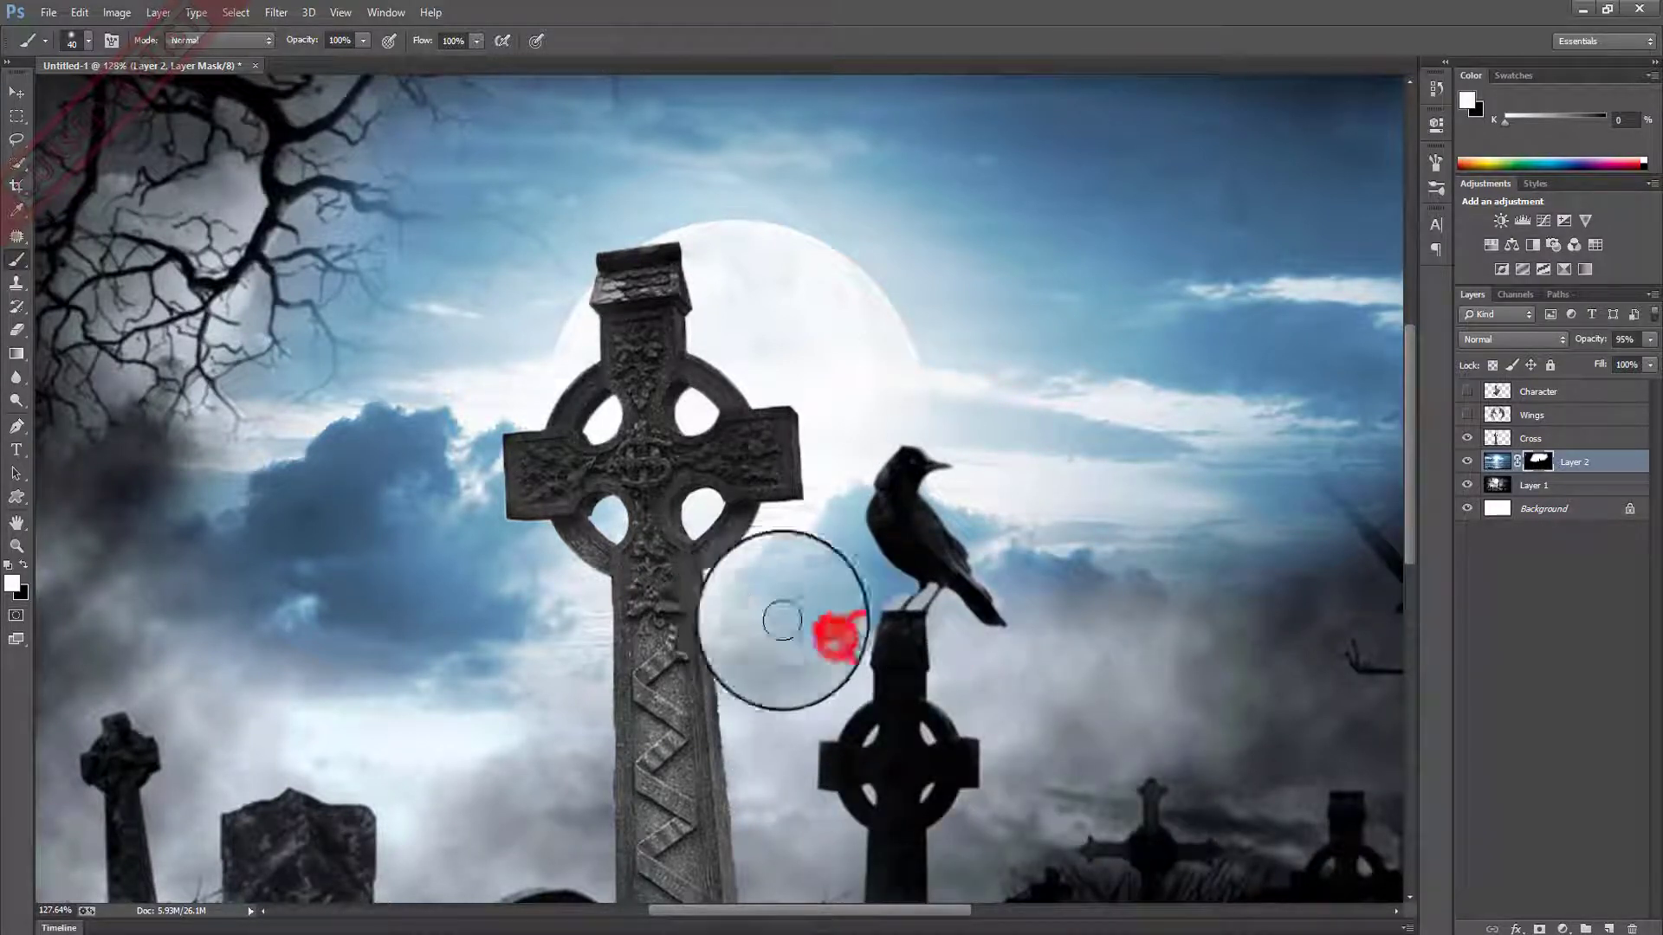
{"action": "left_click", "coordinate": [1030, 553]}
{"action": "left_click", "coordinate": [1106, 565]}
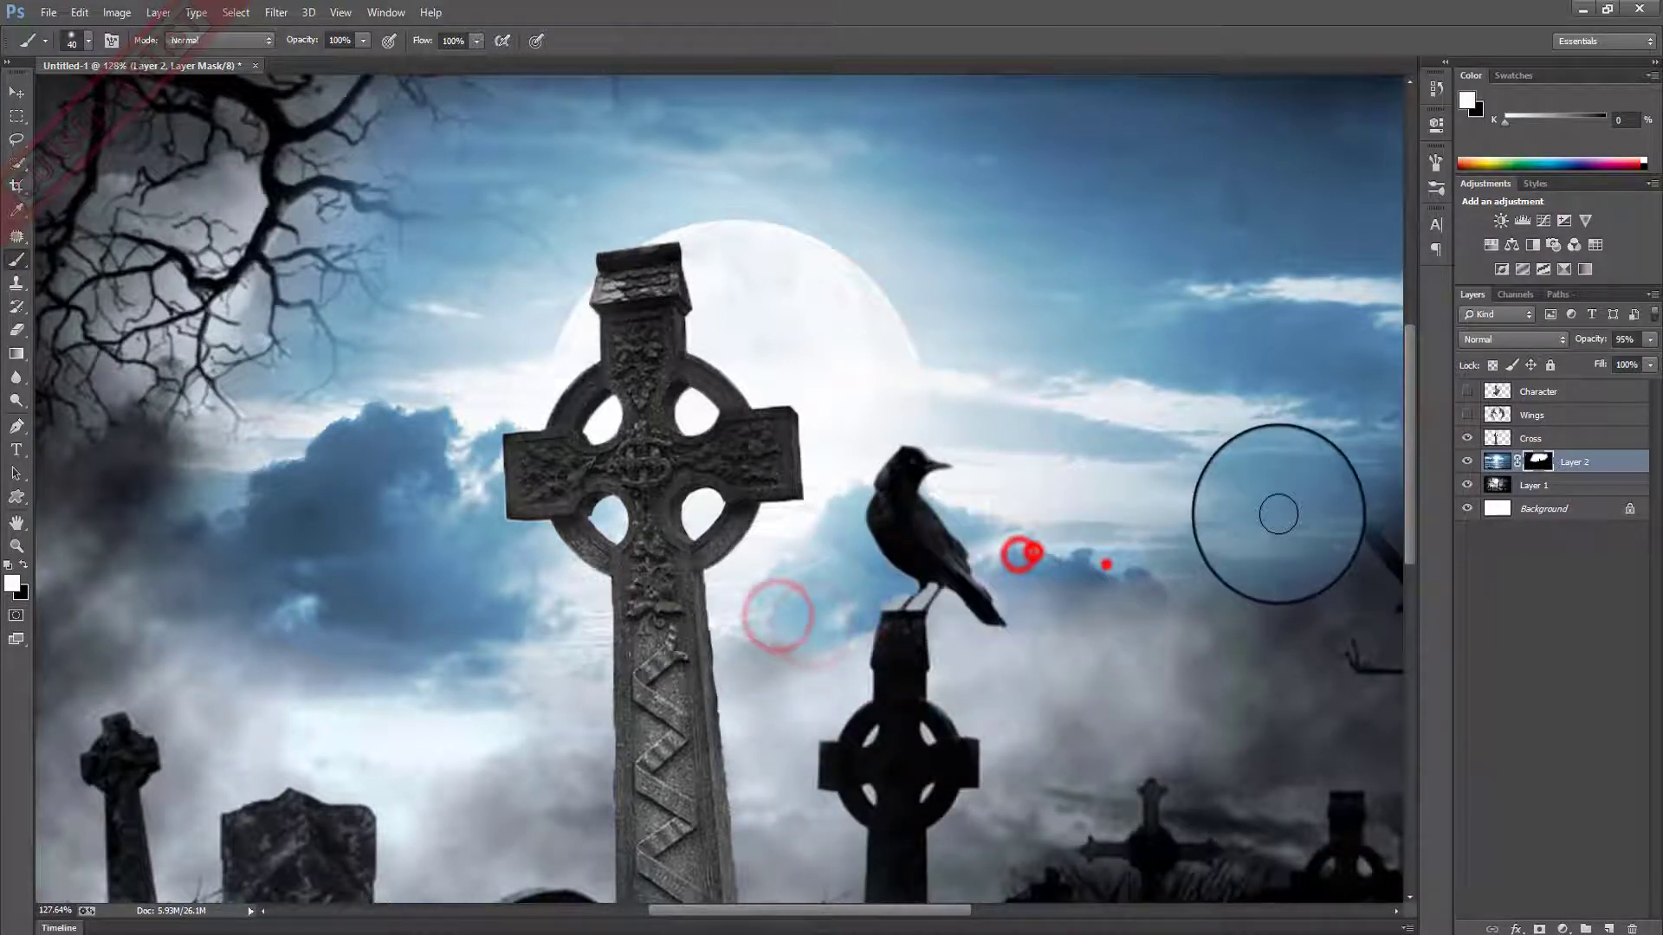
Enlarge the brush to 142 and soften the mask around the large cross.
{"action": "right_click", "coordinate": [1221, 464]}
{"action": "left_click_drag", "start_coordinate": [1355, 503], "coordinate": [1372, 502]}
{"action": "key", "text": "Return"}
{"action": "right_click", "coordinate": [1219, 513]}
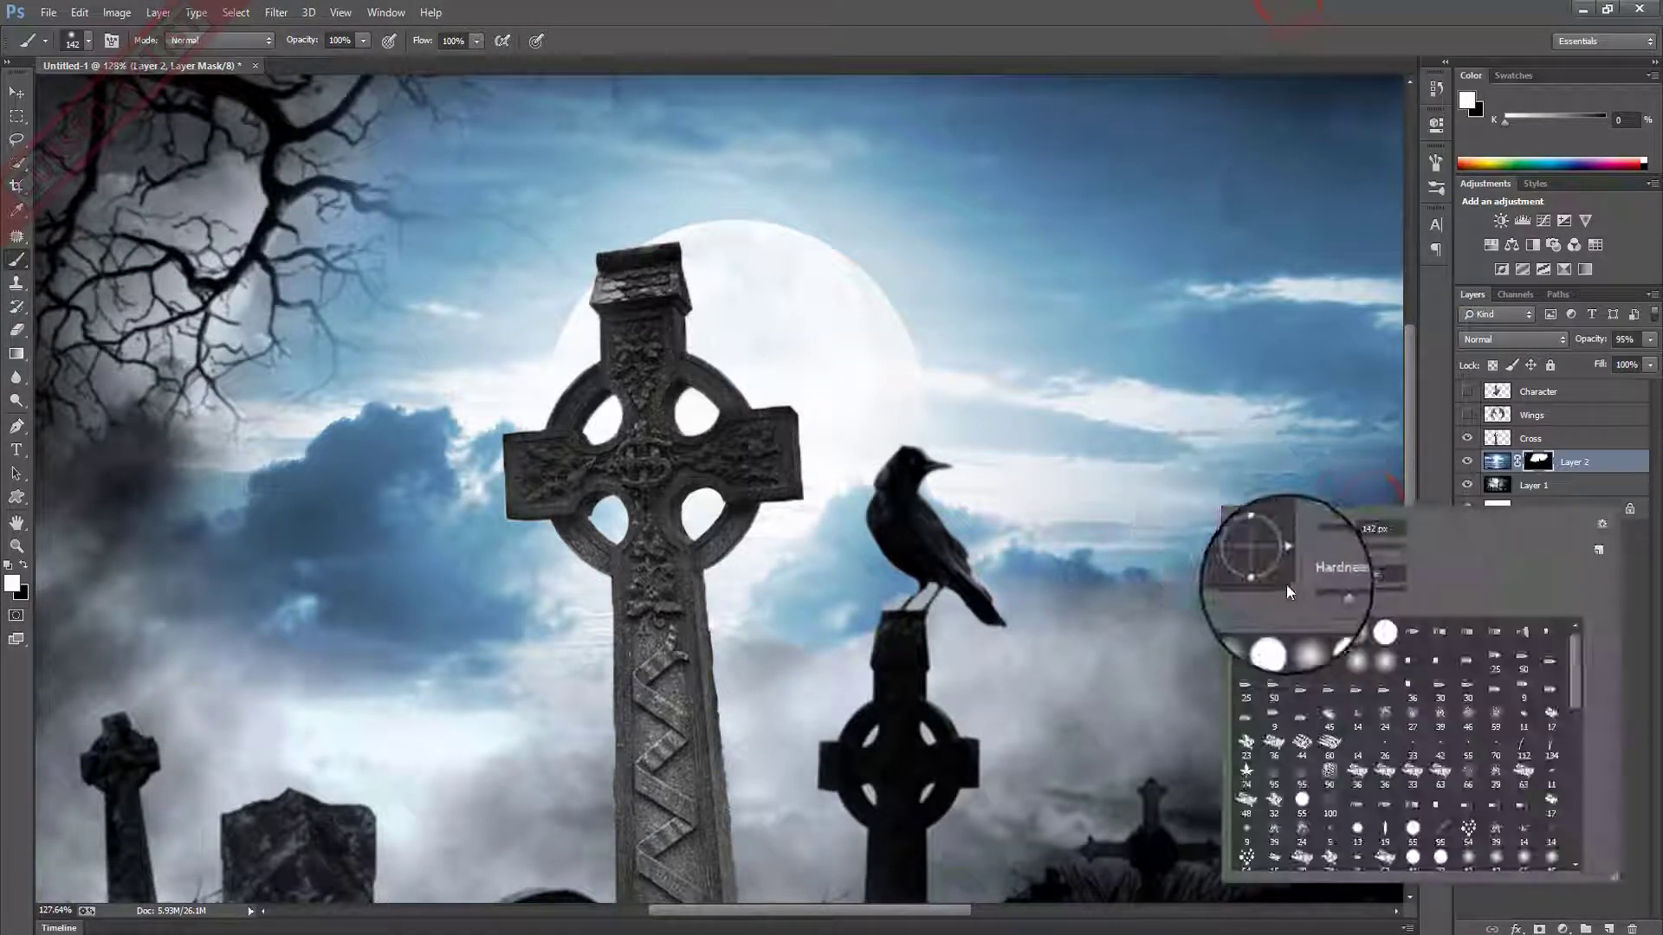
{"action": "left_click", "coordinate": [1306, 589]}
{"action": "left_click", "coordinate": [1277, 519]}
{"action": "scroll", "coordinate": [1212, 545], "scroll_direction": "down", "scroll_amount": 4}
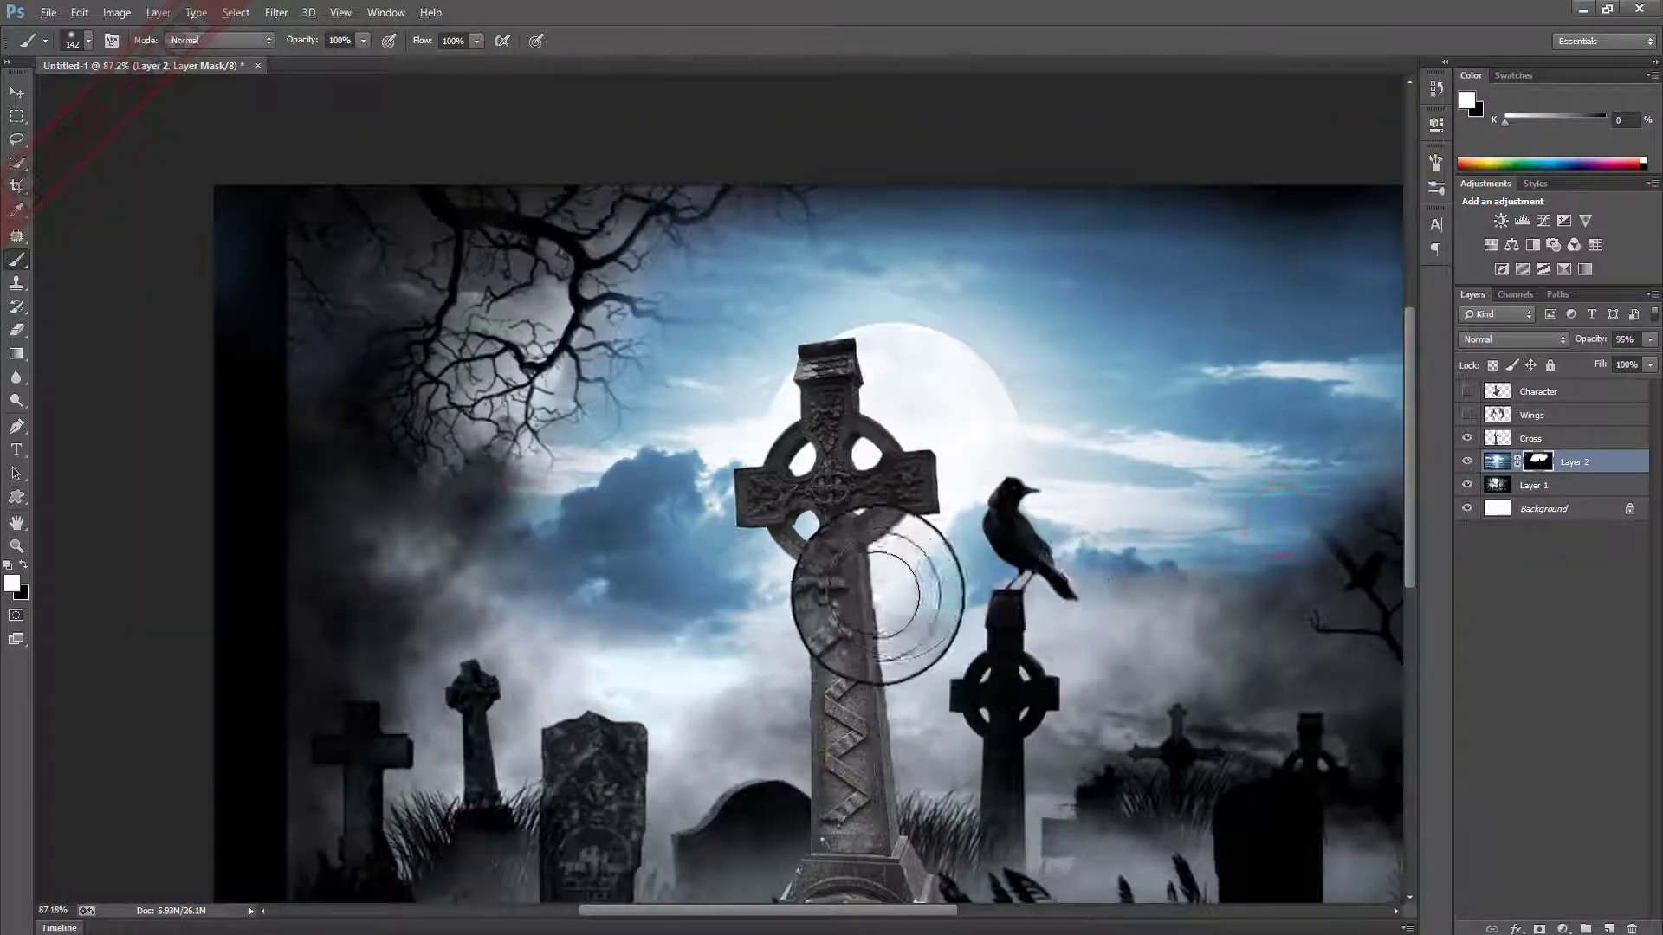
{"action": "left_click", "coordinate": [881, 593]}
{"action": "scroll", "coordinate": [730, 621], "scroll_direction": "down", "scroll_amount": 2}
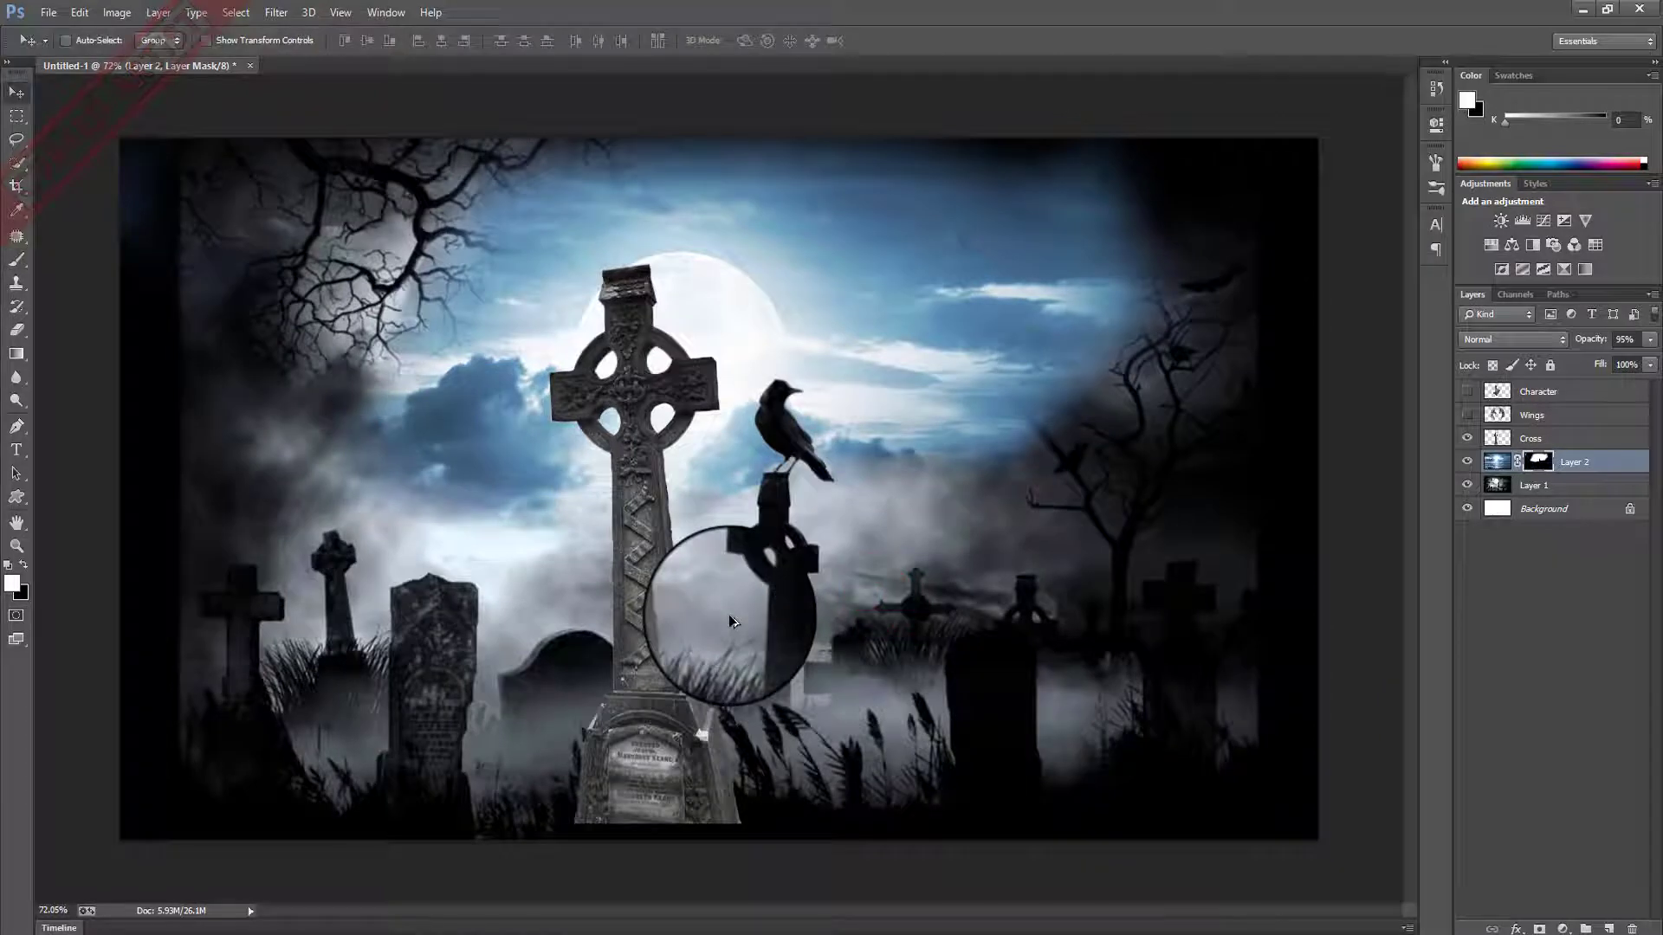
Undo the stray light fog patch over the cross and target the Cross layer.
{"action": "key", "text": "ctrl+z"}
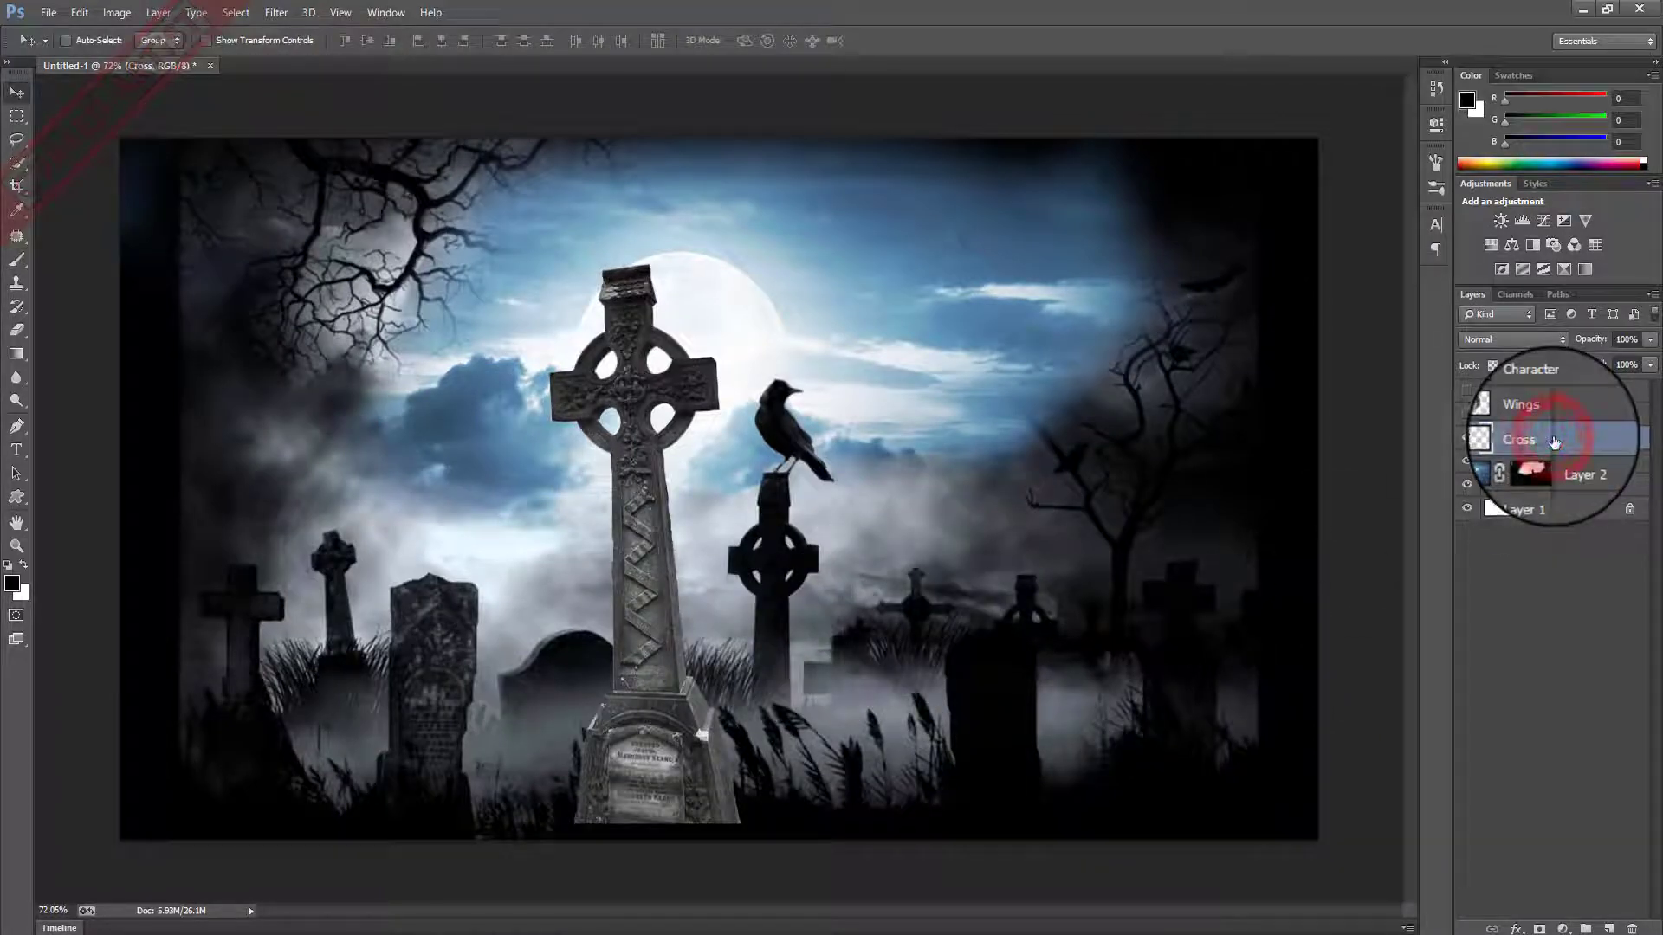
{"action": "right_click", "coordinate": [1554, 443]}
{"action": "left_click", "coordinate": [1596, 694]}
Scale the Cross layer down to about 65% and settle it low in the foreground.
{"action": "key", "text": "ctrl+t"}
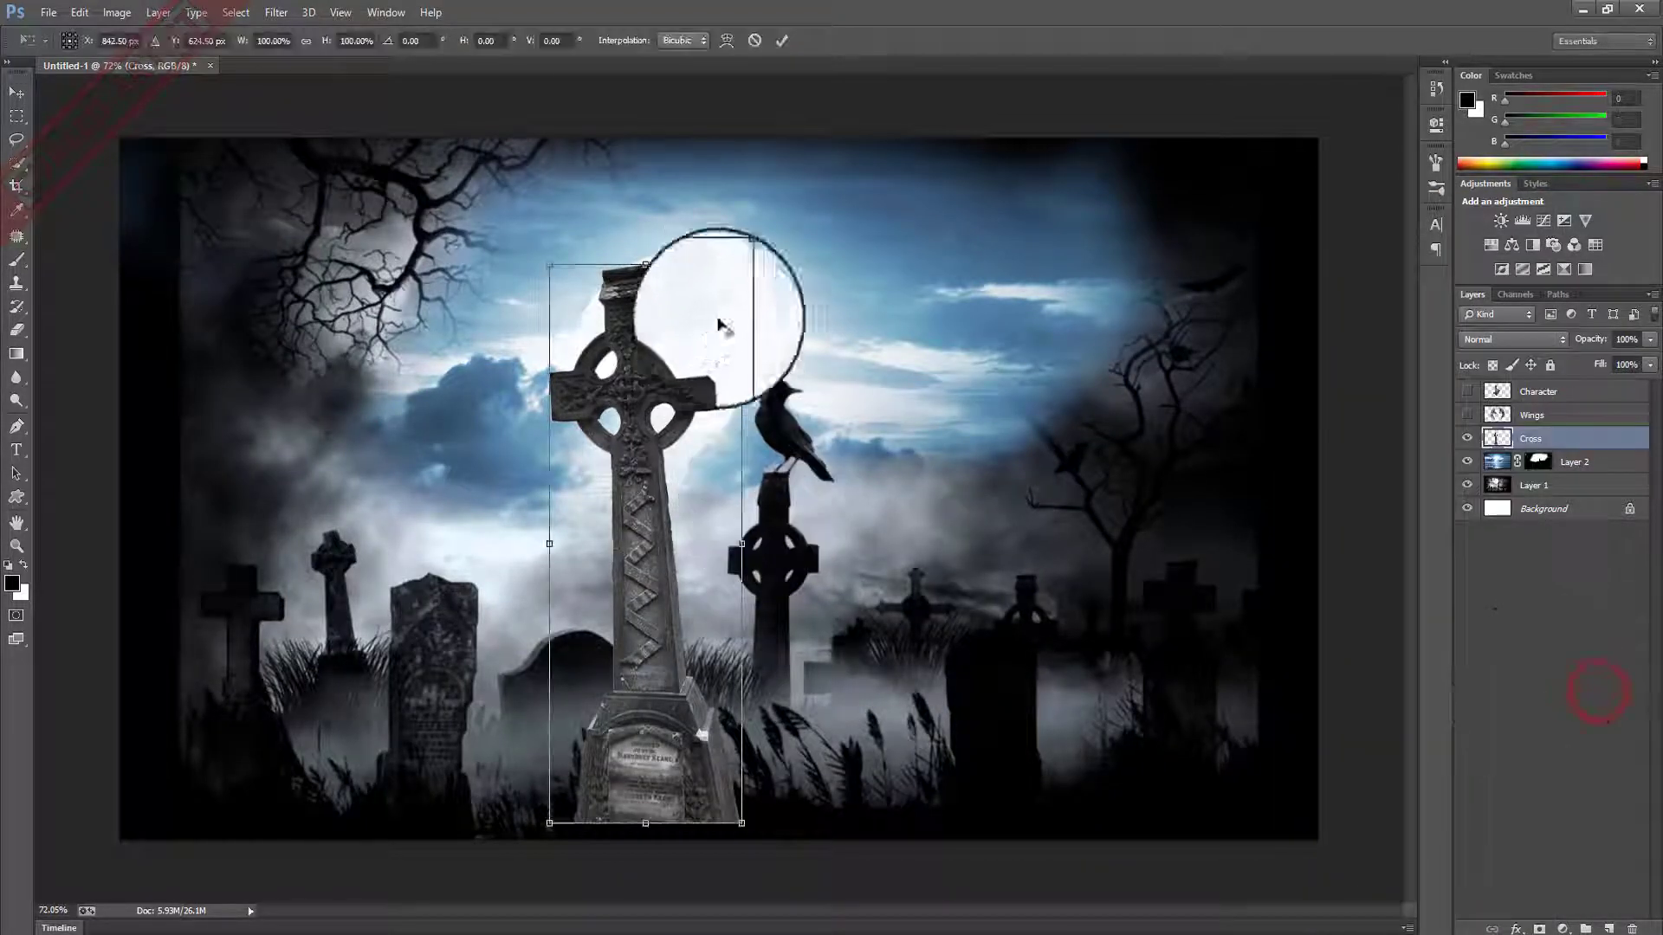
{"action": "left_click_drag", "start_coordinate": [741, 264], "coordinate": [711, 346]}
{"action": "left_click_drag", "start_coordinate": [645, 543], "coordinate": [671, 609]}
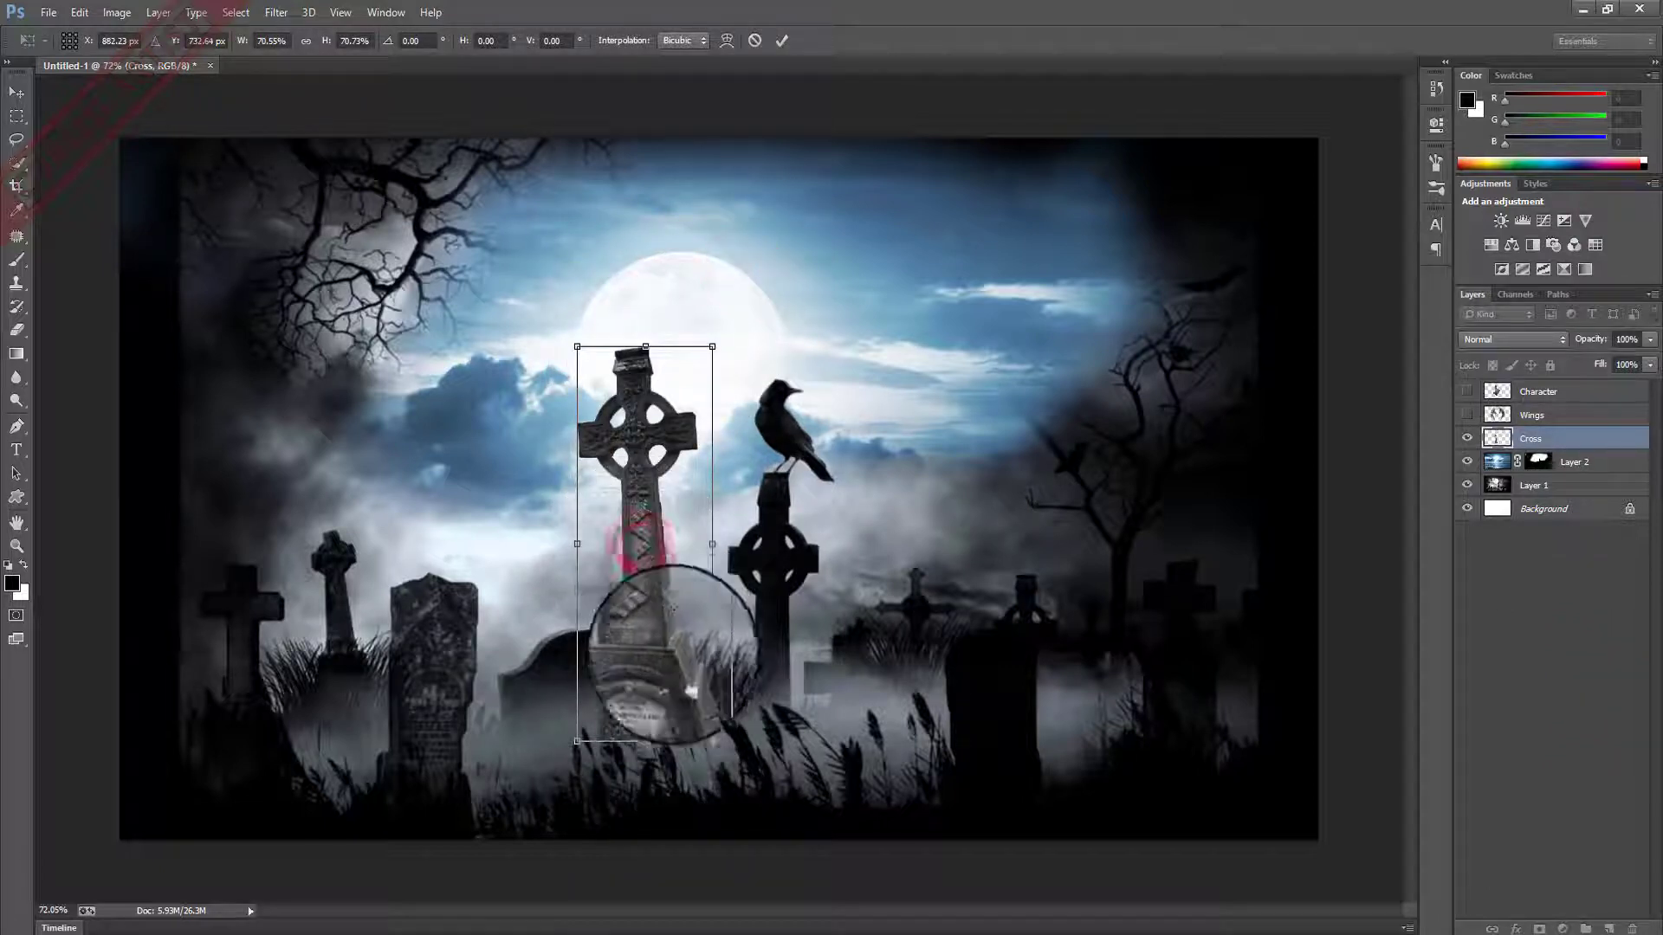
{"action": "key", "text": "ctrl+z"}
{"action": "mouse_move", "coordinate": [741, 264]}
{"action": "left_mouse_down"}
{"action": "mouse_move", "coordinate": [683, 416]}
{"action": "mouse_move", "coordinate": [746, 511]}
{"action": "left_mouse_up"}
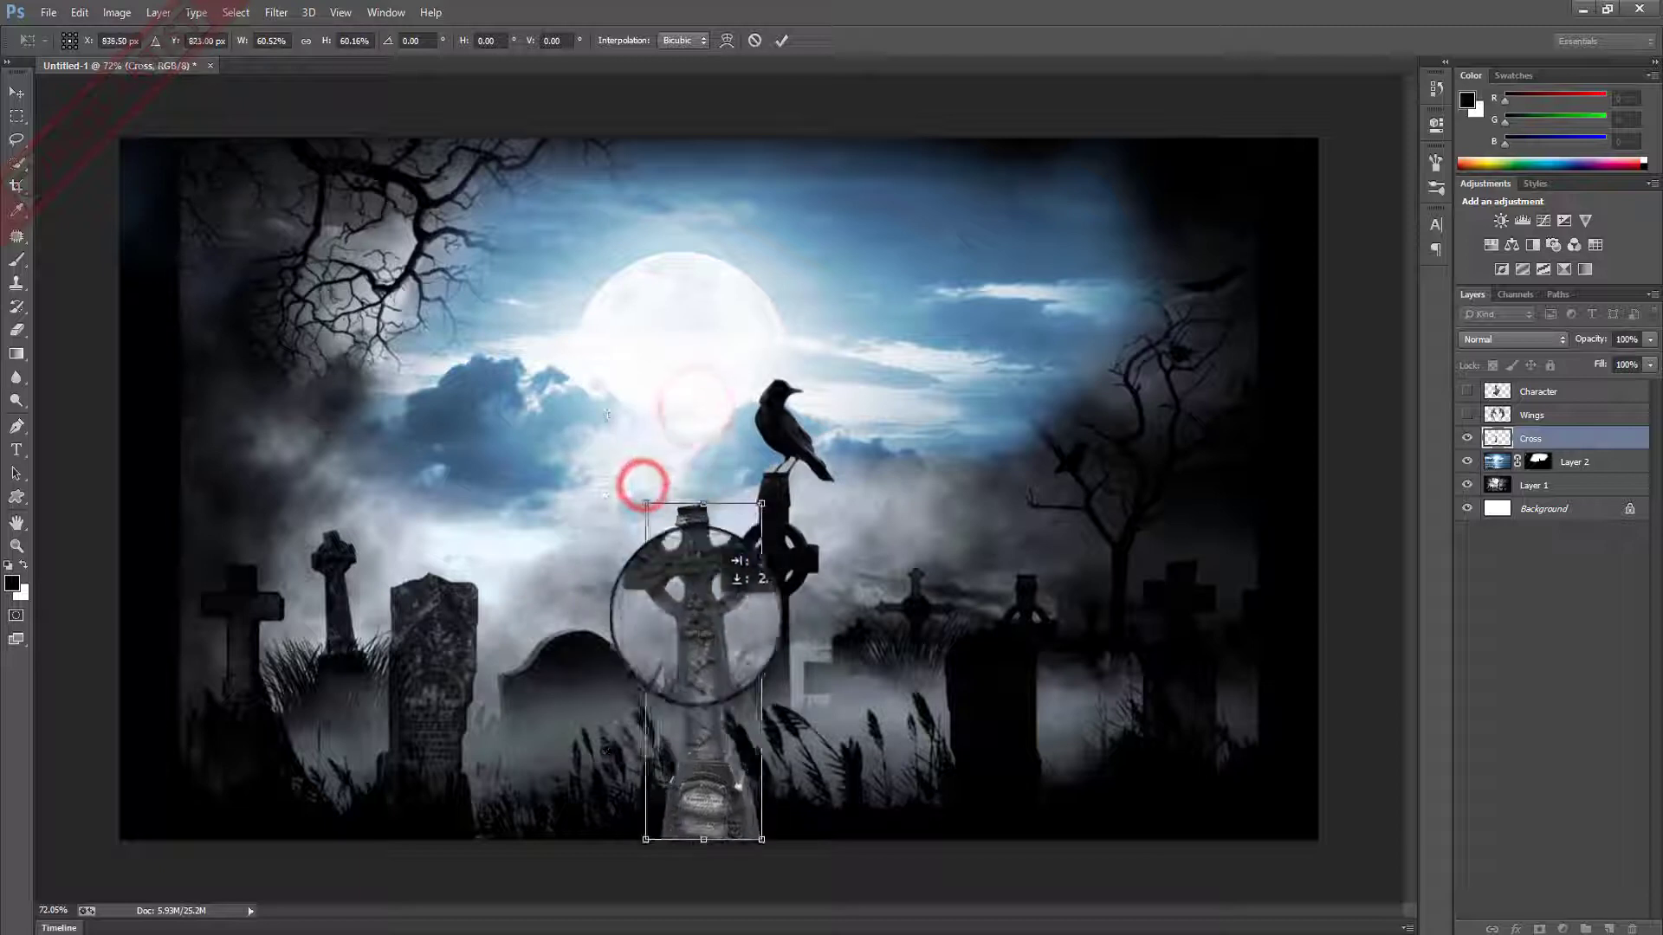
{"action": "left_click_drag", "start_coordinate": [643, 486], "coordinate": [609, 487]}
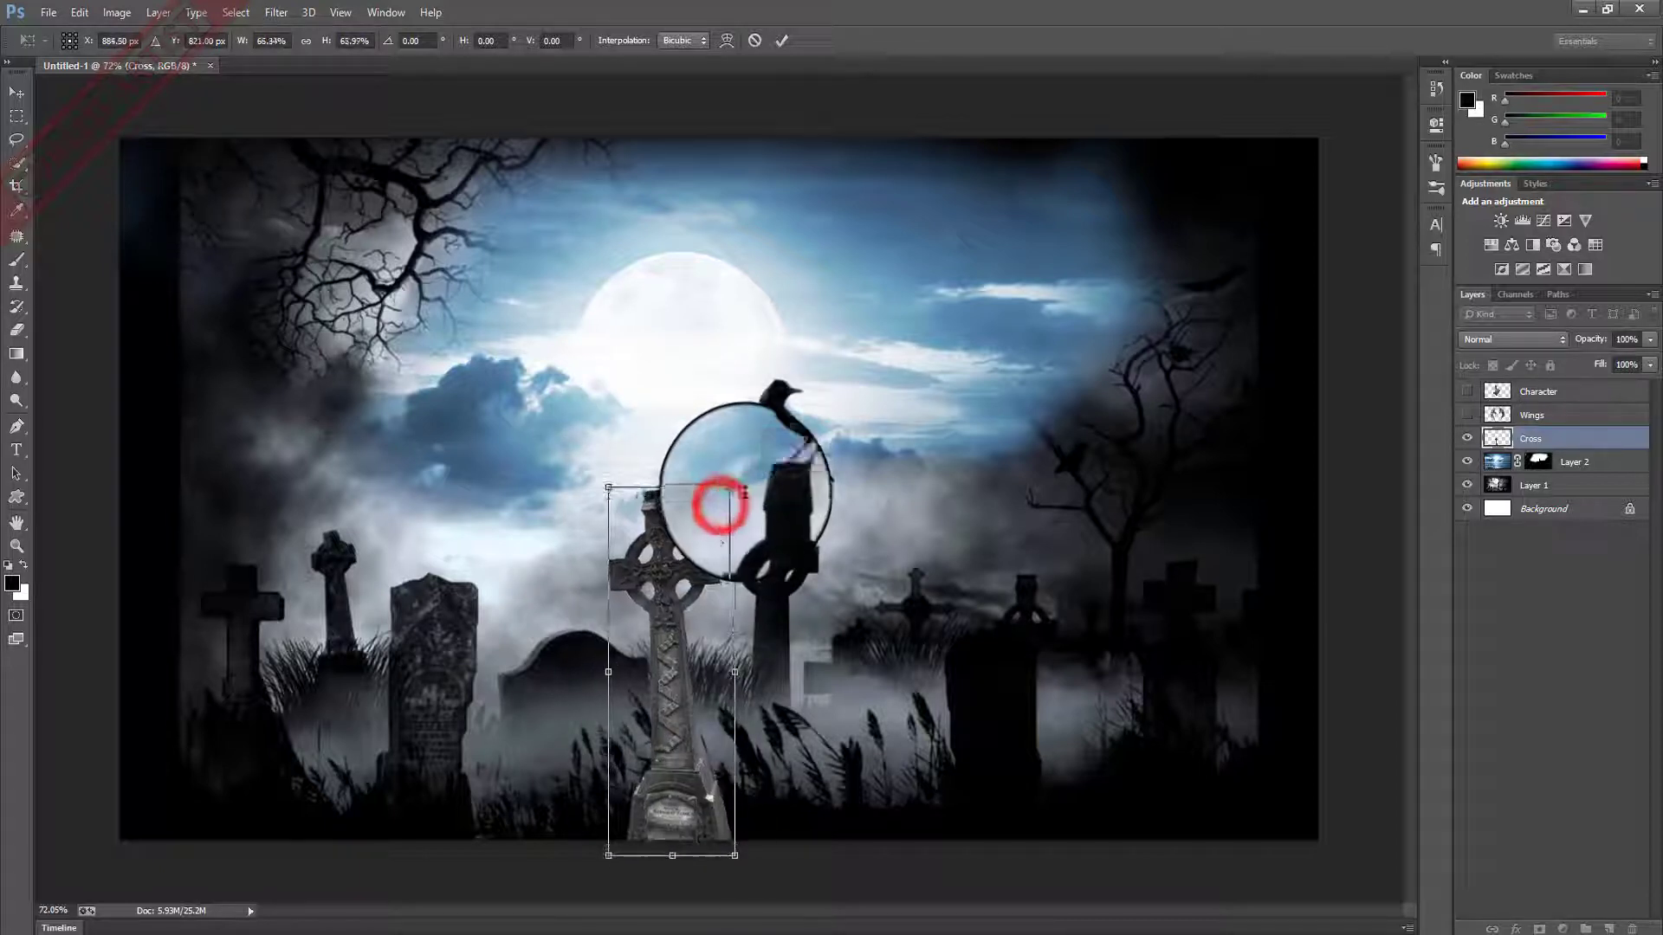
{"action": "left_click_drag", "start_coordinate": [722, 541], "coordinate": [663, 536]}
{"action": "key", "text": "Return"}
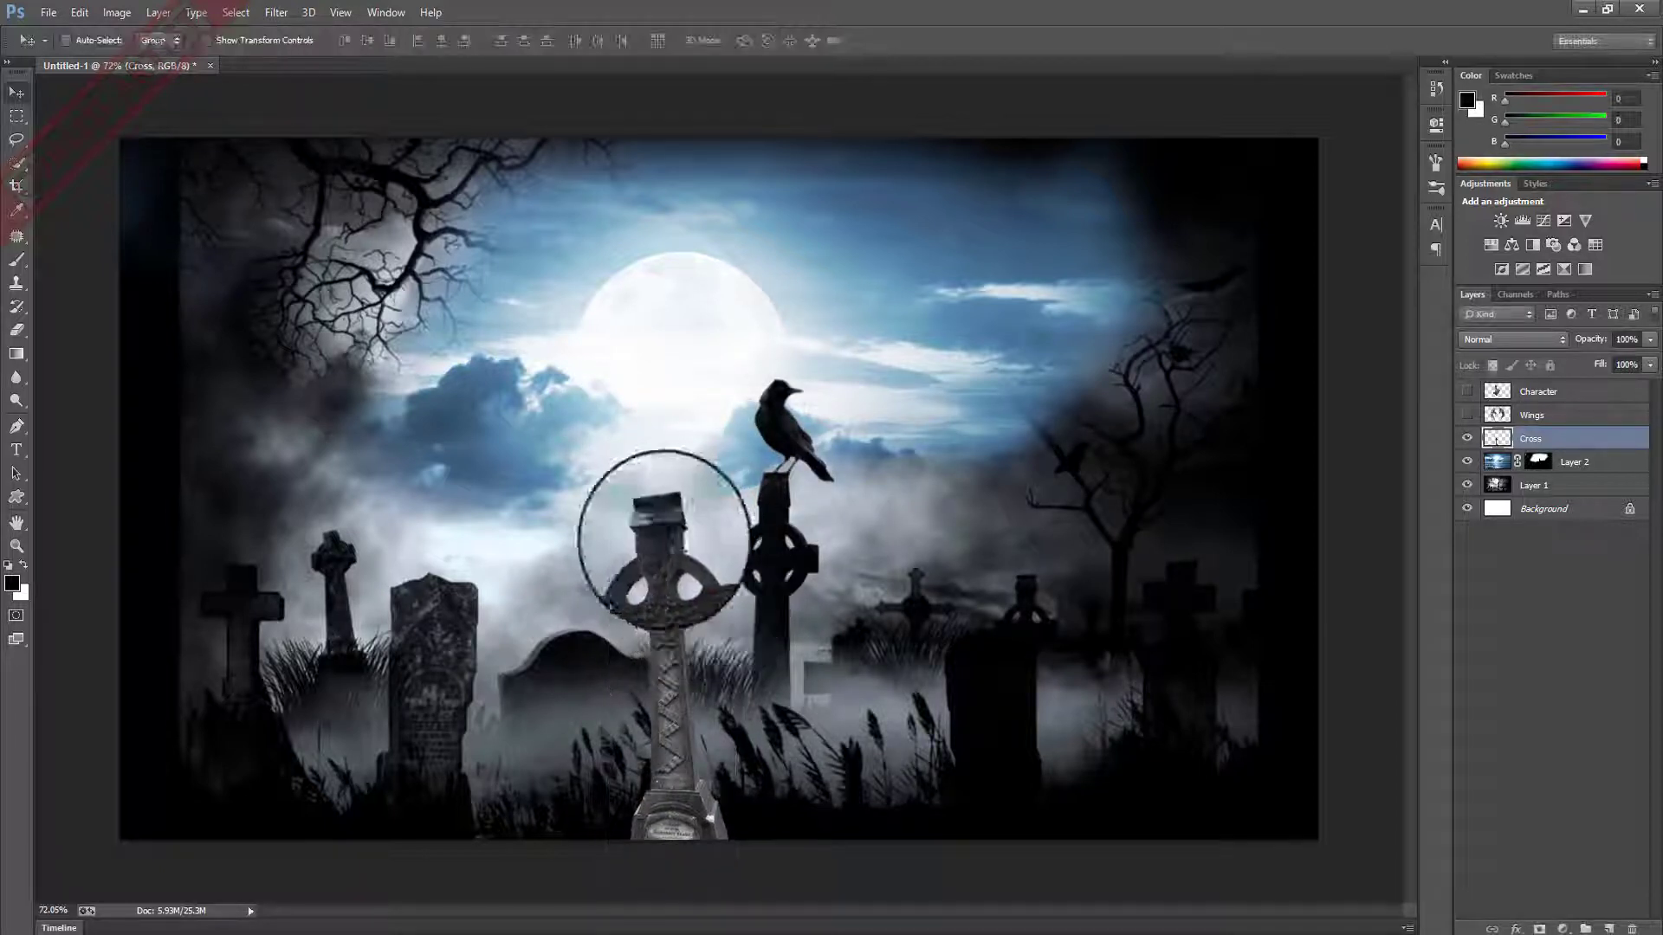
Show the Character layer and try positioning the crouching man over the cross.
{"action": "left_click", "coordinate": [1524, 391]}
{"action": "left_click", "coordinate": [1466, 391]}
{"action": "left_click_drag", "start_coordinate": [692, 472], "coordinate": [683, 304]}
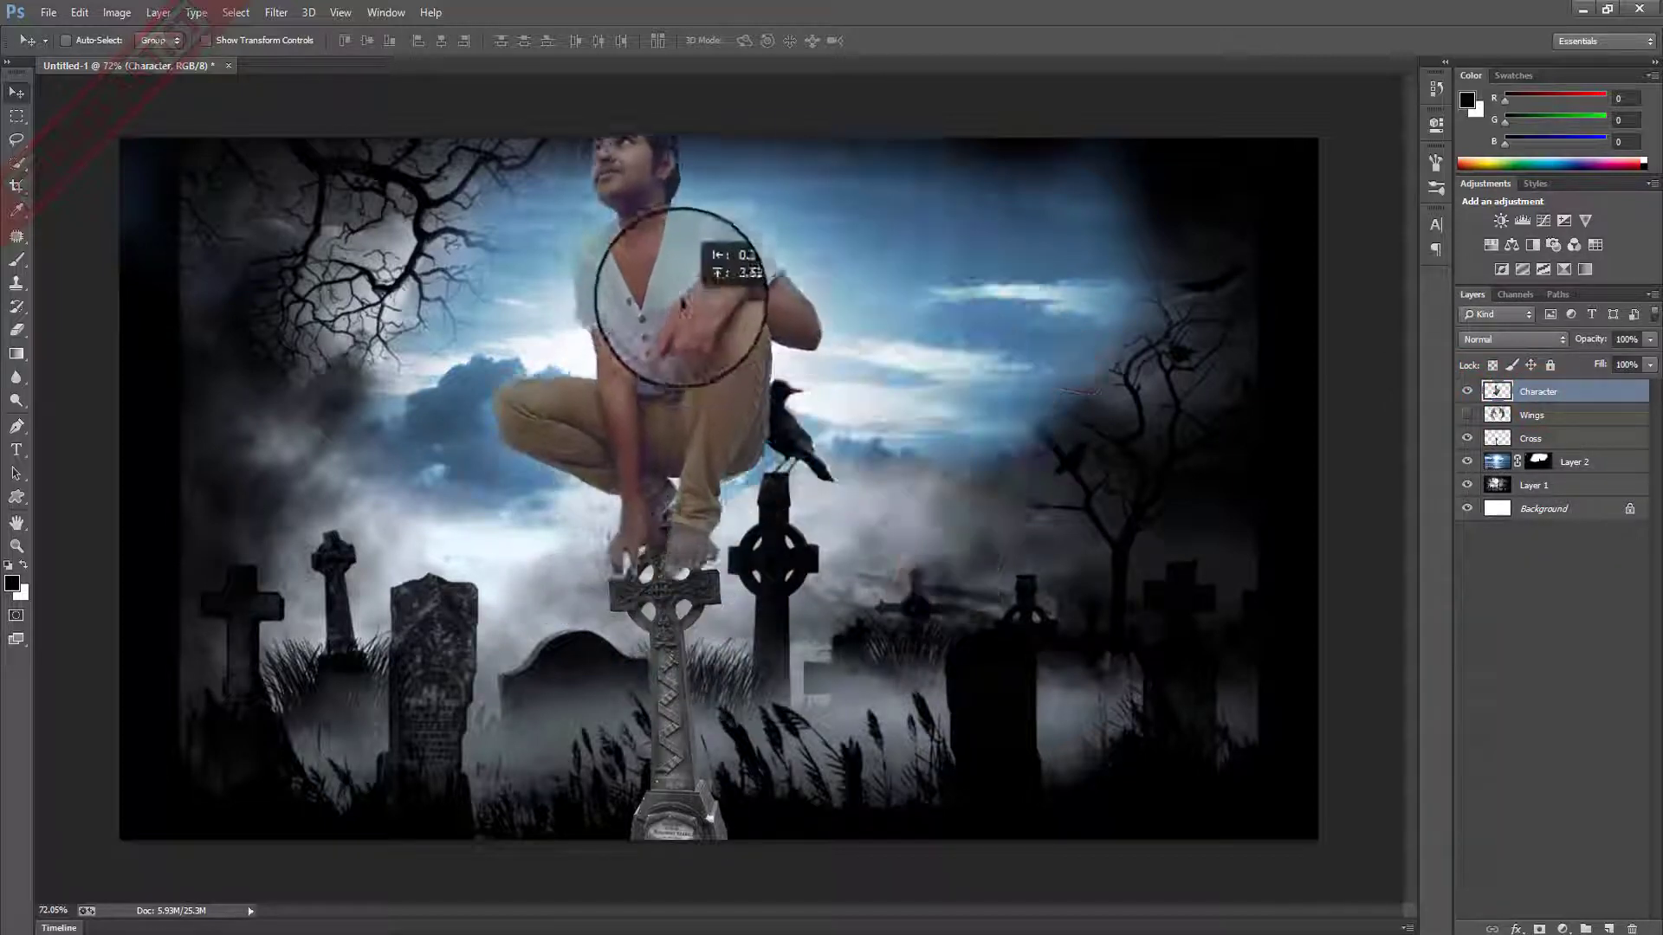
{"action": "left_click_drag", "start_coordinate": [680, 296], "coordinate": [686, 353]}
{"action": "scroll", "coordinate": [687, 575], "scroll_direction": "up", "scroll_amount": 2}
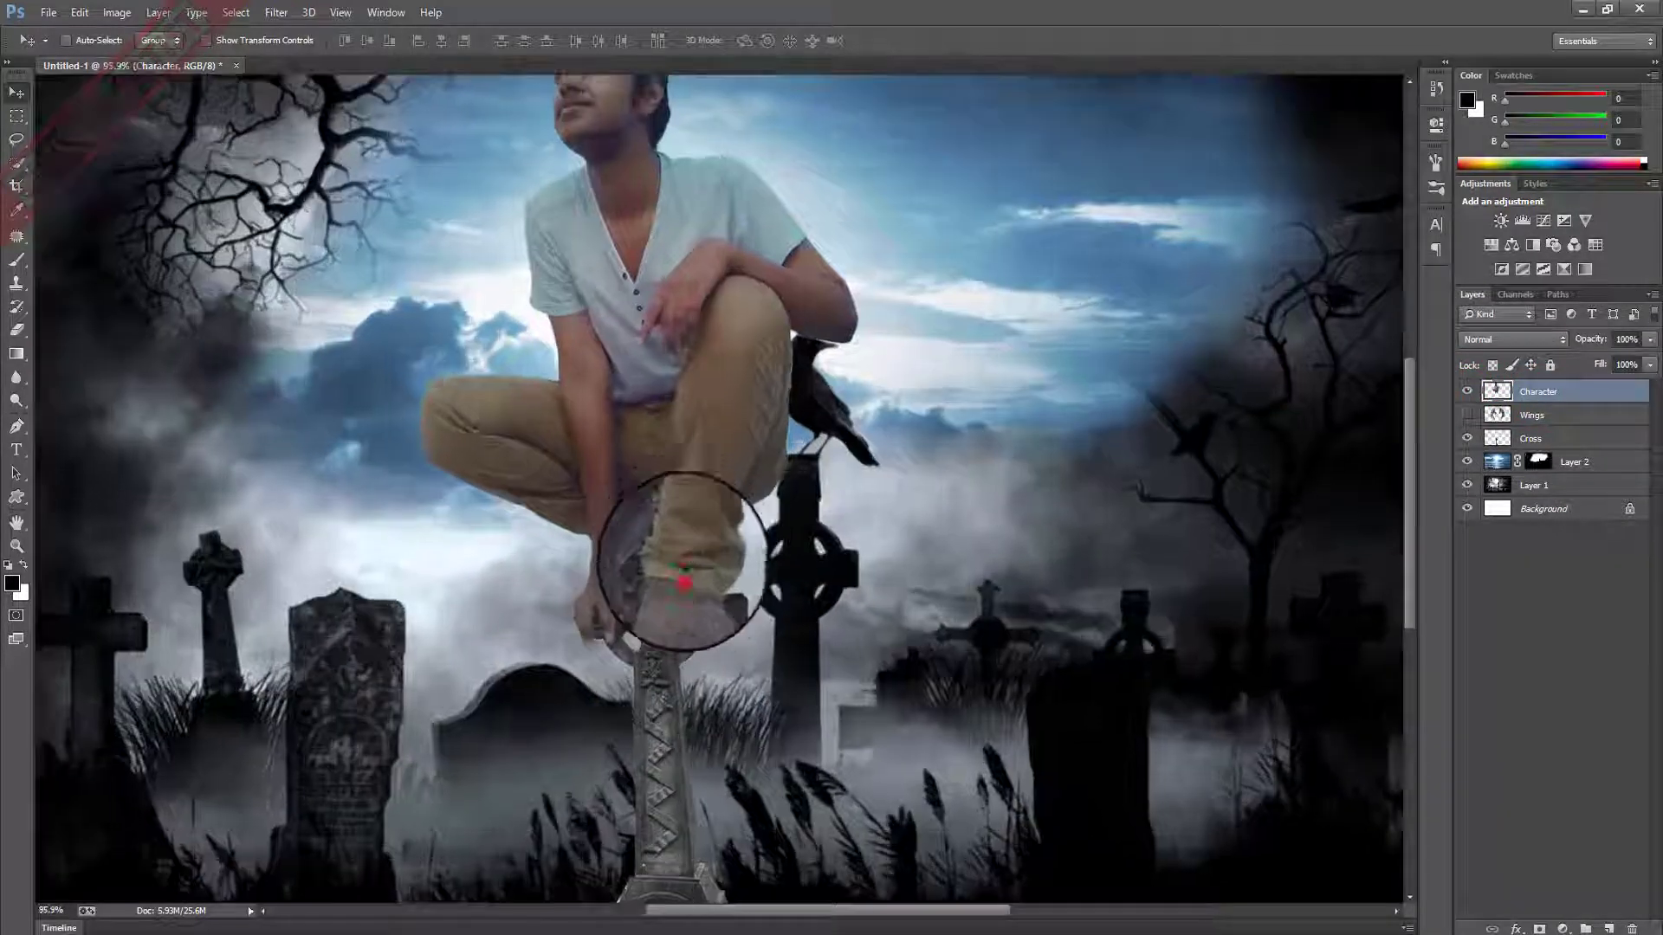
{"action": "left_click_drag", "start_coordinate": [684, 582], "coordinate": [684, 480]}
{"action": "key", "text": "ctrl+alt+z"}
{"action": "key", "text": "ctrl+alt+z"}
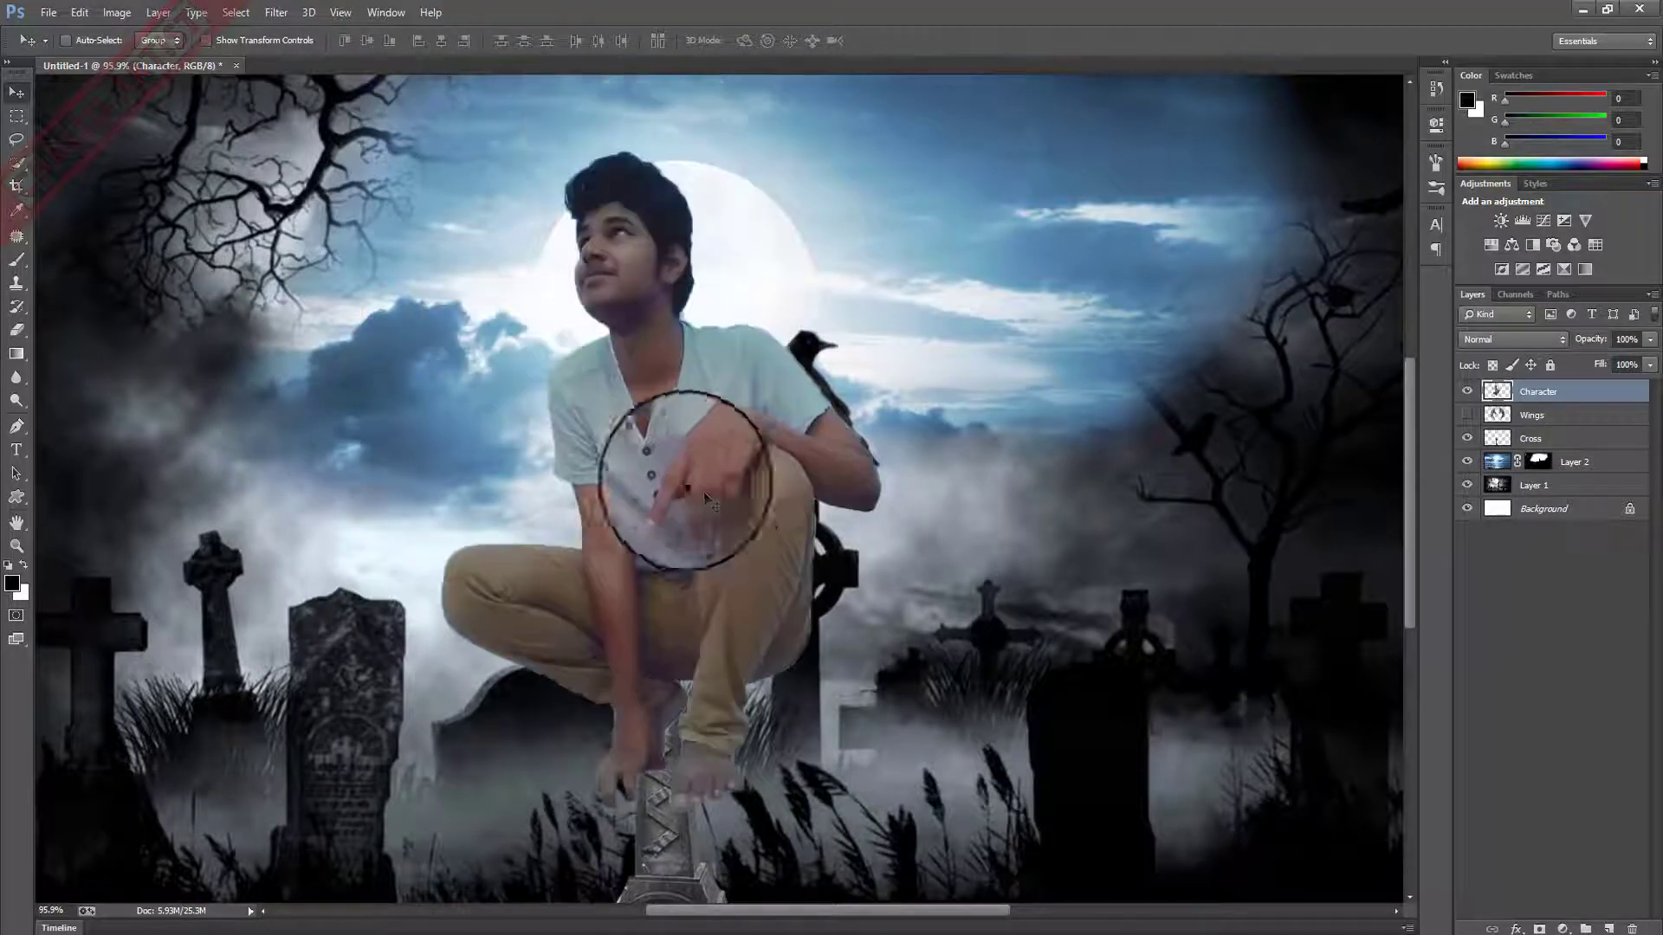
{"action": "key", "text": "z"}
Make the Celtic cross visible and move the man up above it.
{"action": "left_click", "coordinate": [1467, 391]}
{"action": "left_click", "coordinate": [1466, 391]}
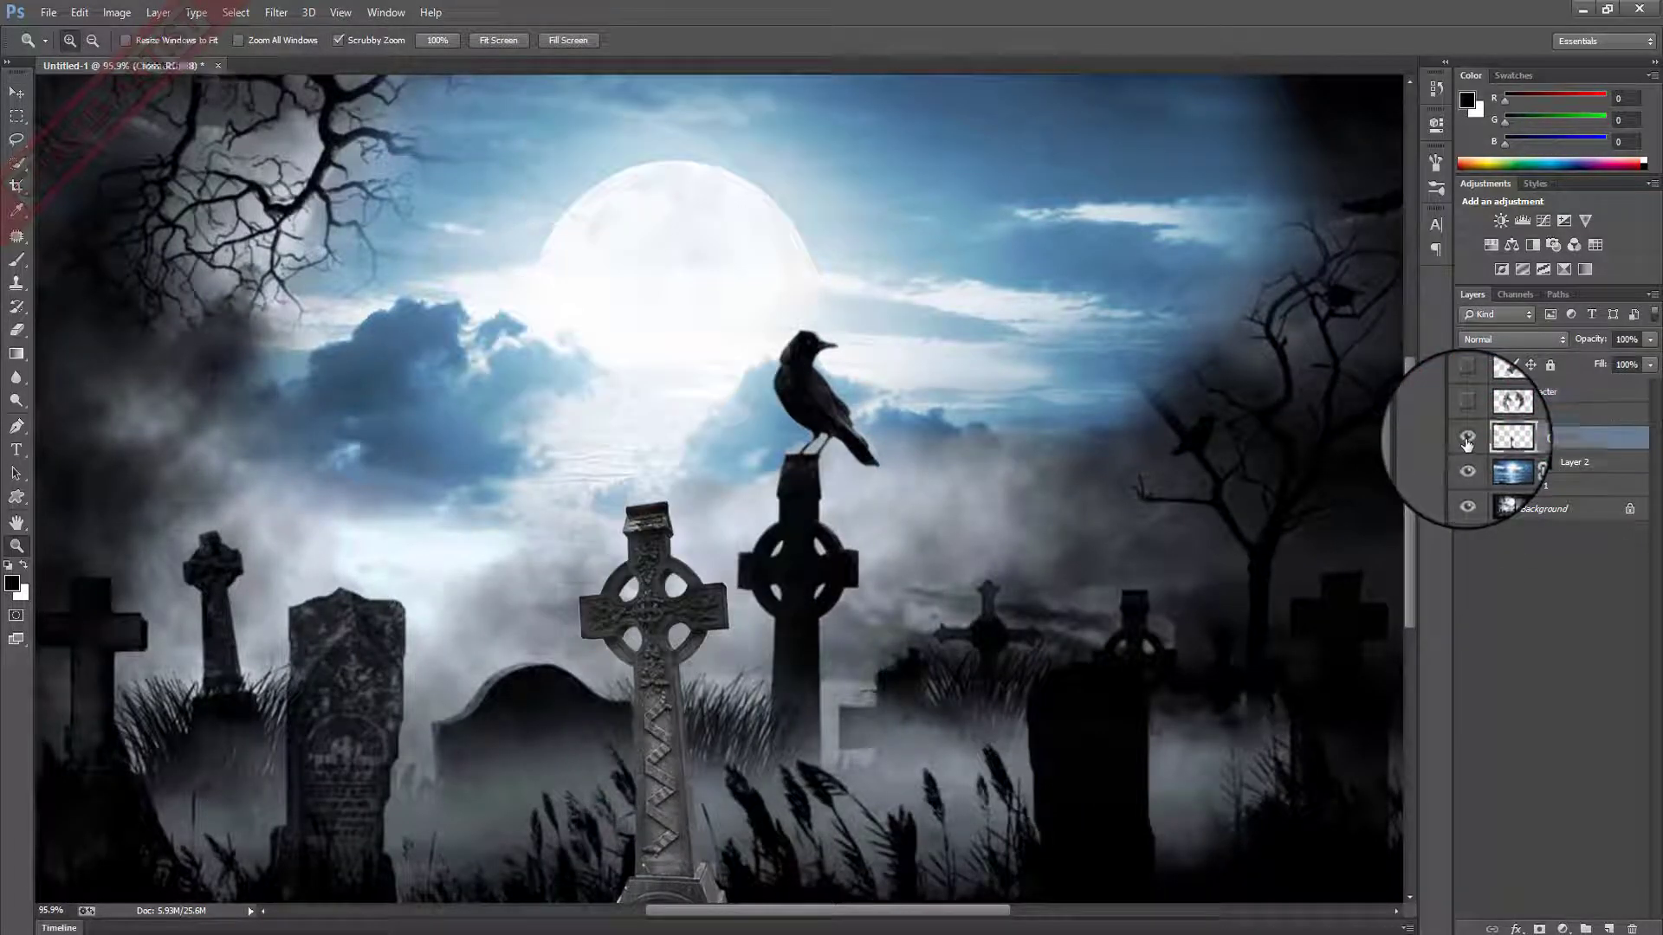
{"action": "left_click", "coordinate": [1467, 443]}
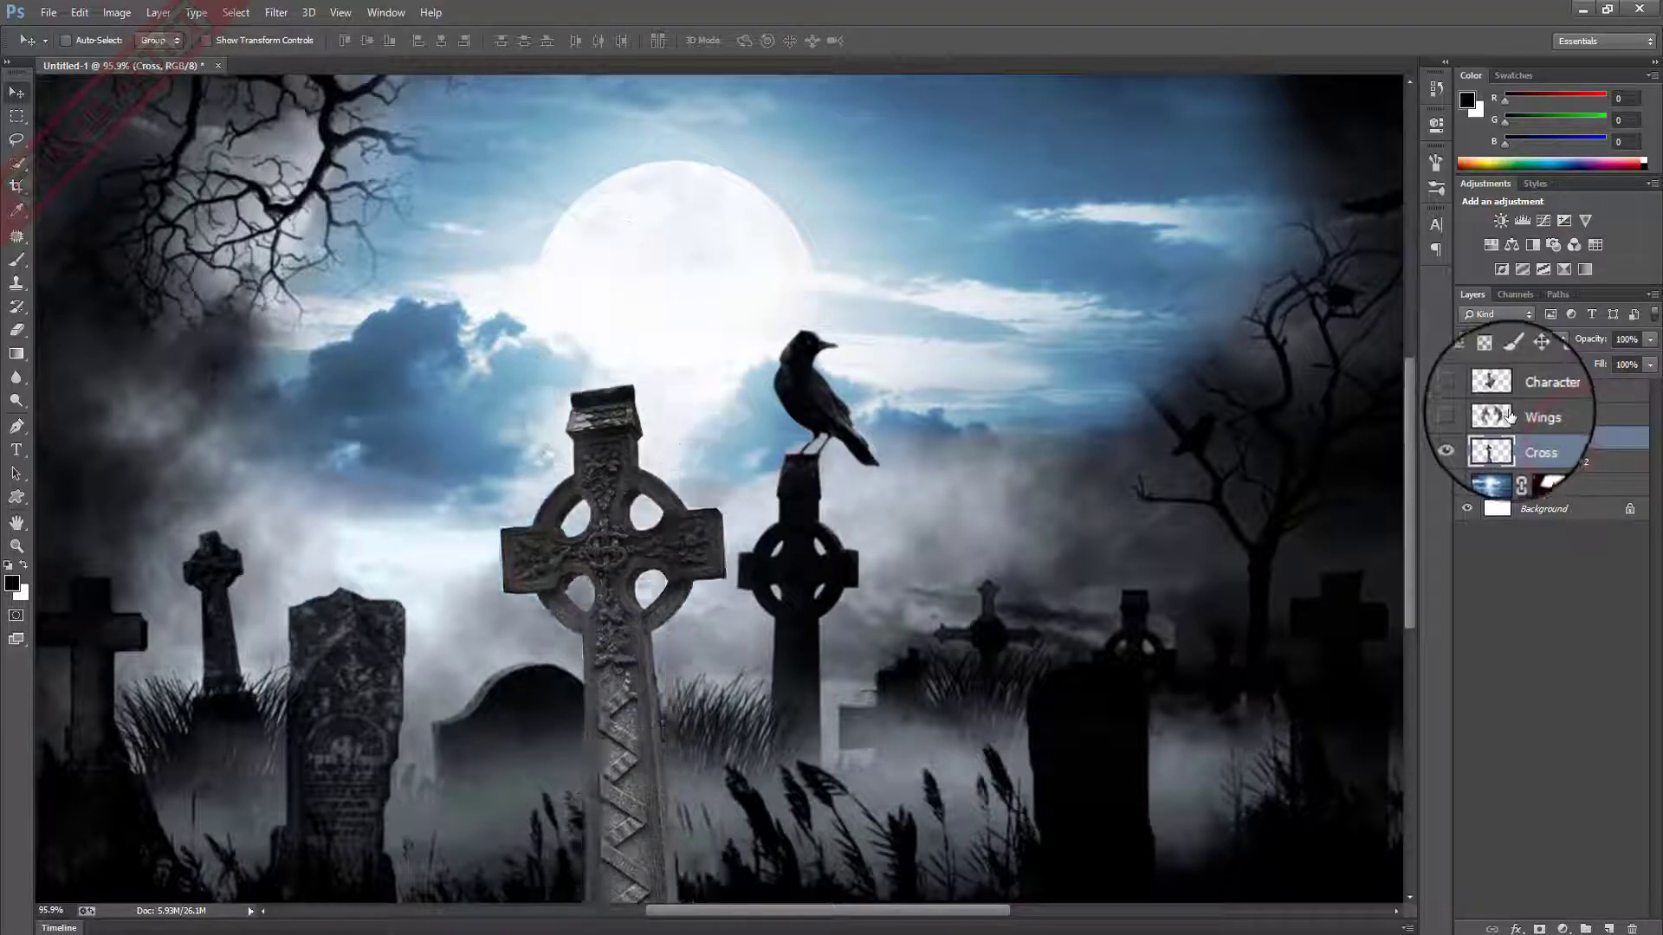
{"action": "left_click", "coordinate": [1466, 392]}
{"action": "left_click_drag", "start_coordinate": [1061, 454], "coordinate": [669, 260]}
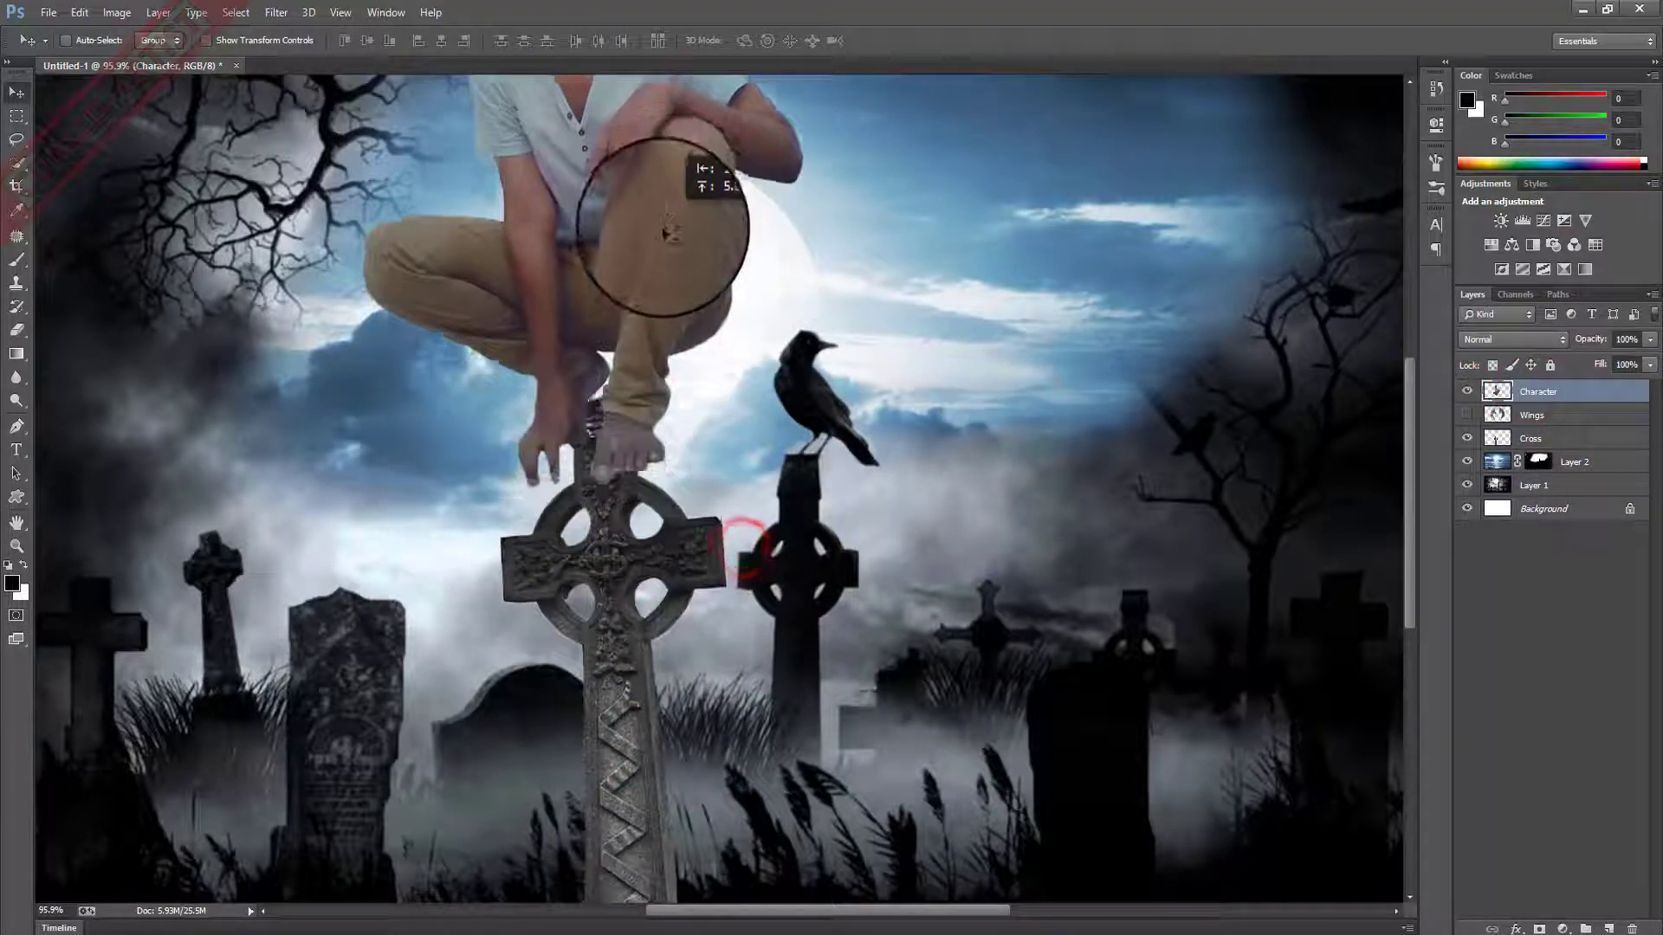
{"action": "key", "text": "ctrl+minus"}
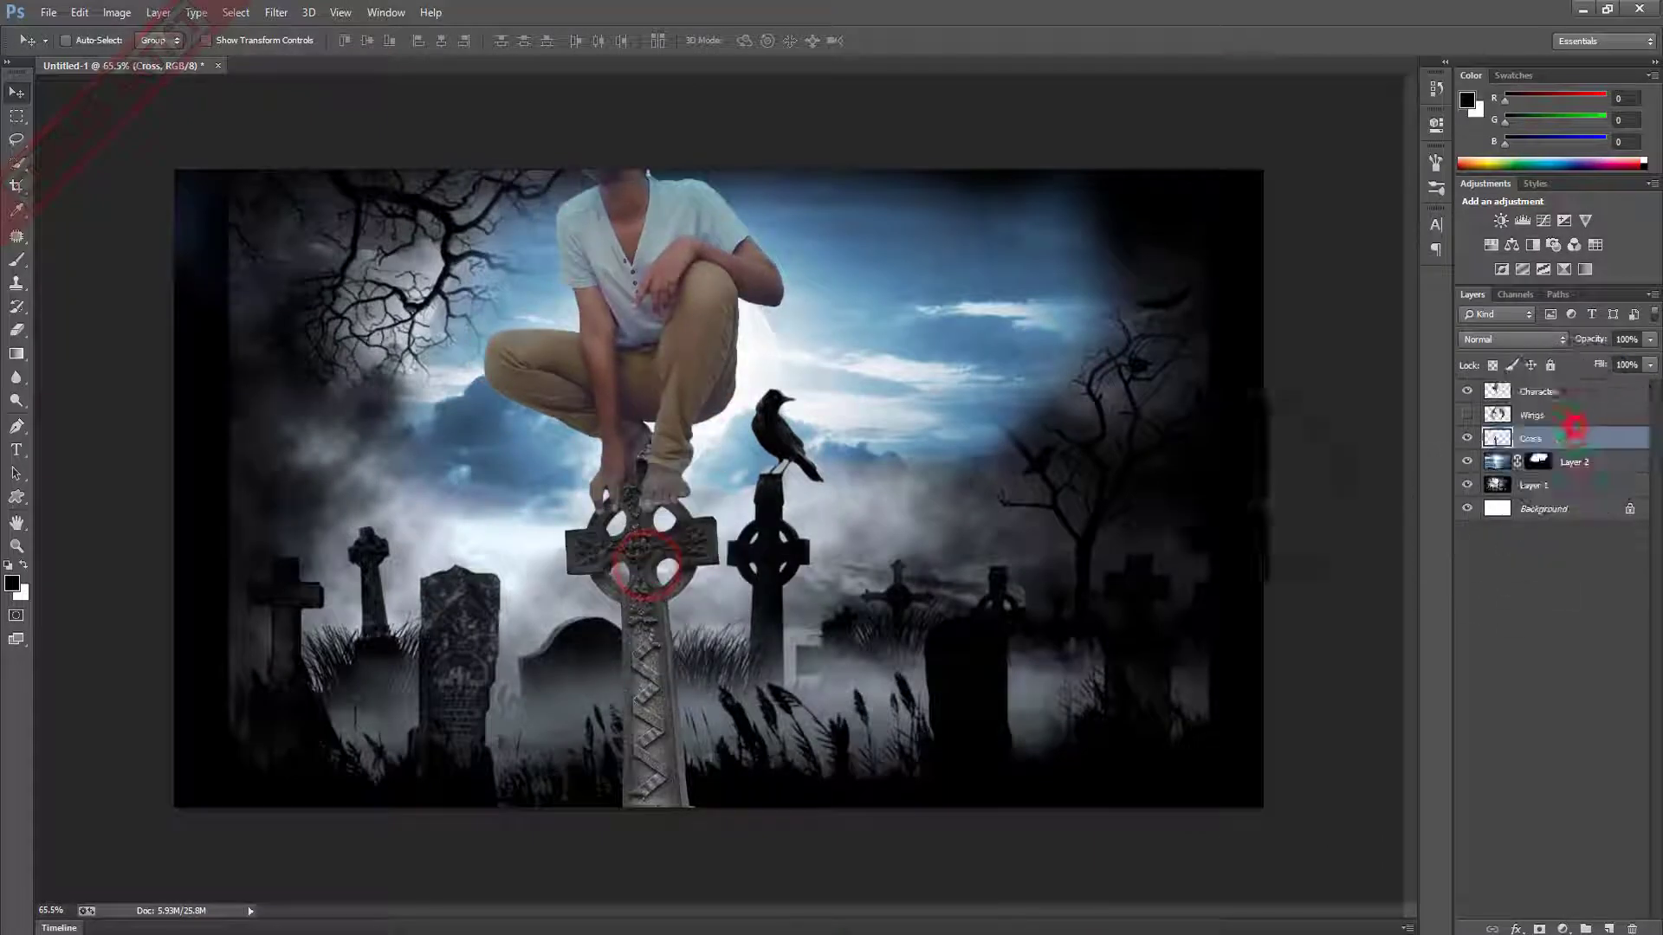
Reshape the cross with Free Transform, move it under the man, and lower him onto it.
{"action": "key", "text": "ctrl+t"}
{"action": "mouse_move", "coordinate": [633, 594]}
{"action": "left_mouse_down"}
{"action": "mouse_move", "coordinate": [759, 507]}
{"action": "mouse_move", "coordinate": [810, 502]}
{"action": "mouse_move", "coordinate": [686, 679]}
{"action": "left_mouse_up"}
{"action": "key", "text": "Return"}
{"action": "left_click_drag", "start_coordinate": [684, 414], "coordinate": [667, 383]}
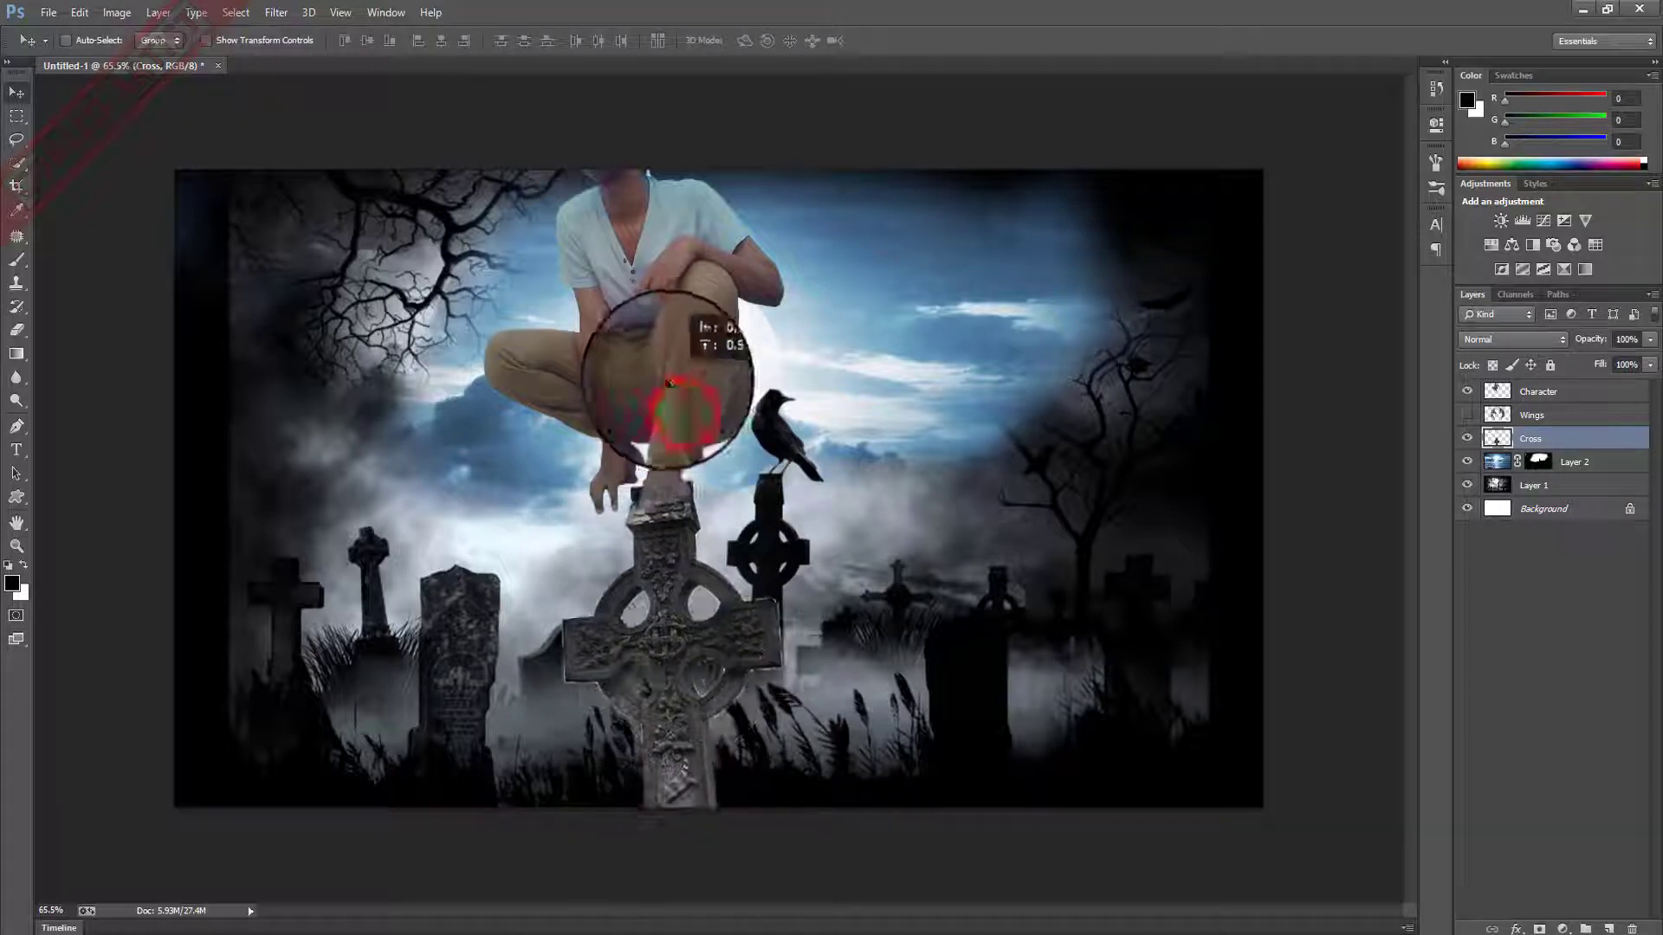
{"action": "left_click", "coordinate": [1538, 391]}
{"action": "mouse_move", "coordinate": [658, 314]}
{"action": "left_mouse_down"}
{"action": "mouse_move", "coordinate": [682, 366]}
{"action": "mouse_move", "coordinate": [616, 368]}
{"action": "left_mouse_up"}
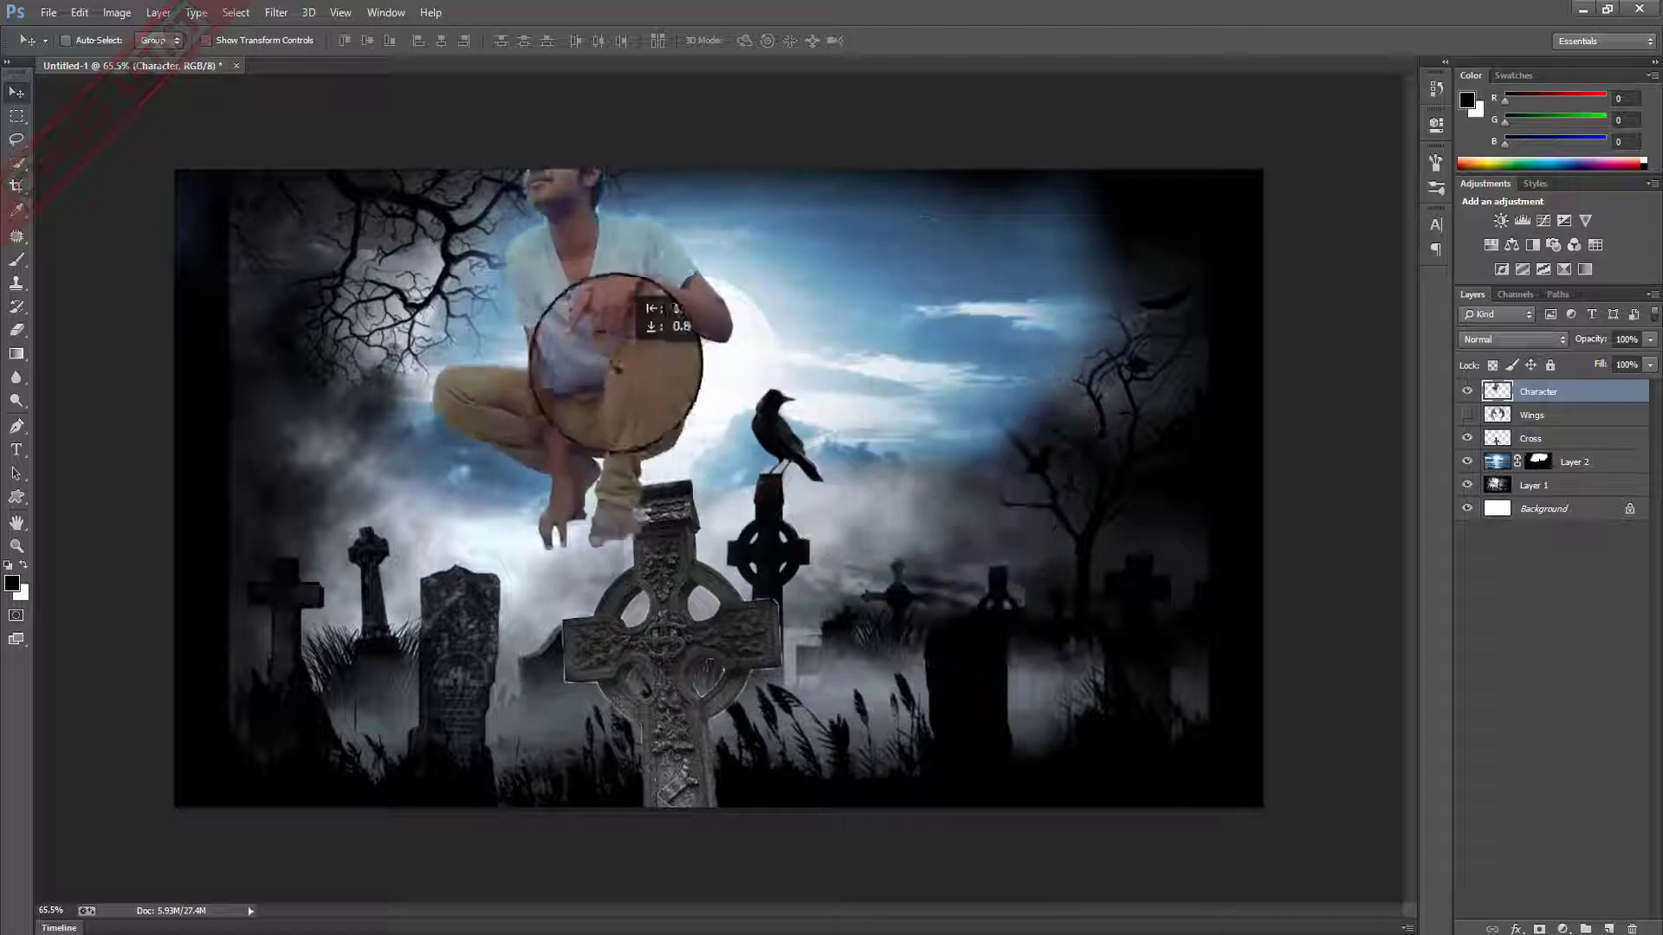
Move the cross and then the man over to the right side of the scene.
{"action": "left_click", "coordinate": [1530, 438]}
{"action": "mouse_move", "coordinate": [705, 645]}
{"action": "left_mouse_down"}
{"action": "mouse_move", "coordinate": [943, 648]}
{"action": "mouse_move", "coordinate": [1051, 672]}
{"action": "left_mouse_up"}
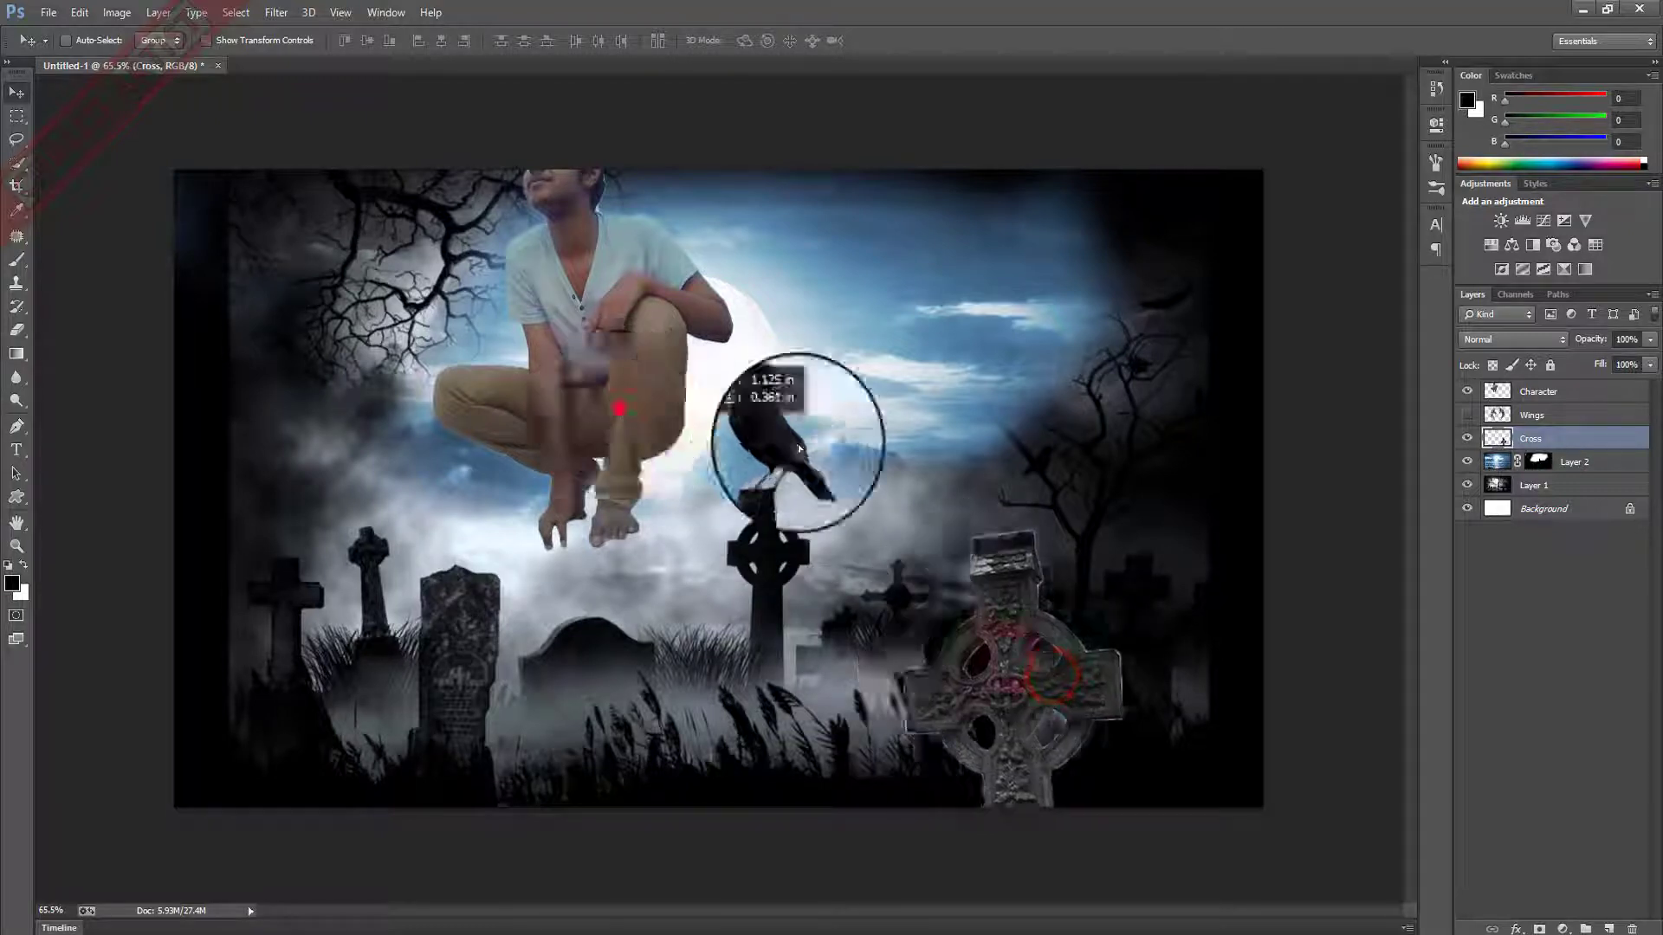
{"action": "left_click_drag", "start_coordinate": [797, 449], "coordinate": [615, 426]}
{"action": "left_click", "coordinate": [1538, 392]}
{"action": "left_click_drag", "start_coordinate": [638, 360], "coordinate": [1009, 409]}
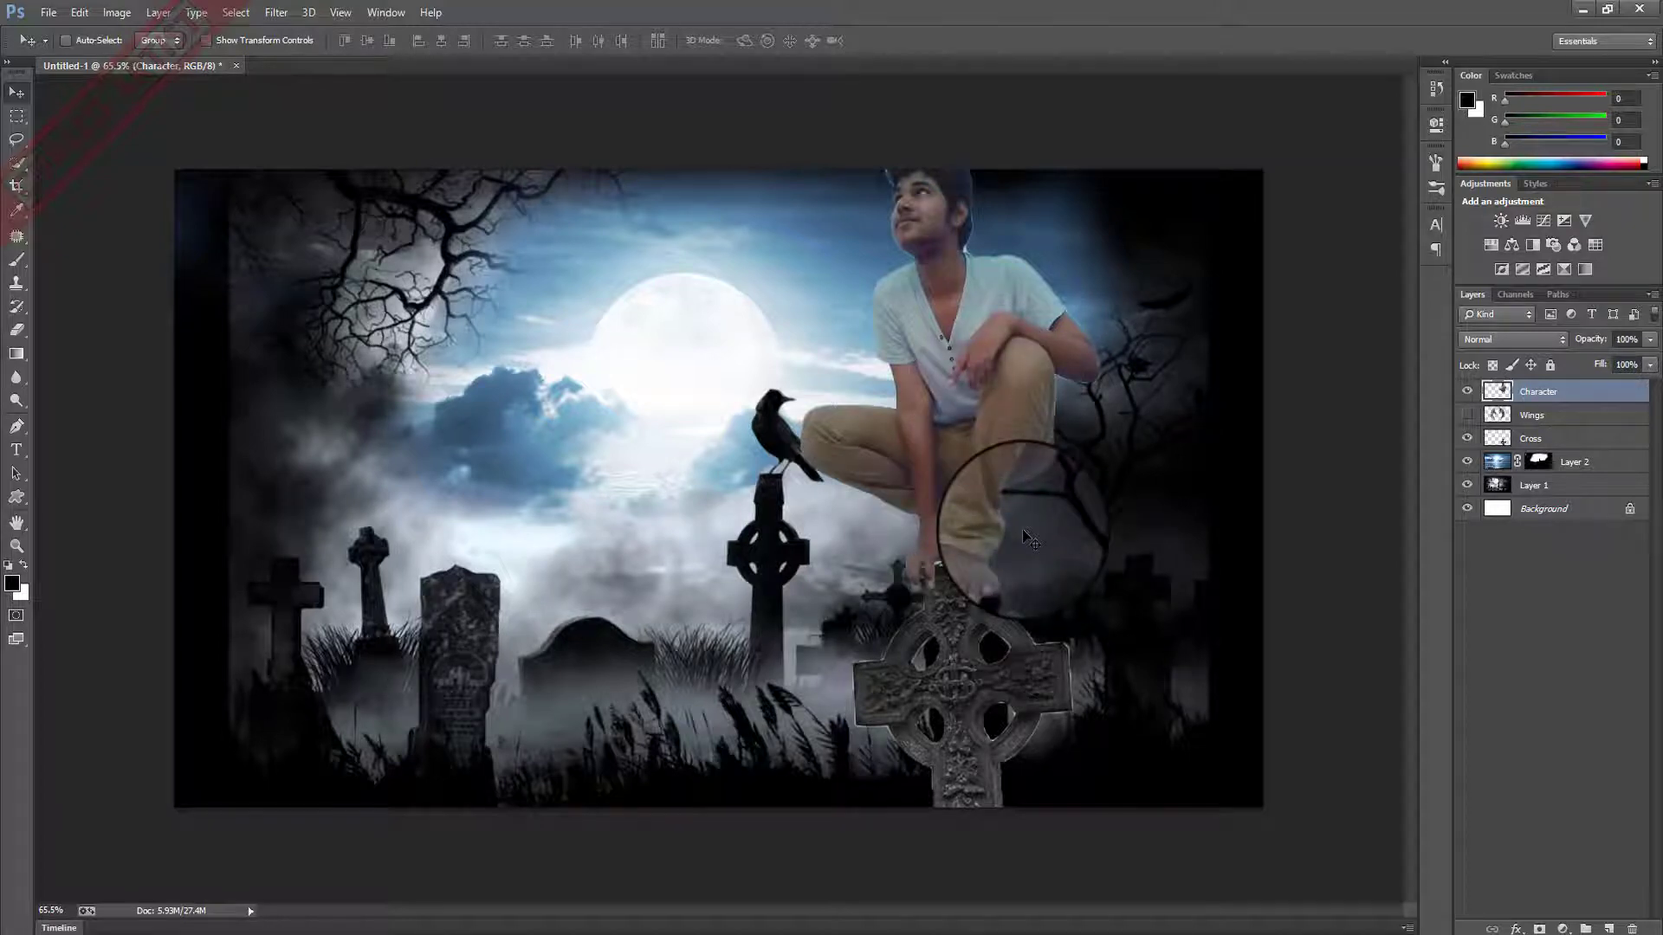
Scale the crouching man to about 79% and lower him onto the cross top.
{"action": "key", "text": "ctrl+t"}
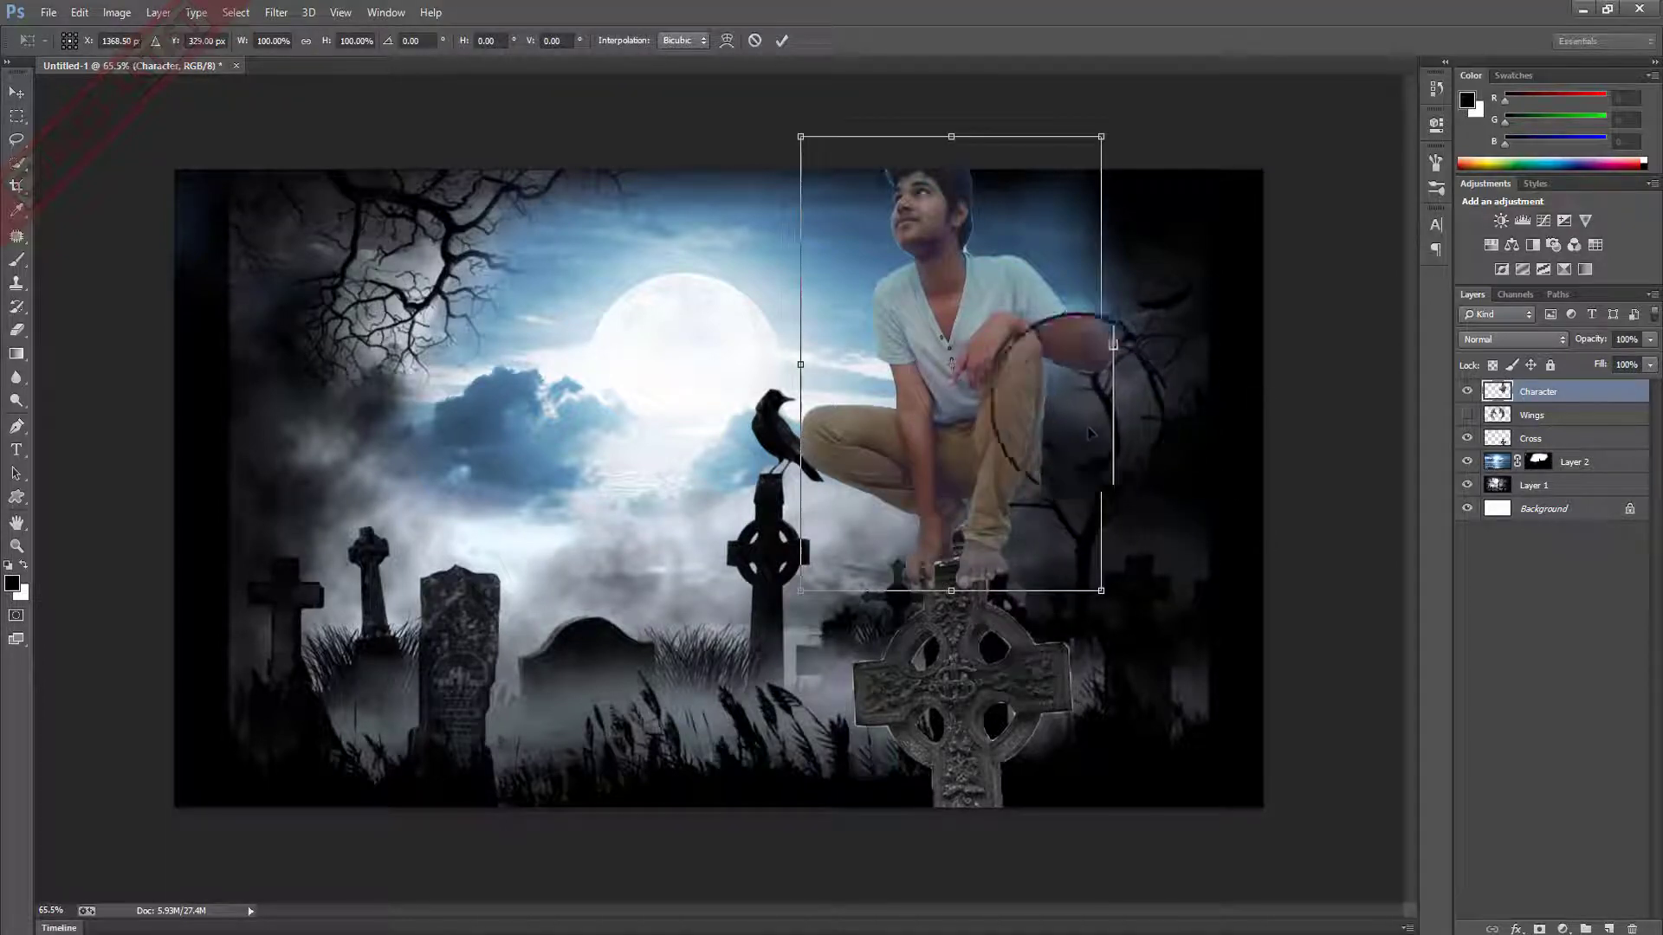
{"action": "left_click_drag", "start_coordinate": [1100, 140], "coordinate": [1070, 186]}
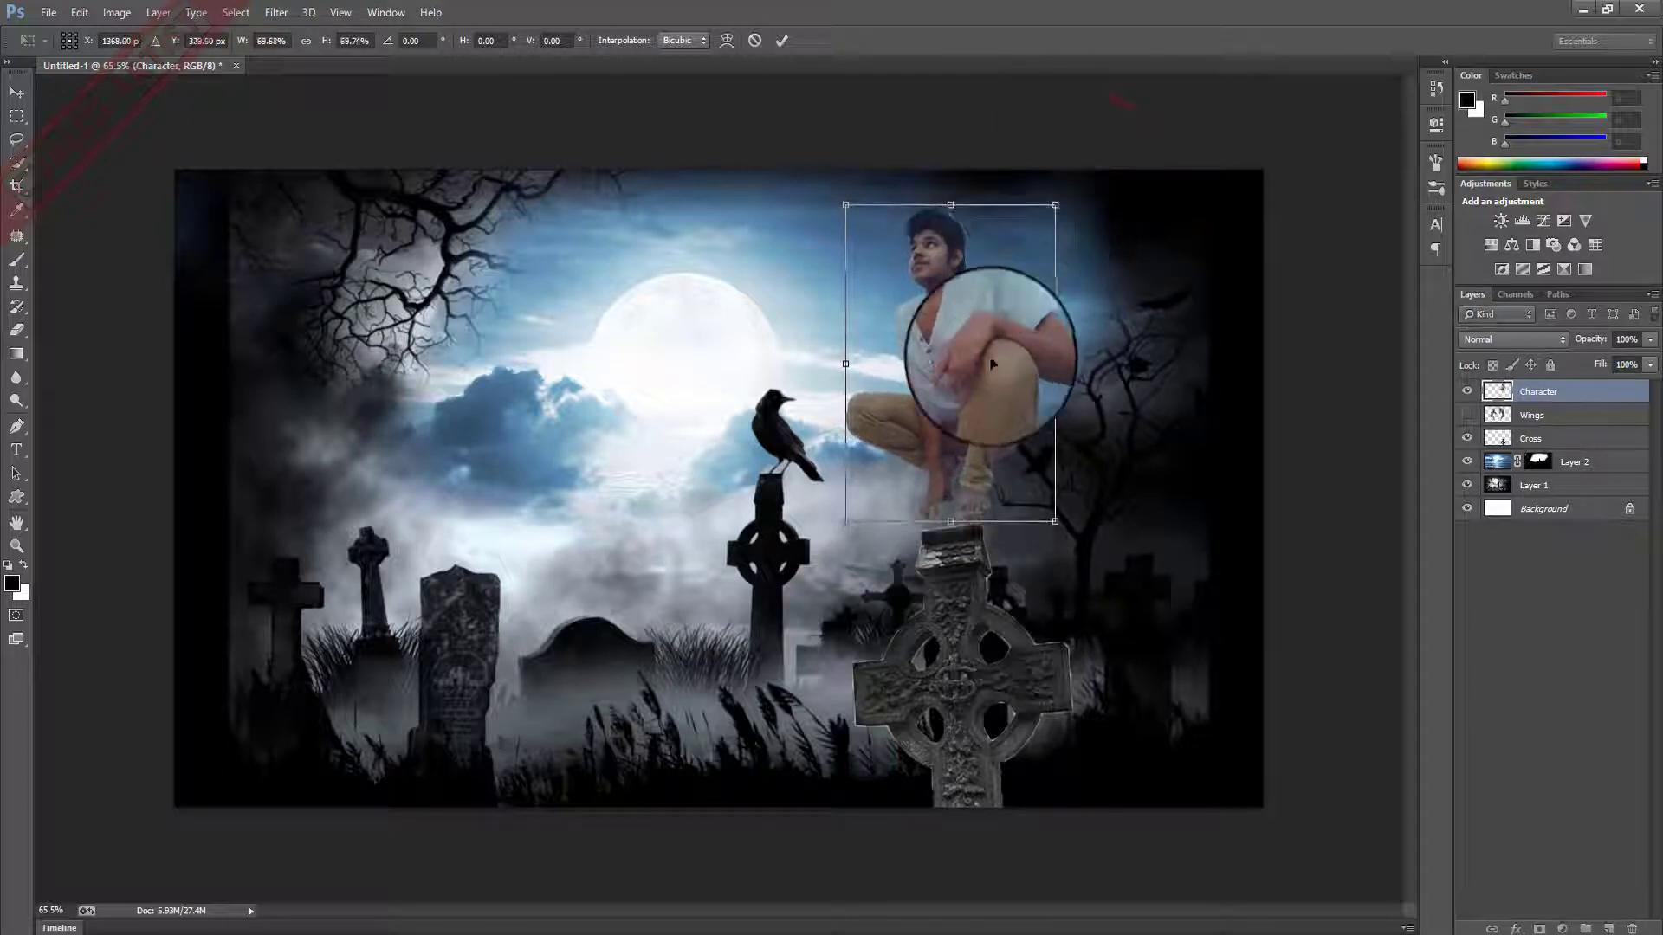
{"action": "left_click_drag", "start_coordinate": [1011, 340], "coordinate": [1012, 381]}
{"action": "key", "text": "Return"}
Zoom in and fine-tune the man's feet on the cross.
{"action": "scroll", "coordinate": [1010, 379], "scroll_direction": "up", "scroll_amount": 2}
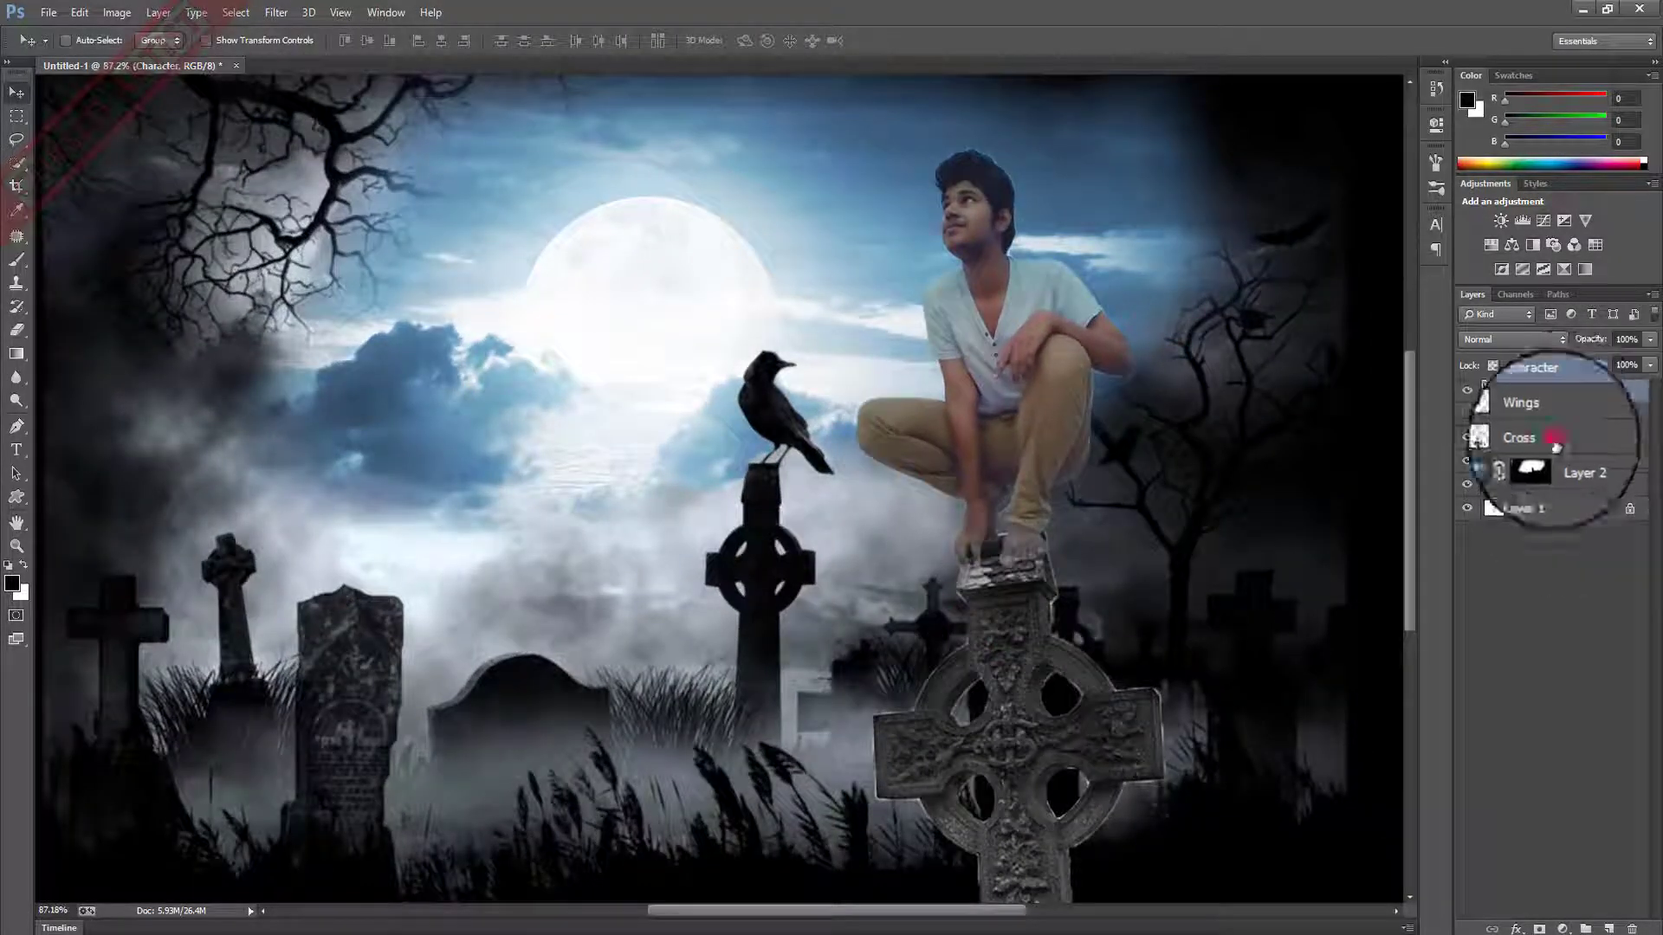
{"action": "left_click", "coordinate": [1530, 438]}
{"action": "scroll", "coordinate": [1019, 603], "scroll_direction": "down", "scroll_amount": 1}
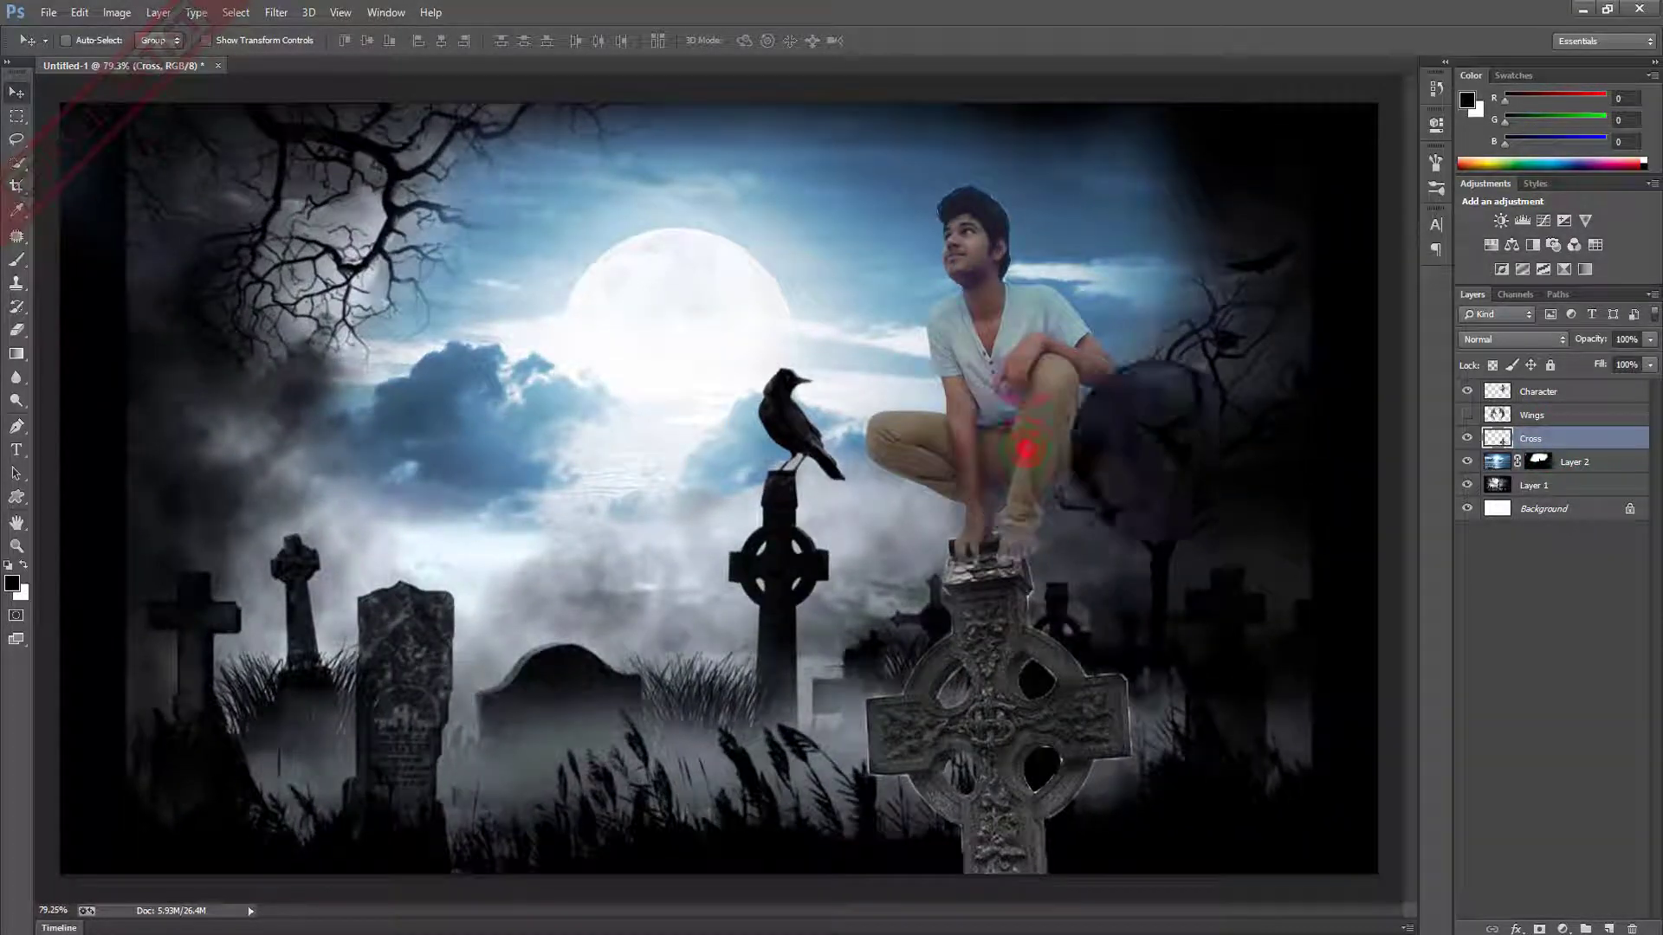
{"action": "left_click", "coordinate": [1083, 431], "text": "ctrl"}
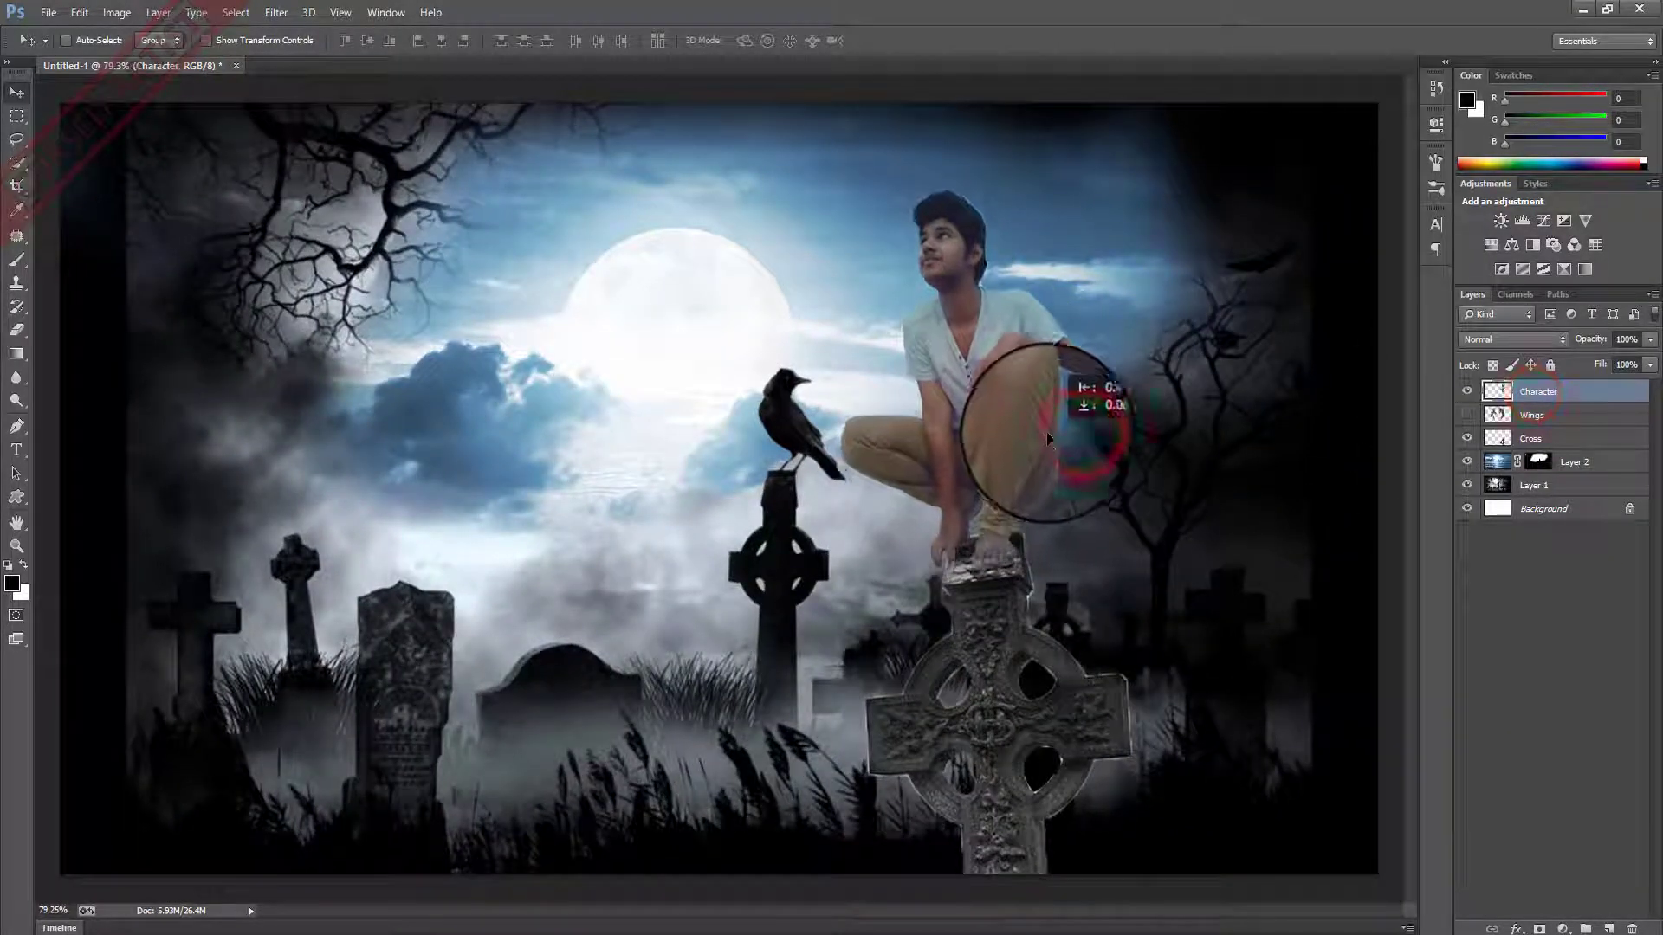
{"action": "scroll", "coordinate": [1045, 450], "scroll_direction": "up", "scroll_amount": 2}
{"action": "scroll", "coordinate": [1047, 463], "scroll_direction": "up", "scroll_amount": 2}
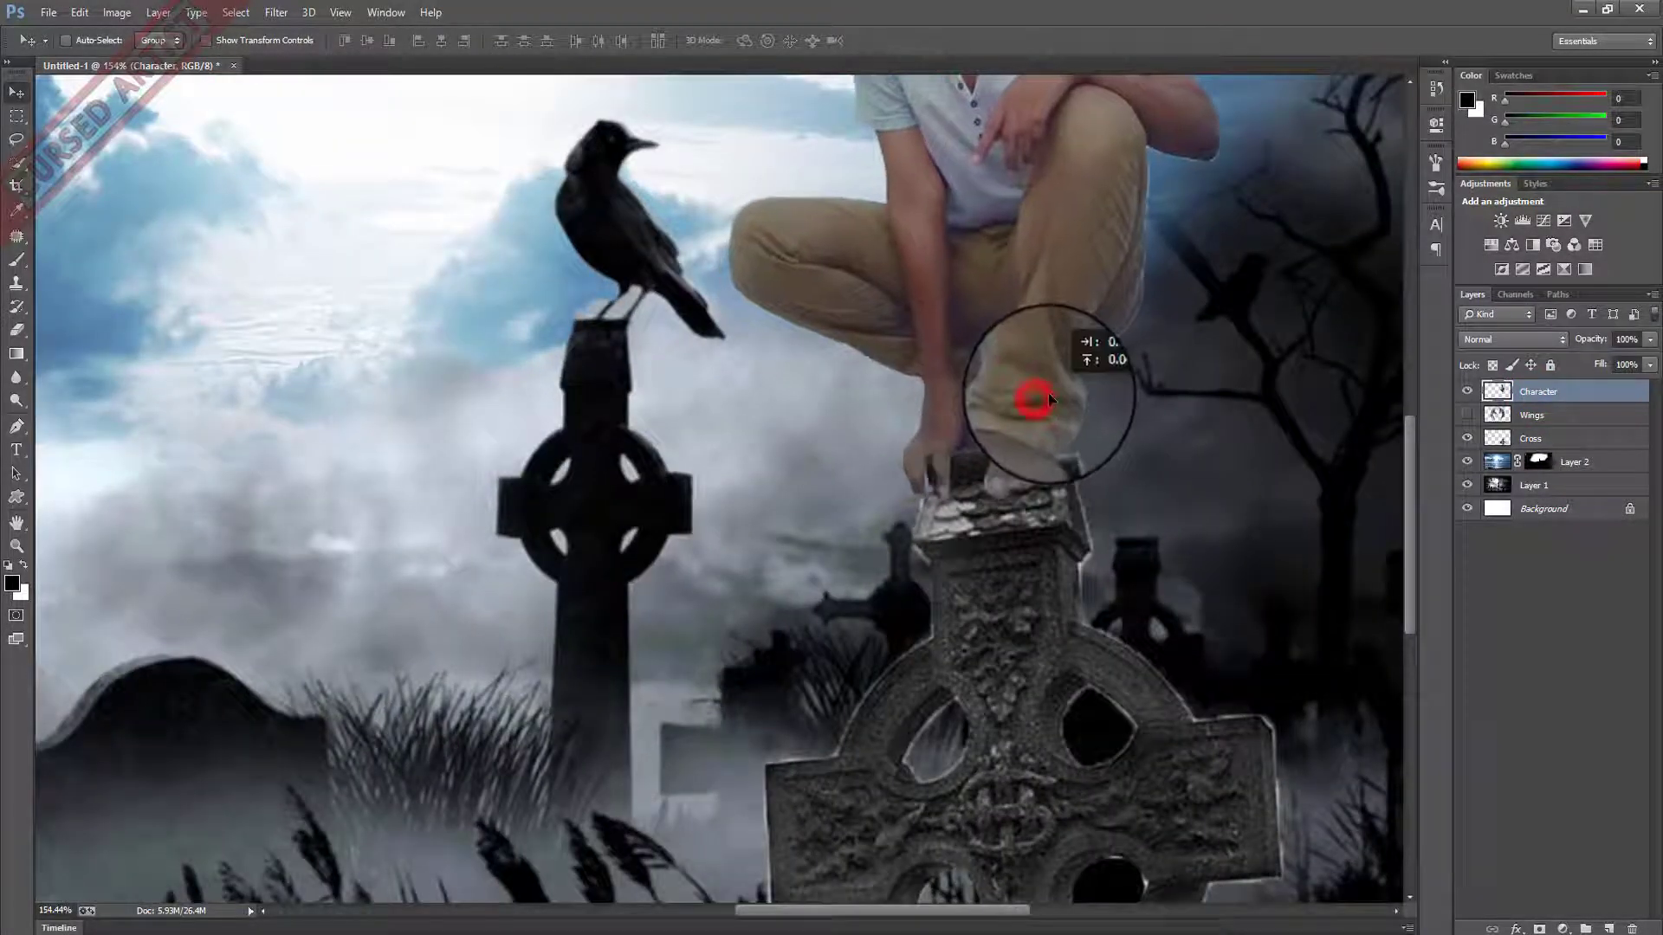
{"action": "left_click_drag", "start_coordinate": [1048, 392], "coordinate": [1060, 388]}
Select the Cross together with the man and move both down.
{"action": "scroll", "coordinate": [1060, 388], "scroll_direction": "down", "scroll_amount": 1}
{"action": "scroll", "coordinate": [1146, 381], "scroll_direction": "down", "scroll_amount": 1}
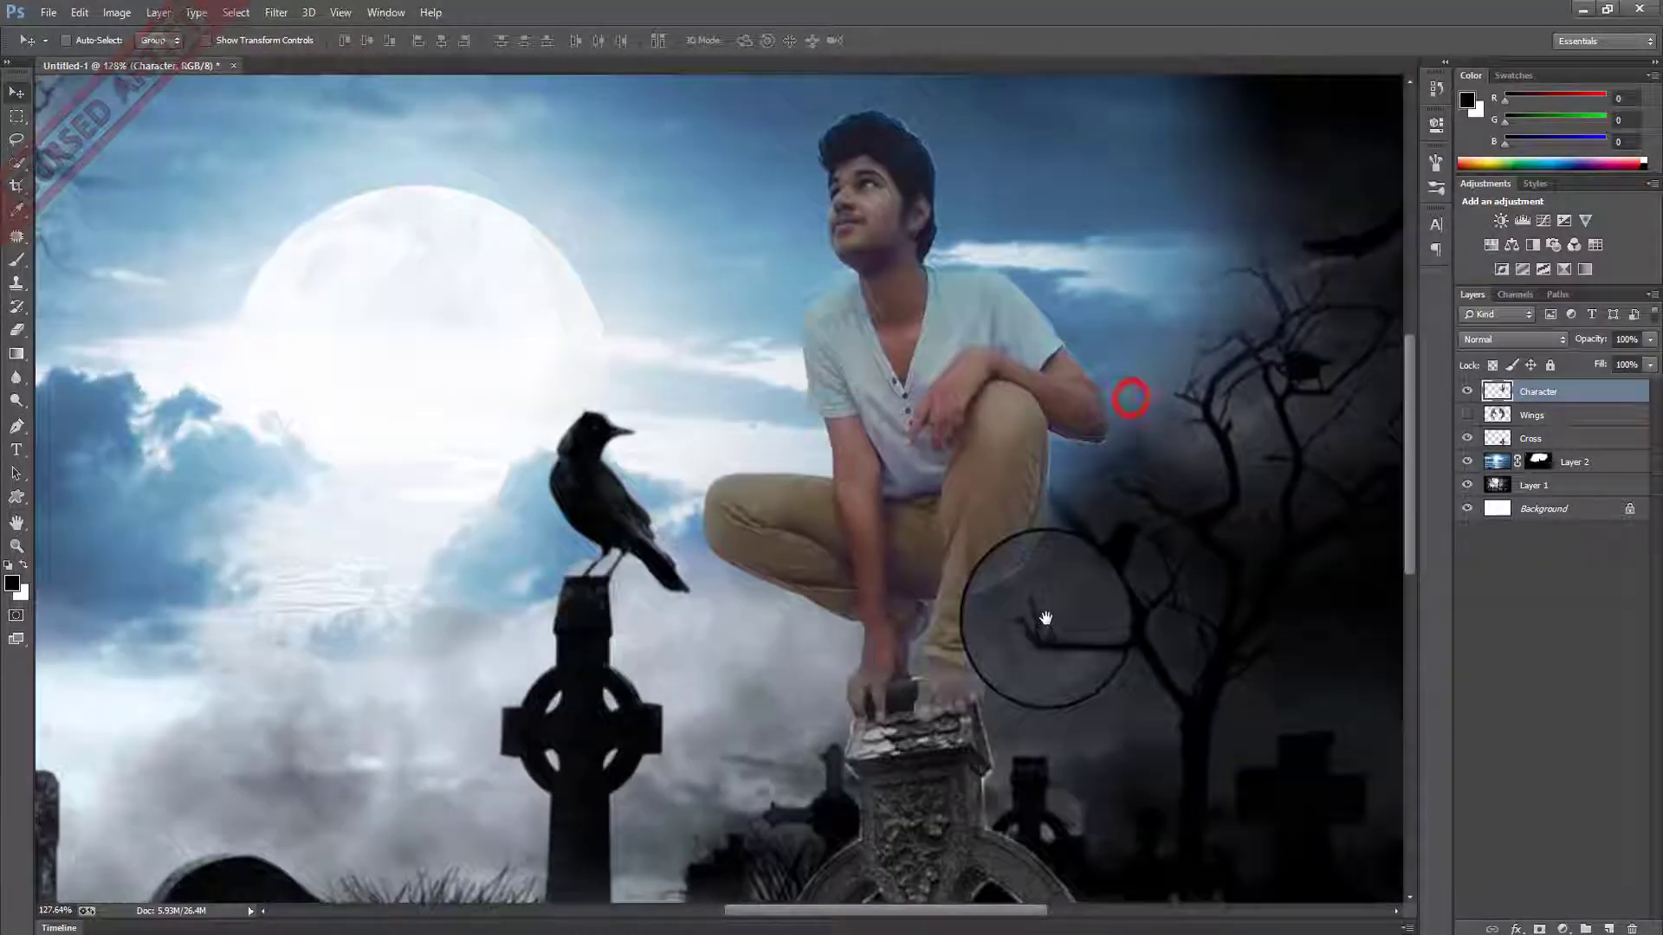
{"action": "scroll", "coordinate": [1052, 594], "scroll_direction": "down", "scroll_amount": 1}
{"action": "scroll", "coordinate": [1058, 594], "scroll_direction": "down", "scroll_amount": 1}
{"action": "left_click", "coordinate": [1530, 438], "text": "ctrl"}
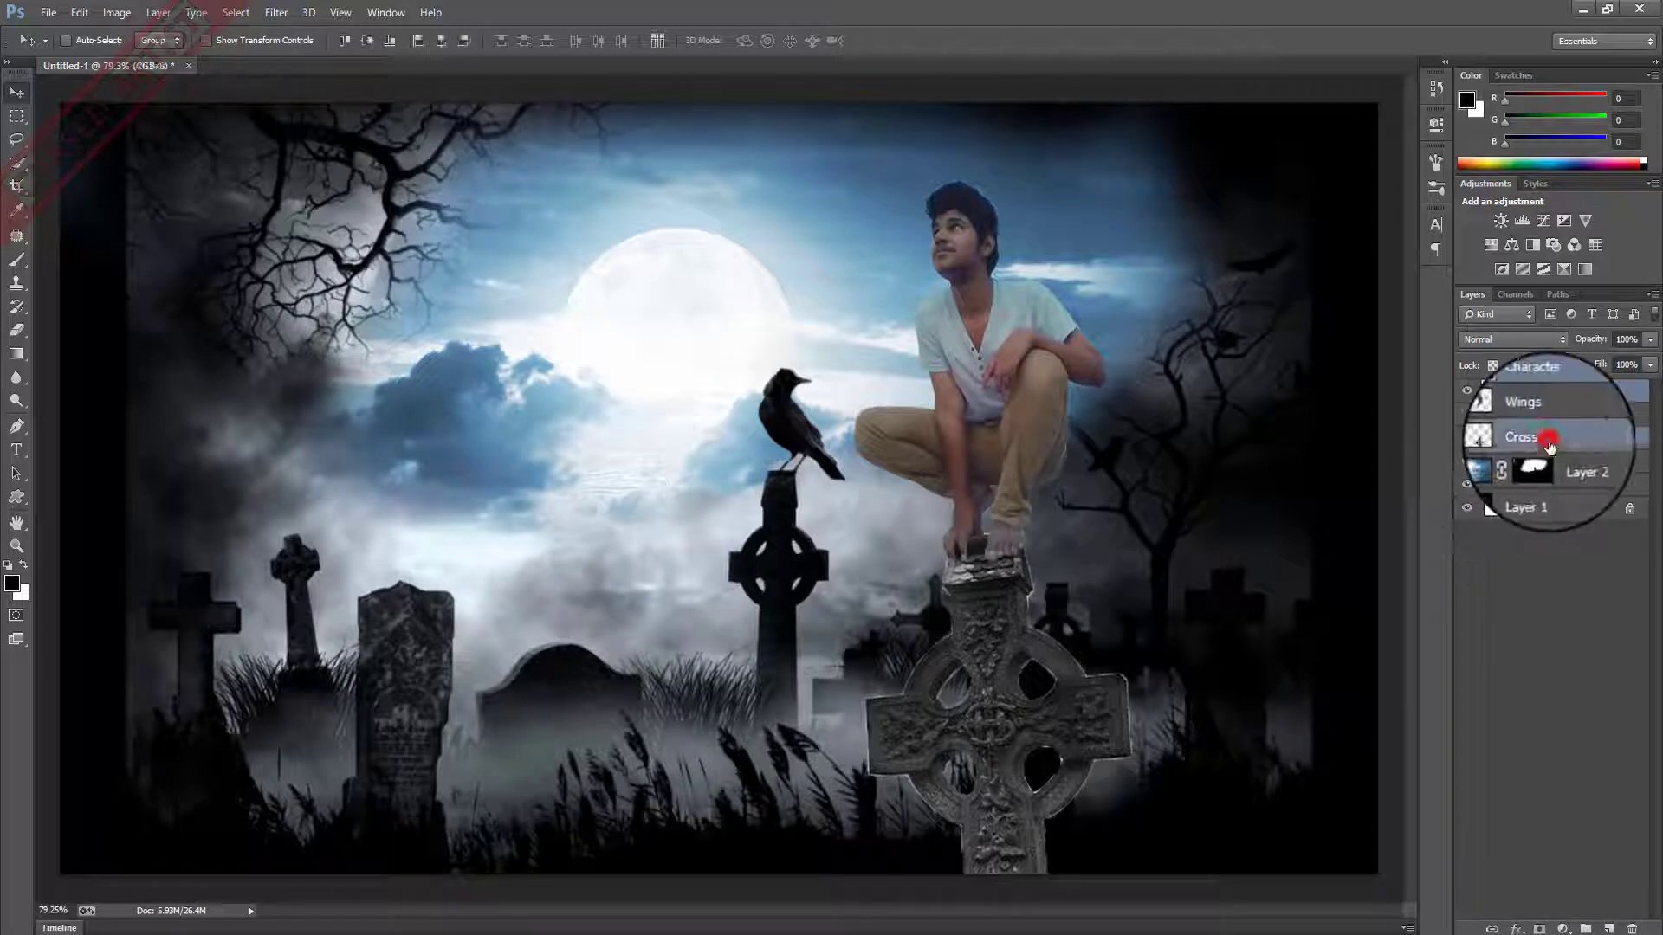
{"action": "left_click_drag", "start_coordinate": [1000, 628], "coordinate": [1007, 669]}
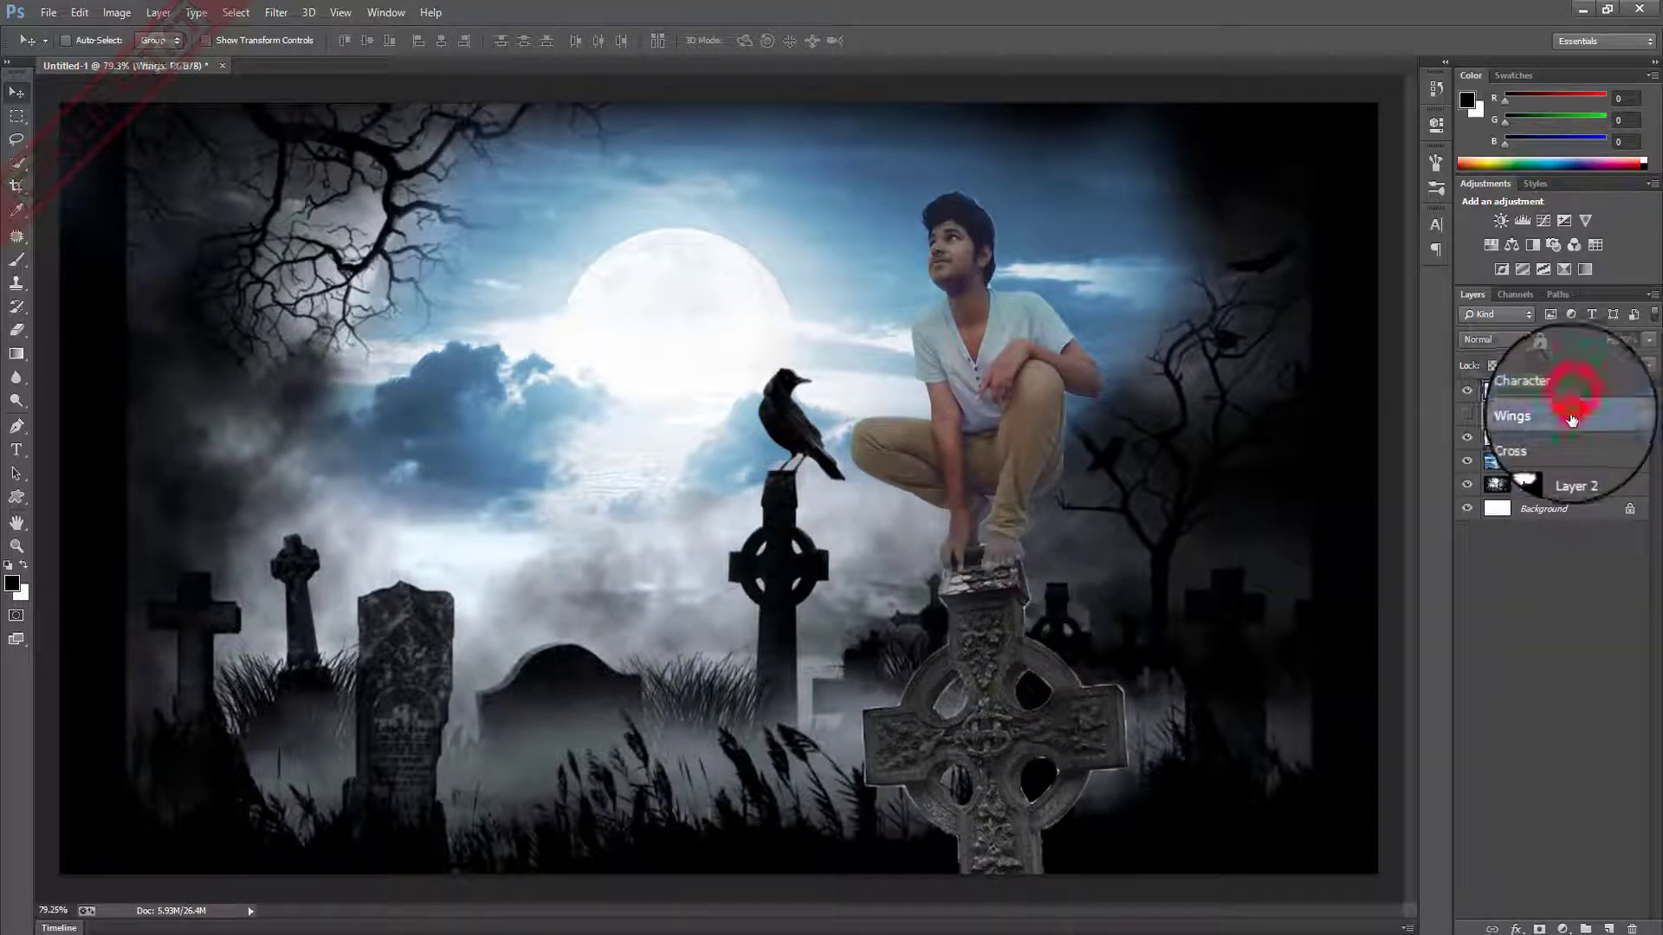
Show the Wings layer and fit the wings behind the man's back.
{"action": "left_click", "coordinate": [1466, 415]}
{"action": "mouse_move", "coordinate": [838, 342]}
{"action": "left_mouse_down"}
{"action": "mouse_move", "coordinate": [1114, 286]}
{"action": "mouse_move", "coordinate": [1088, 268]}
{"action": "left_mouse_up"}
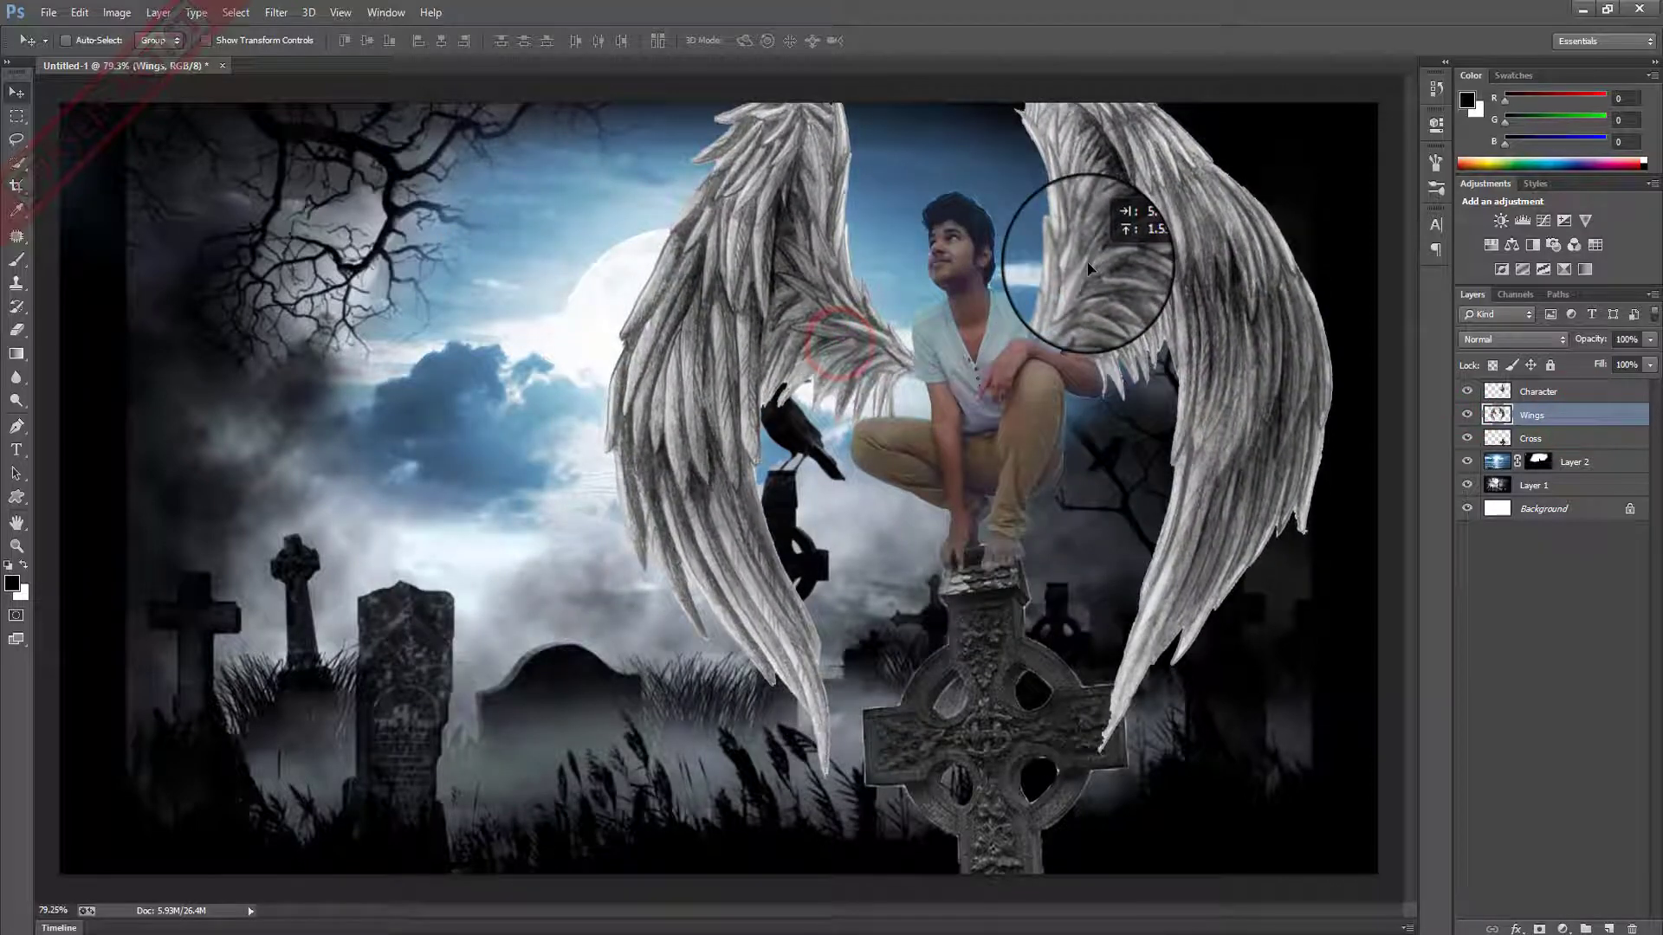
{"action": "scroll", "coordinate": [1088, 269], "scroll_direction": "down", "scroll_amount": 2, "text": "alt"}
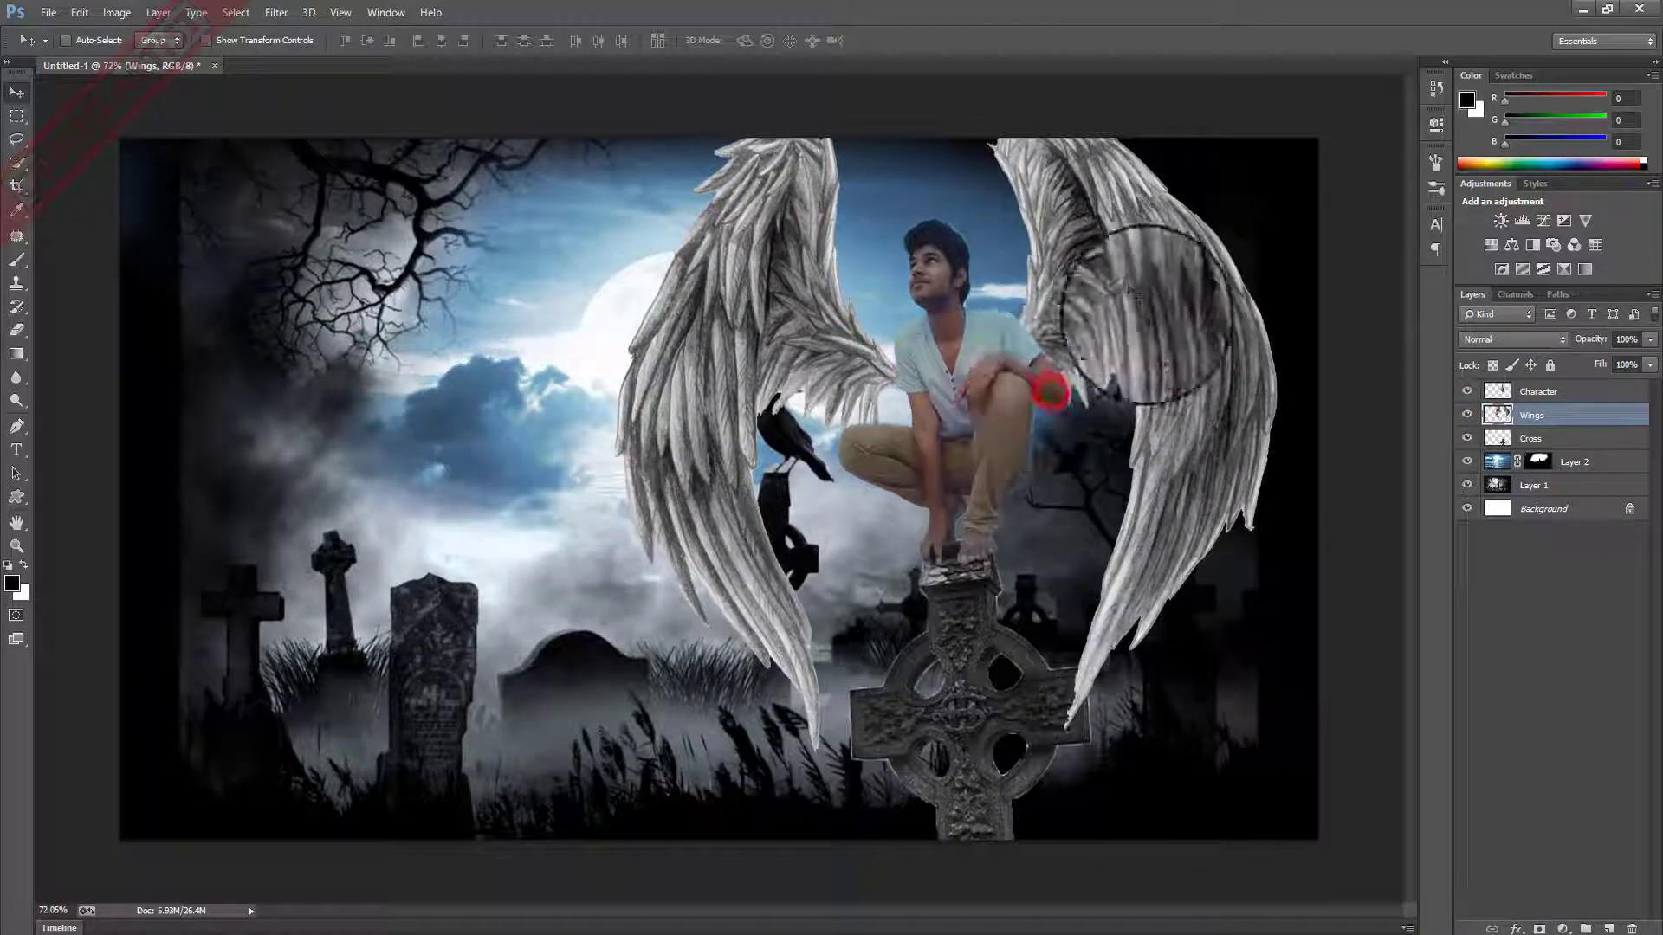
{"action": "left_click_drag", "start_coordinate": [1050, 391], "coordinate": [1138, 249]}
Scale the Character, Wings and Cross layers together to 82% and re-centre them.
{"action": "left_click", "coordinate": [1552, 394], "text": "ctrl"}
{"action": "left_click", "coordinate": [1539, 437], "text": "ctrl"}
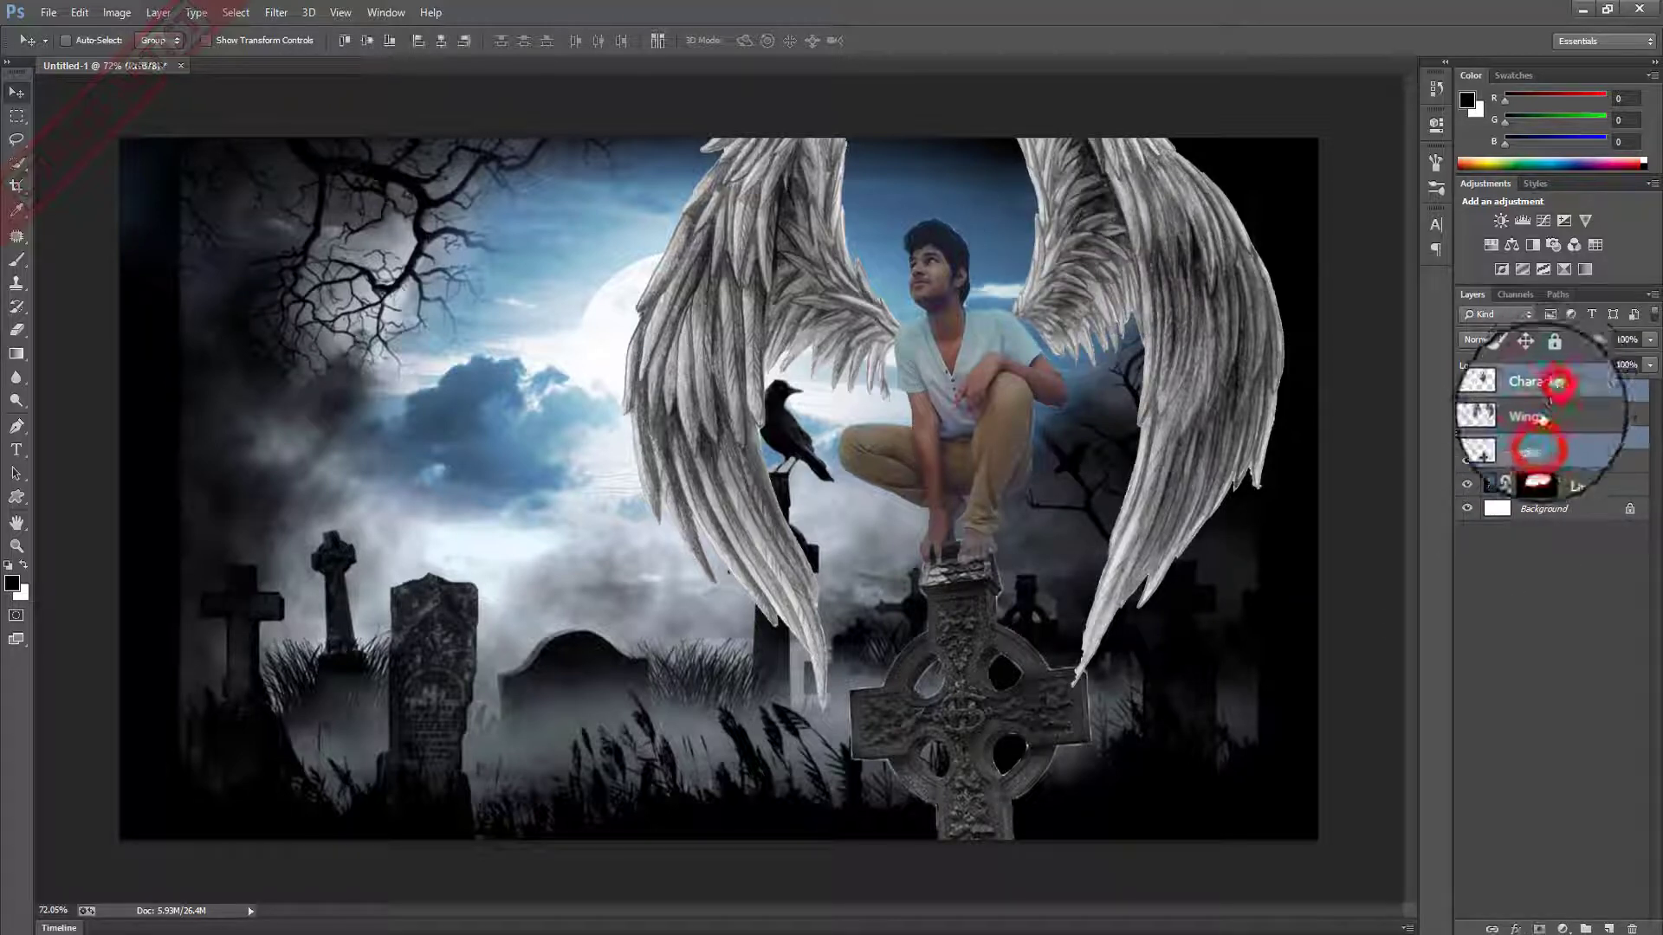
{"action": "left_click_drag", "start_coordinate": [965, 610], "coordinate": [704, 682]}
{"action": "key", "text": "ctrl+t"}
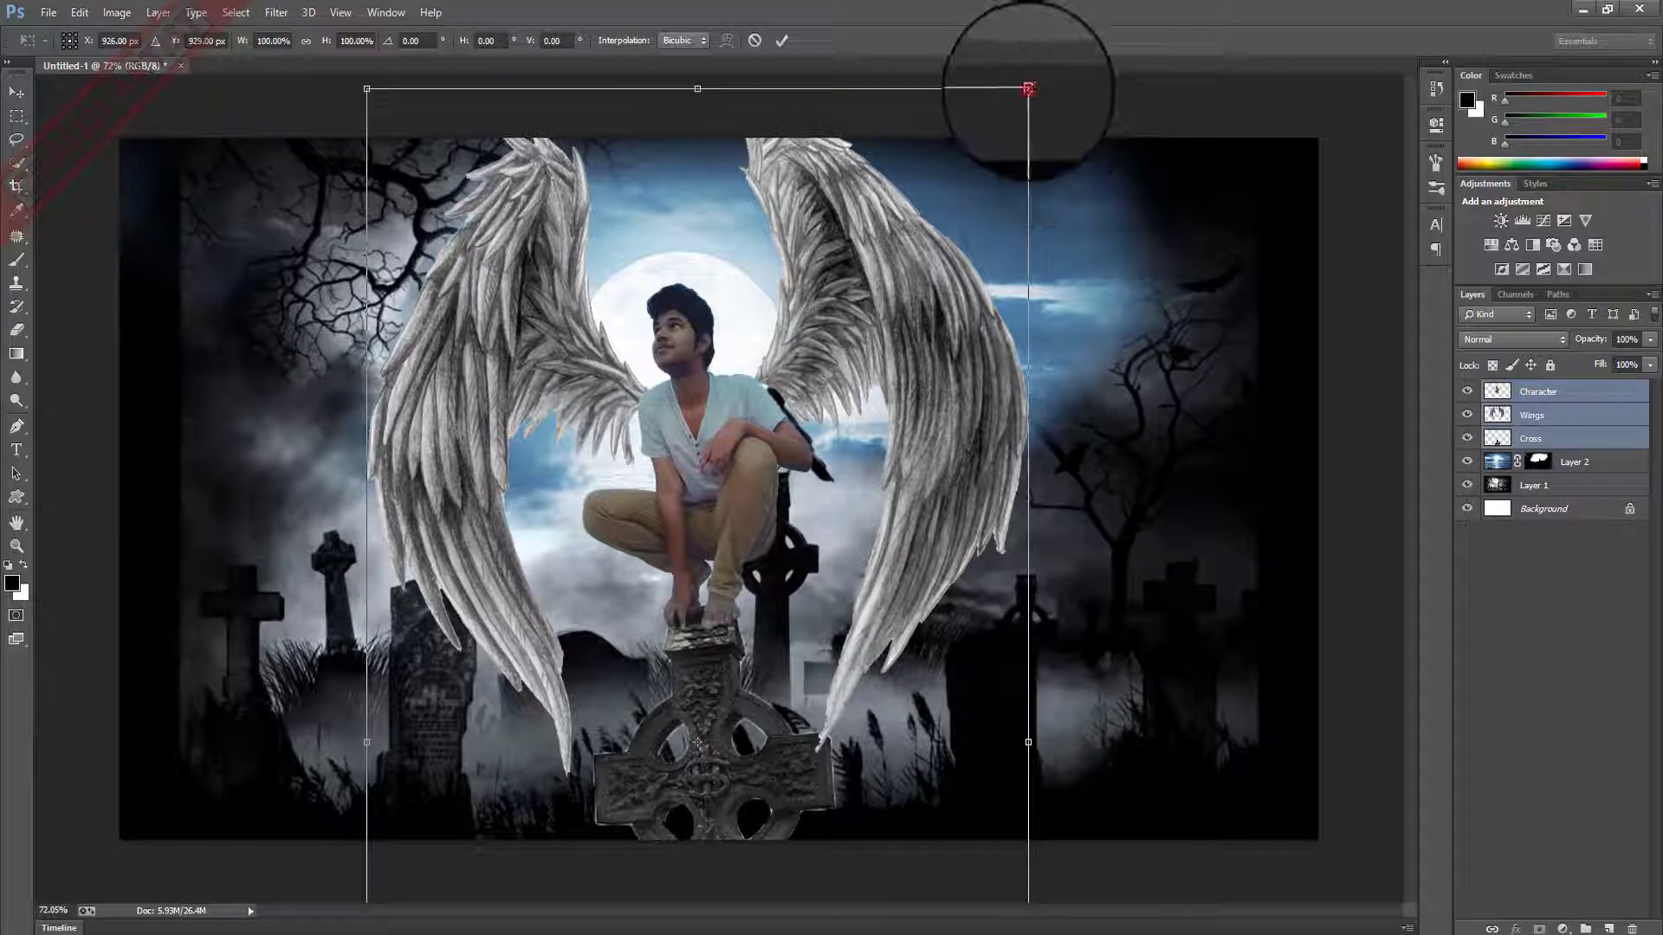
{"action": "left_click_drag", "start_coordinate": [1028, 88], "coordinate": [958, 165]}
{"action": "mouse_move", "coordinate": [668, 706]}
{"action": "left_mouse_down"}
{"action": "mouse_move", "coordinate": [706, 740]}
{"action": "mouse_move", "coordinate": [682, 658]}
{"action": "left_mouse_up"}
{"action": "key", "text": "Return"}
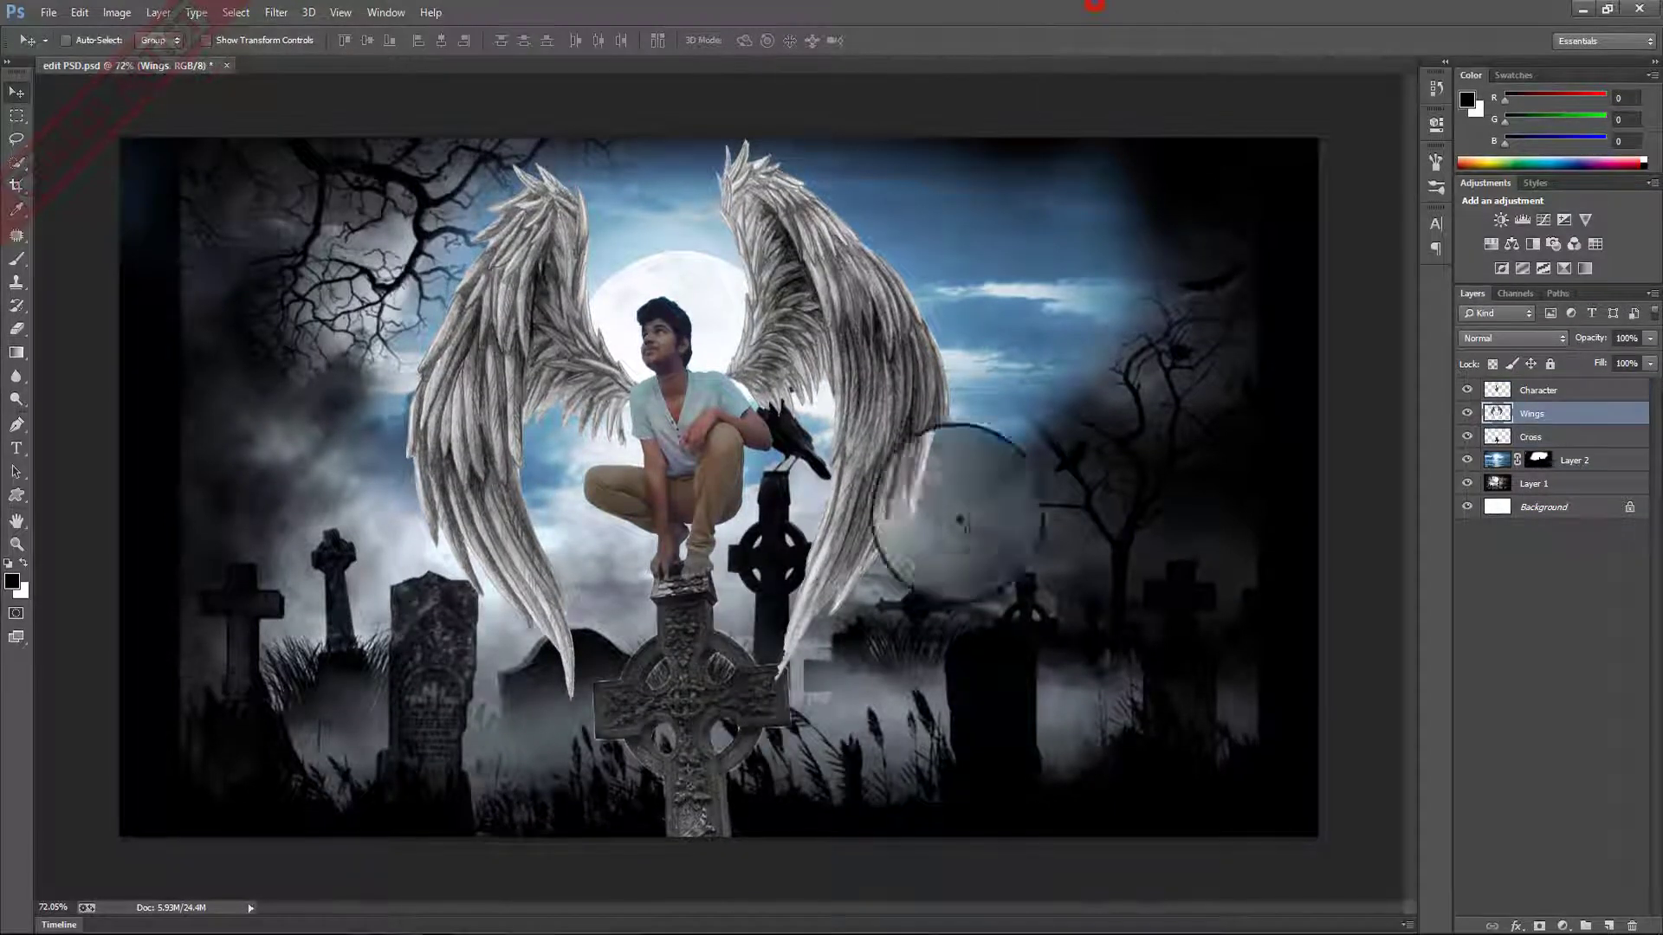
Add a Gradient Map adjustment layer and toggle the Cross layer's visibility.
{"action": "left_click", "coordinate": [1563, 926]}
{"action": "left_click", "coordinate": [1554, 864]}
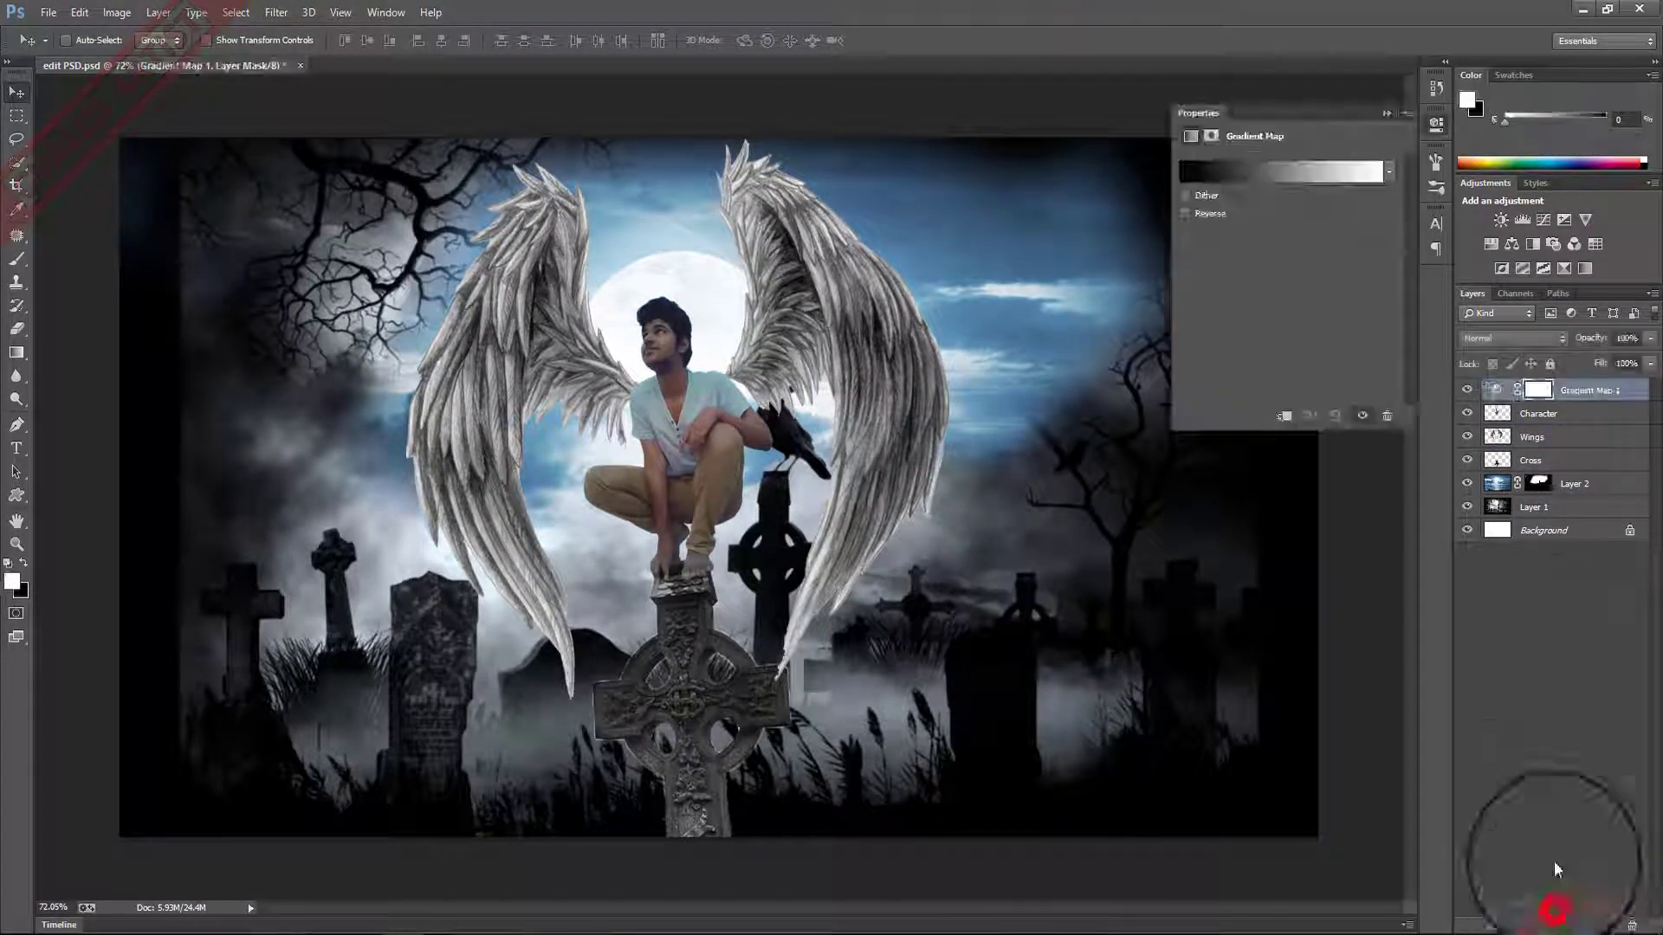
{"action": "left_click", "coordinate": [1436, 123]}
{"action": "left_click", "coordinate": [1550, 616]}
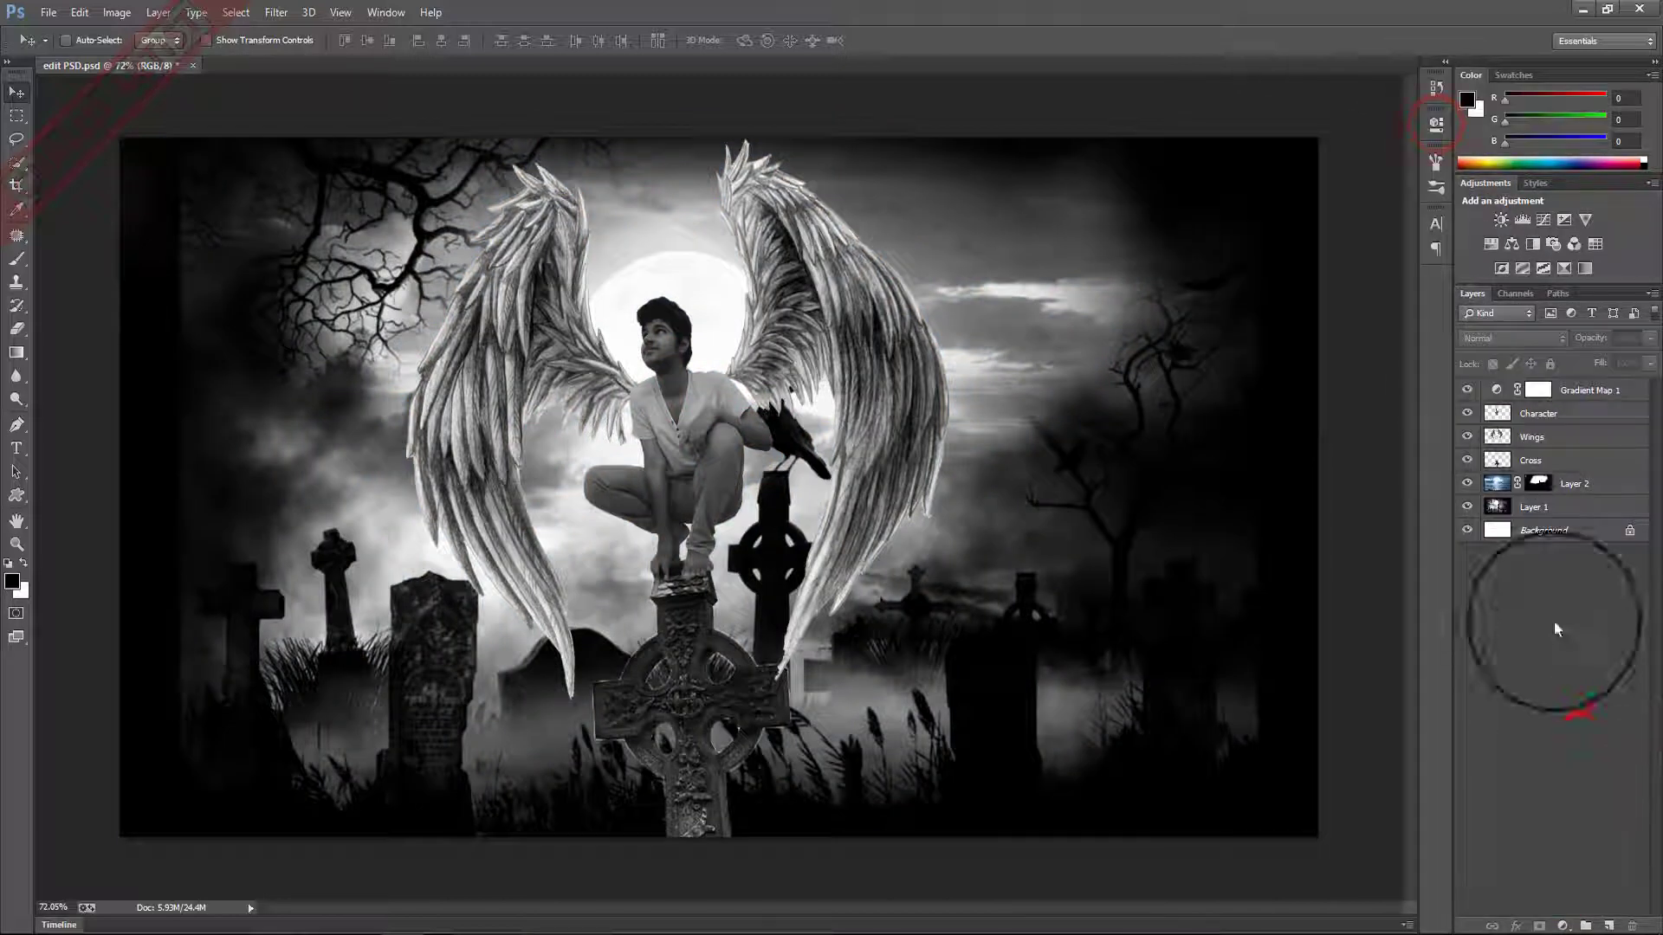
{"action": "left_click", "coordinate": [1470, 461]}
Give the Cross layer a black Inner Glow, Normal blending, 0 px size, 75% opacity.
{"action": "double_click", "coordinate": [1576, 460]}
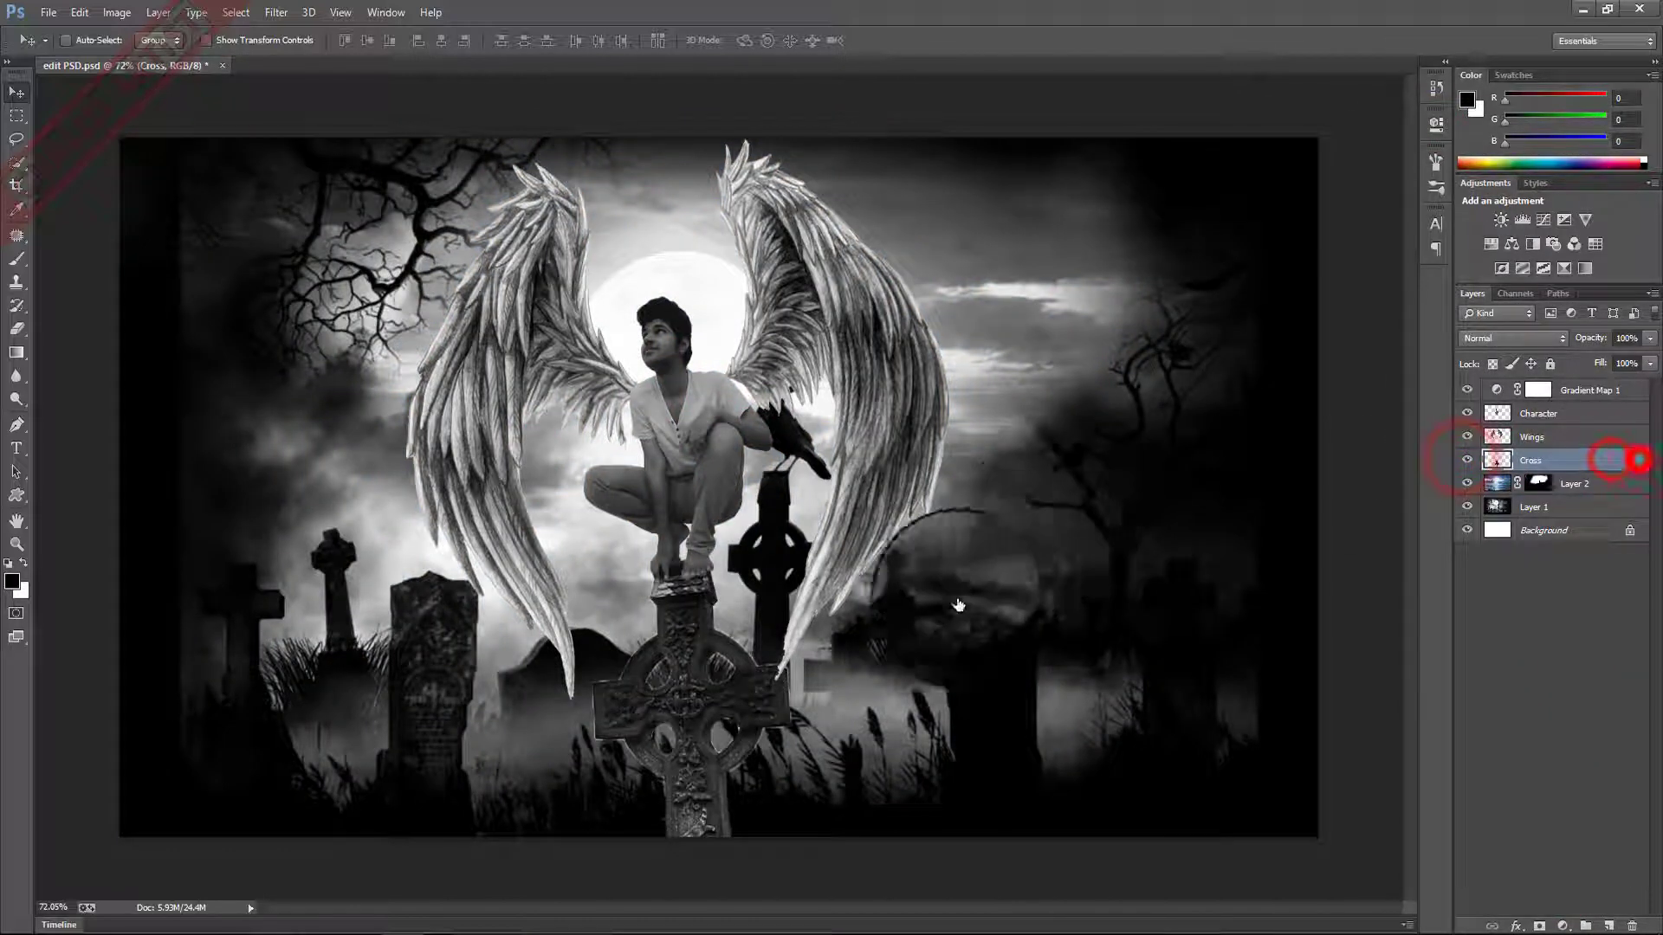
{"action": "left_click", "coordinate": [1176, 401]}
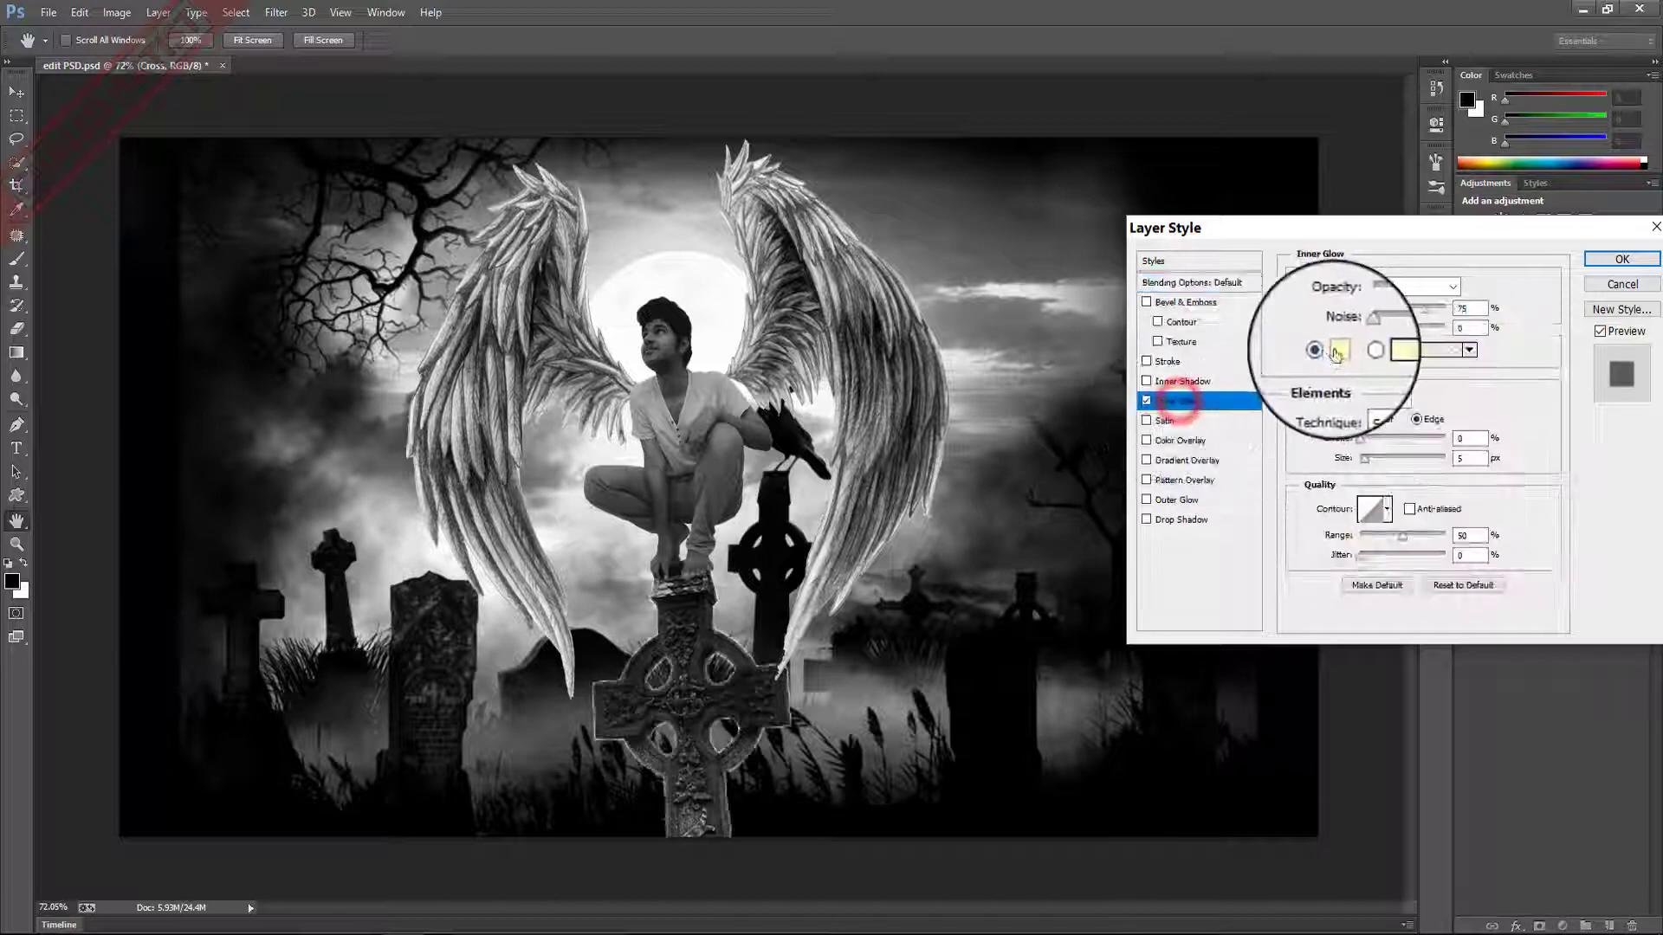
{"action": "left_click", "coordinate": [1338, 349]}
{"action": "left_click_drag", "start_coordinate": [346, 420], "coordinate": [274, 491]}
{"action": "left_click", "coordinate": [703, 262]}
{"action": "left_click", "coordinate": [1407, 287]}
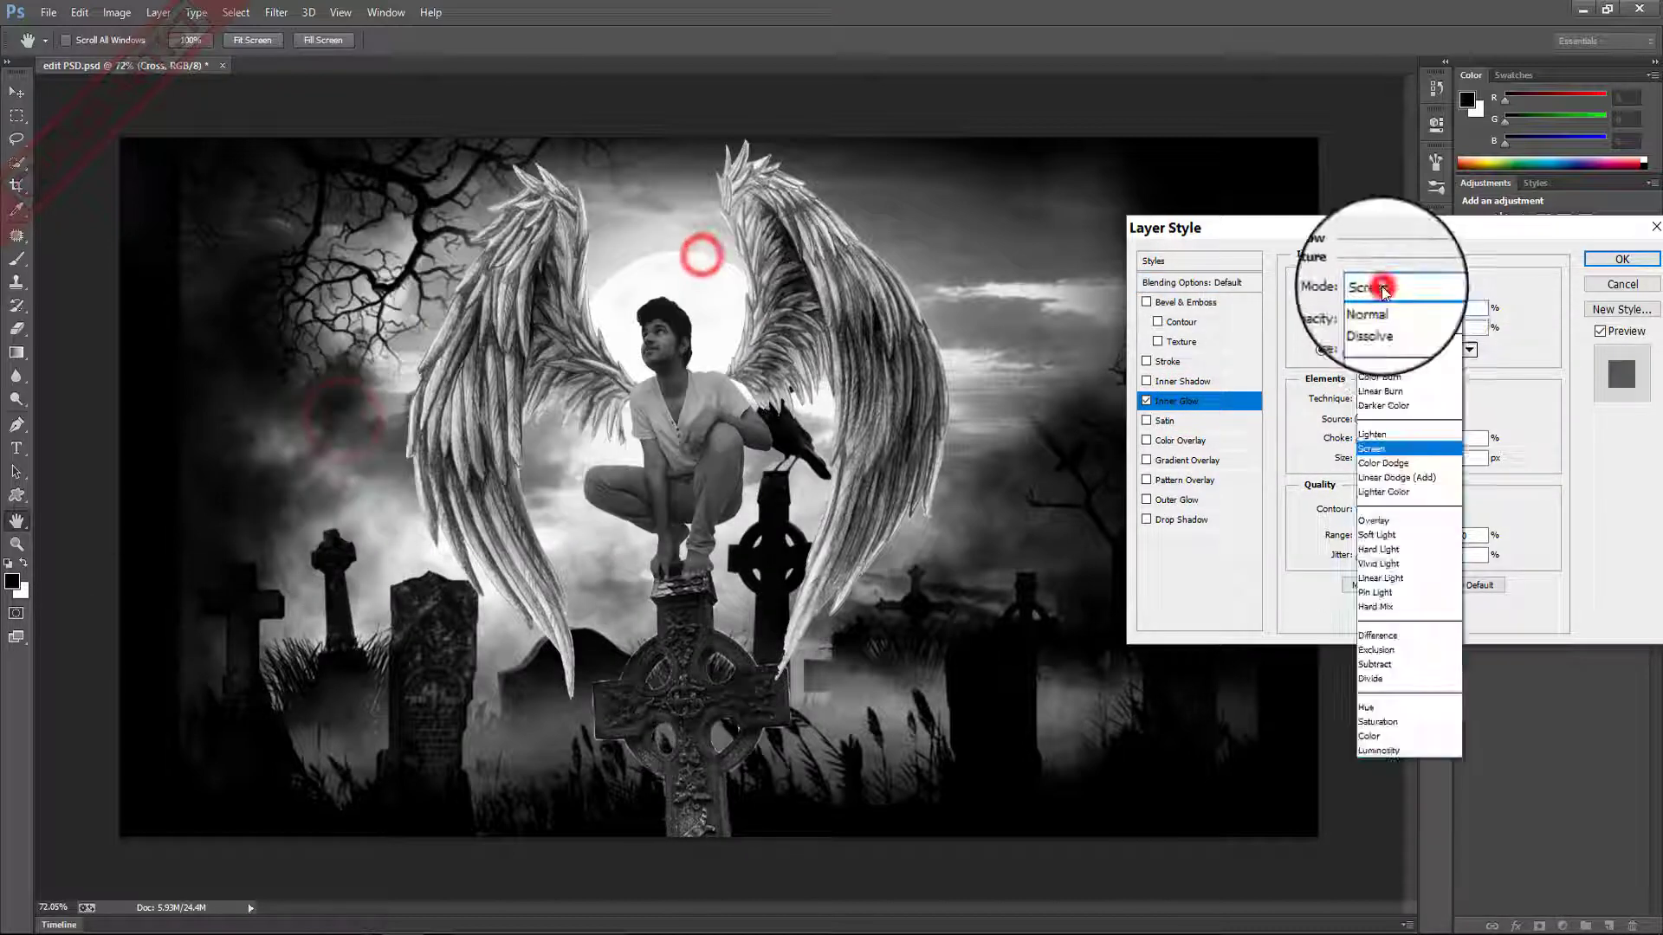
{"action": "left_click_drag", "start_coordinate": [1365, 462], "coordinate": [1360, 459]}
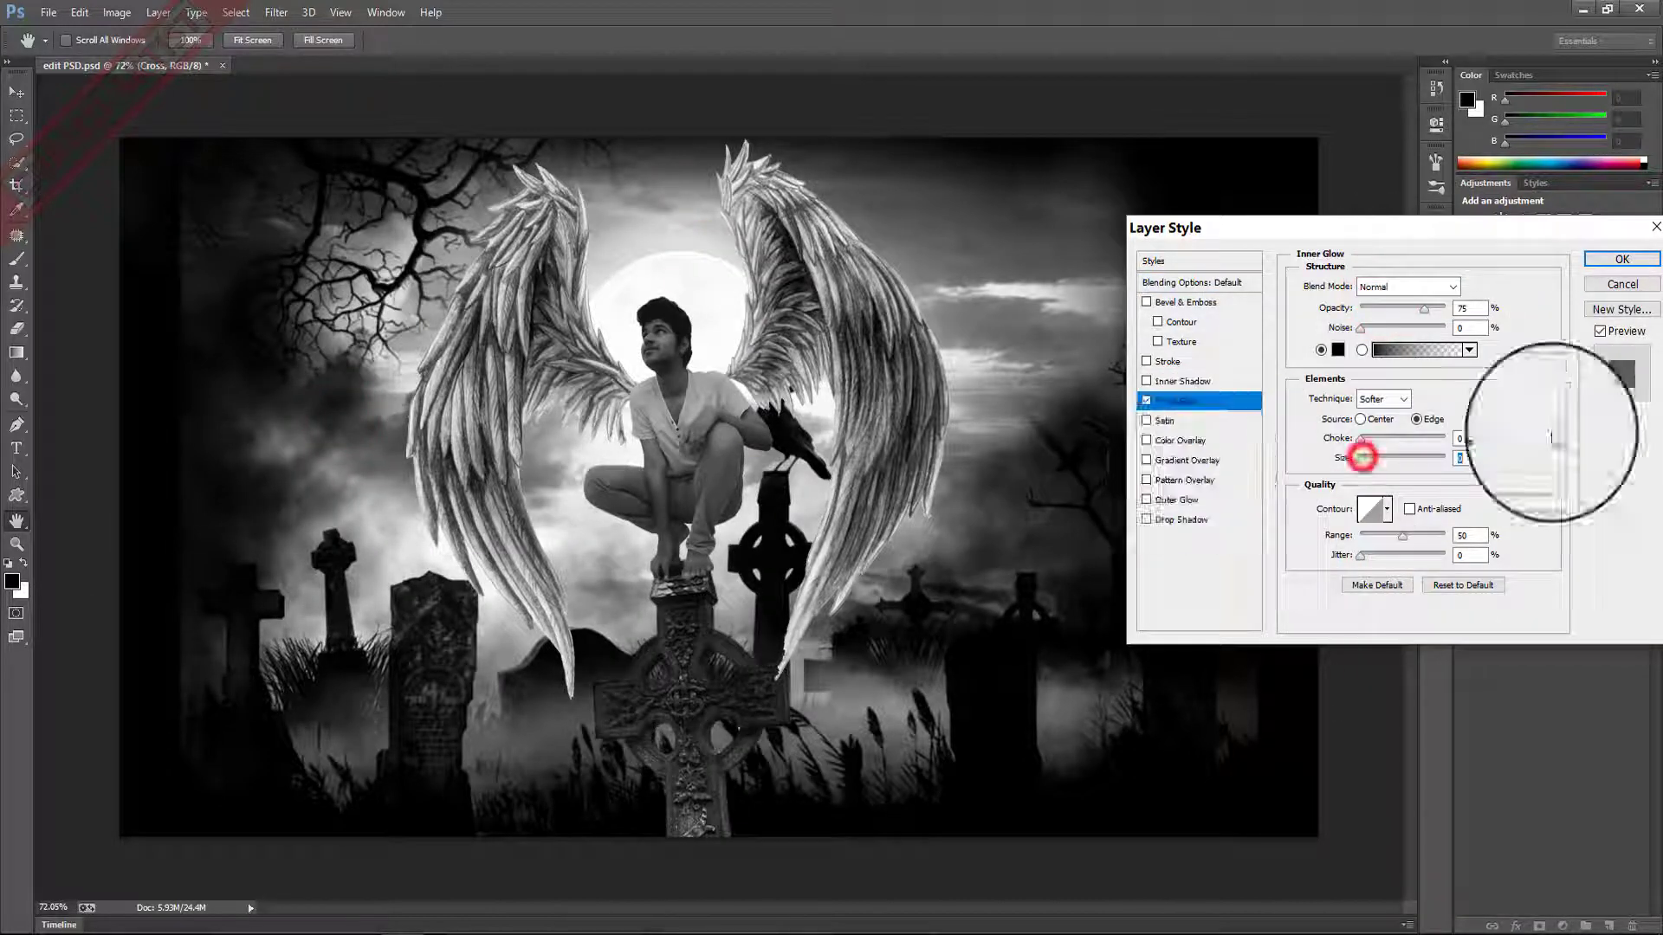
{"action": "left_click", "coordinate": [1631, 269]}
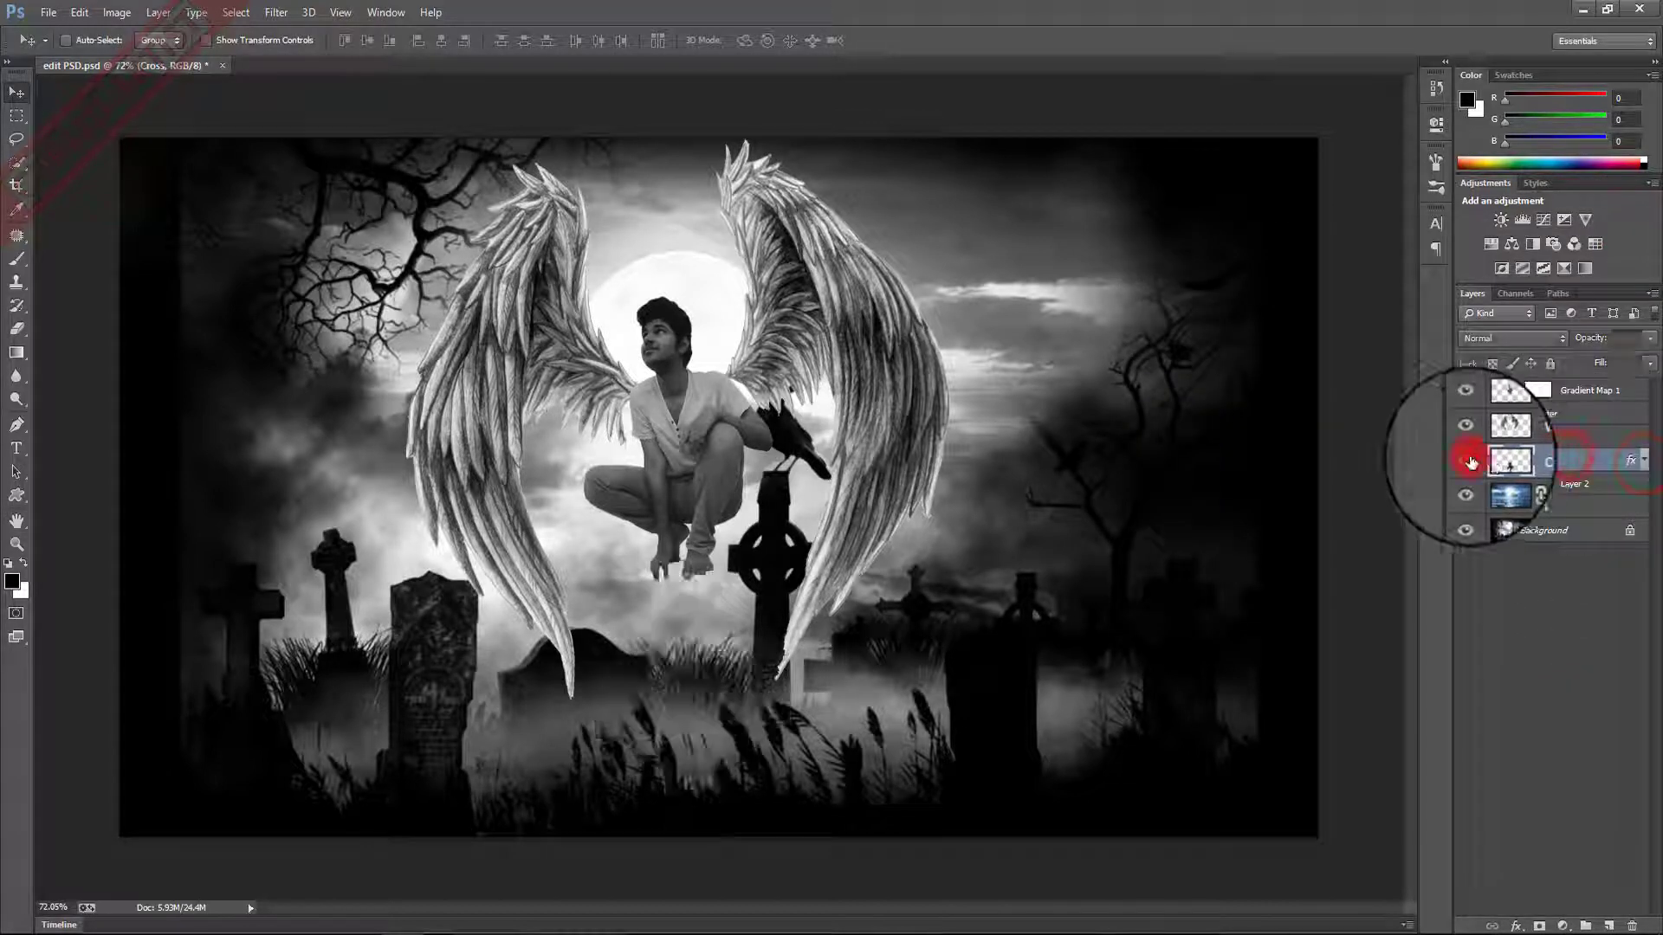
{"action": "left_click", "coordinate": [1514, 669]}
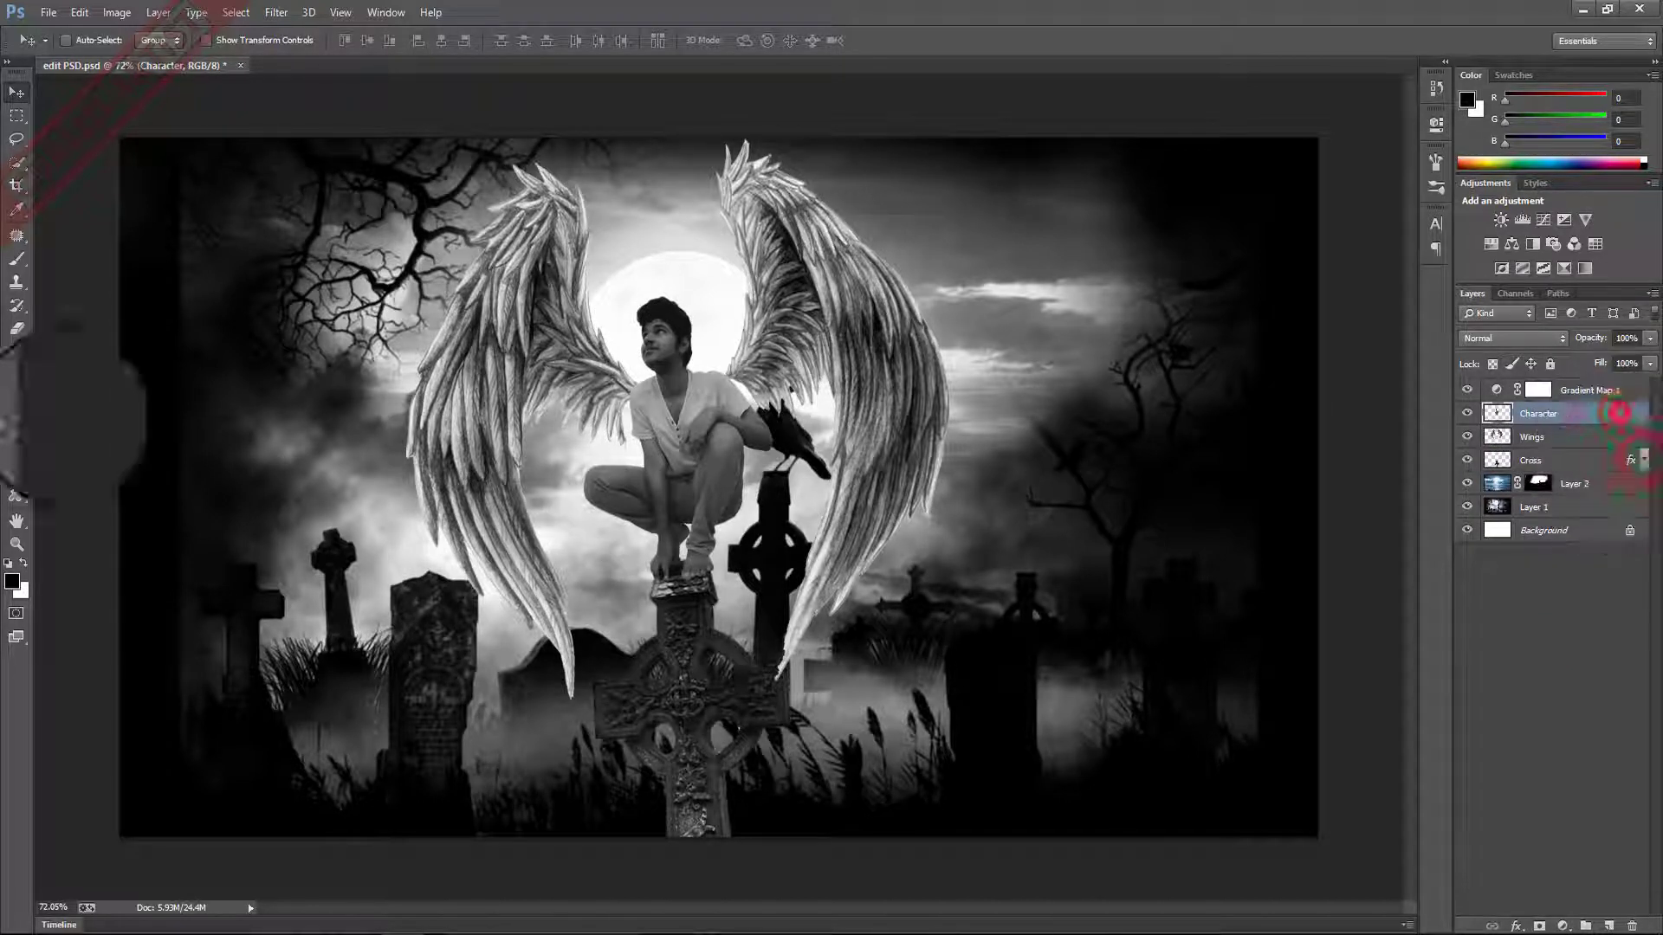
Add Layer 3 above Gradient Map 1, filled with #040166, in Screen mode at 60% opacity.
{"action": "left_click", "coordinate": [1610, 390]}
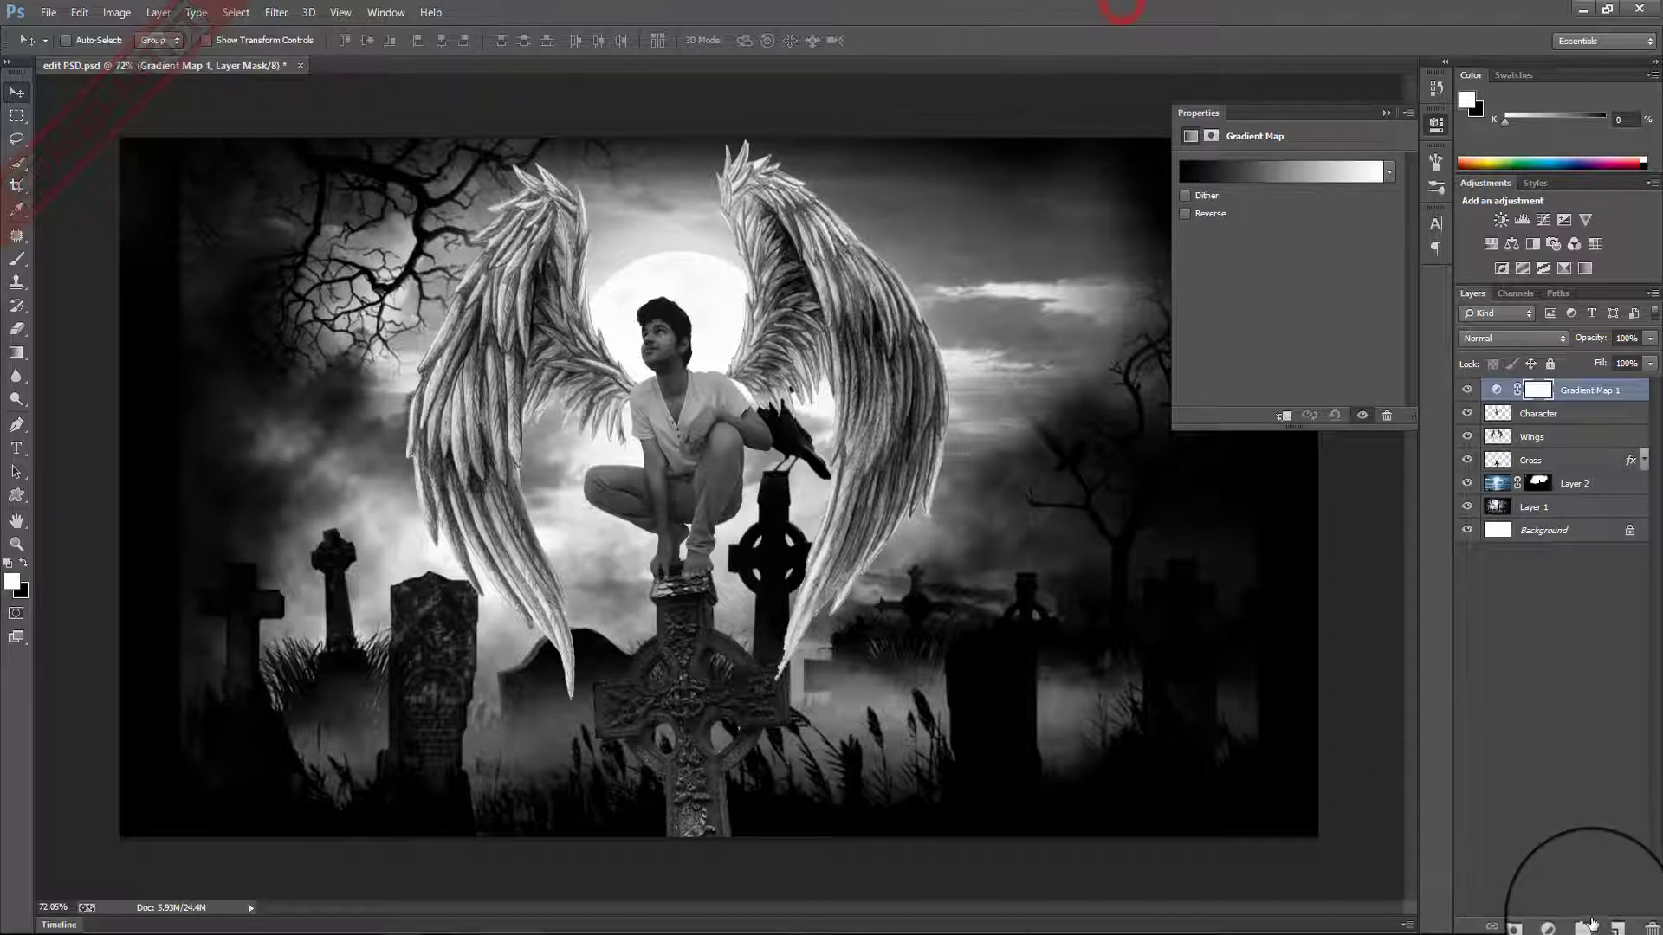
{"action": "left_click", "coordinate": [1608, 925]}
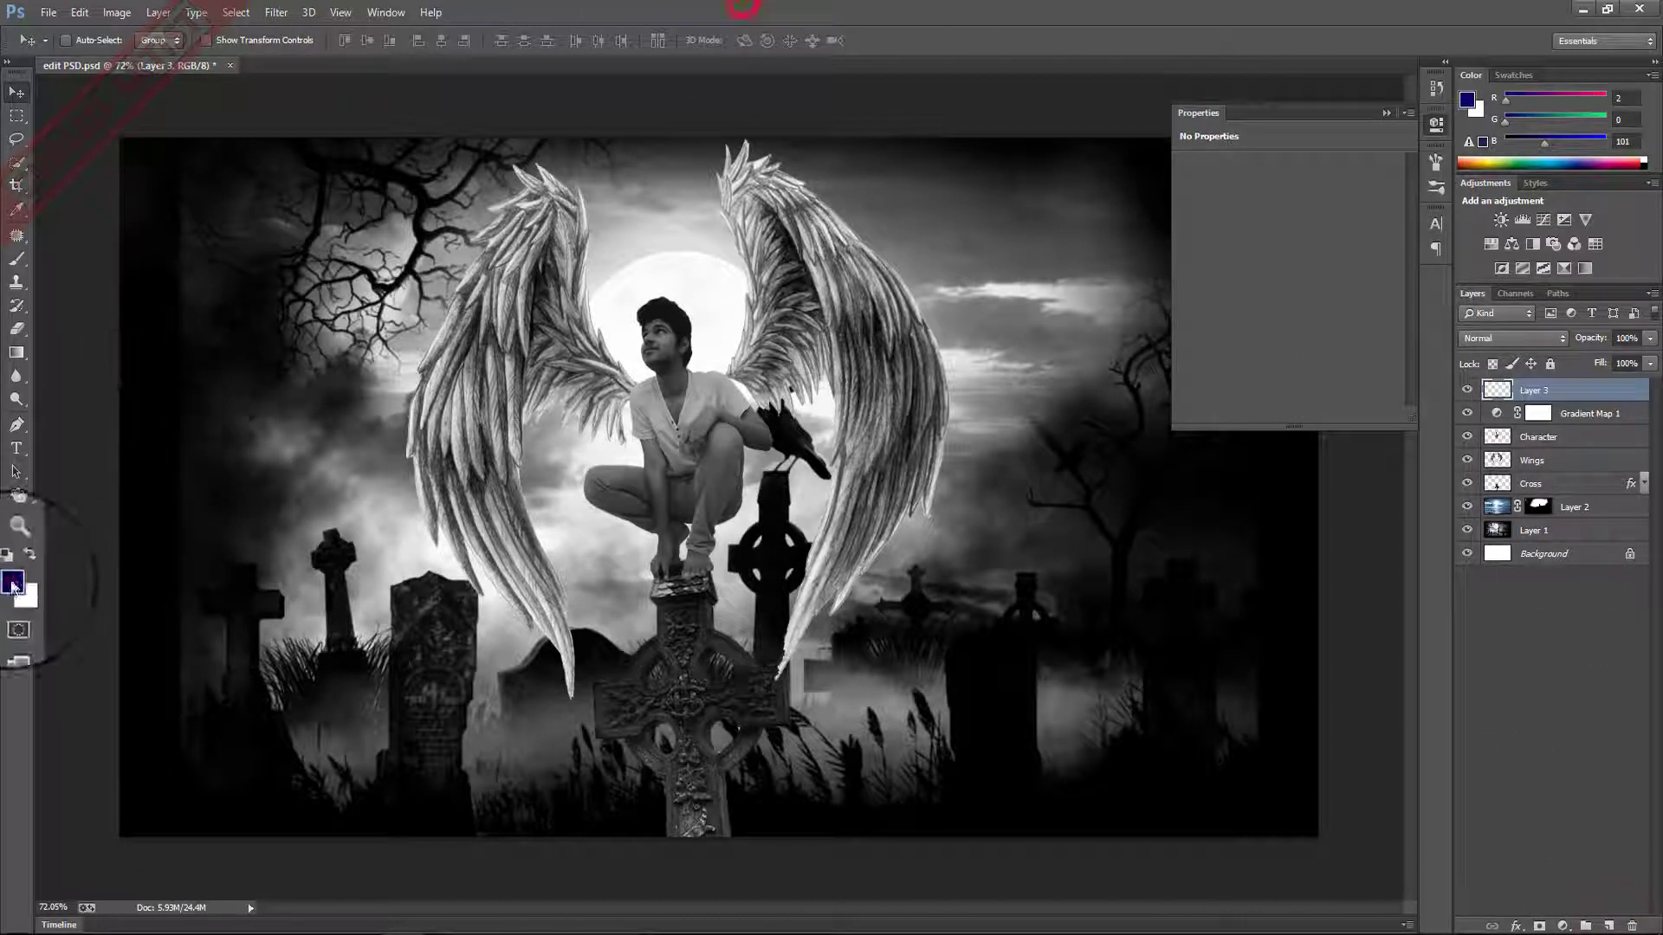
{"action": "left_click", "coordinate": [12, 584]}
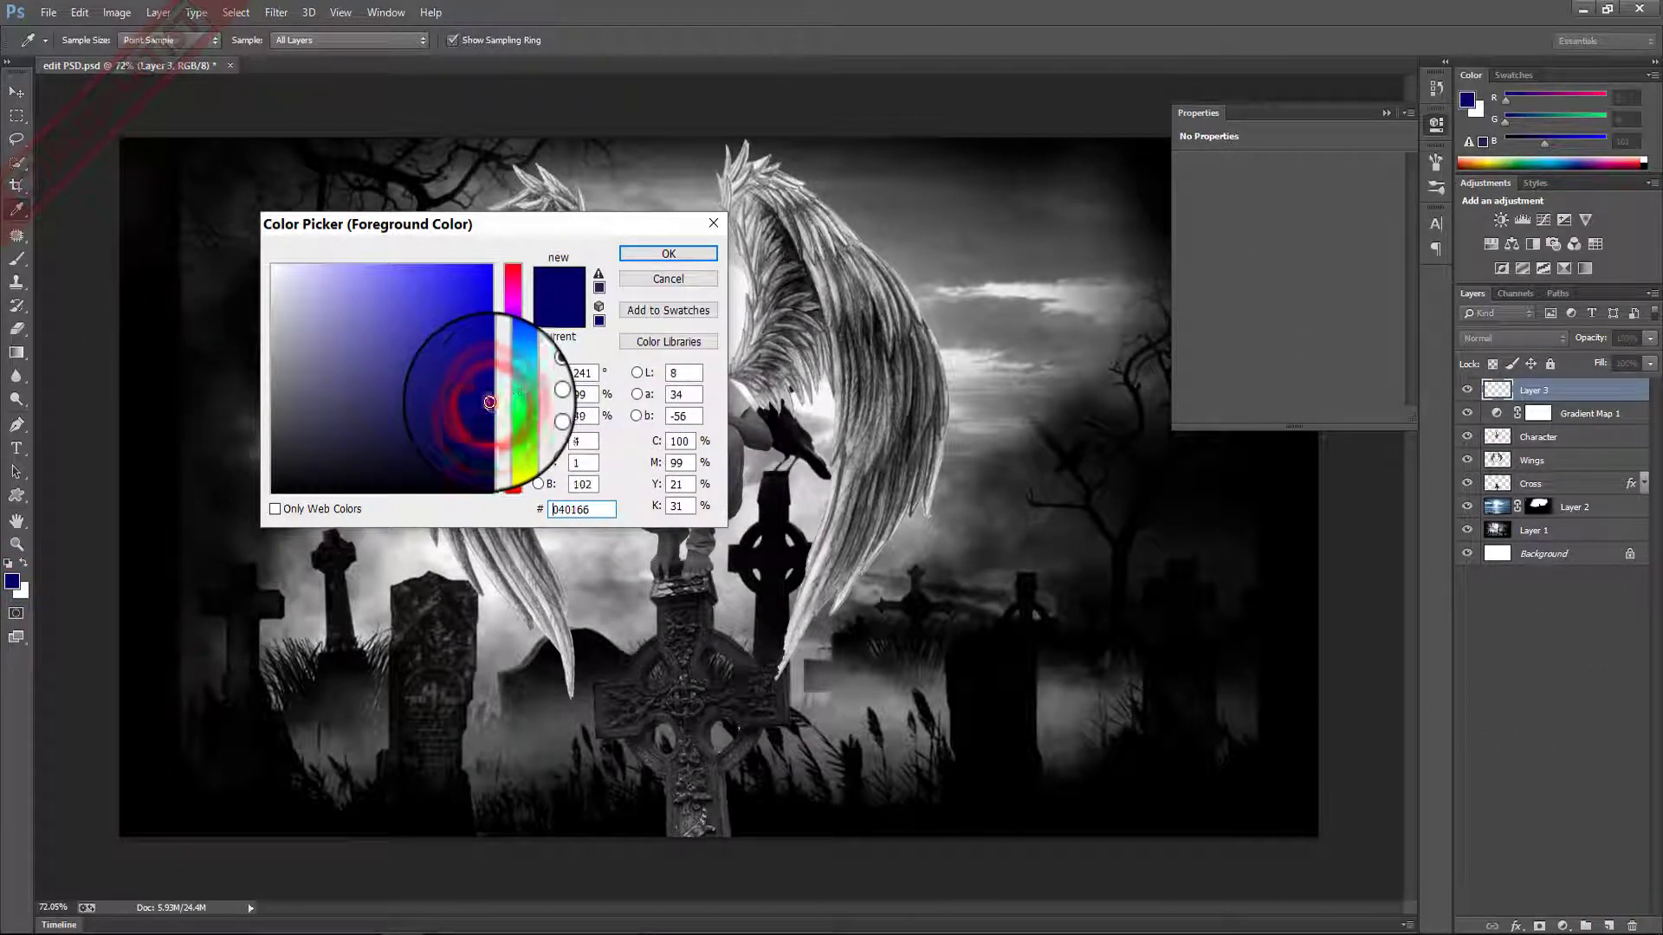
{"action": "left_click", "coordinate": [667, 253]}
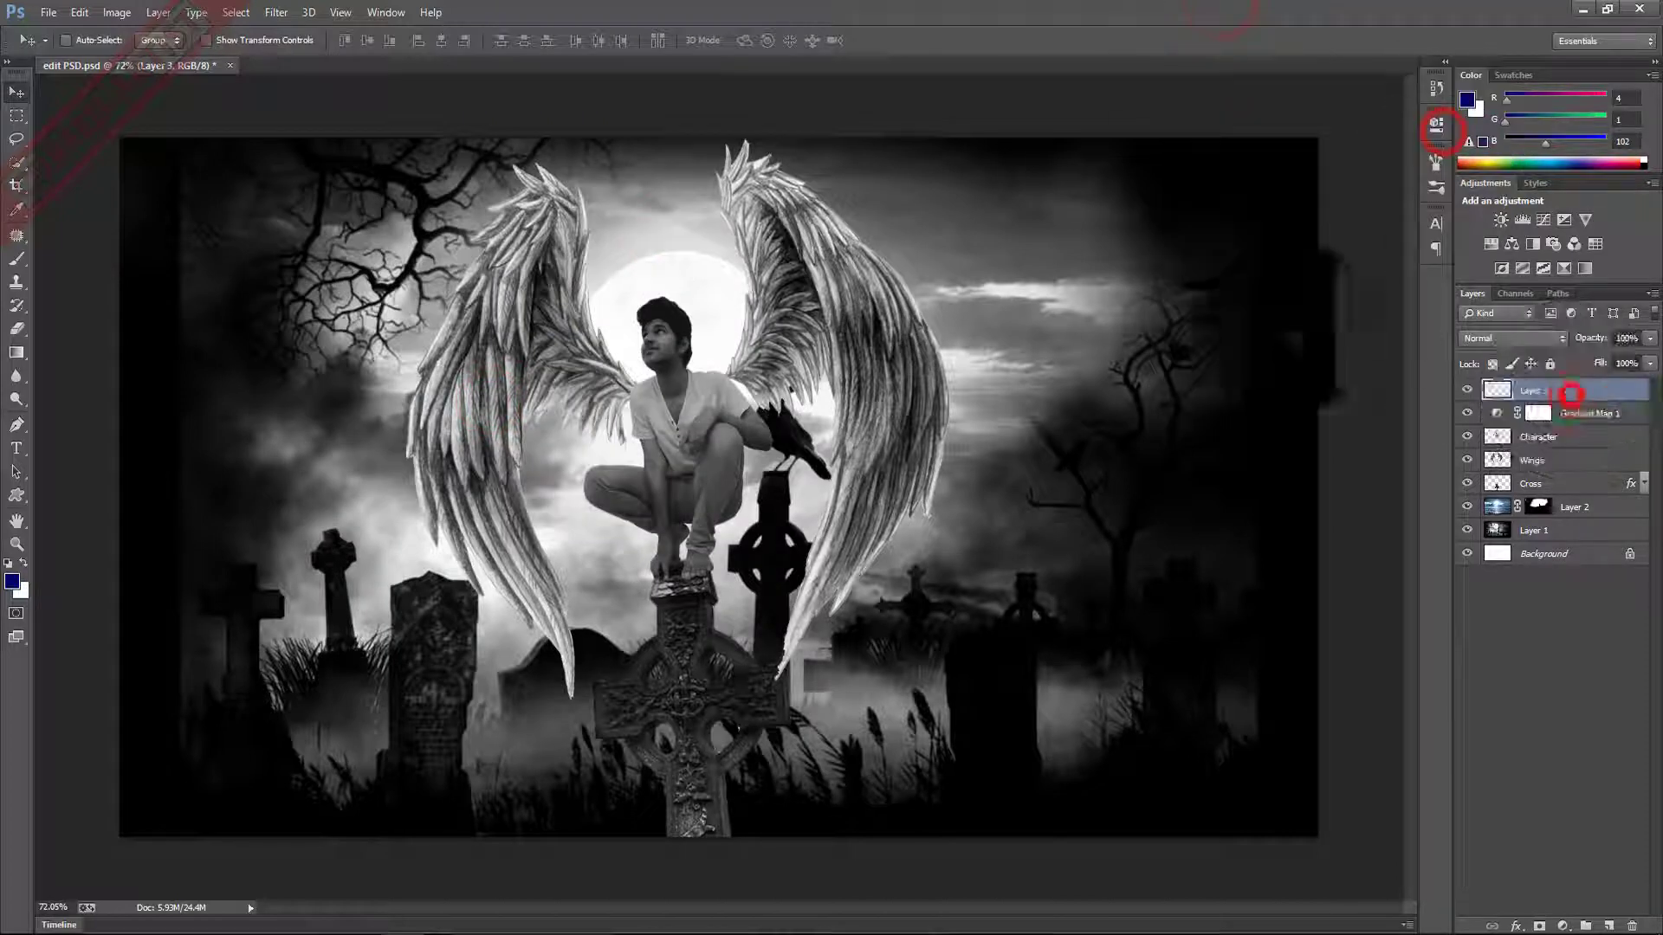
{"action": "key", "text": "alt+BackSpace"}
{"action": "left_click", "coordinate": [1536, 349]}
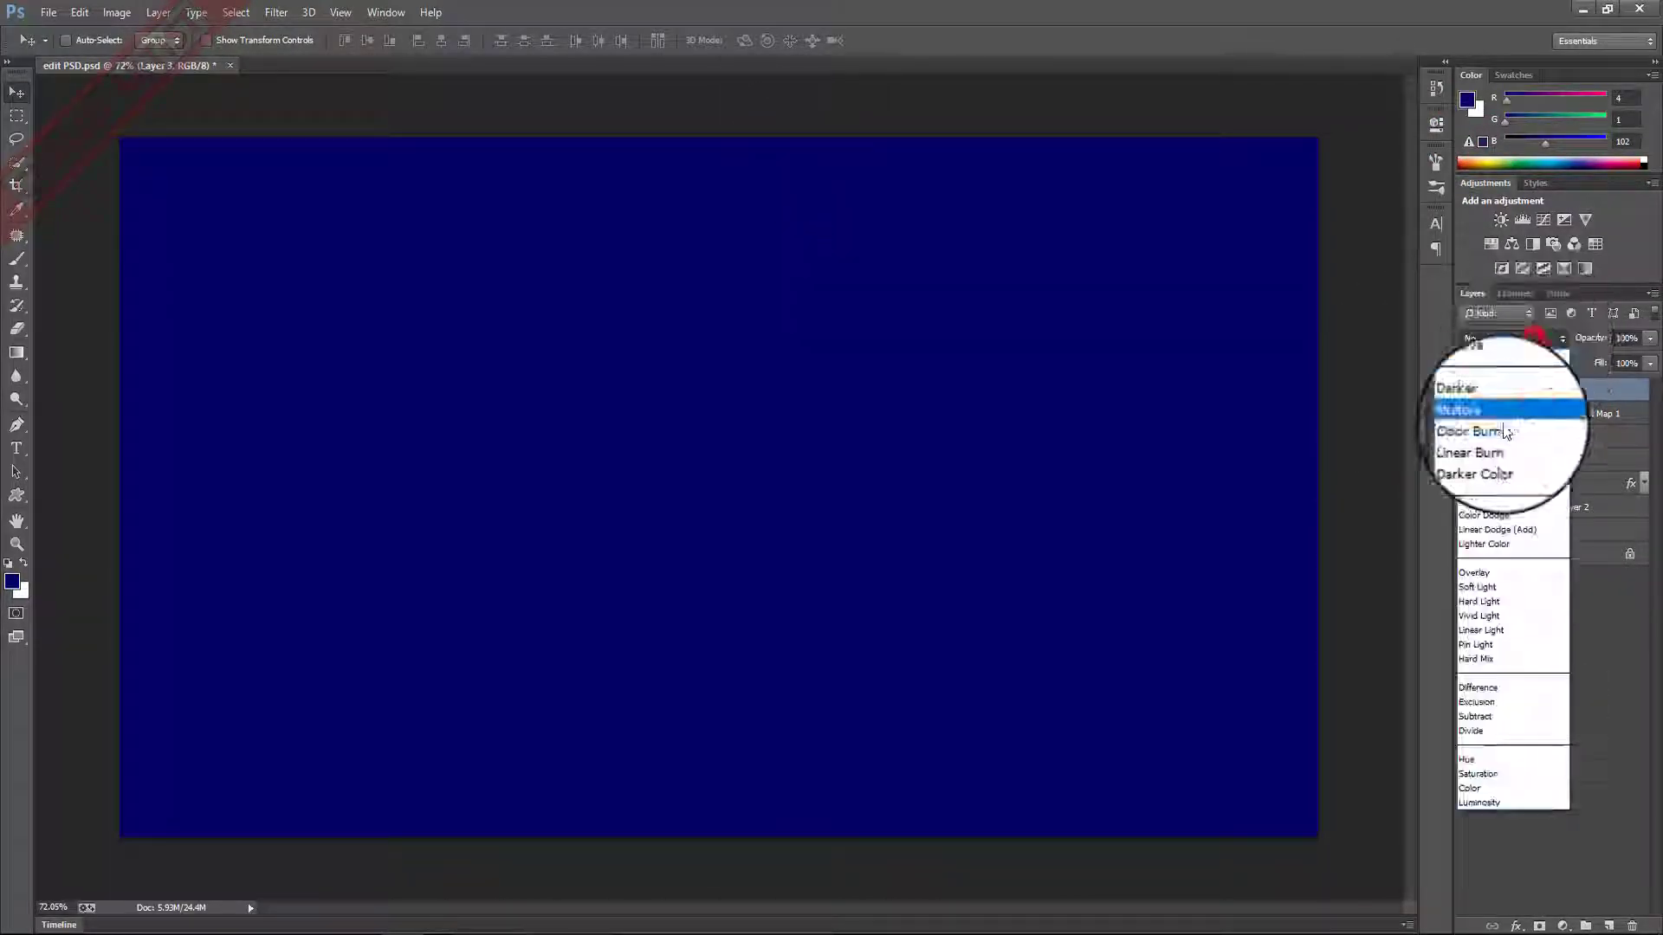
{"action": "left_click", "coordinate": [1511, 442]}
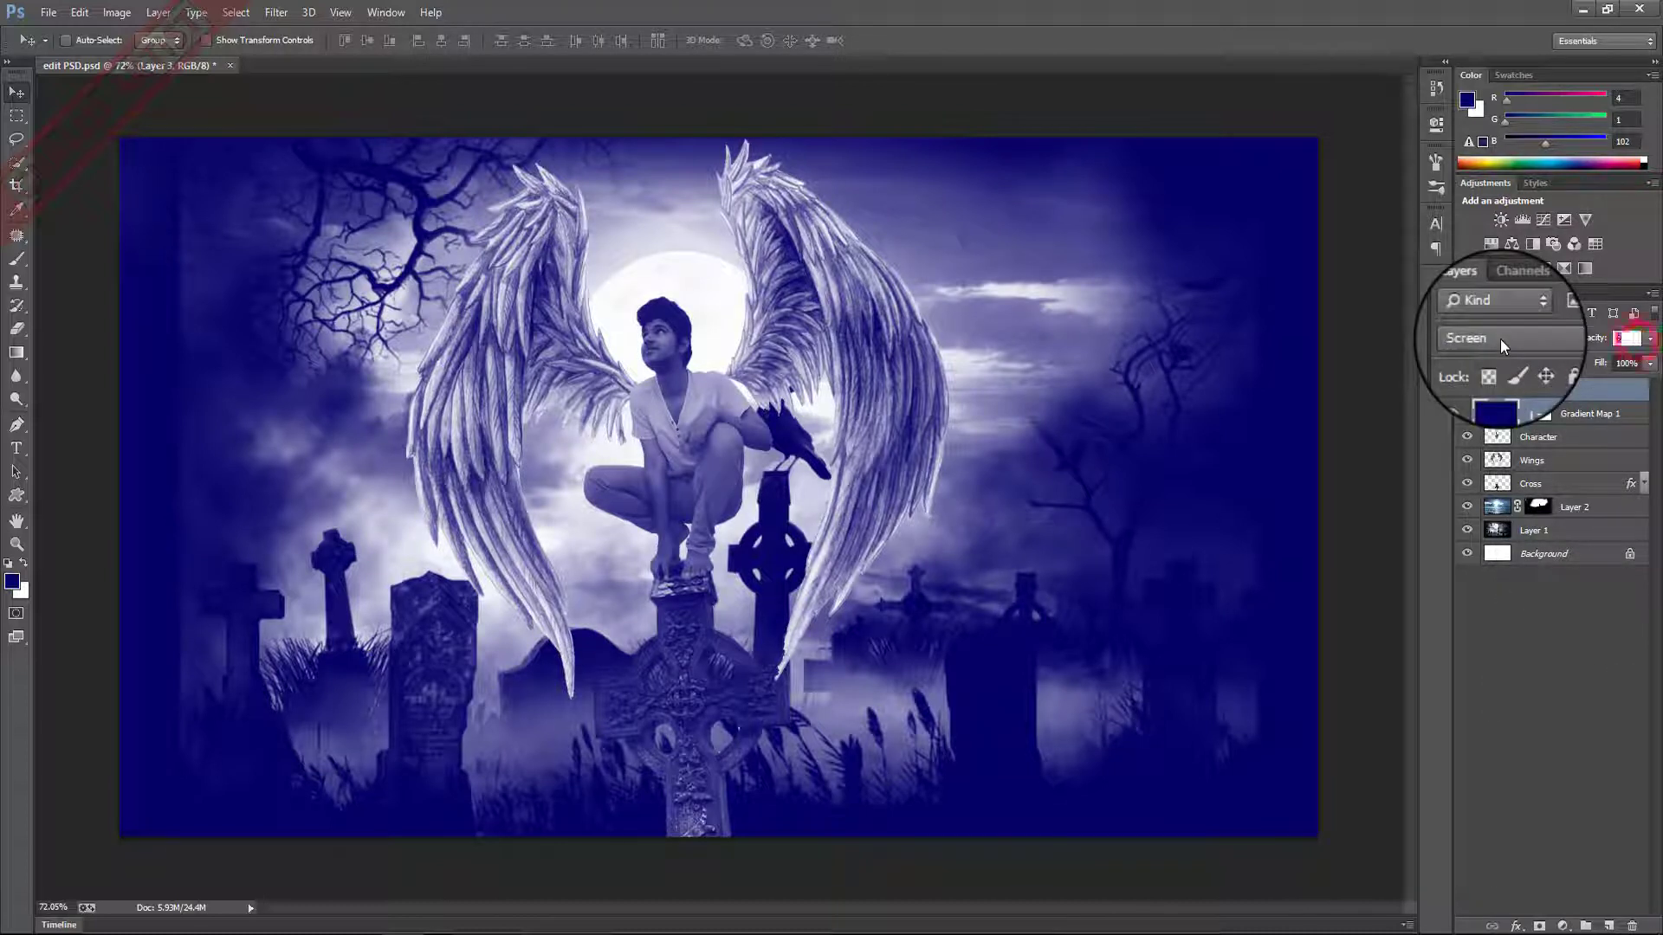
{"action": "left_click", "coordinate": [1593, 642]}
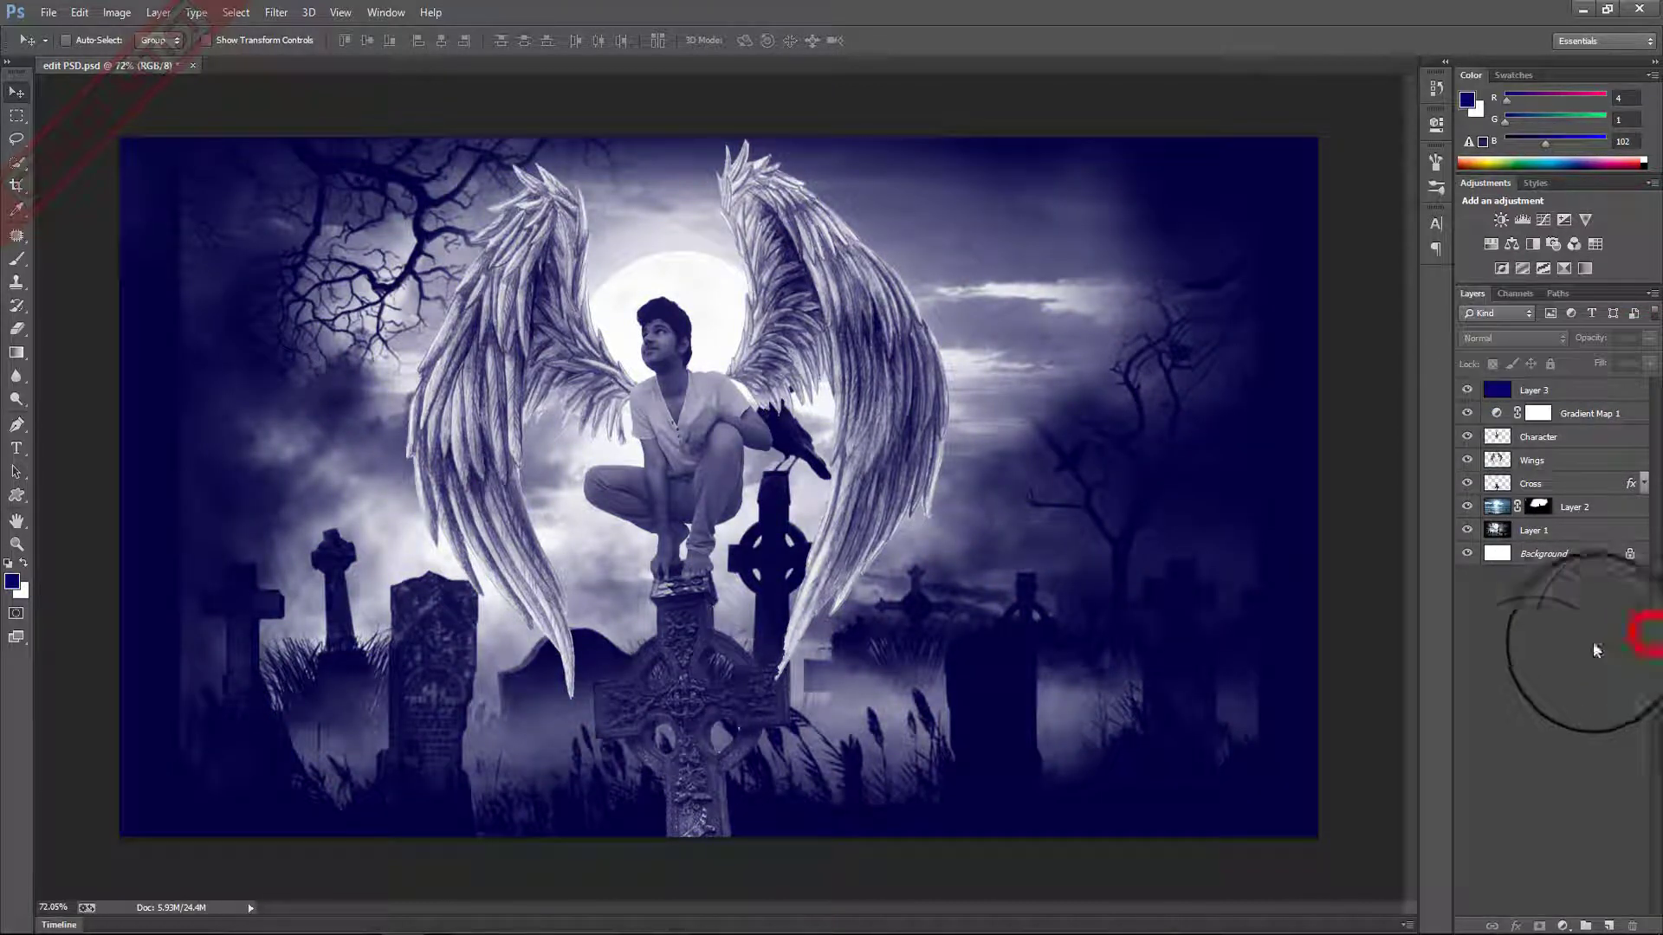
Try a Photo Filter adjustment, then undo it.
{"action": "left_click", "coordinate": [1558, 928]}
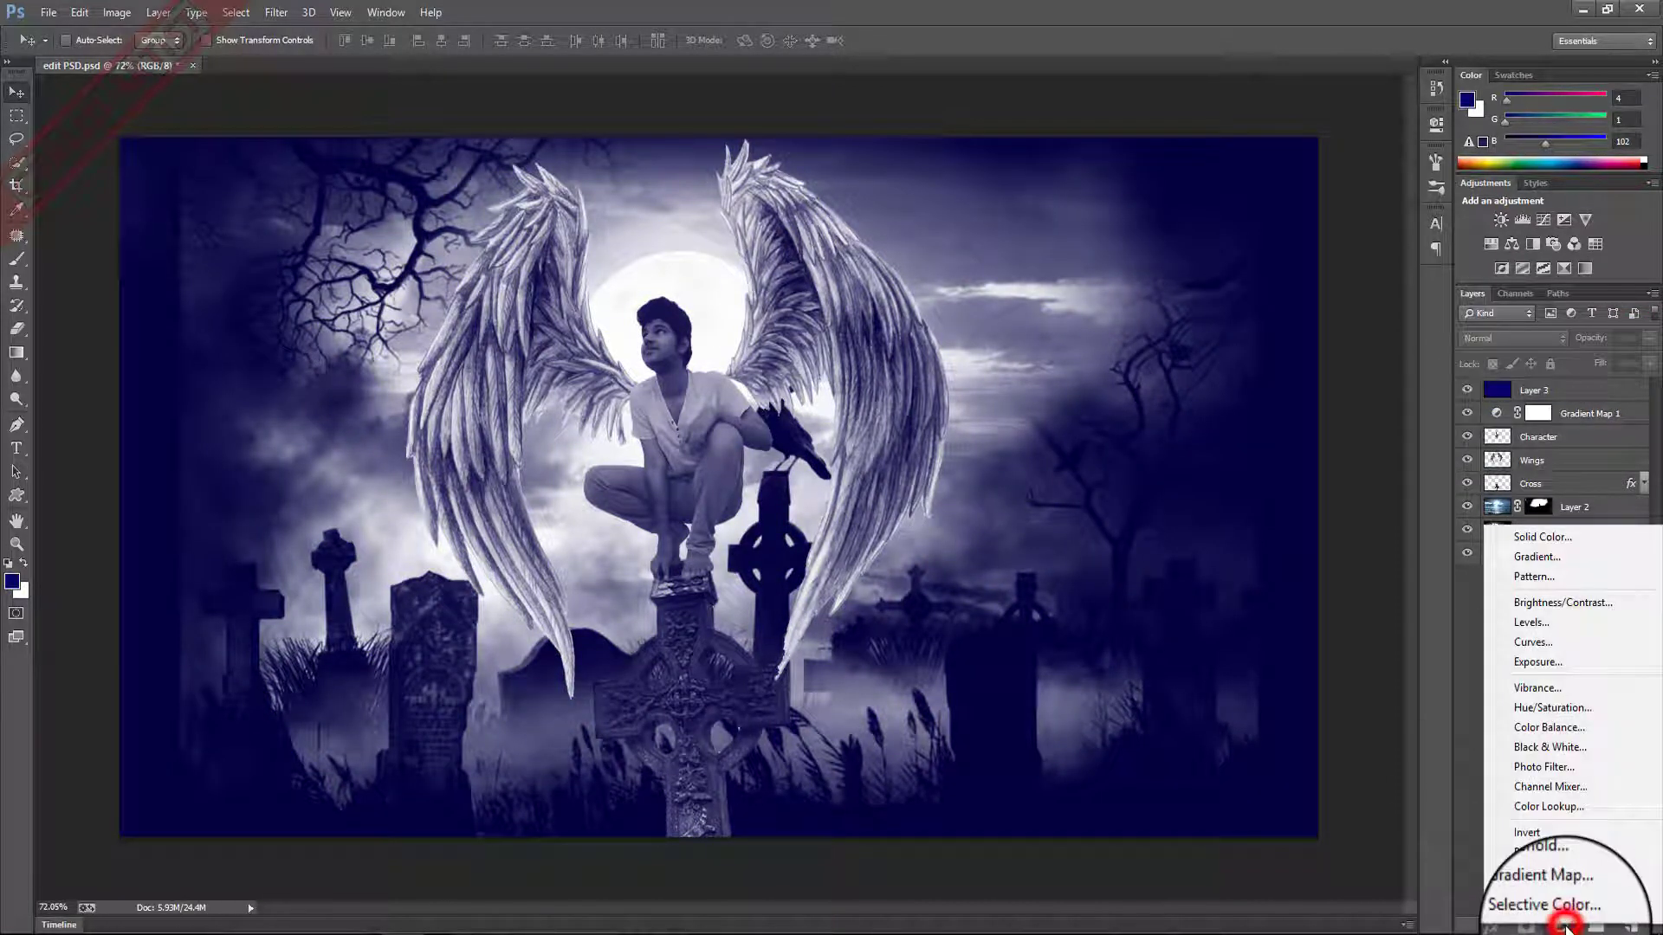
{"action": "left_click", "coordinate": [1564, 760]}
{"action": "key", "text": "ctrl+z"}
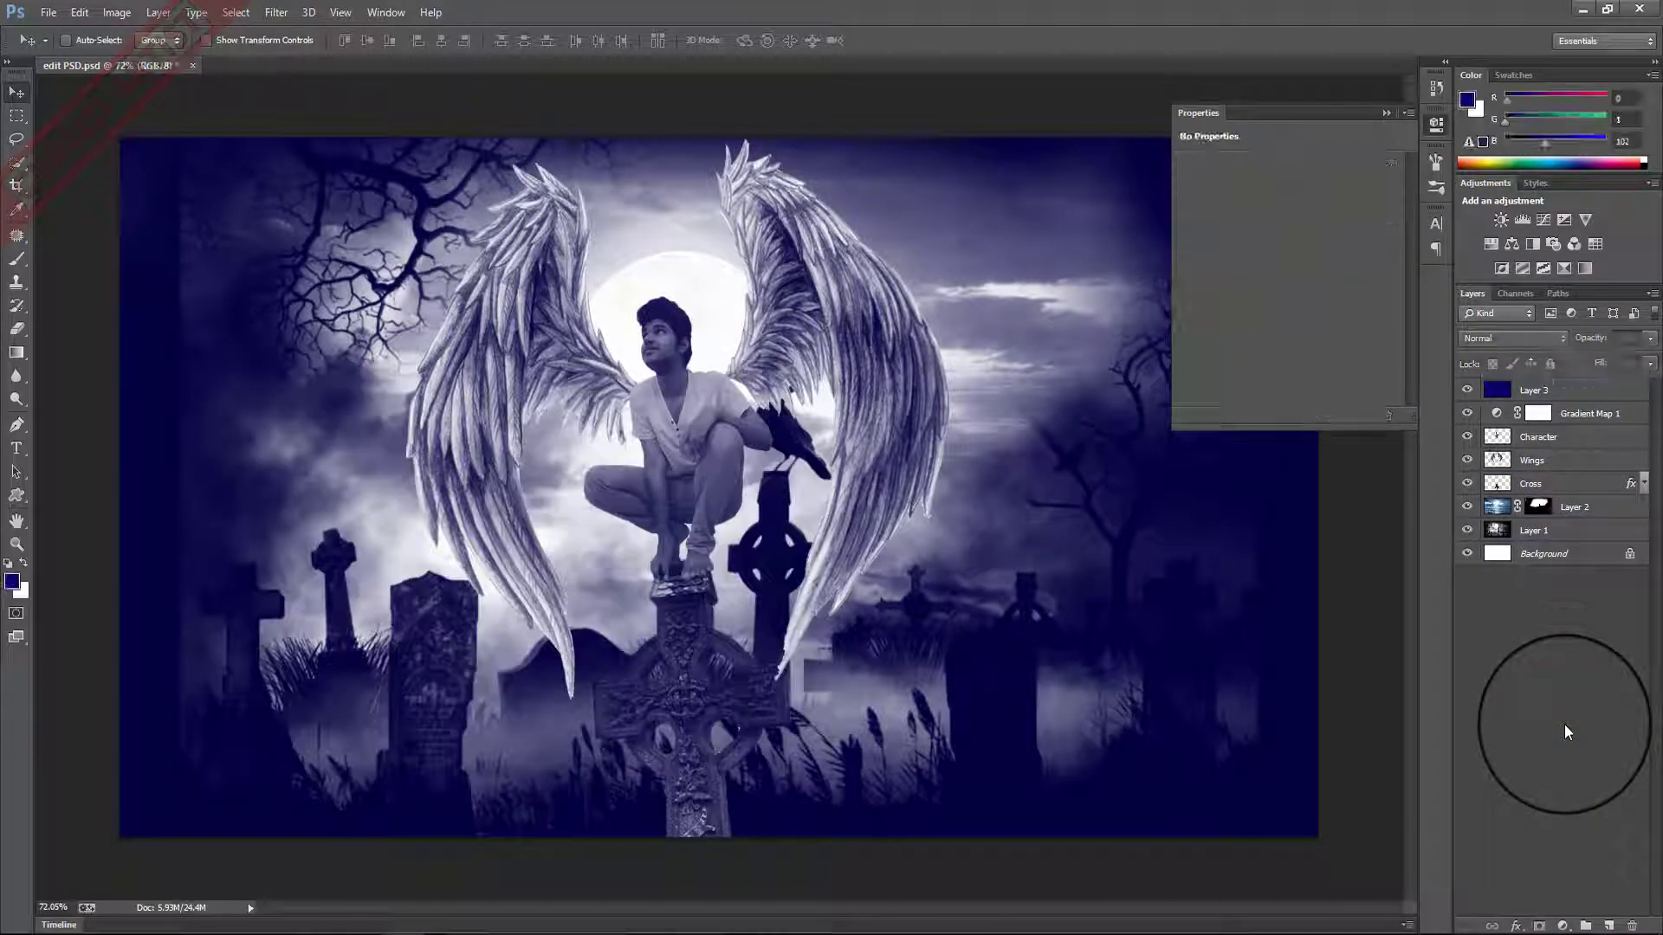
Add a Color Lookup above Layer 3 using Kodak 5205 Fuji 3510 at 40% opacity.
{"action": "left_click", "coordinate": [1559, 392]}
{"action": "left_click", "coordinate": [1562, 925]}
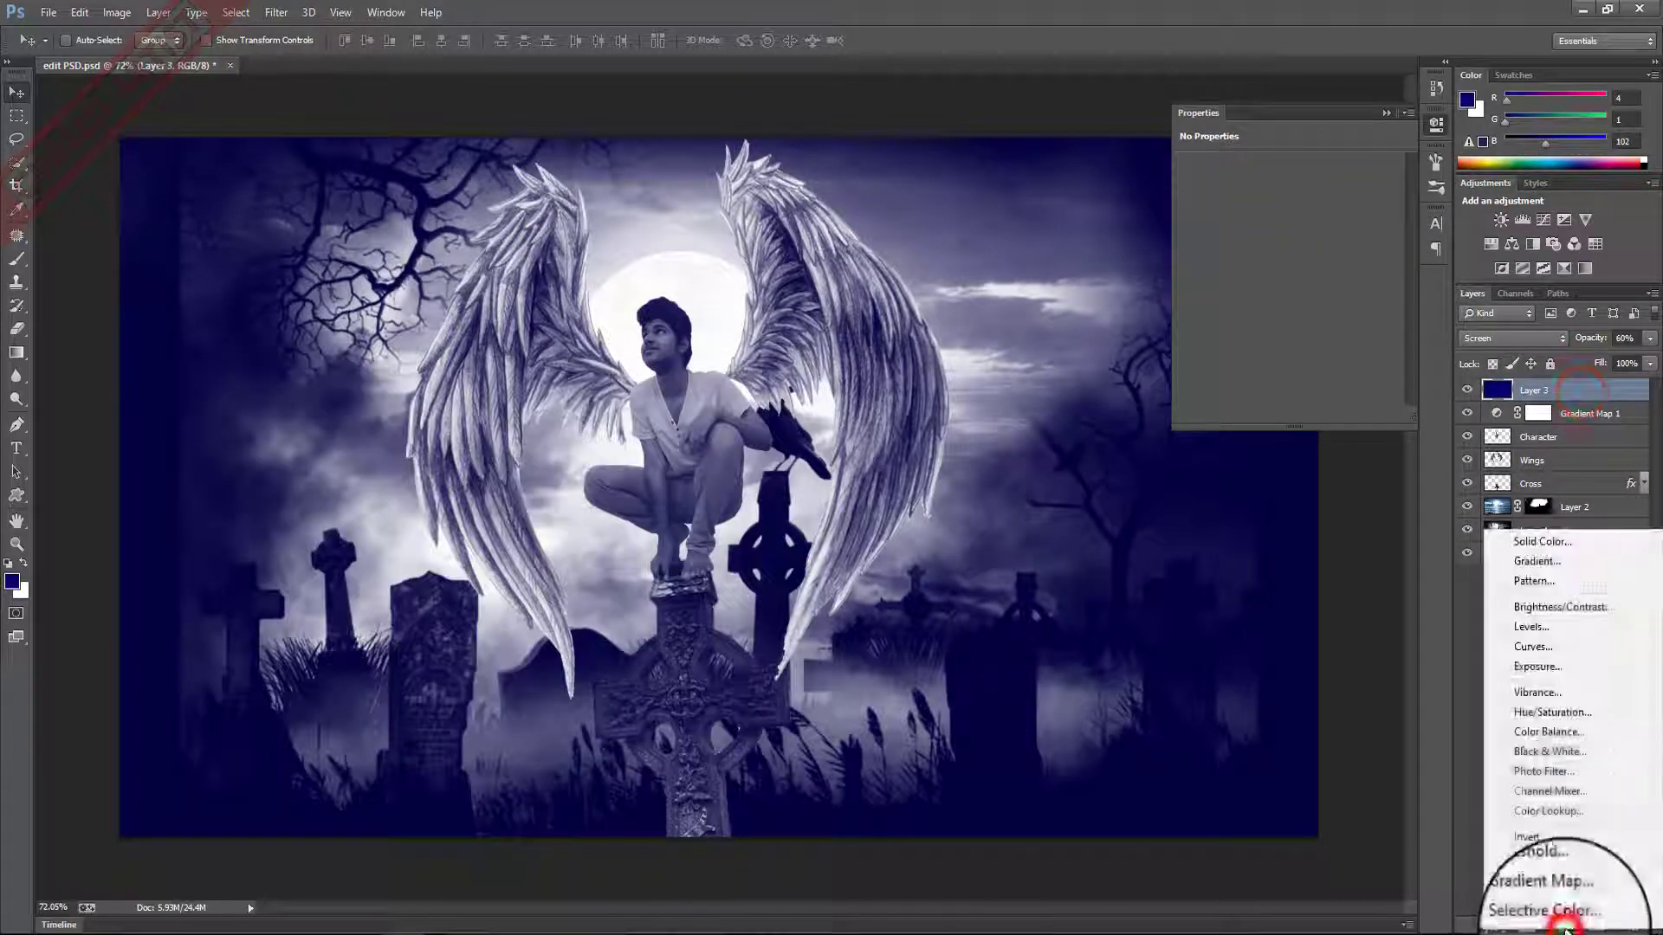
{"action": "left_click", "coordinate": [1556, 812]}
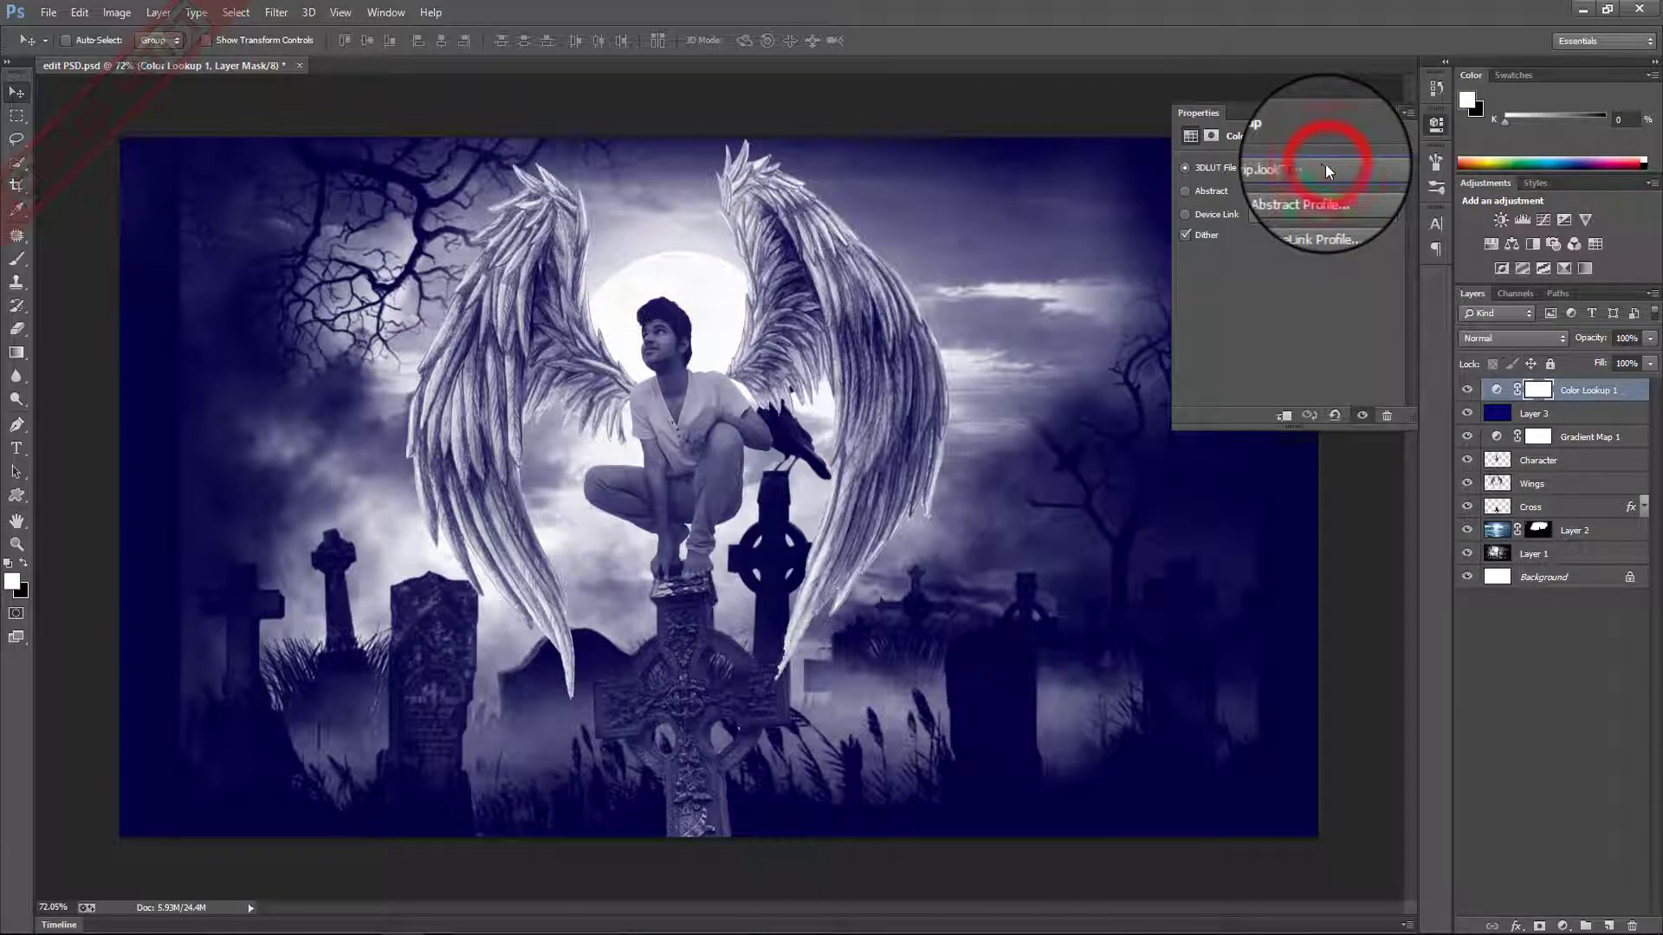
{"action": "key", "text": "Down"}
{"action": "key", "text": "Down"}
{"action": "key", "text": "Down"}
{"action": "key", "text": "Down"}
{"action": "key", "text": "Down"}
{"action": "key", "text": "Down"}
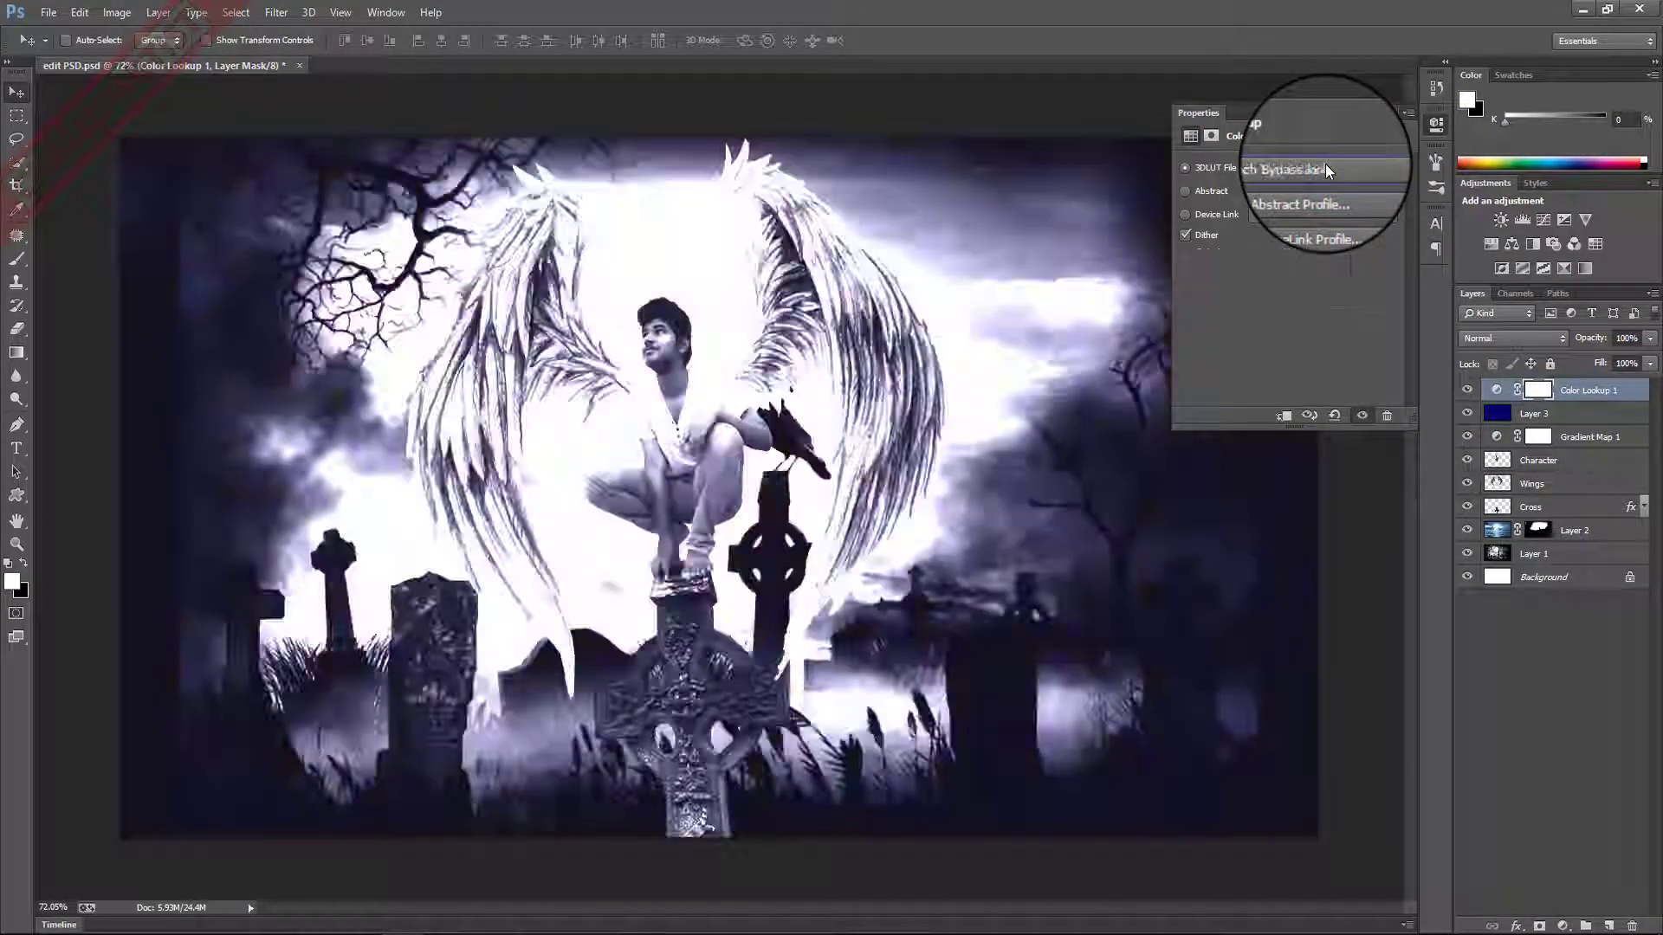
{"action": "key", "text": "Down"}
{"action": "key", "text": "Down"}
{"action": "key", "text": "Down"}
{"action": "key", "text": "Down"}
{"action": "key", "text": "Down"}
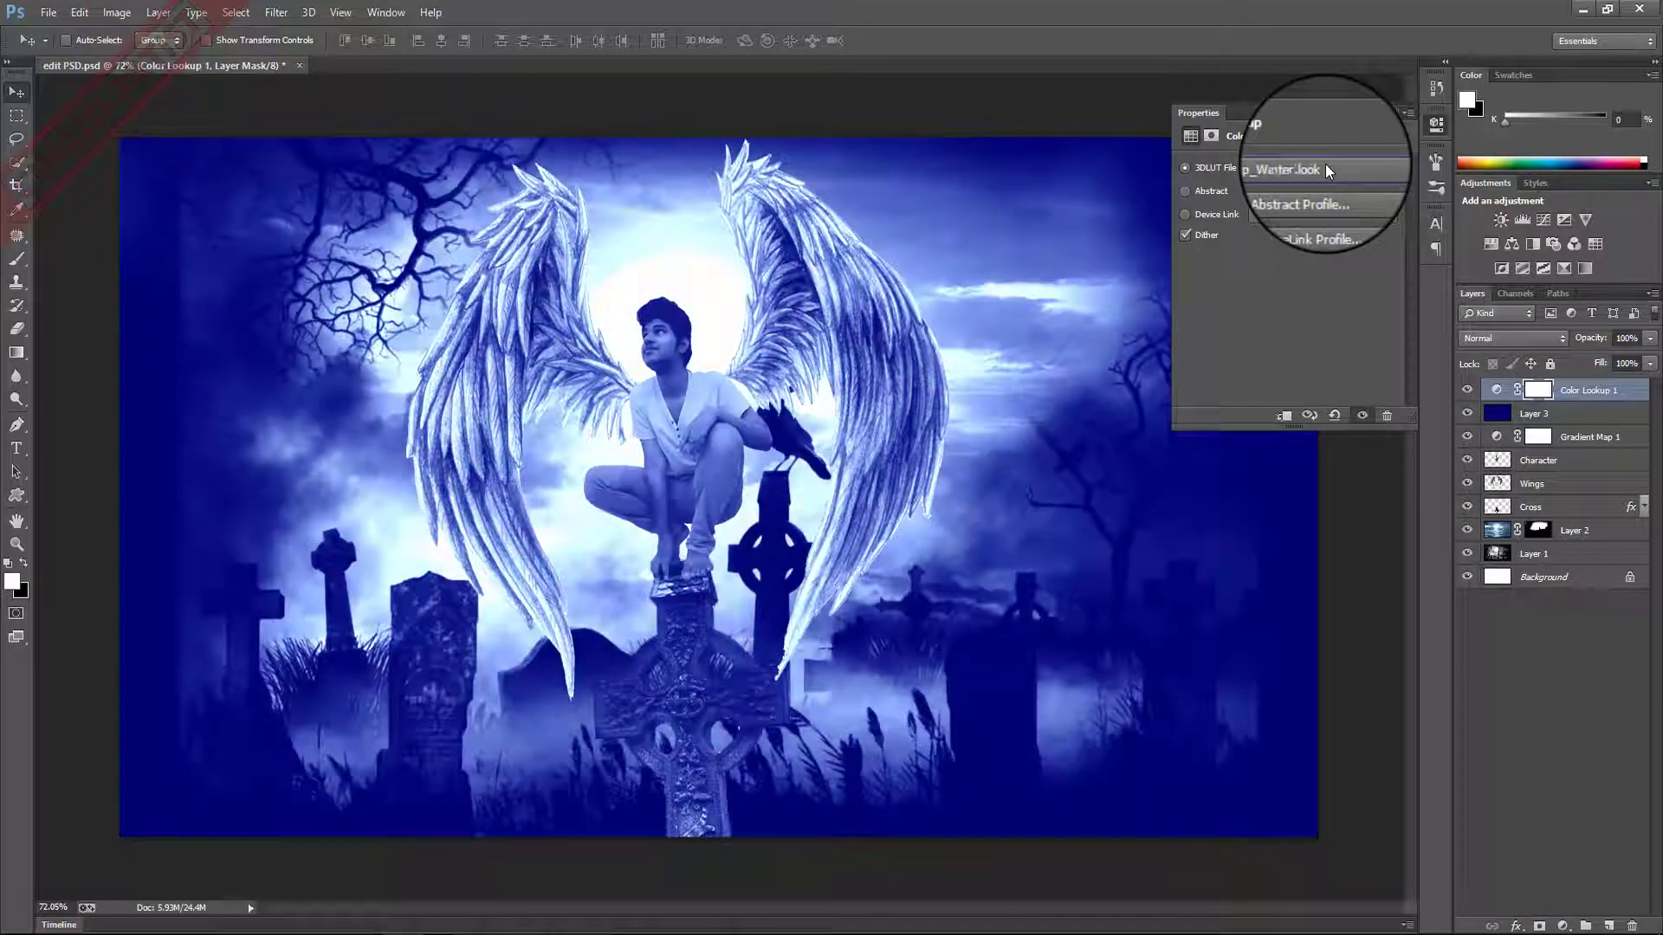
{"action": "key", "text": "Down"}
{"action": "key", "text": "Down"}
{"action": "key", "text": "Down"}
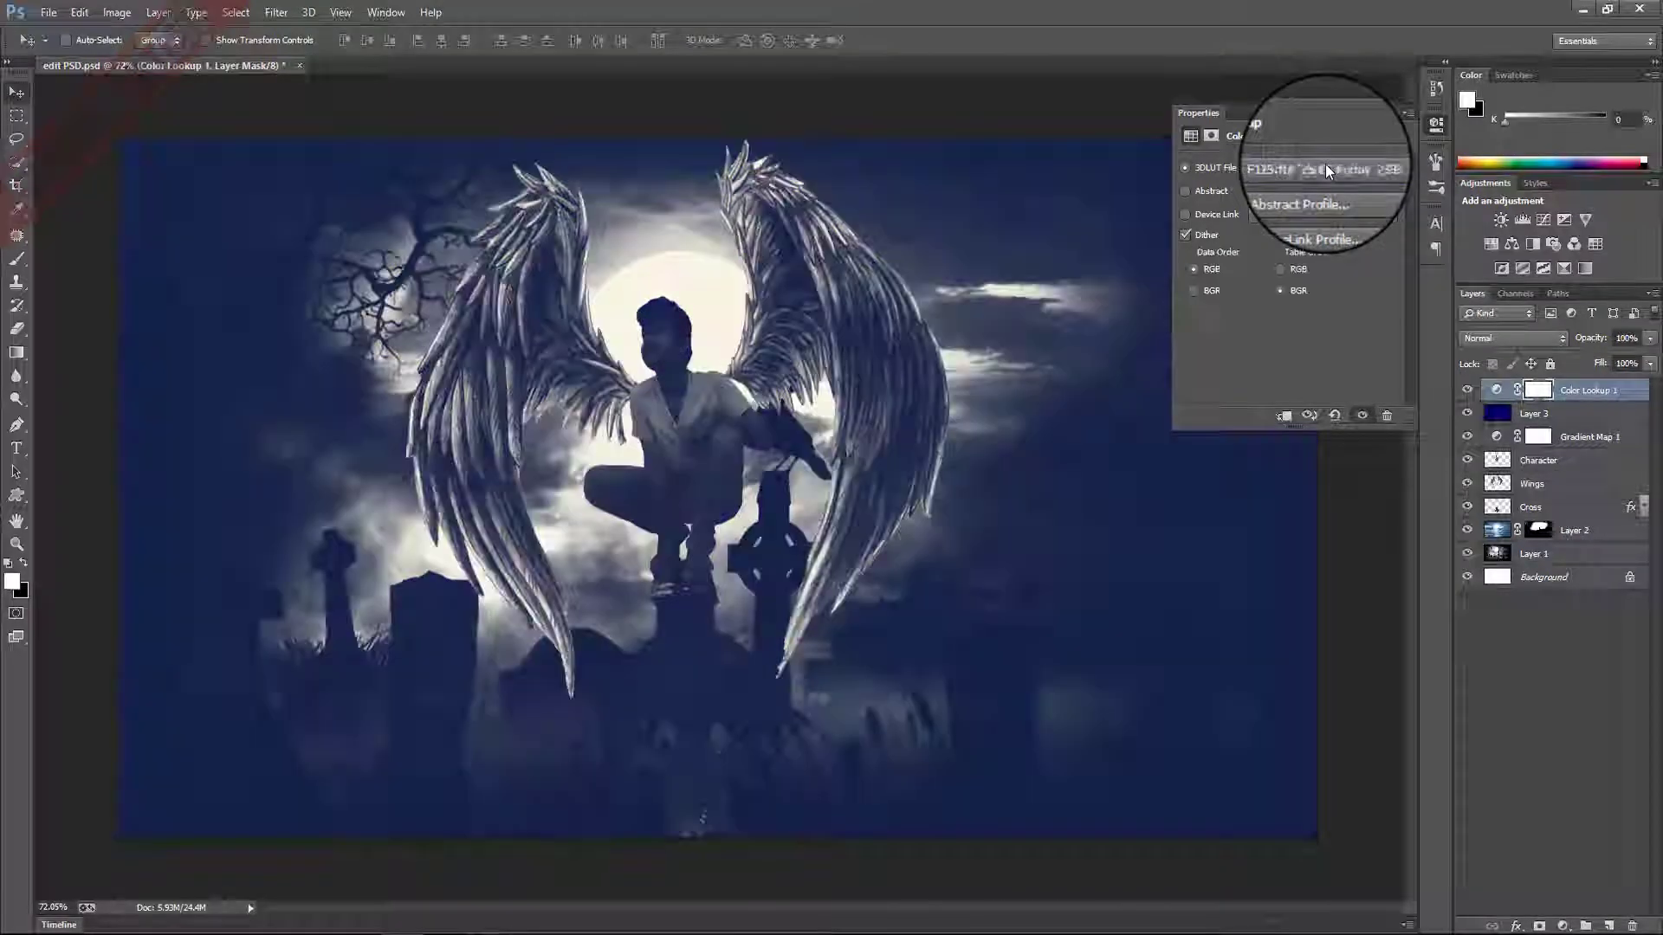
{"action": "key", "text": "Down"}
{"action": "key", "text": "Down"}
{"action": "key", "text": "Down"}
{"action": "key", "text": "Down"}
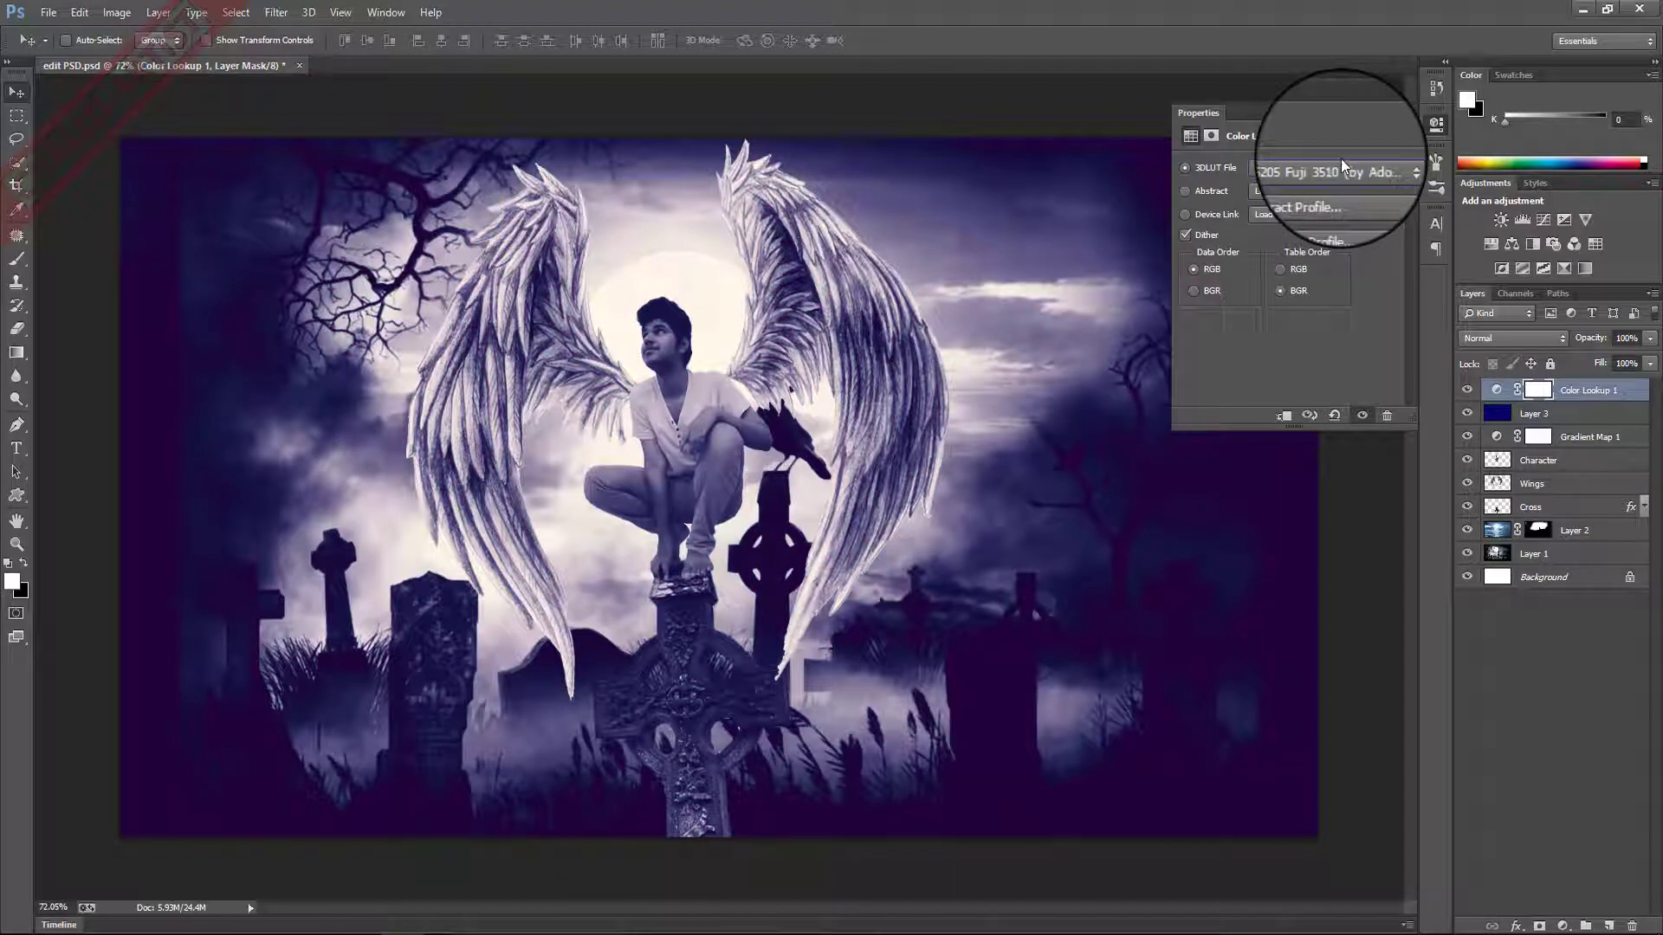
{"action": "left_click", "coordinate": [1436, 123]}
{"action": "left_click", "coordinate": [1626, 338]}
{"action": "type", "text": "40"}
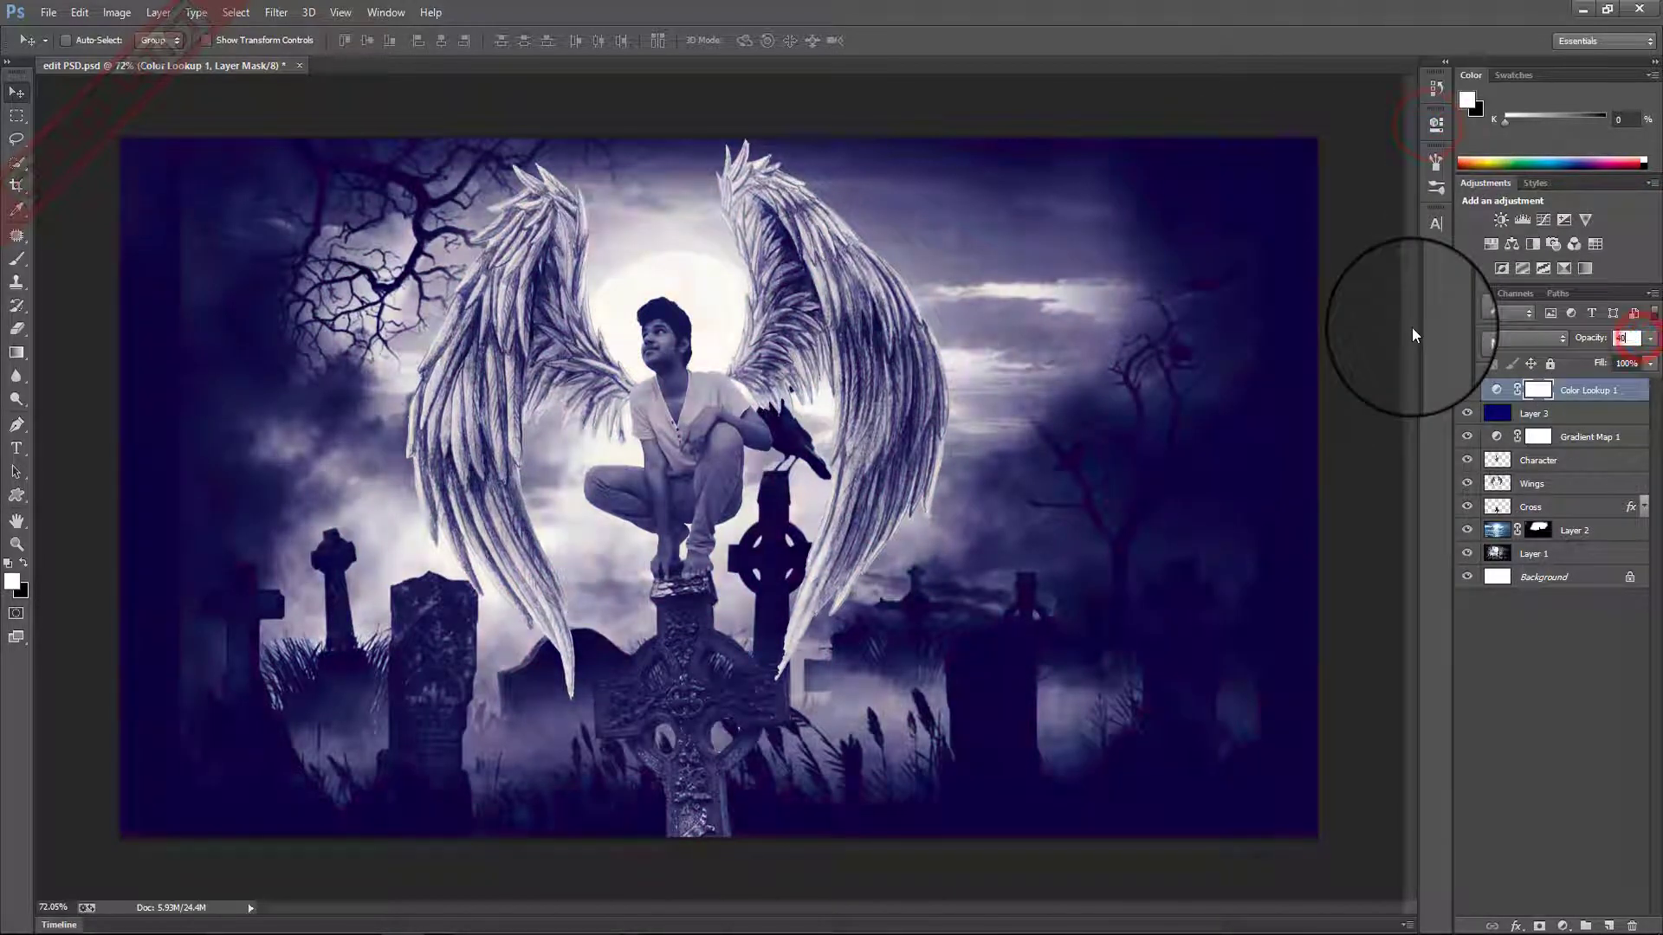
{"action": "left_click", "coordinate": [1466, 390]}
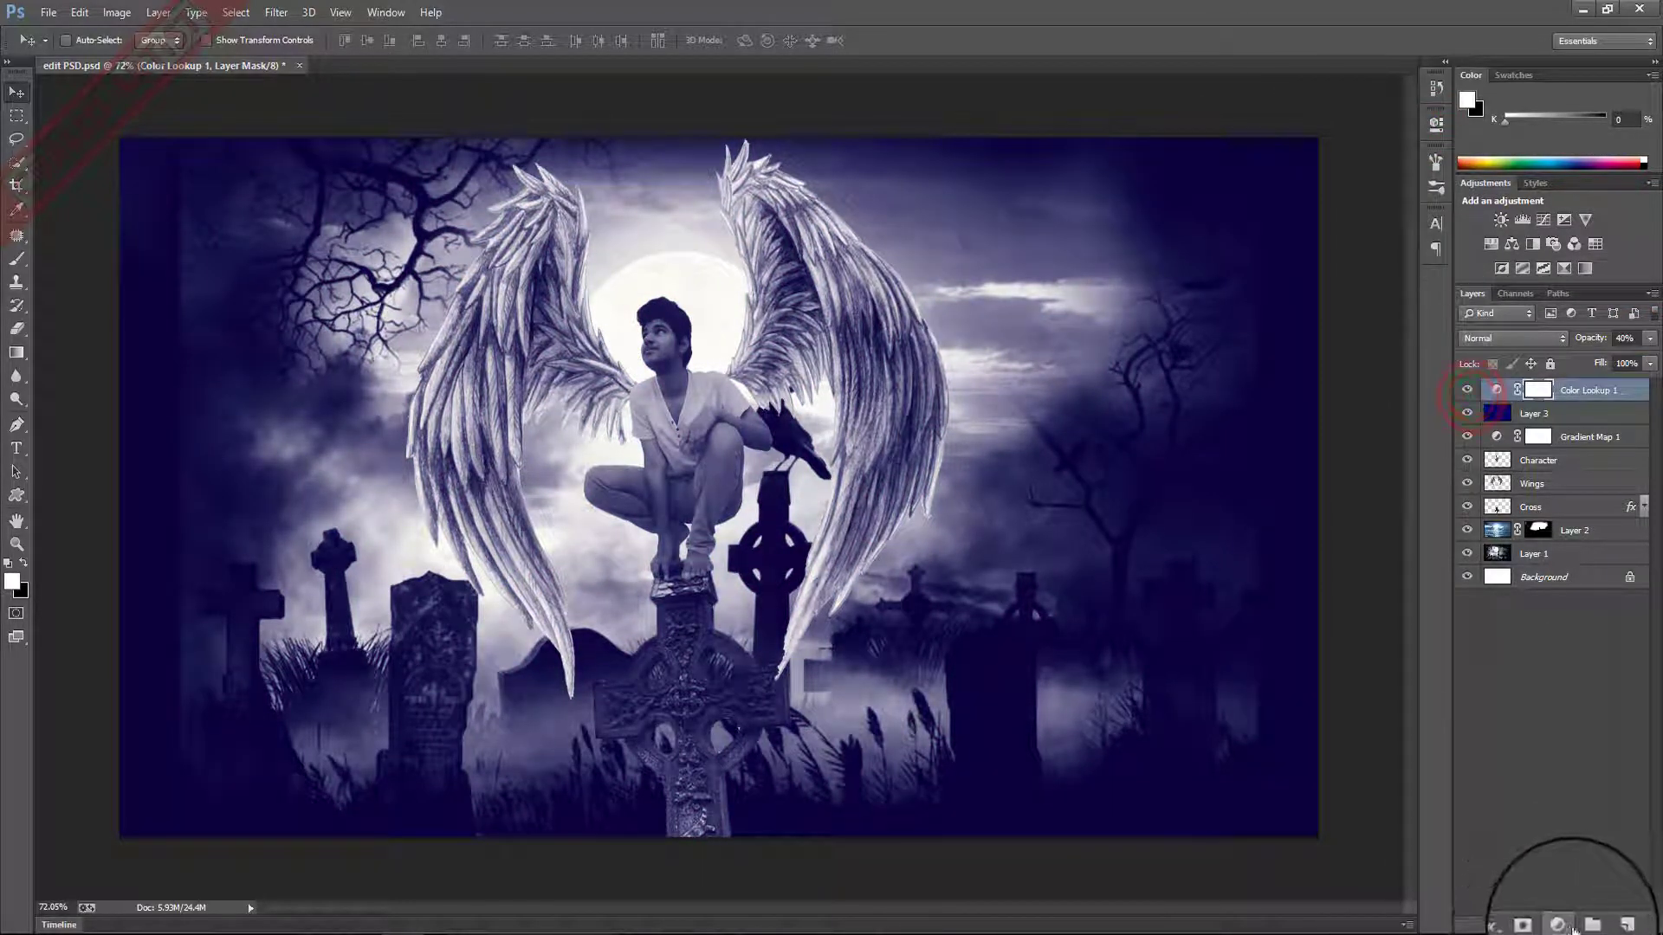
Add a second Color Lookup with TensionGreen.3DL at 45% opacity.
{"action": "left_click", "coordinate": [1573, 927]}
{"action": "left_click", "coordinate": [1573, 799]}
{"action": "left_click", "coordinate": [1348, 166]}
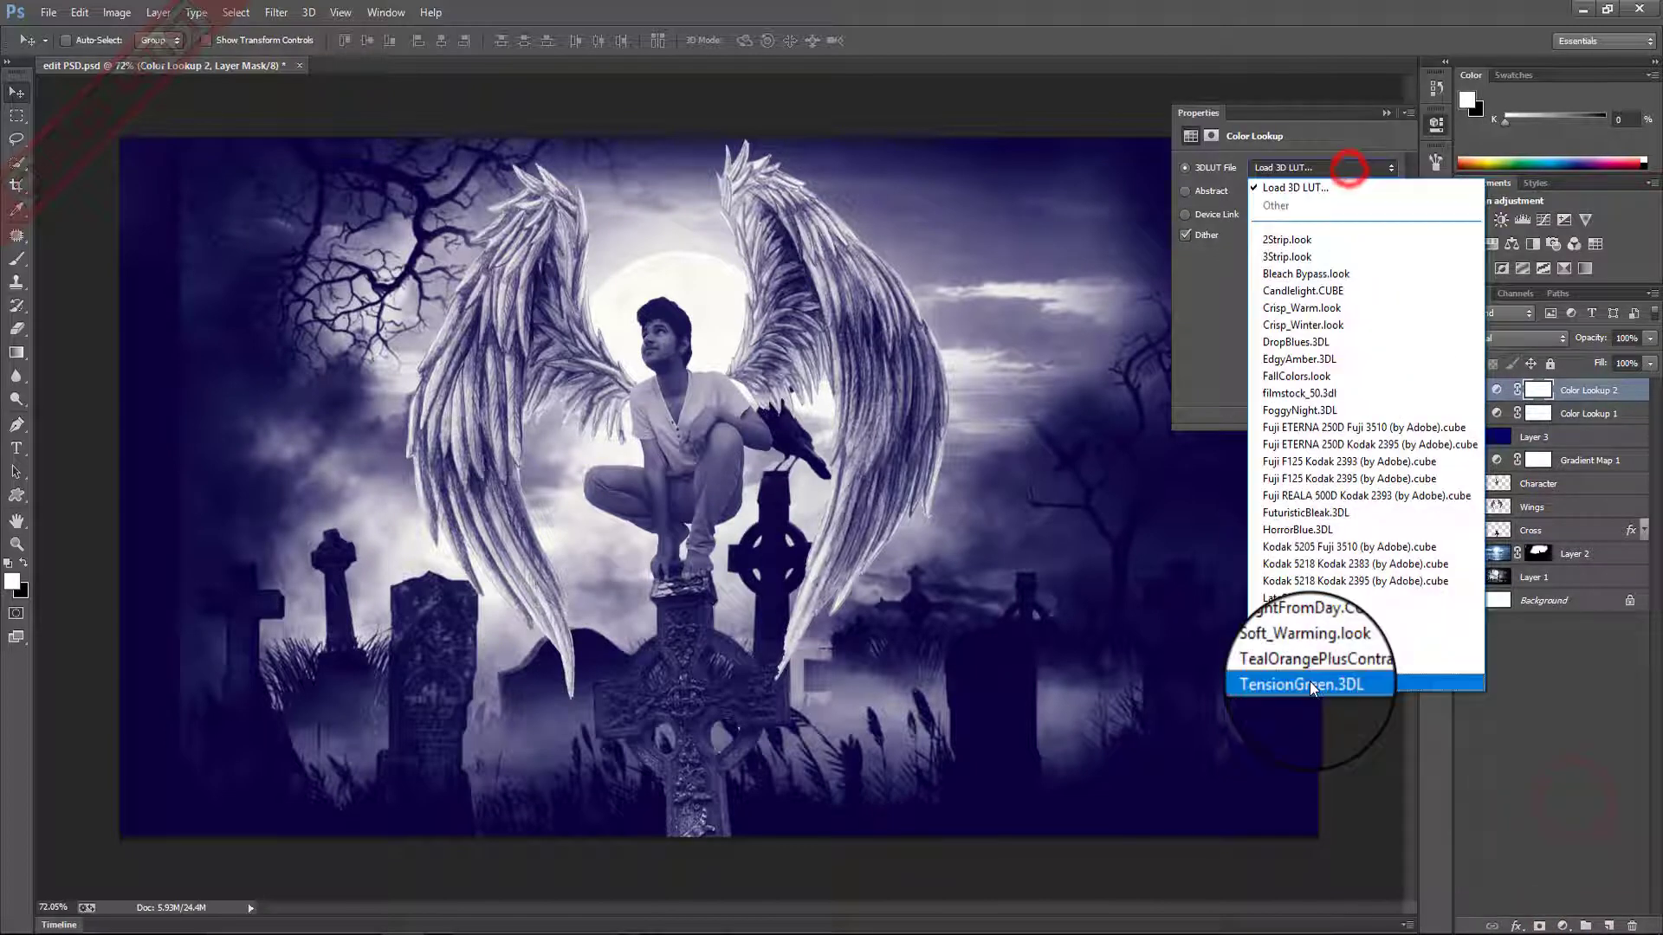
{"action": "left_click", "coordinate": [1313, 689]}
{"action": "left_click", "coordinate": [1436, 123]}
{"action": "left_click", "coordinate": [1632, 337]}
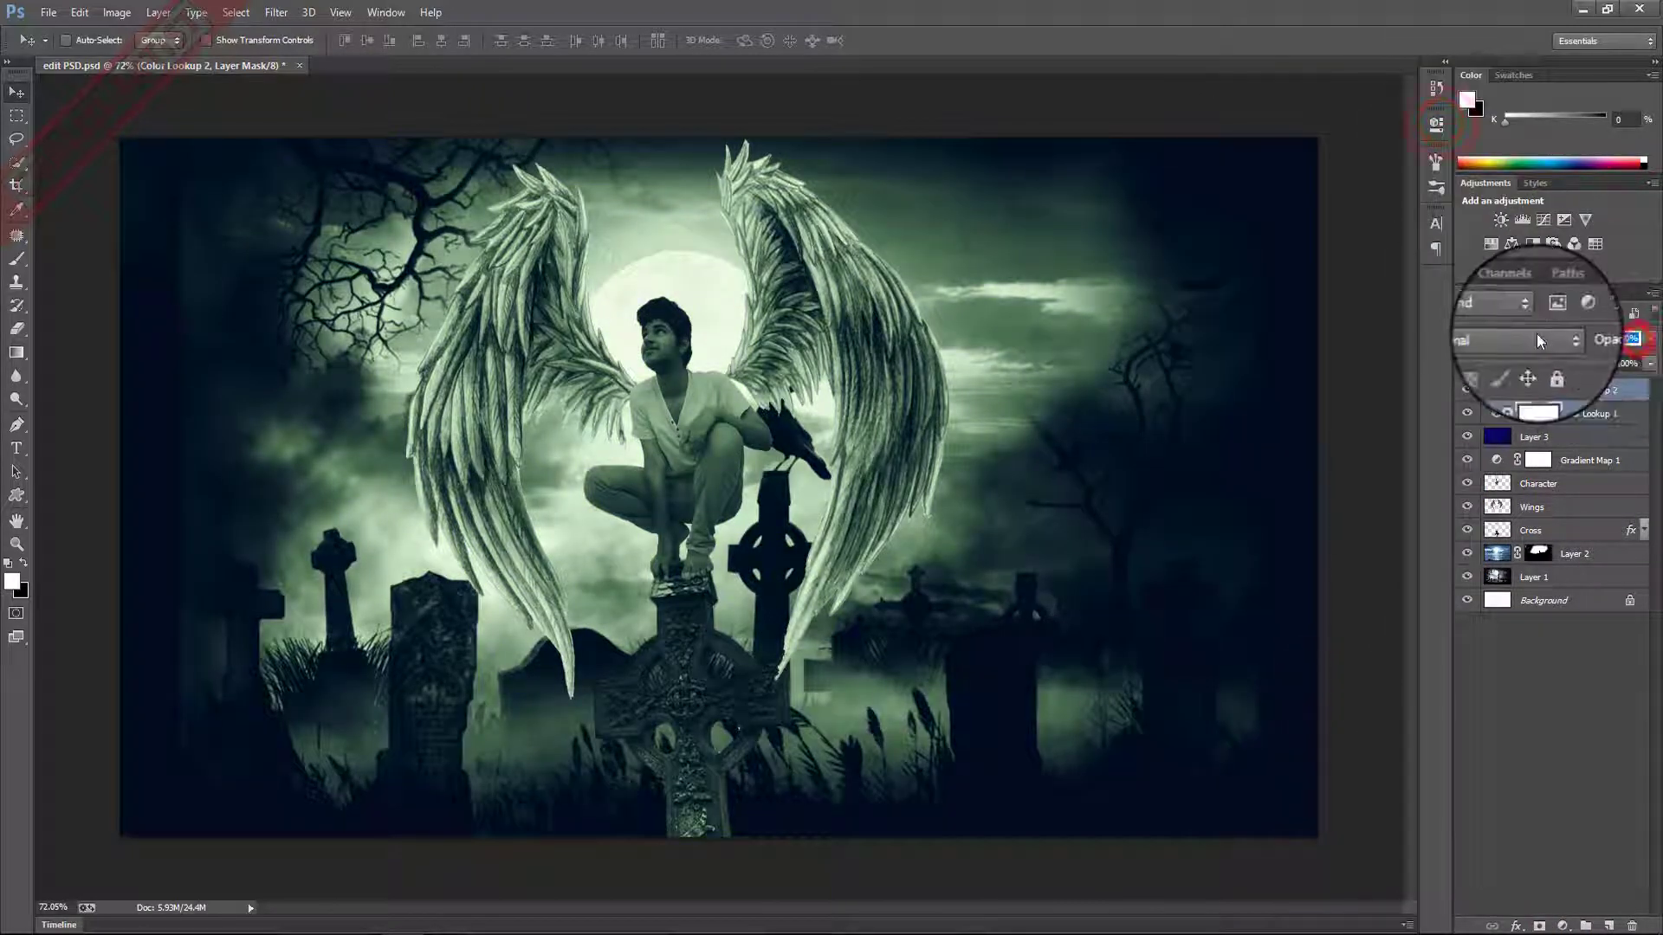
{"action": "type", "text": "40"}
{"action": "left_click", "coordinate": [1466, 390]}
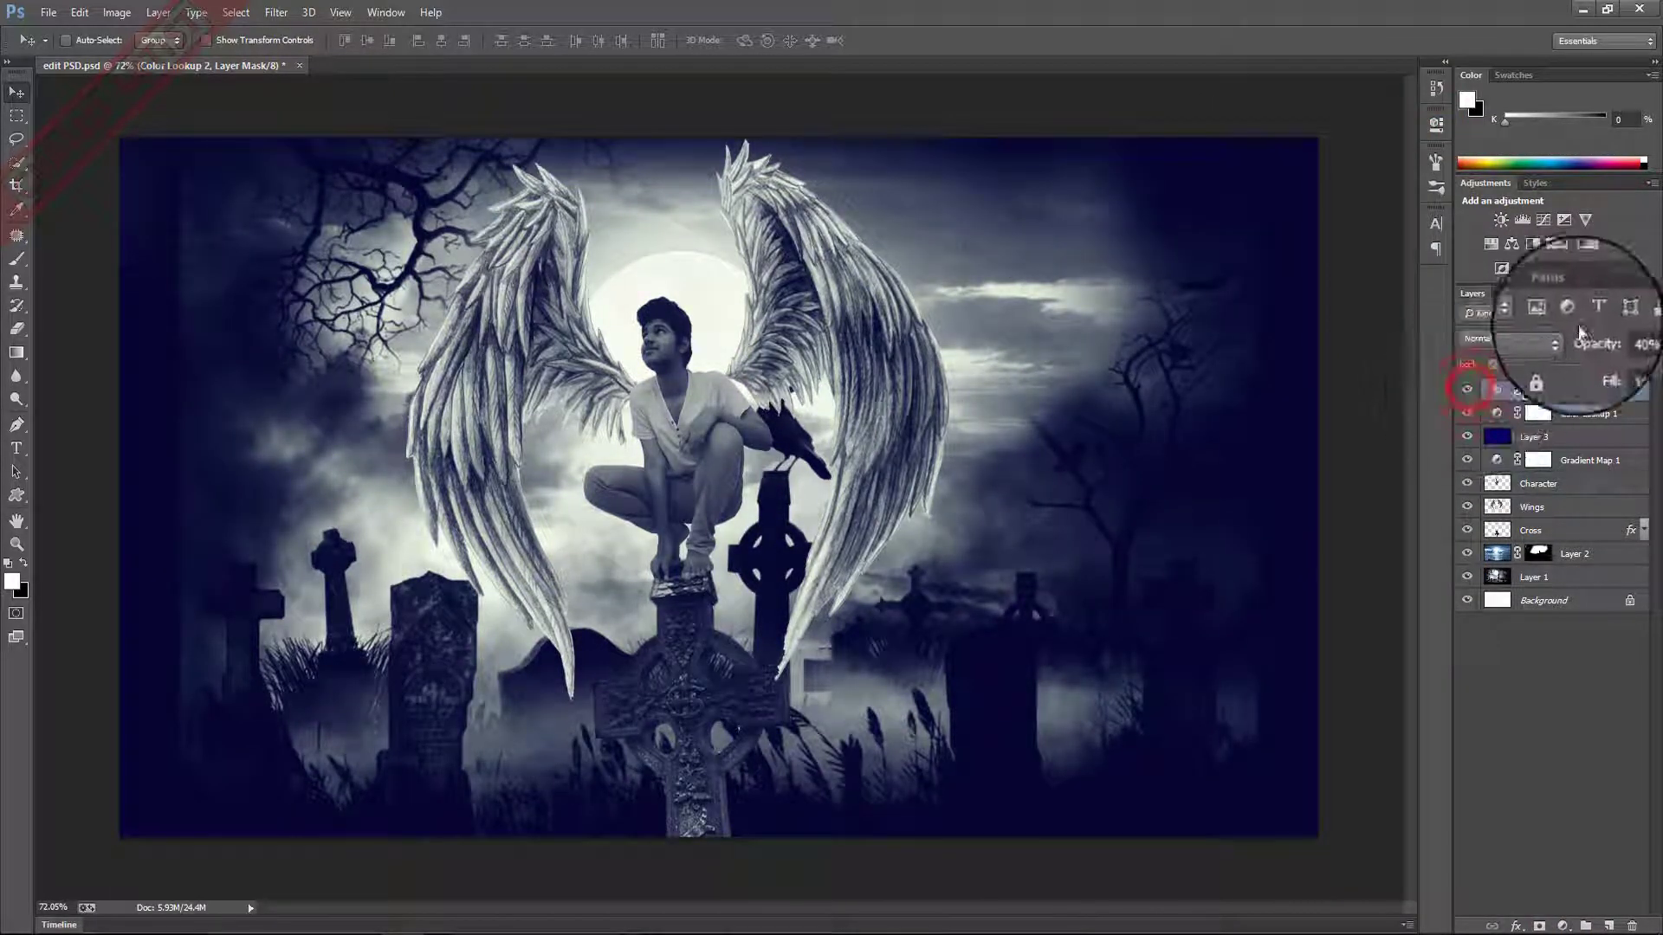
{"action": "left_click", "coordinate": [1628, 337]}
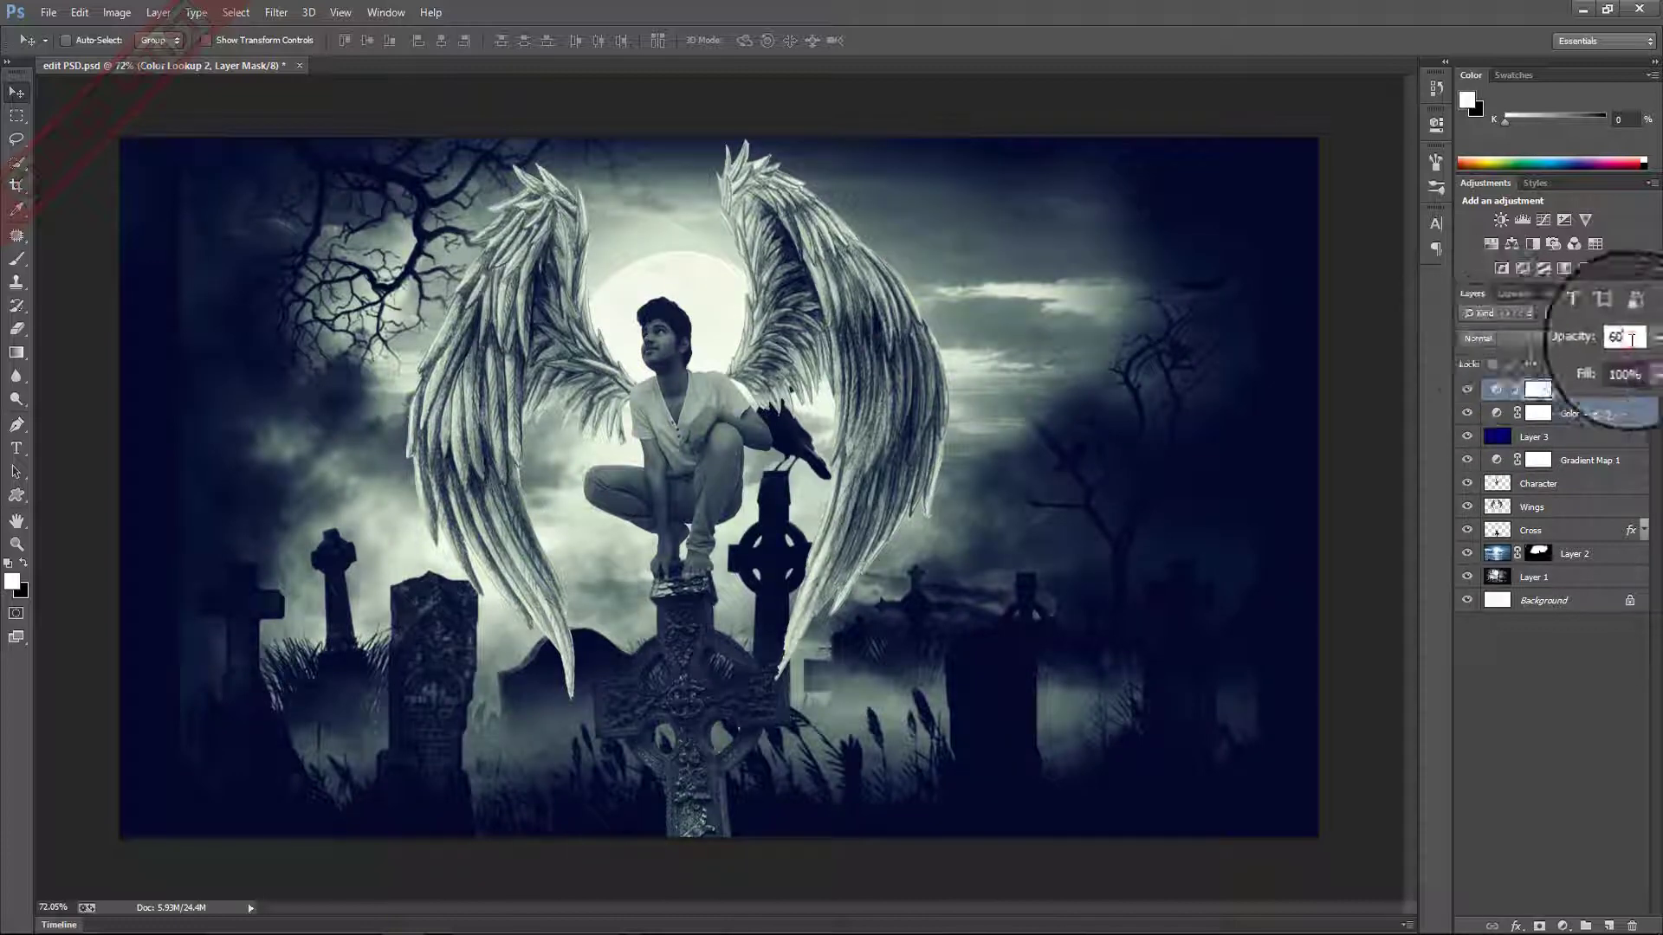
{"action": "type", "text": "6045"}
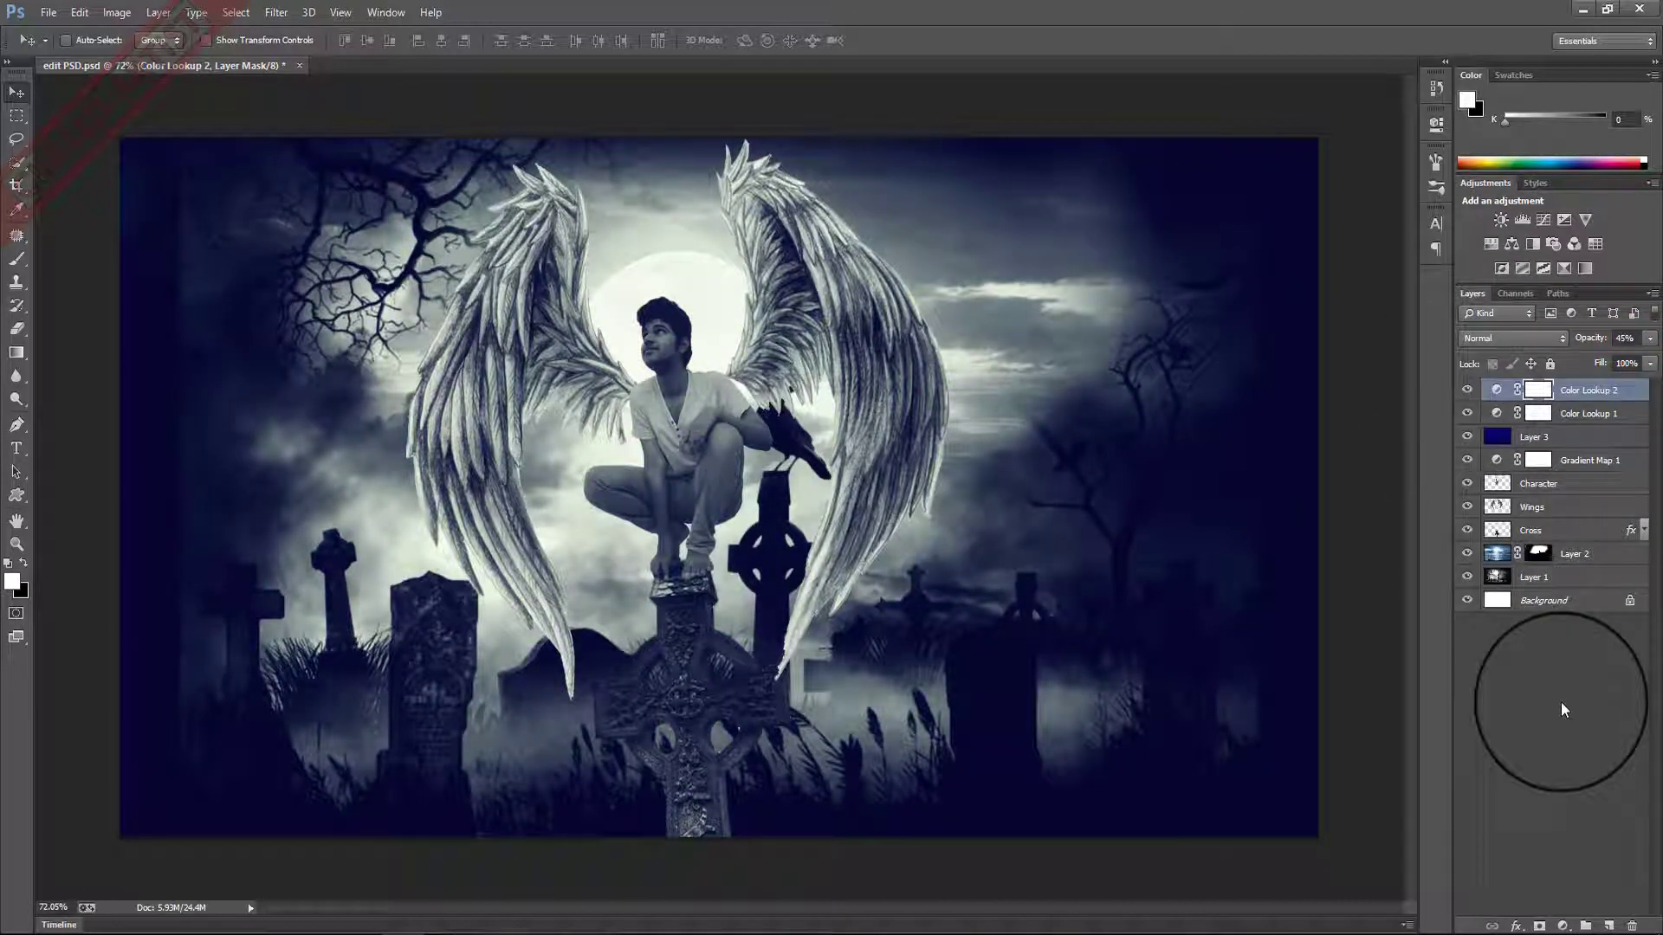
{"action": "left_click", "coordinate": [1565, 807]}
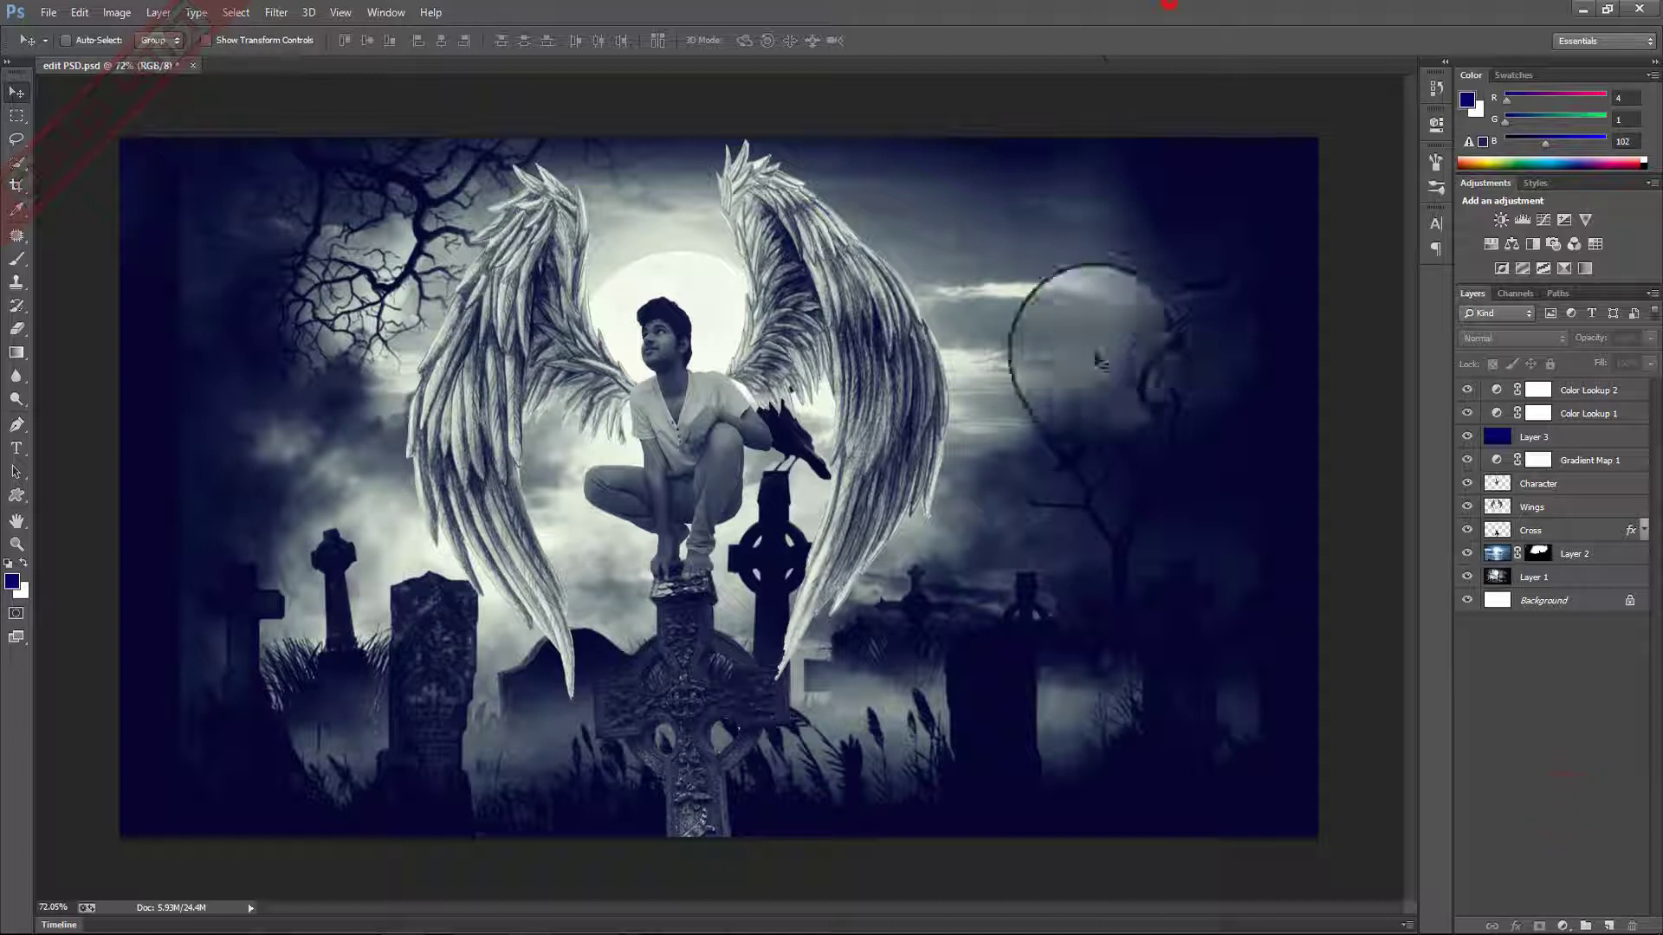
Add a new empty Layer 4 and set up a 1000 px white brush.
{"action": "left_click", "coordinate": [1549, 922]}
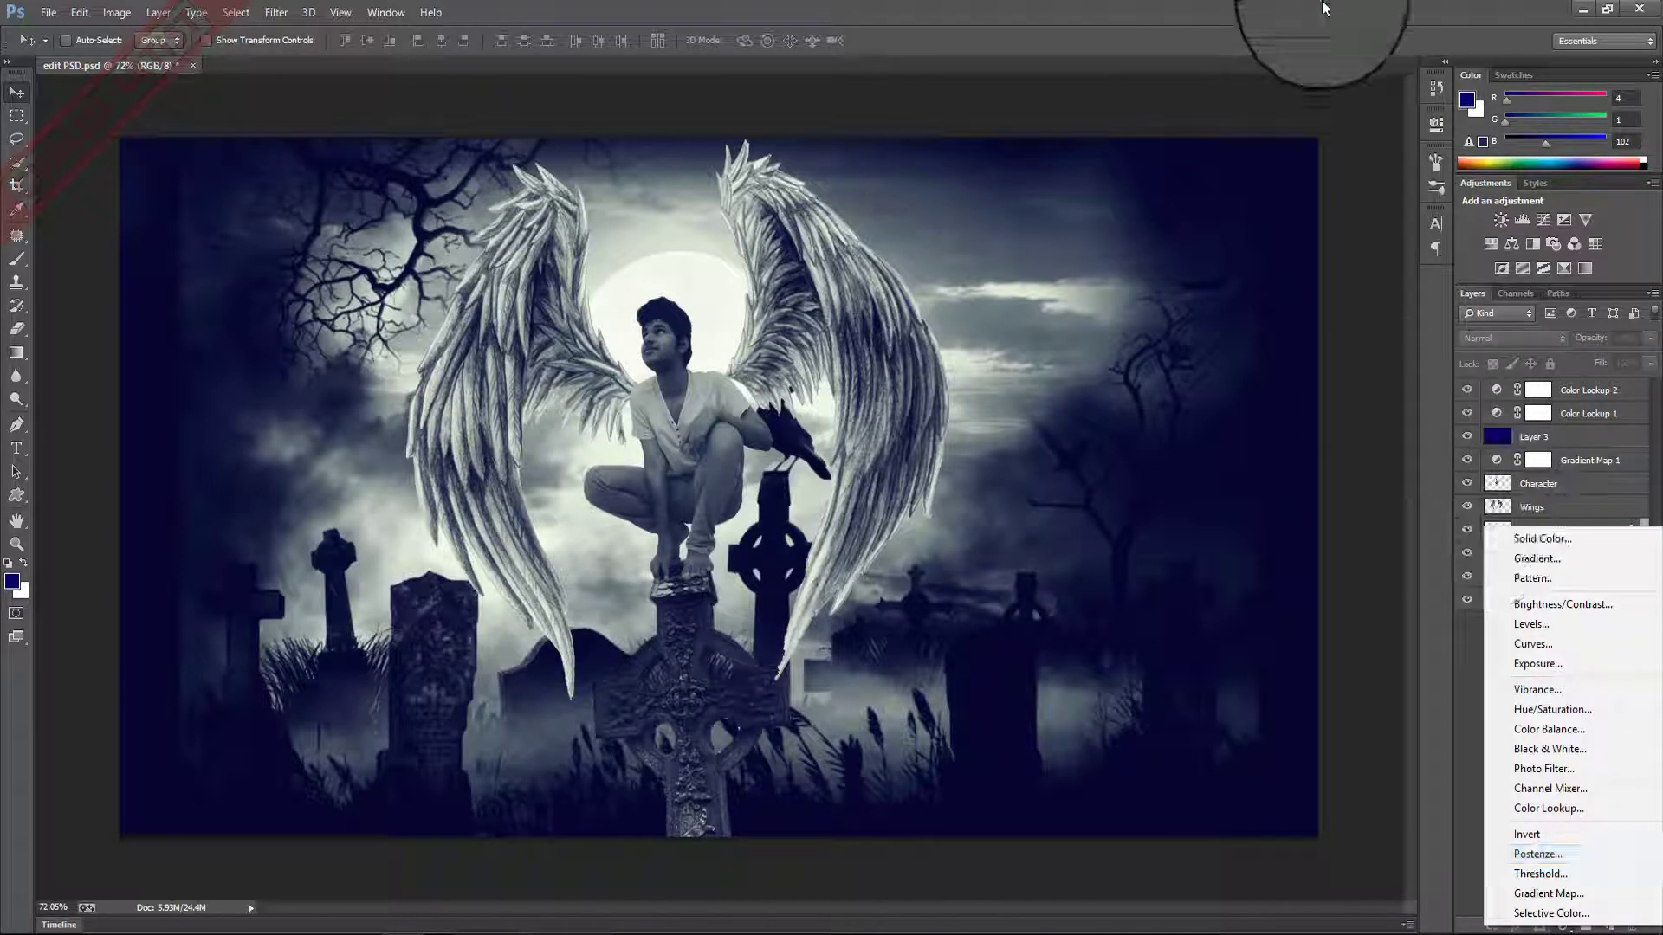
{"action": "left_click", "coordinate": [1606, 391]}
{"action": "left_click", "coordinate": [1603, 925]}
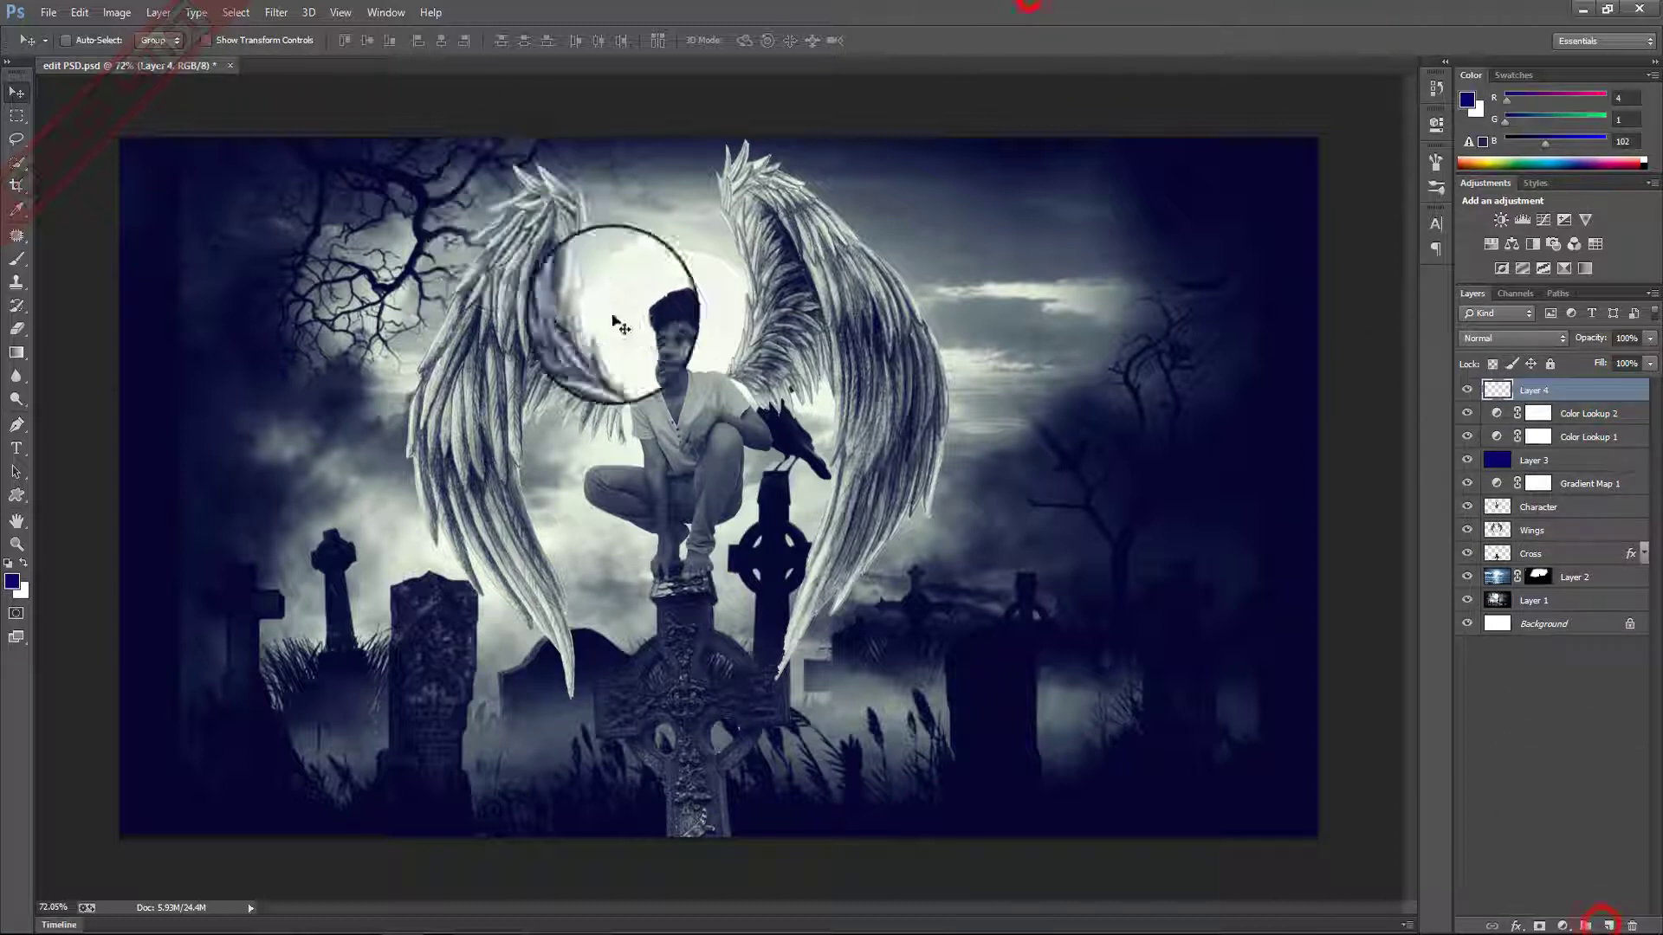
{"action": "key", "text": "b"}
{"action": "right_click", "coordinate": [669, 293]}
{"action": "left_click", "coordinate": [835, 330]}
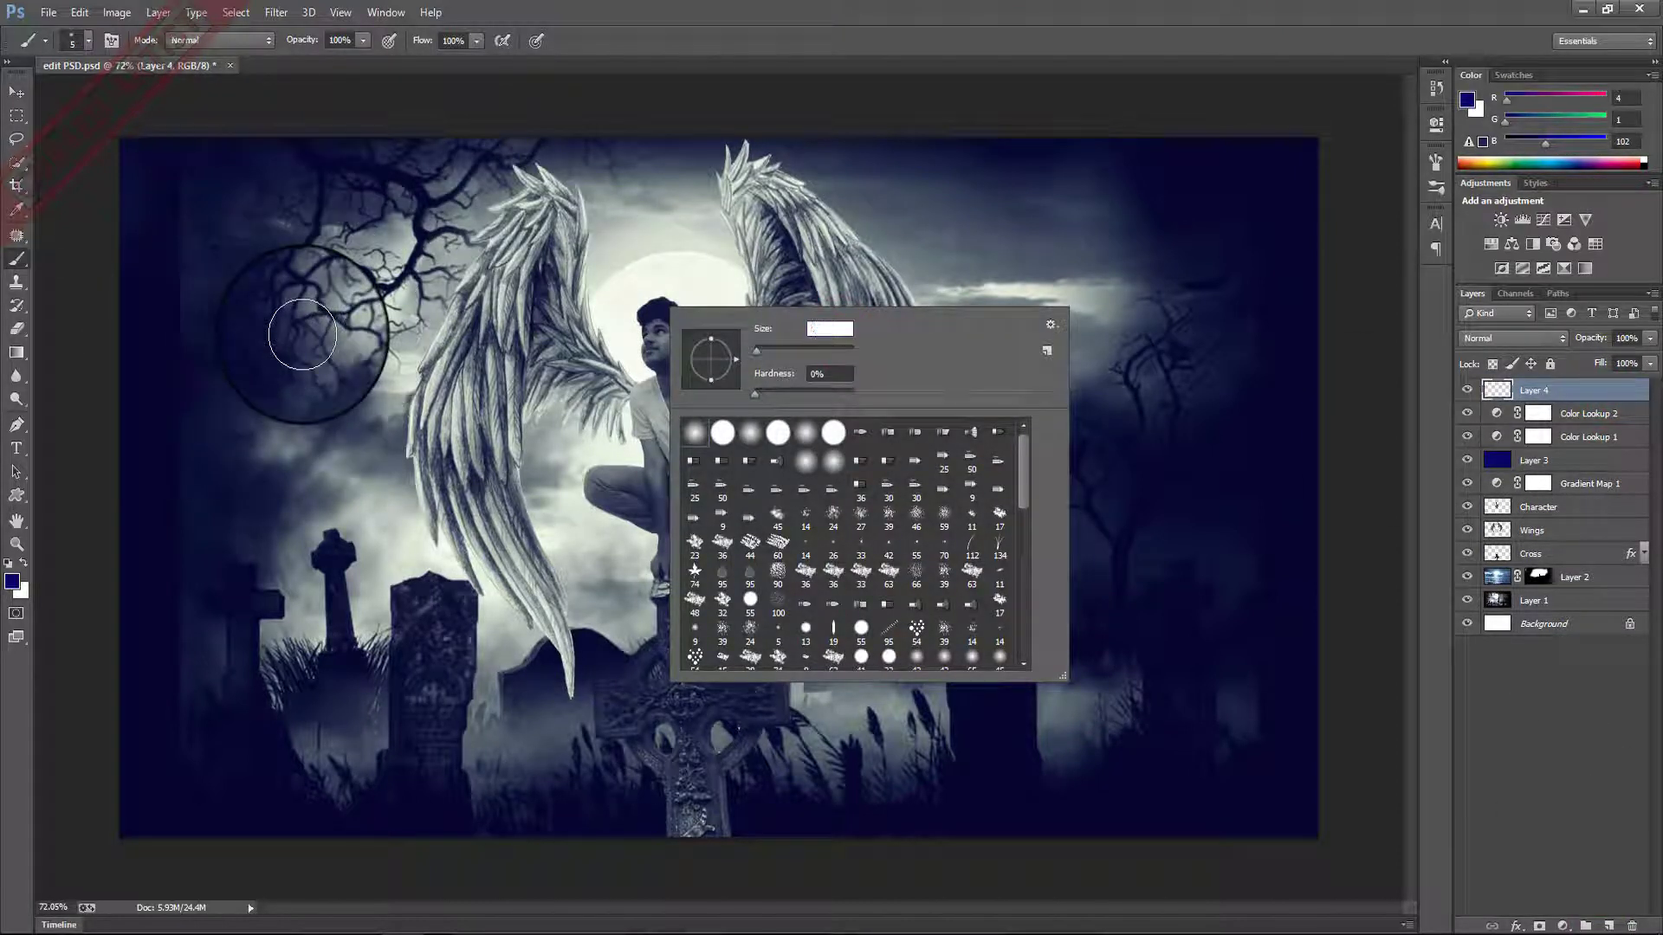
{"action": "type", "text": "1000"}
{"action": "left_click", "coordinate": [1198, 9]}
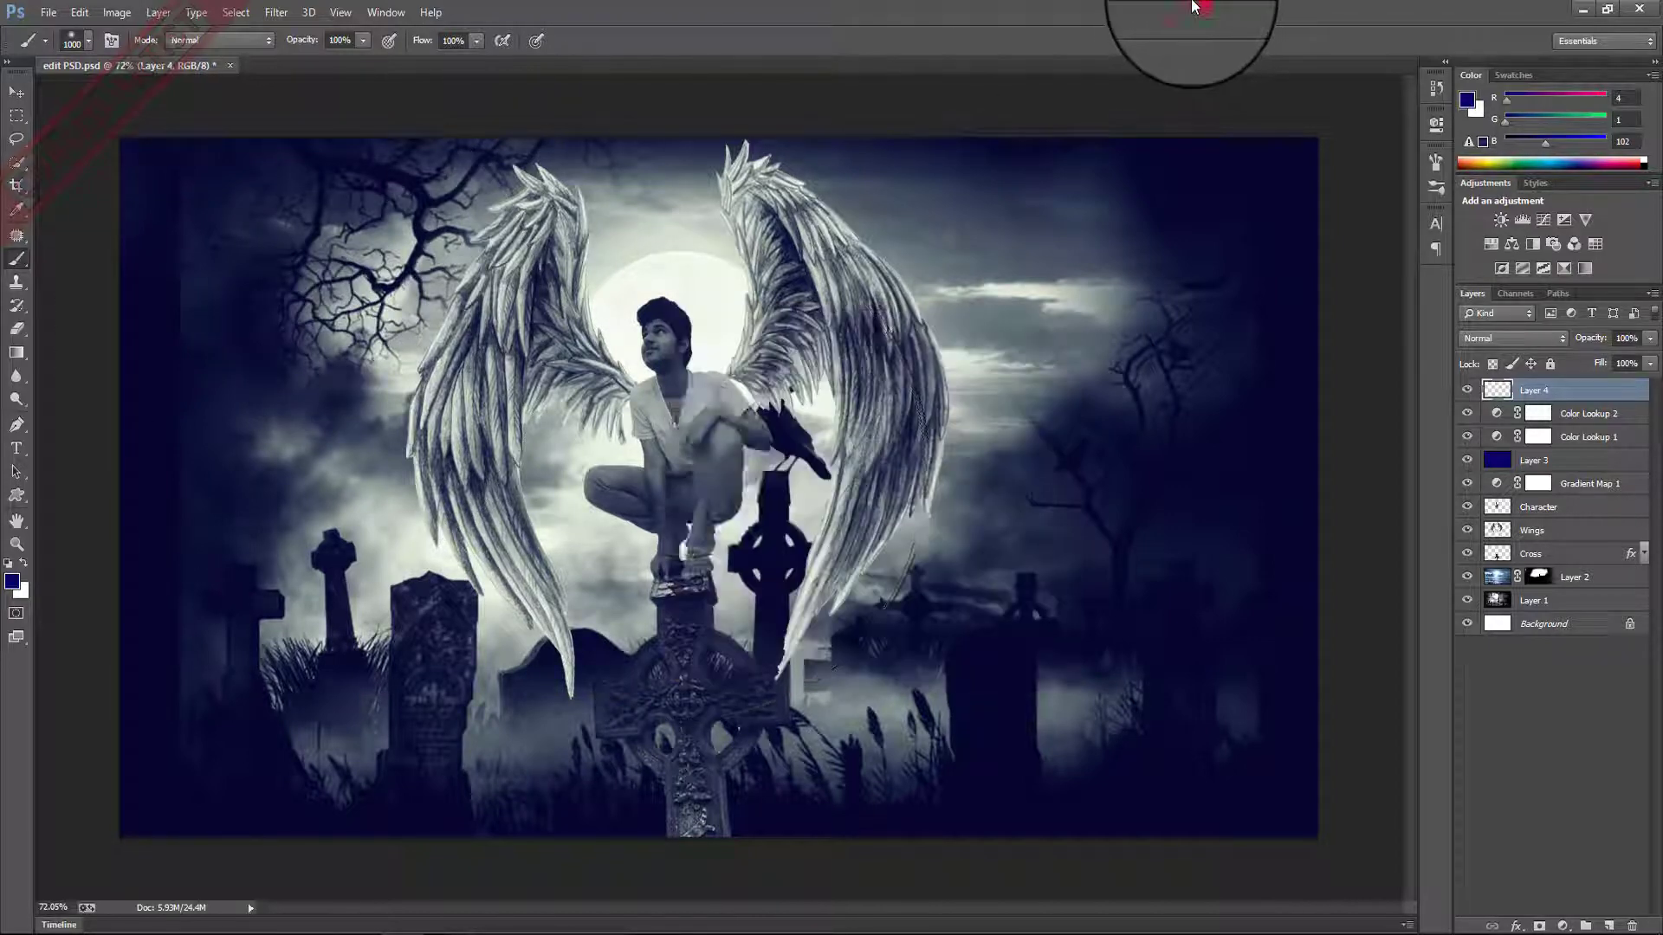
{"action": "key", "text": "d"}
{"action": "key", "text": "x"}
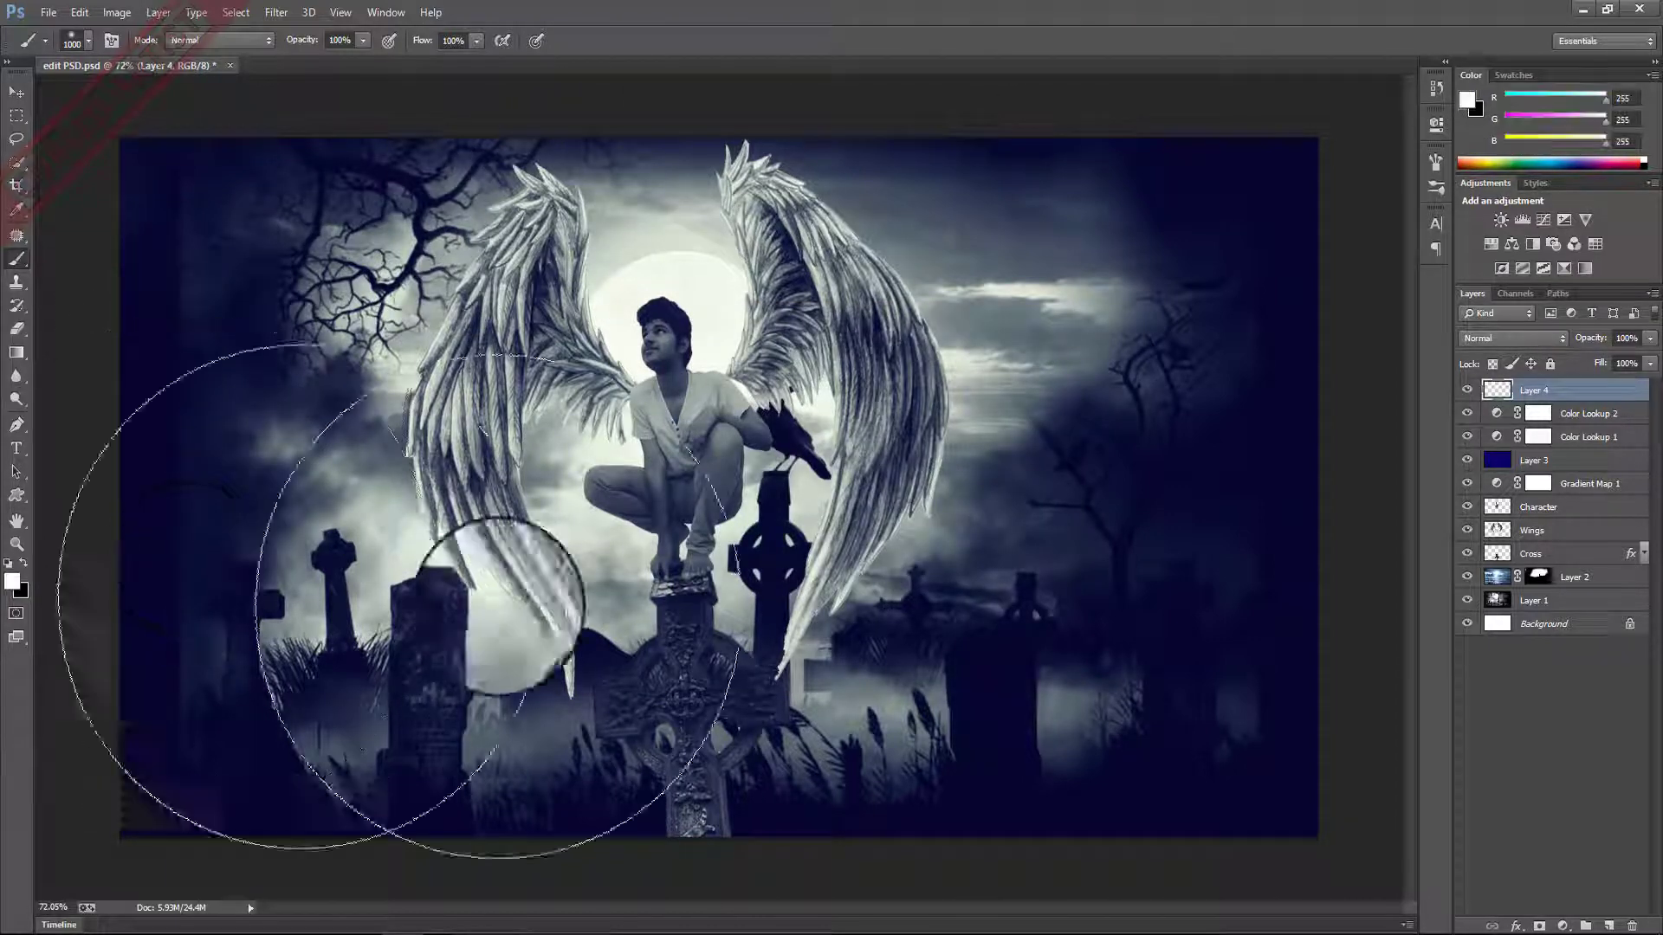
Move Layer 4 beneath the Cross layer, undo the test white dabs, and open the foreground colour picker.
{"action": "left_click", "coordinate": [658, 403]}
{"action": "key", "text": "ctrl+z"}
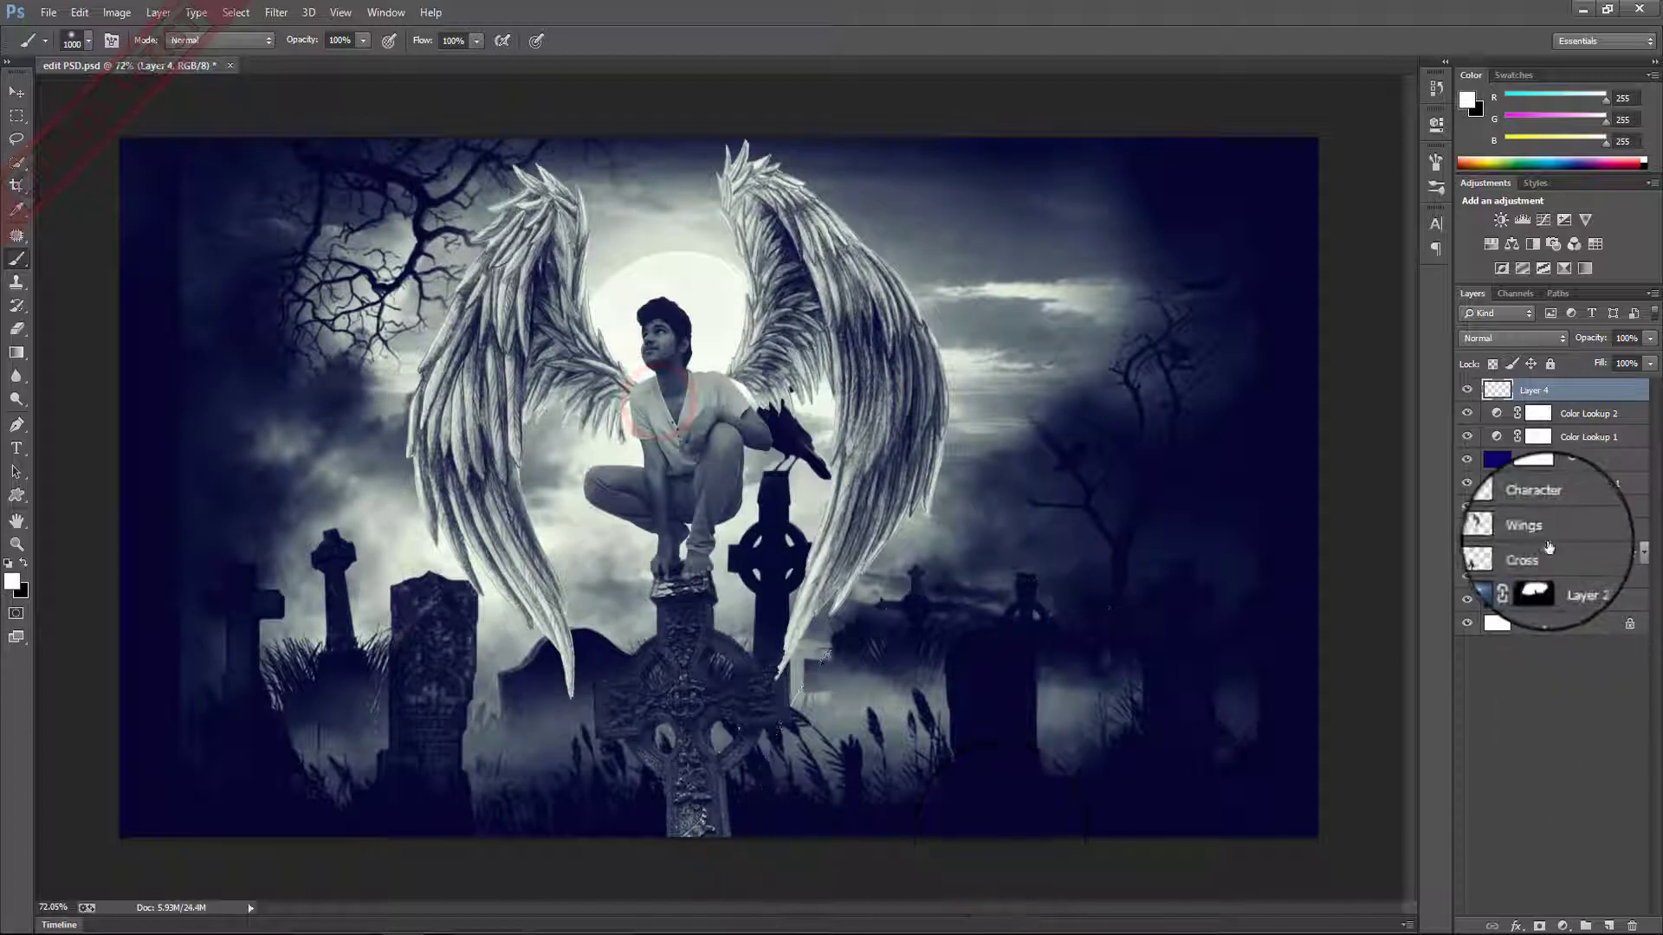
{"action": "left_click", "coordinate": [1567, 576]}
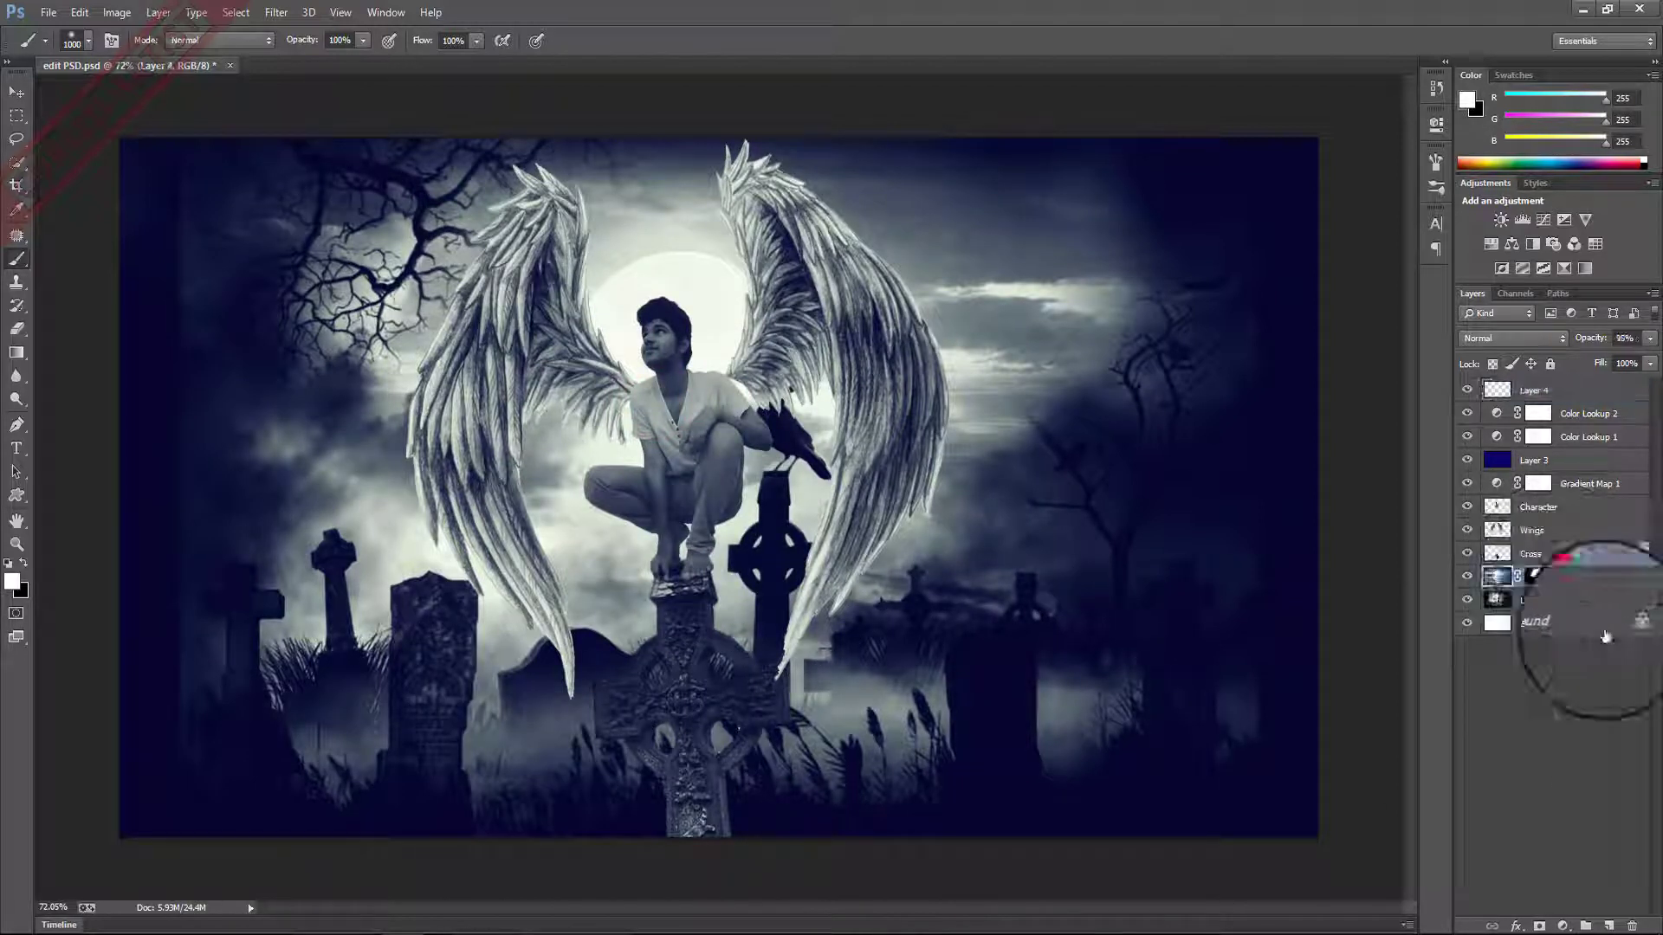
{"action": "left_click", "coordinate": [1558, 391]}
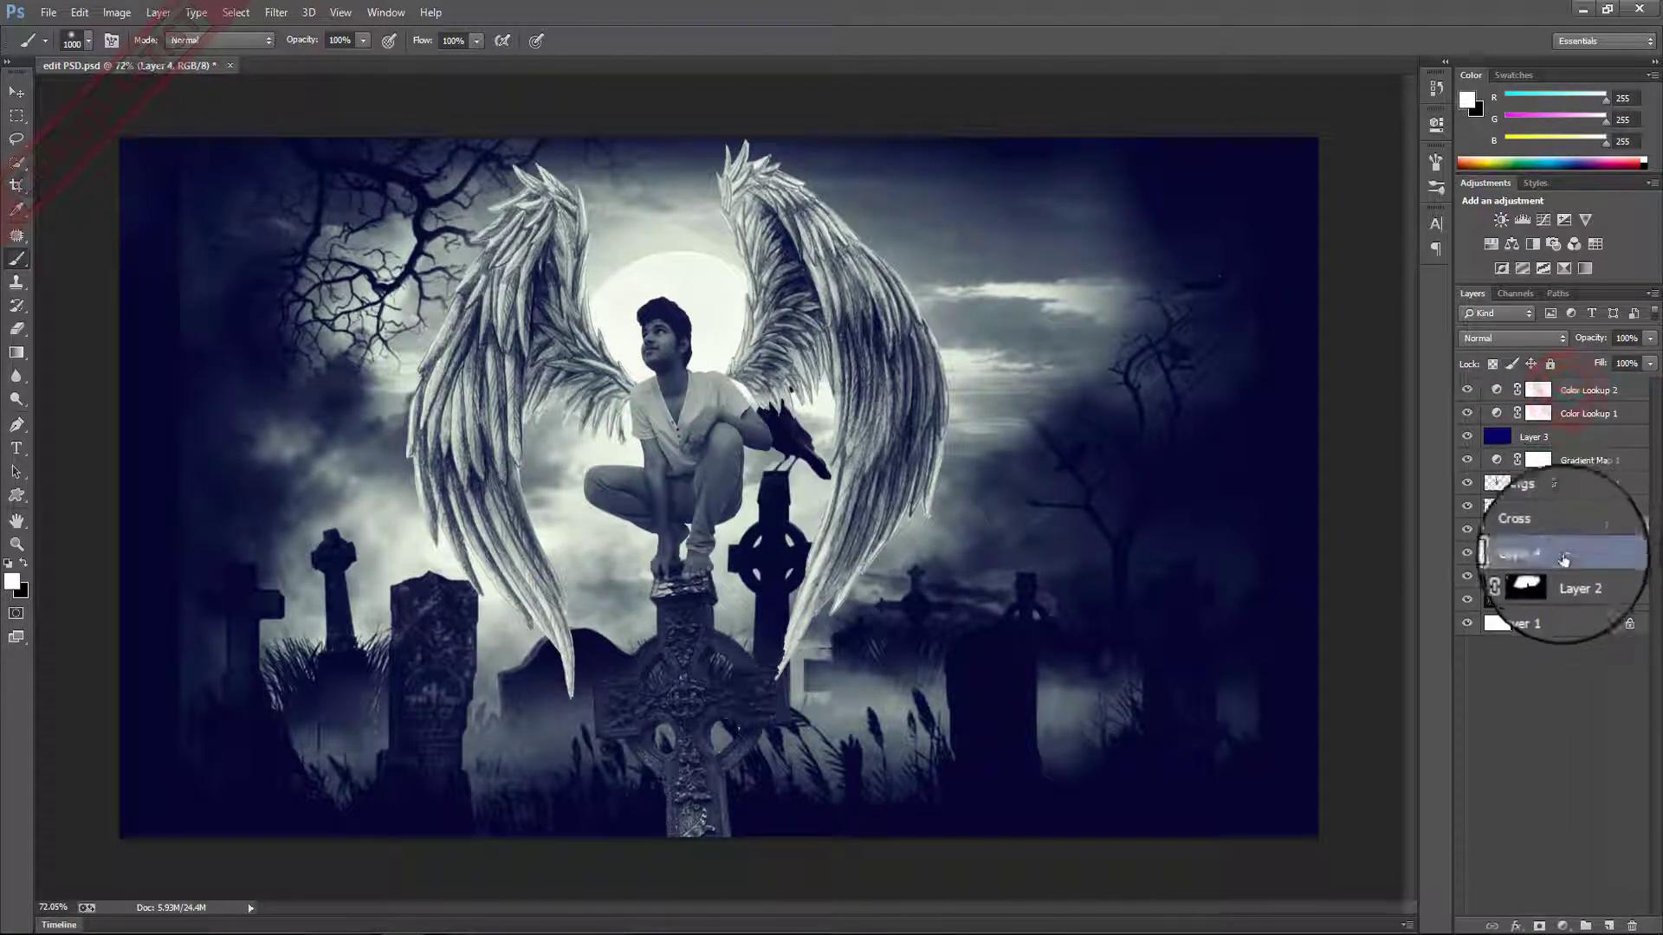
{"action": "left_click", "coordinate": [766, 468]}
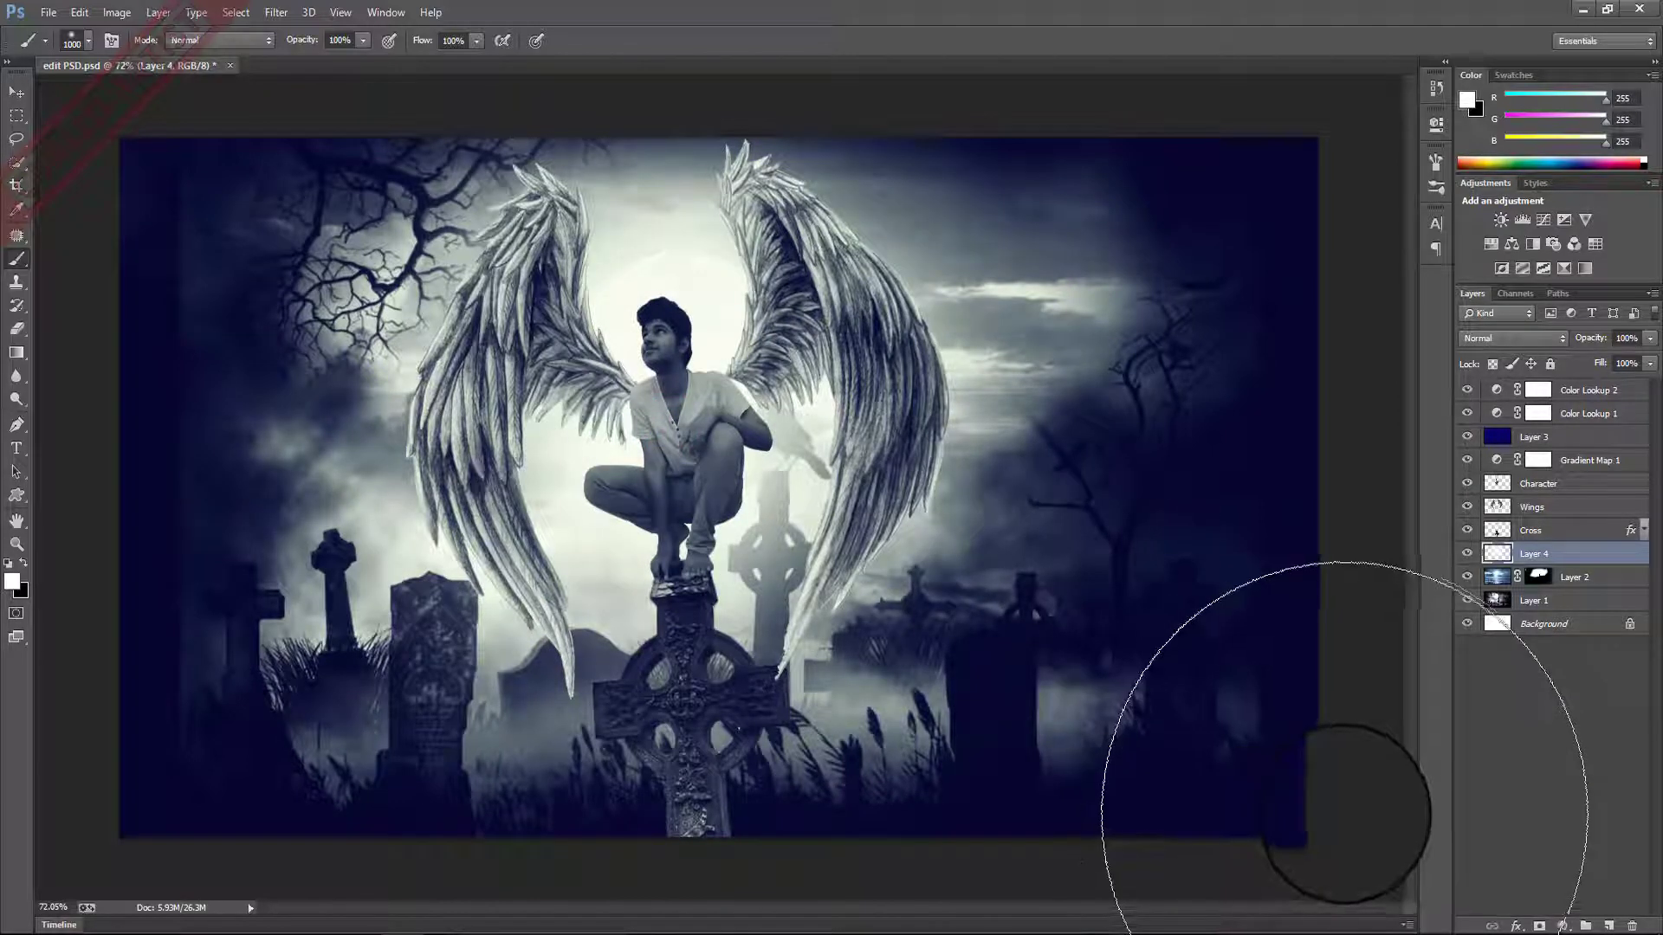
{"action": "key", "text": "ctrl+z"}
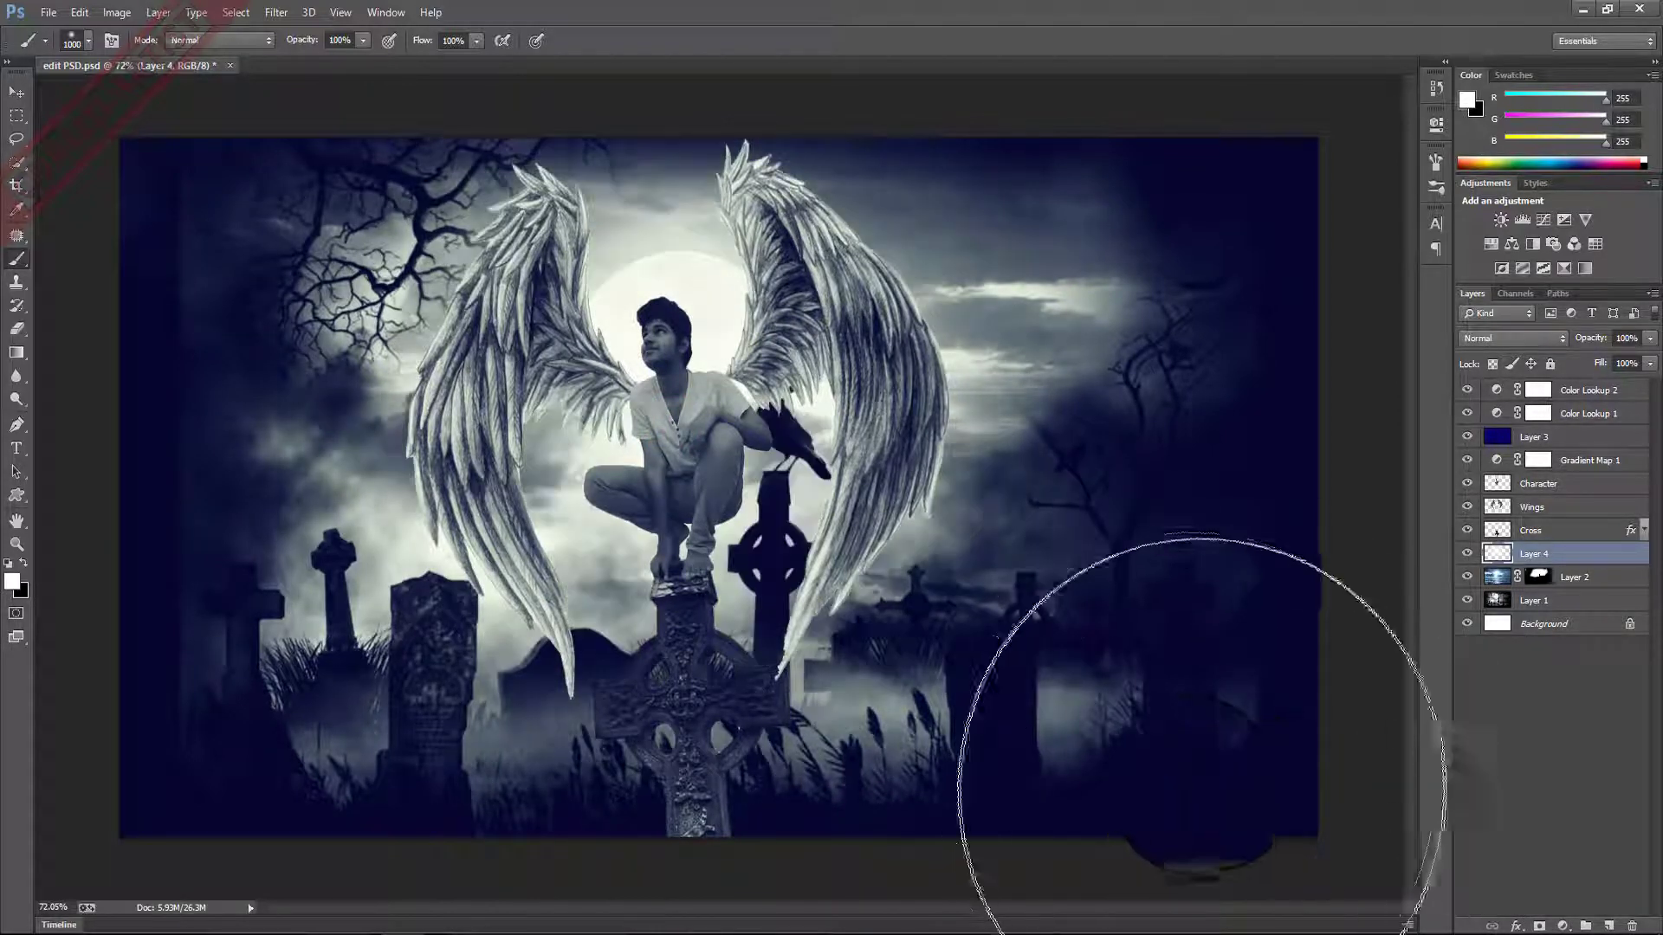
{"action": "left_click", "coordinate": [11, 581]}
Set the foreground colour to pale yellow #f9e59e.
{"action": "left_click", "coordinate": [511, 462]}
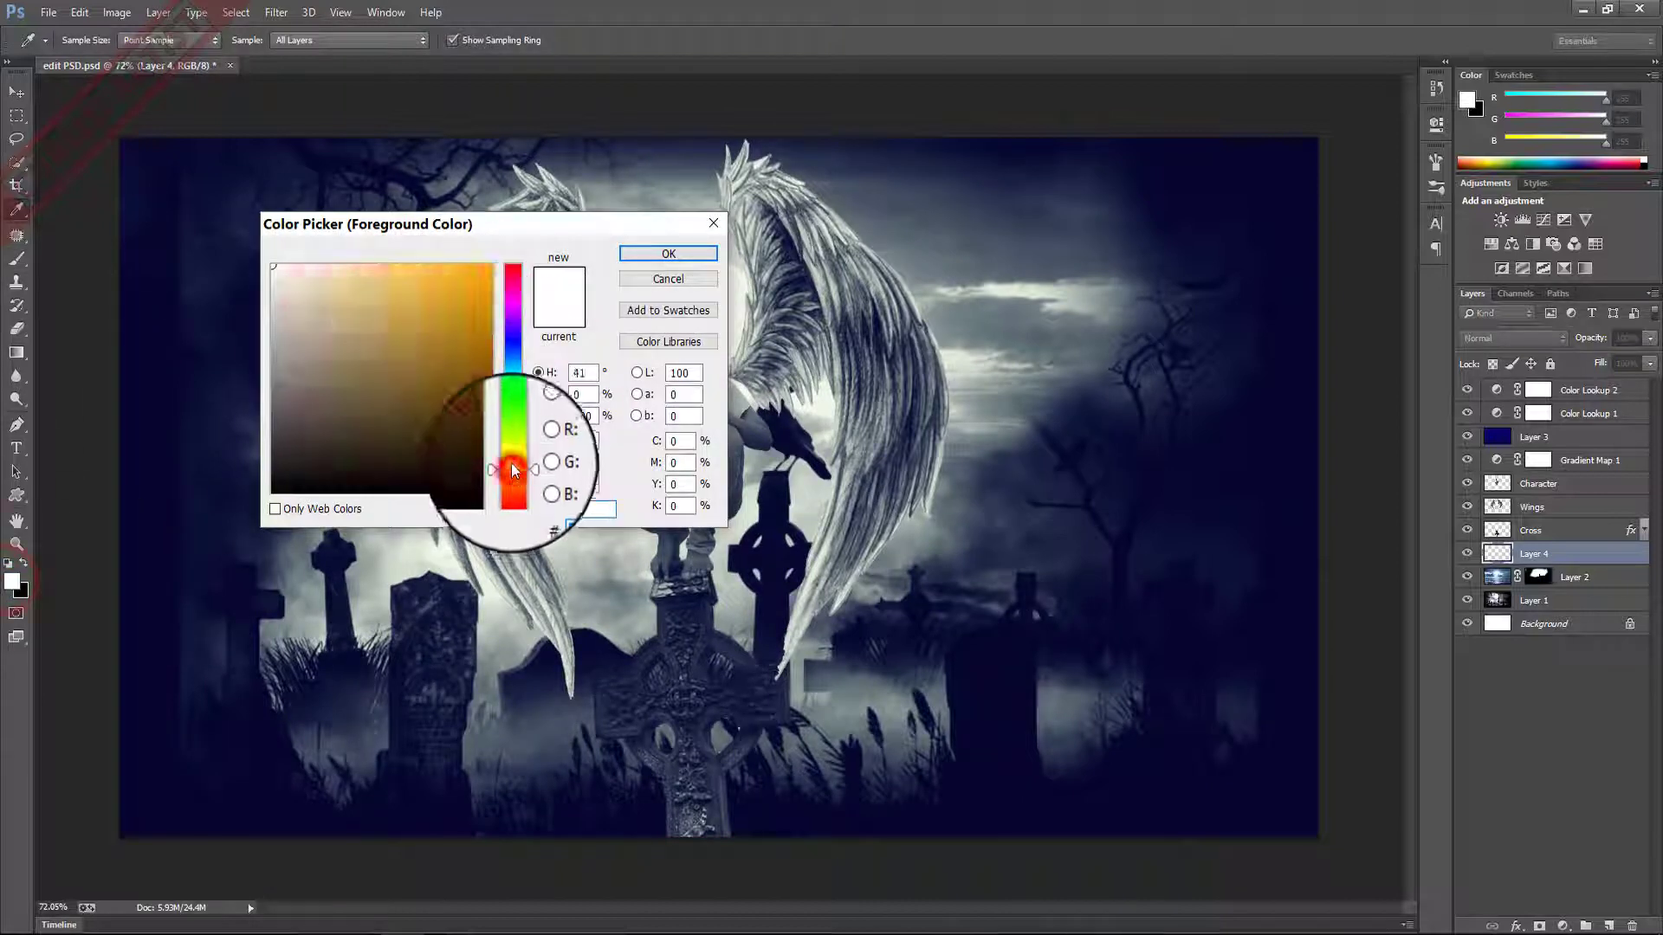
{"action": "left_click", "coordinate": [309, 266]}
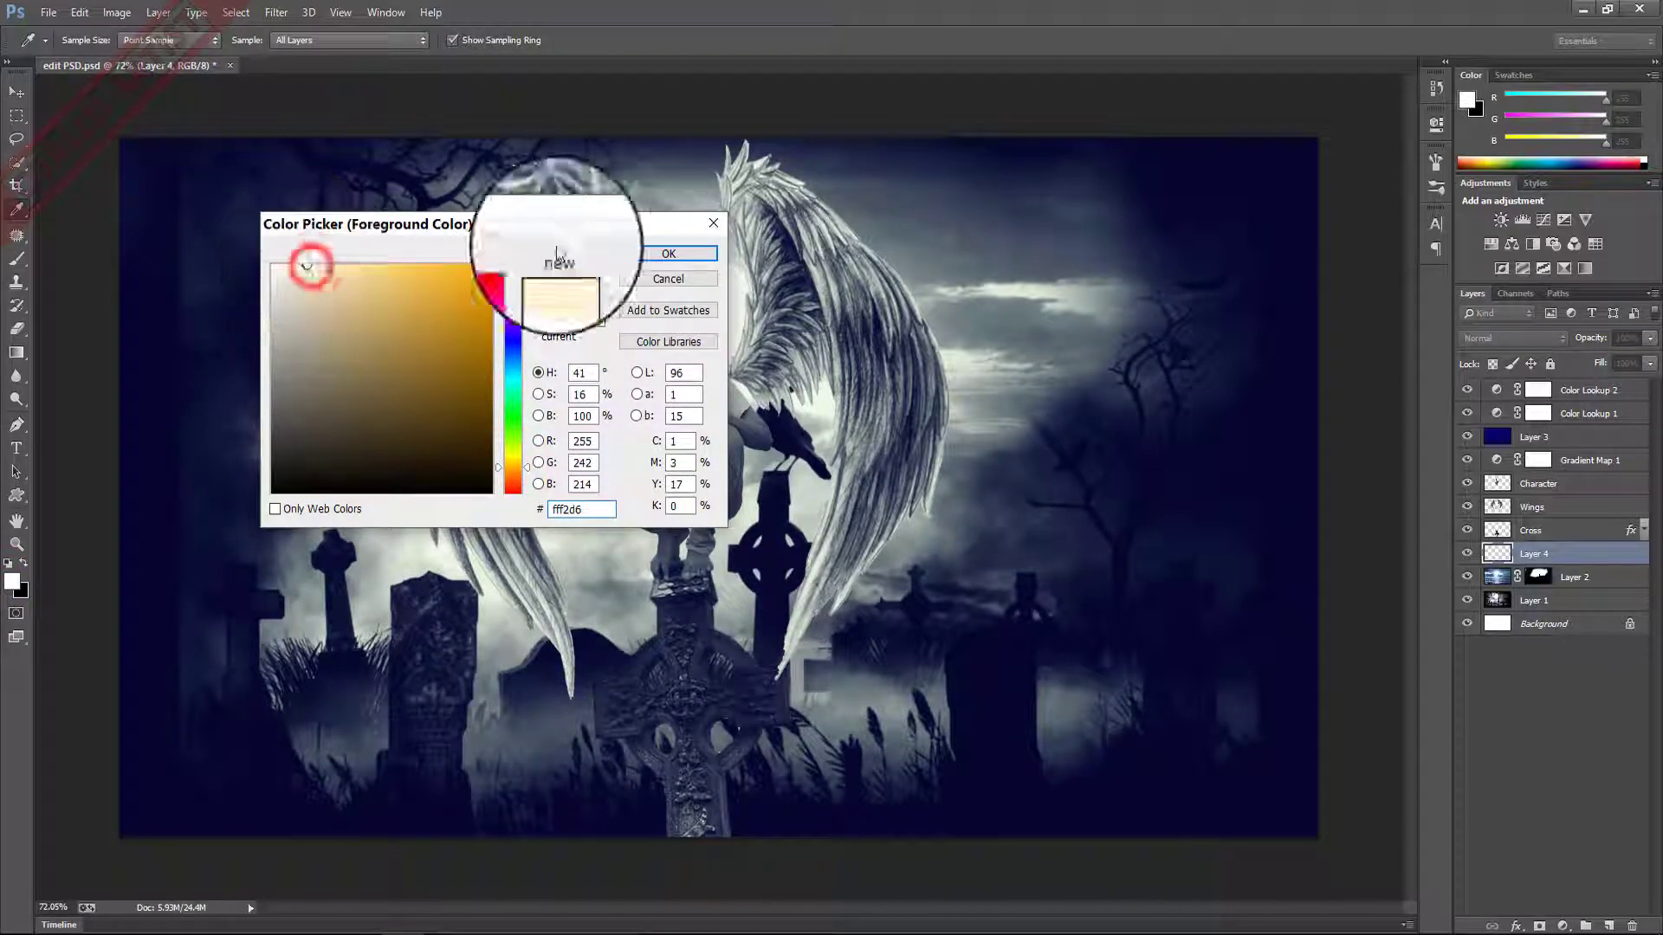
{"action": "left_click", "coordinate": [668, 253]}
{"action": "key", "text": "b"}
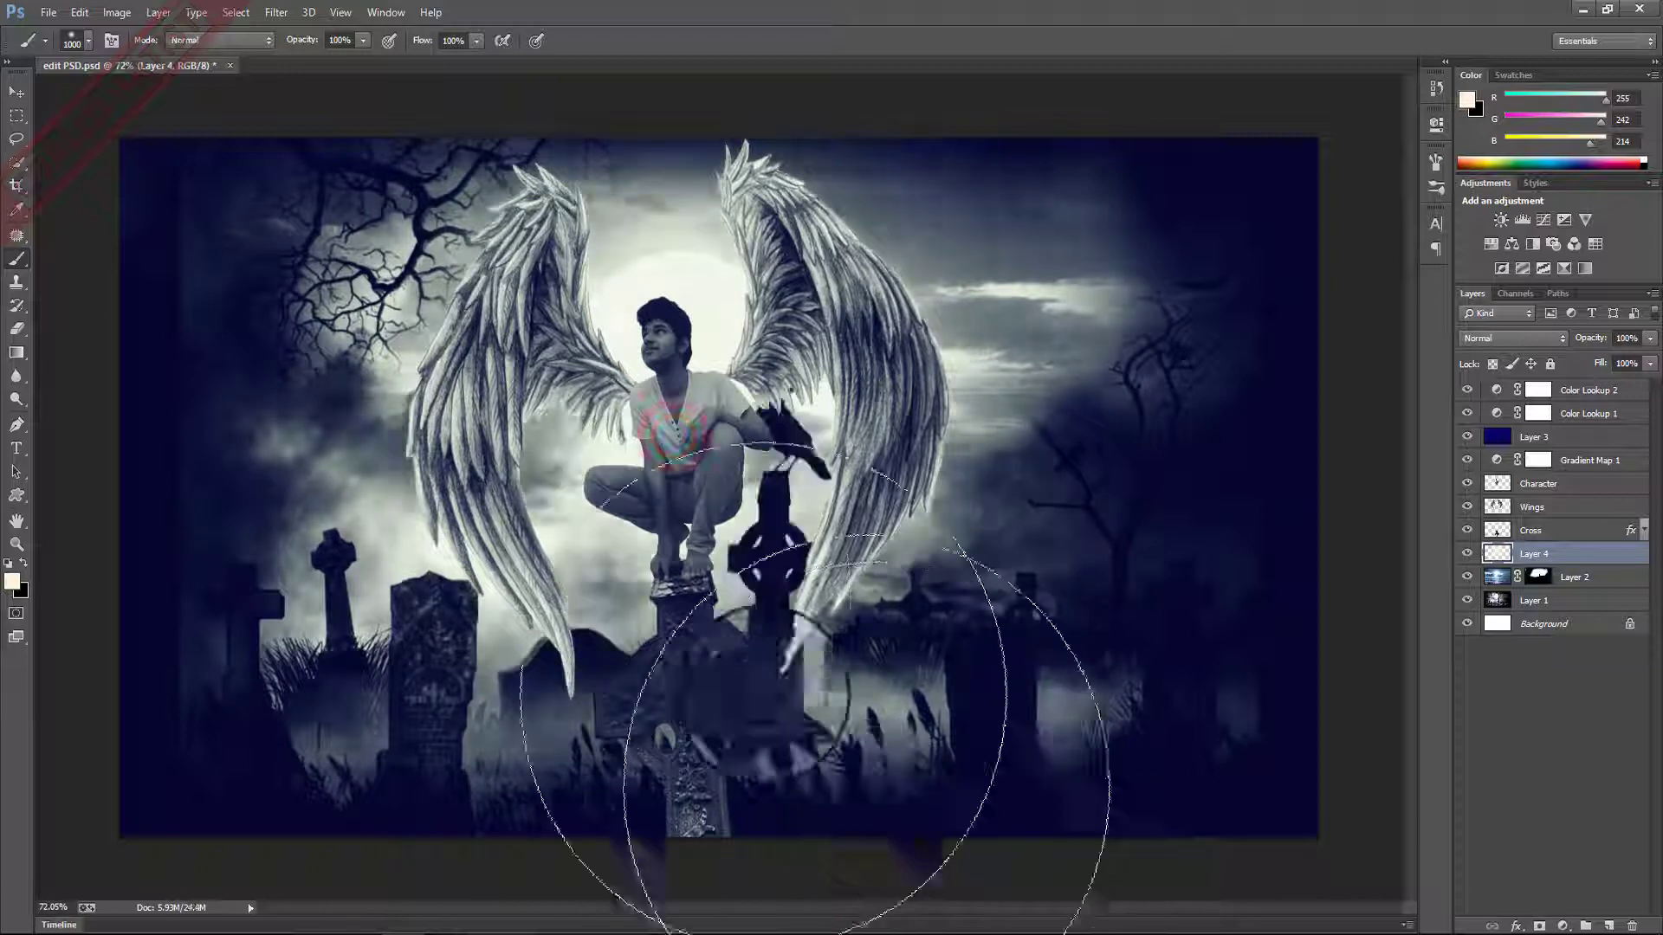
{"action": "left_click", "coordinate": [14, 582]}
{"action": "left_click", "coordinate": [351, 270]}
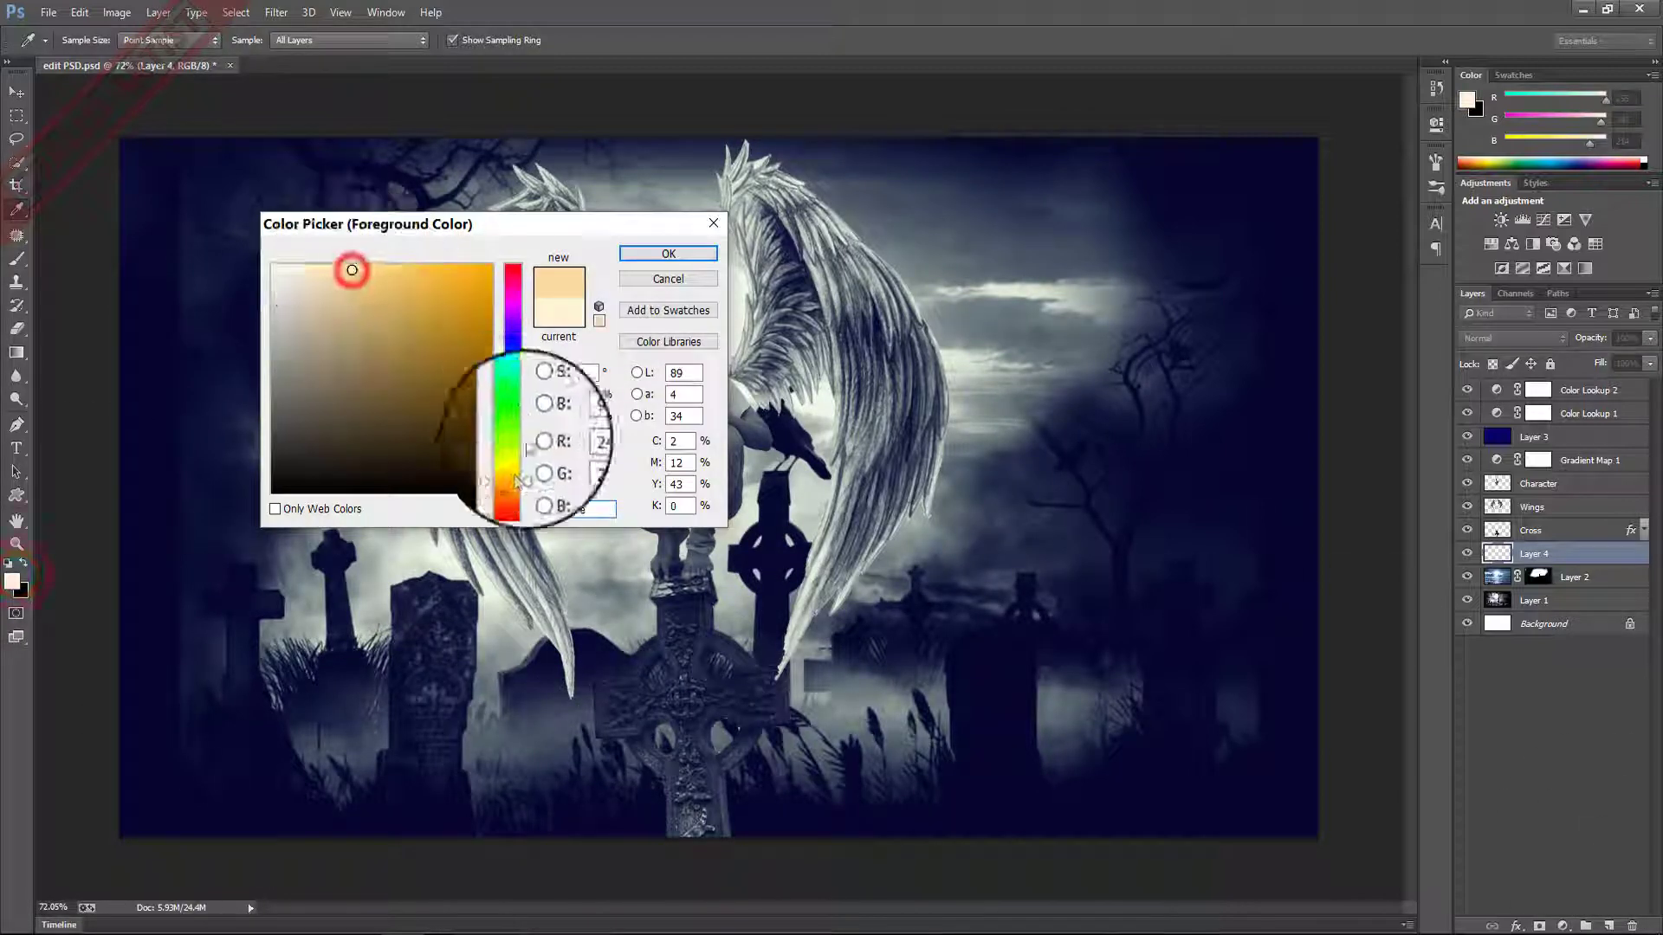
{"action": "left_click", "coordinate": [511, 464]}
{"action": "left_click", "coordinate": [668, 253]}
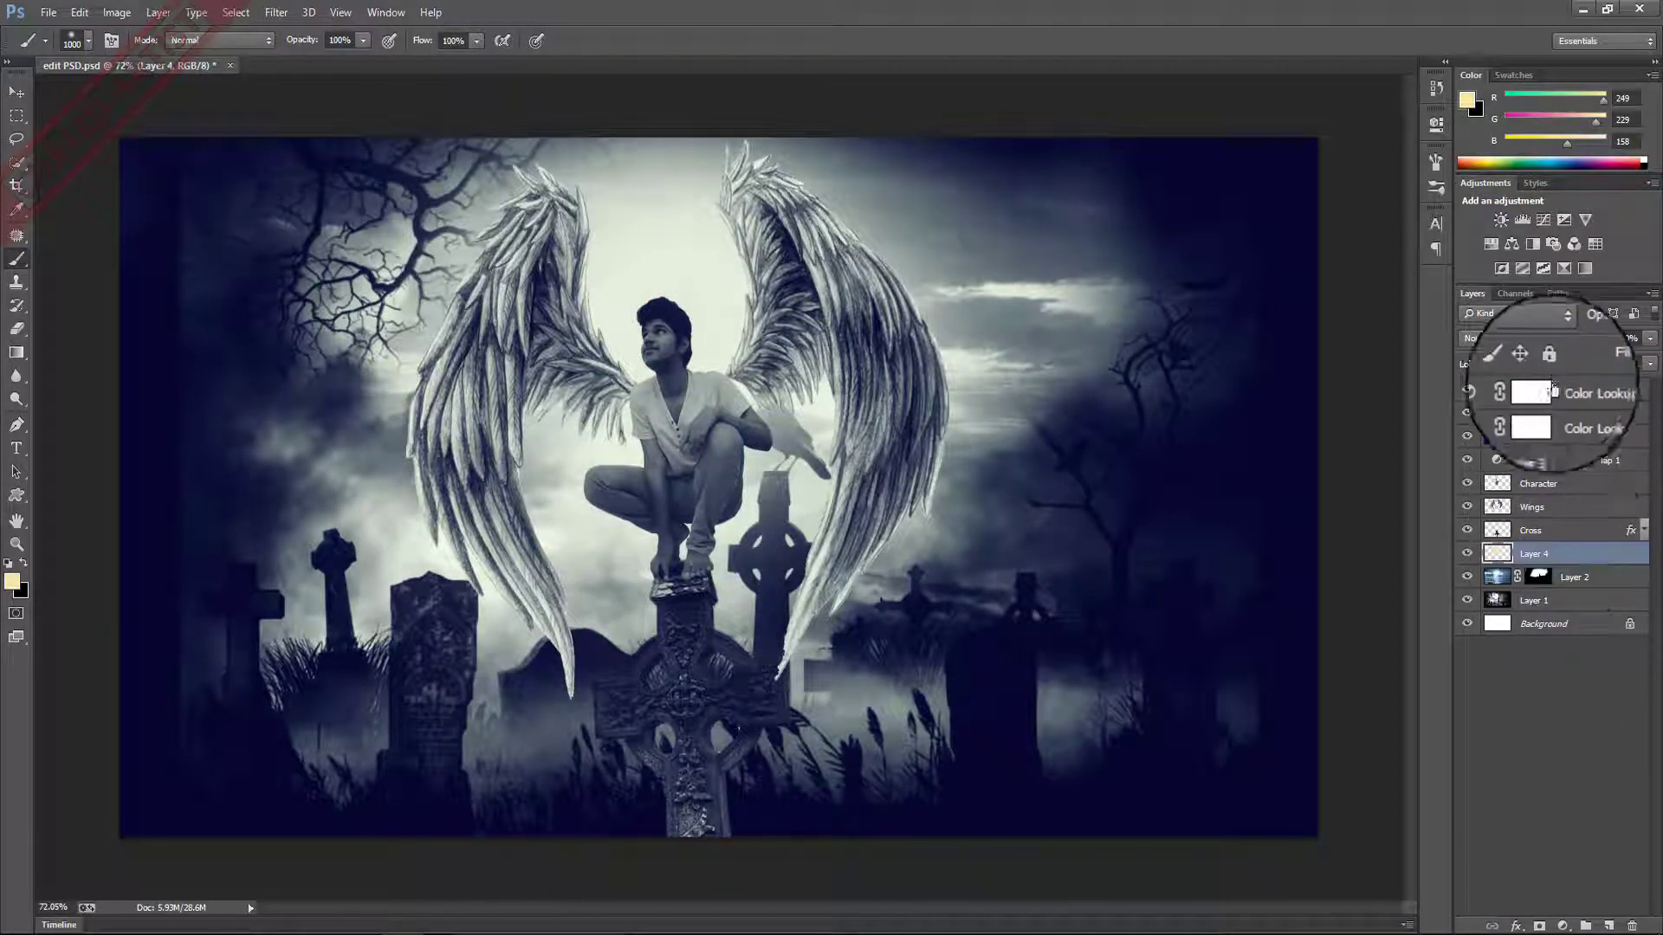
Set Layer 4 to Screen and paint a 1500 px glow behind the figure.
{"action": "left_click", "coordinate": [1513, 337]}
{"action": "left_click", "coordinate": [1489, 504]}
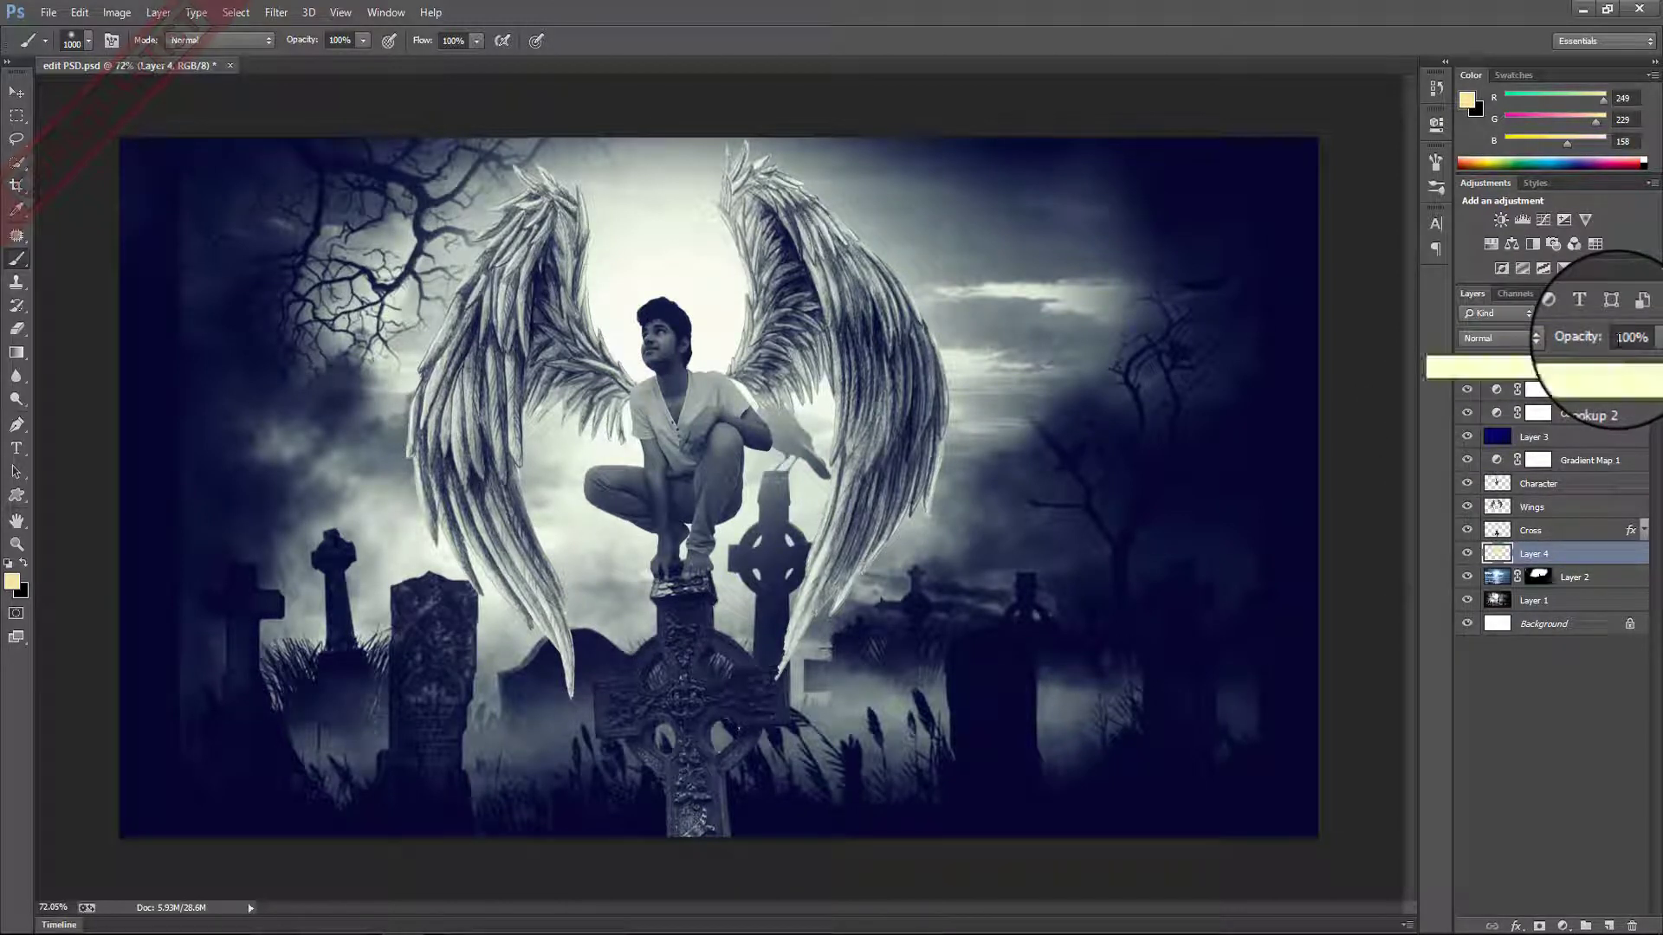
{"action": "right_click", "coordinate": [842, 381]}
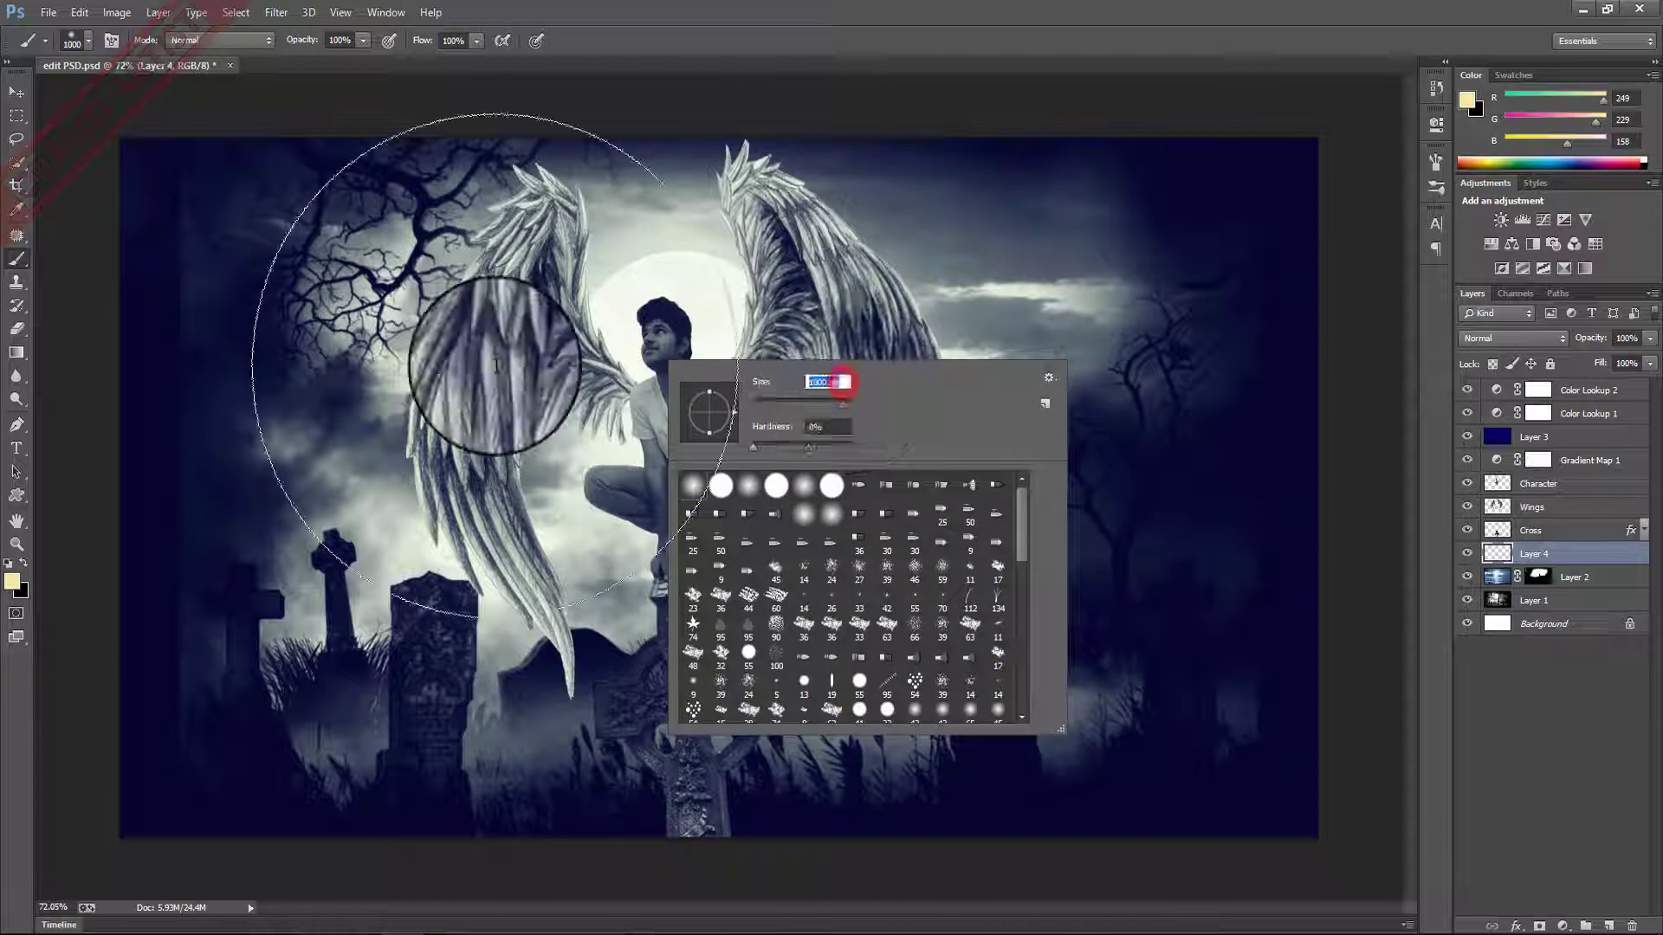
{"action": "type", "text": "1500"}
{"action": "key", "text": "Return"}
{"action": "left_click", "coordinate": [674, 469]}
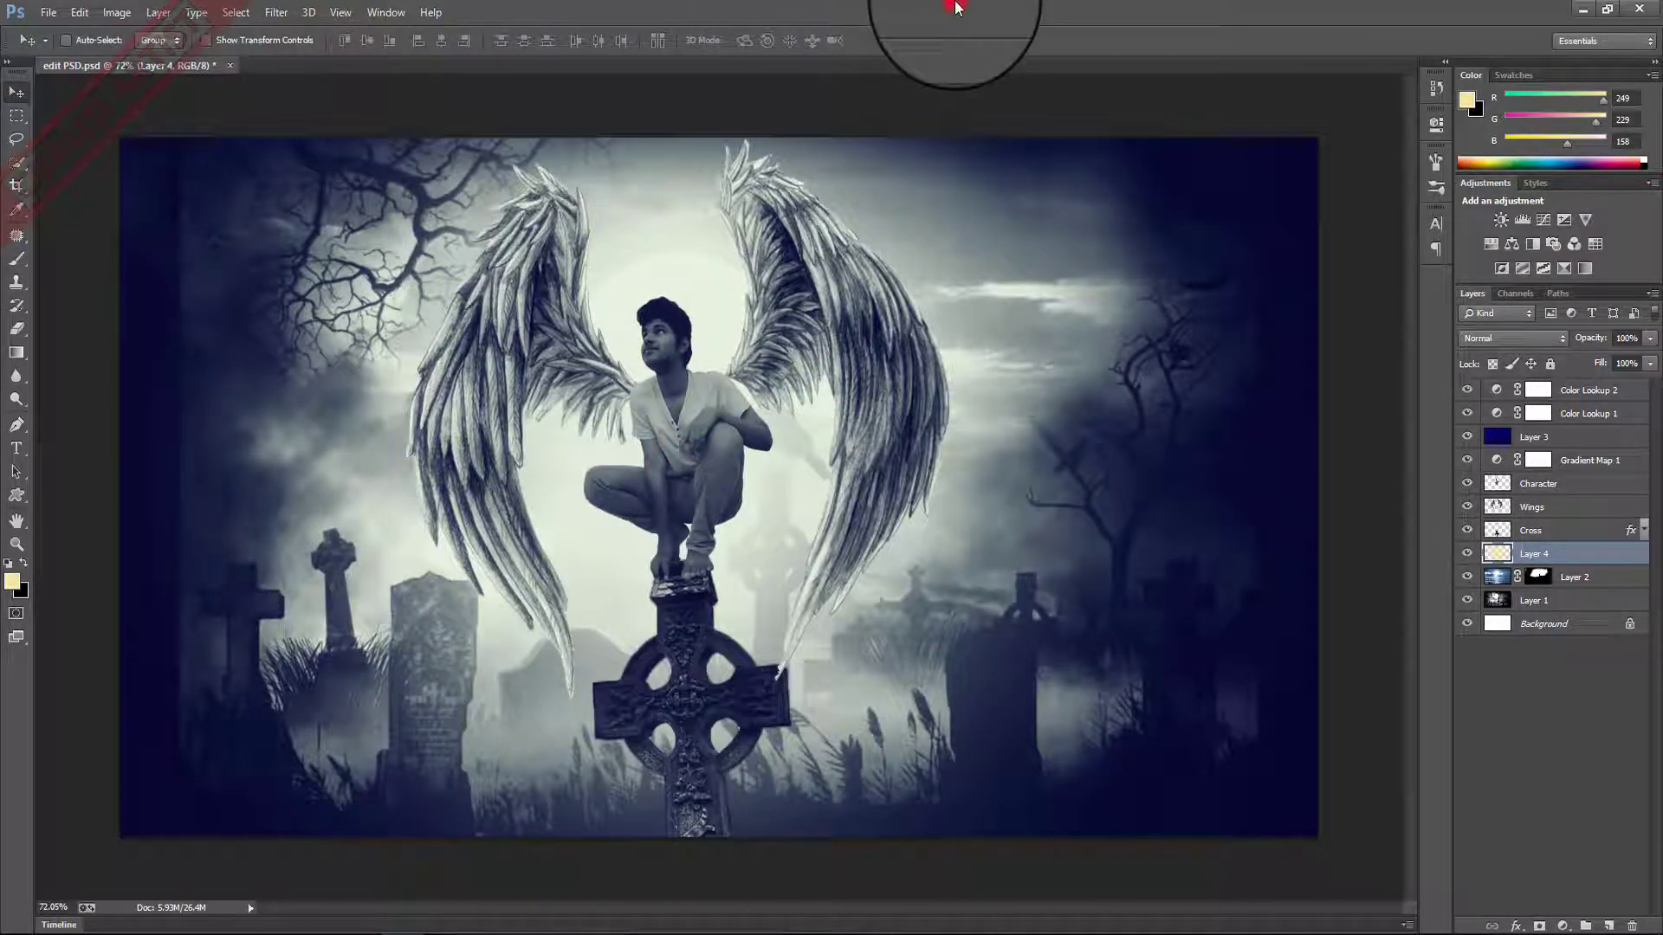
{"action": "scroll", "coordinate": [754, 467], "scroll_direction": "up", "scroll_amount": 2}
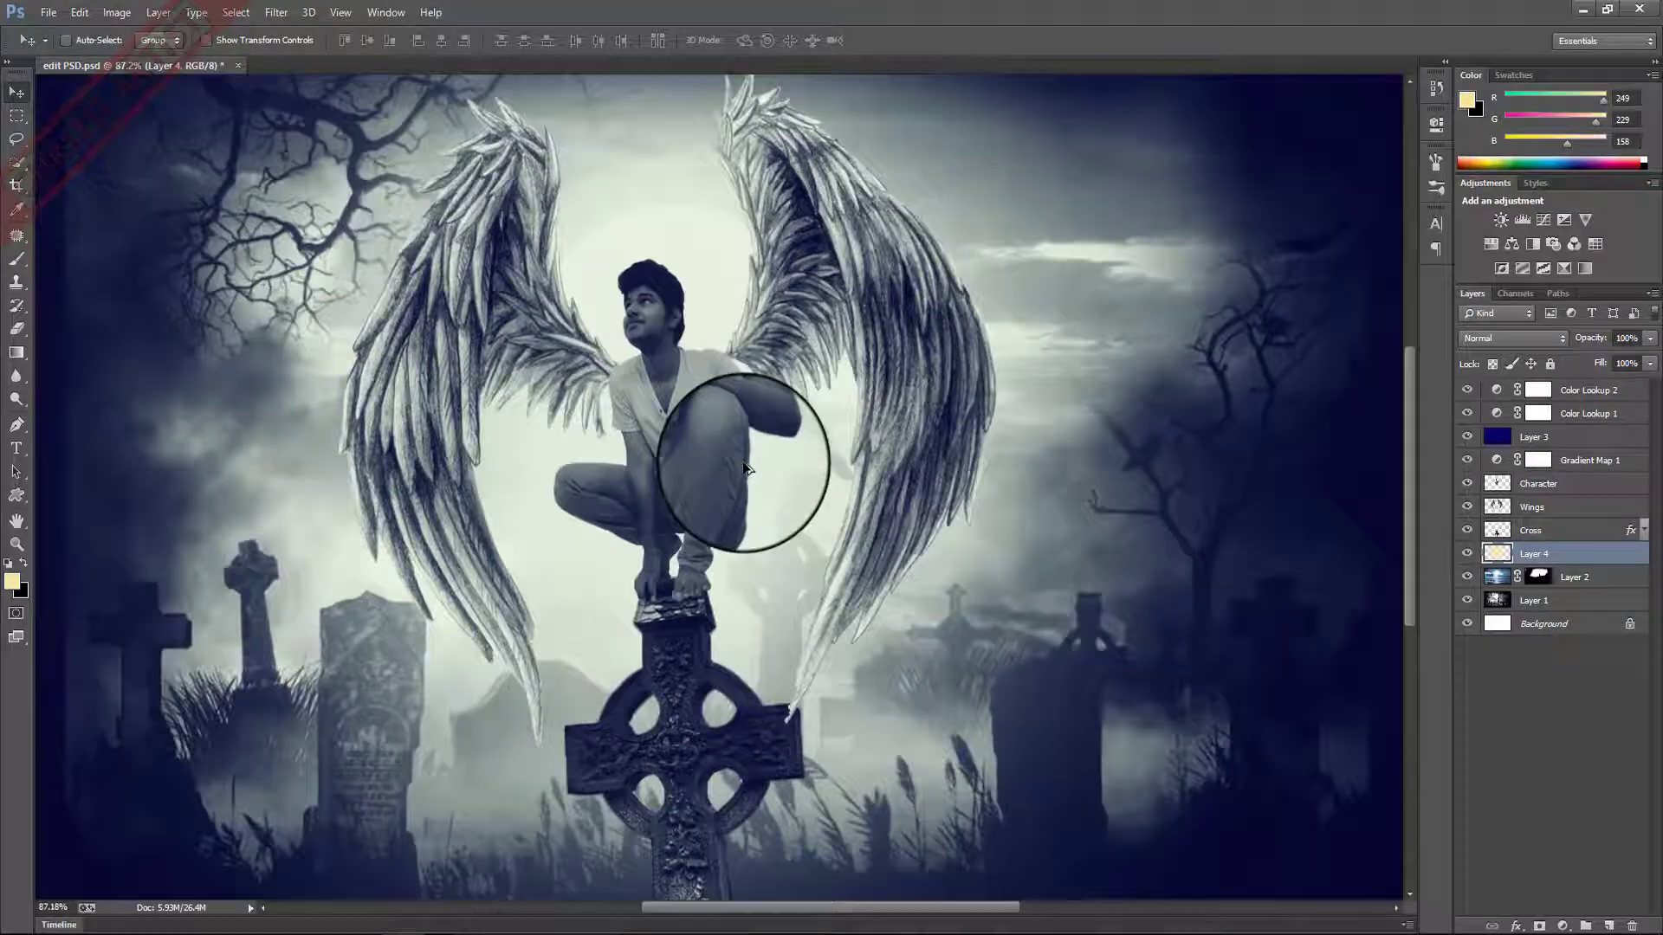
Add a Brightness/Contrast adjustment clipped to the Character layer.
{"action": "left_click", "coordinate": [1540, 483]}
{"action": "scroll", "coordinate": [787, 519], "scroll_direction": "up", "scroll_amount": 3}
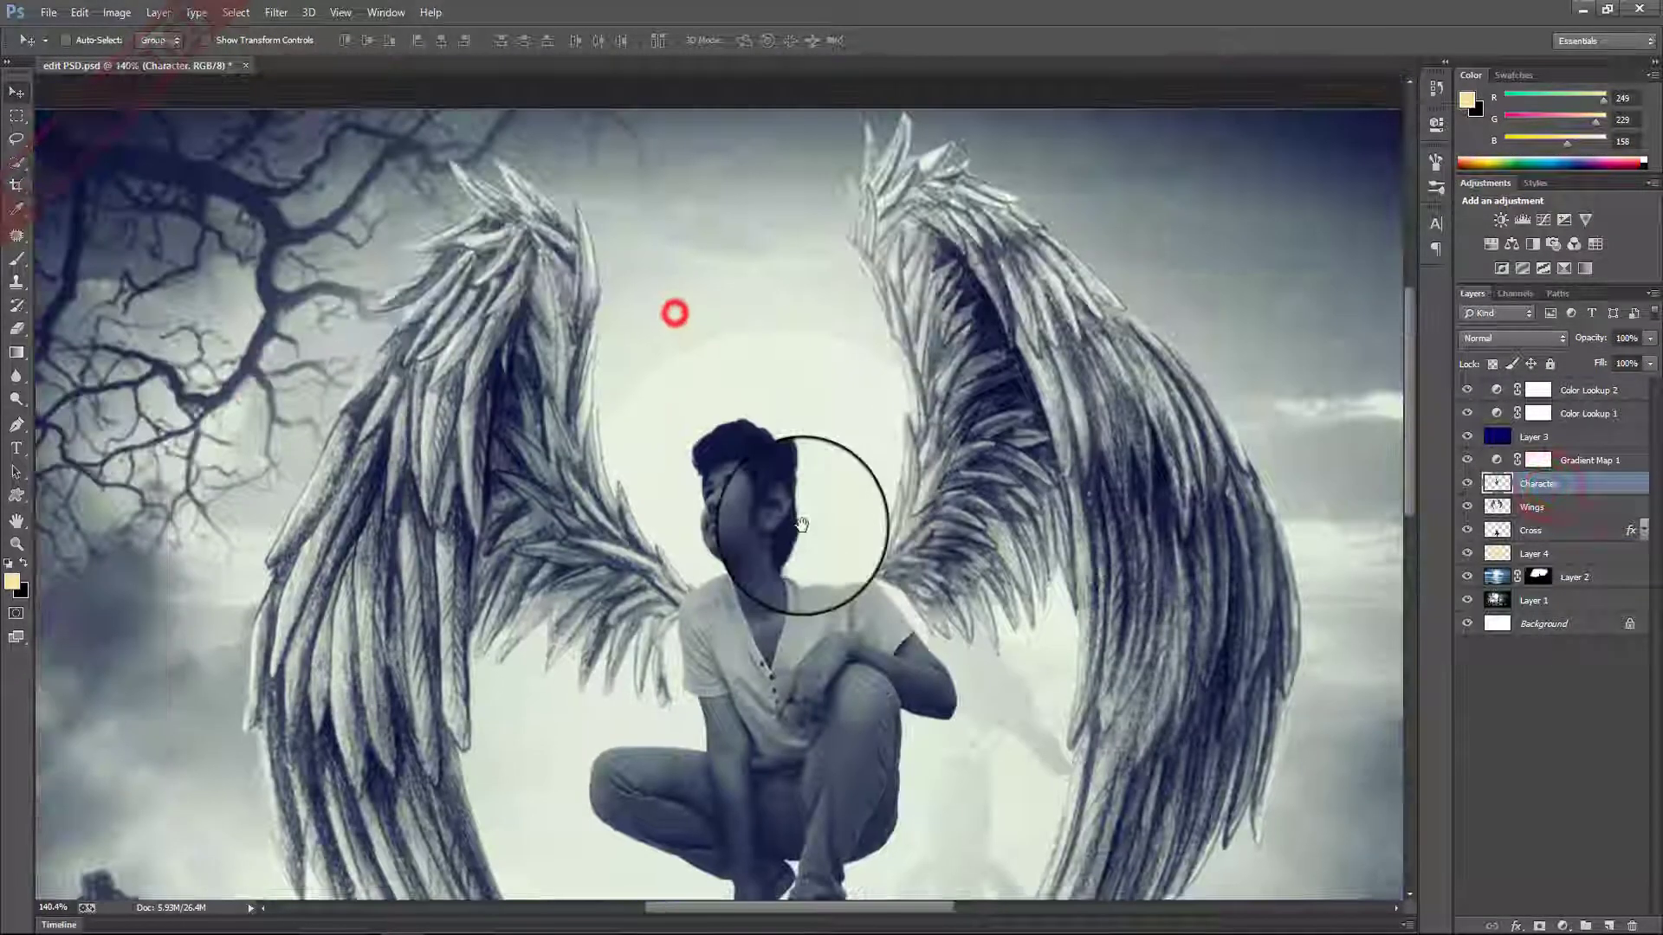
{"action": "left_click", "coordinate": [1522, 747]}
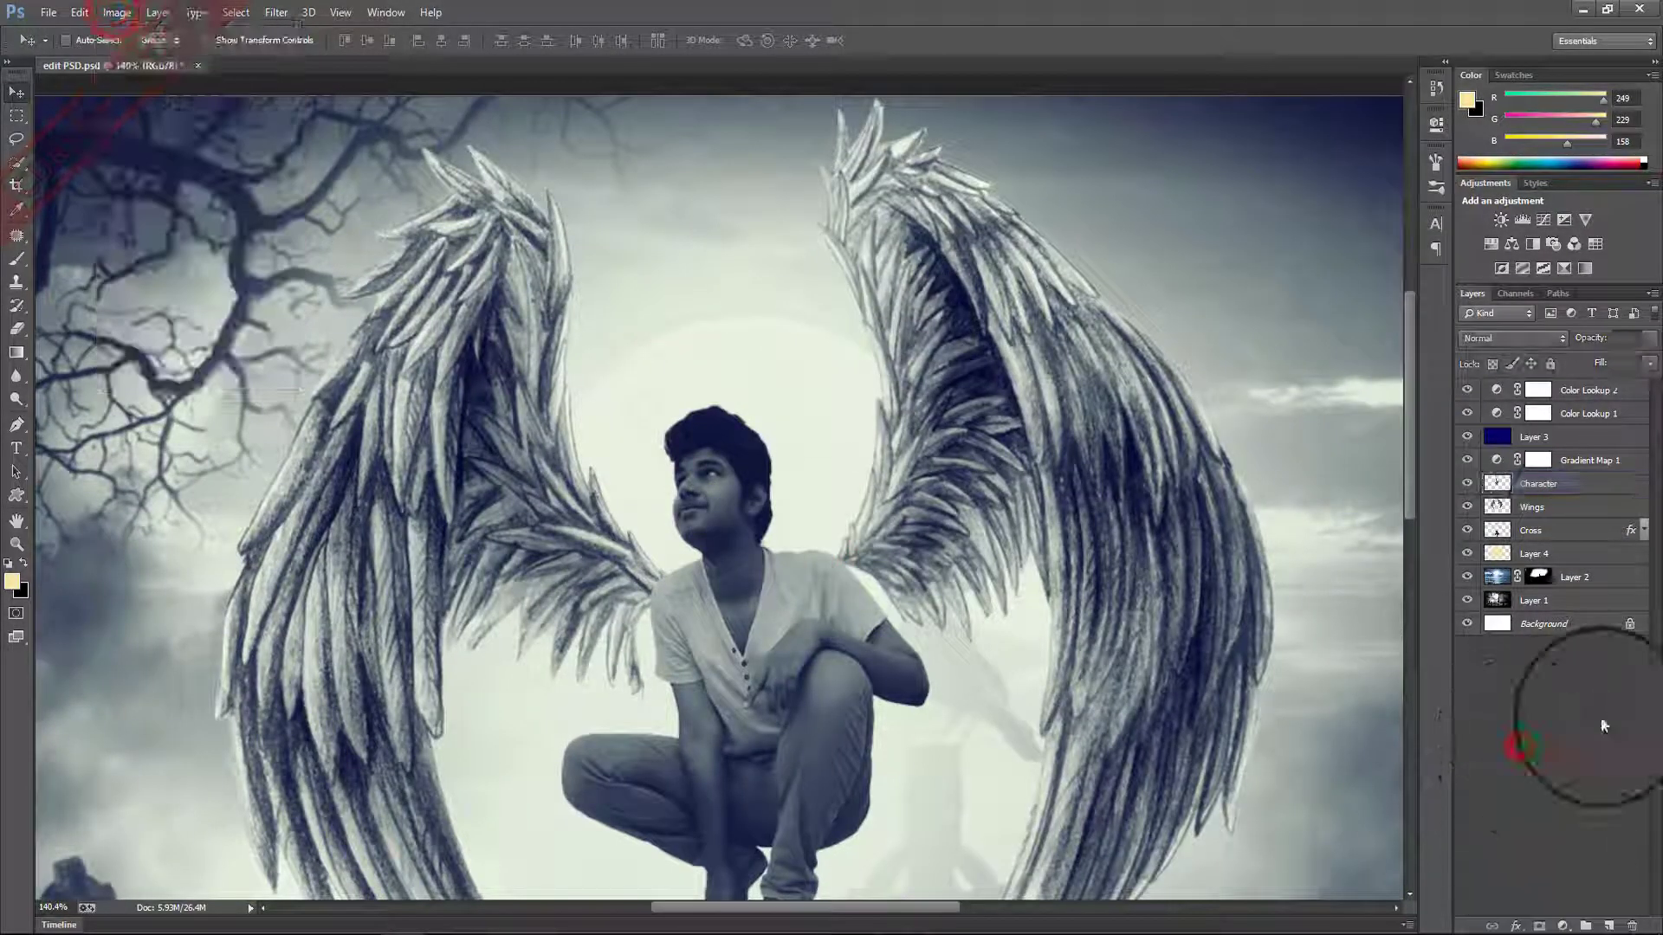
{"action": "left_click", "coordinate": [1550, 482]}
{"action": "left_click", "coordinate": [1565, 925]}
{"action": "left_click", "coordinate": [1566, 617]}
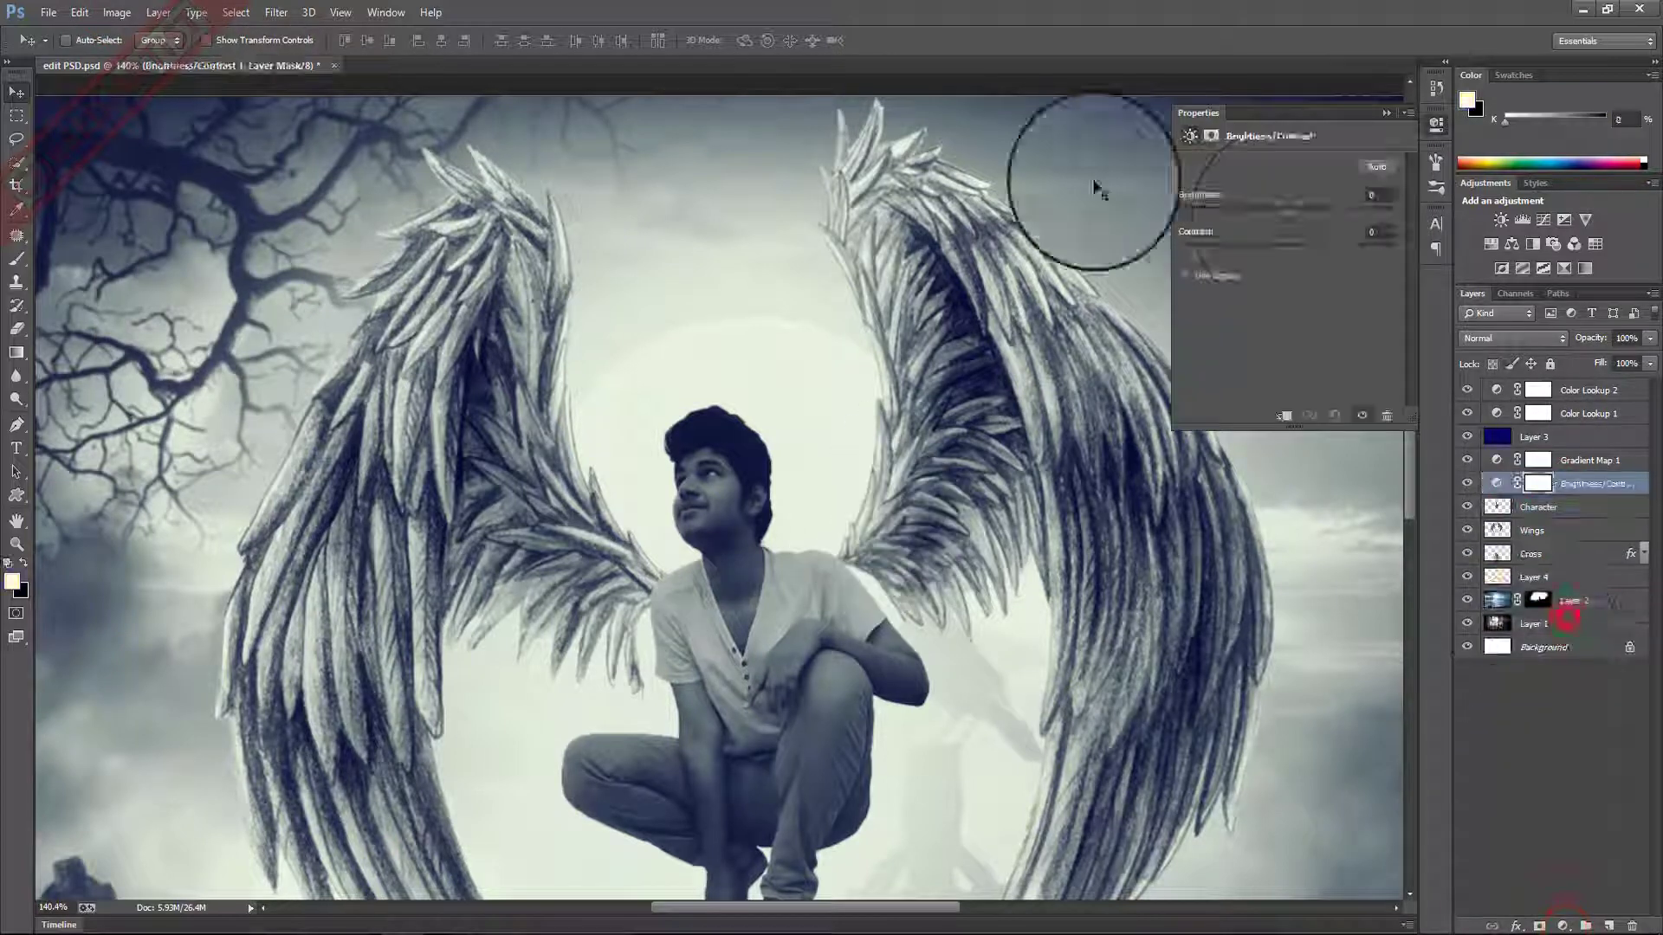
{"action": "left_click_drag", "start_coordinate": [1290, 213], "coordinate": [1336, 212]}
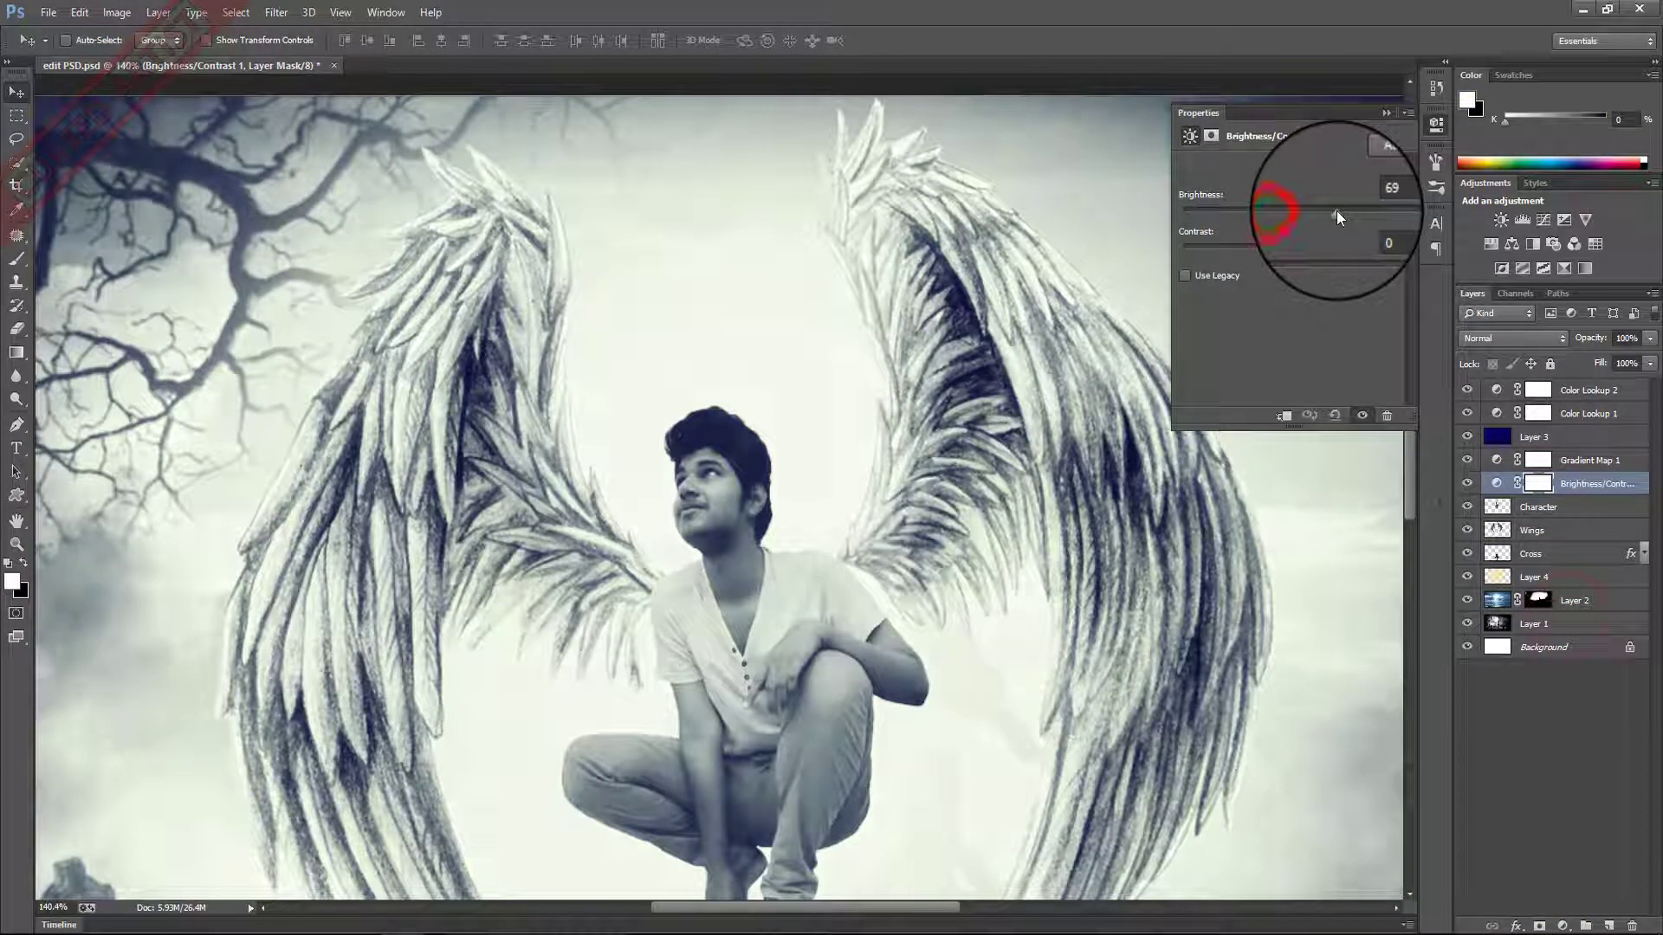
{"action": "left_click", "coordinate": [1505, 496], "text": "alt"}
Set Brightness 50 and Contrast 27, toggling the adjustment to compare.
{"action": "mouse_move", "coordinate": [1359, 211]}
{"action": "left_mouse_down"}
{"action": "mouse_move", "coordinate": [1327, 218]}
{"action": "mouse_move", "coordinate": [1316, 251]}
{"action": "left_mouse_up"}
{"action": "left_click", "coordinate": [1363, 417]}
{"action": "left_click", "coordinate": [1363, 417]}
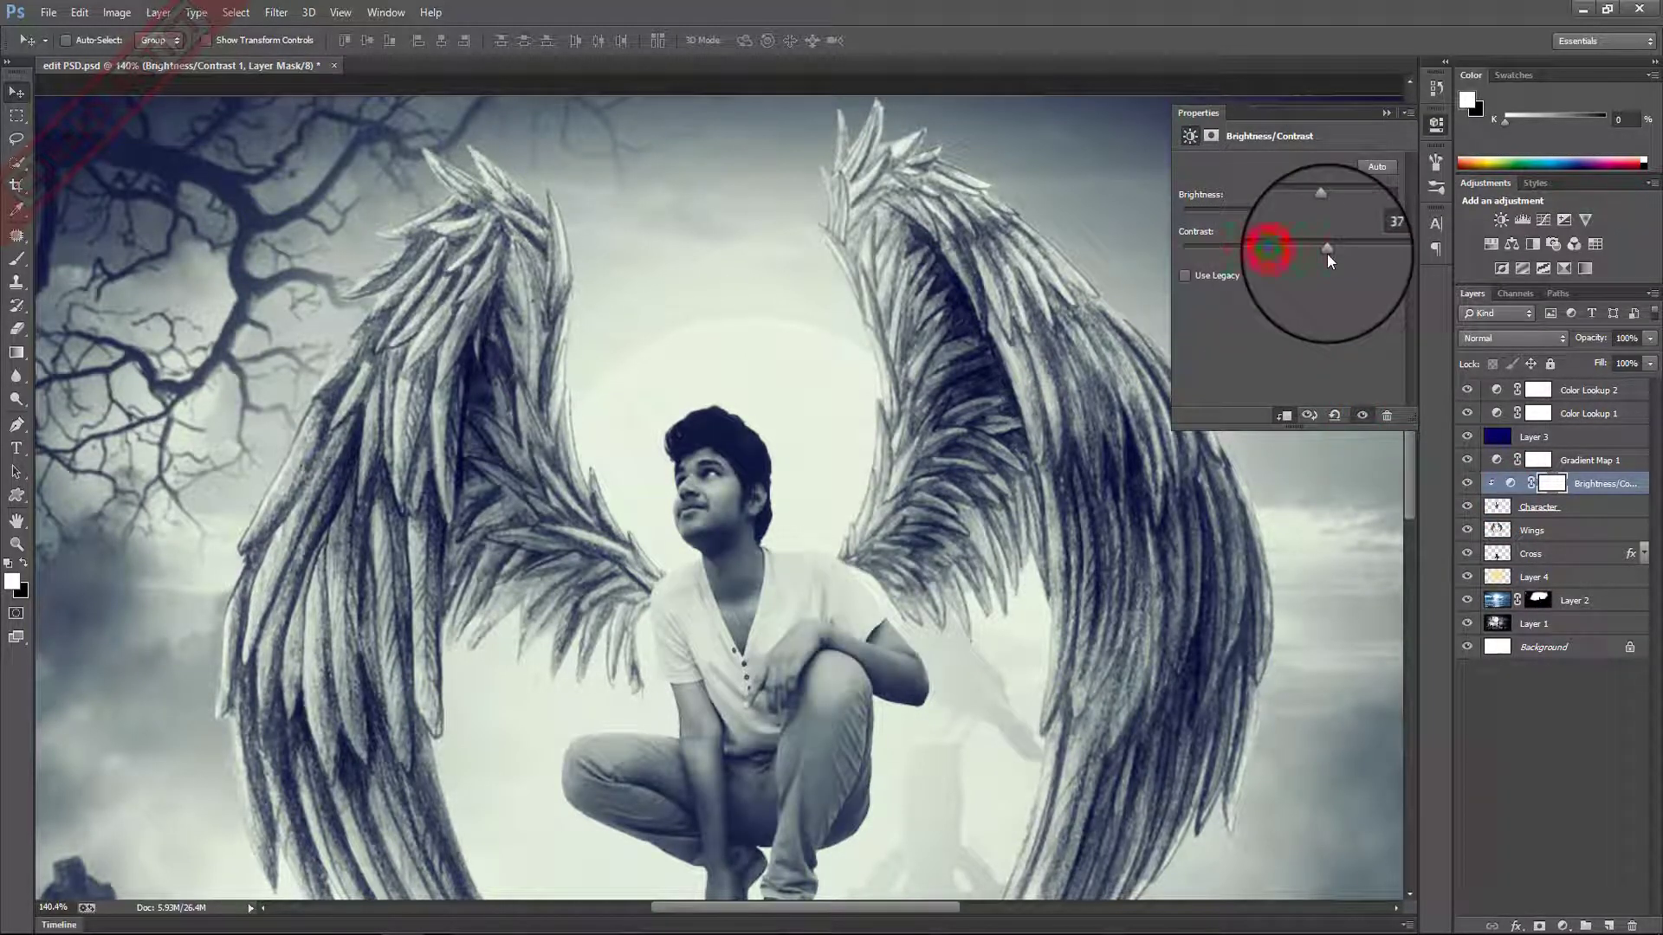
{"action": "left_click", "coordinate": [1362, 417]}
{"action": "left_click", "coordinate": [1363, 417]}
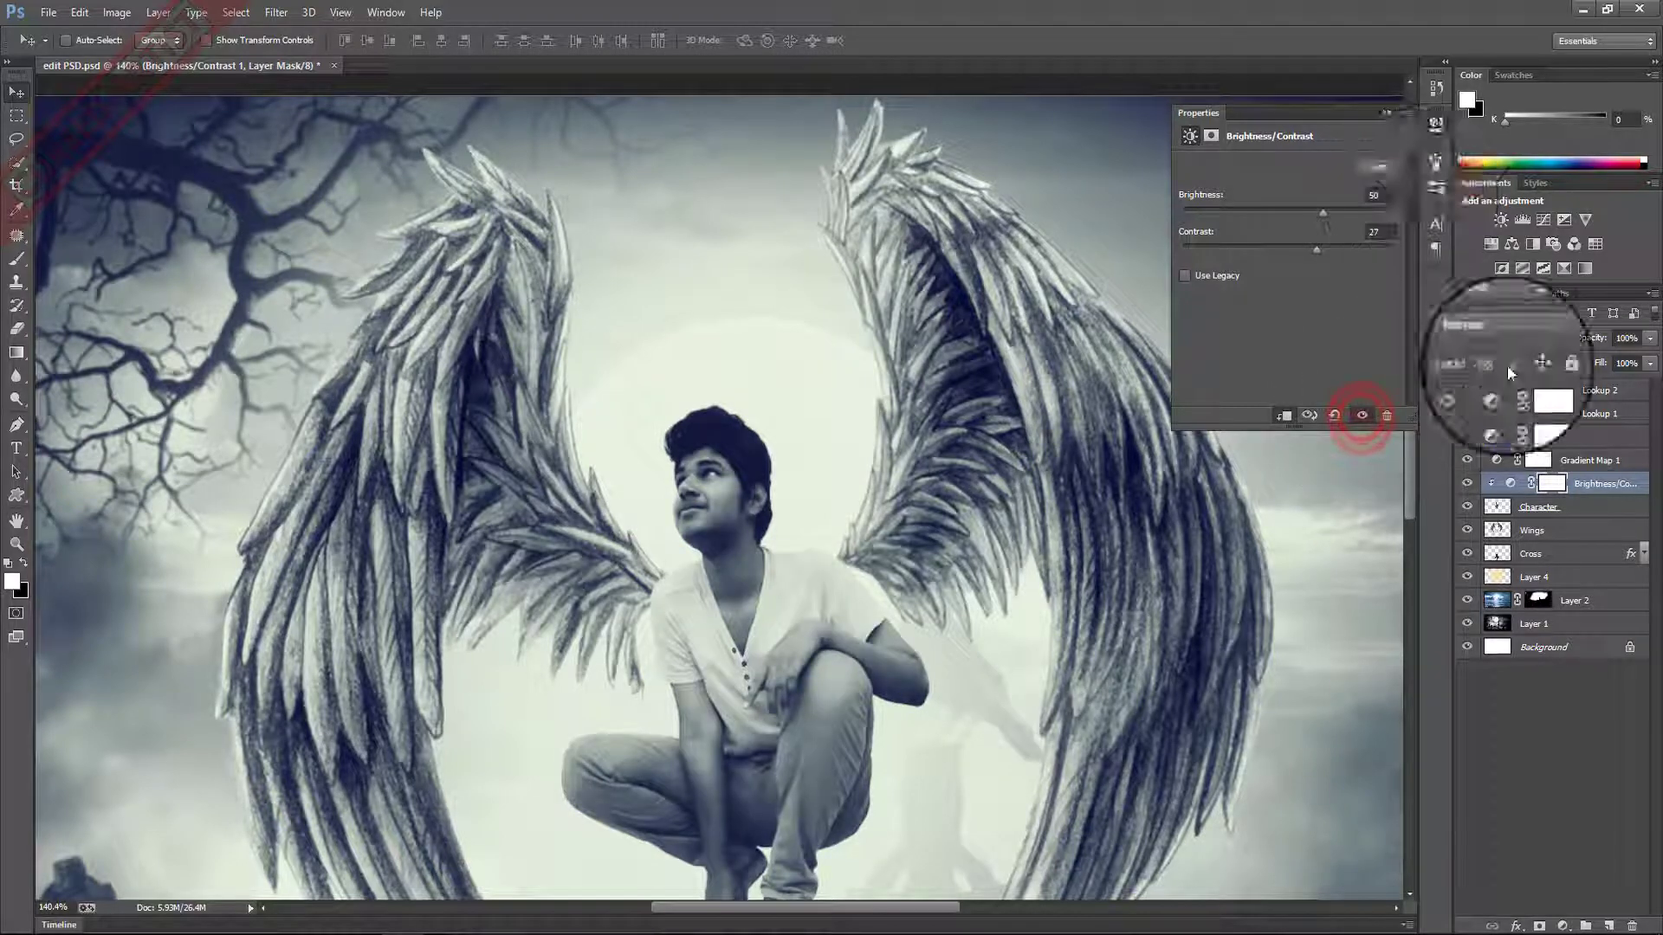
{"action": "left_click", "coordinate": [1436, 121]}
Fit the composition in view to review the brightened man, then deselect the adjustment layer.
{"action": "key", "text": "ctrl+0"}
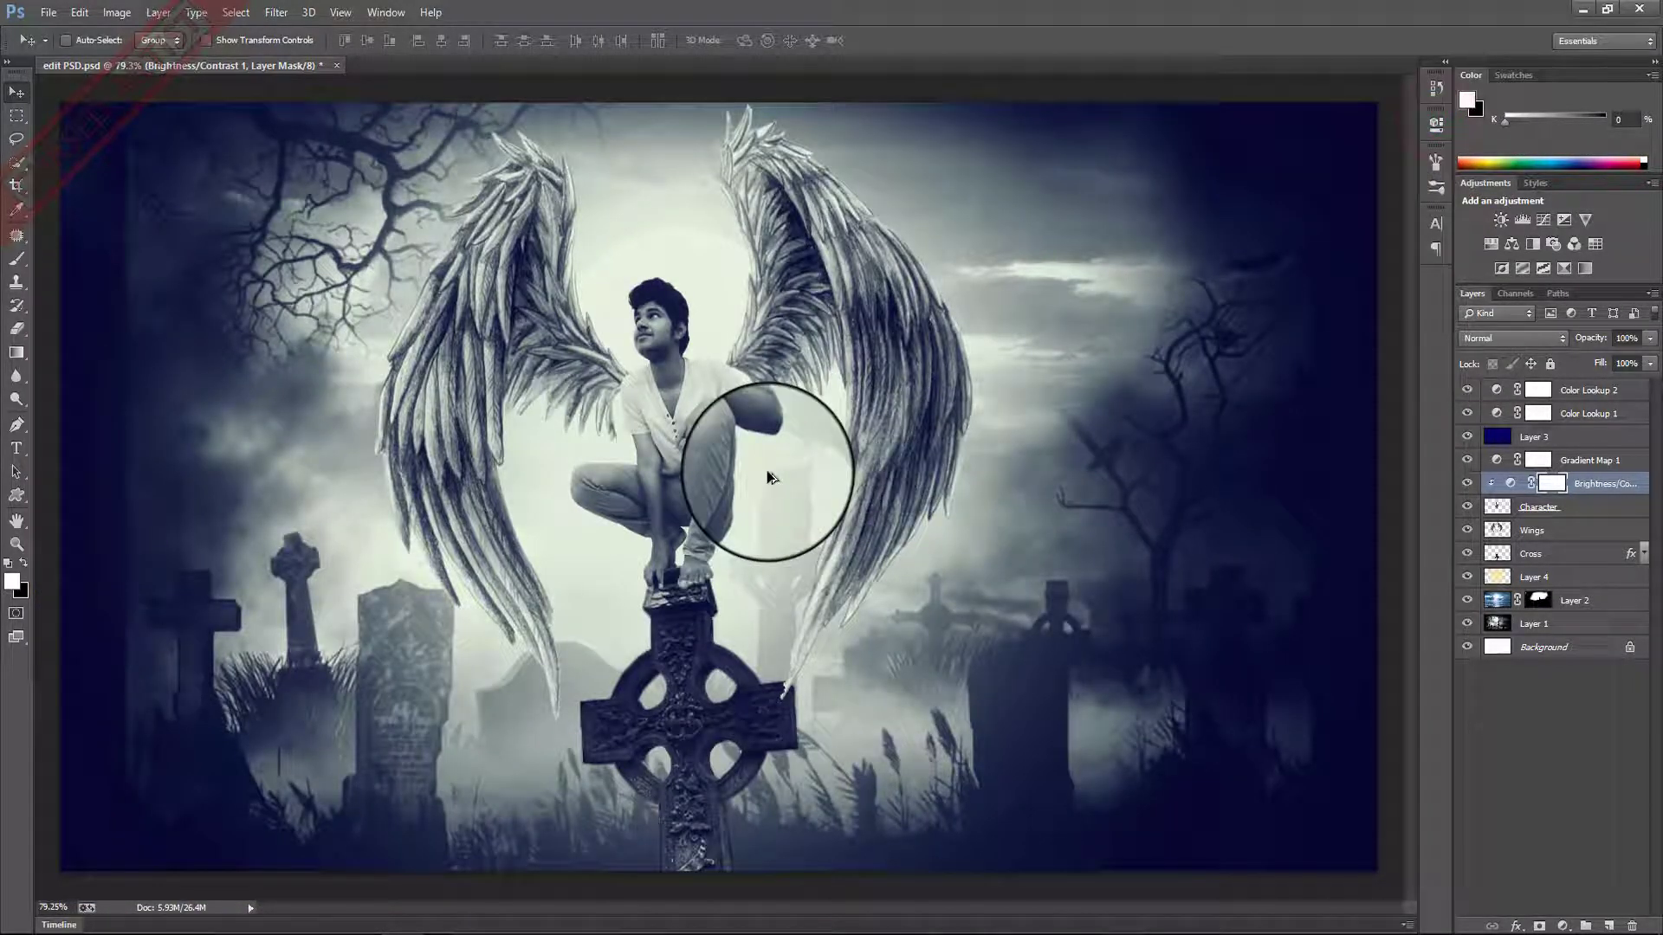
{"action": "scroll", "coordinate": [675, 598], "scroll_direction": "up", "scroll_amount": 5}
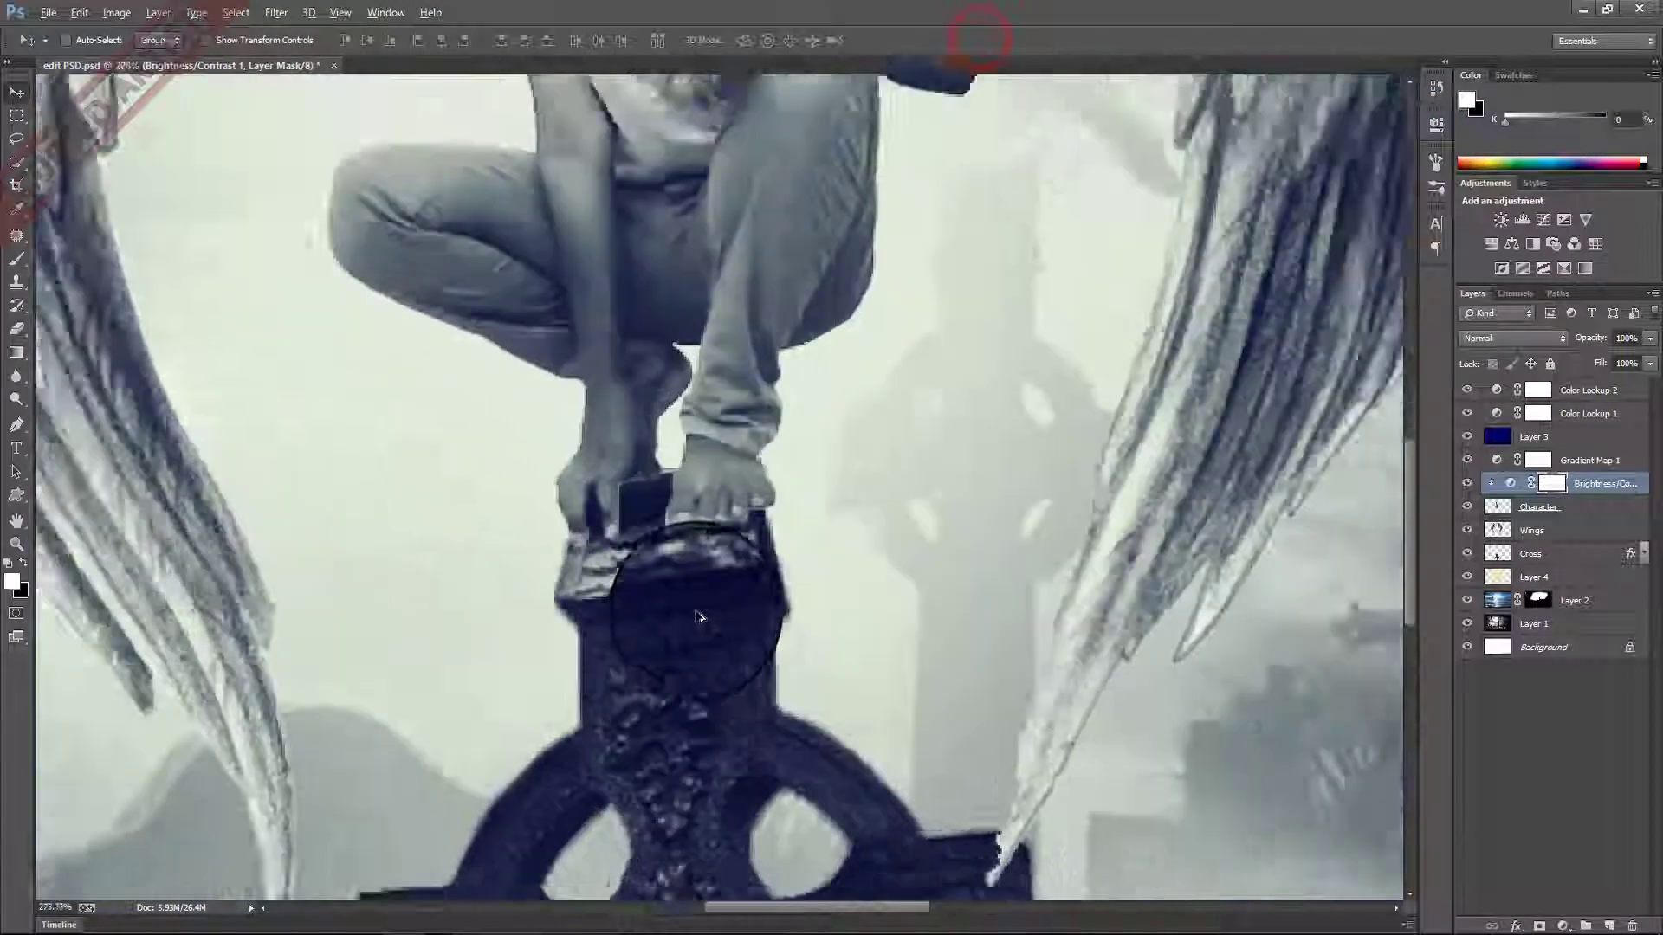
{"action": "key", "text": "ctrl+0"}
{"action": "left_click", "coordinate": [658, 519]}
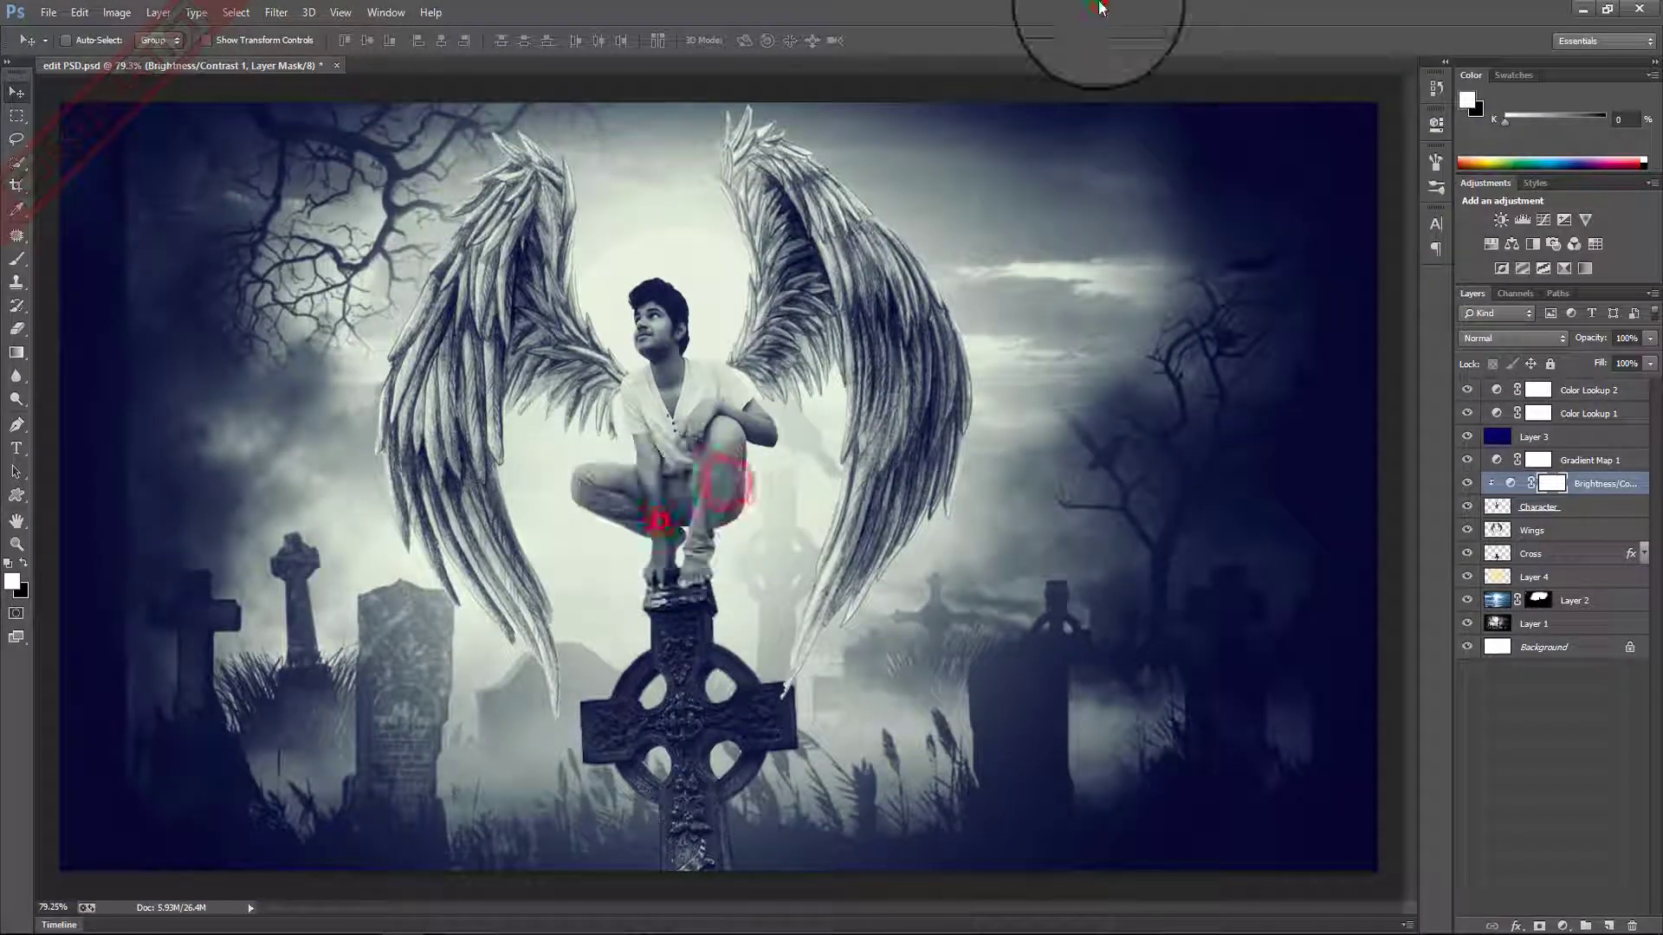
{"action": "scroll", "coordinate": [1039, 276], "scroll_direction": "down", "scroll_amount": 1}
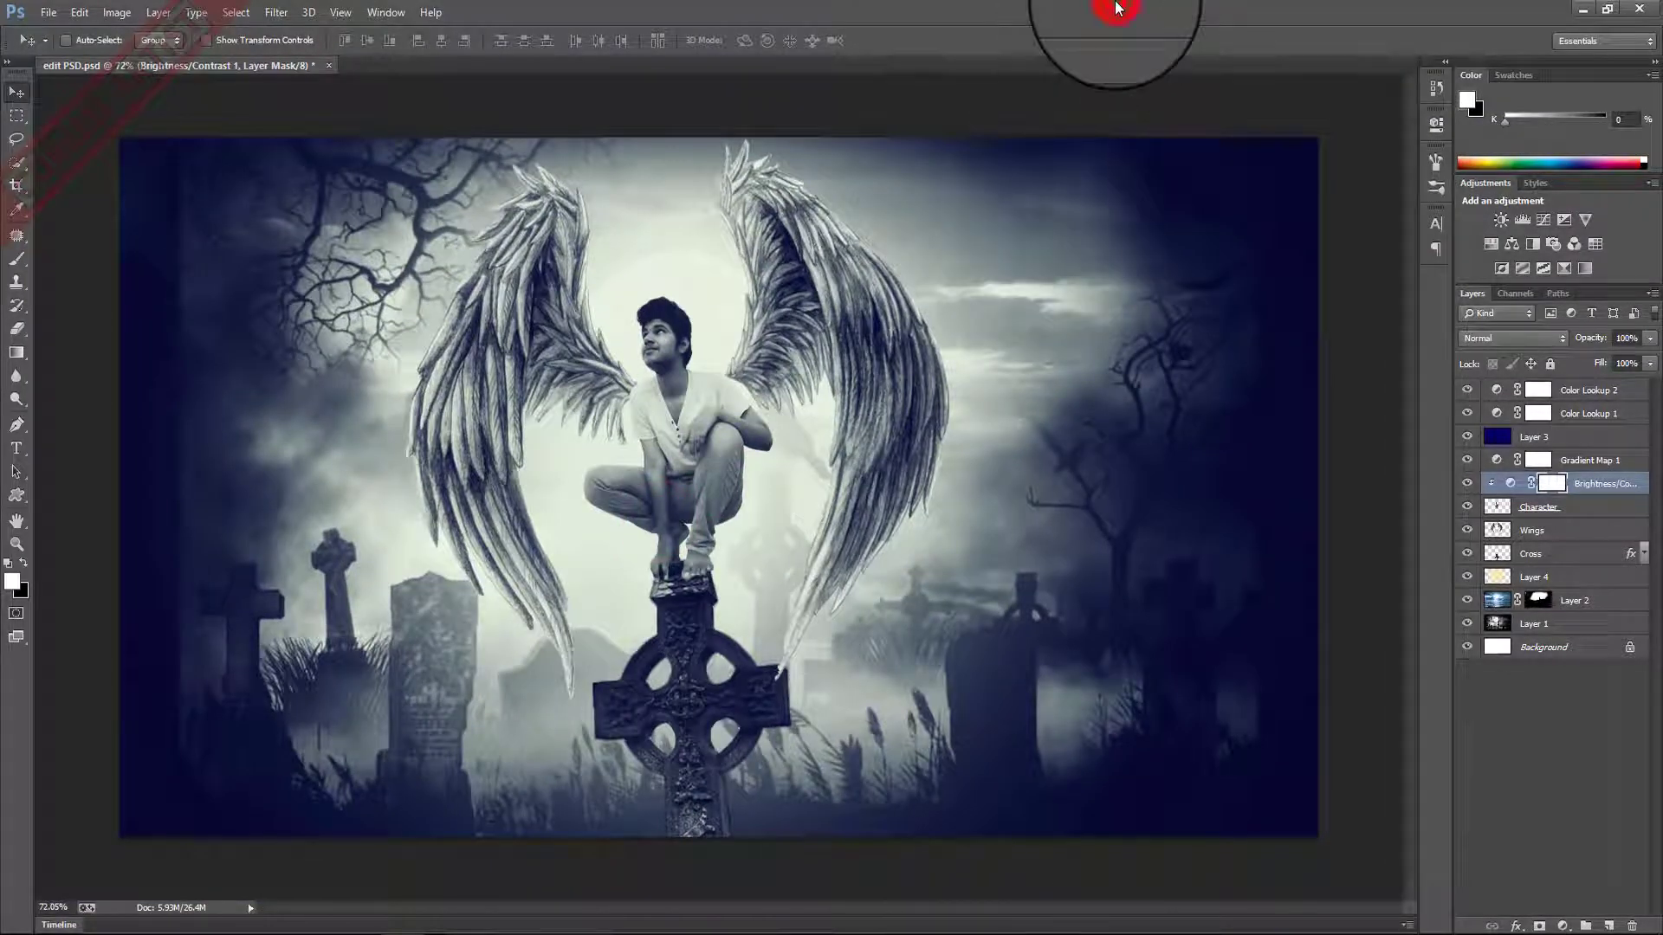
{"action": "scroll", "coordinate": [1074, 556], "scroll_direction": "down", "scroll_amount": 1}
{"action": "scroll", "coordinate": [1074, 556], "scroll_direction": "up", "scroll_amount": 2}
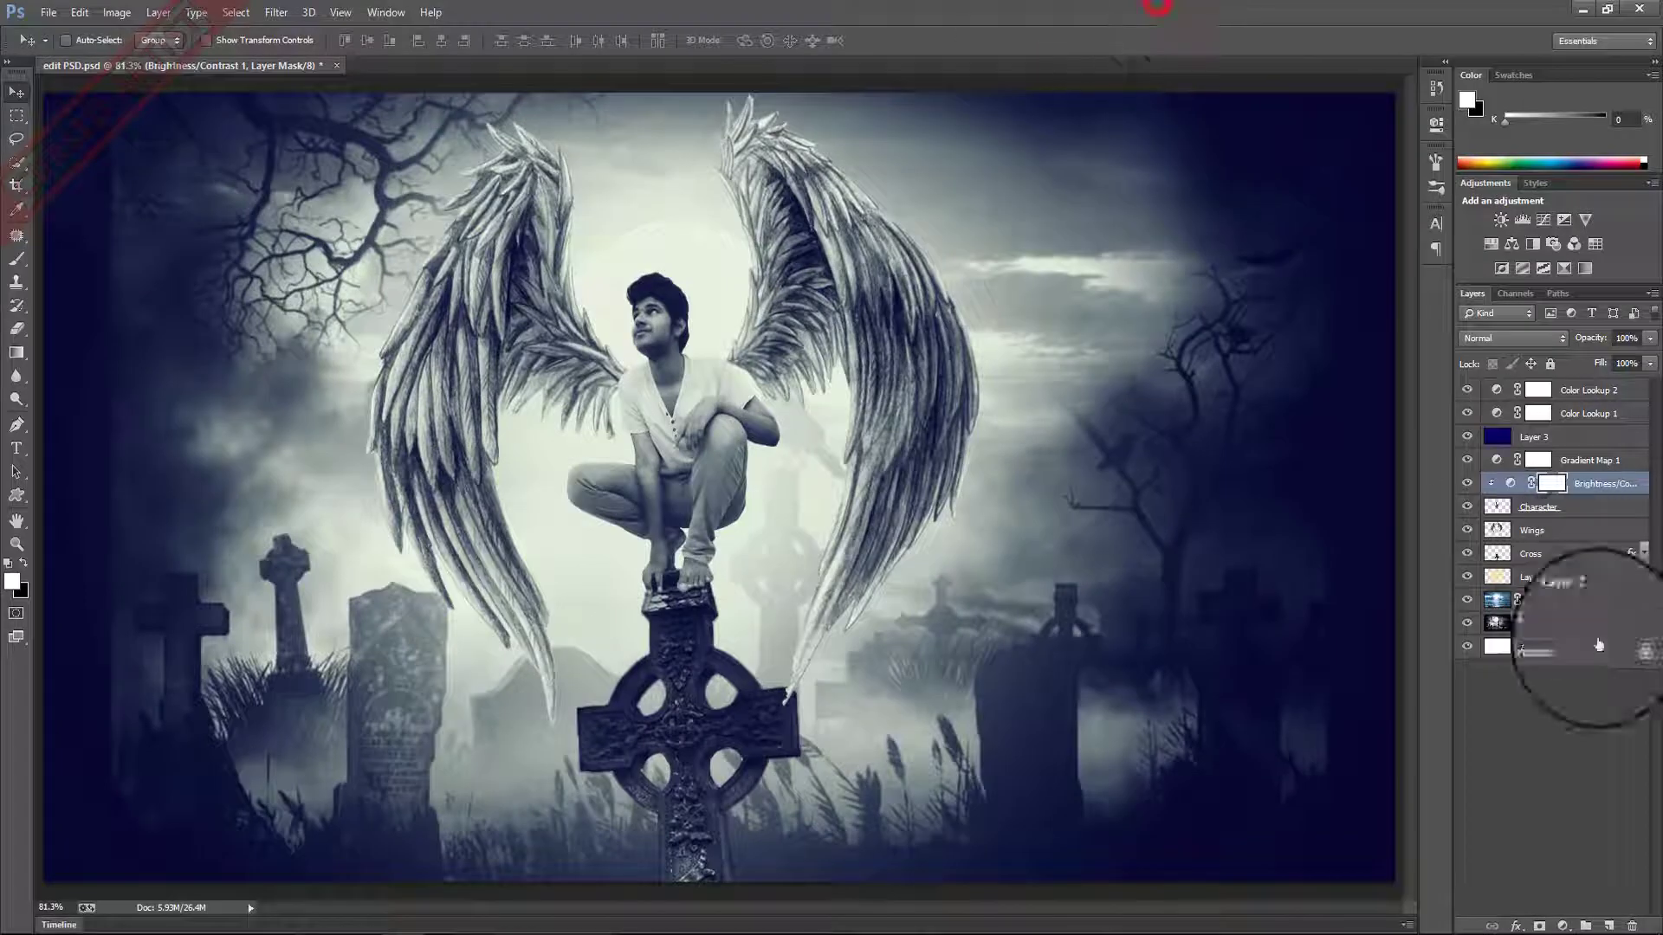
{"action": "left_click", "coordinate": [1603, 765]}
Open the dead tree branches photo and drag it into the graveyard composite.
{"action": "key", "text": "ctrl+o"}
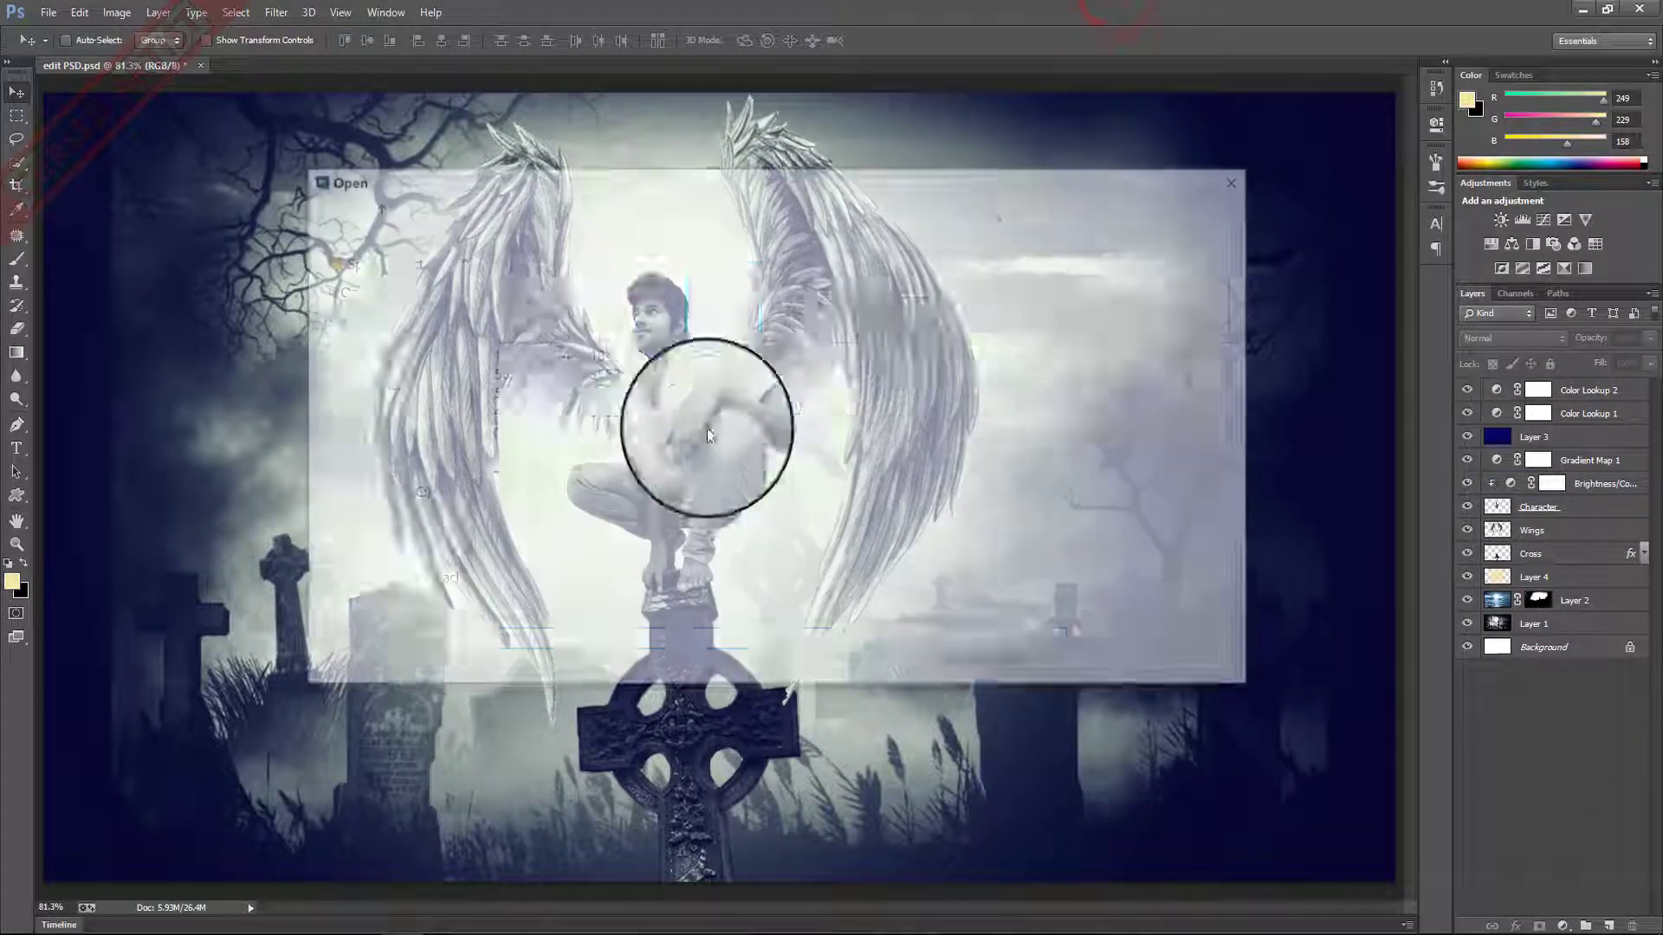
{"action": "double_click", "coordinate": [1215, 362]}
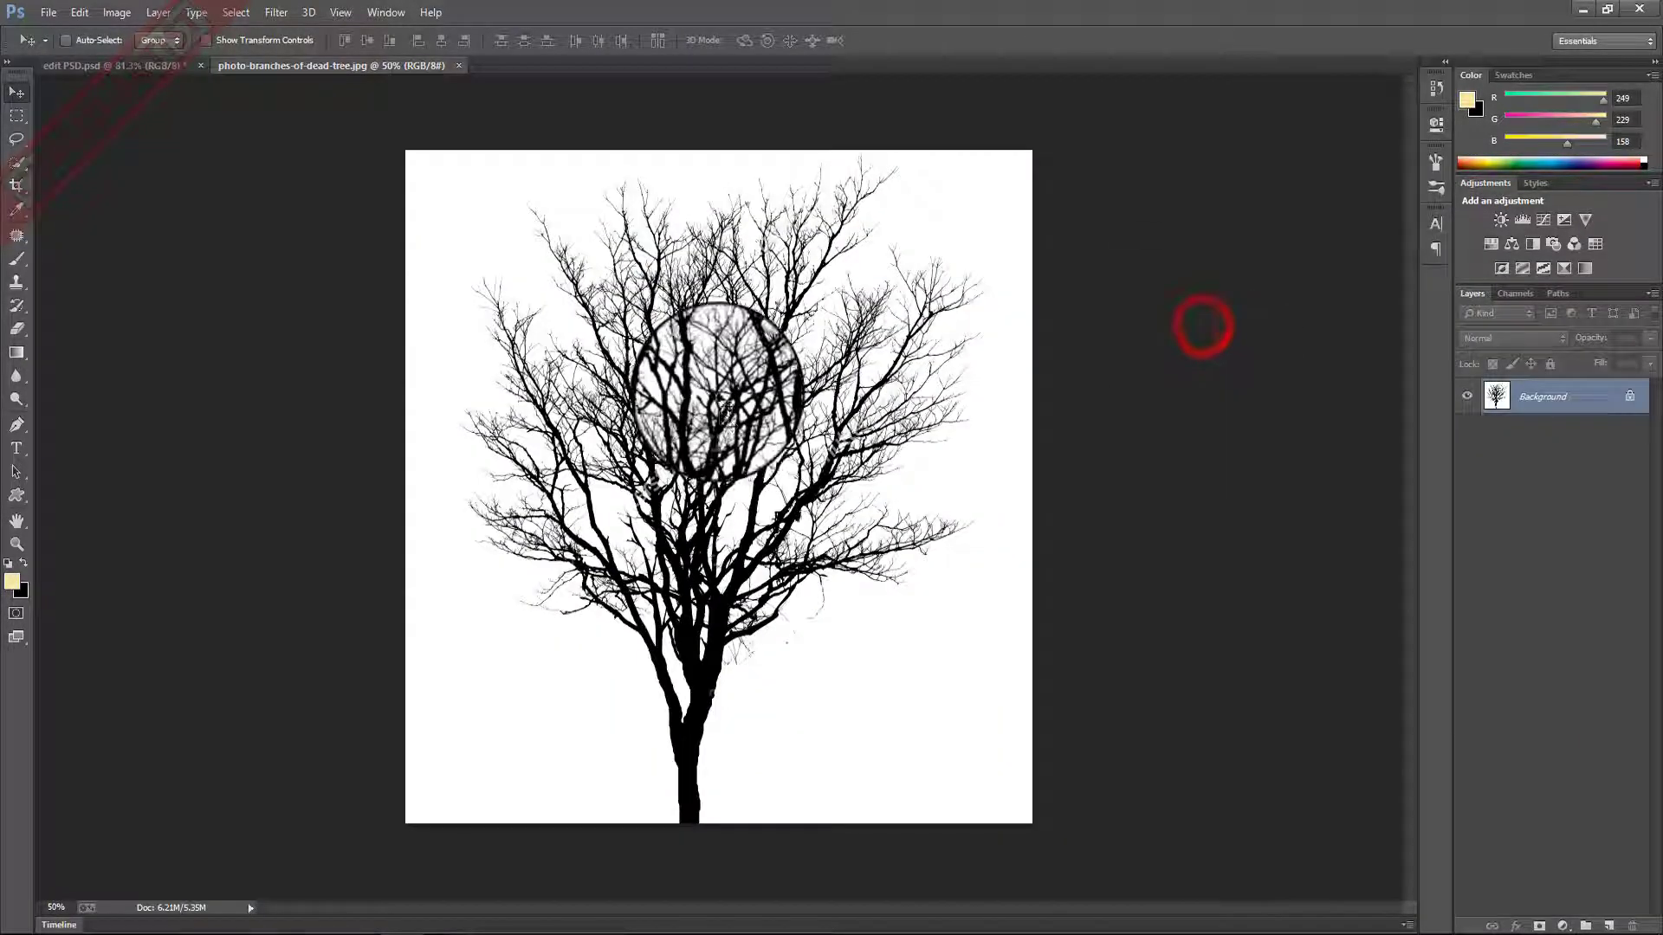
{"action": "double_click", "coordinate": [1600, 404]}
{"action": "left_click_drag", "start_coordinate": [965, 304], "coordinate": [1117, 476]}
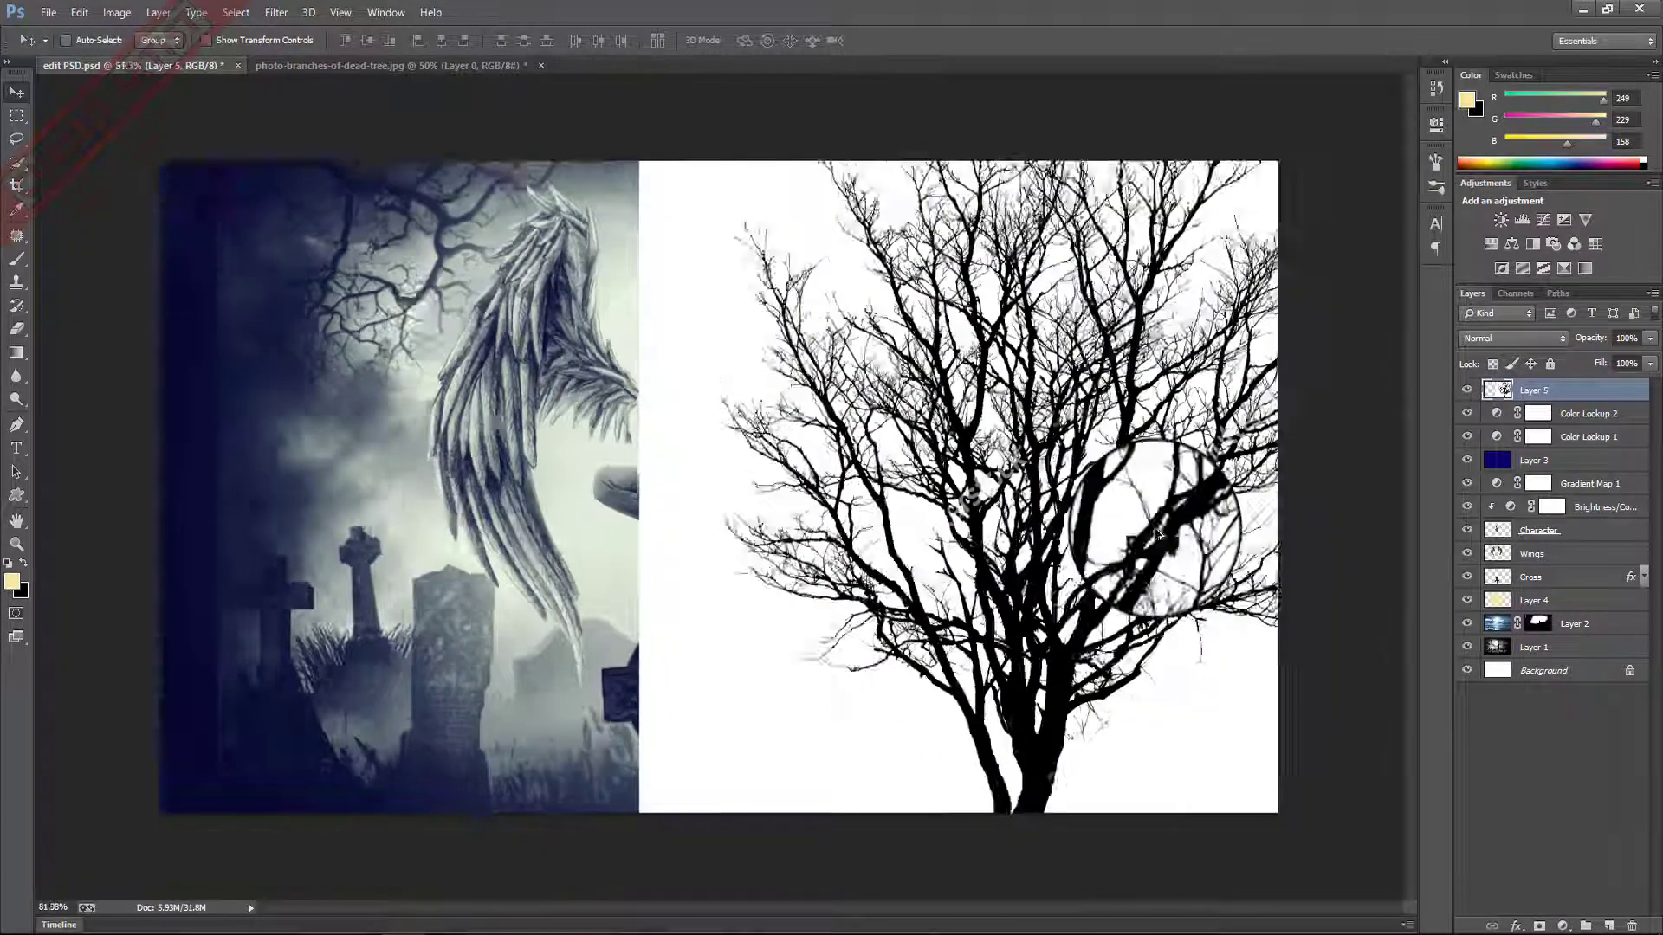
Shrink and rotate the tree to hang over the top-left corner.
{"action": "scroll", "coordinate": [934, 462], "scroll_direction": "down", "scroll_amount": 4}
{"action": "key", "text": "ctrl+t"}
{"action": "mouse_move", "coordinate": [1148, 239]}
{"action": "left_mouse_down"}
{"action": "mouse_move", "coordinate": [1074, 314]}
{"action": "mouse_move", "coordinate": [1220, 606]}
{"action": "left_mouse_up"}
{"action": "left_click_drag", "start_coordinate": [939, 475], "coordinate": [440, 399]}
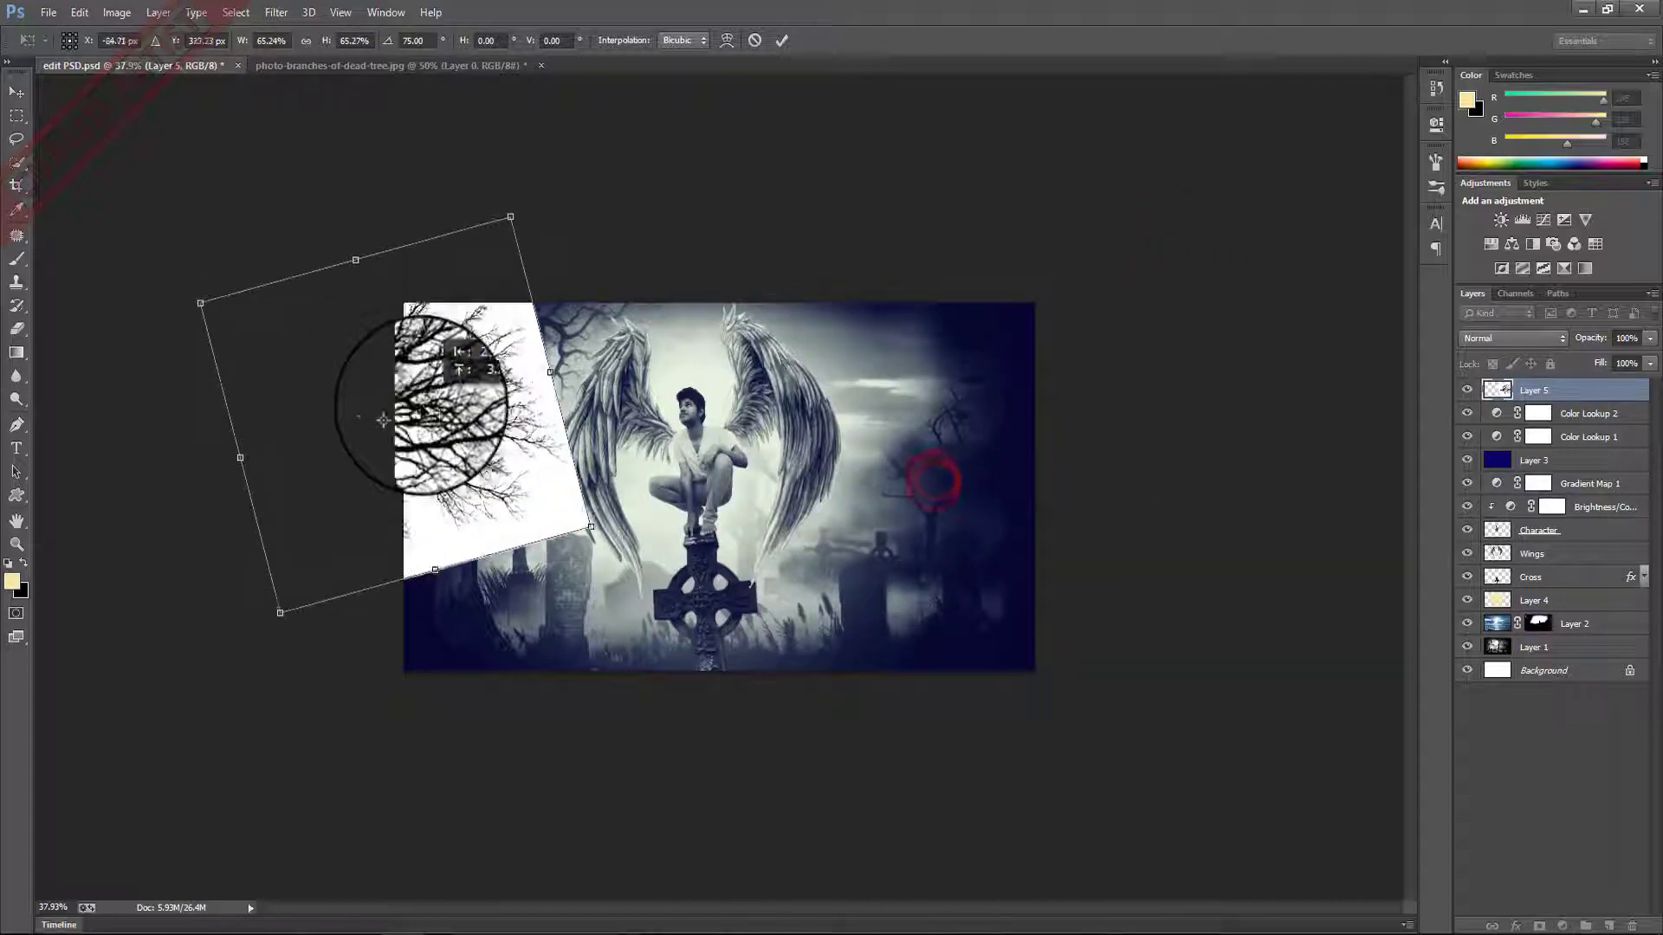
{"action": "left_click_drag", "start_coordinate": [541, 196], "coordinate": [606, 279]}
{"action": "left_click_drag", "start_coordinate": [406, 416], "coordinate": [424, 399]}
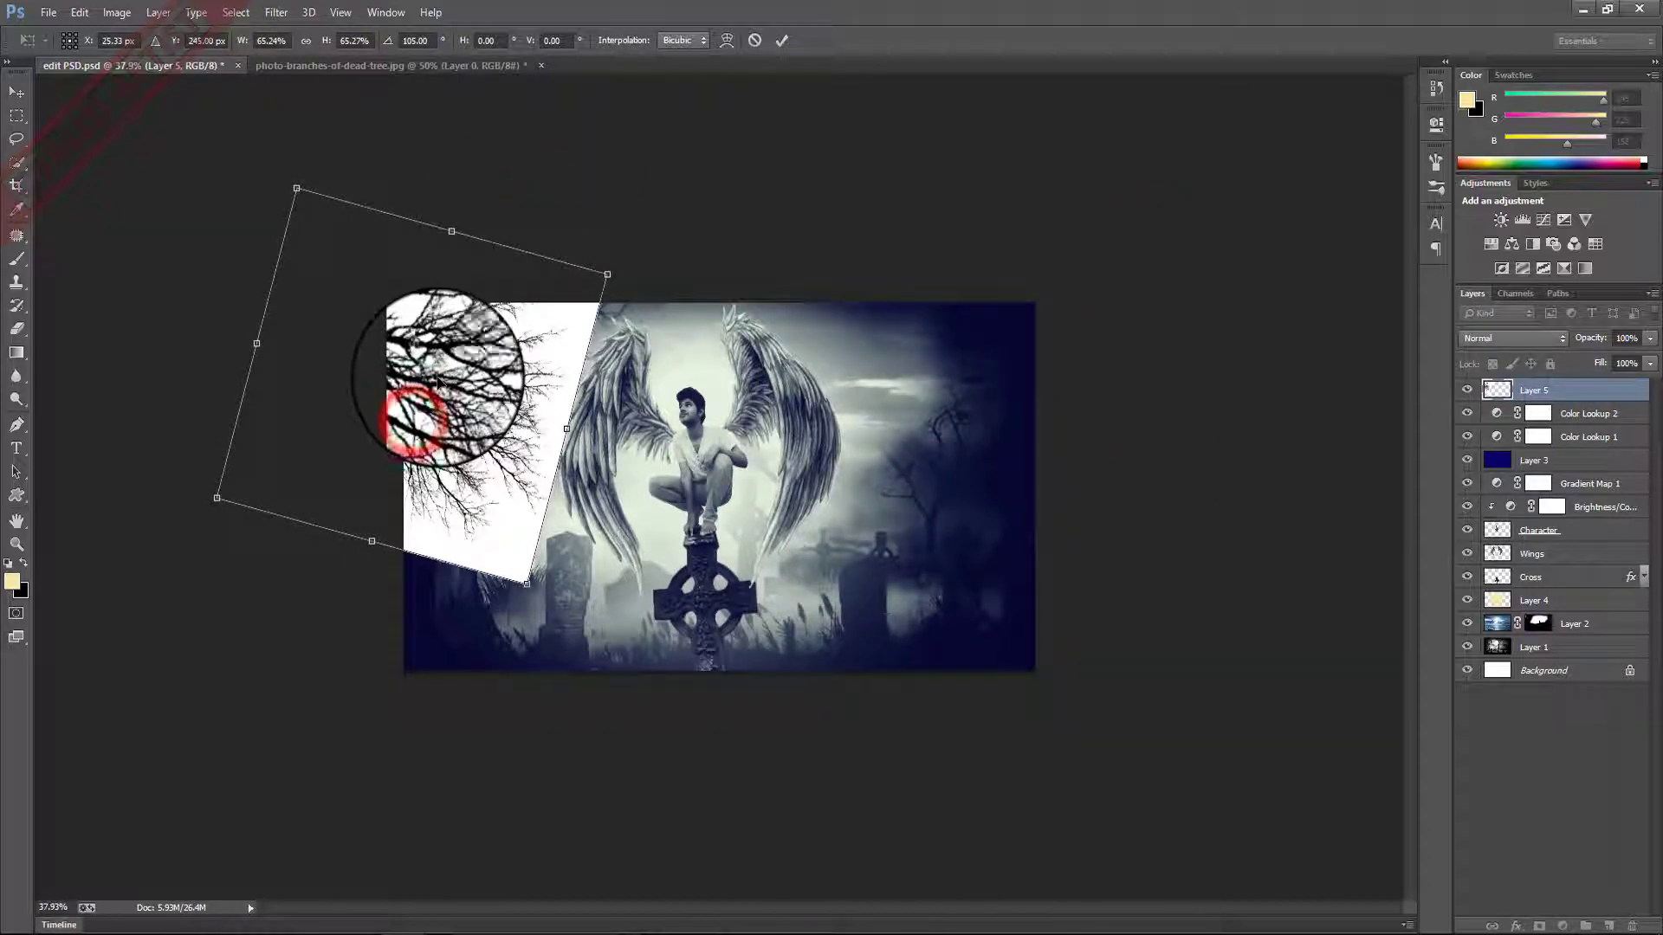
{"action": "double_click", "coordinate": [415, 419]}
Set the tree layer's blend mode to Multiply.
{"action": "left_click", "coordinate": [1513, 338]}
{"action": "left_click", "coordinate": [1483, 515]}
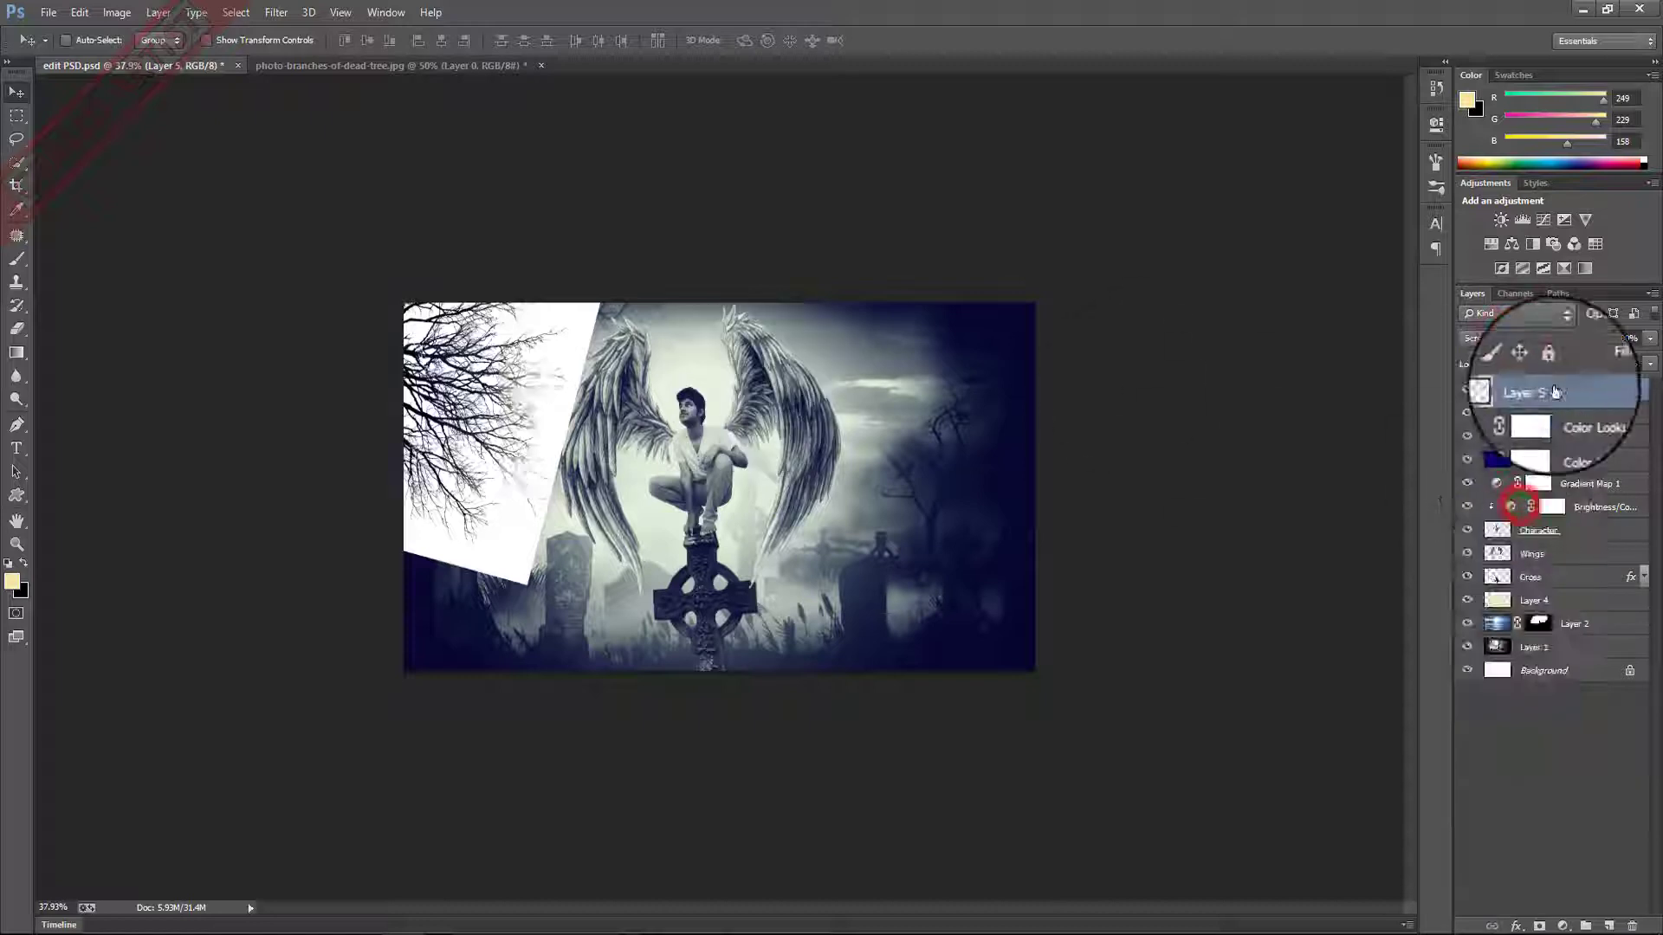
{"action": "left_click", "coordinate": [1511, 338]}
{"action": "left_click", "coordinate": [1495, 416]}
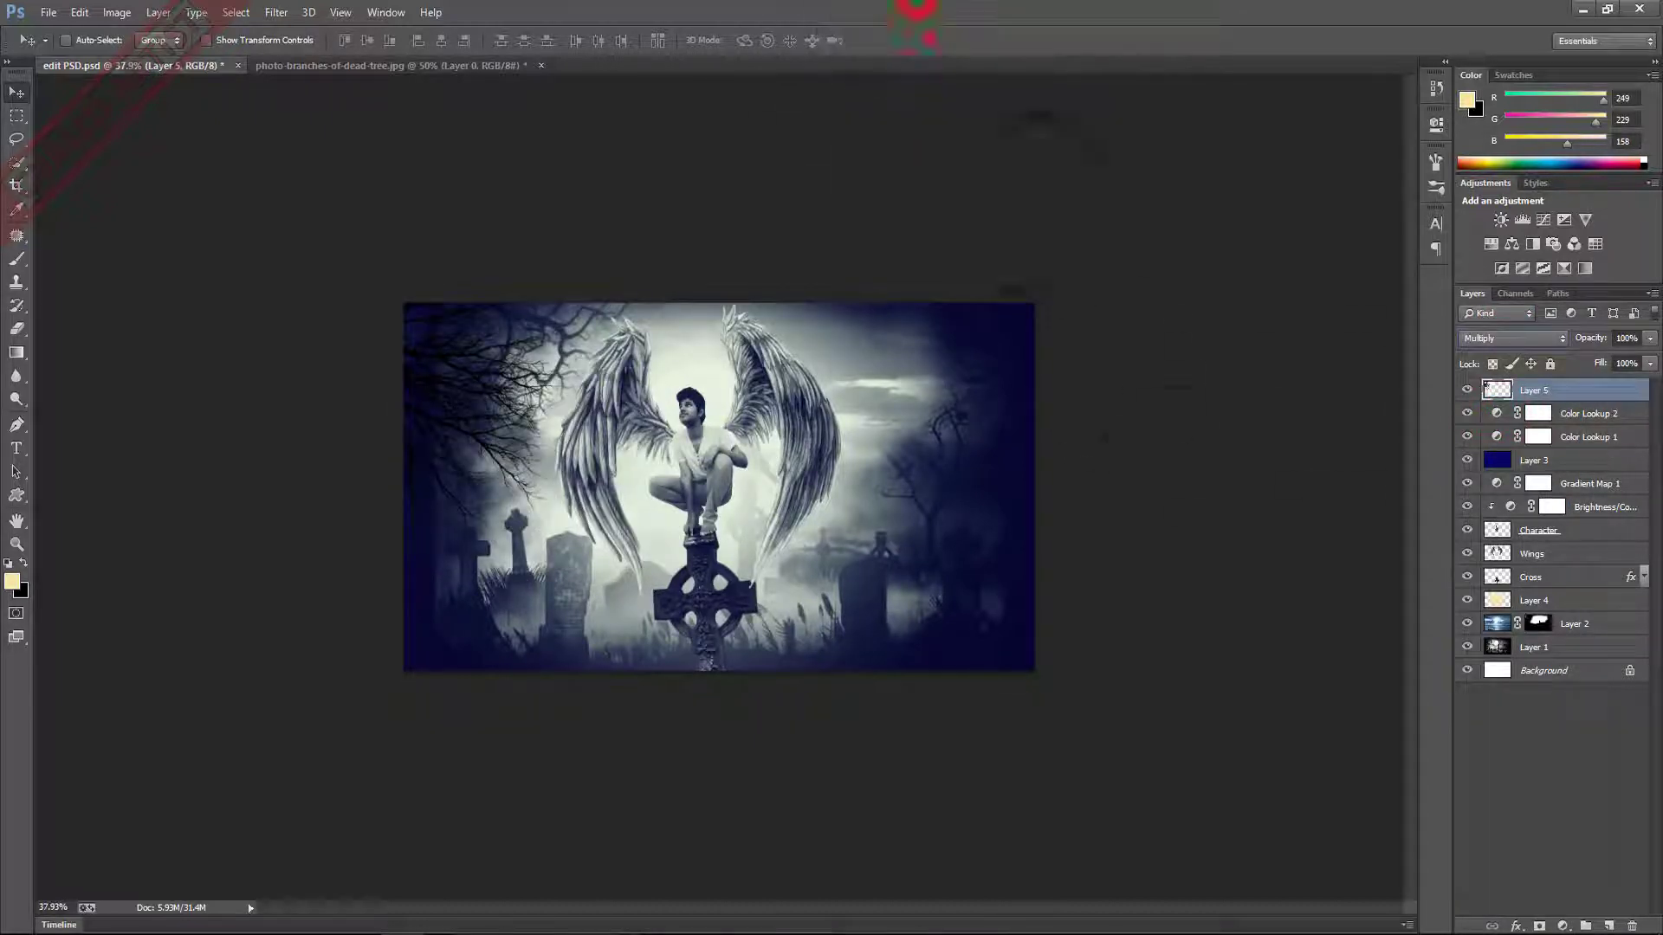
{"action": "scroll", "coordinate": [1181, 471], "scroll_direction": "up", "scroll_amount": 2}
Reposition the branches up into the top-left corner.
{"action": "scroll", "coordinate": [1180, 471], "scroll_direction": "up", "scroll_amount": 2}
{"action": "scroll", "coordinate": [1180, 471], "scroll_direction": "up", "scroll_amount": 2}
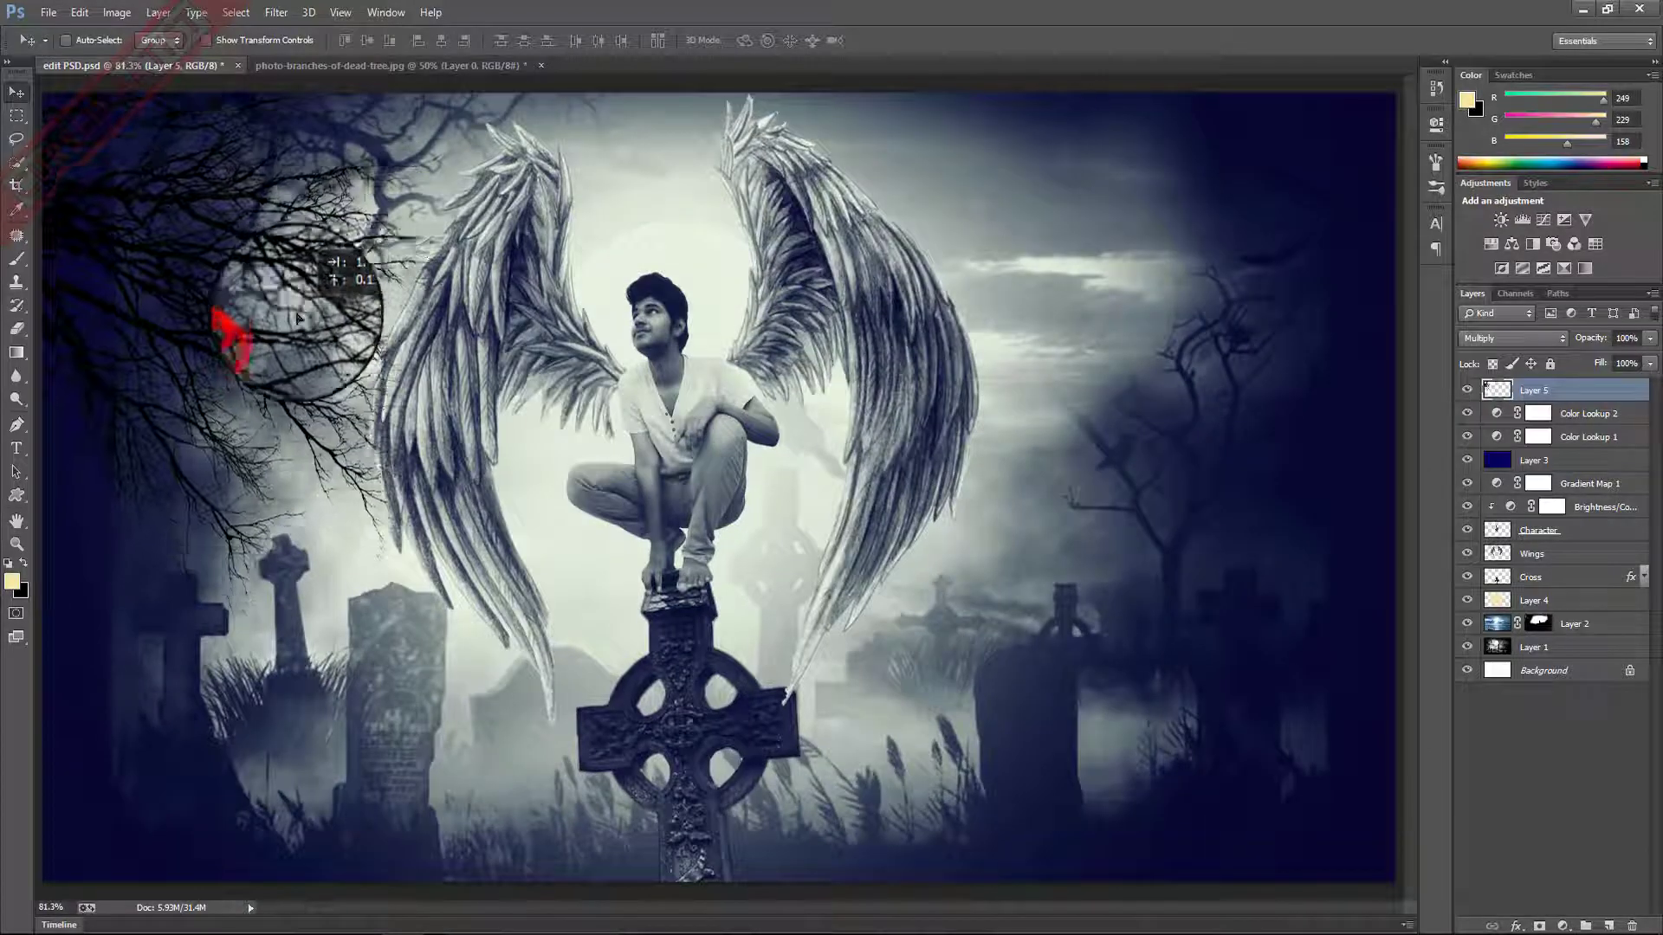
{"action": "scroll", "coordinate": [297, 319], "scroll_direction": "down", "scroll_amount": 1}
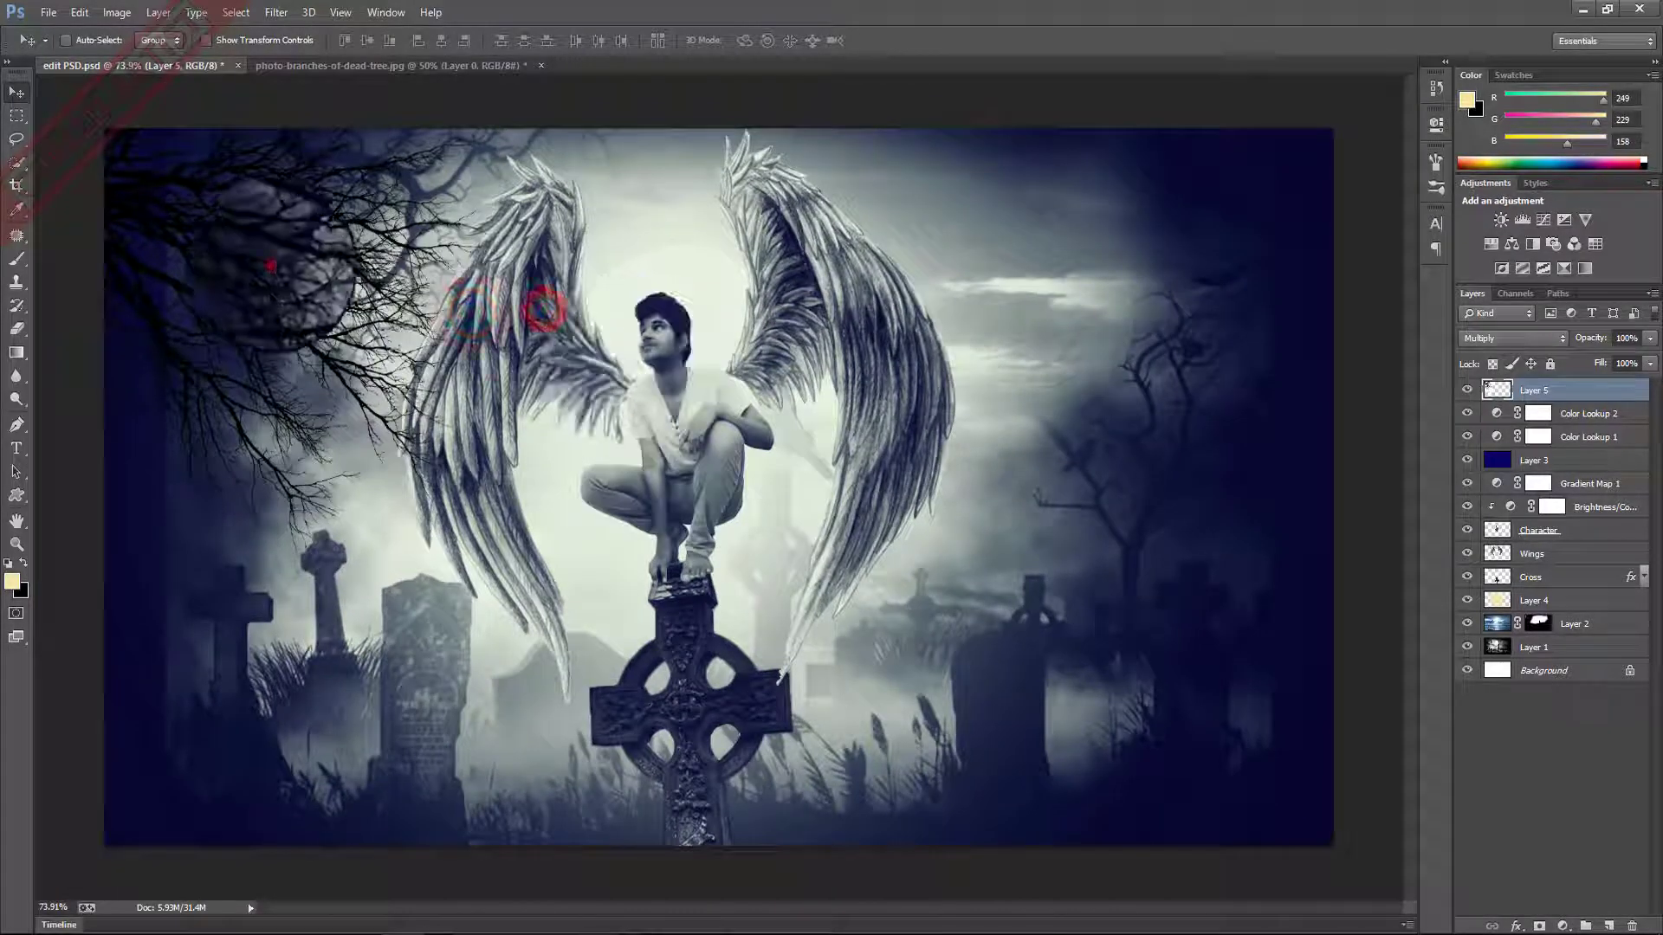
{"action": "key", "text": "ctrl+t"}
{"action": "mouse_move", "coordinate": [271, 265]}
{"action": "left_mouse_down"}
{"action": "mouse_move", "coordinate": [650, 687]}
{"action": "mouse_move", "coordinate": [596, 712]}
{"action": "mouse_move", "coordinate": [351, 312]}
{"action": "left_mouse_up"}
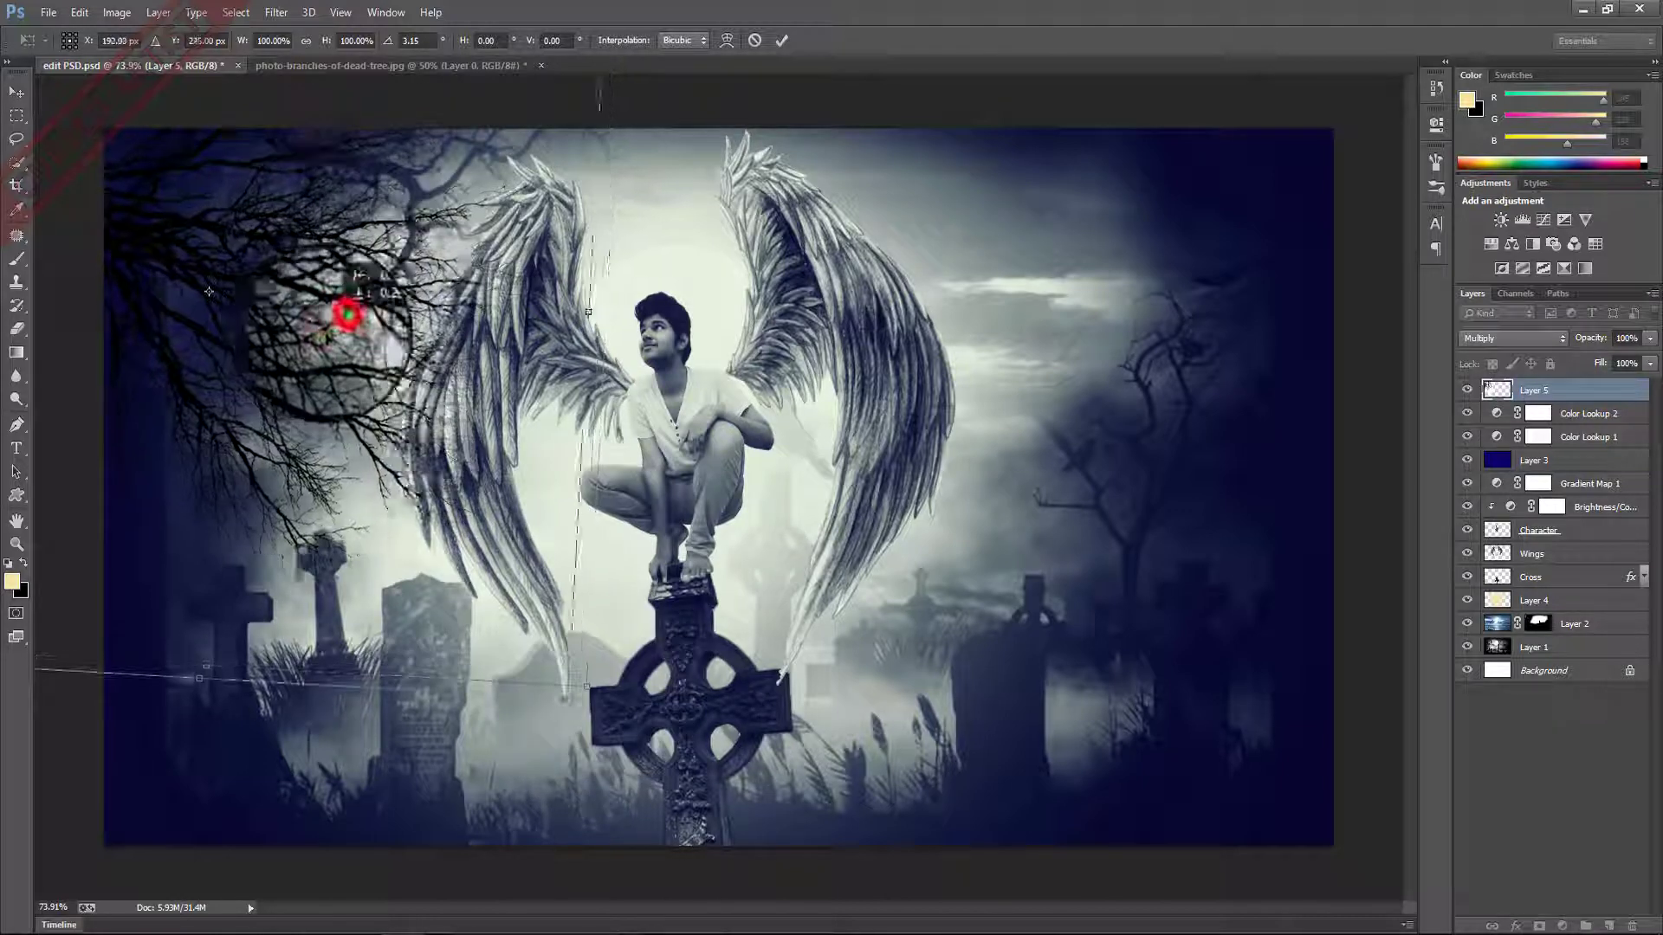
{"action": "key", "text": "Return"}
{"action": "scroll", "coordinate": [351, 312], "scroll_direction": "down", "scroll_amount": 3, "text": "alt"}
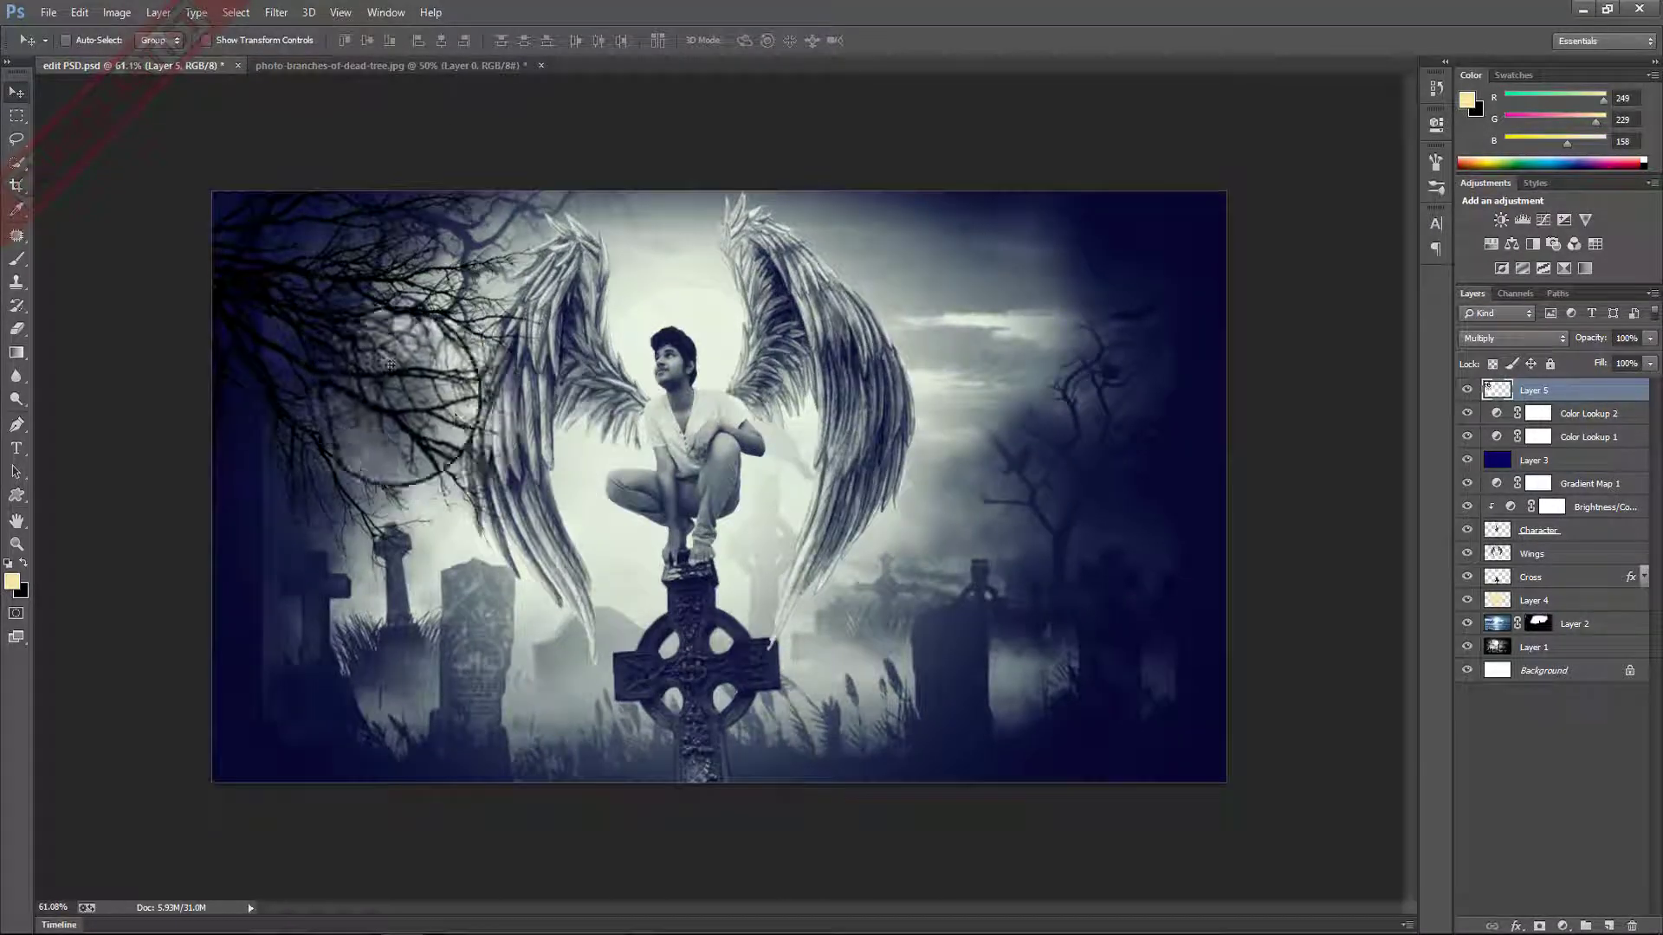
{"action": "mouse_move", "coordinate": [360, 350]}
{"action": "left_mouse_down"}
{"action": "mouse_move", "coordinate": [350, 319]}
{"action": "mouse_move", "coordinate": [792, 356]}
{"action": "left_mouse_up"}
Add branch copies rotated about 30° and 58°, placed across the top right.
{"action": "key", "text": "ctrl+t"}
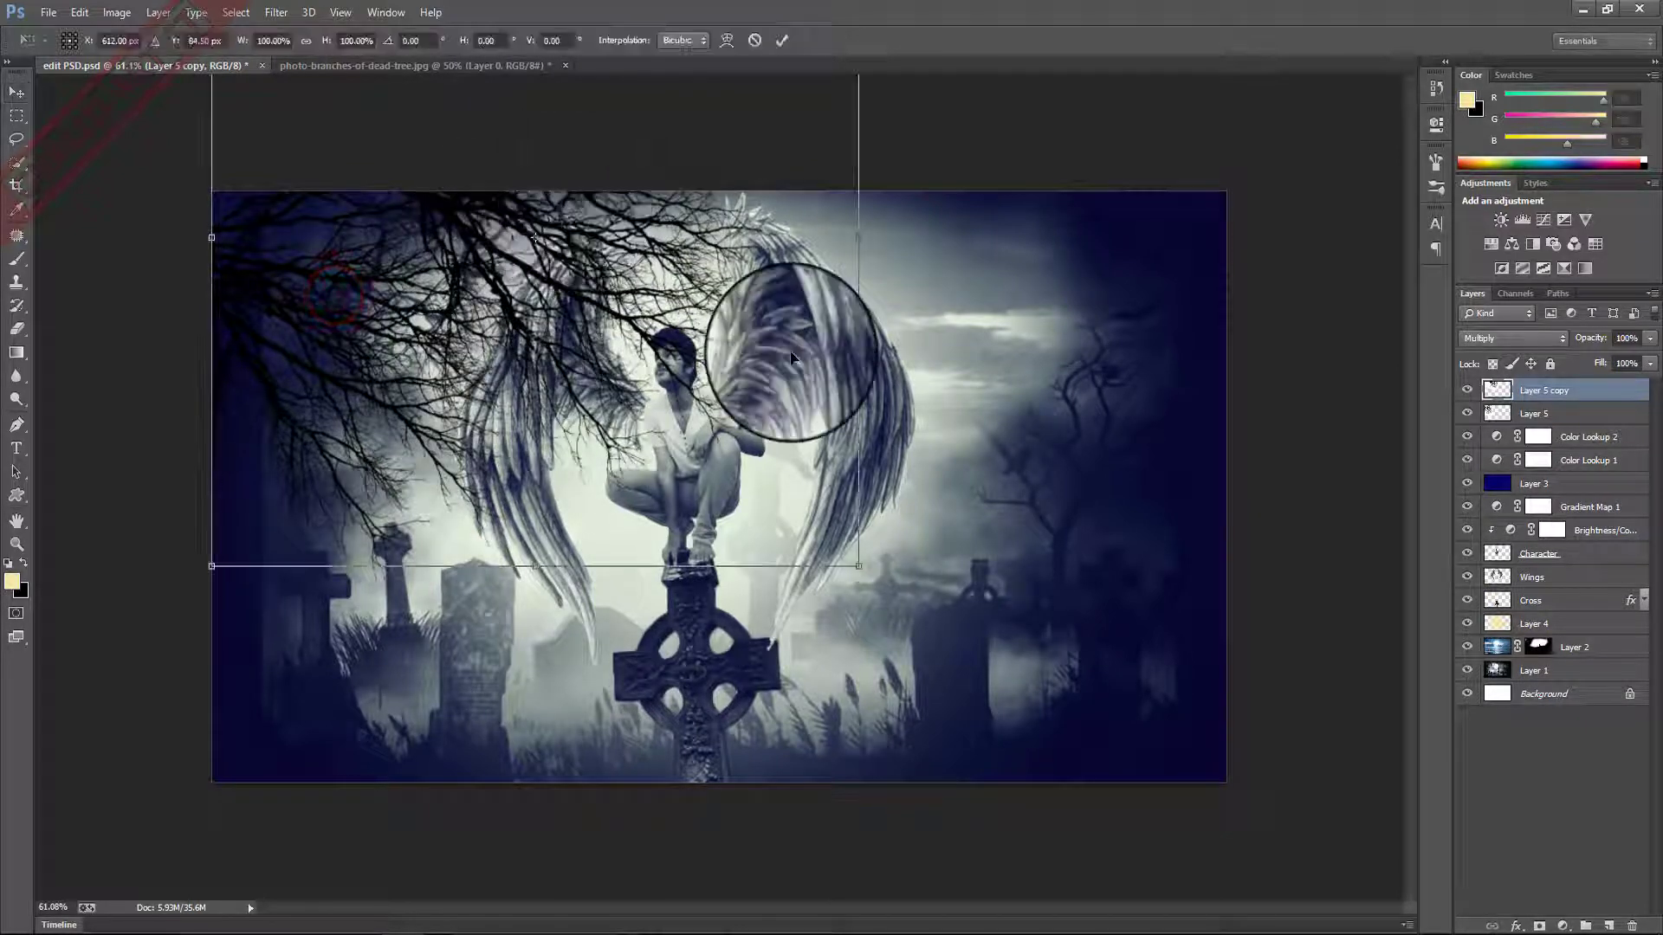
{"action": "left_click_drag", "start_coordinate": [900, 584], "coordinate": [575, 594]}
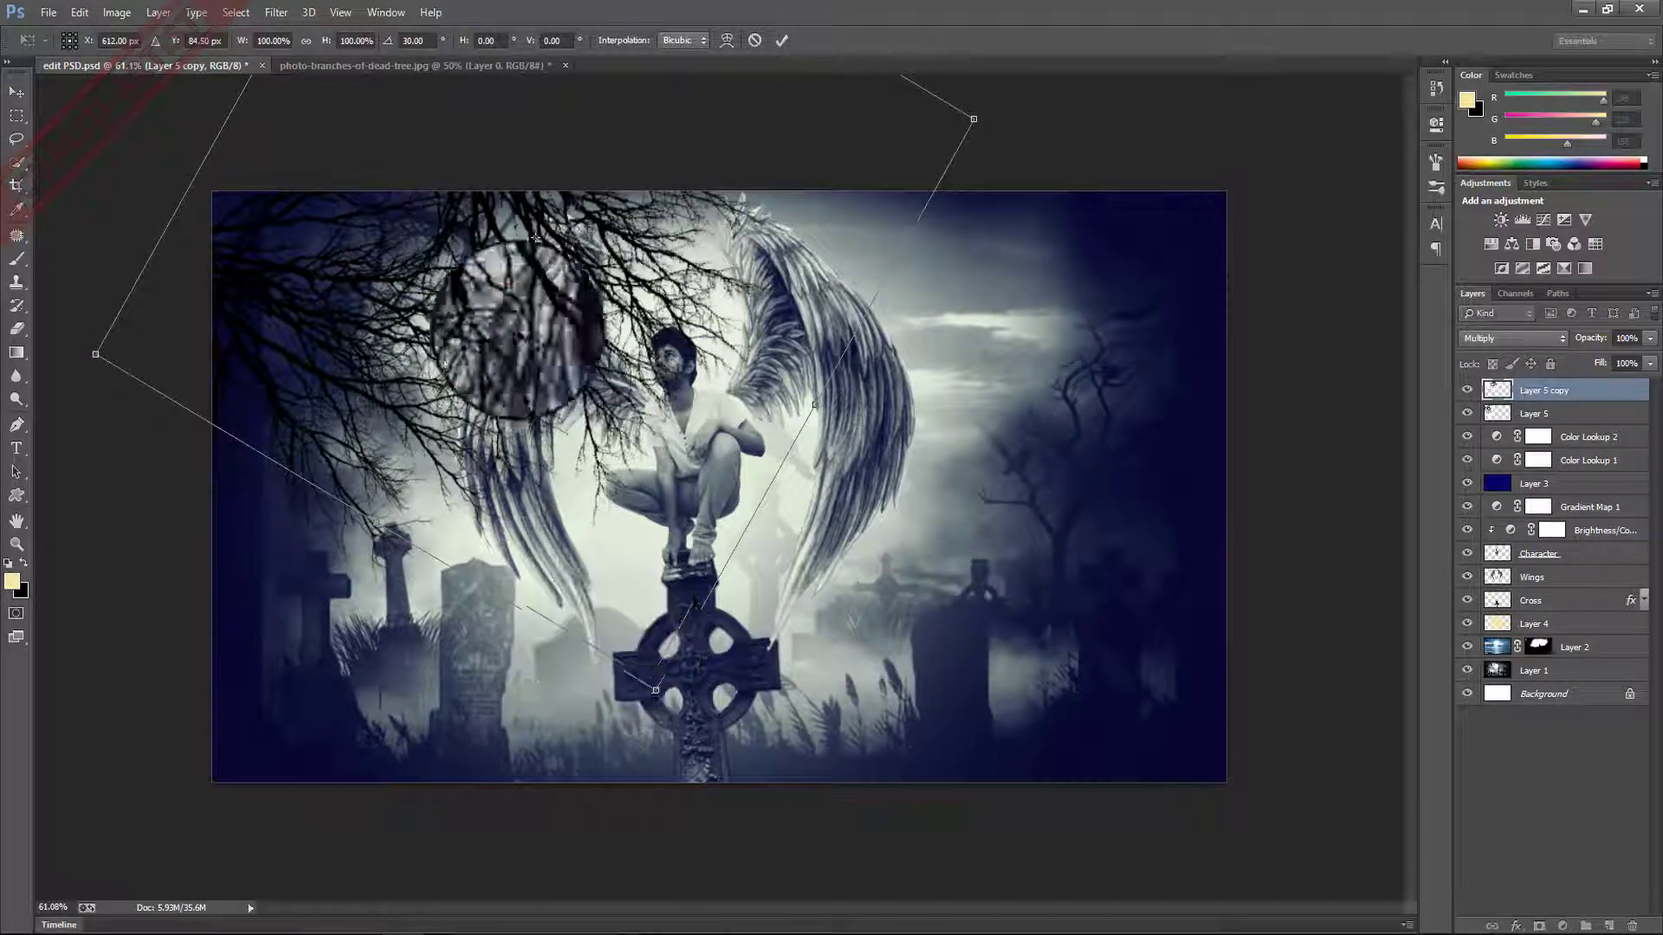
{"action": "left_click_drag", "start_coordinate": [536, 238], "coordinate": [489, 113]}
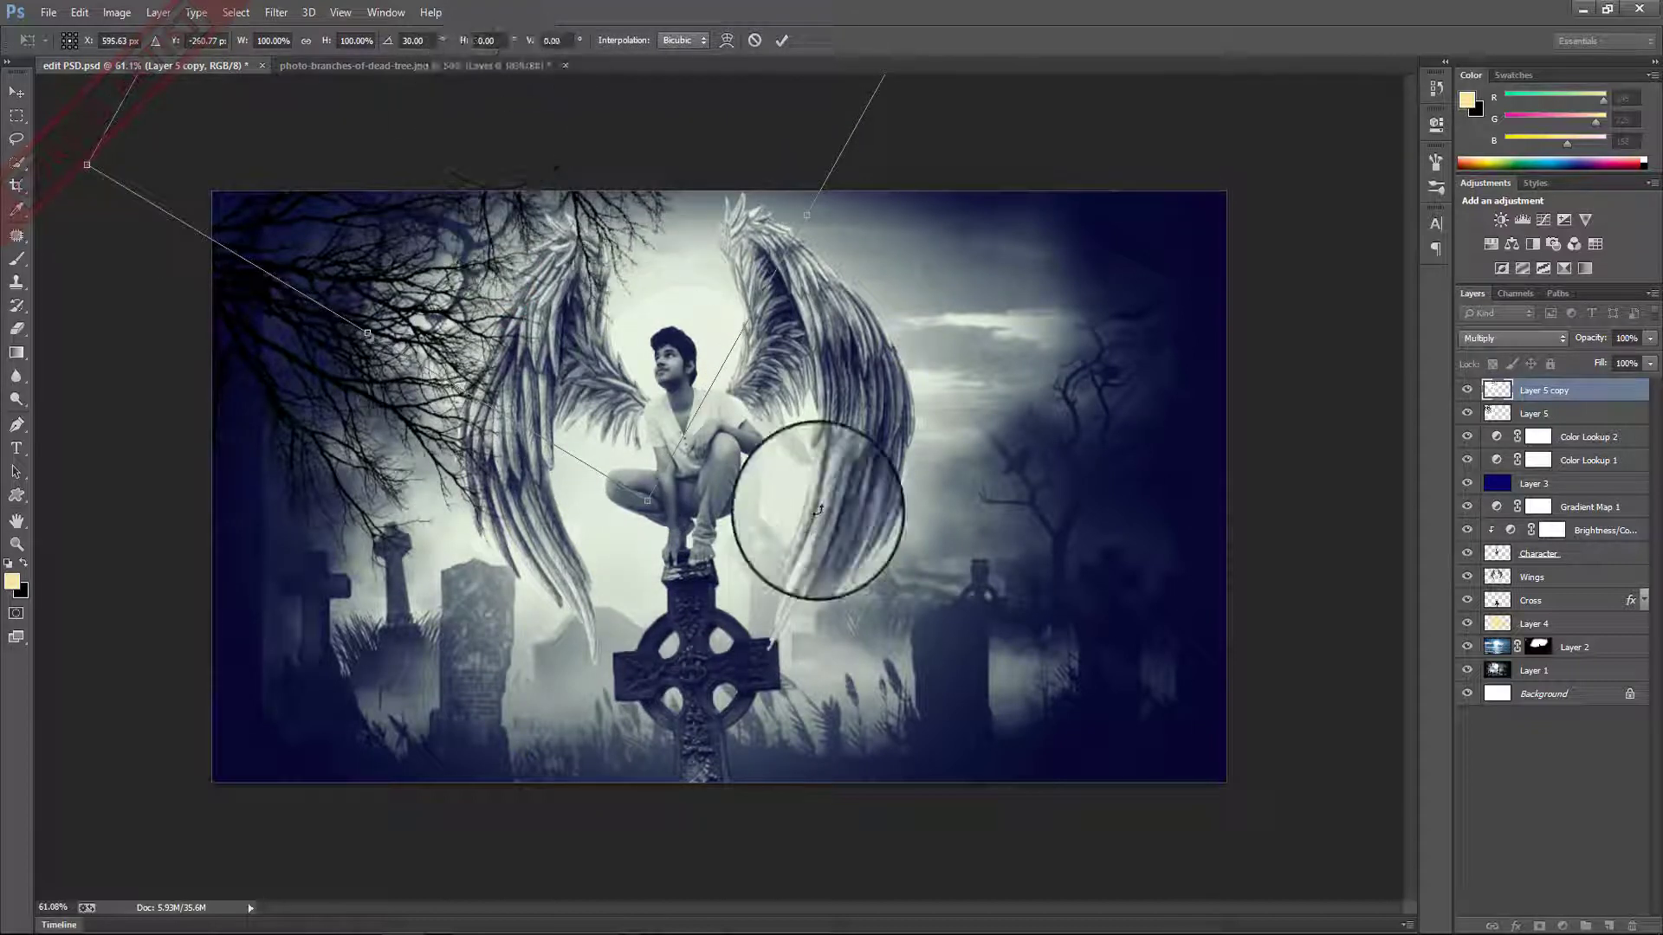
{"action": "left_click_drag", "start_coordinate": [650, 169], "coordinate": [1113, 255]}
{"action": "key", "text": "ctrl+t"}
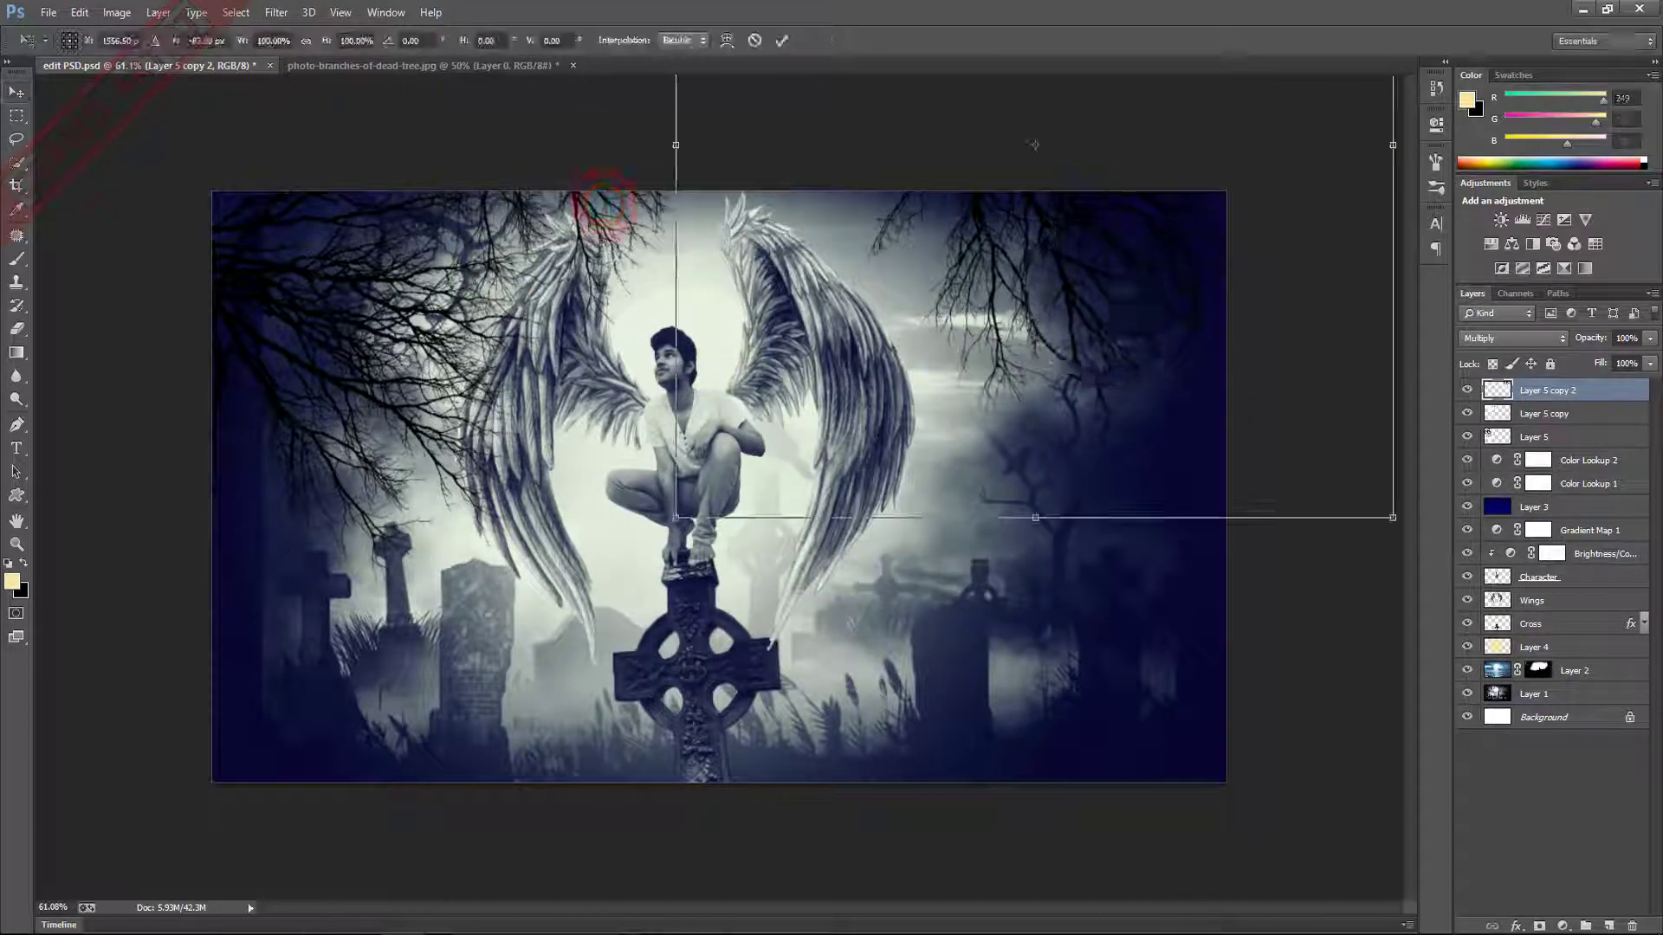
{"action": "left_click_drag", "start_coordinate": [680, 513], "coordinate": [1134, 266]}
{"action": "left_click_drag", "start_coordinate": [1007, 726], "coordinate": [1007, 725]}
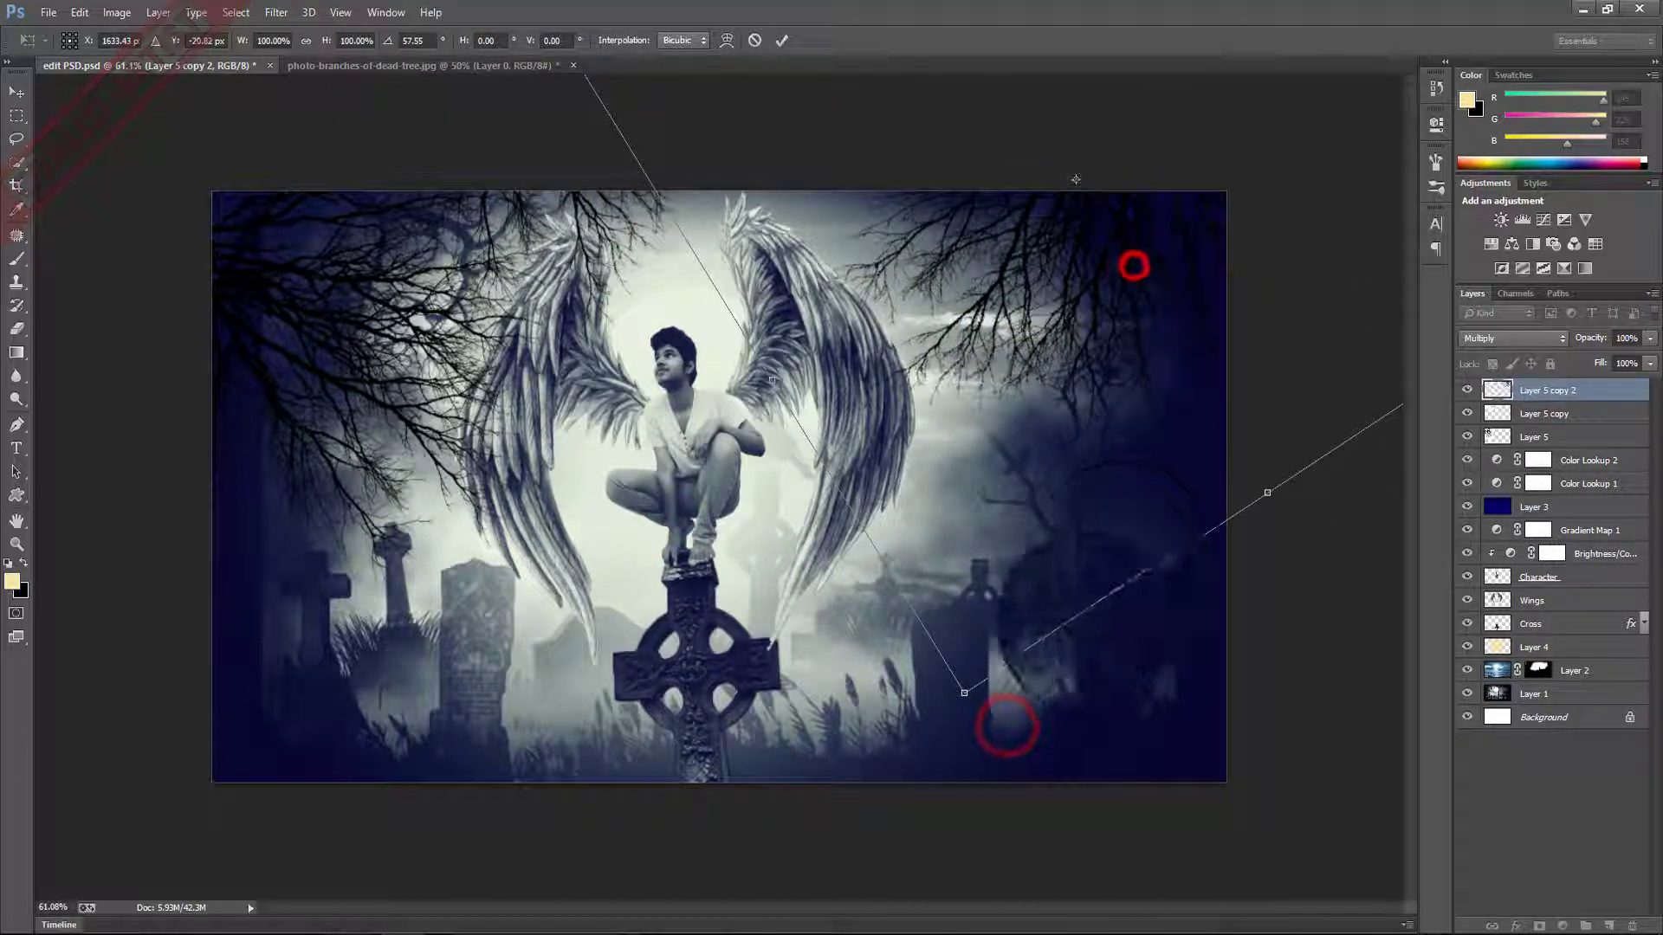
{"action": "key", "text": "Return"}
Review the branch framing and select the Character layer.
{"action": "scroll", "coordinate": [911, 506], "scroll_direction": "down", "scroll_amount": 1}
{"action": "scroll", "coordinate": [915, 505], "scroll_direction": "up", "scroll_amount": 1}
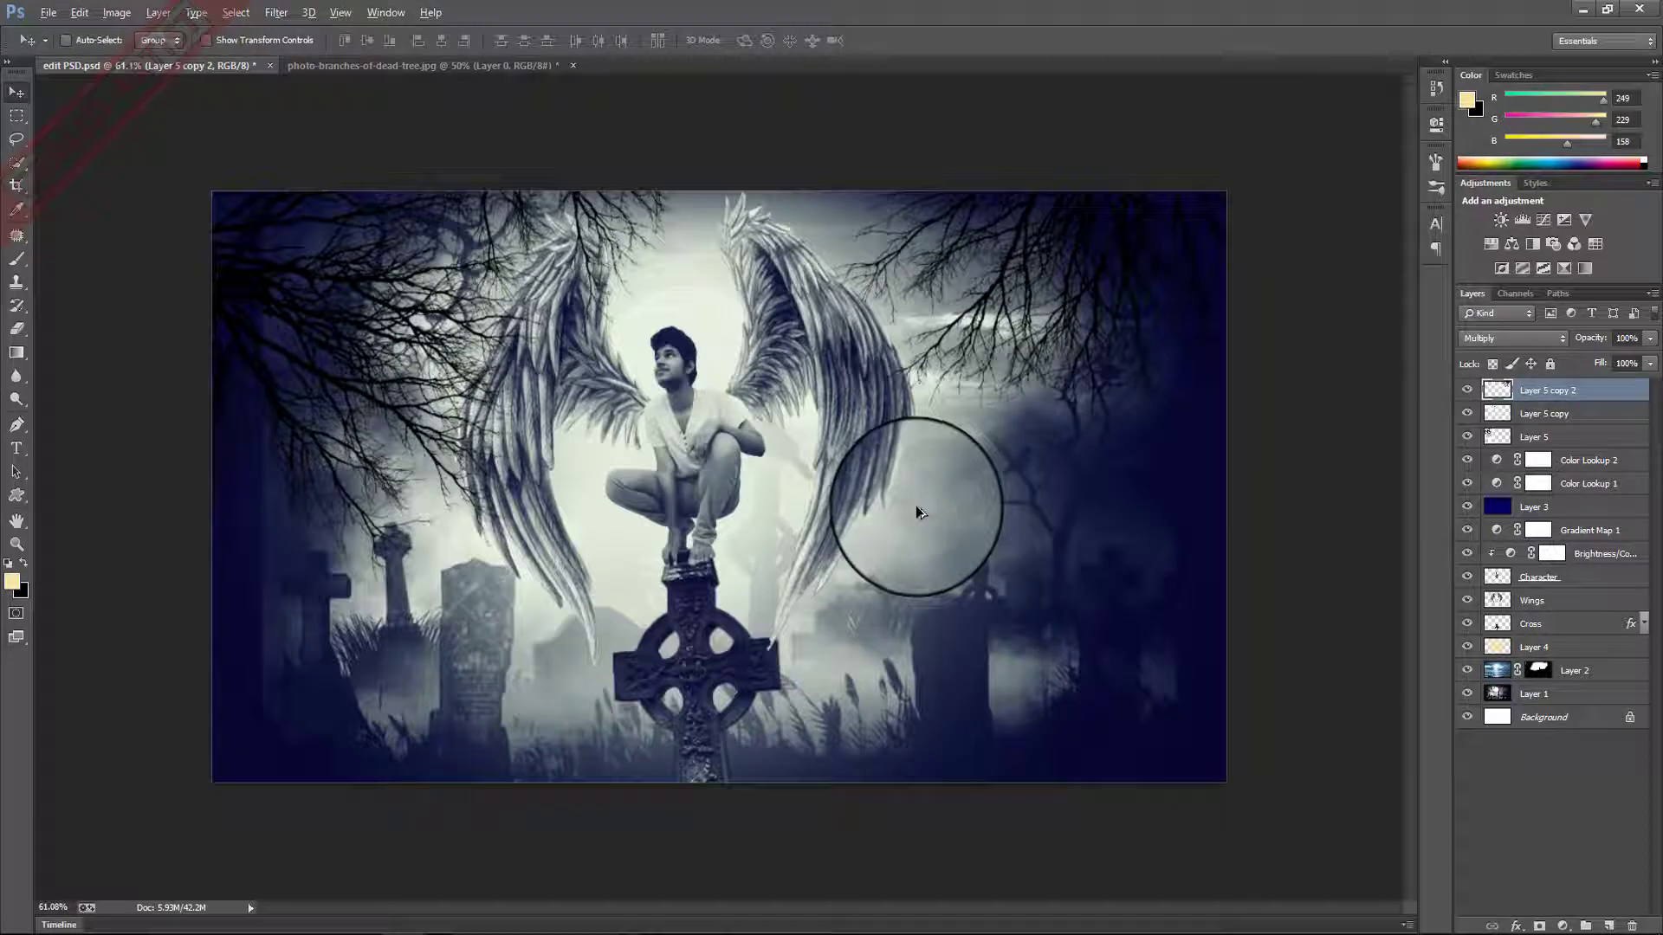
{"action": "scroll", "coordinate": [916, 505], "scroll_direction": "up", "scroll_amount": 1}
{"action": "scroll", "coordinate": [929, 497], "scroll_direction": "down", "scroll_amount": 1}
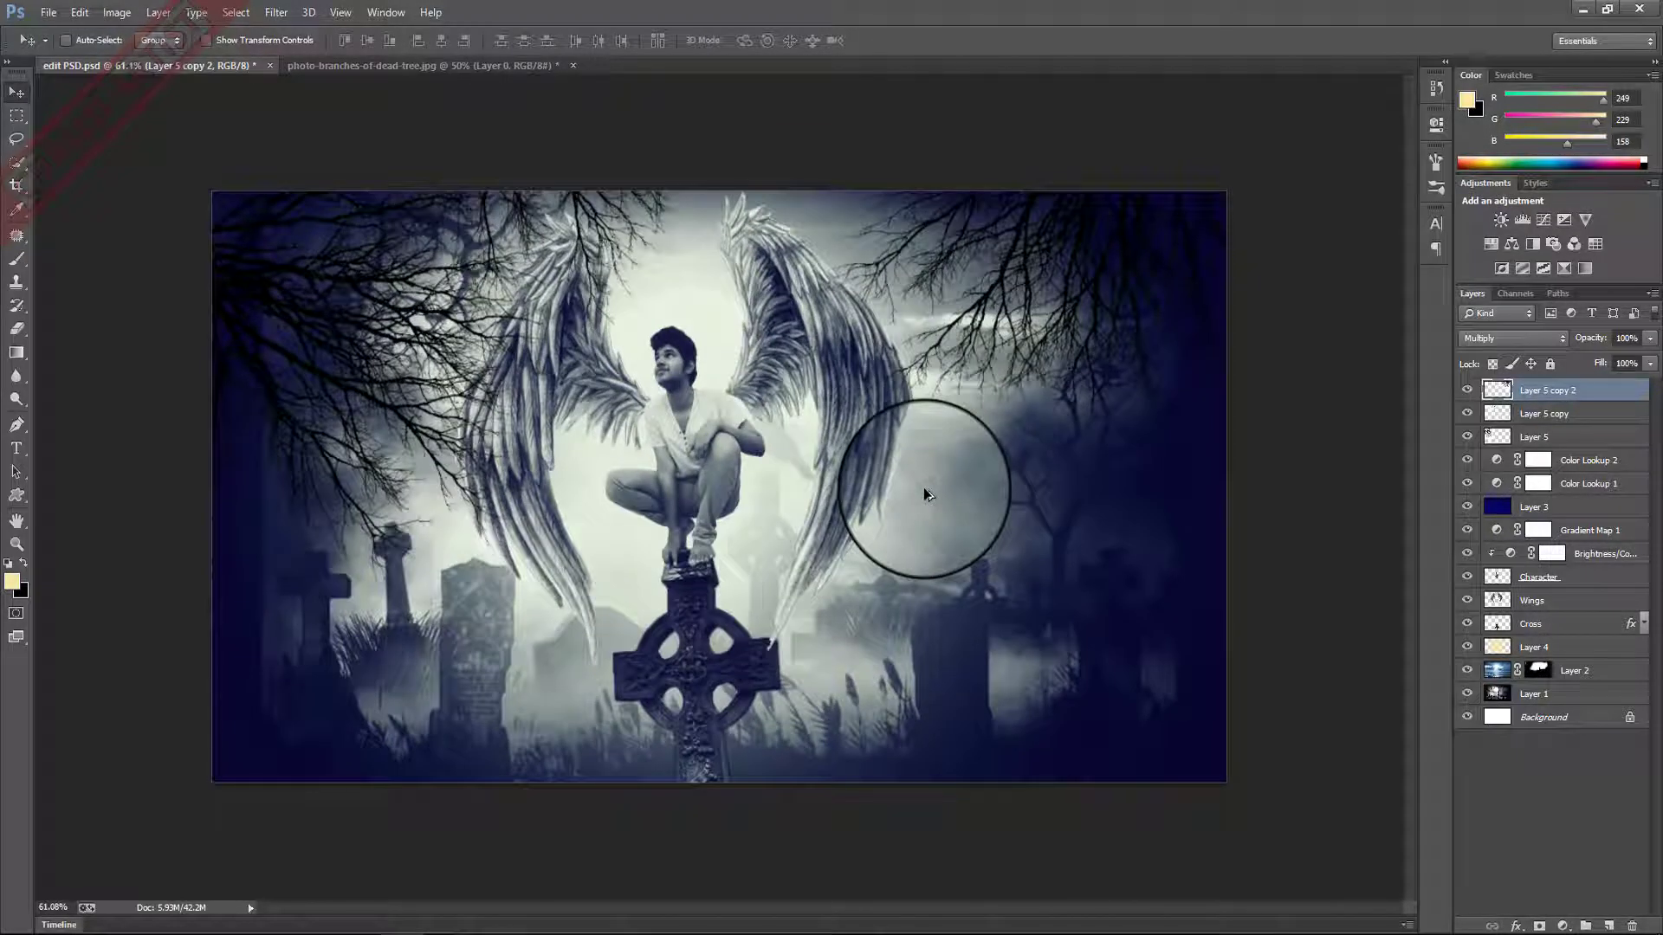
{"action": "scroll", "coordinate": [918, 489], "scroll_direction": "up", "scroll_amount": 1}
{"action": "scroll", "coordinate": [891, 475], "scroll_direction": "up", "scroll_amount": 2}
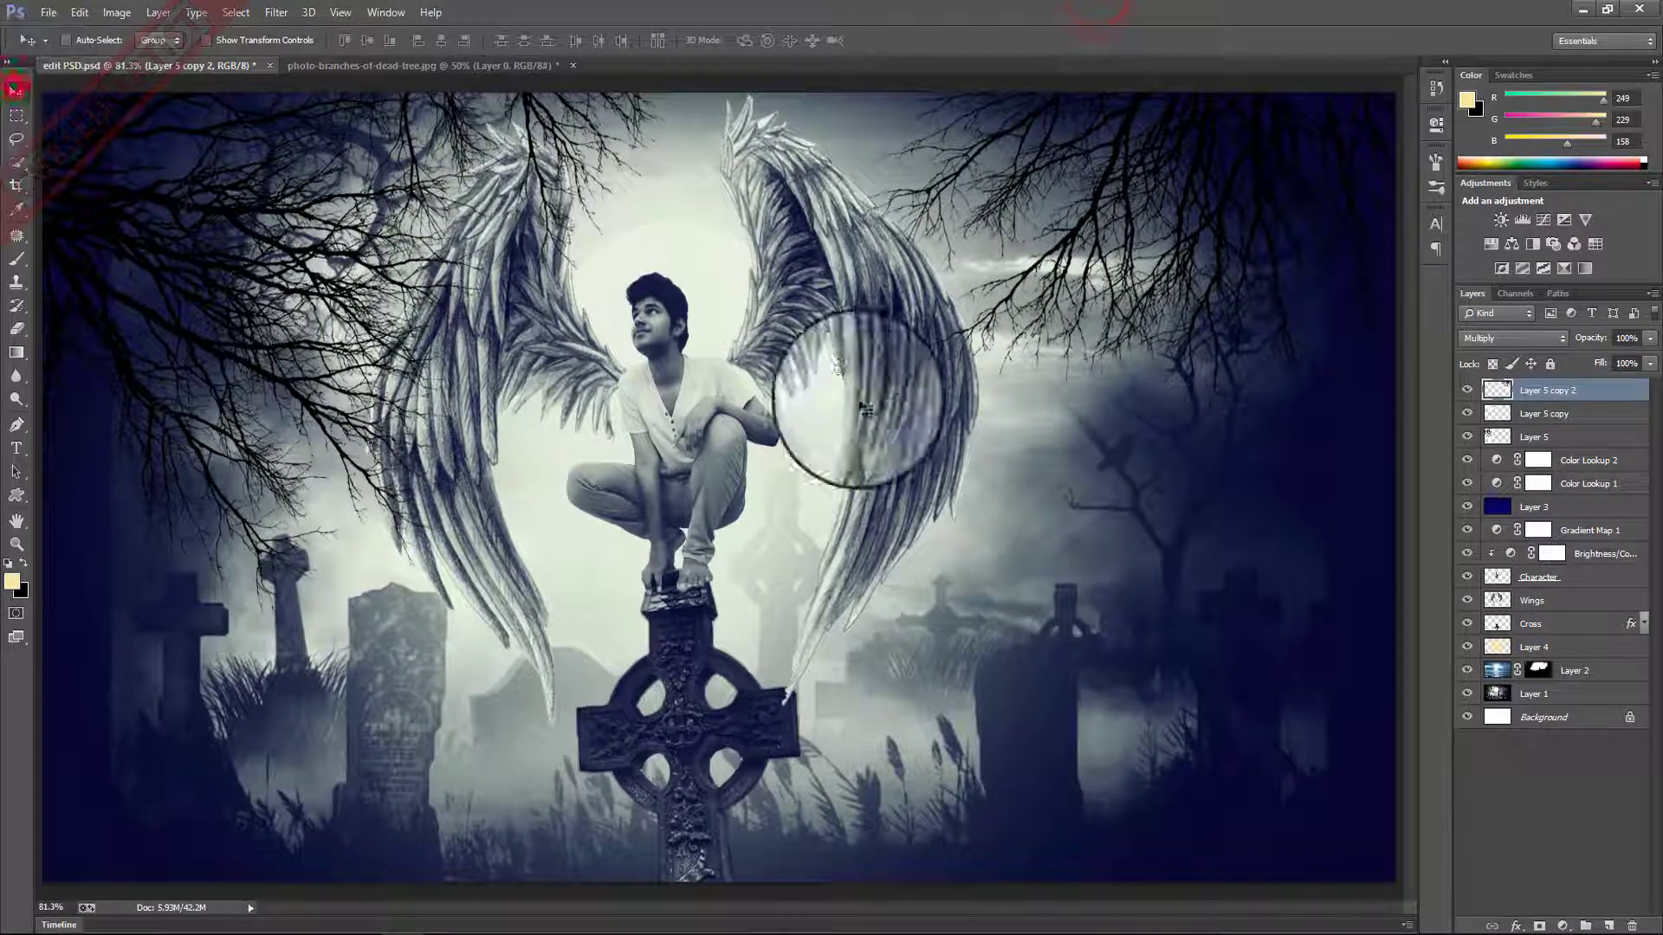
{"action": "left_click", "coordinate": [1605, 397]}
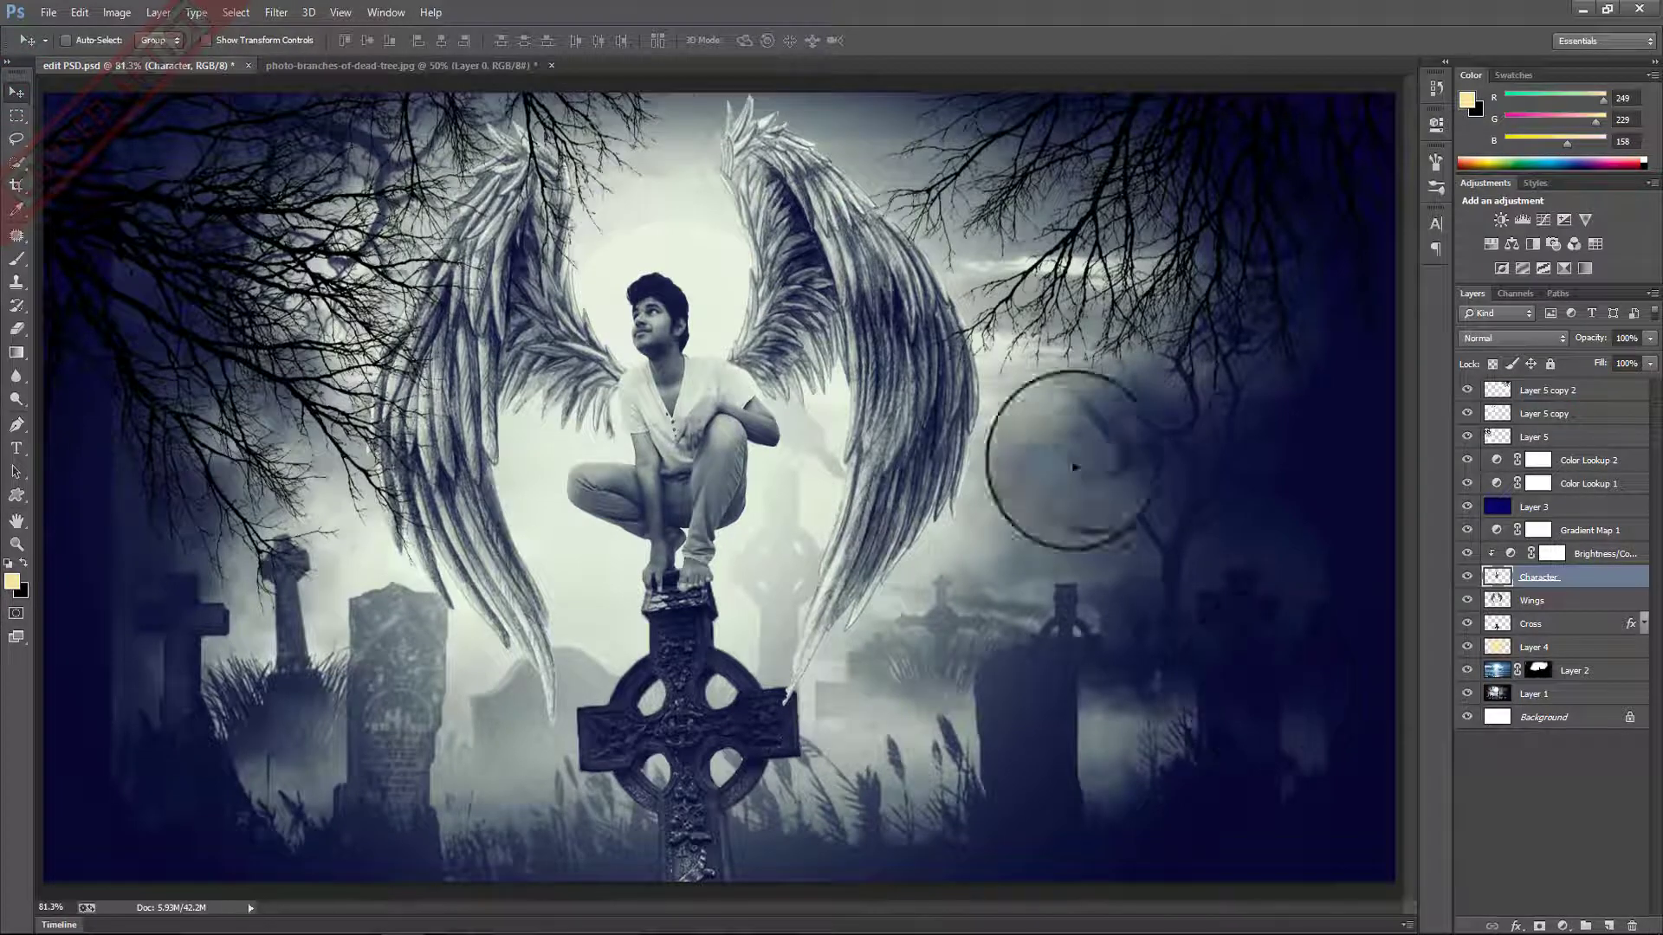
Add a new layer for the eye glow and choose a 50 px brush.
{"action": "left_click", "coordinate": [1538, 577]}
{"action": "left_click", "coordinate": [1608, 925]}
{"action": "scroll", "coordinate": [590, 387], "scroll_direction": "up", "scroll_amount": 5}
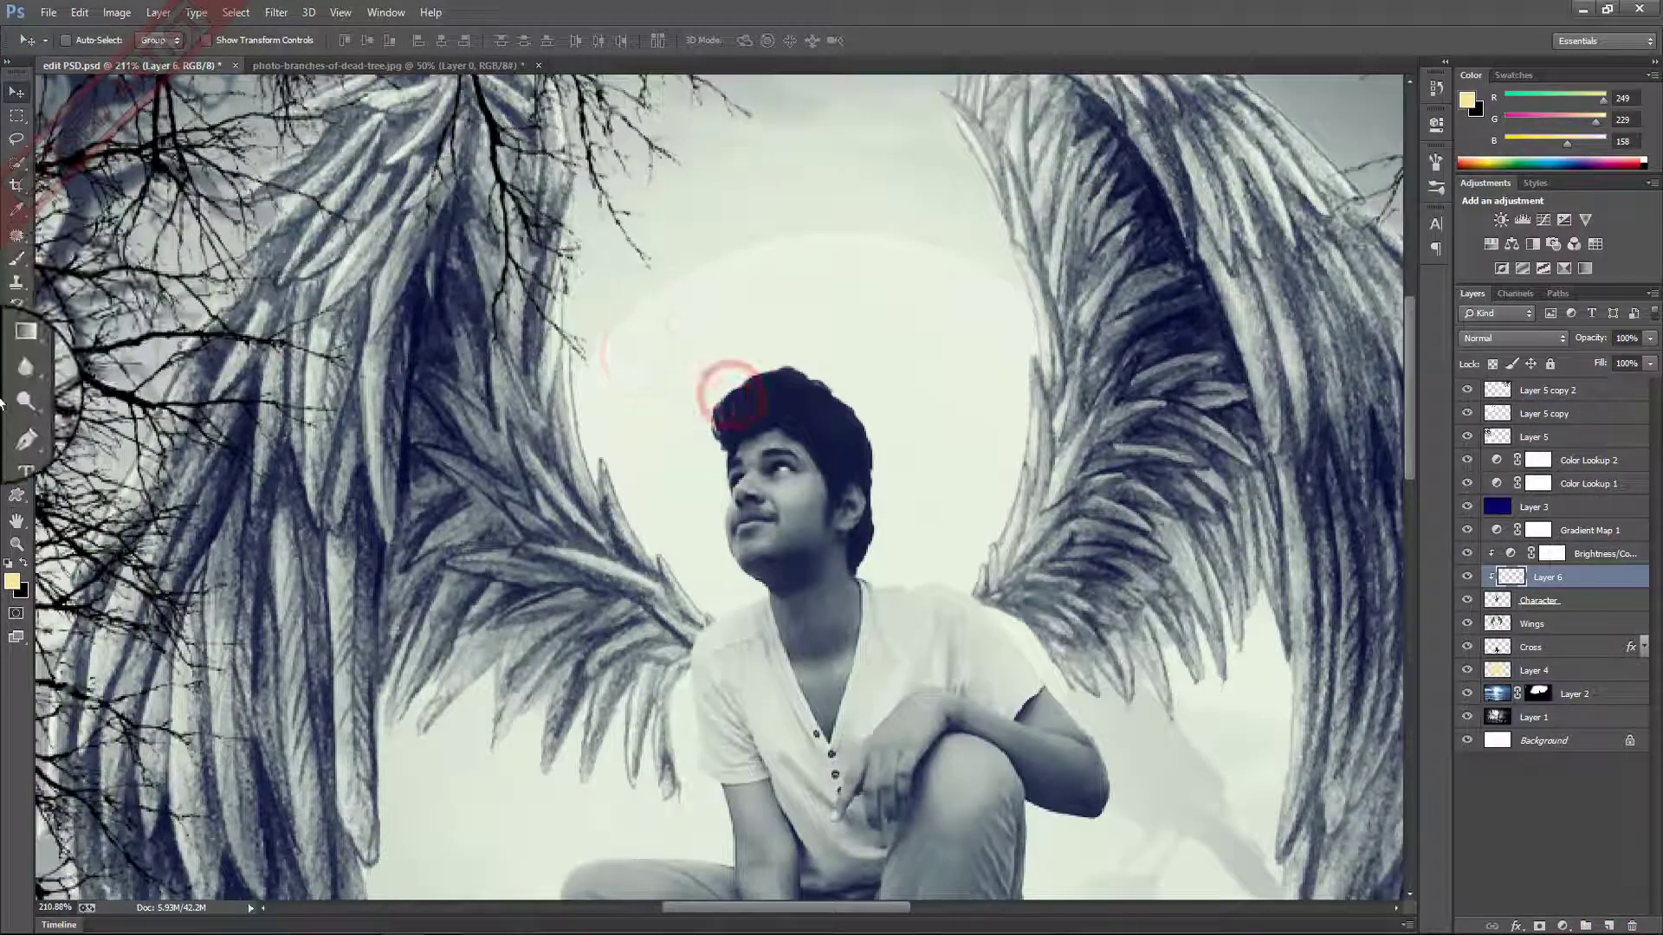
{"action": "left_click", "coordinate": [16, 258]}
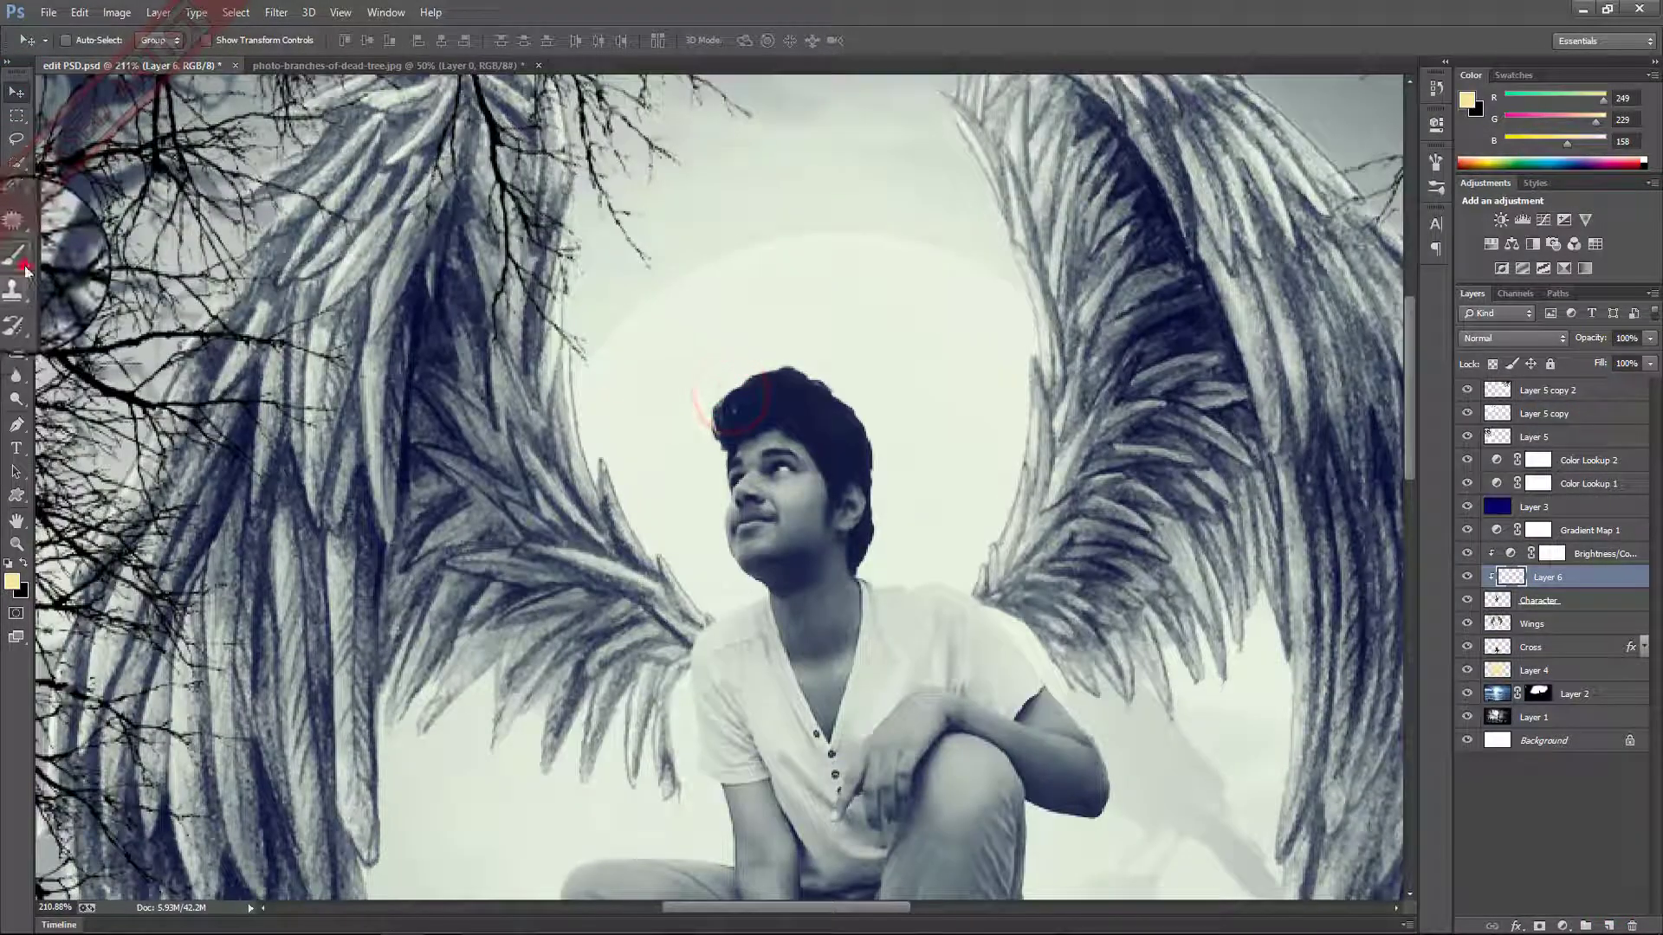
{"action": "right_click", "coordinate": [875, 283]}
{"action": "type", "text": "50"}
{"action": "key", "text": "Return"}
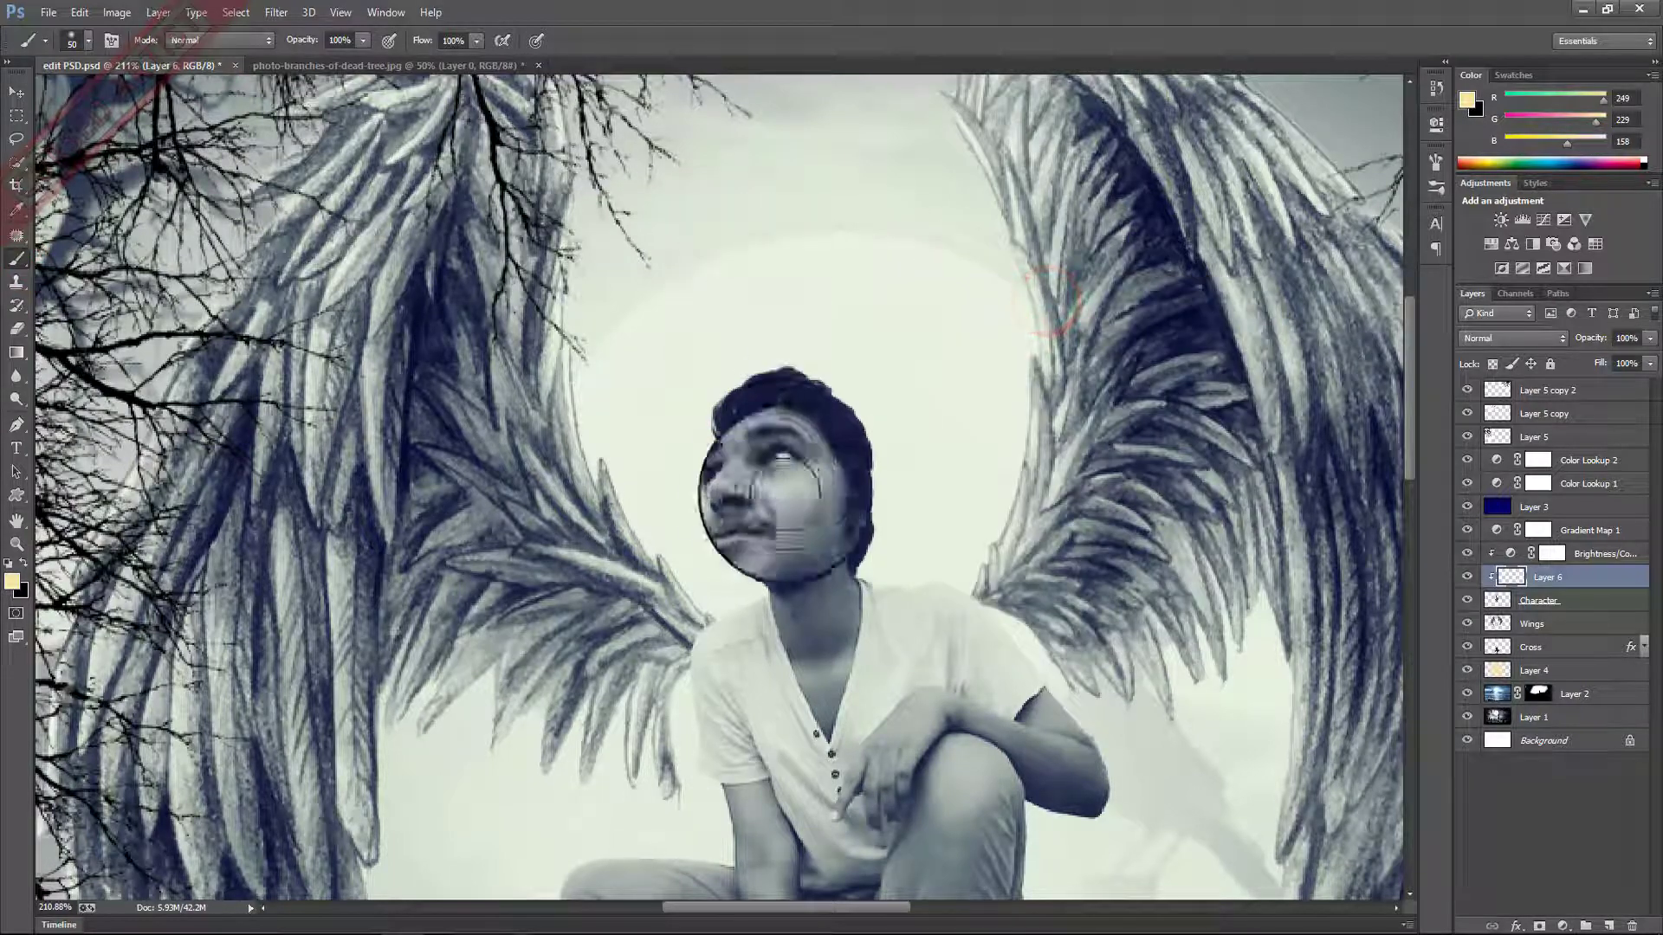
Reduce the brush size to 15 px for painting the eye.
{"action": "right_click", "coordinate": [803, 463]}
{"action": "left_click", "coordinate": [961, 481]}
{"action": "key", "text": "Return"}
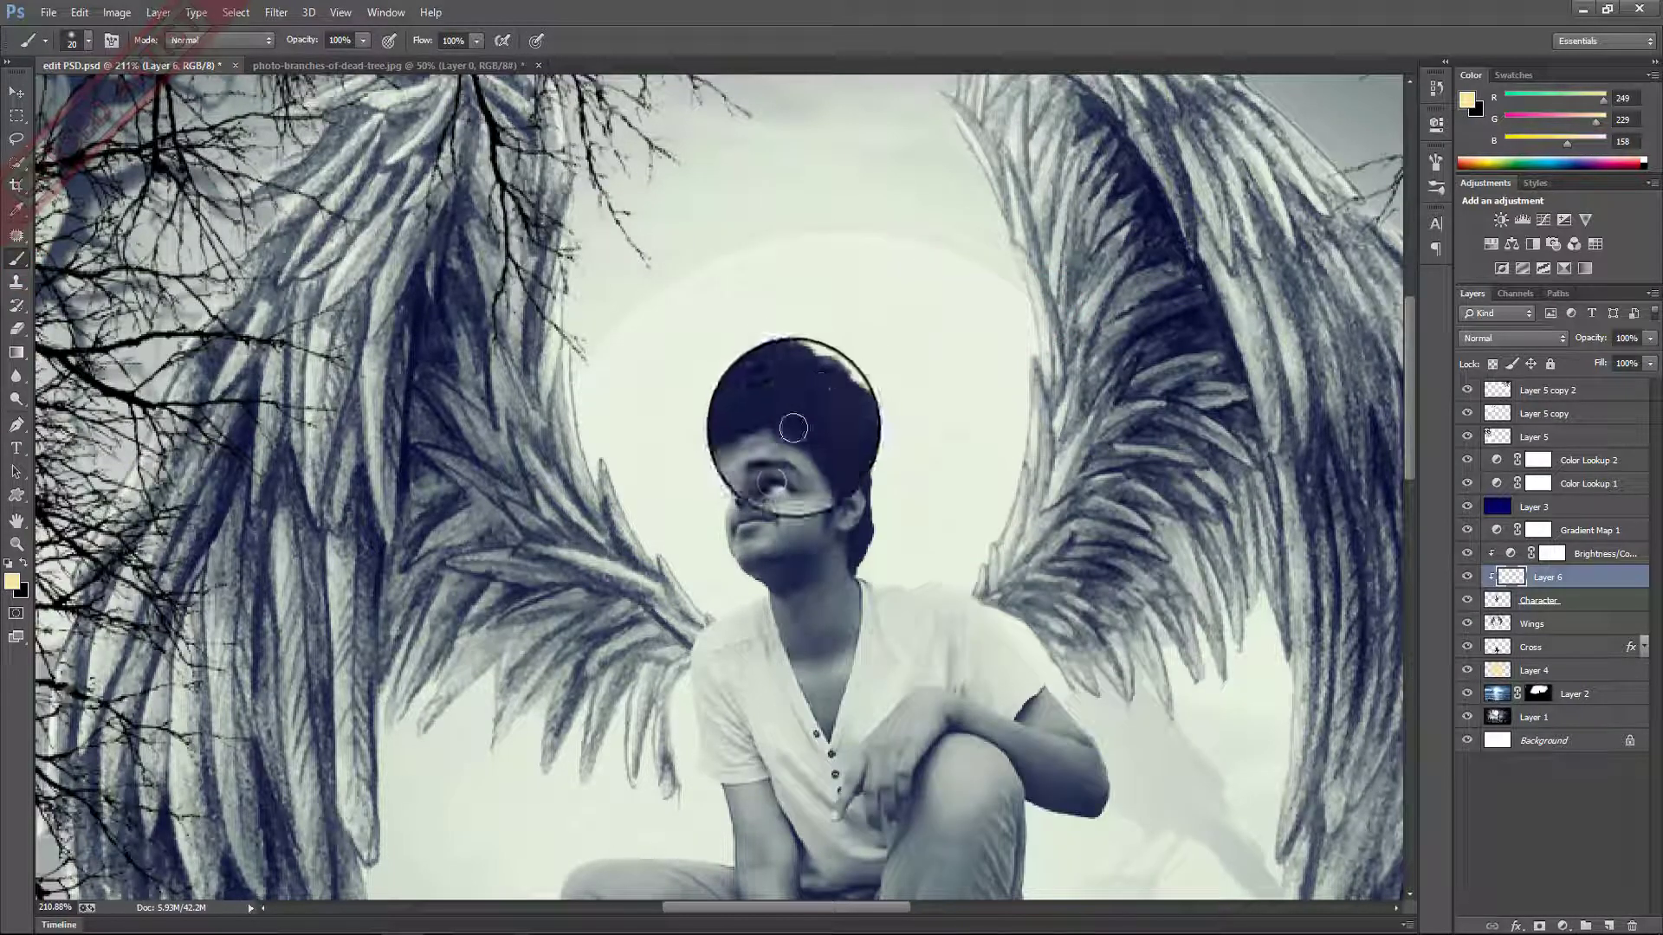
{"action": "scroll", "coordinate": [779, 471], "scroll_direction": "up", "scroll_amount": 3}
{"action": "type", "text": "10"}
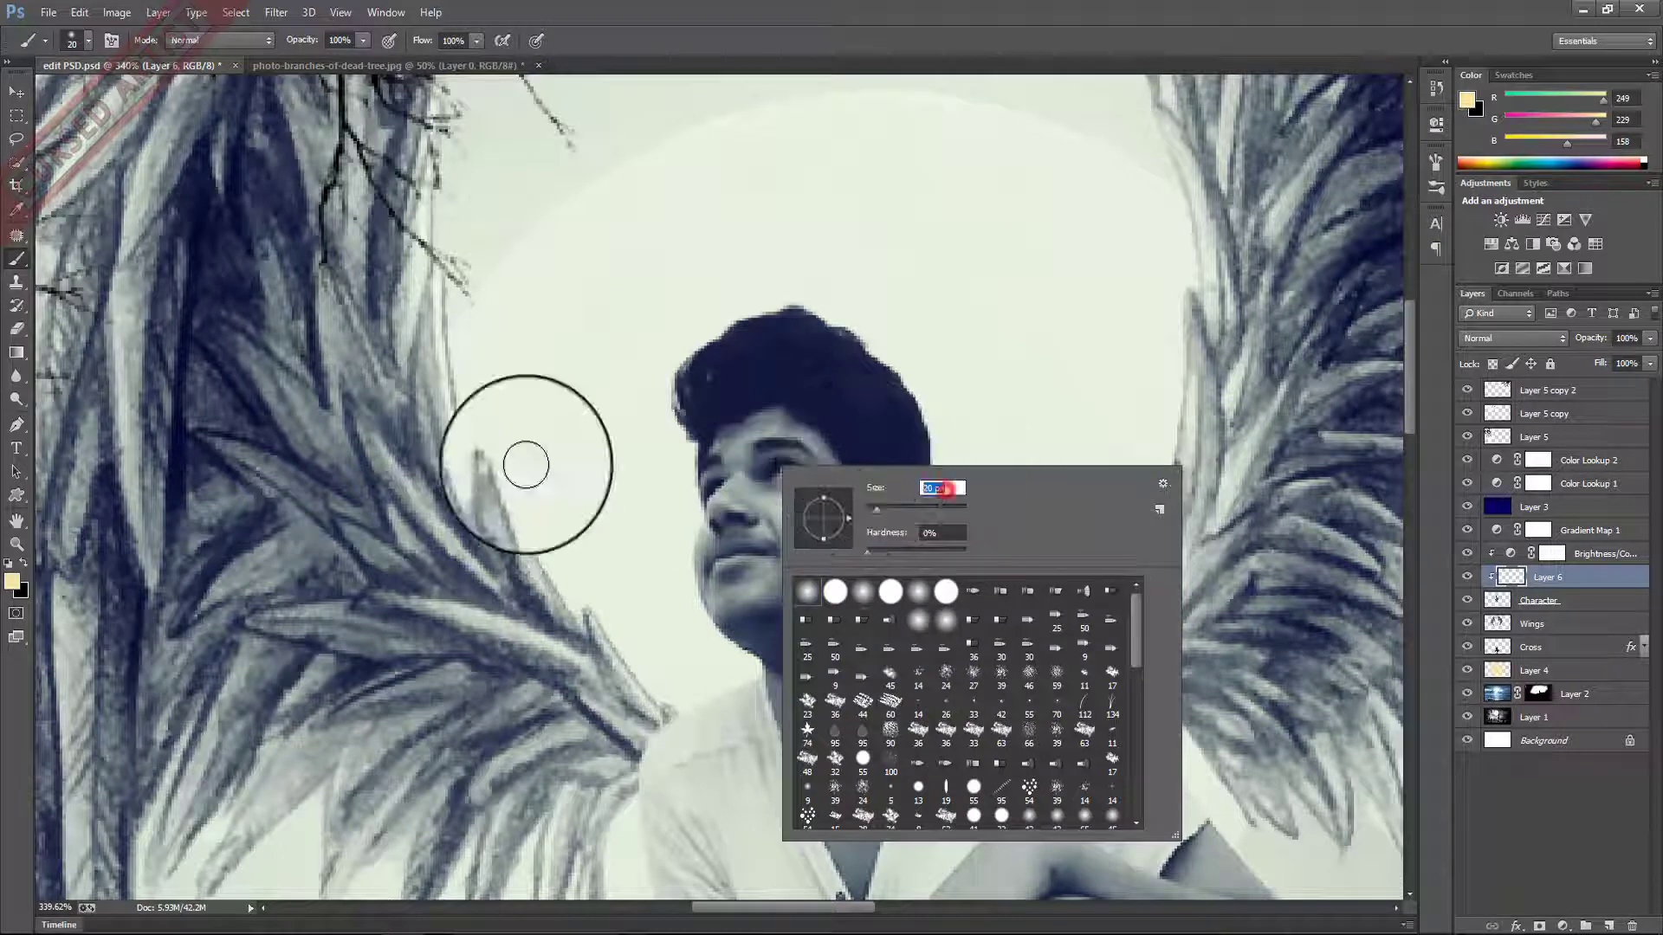
{"action": "key", "text": "Return"}
{"action": "right_click", "coordinate": [780, 470]}
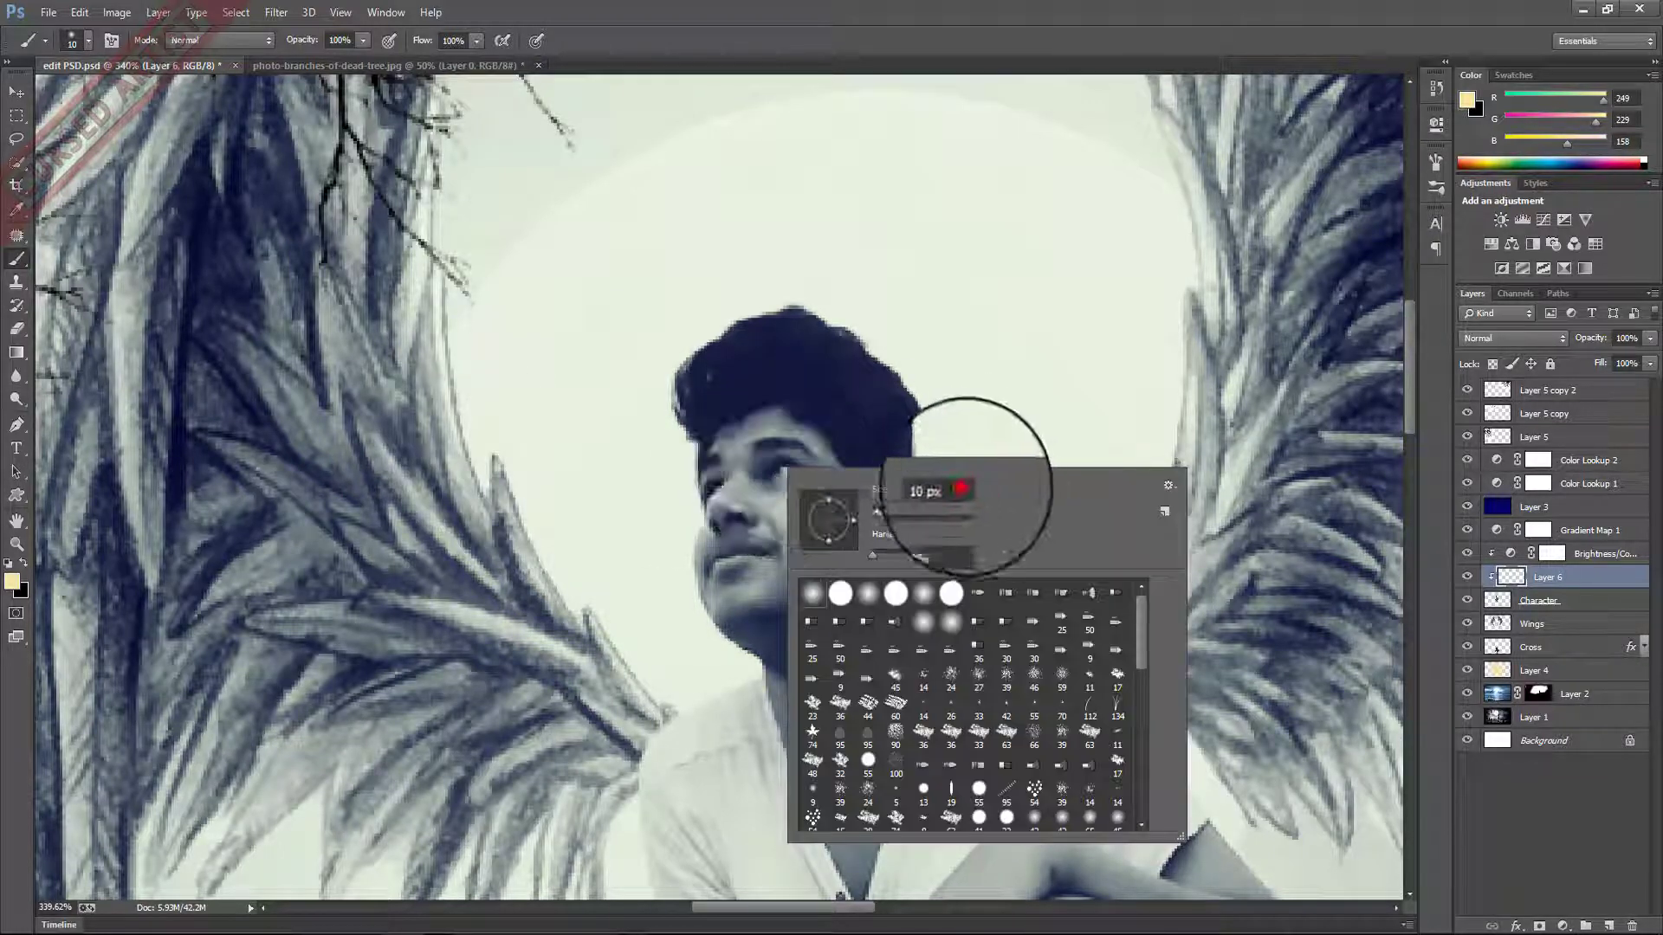
{"action": "type", "text": "15"}
{"action": "key", "text": "Return"}
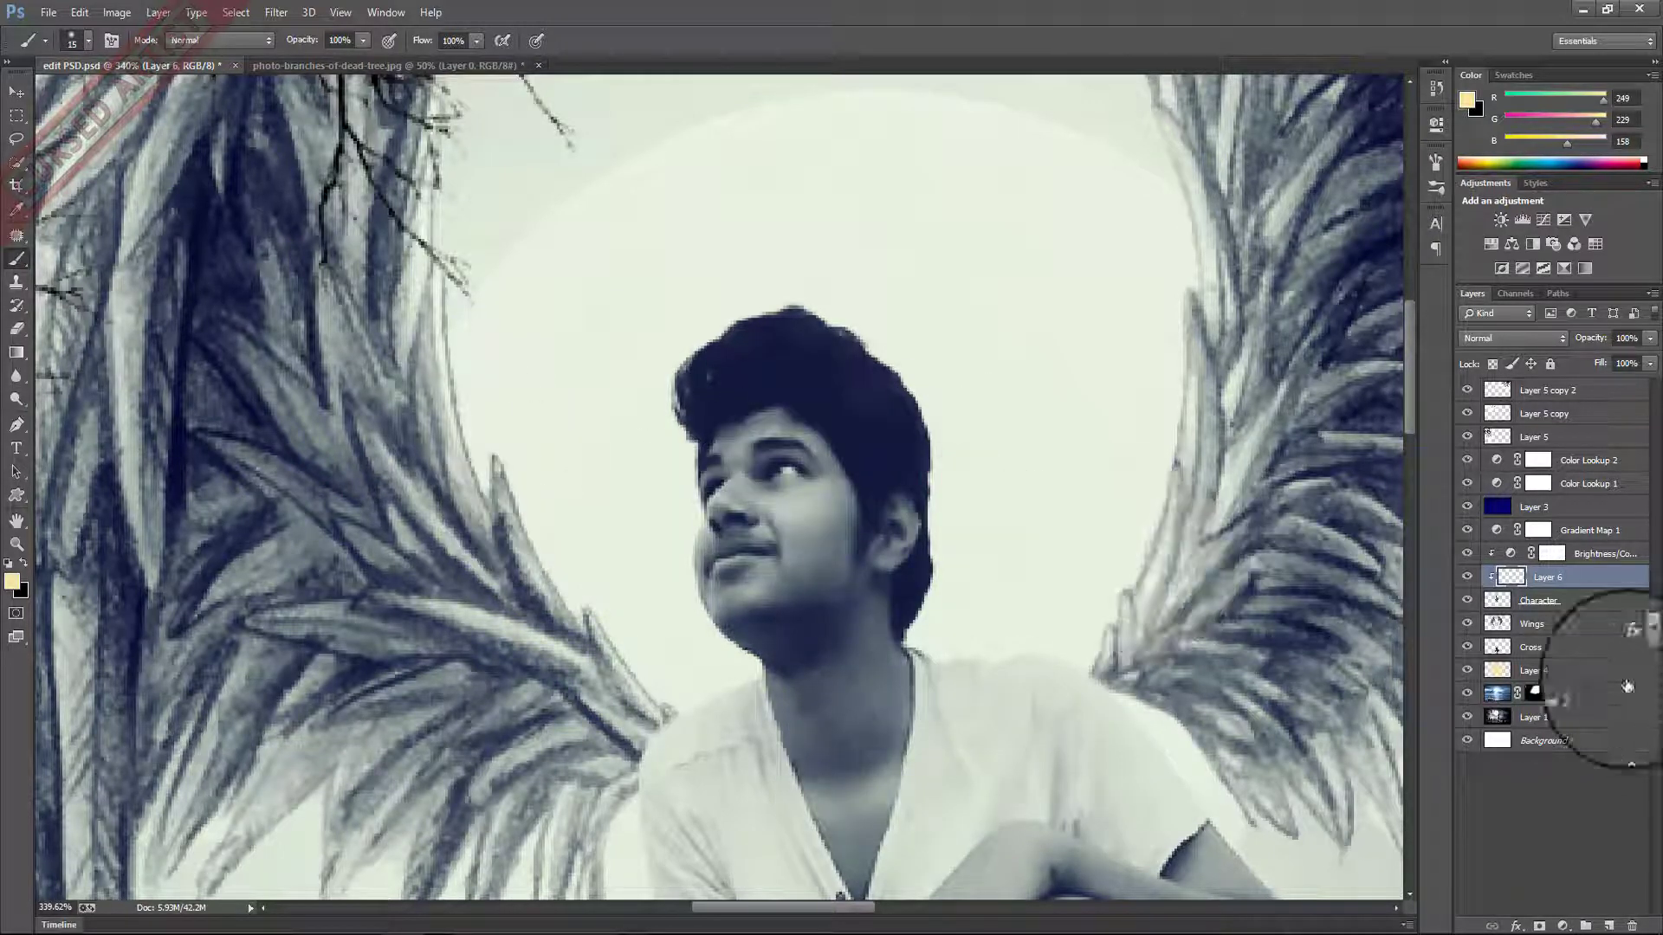
Set the foreground to red #ff0000 and move the eye layer above Color Lookup 2.
{"action": "left_click", "coordinate": [11, 581]}
{"action": "left_click", "coordinate": [511, 264]}
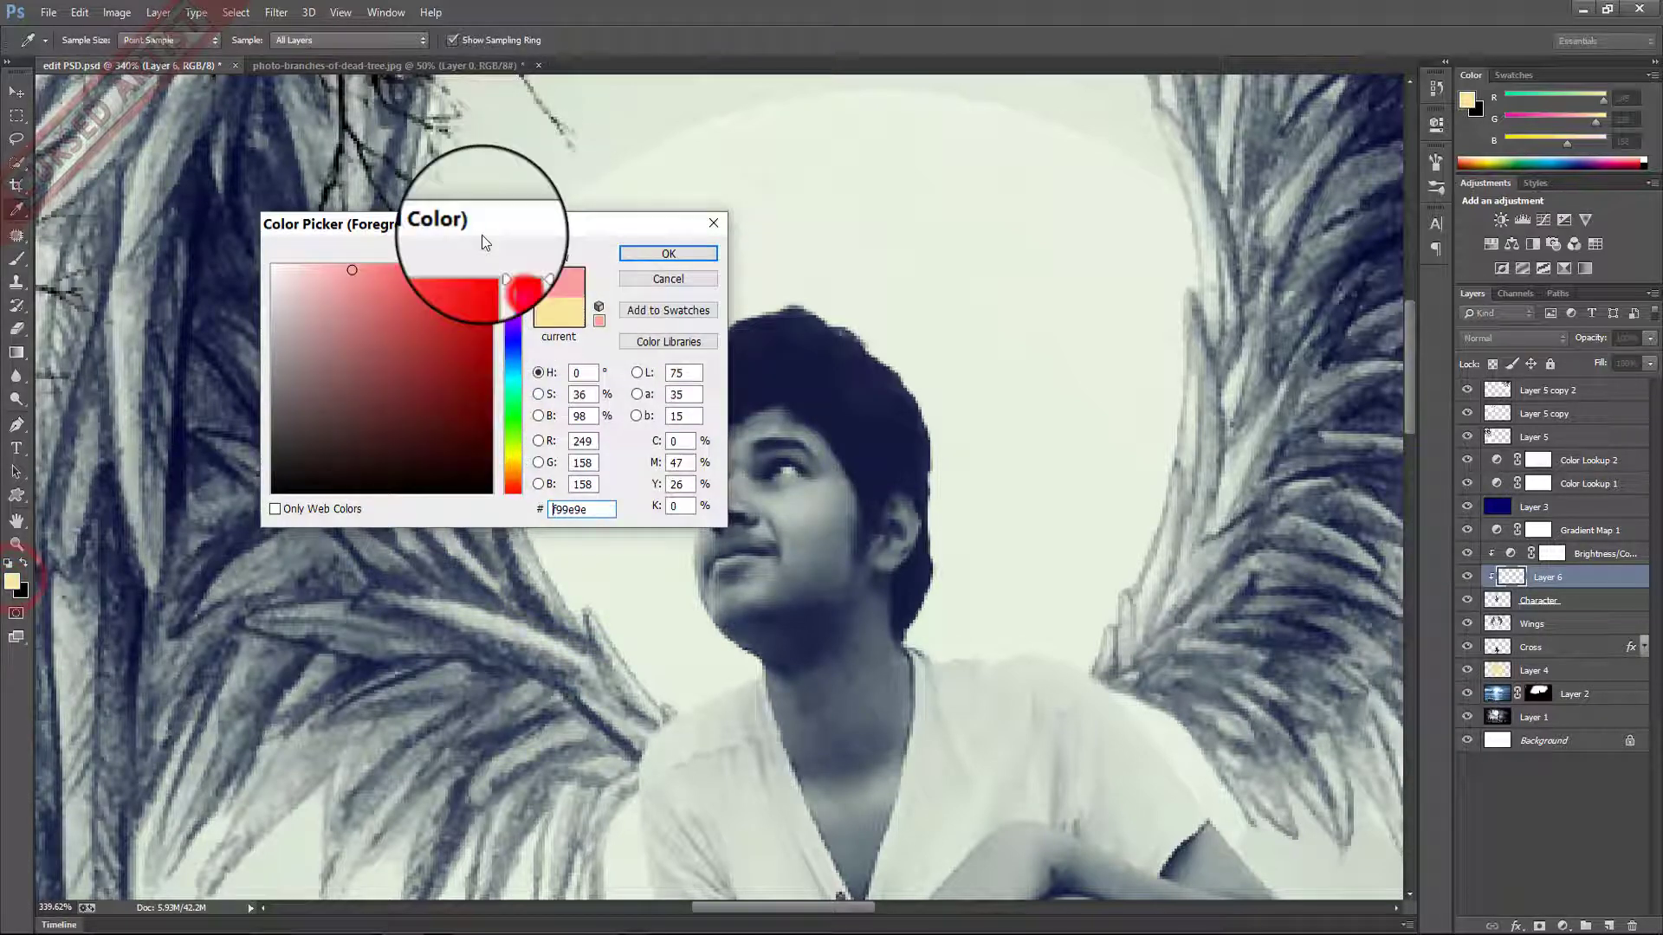
{"action": "left_click", "coordinate": [663, 253]}
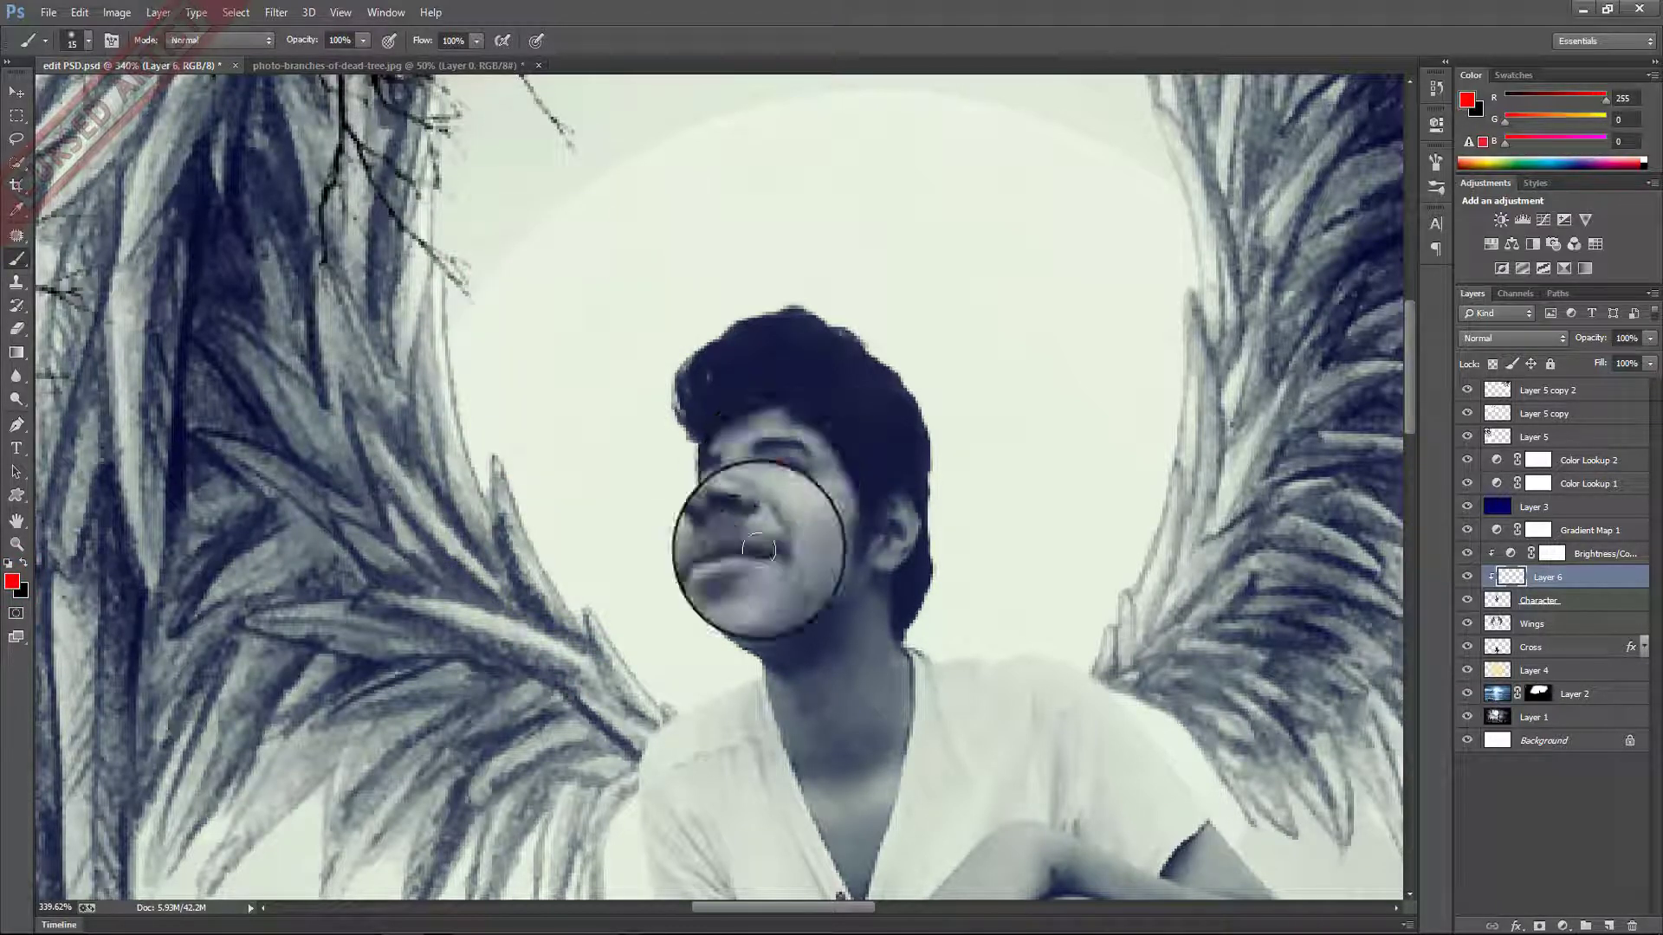
{"action": "left_click", "coordinate": [1488, 582]}
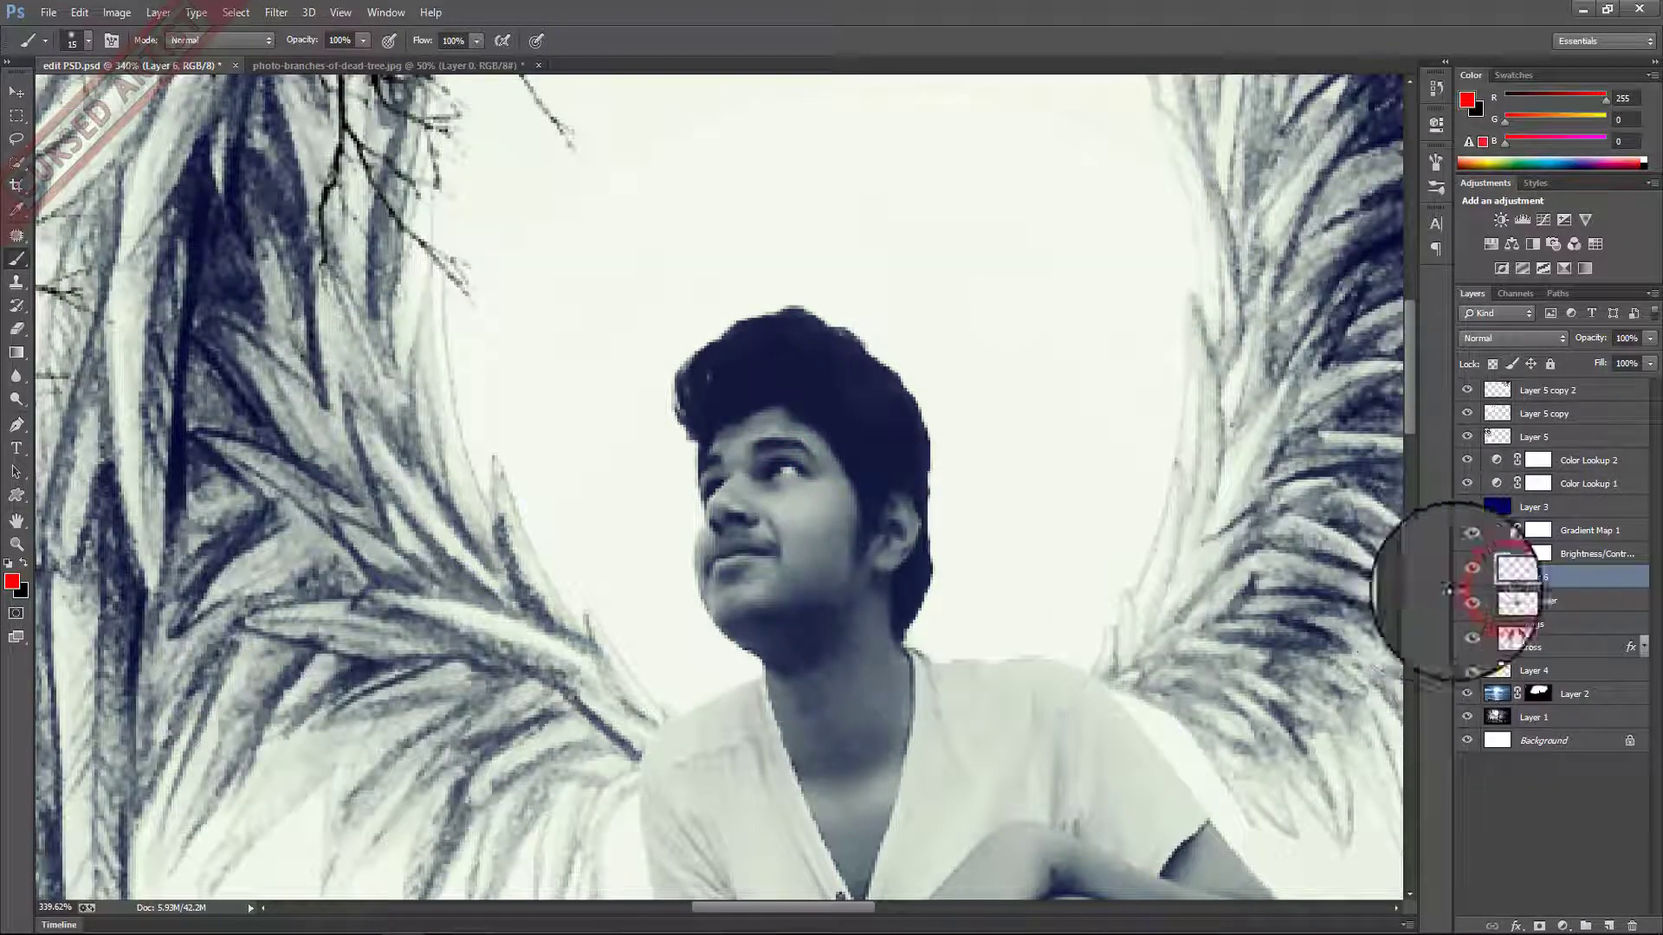
{"action": "left_click", "coordinate": [1564, 577], "text": "alt"}
{"action": "left_click_drag", "start_coordinate": [1563, 578], "coordinate": [1482, 465]}
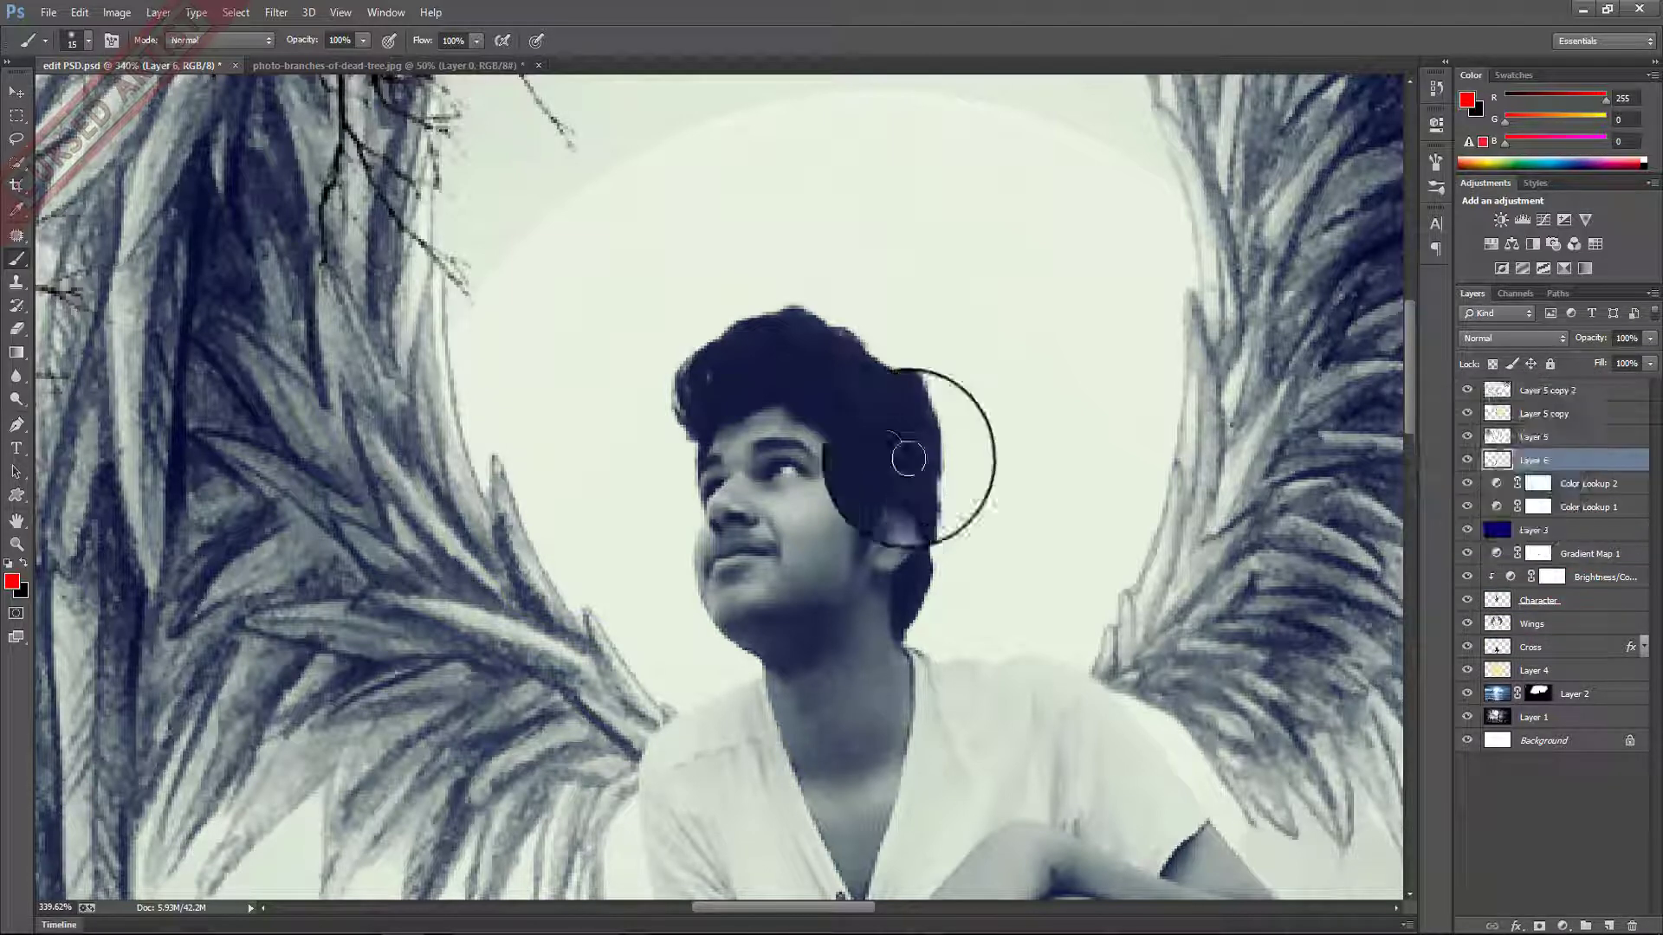
Set the eye-glow layer to Screen and enlarge the red glow.
{"action": "left_click", "coordinate": [1514, 338]}
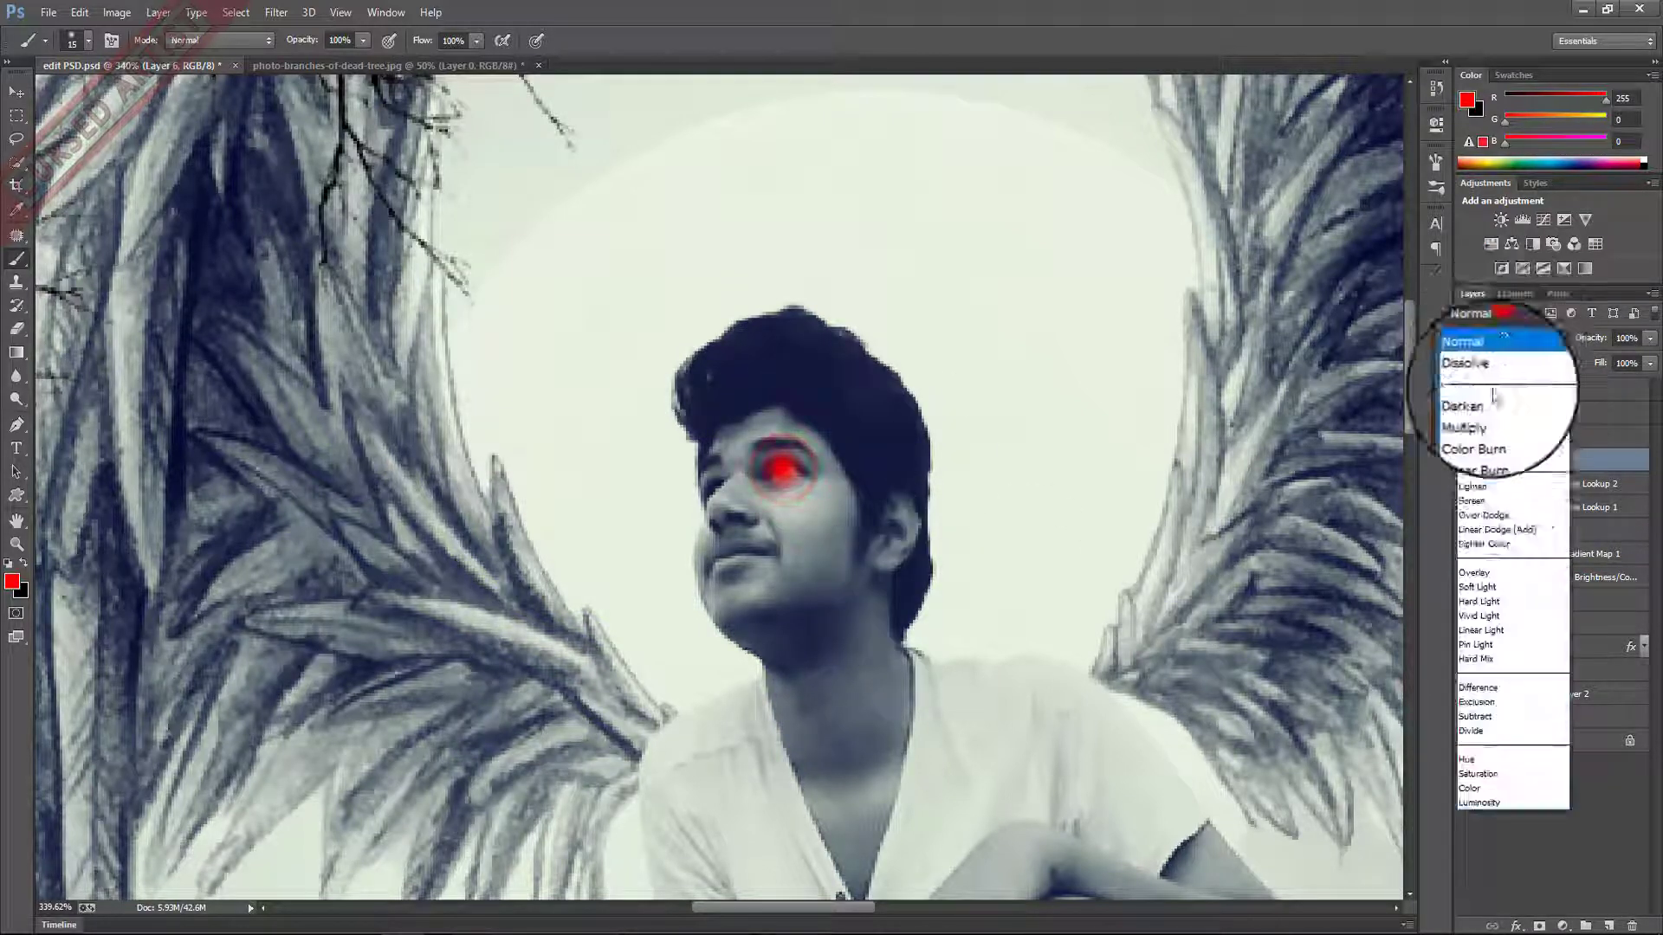
{"action": "left_click", "coordinate": [1472, 456]}
{"action": "key", "text": "ctrl+t"}
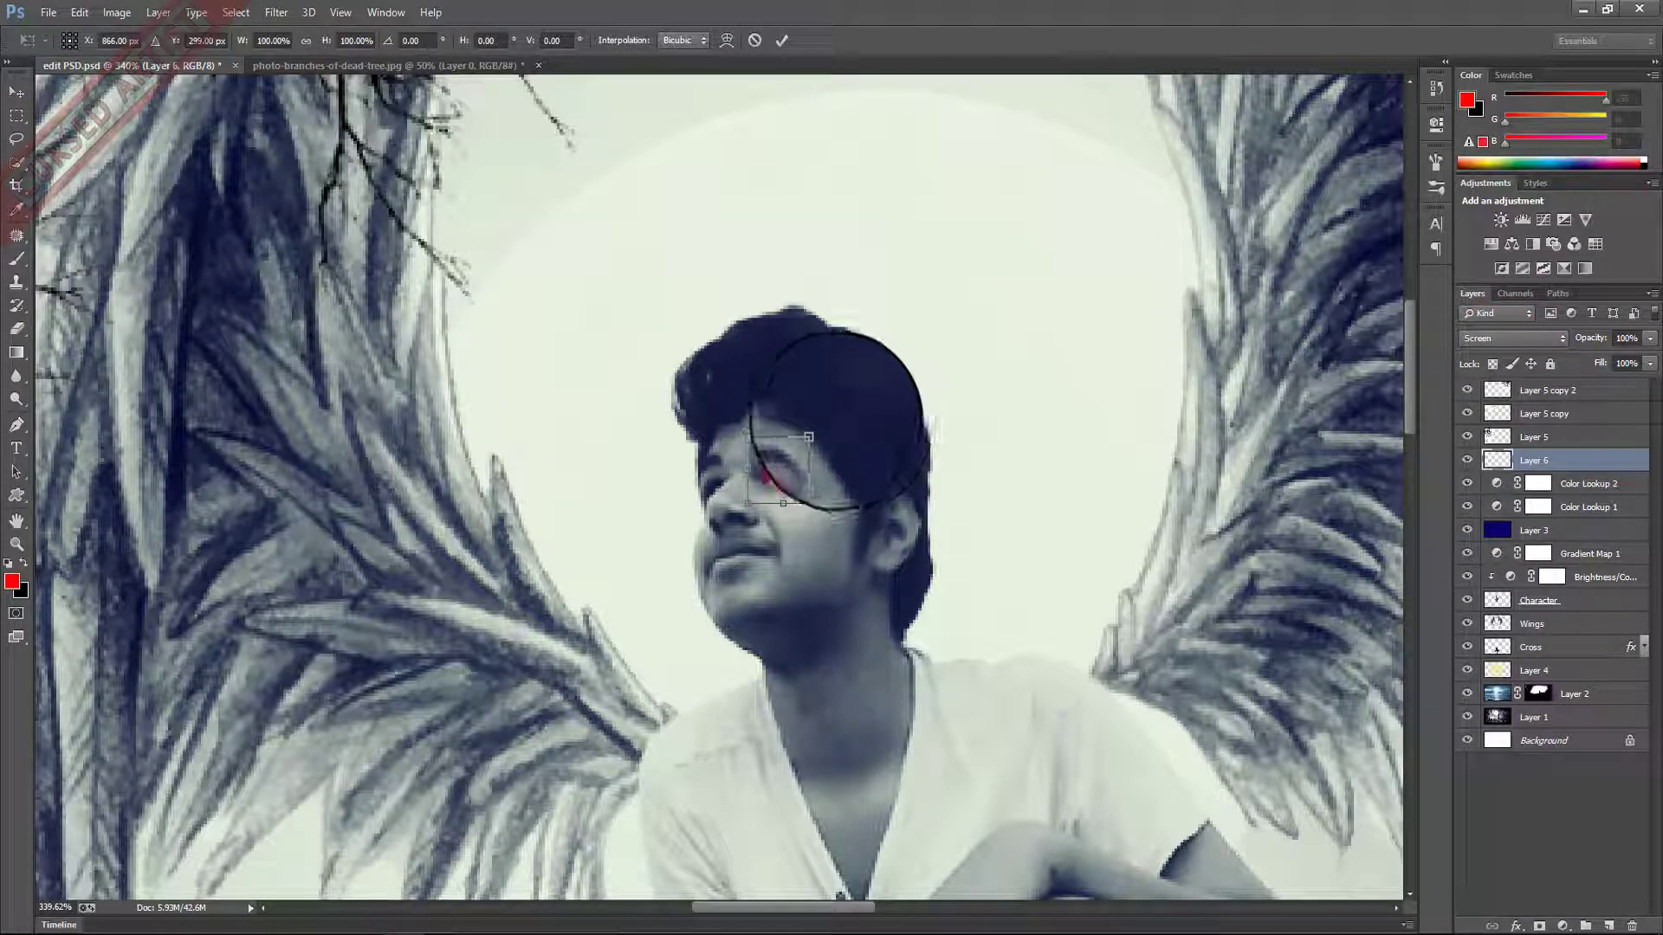
{"action": "left_click_drag", "start_coordinate": [818, 431], "coordinate": [838, 406]}
{"action": "key", "text": "Return"}
{"action": "scroll", "coordinate": [838, 406], "scroll_direction": "down", "scroll_amount": 3}
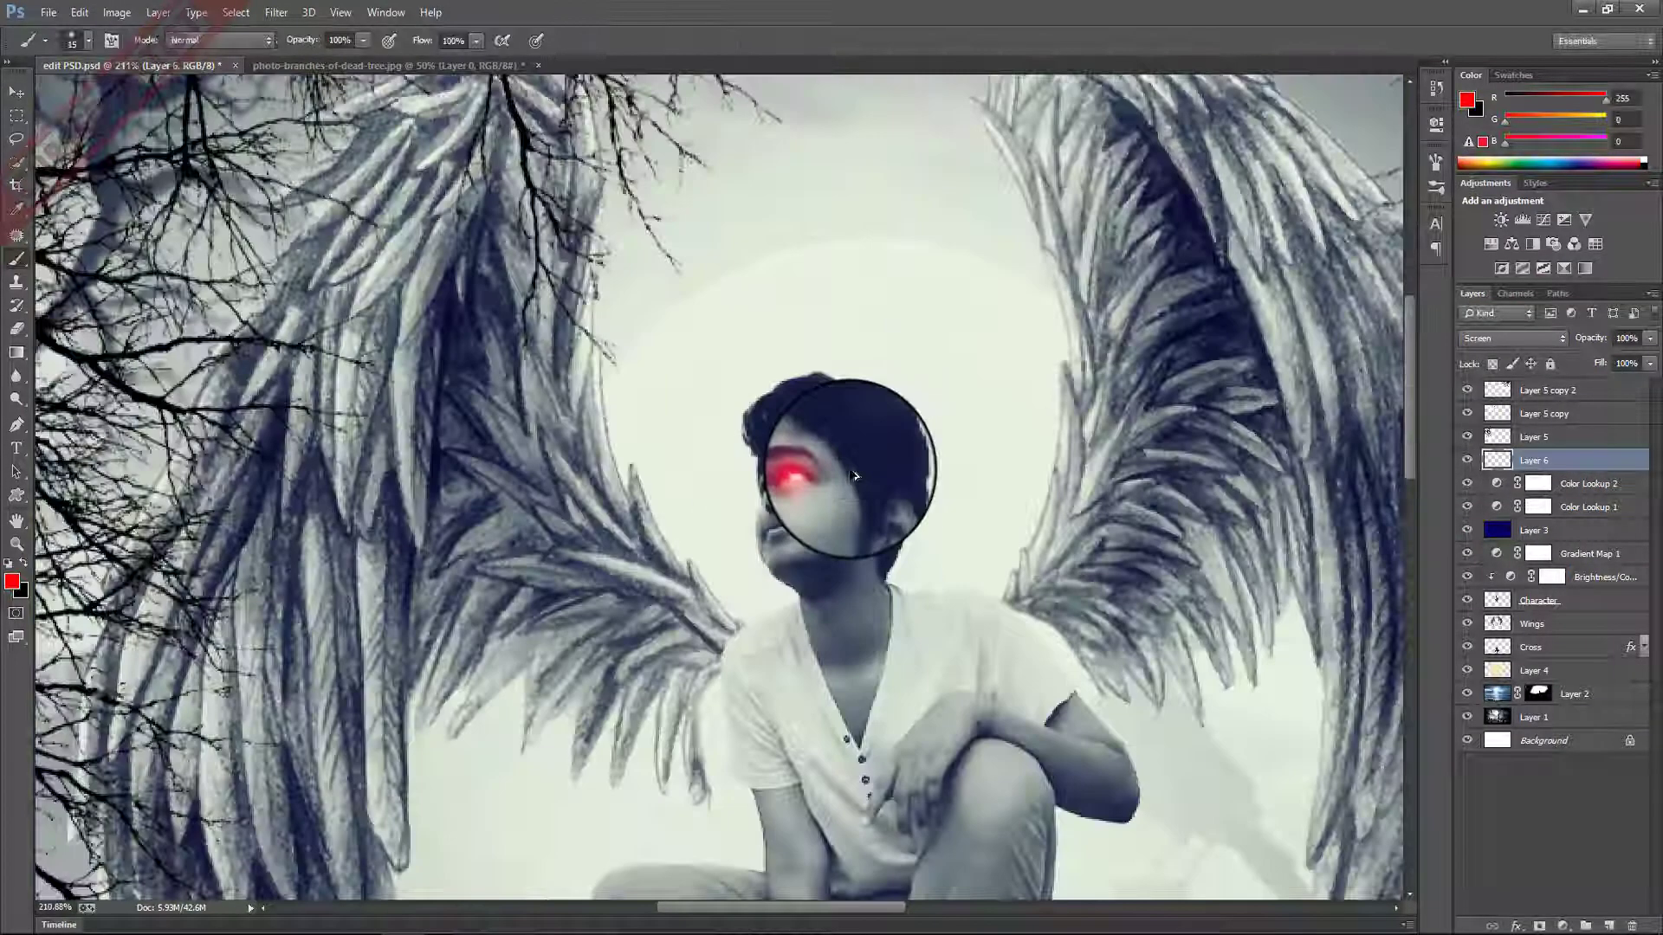
{"action": "scroll", "coordinate": [836, 446], "scroll_direction": "up", "scroll_amount": 4}
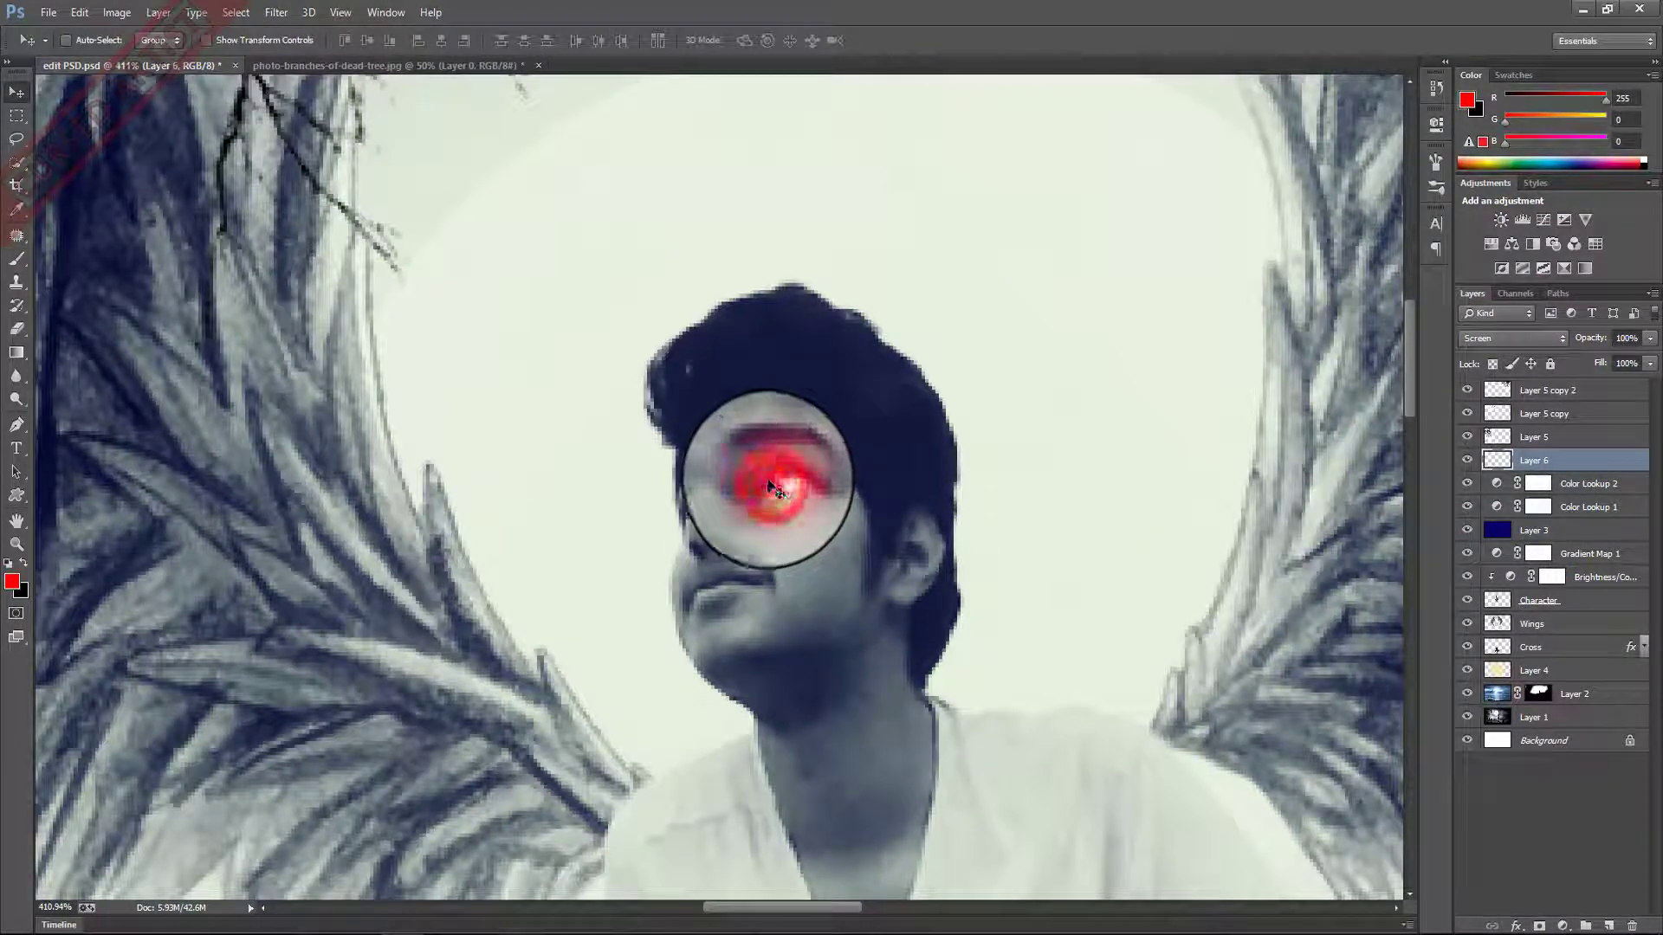
Duplicate the eye glow, then merge Layer 6 and Layer 6 copy into one.
{"action": "key", "text": "ctrl+j"}
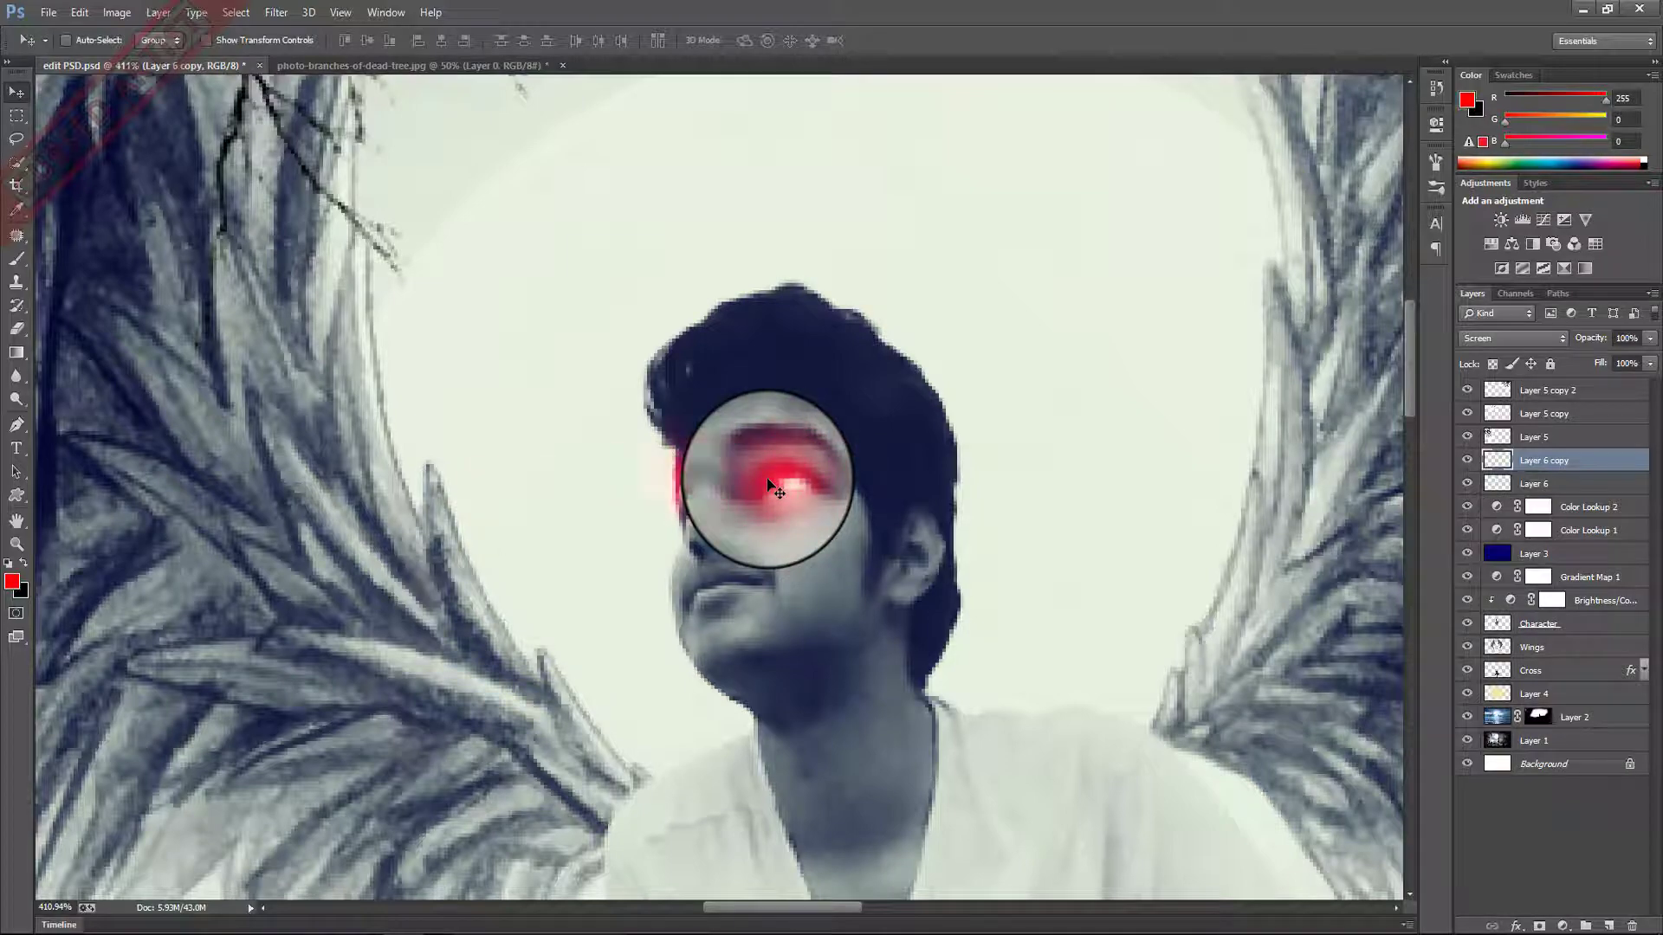
{"action": "scroll", "coordinate": [773, 487], "scroll_direction": "down", "scroll_amount": 2}
{"action": "scroll", "coordinate": [857, 523], "scroll_direction": "down", "scroll_amount": 3}
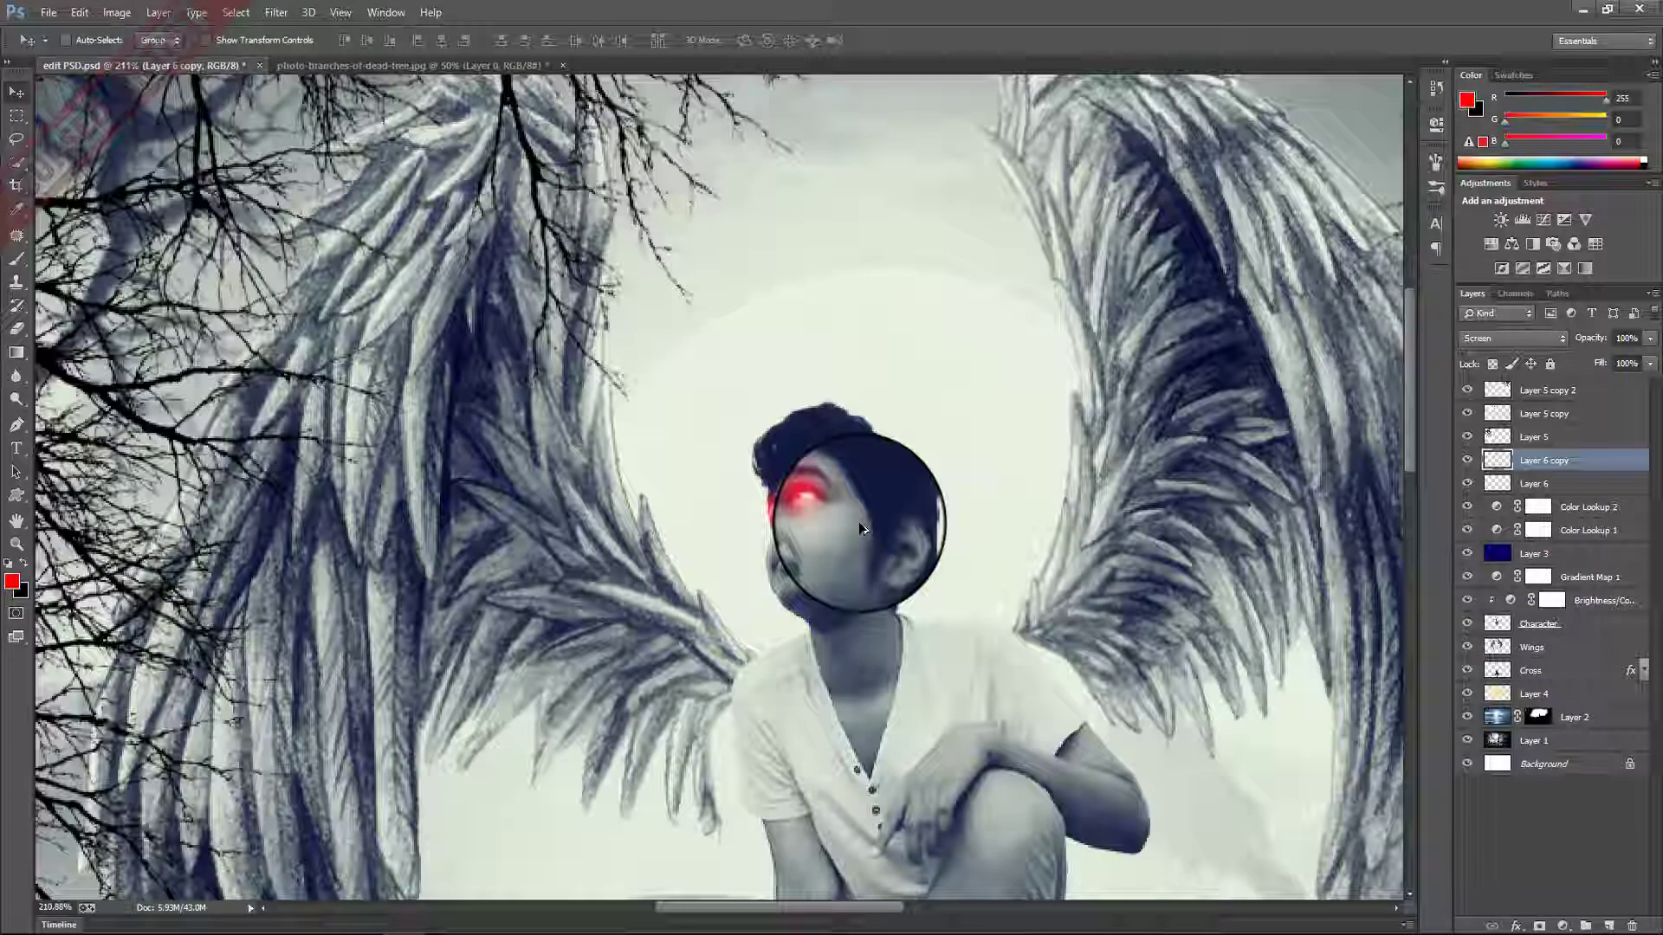
{"action": "scroll", "coordinate": [860, 523], "scroll_direction": "up", "scroll_amount": 5}
{"action": "scroll", "coordinate": [860, 523], "scroll_direction": "up", "scroll_amount": 2}
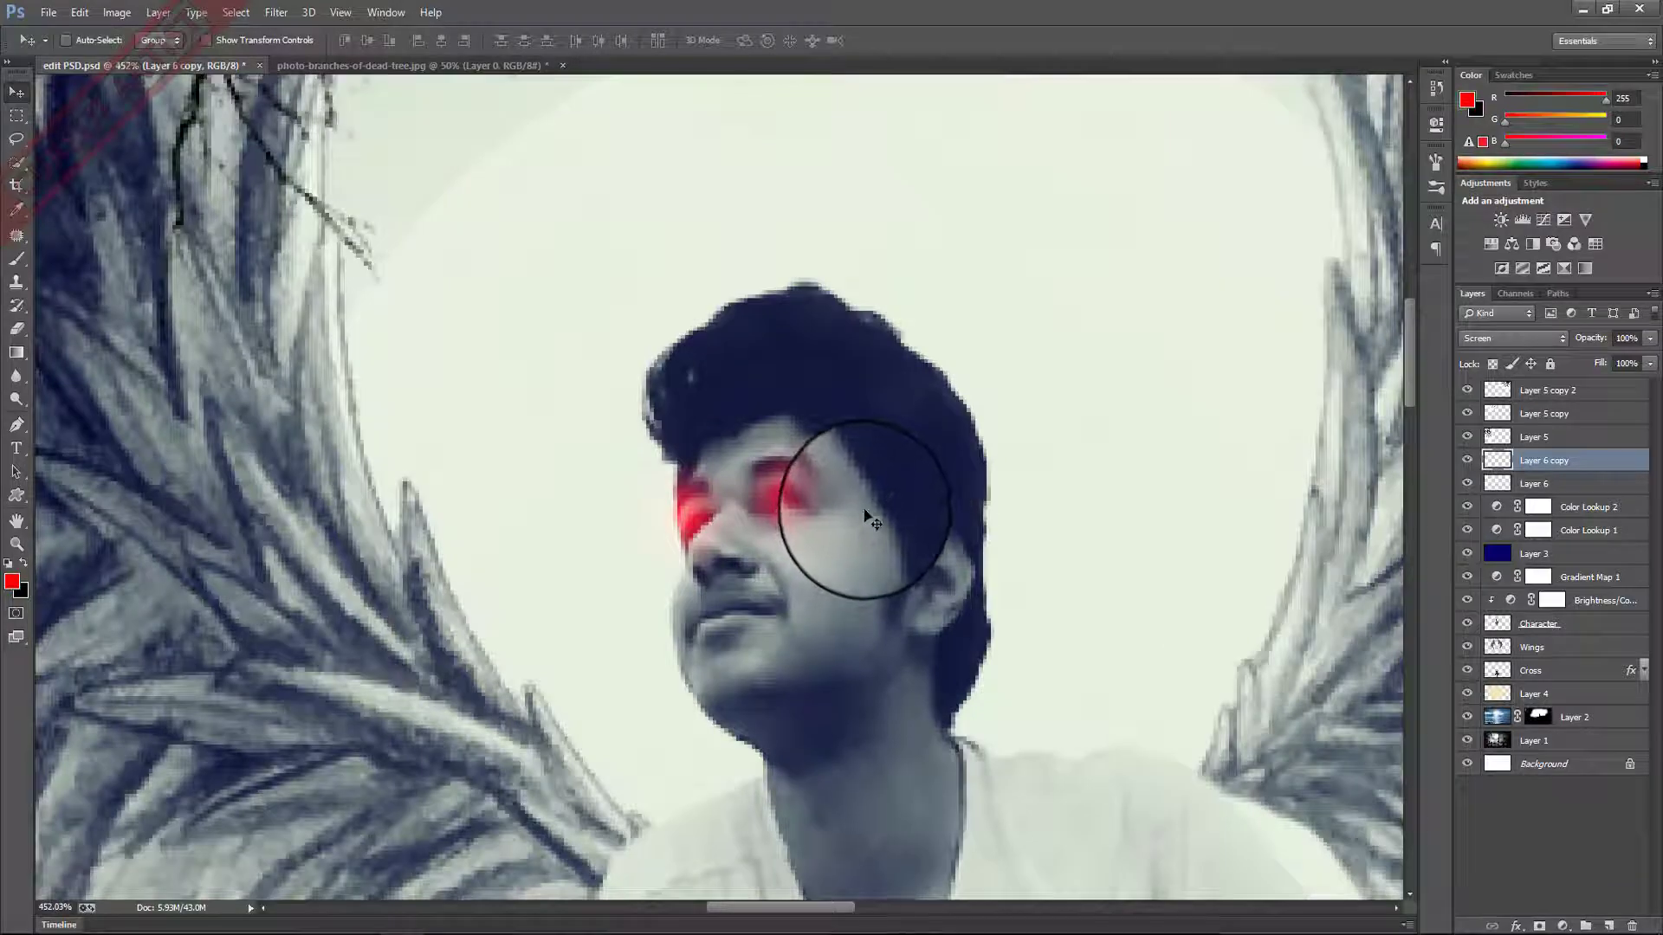
{"action": "left_click", "coordinate": [1550, 485]}
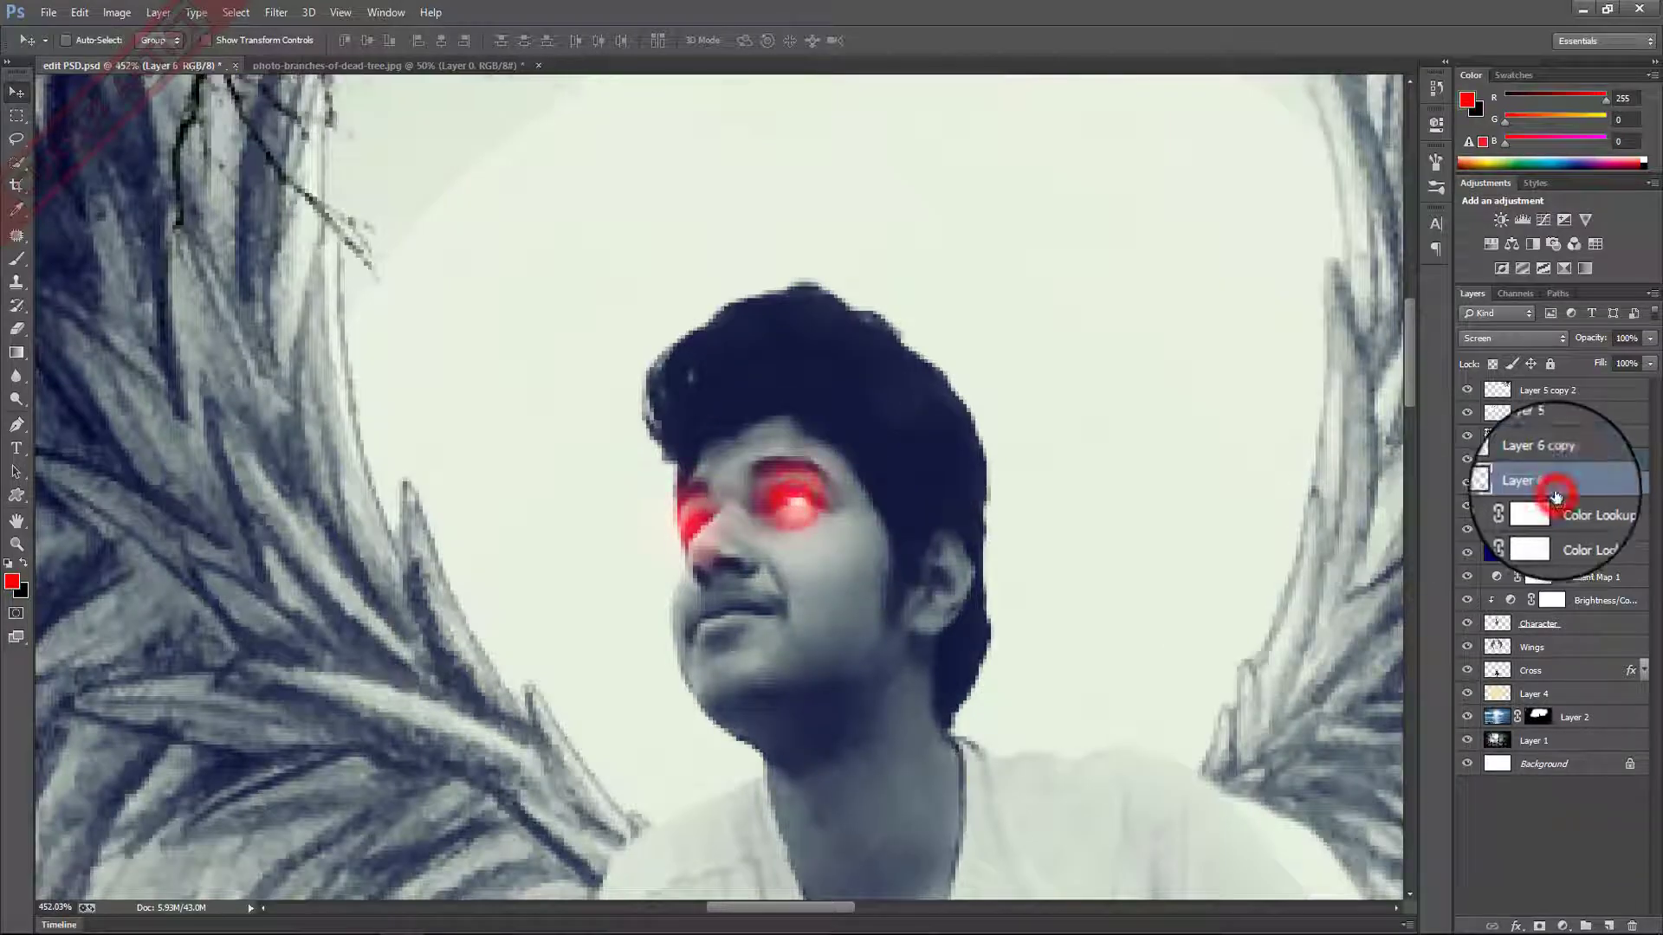
{"action": "scroll", "coordinate": [1095, 453], "scroll_direction": "down", "scroll_amount": 2}
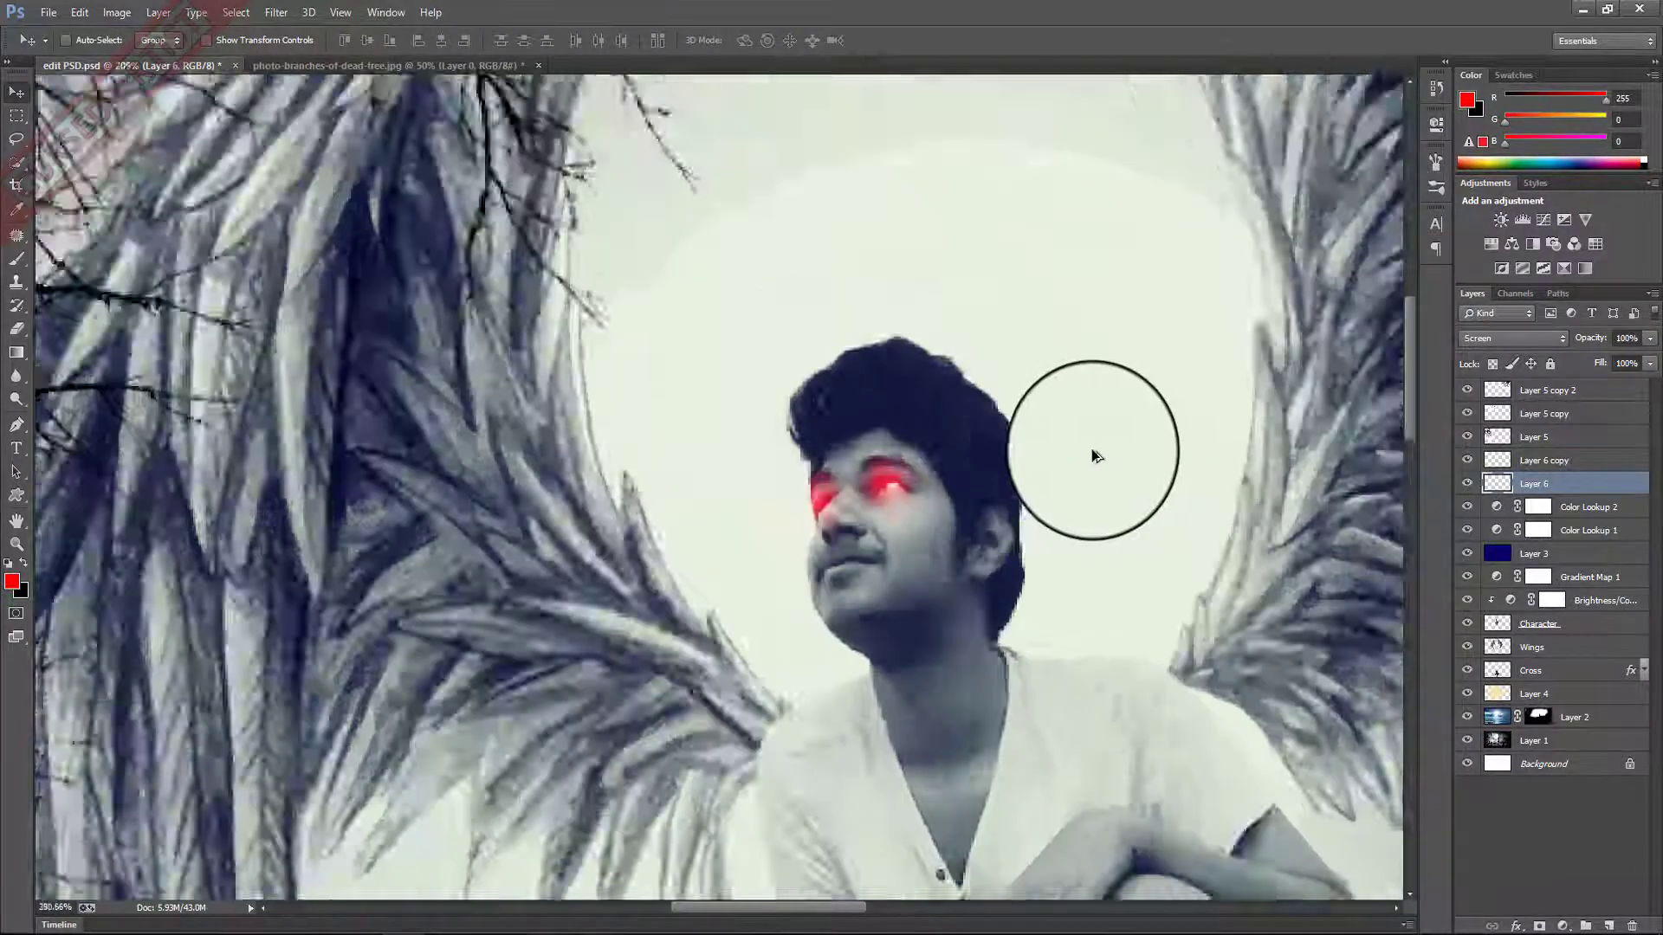
{"action": "scroll", "coordinate": [1094, 453], "scroll_direction": "down", "scroll_amount": 3}
{"action": "scroll", "coordinate": [1097, 456], "scroll_direction": "down", "scroll_amount": 3}
{"action": "scroll", "coordinate": [1096, 457], "scroll_direction": "down", "scroll_amount": 2}
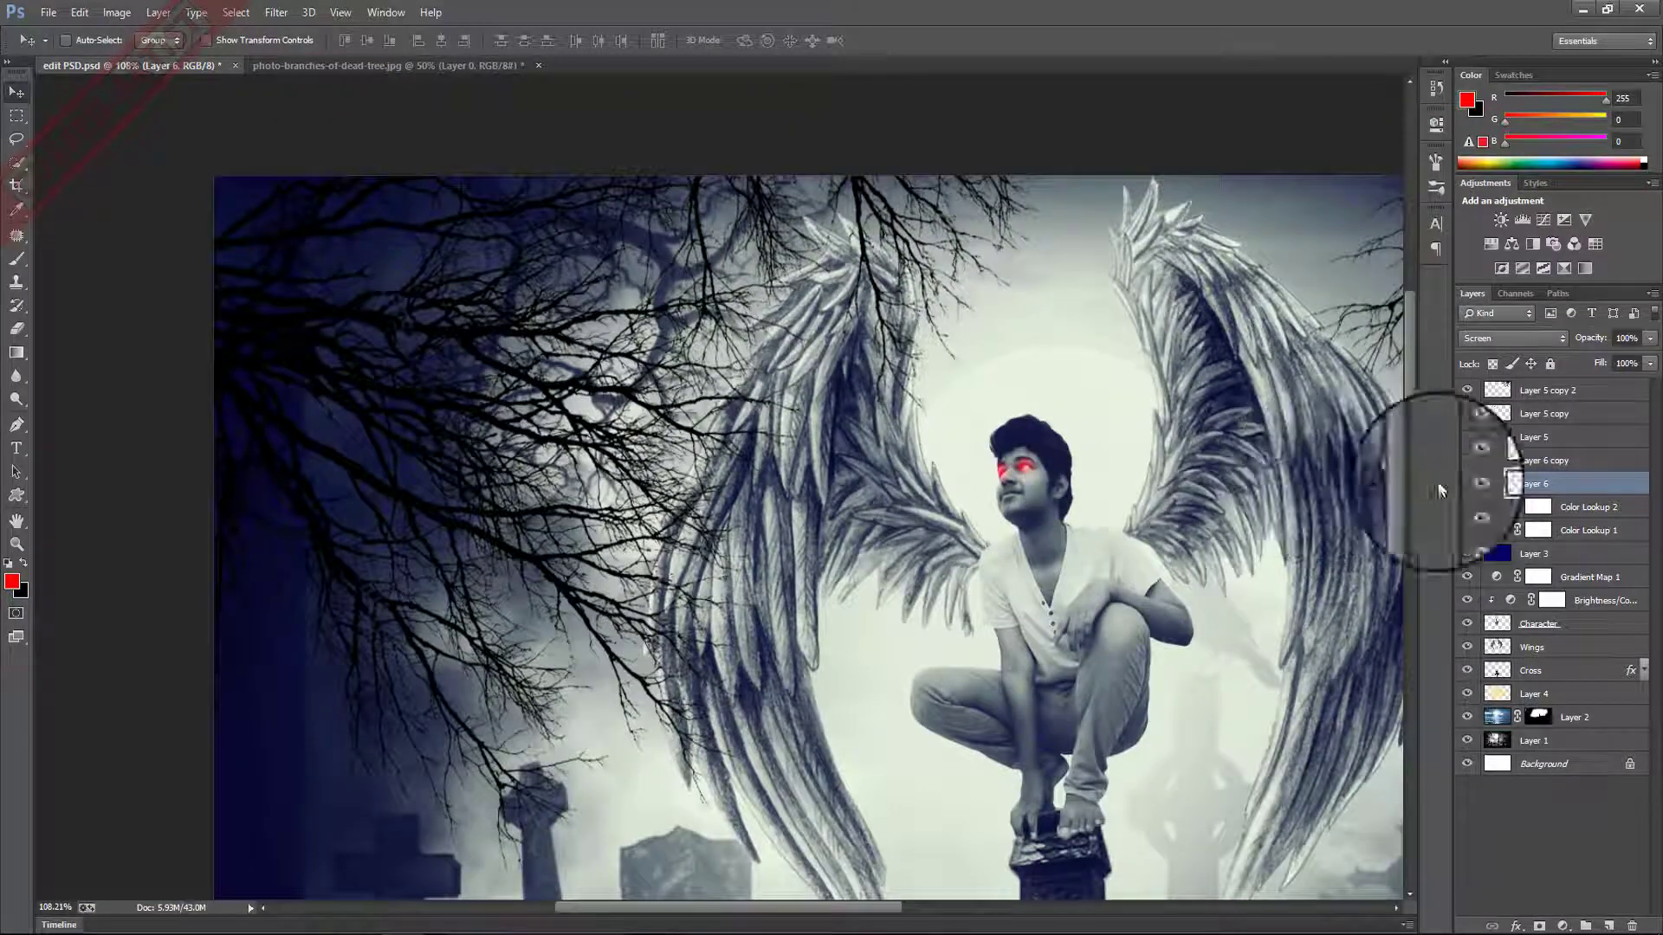
{"action": "left_click", "coordinate": [1546, 460], "text": "shift"}
{"action": "key", "text": "ctrl+e"}
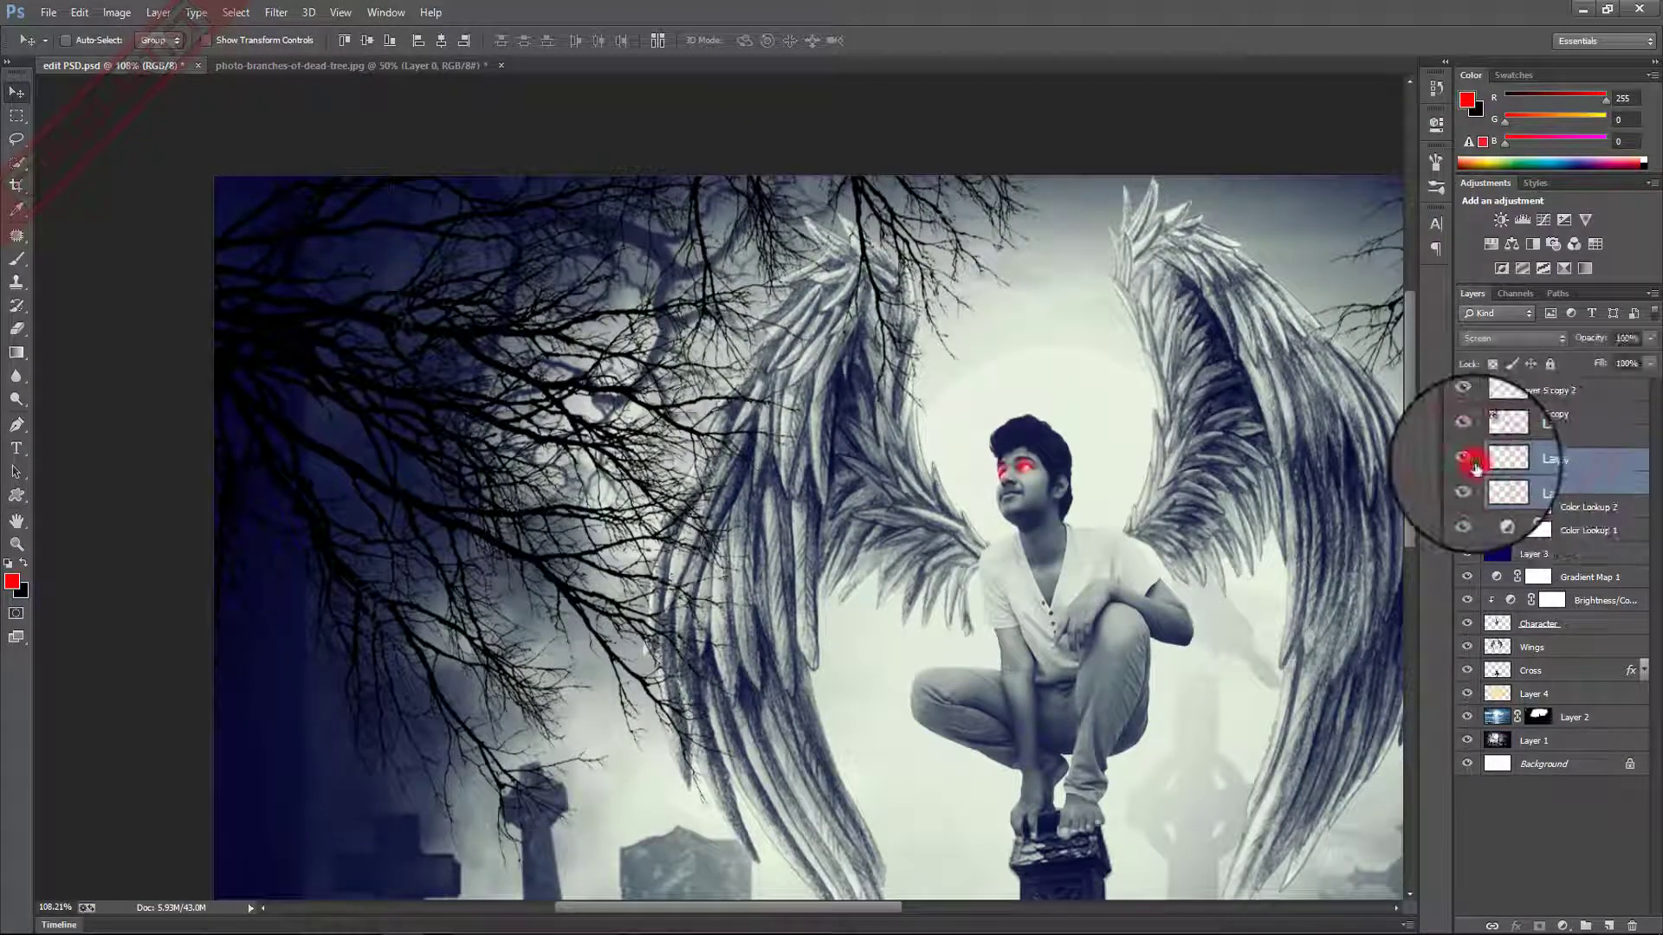
Blend the merged glow as Linear Dodge (Add) at 50% opacity.
{"action": "left_click", "coordinate": [1514, 338]}
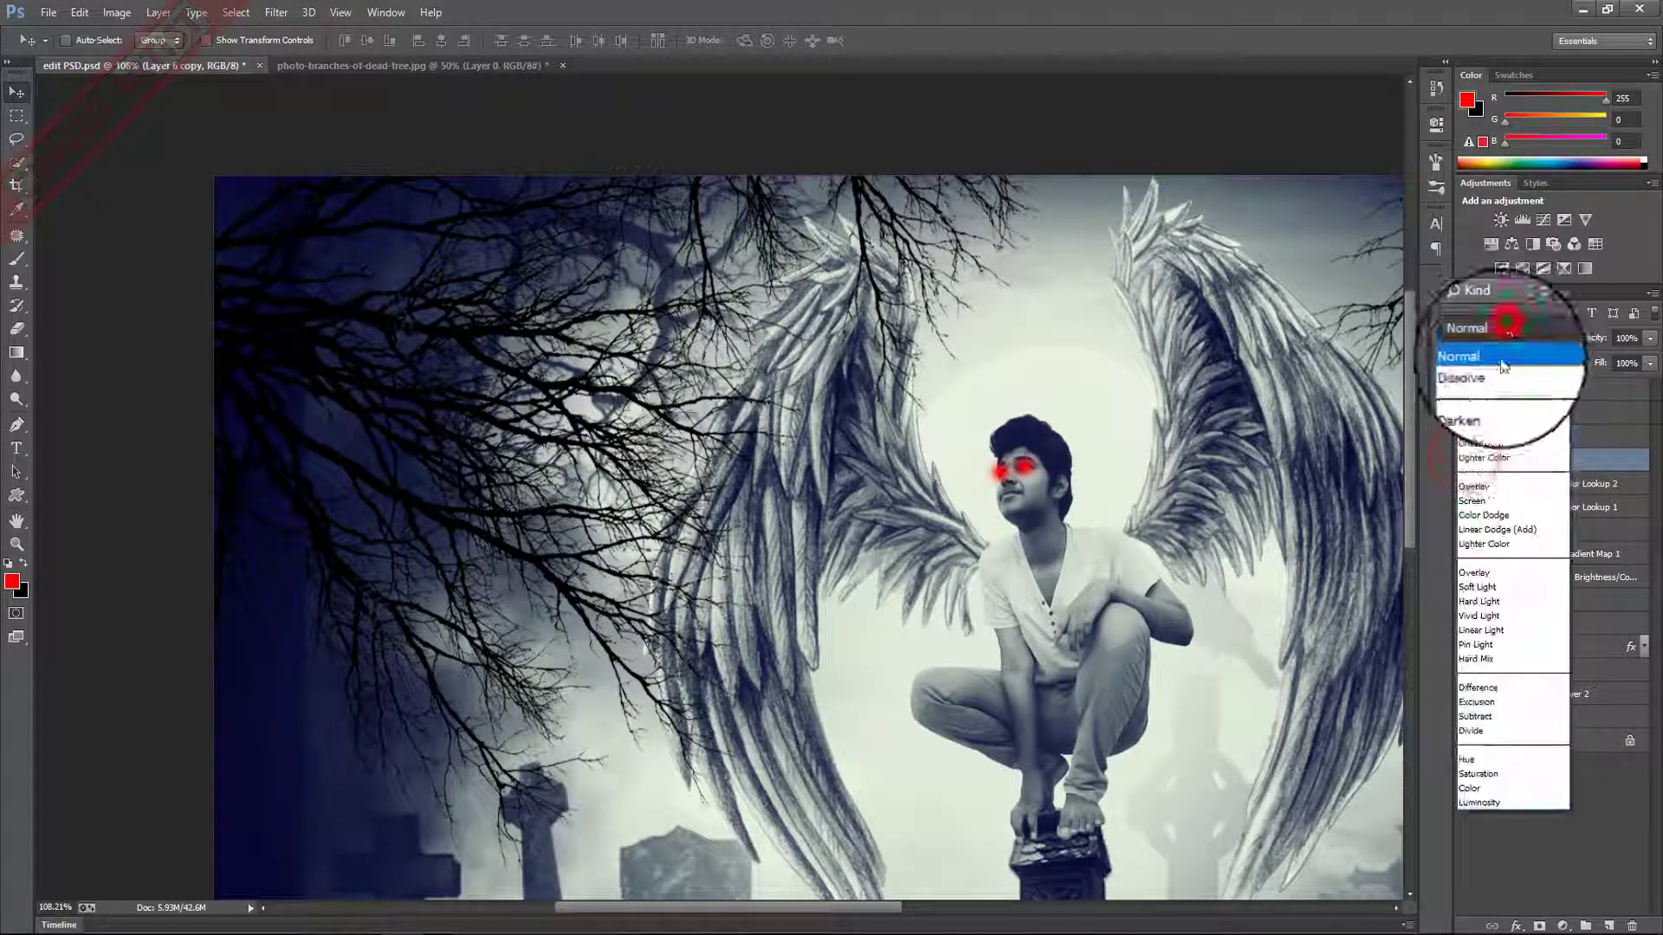
{"action": "left_click", "coordinate": [1511, 385]}
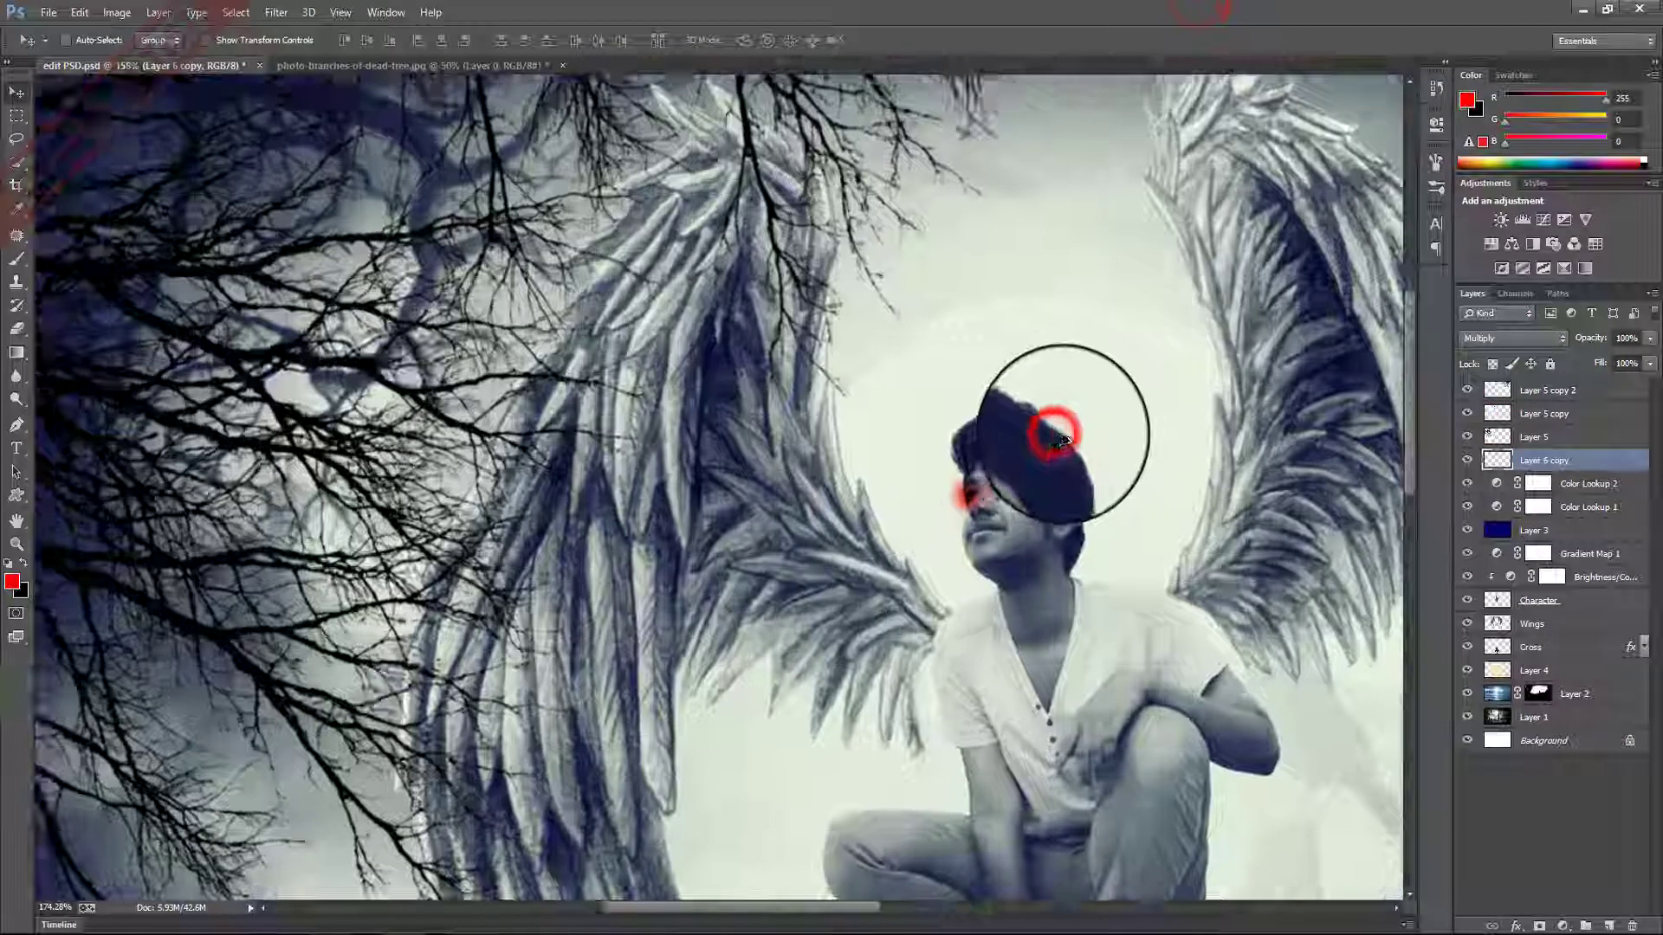
{"action": "scroll", "coordinate": [1057, 430], "scroll_direction": "up", "scroll_amount": 3}
{"action": "left_click", "coordinate": [1514, 338]}
{"action": "left_click", "coordinate": [1496, 478]}
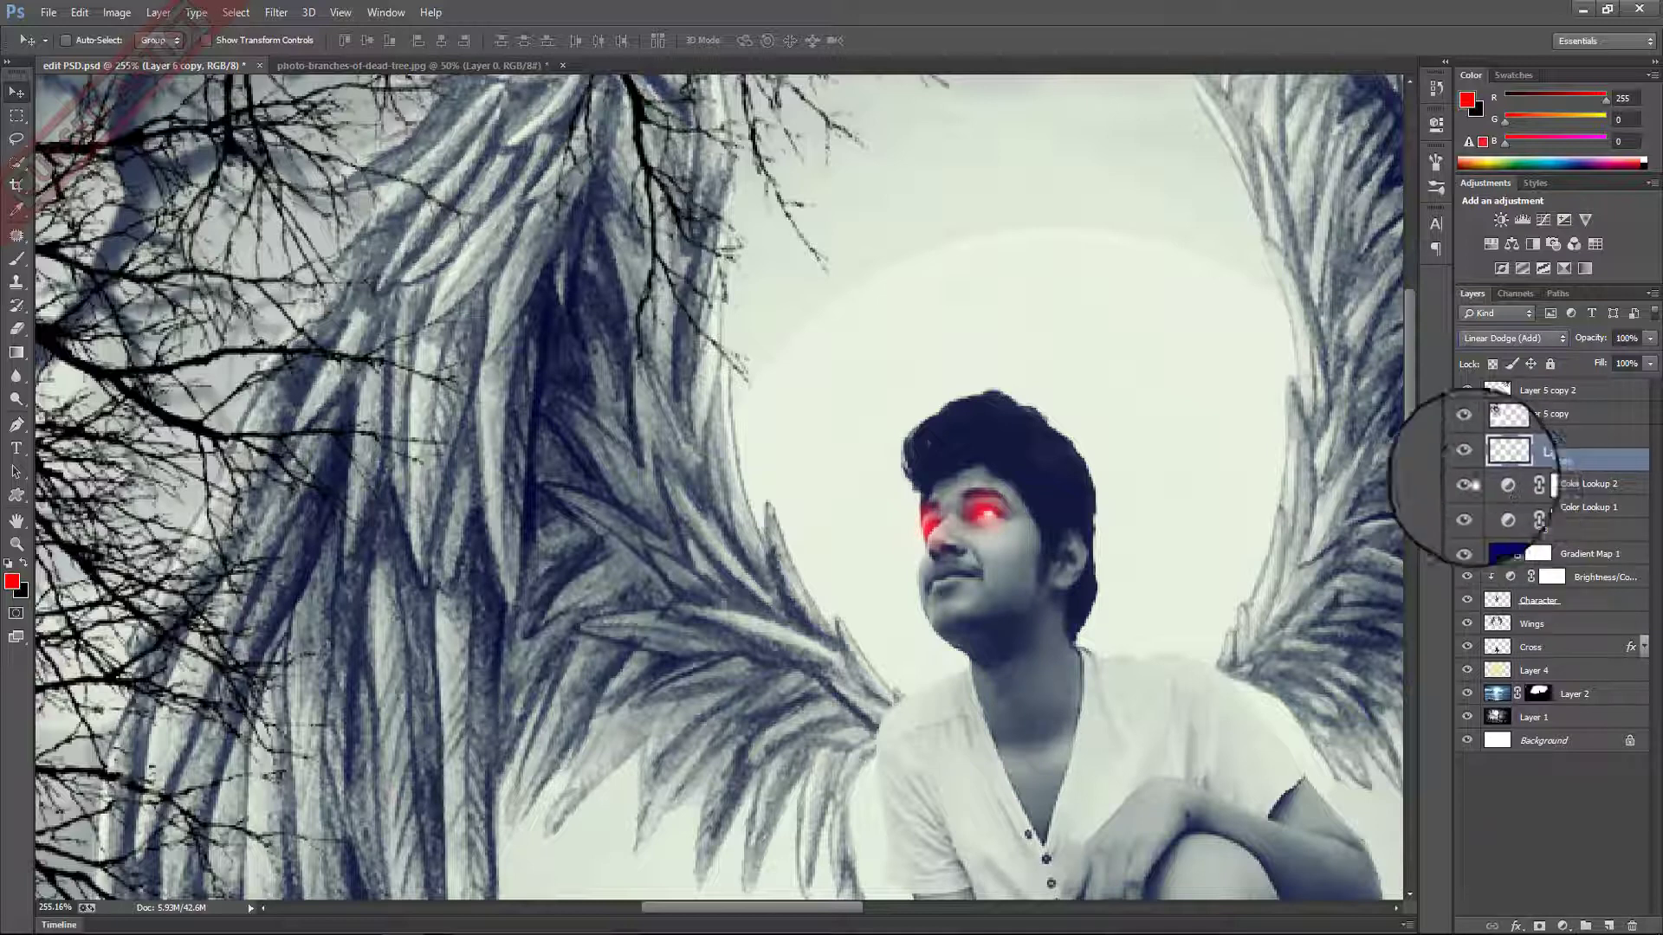
{"action": "left_click", "coordinate": [1628, 338]}
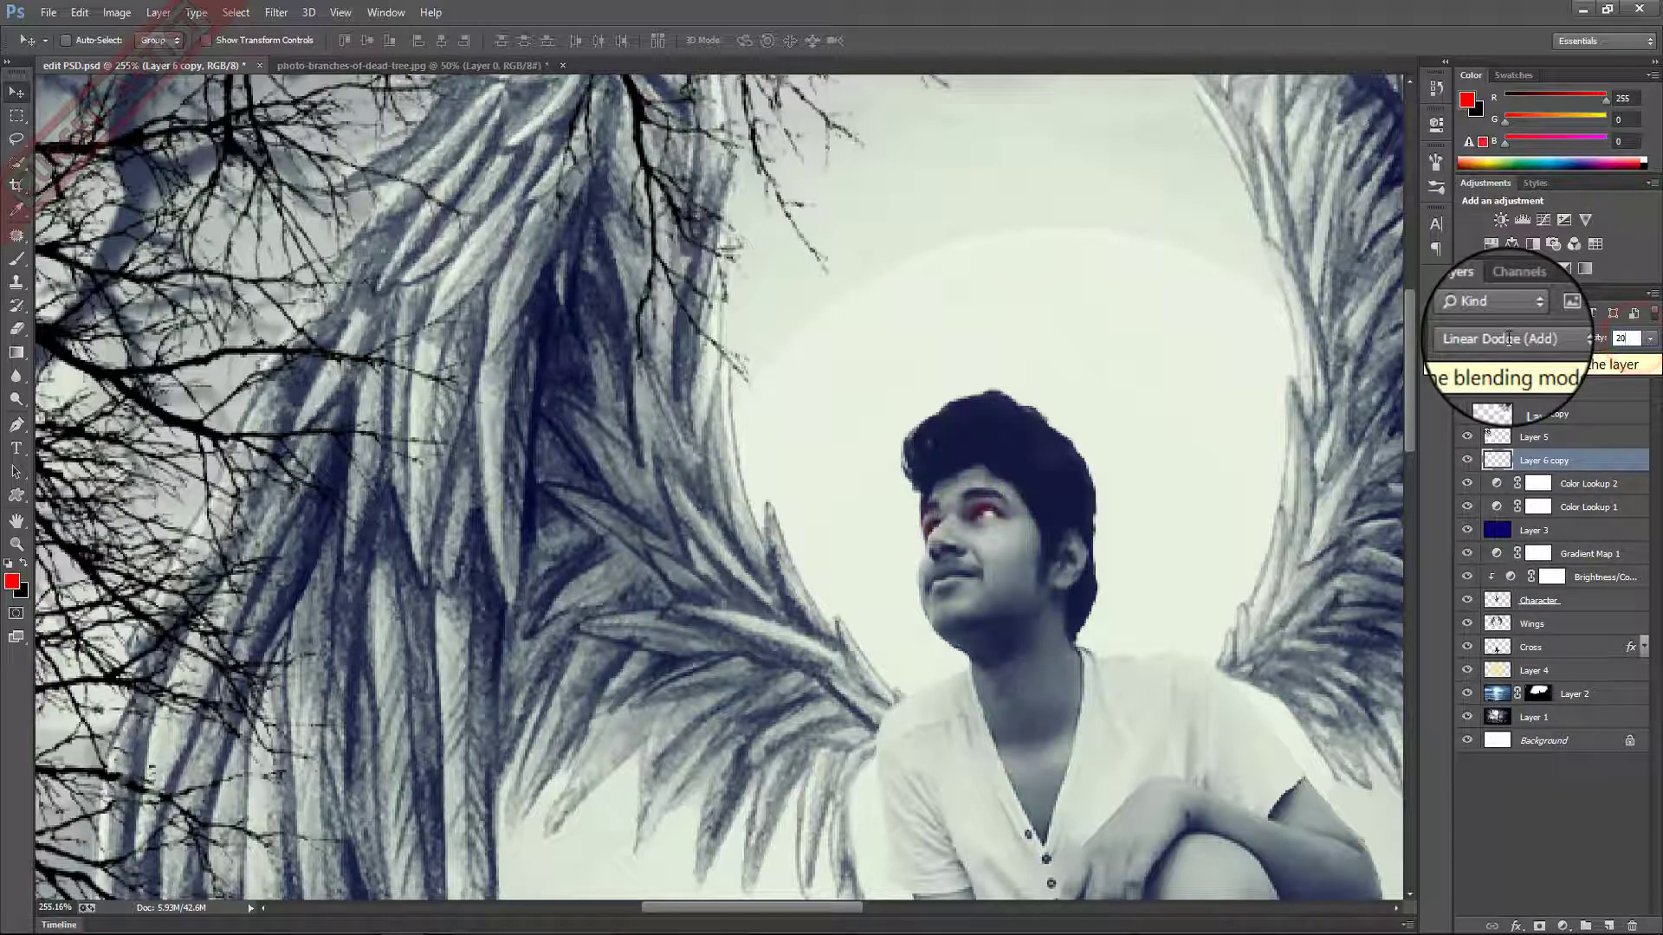
{"action": "type", "text": "50"}
{"action": "key", "text": "Return"}
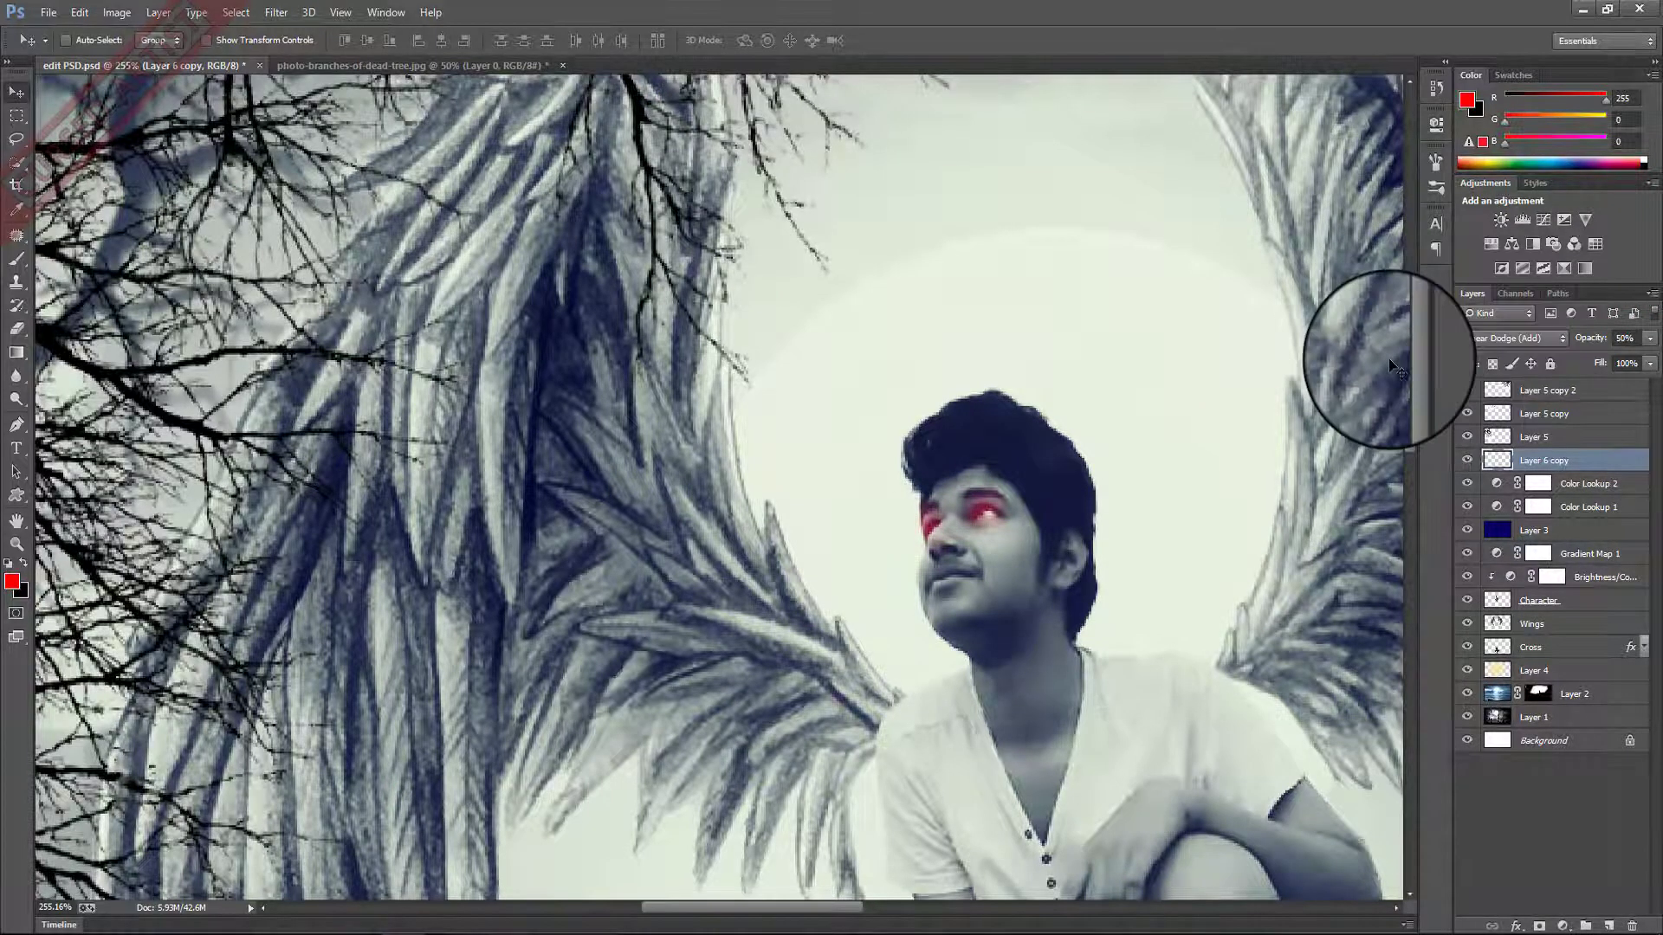
{"action": "key", "text": "ctrl+0"}
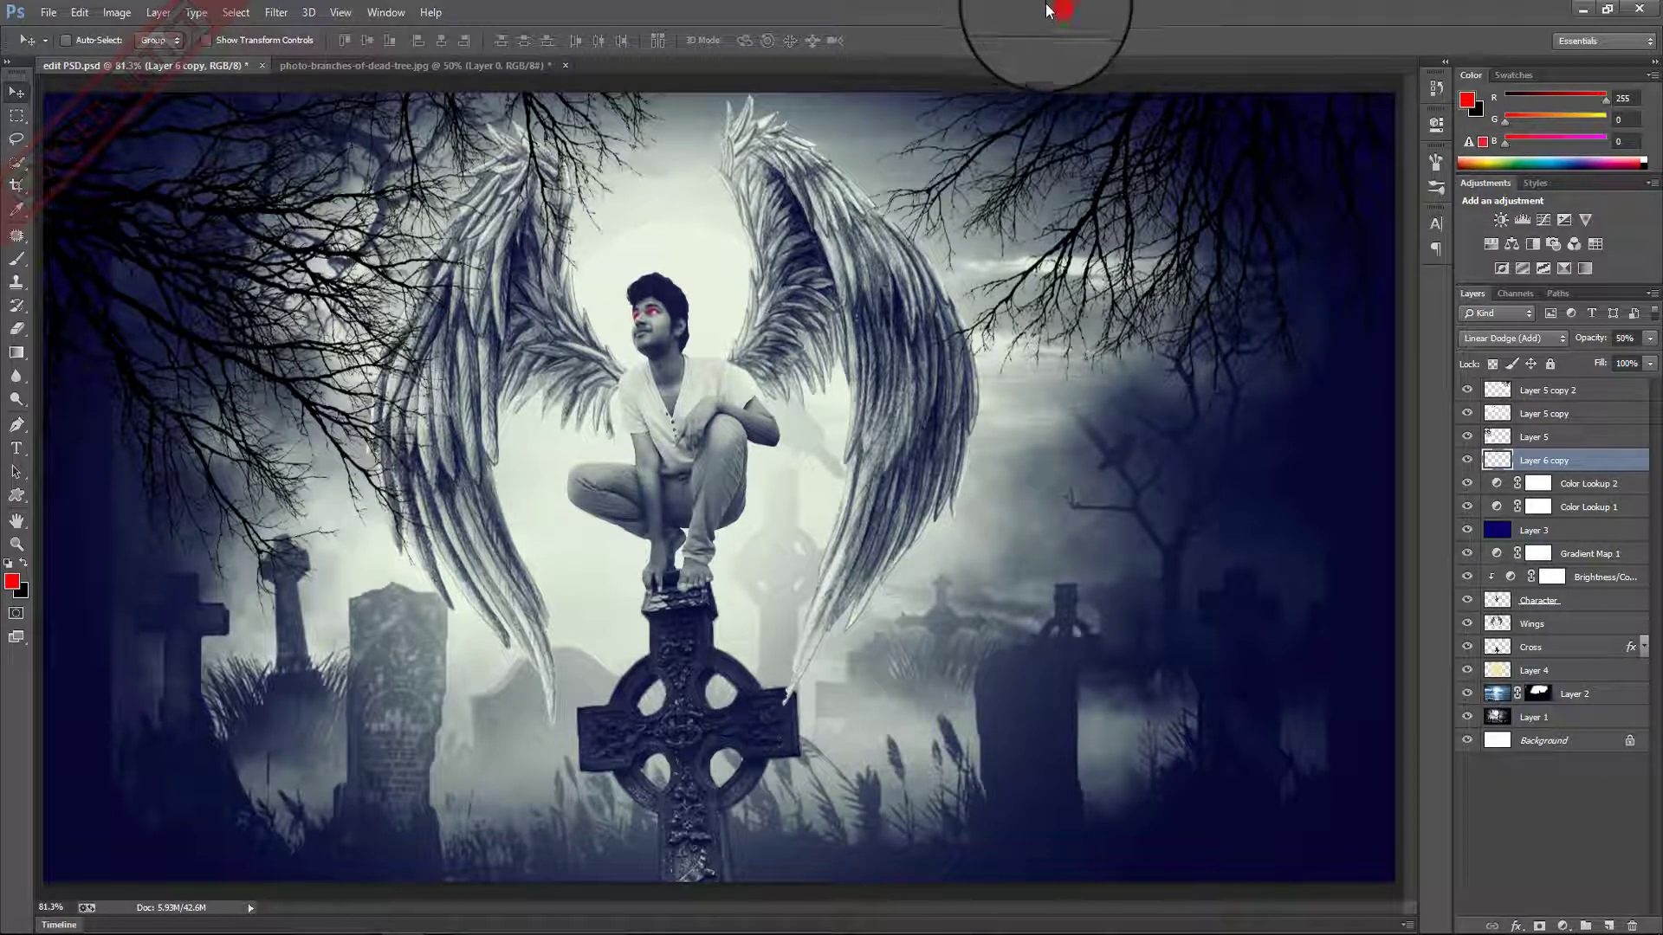
Stamp all visible layers into a new top layer and group the original layers beneath it.
{"action": "left_click", "coordinate": [1558, 790]}
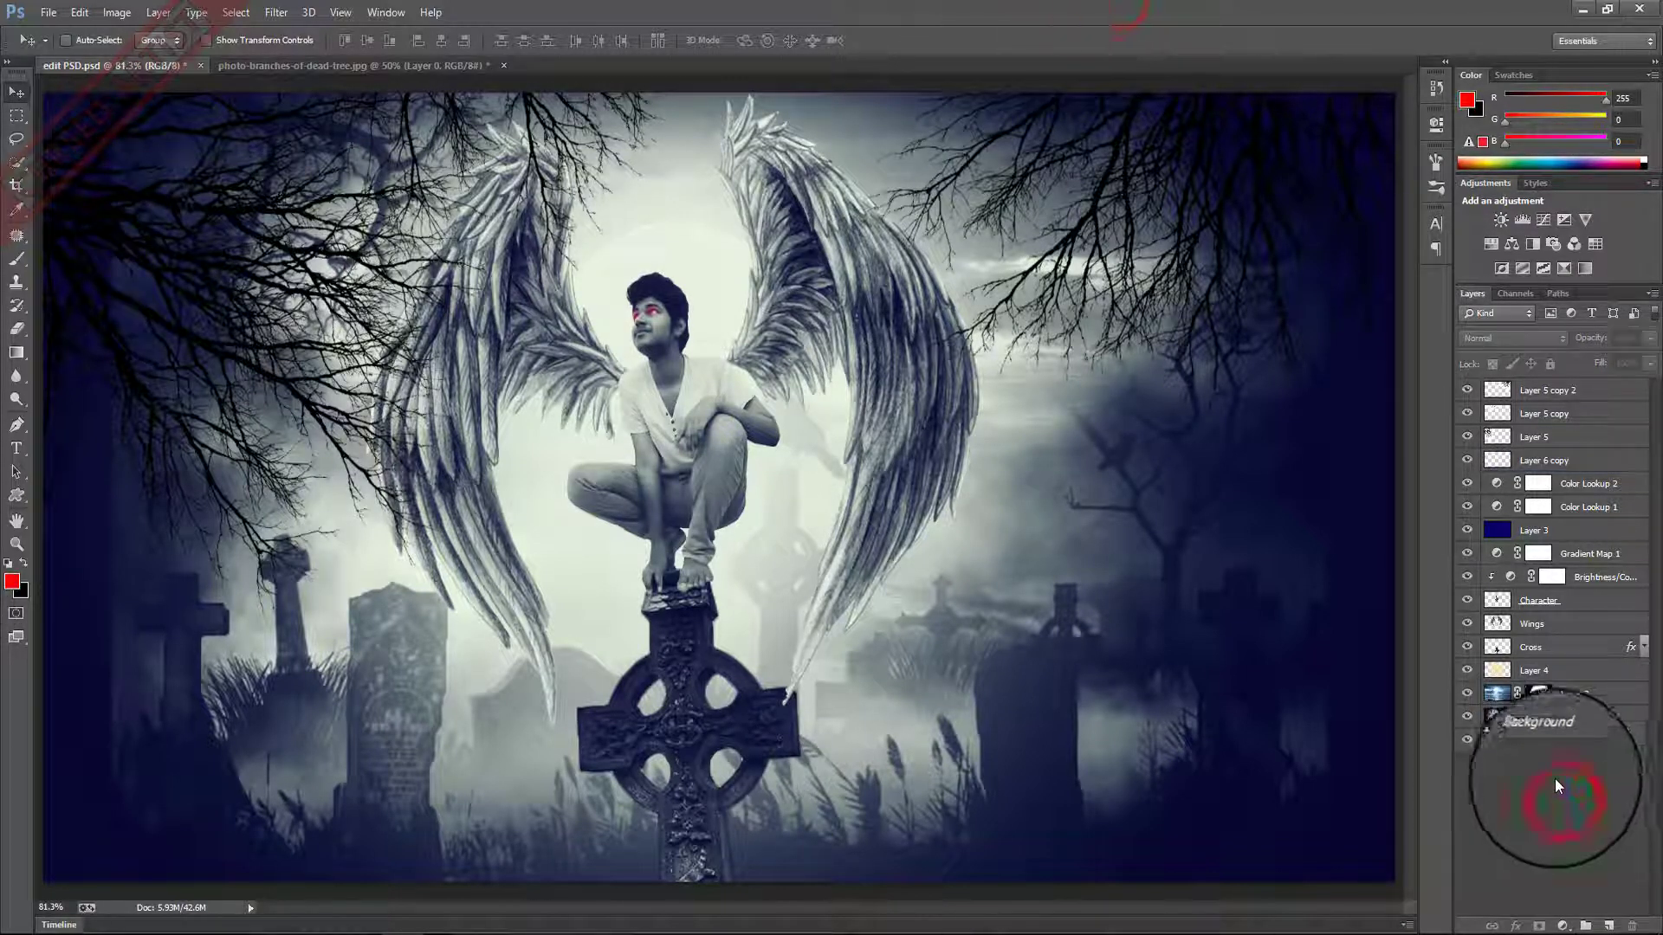
{"action": "key", "text": "ctrl+shift+alt+e"}
{"action": "left_click", "coordinate": [1550, 413]}
{"action": "left_click", "coordinate": [1576, 741], "text": "shift"}
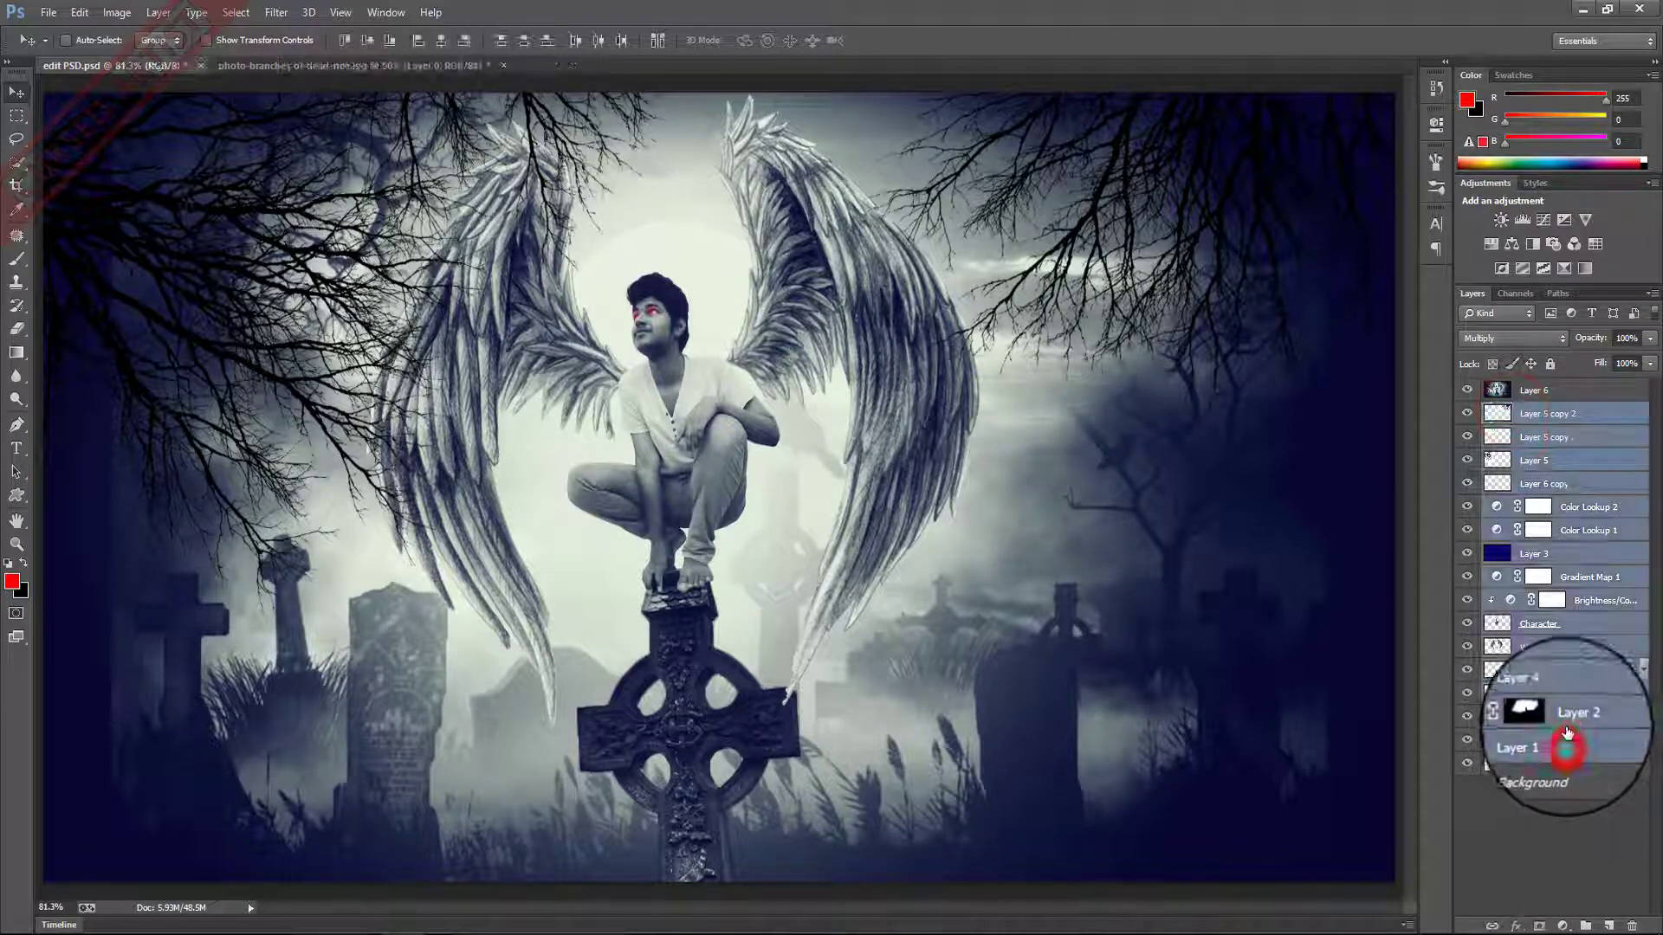
{"action": "key", "text": "ctrl+g"}
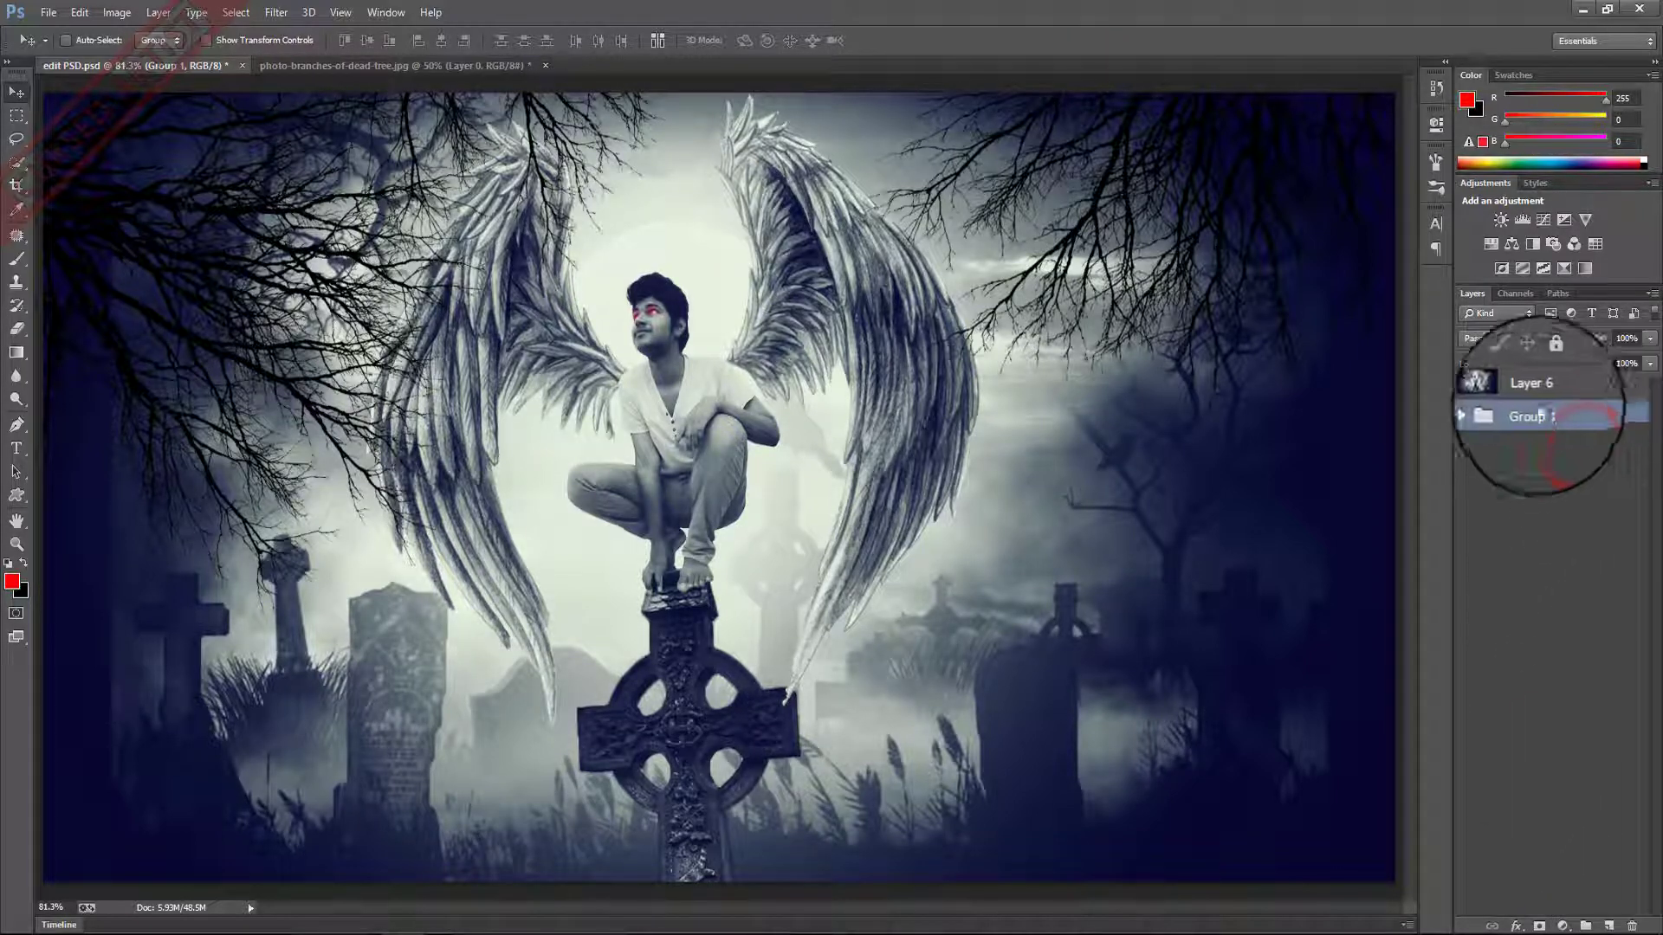
Rename the group 'Main' and the stamped layer 'Final', then hide the Main group.
{"action": "double_click", "coordinate": [1530, 413]}
{"action": "type", "text": "Main"}
{"action": "key", "text": "Return"}
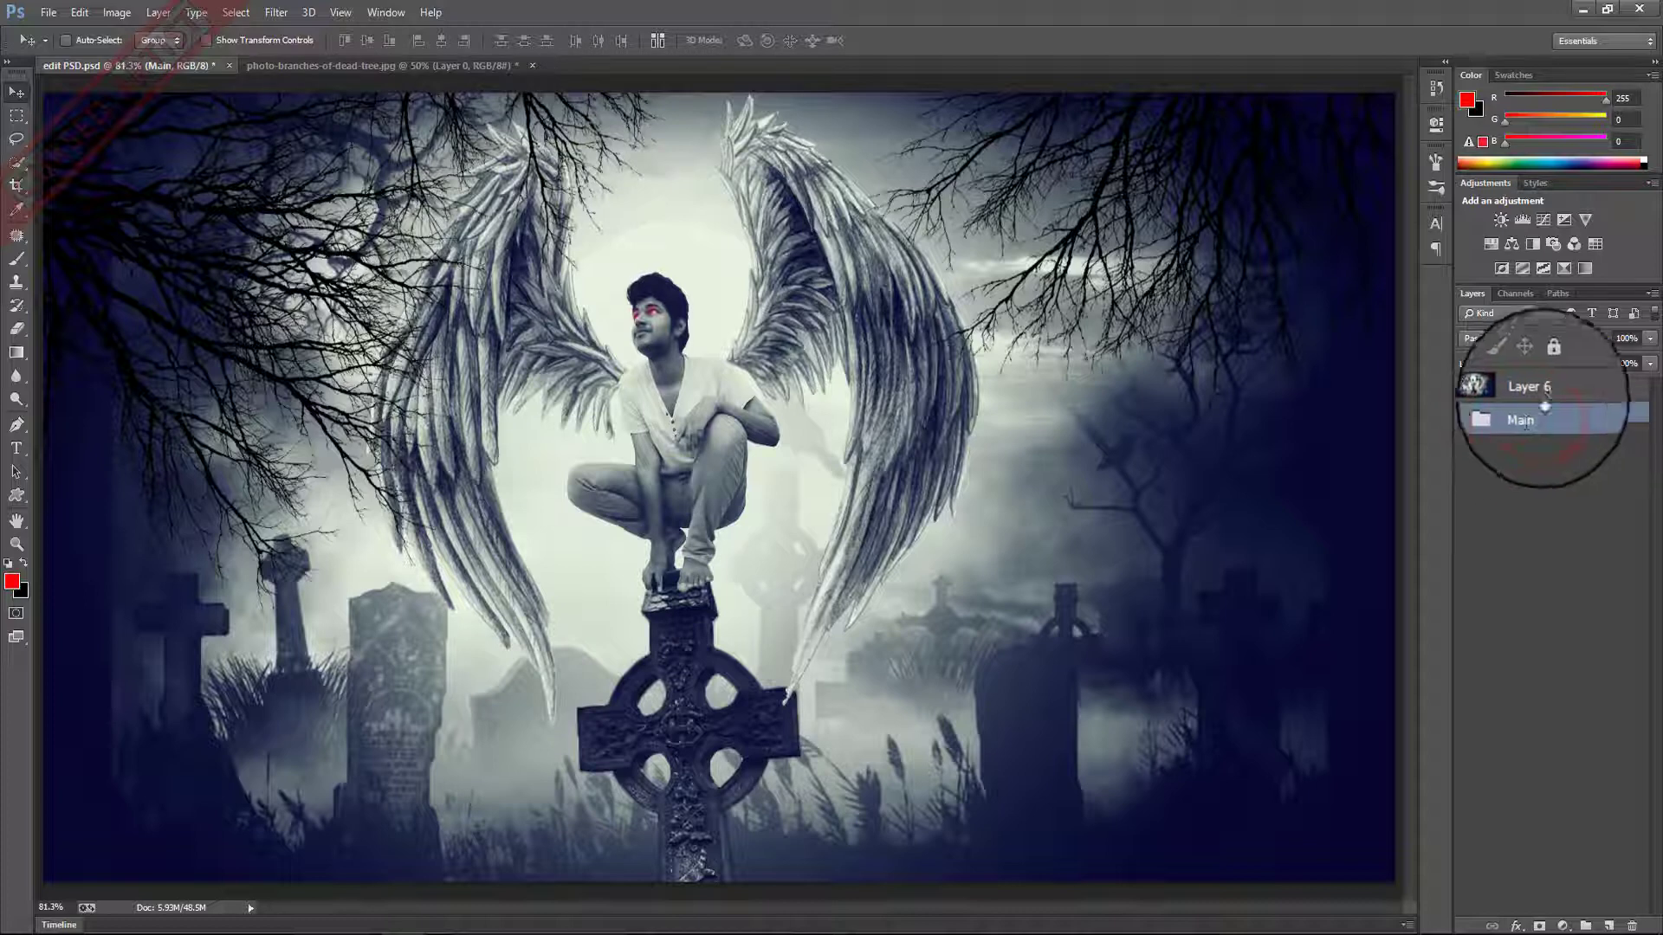
{"action": "double_click", "coordinate": [1540, 392]}
{"action": "type", "text": "Final"}
{"action": "key", "text": "Return"}
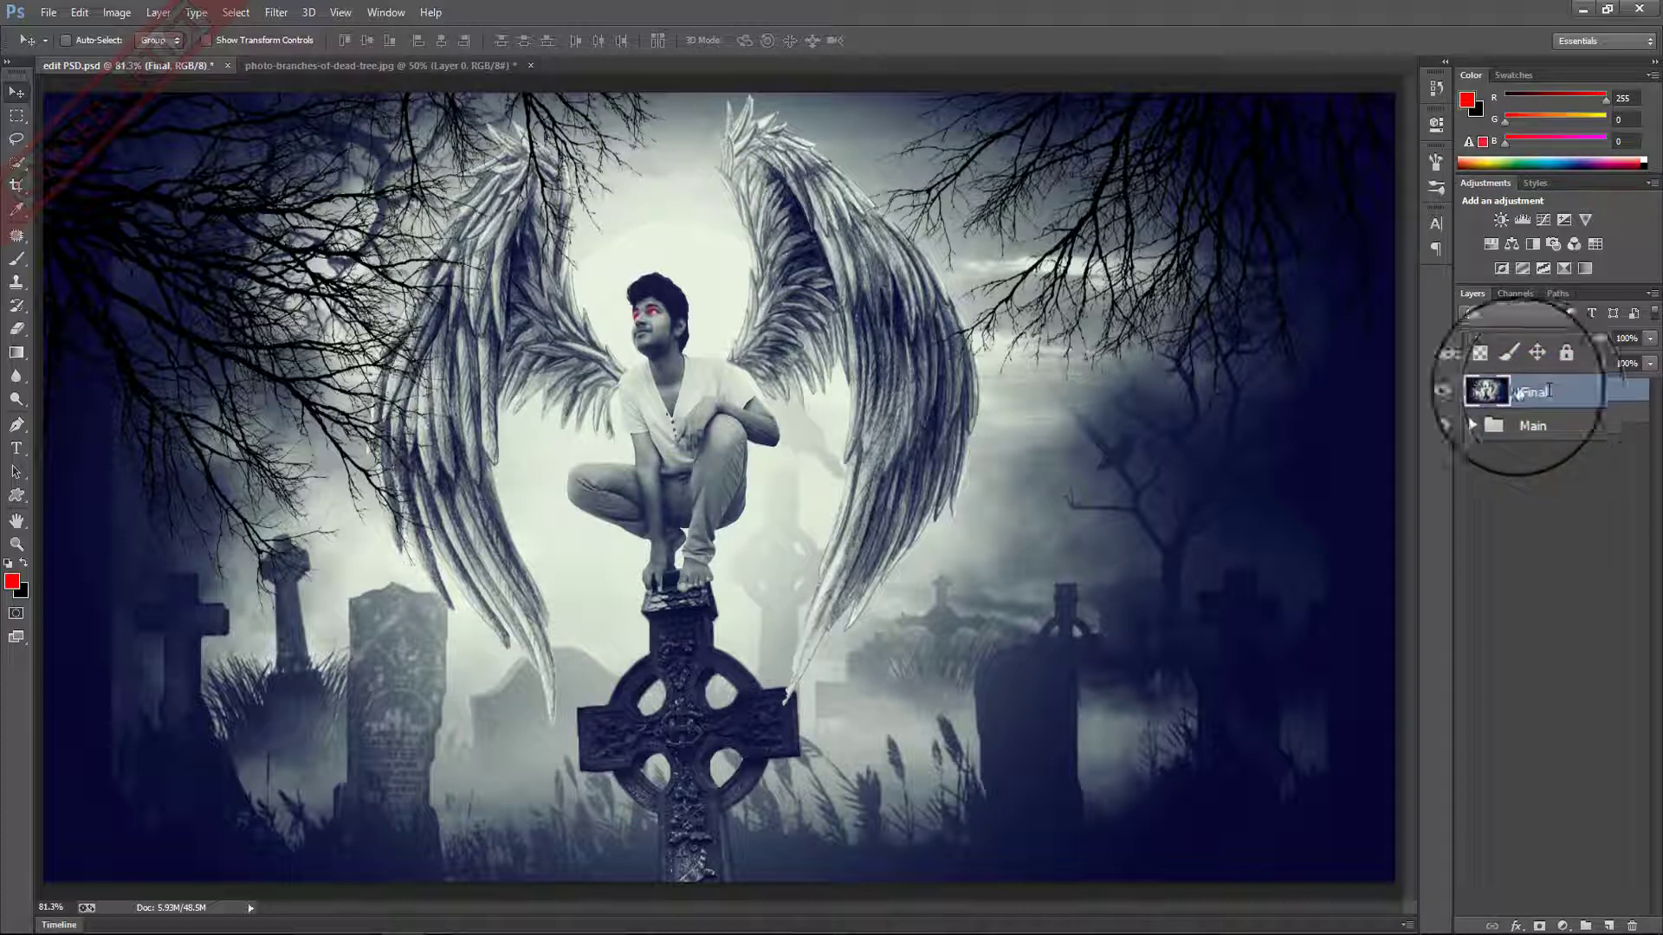
{"action": "left_click", "coordinate": [1467, 391]}
{"action": "left_click", "coordinate": [1466, 413]}
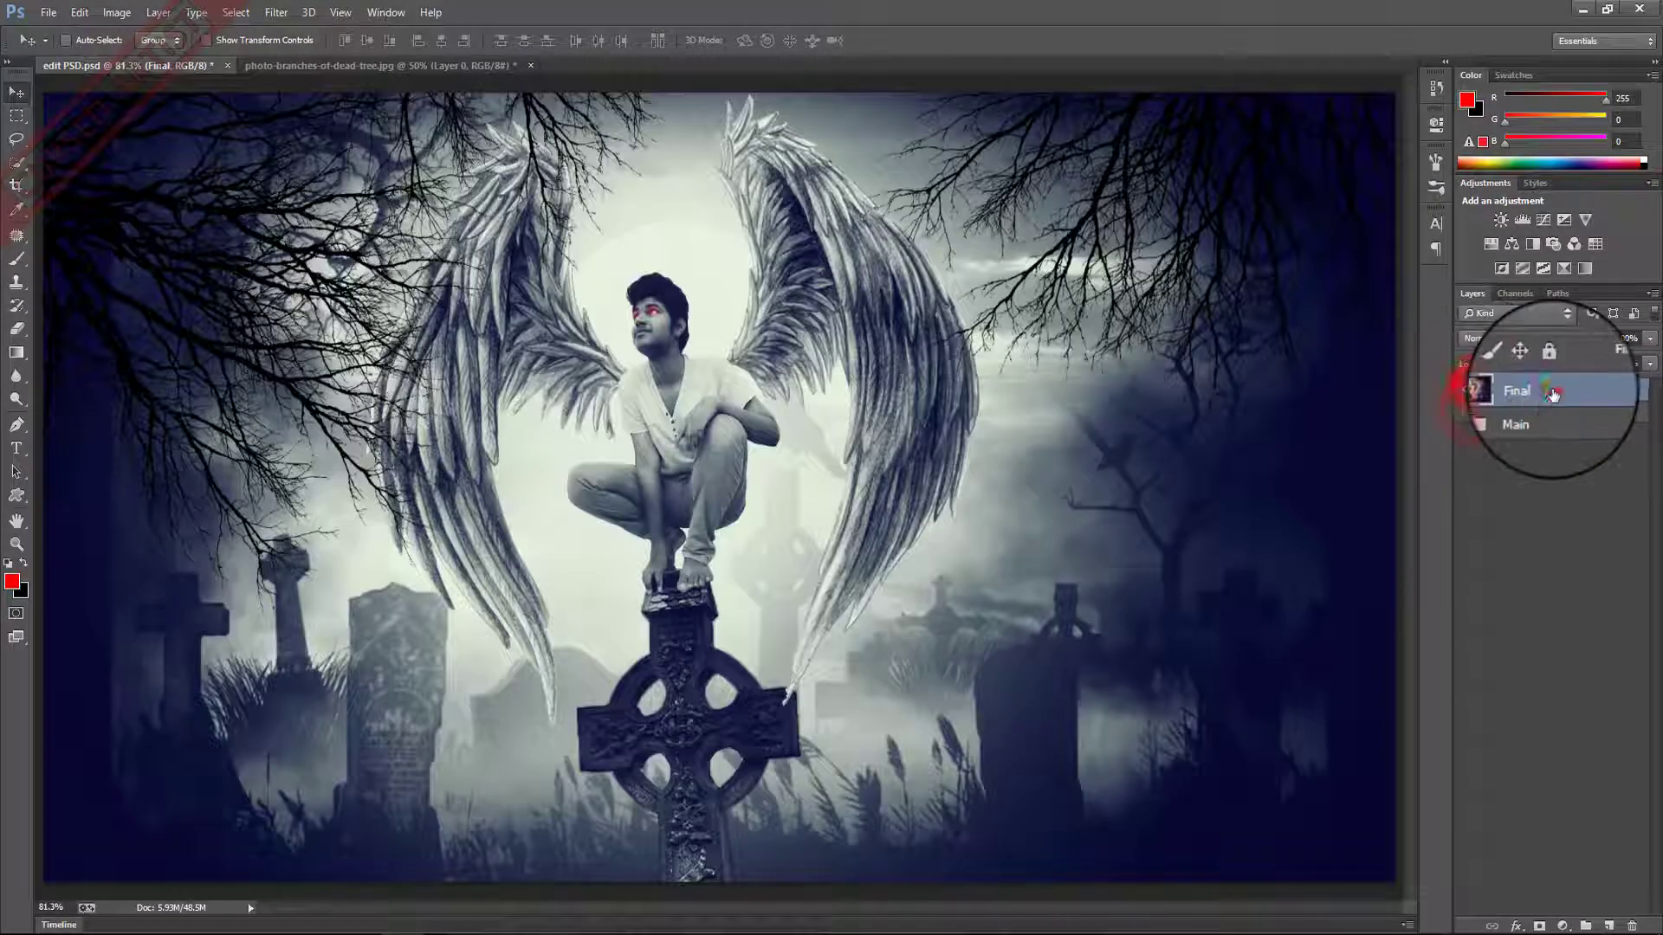
View the finished winged-man graveyard composite in Full Screen Mode on black.
{"action": "key", "text": "f"}
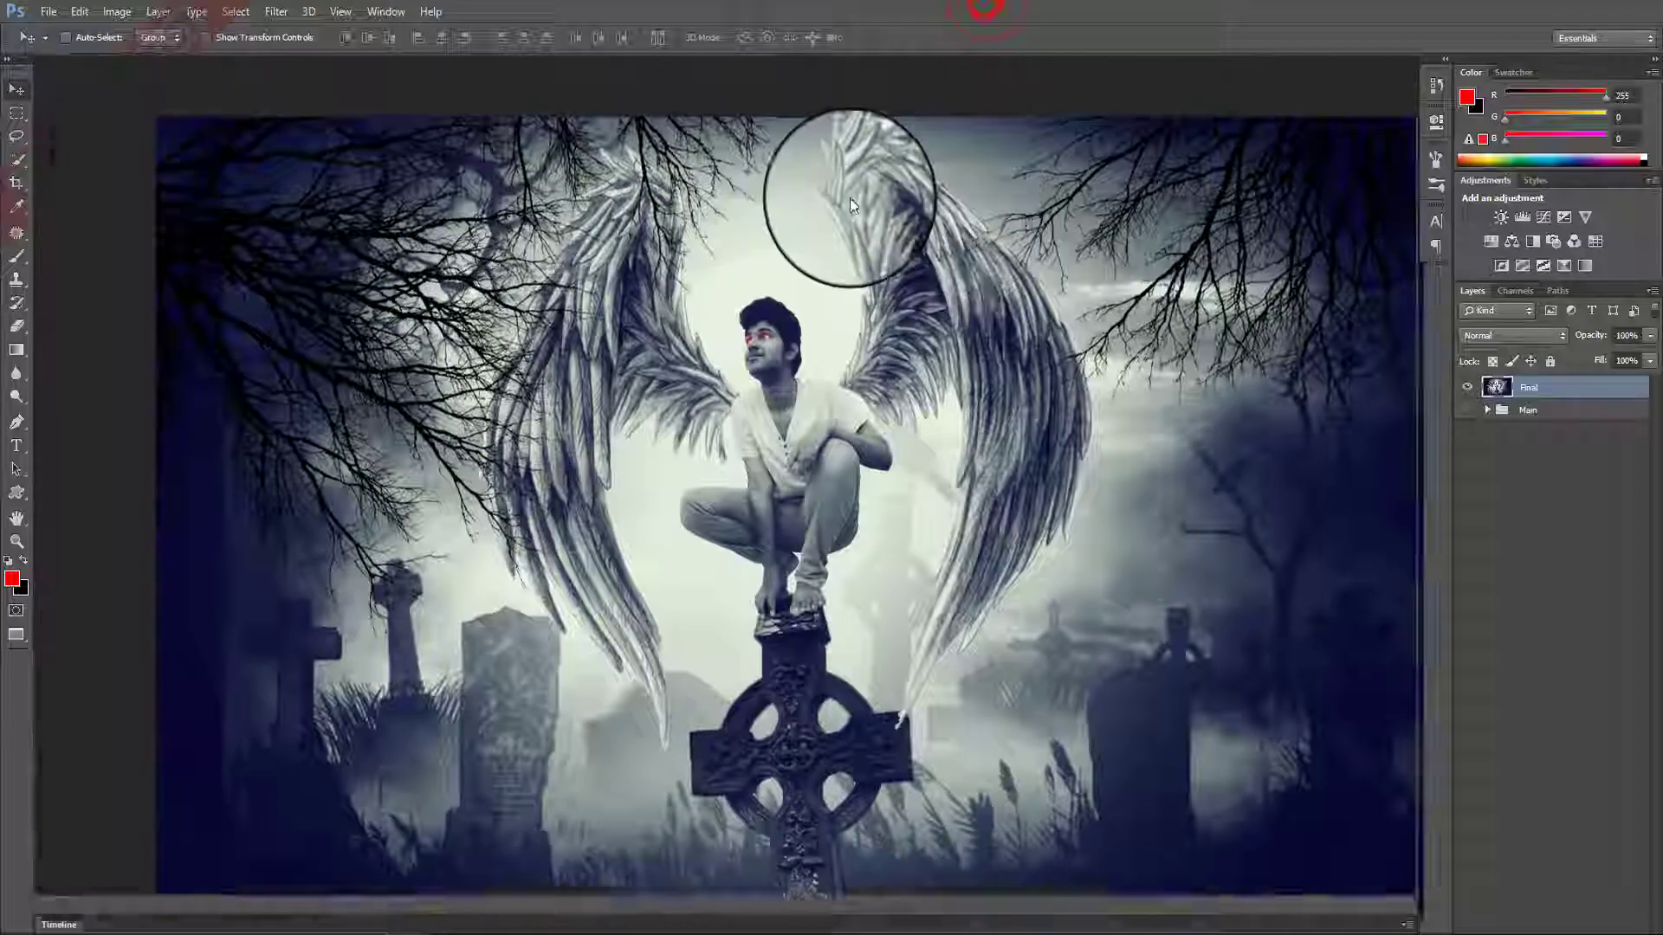
{"action": "key", "text": "f"}
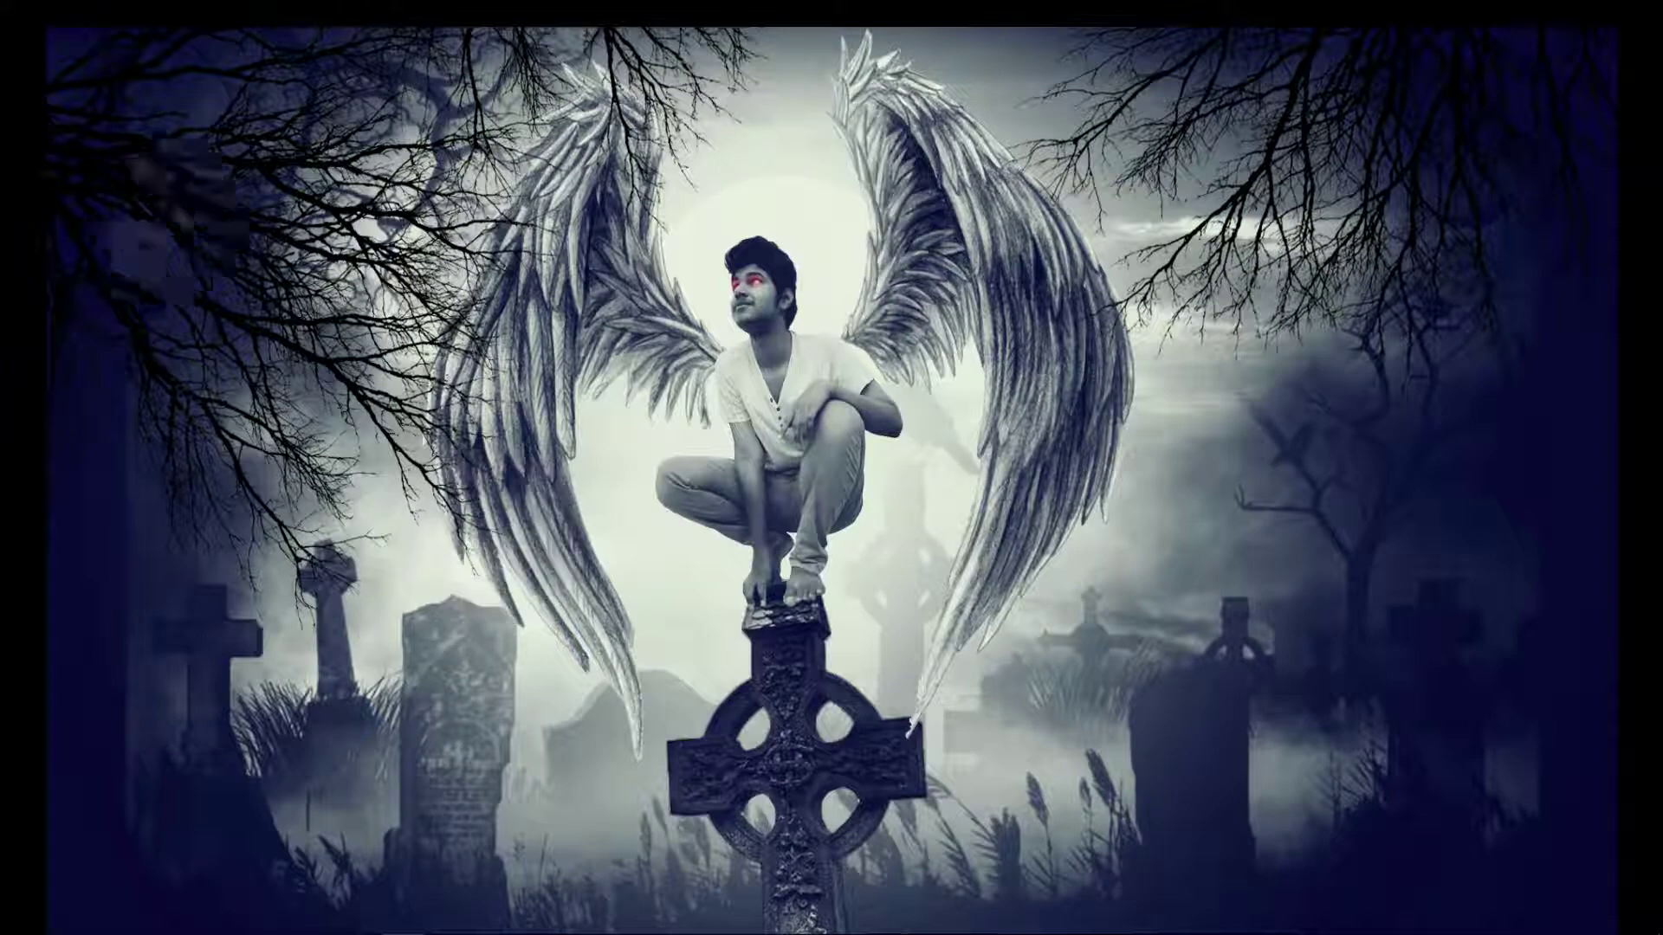